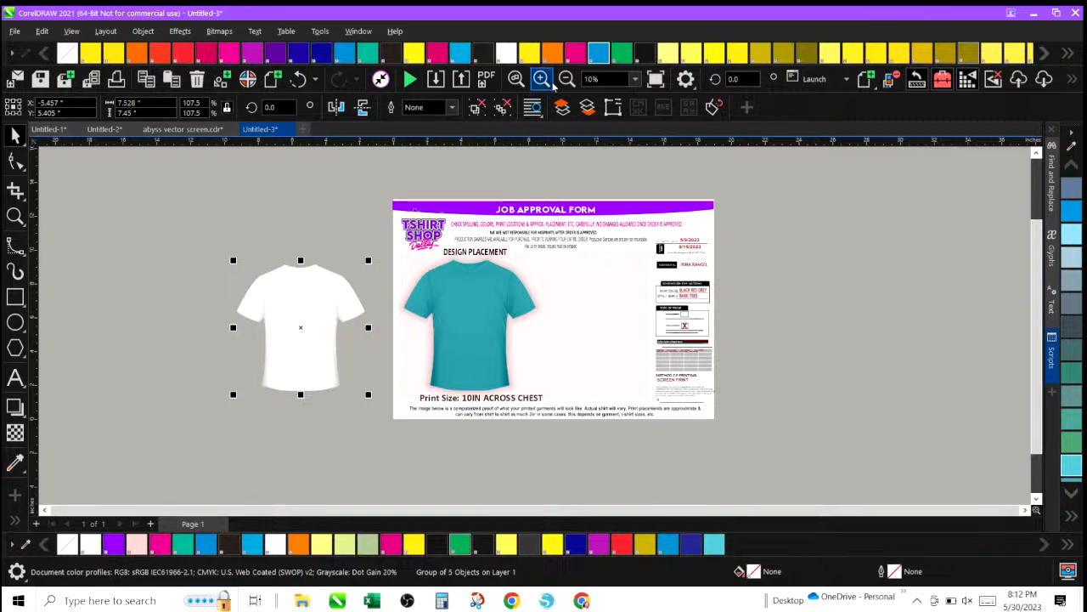
click(552, 82)
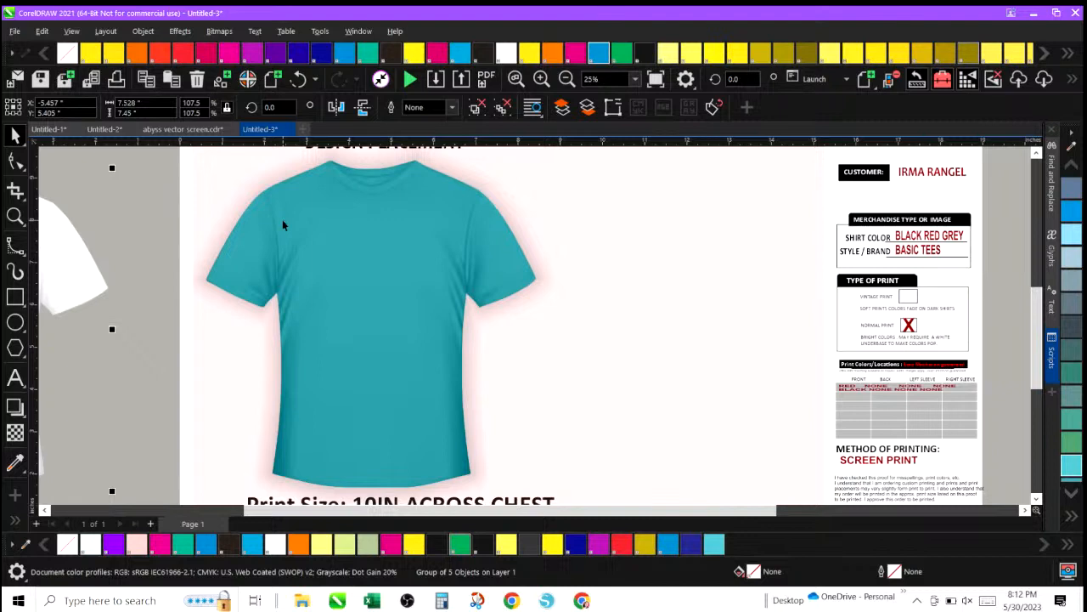
click(95, 359)
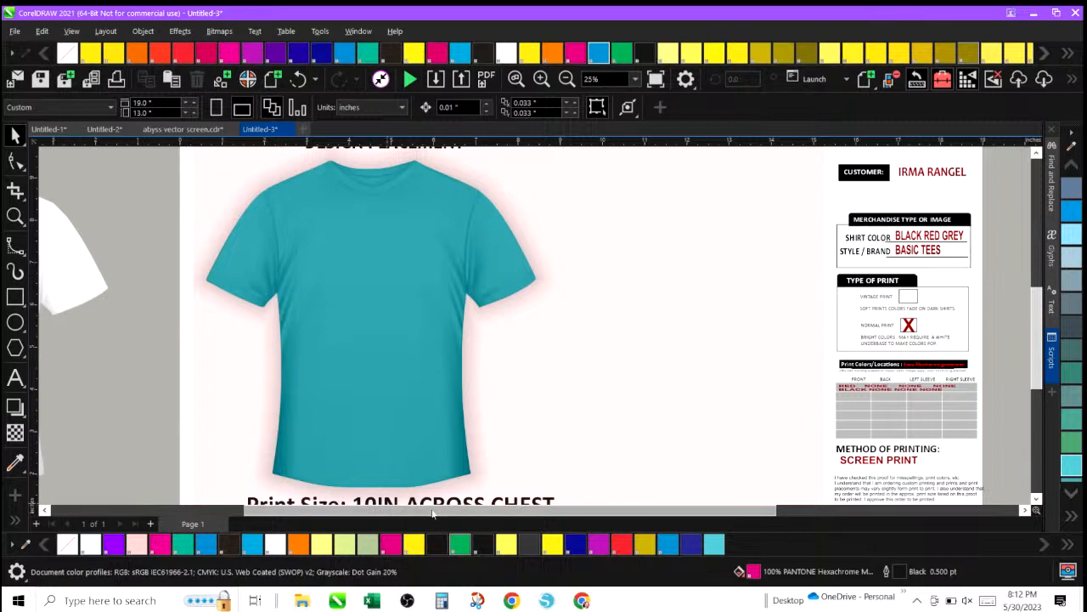
drag(433, 508, 274, 510)
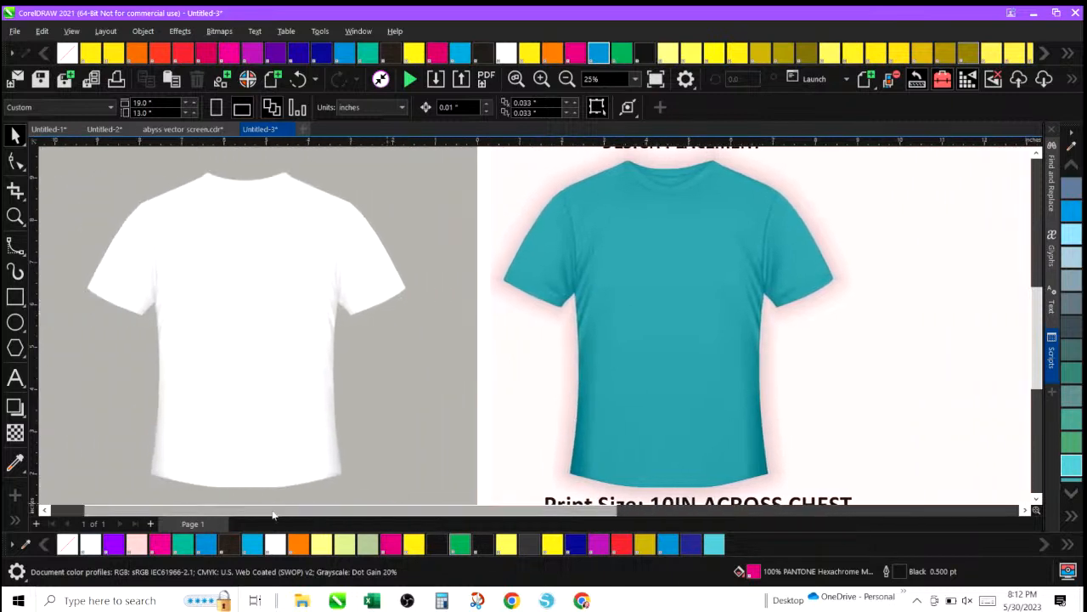
click(251, 260)
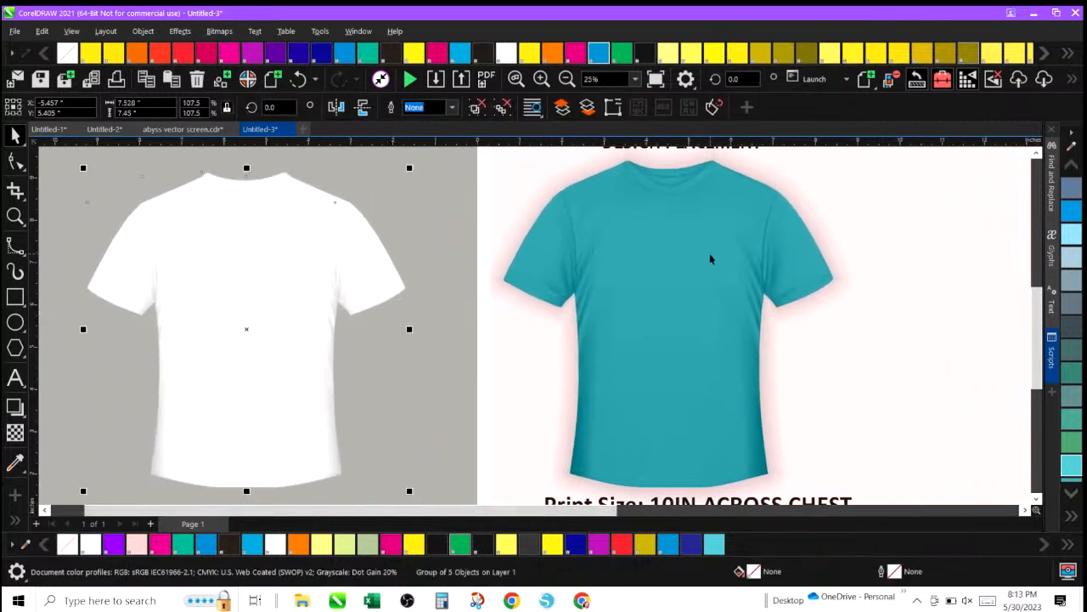
click(226, 258)
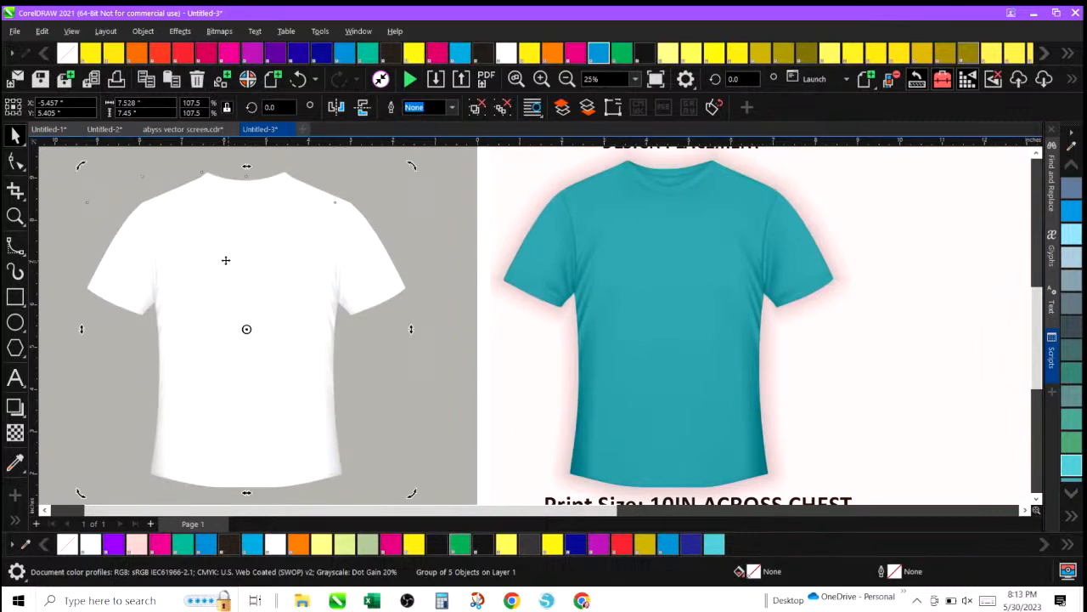
click(237, 255)
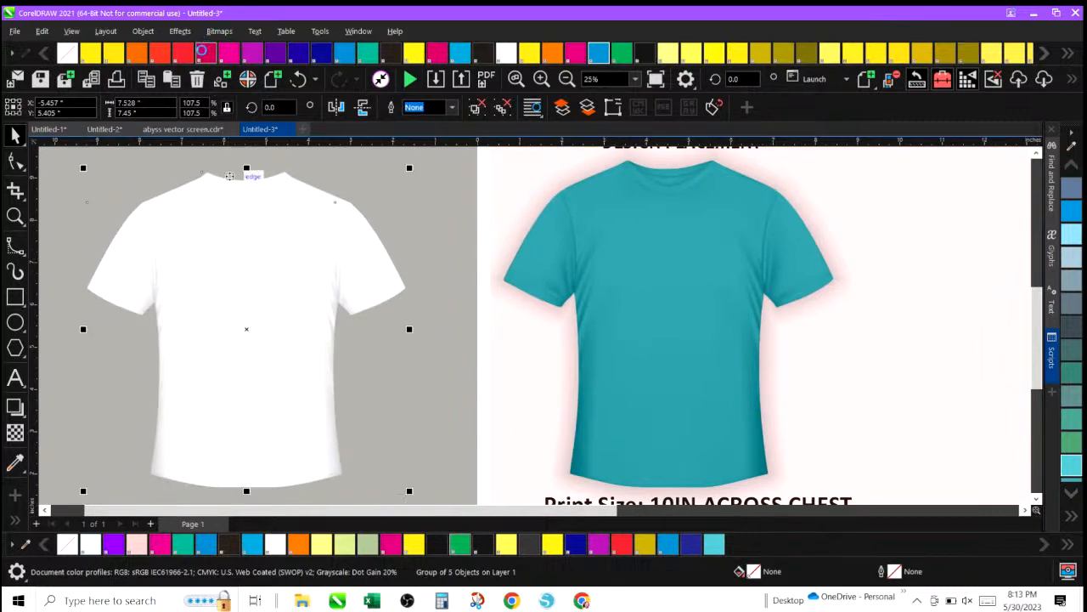
click(162, 53)
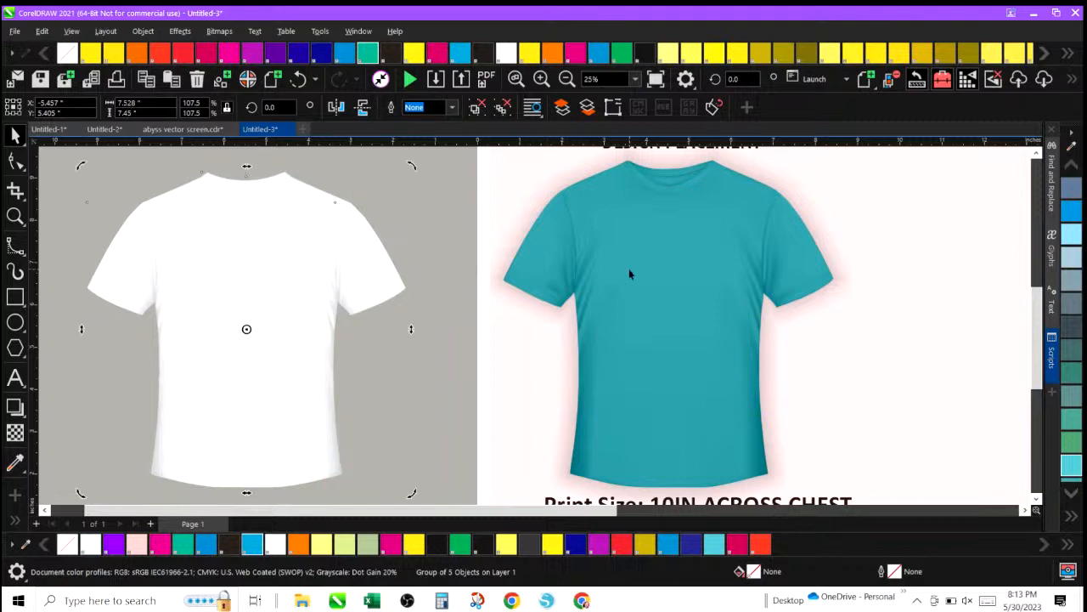
Select the teal shirt on the approval form and try several palette colours on it, ending with Light Yellow.
click(665, 253)
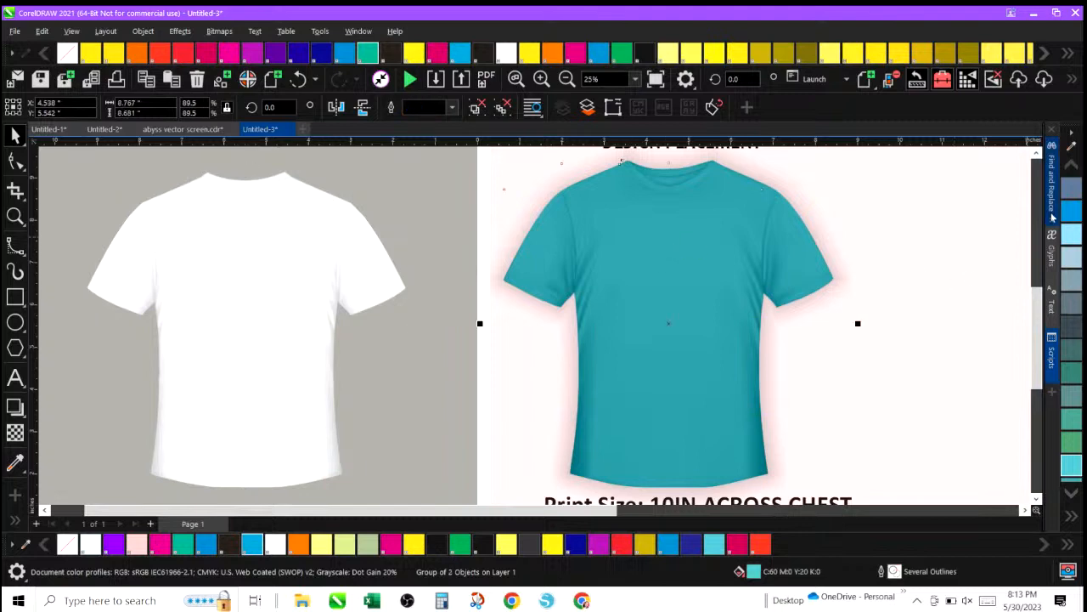
click(1074, 248)
click(1074, 257)
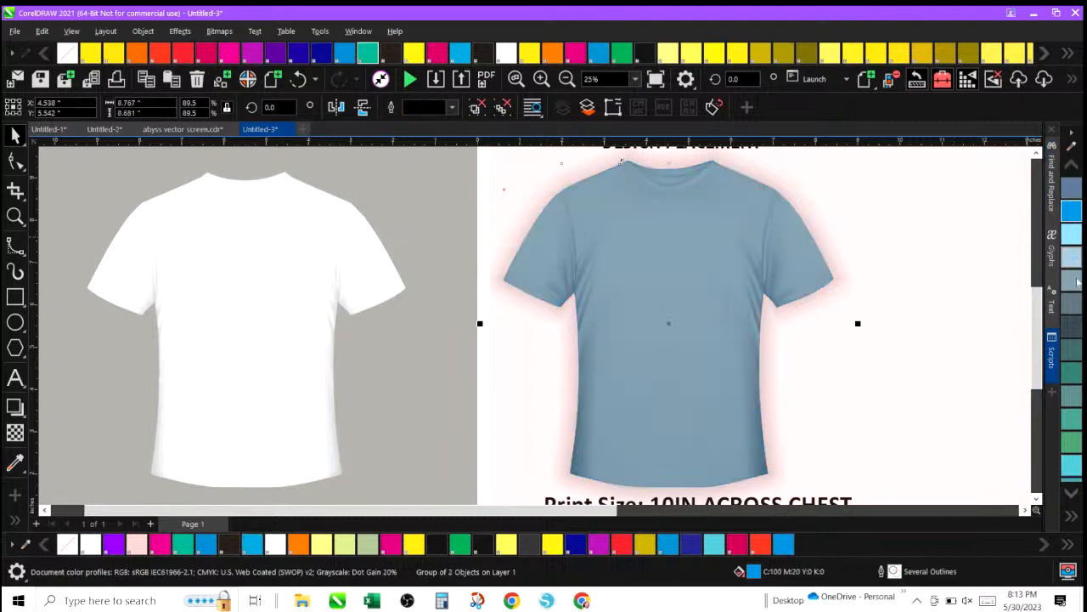
click(1074, 323)
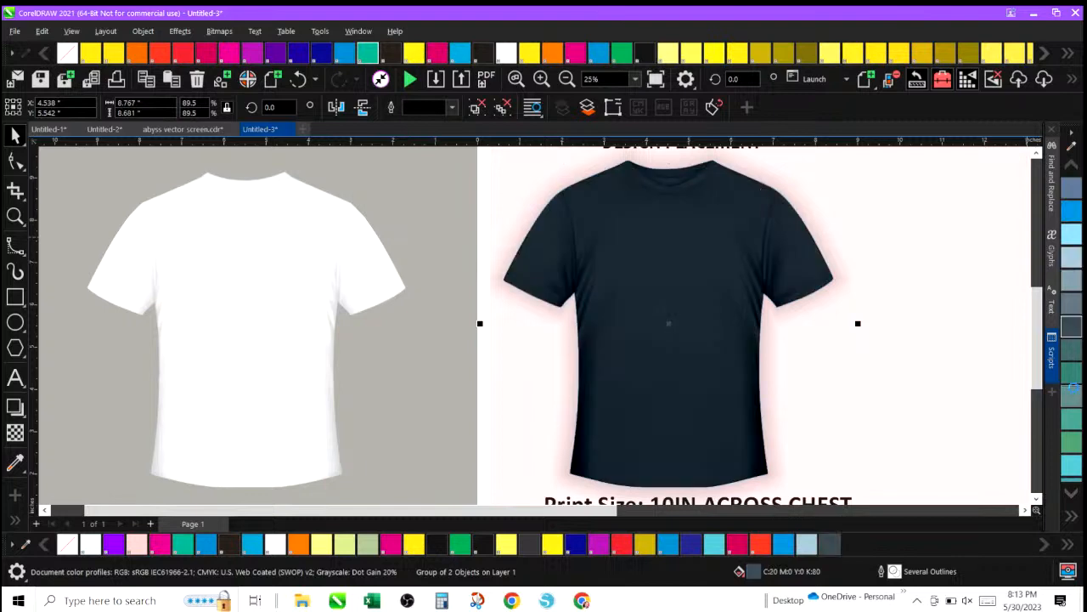
click(1074, 386)
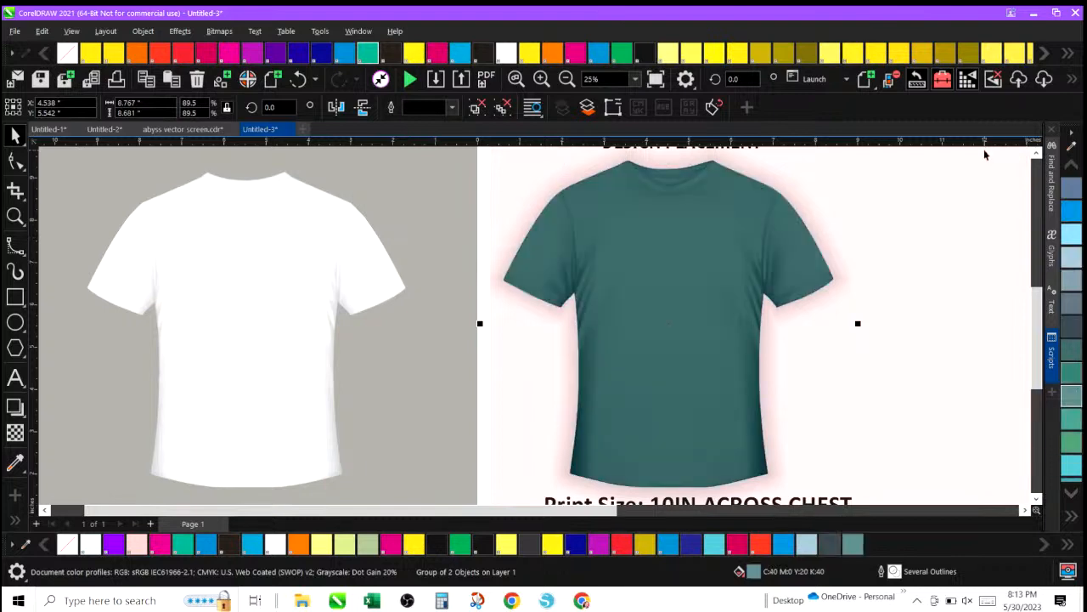
click(877, 56)
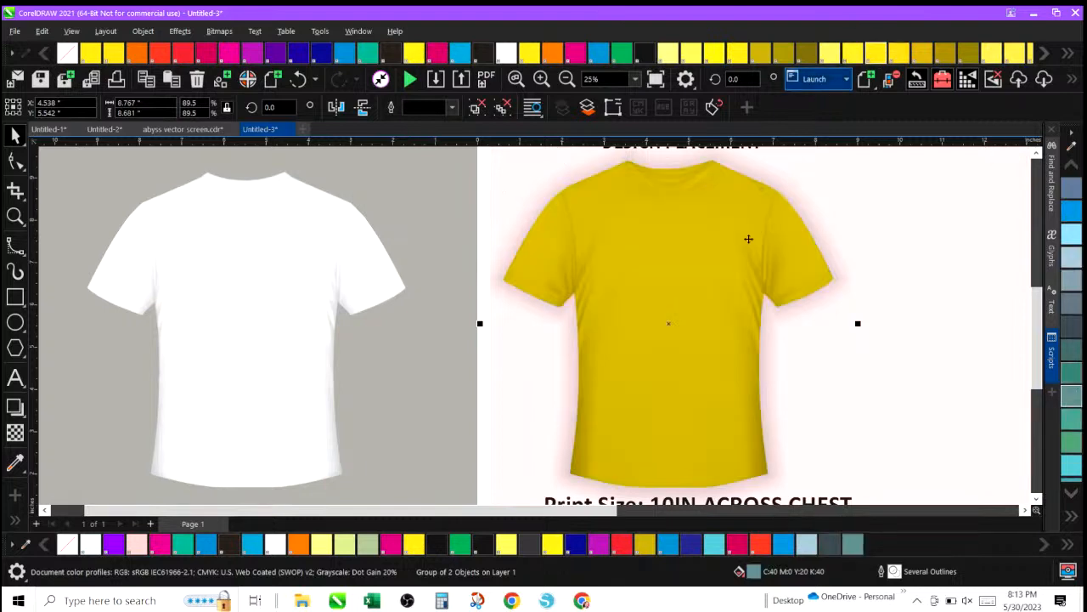
click(643, 546)
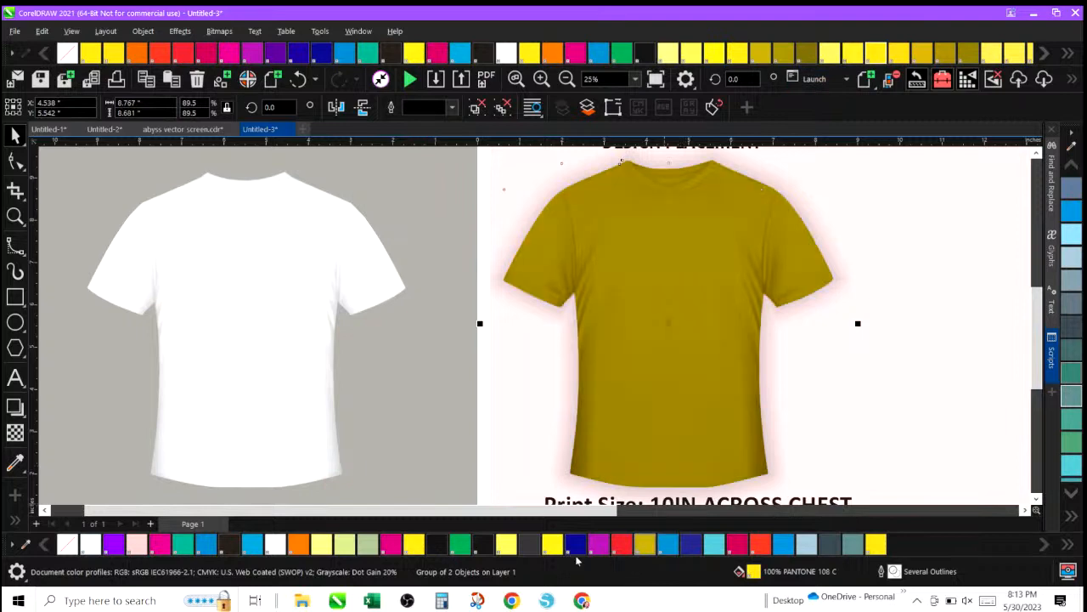
click(508, 548)
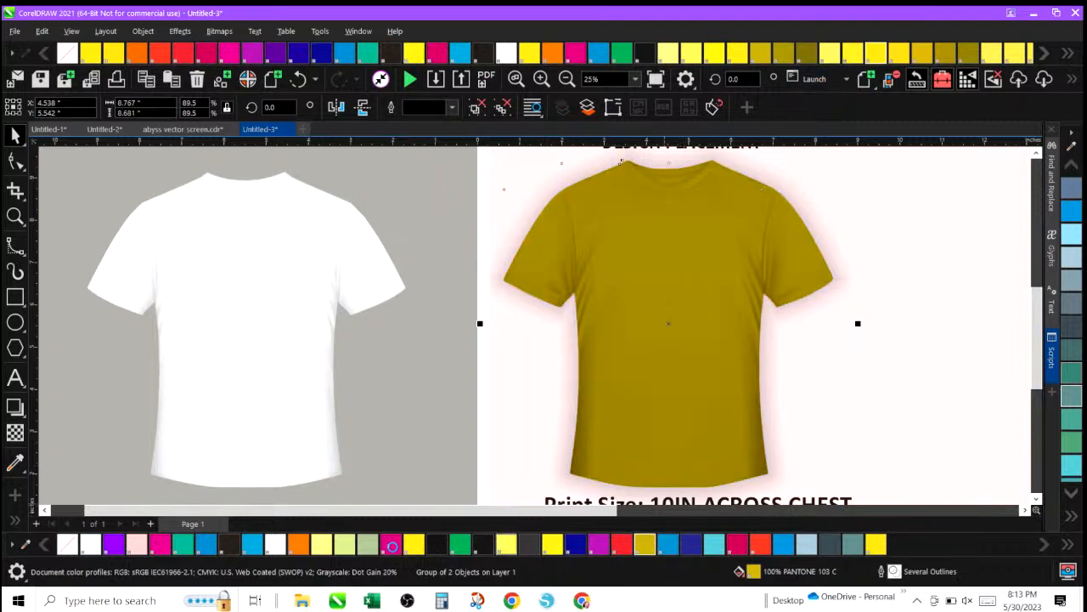
click(389, 543)
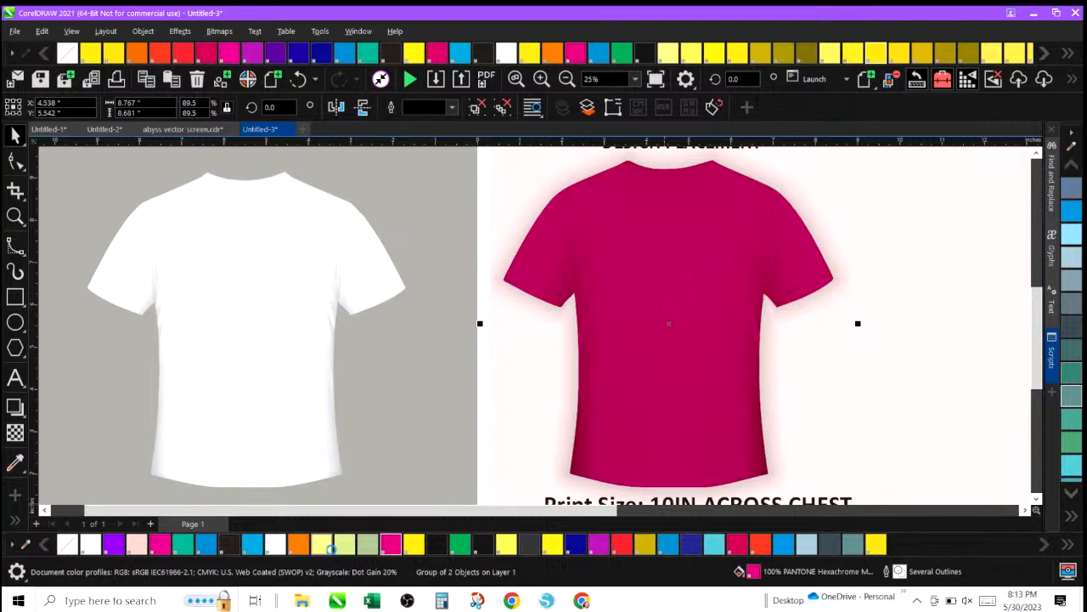
click(332, 549)
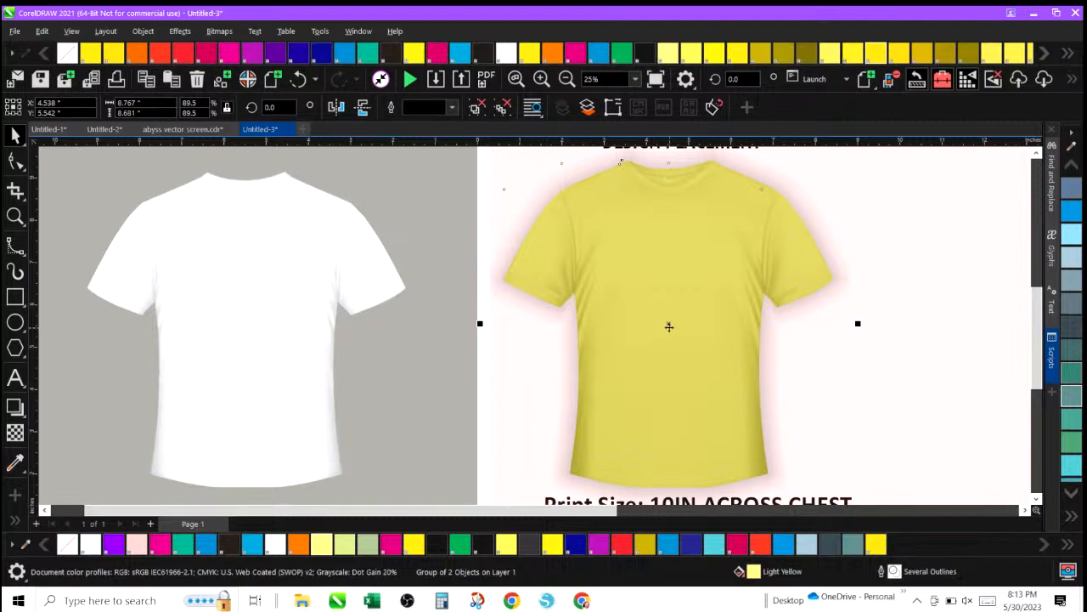
click(934, 229)
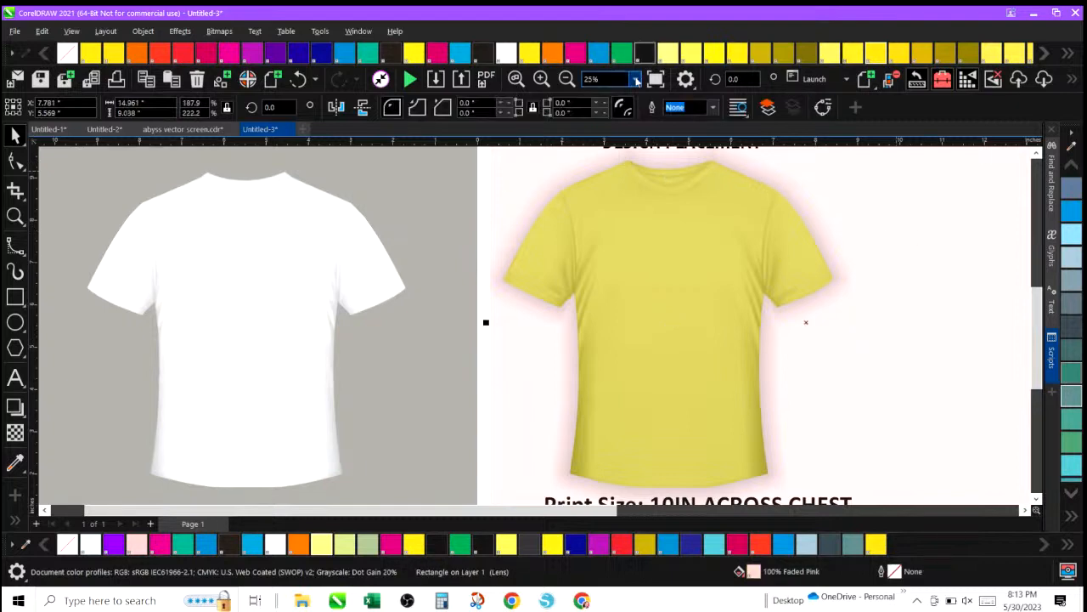
click(567, 79)
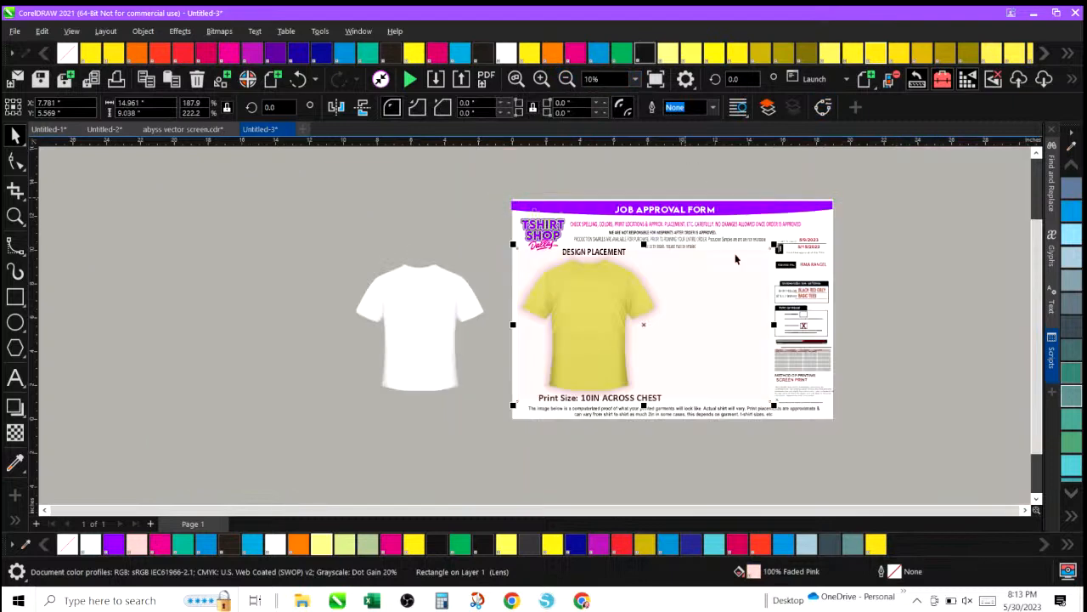
click(734, 298)
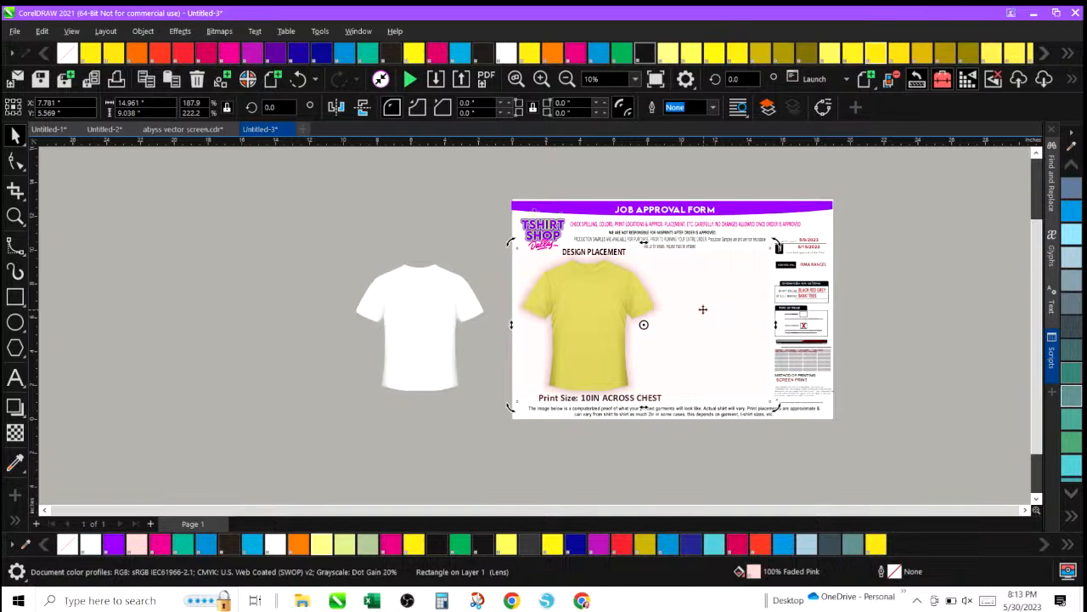
click(413, 190)
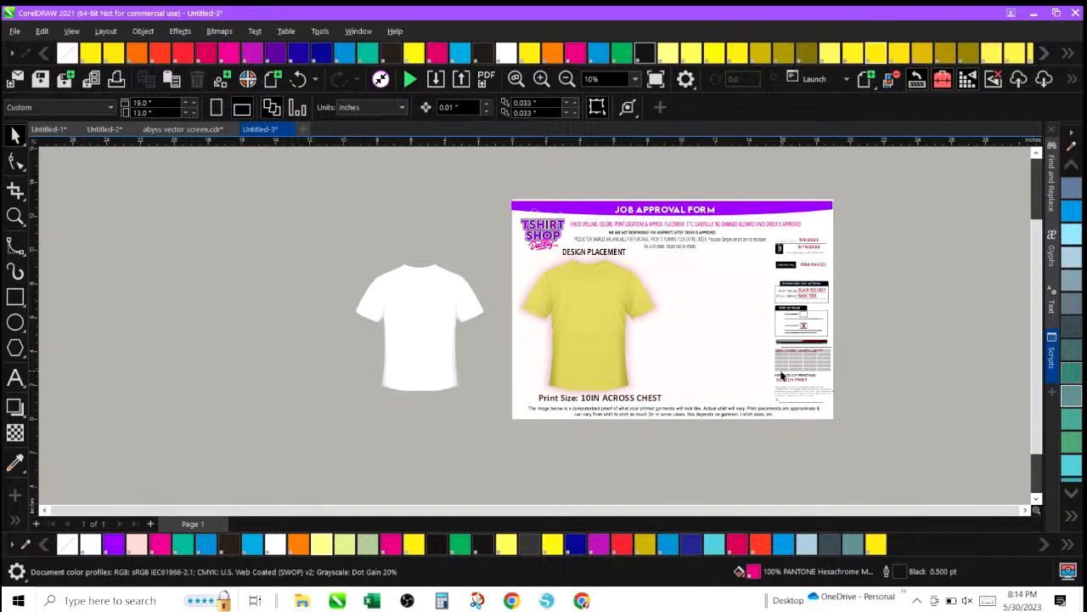
click(541, 79)
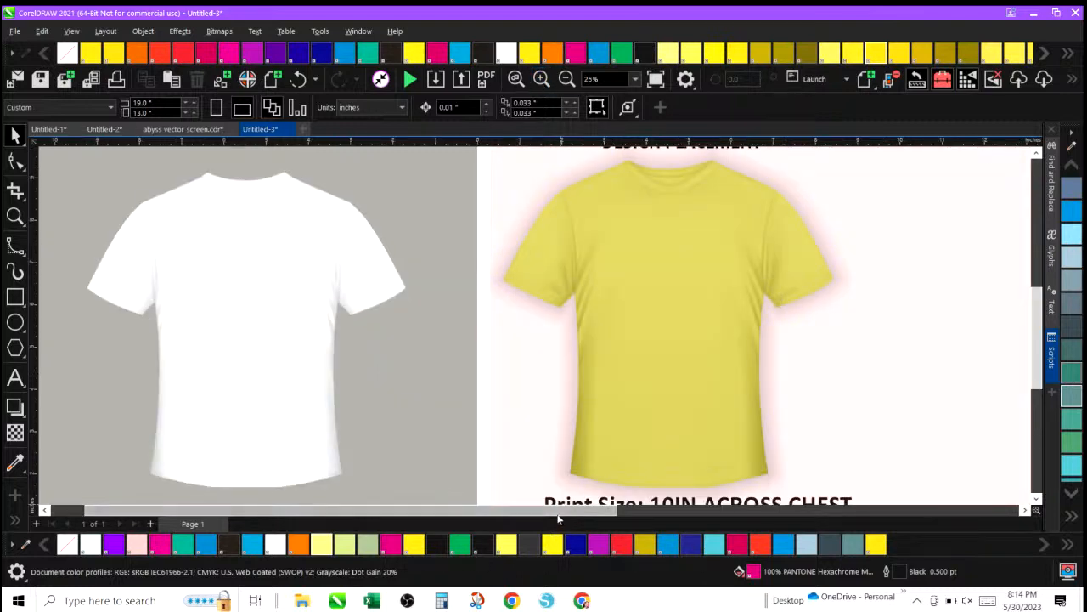
click(517, 513)
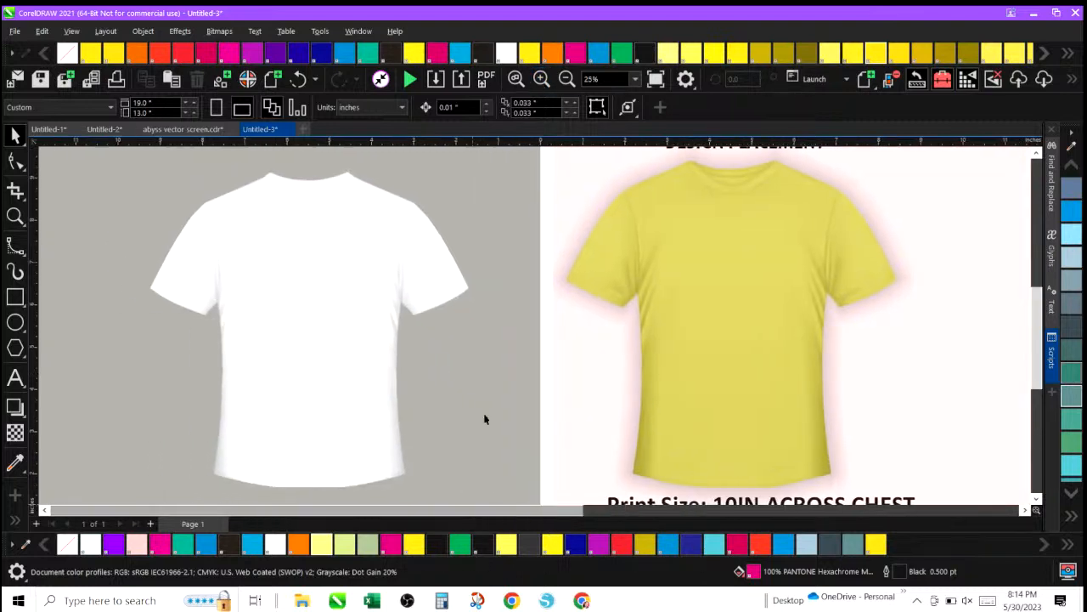
click(688, 214)
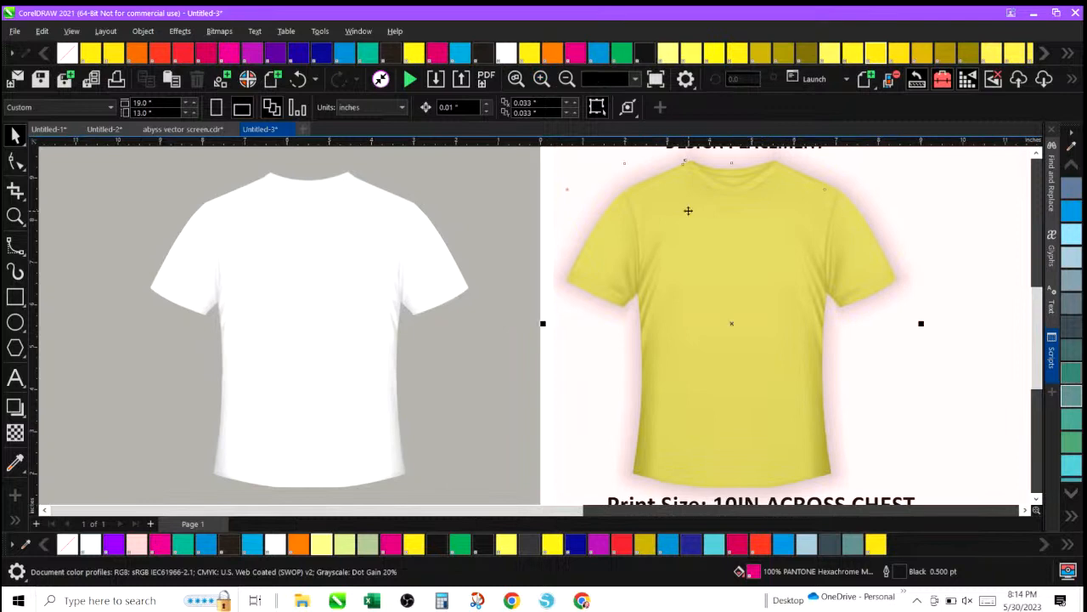
click(304, 288)
click(708, 314)
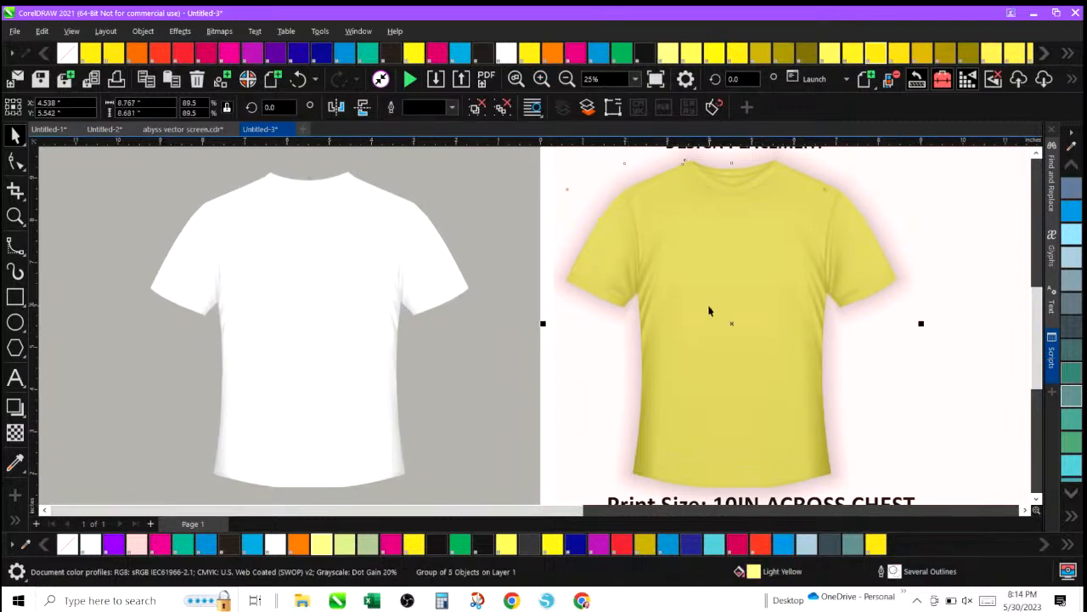
With the B-Spline tool, trace the white shirt's outline from the left neck corner down the left shoulder and sleeve.
click(42, 510)
click(43, 511)
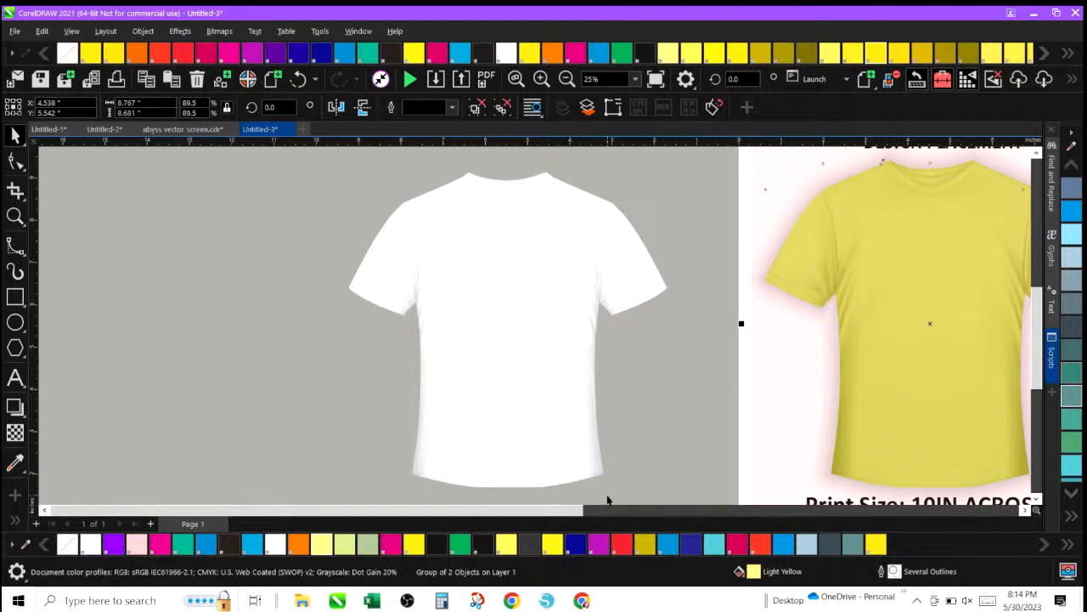
scroll(598, 510, right, 3)
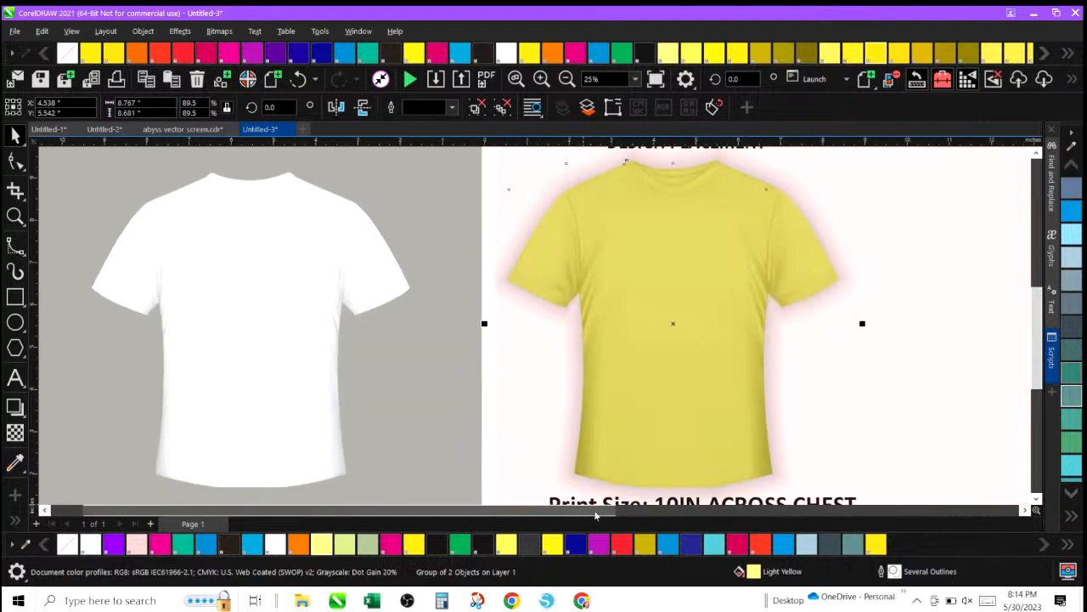
scroll(594, 515, right, 1)
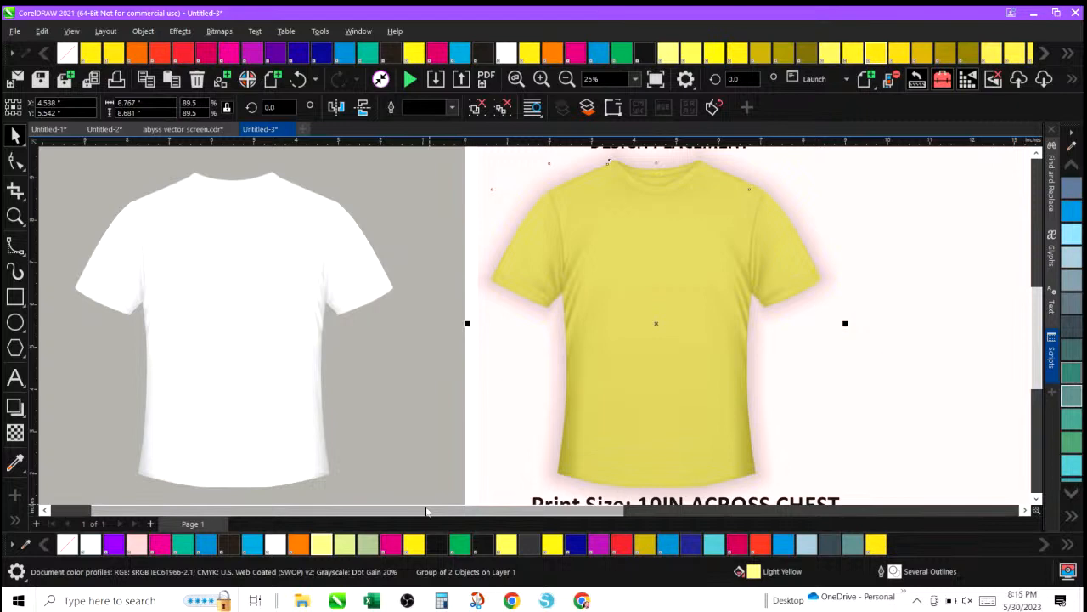
drag(426, 511, 351, 509)
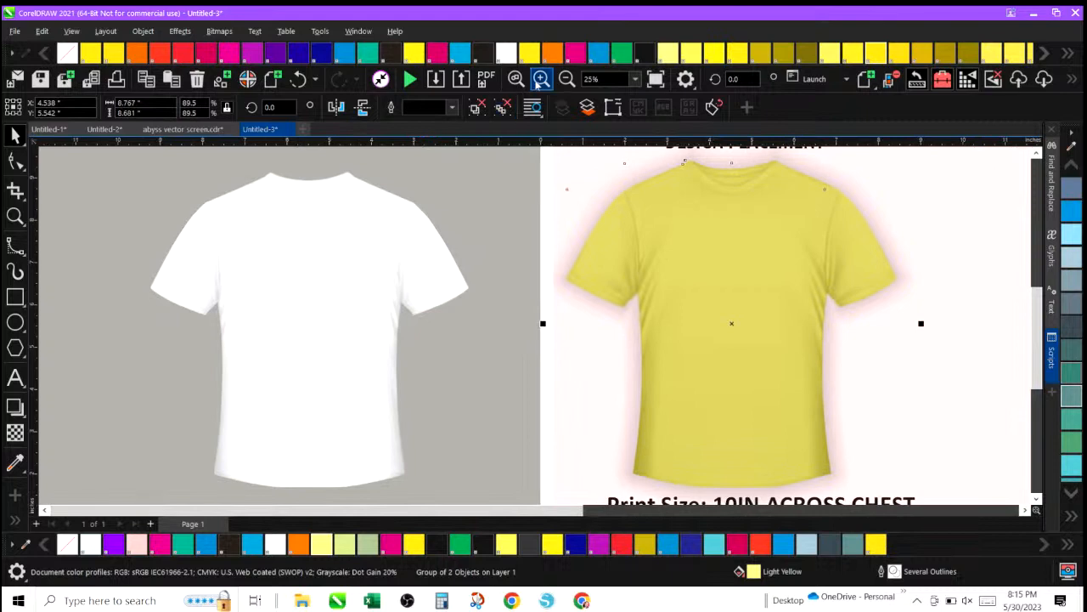
click(542, 79)
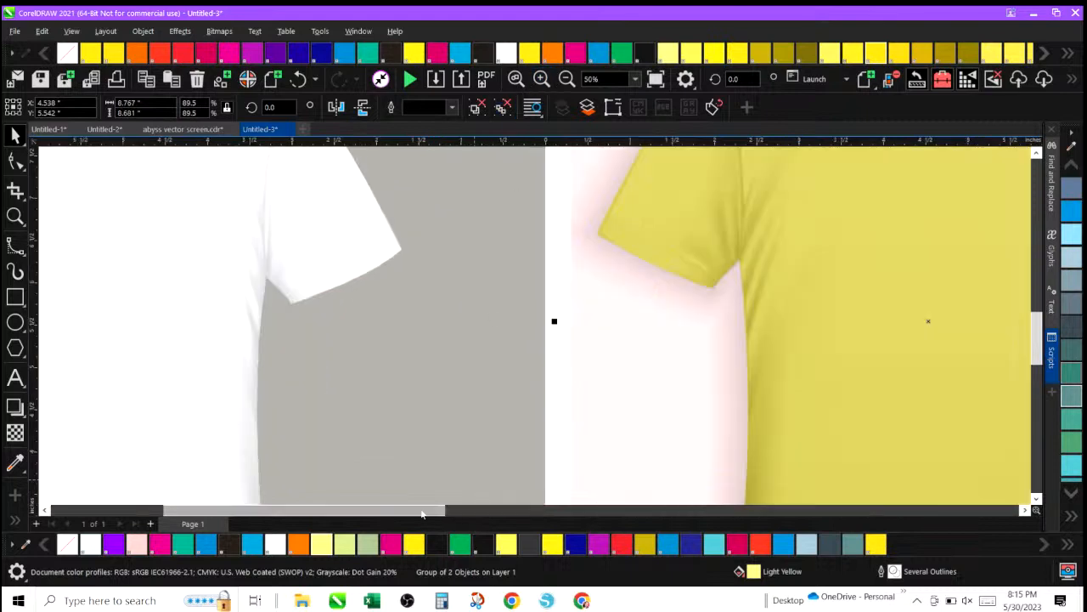
drag(422, 510, 321, 507)
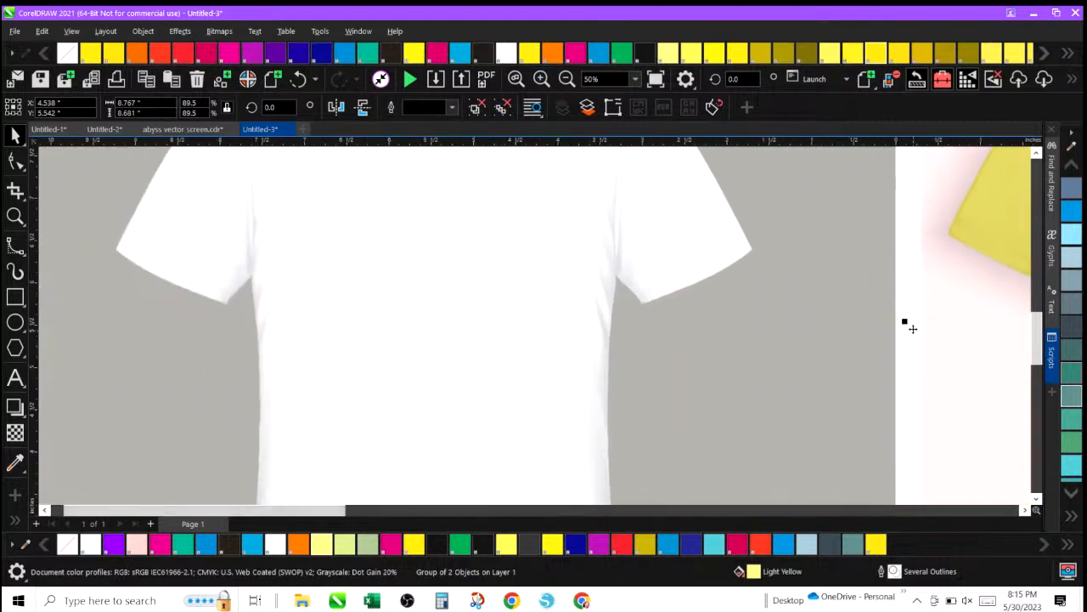
drag(1041, 340, 1042, 318)
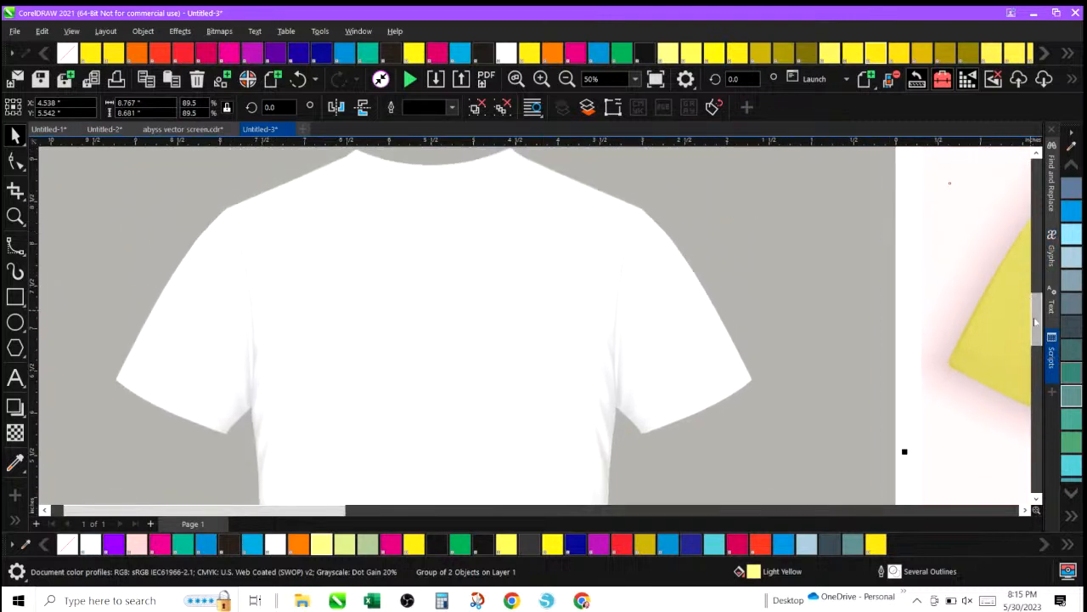
drag(1037, 321, 1037, 316)
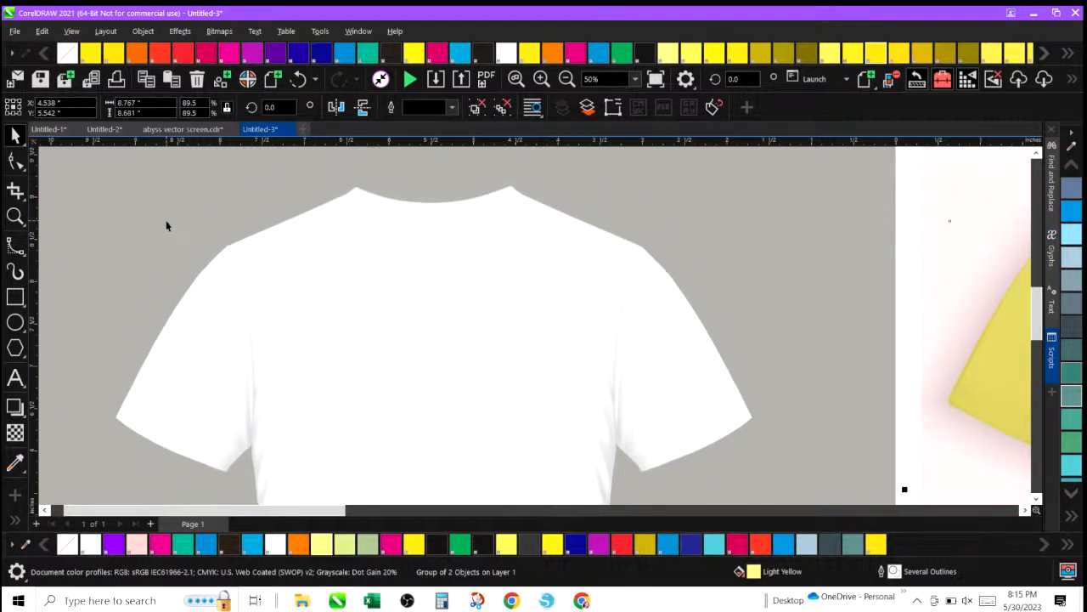
click(24, 258)
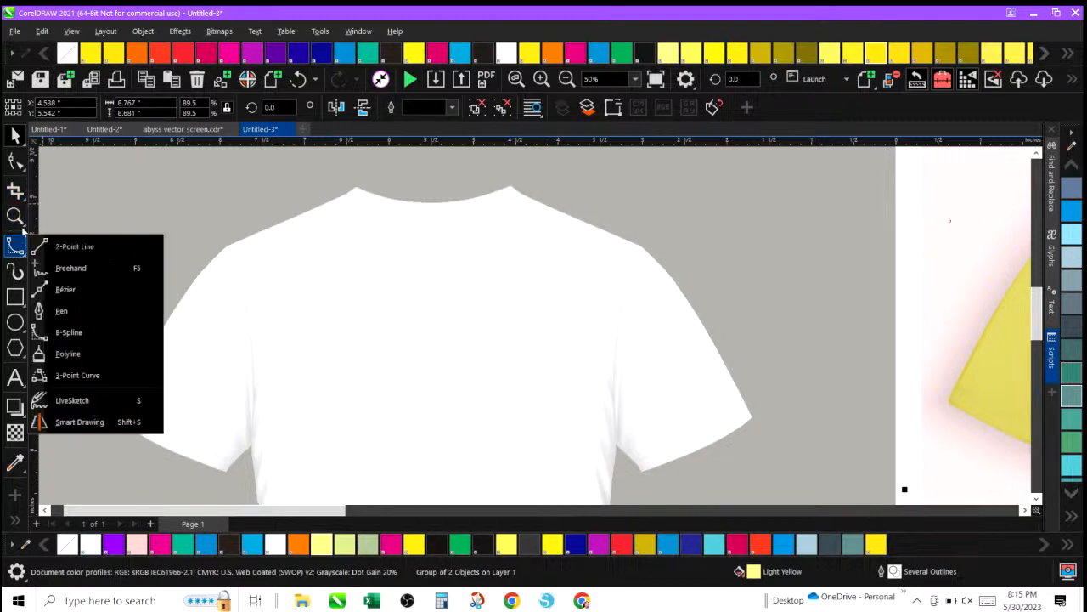
click(22, 259)
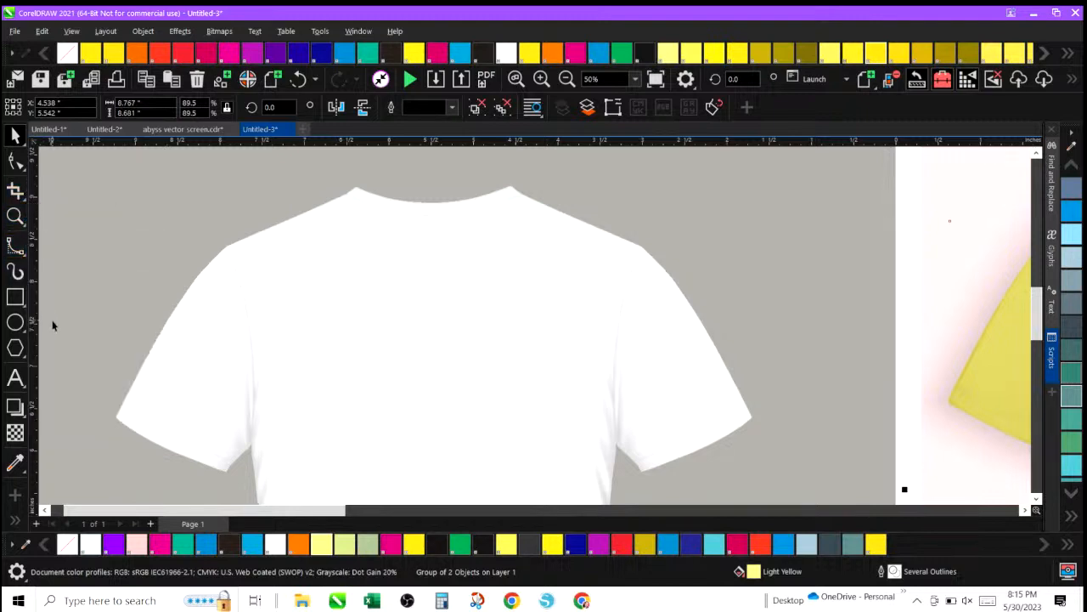
click(22, 256)
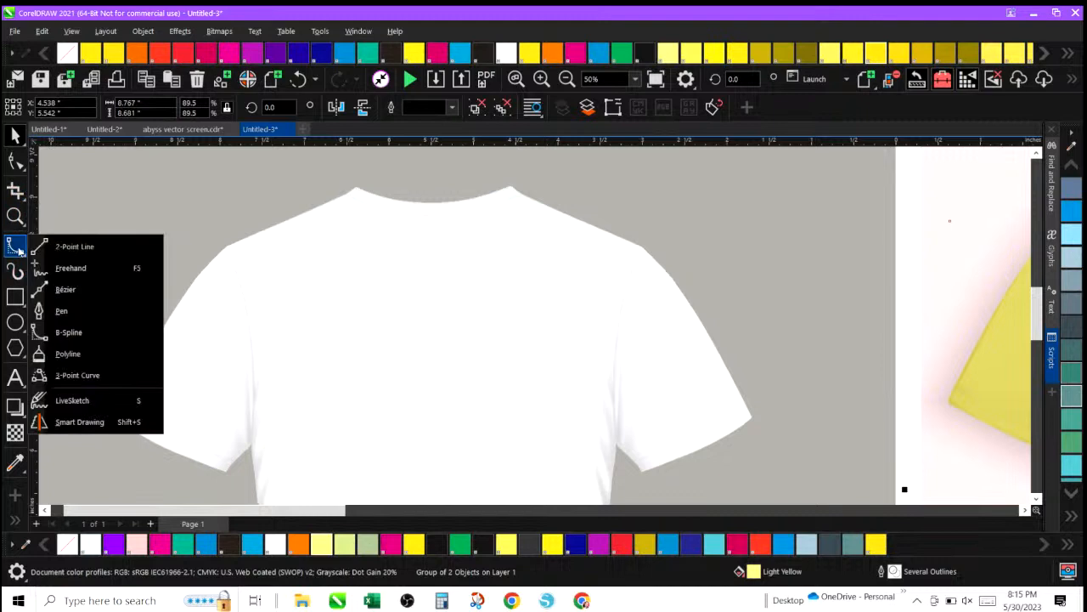
click(59, 334)
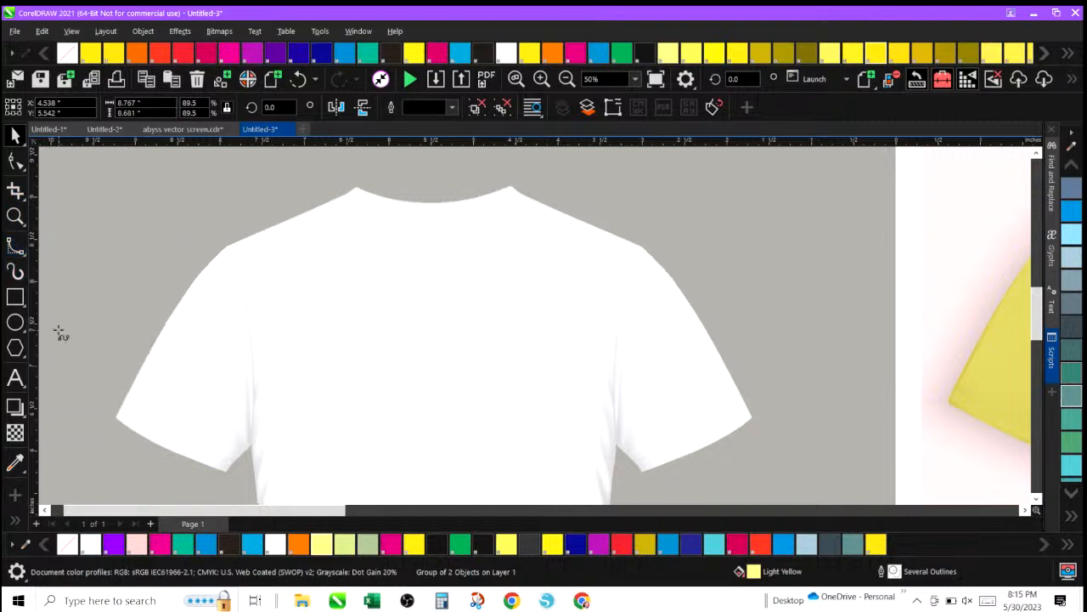
click(356, 187)
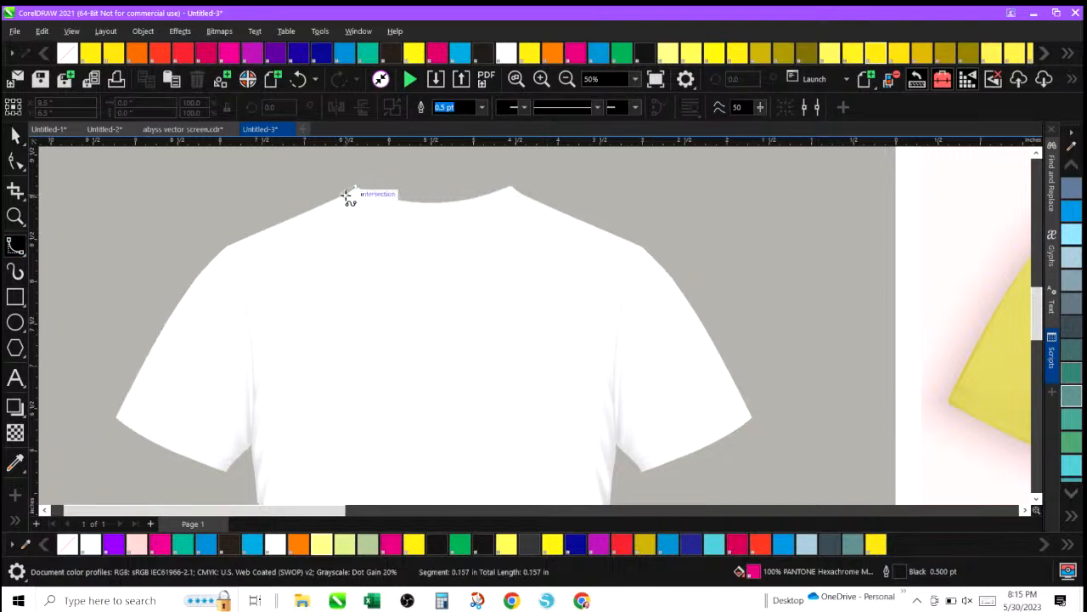
click(345, 196)
click(310, 210)
click(268, 232)
click(210, 261)
click(188, 290)
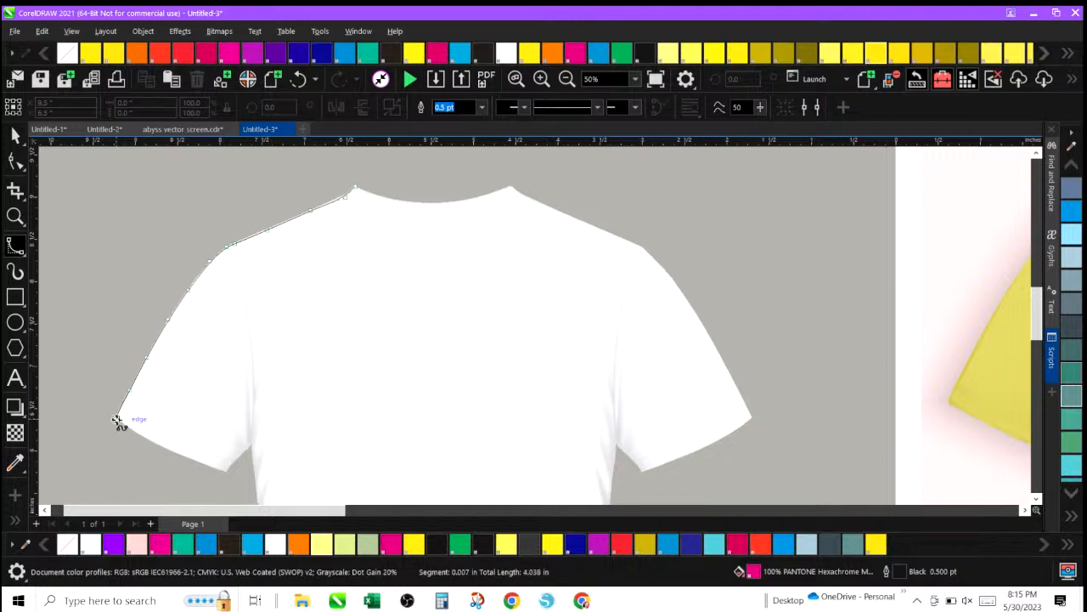
click(116, 416)
click(161, 447)
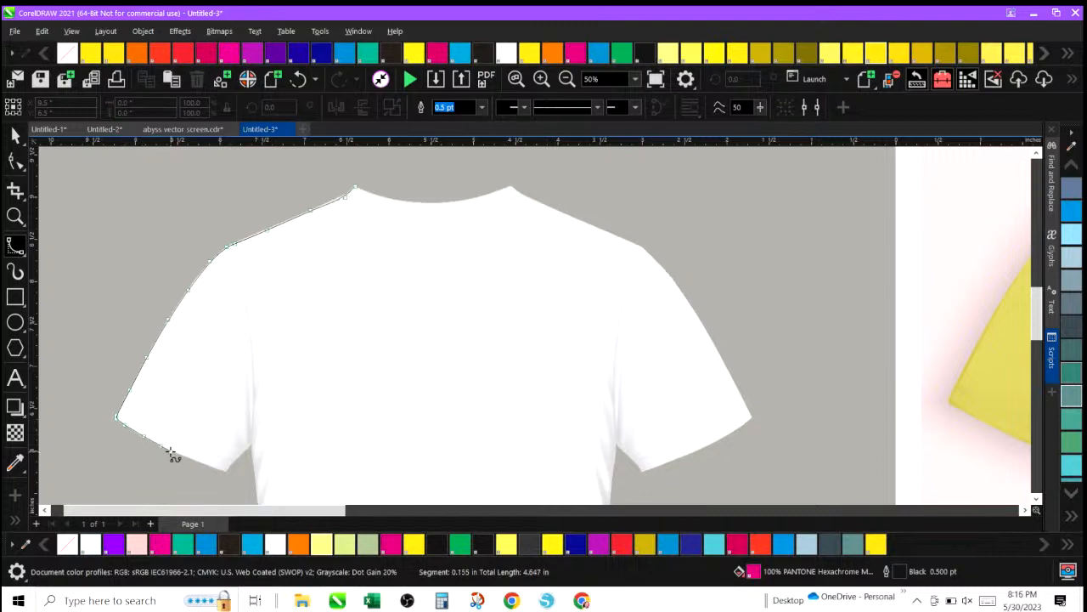
Continue the B-Spline around the left underarm and down the left side of the body to the hem.
click(230, 474)
click(236, 460)
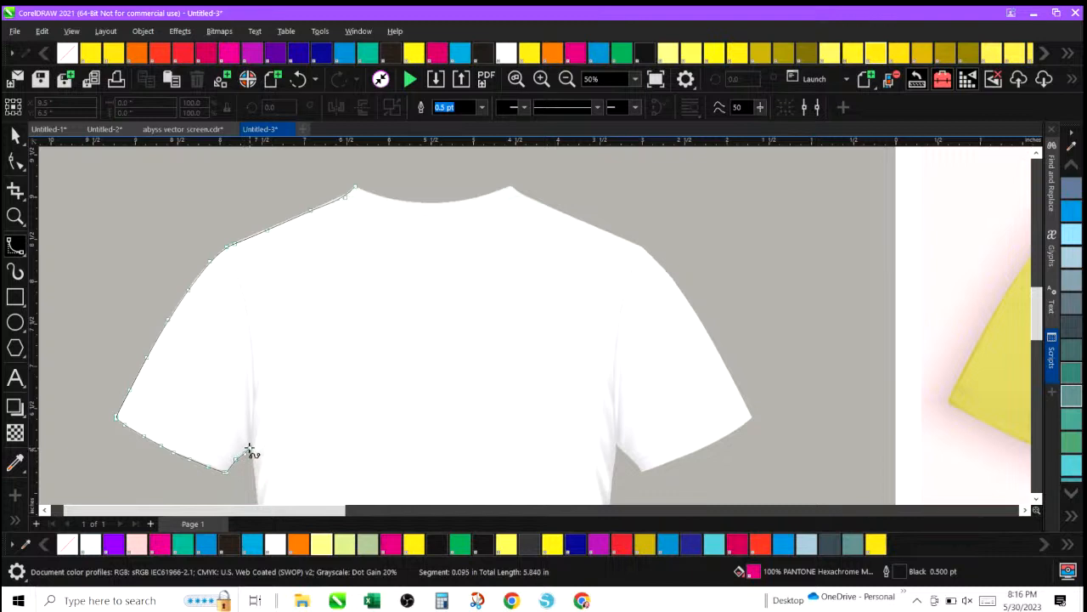
click(251, 451)
click(251, 472)
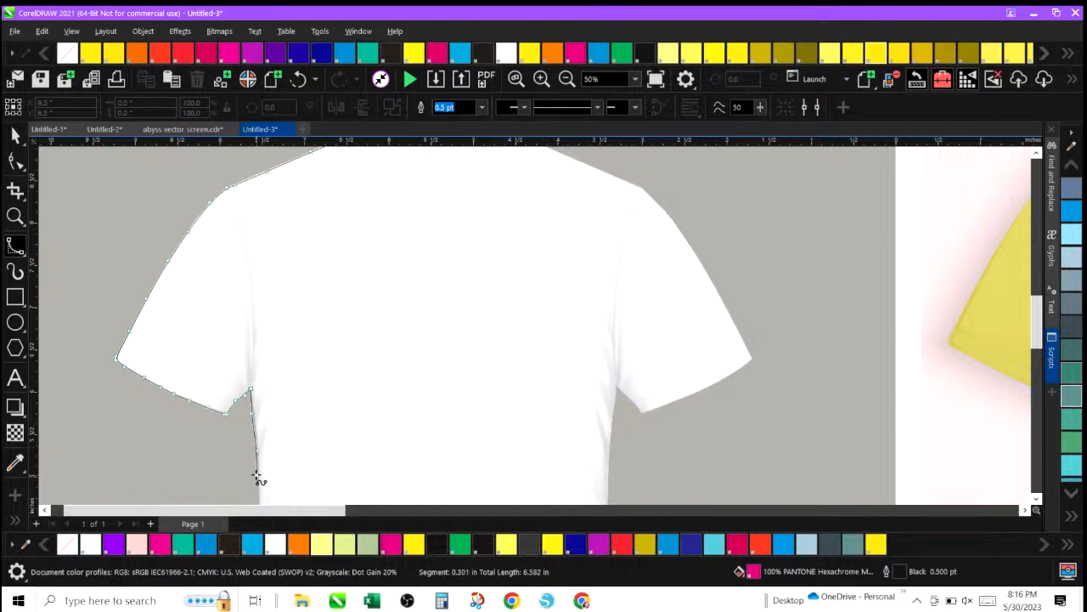
click(256, 491)
scroll(256, 501, down, 2)
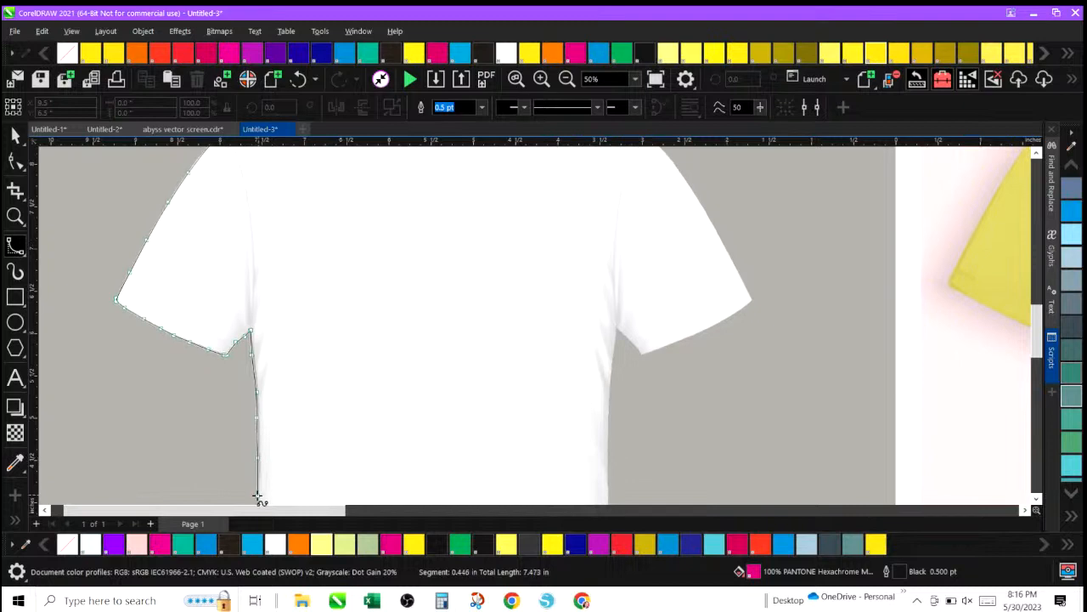
scroll(257, 459, down, 2)
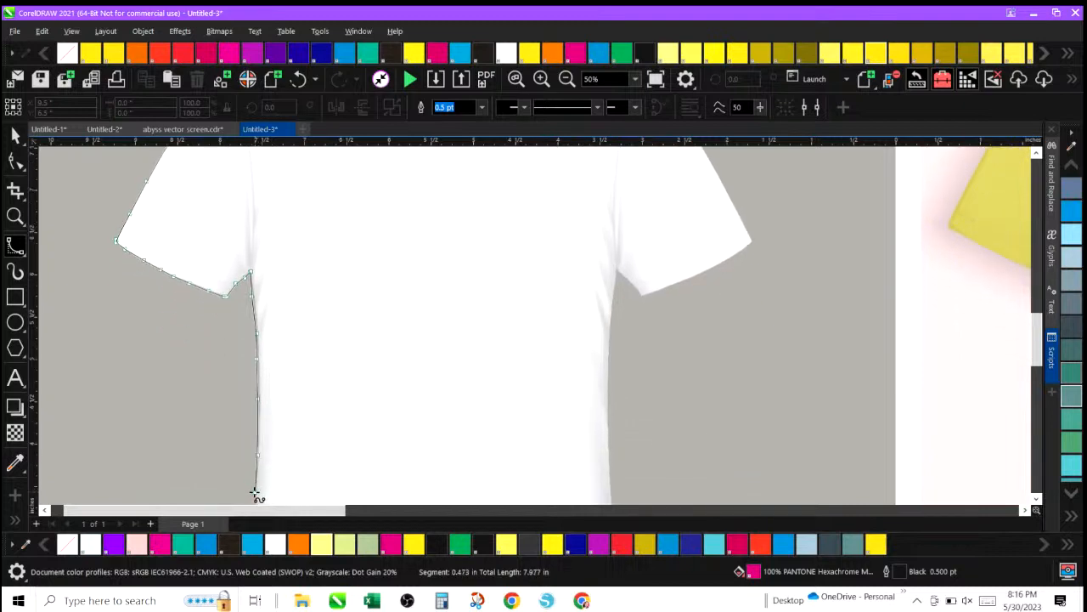
scroll(254, 496, down, 2)
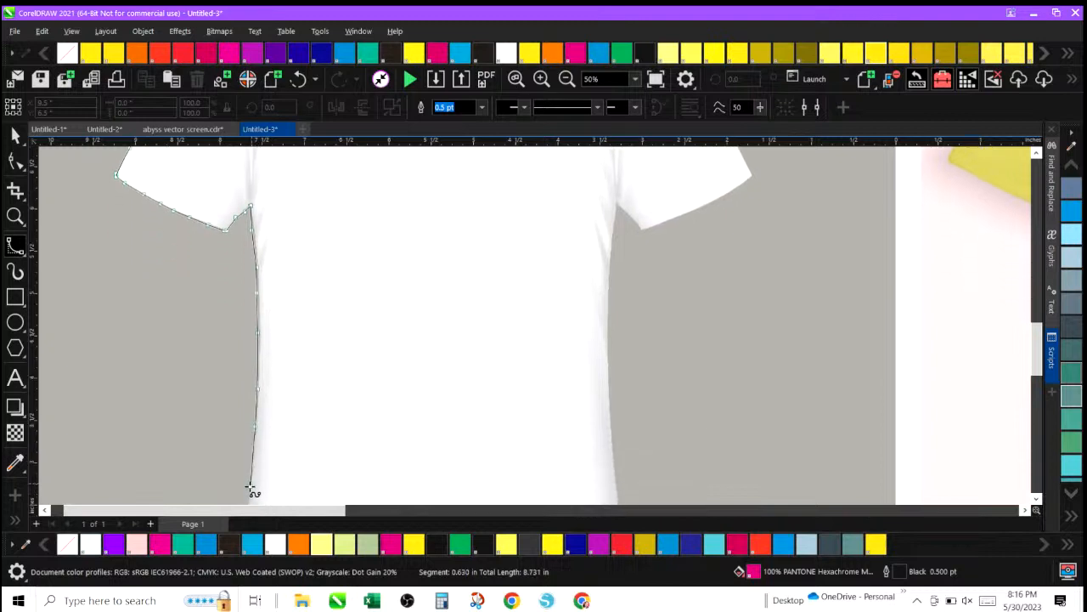
scroll(254, 493, down, 2)
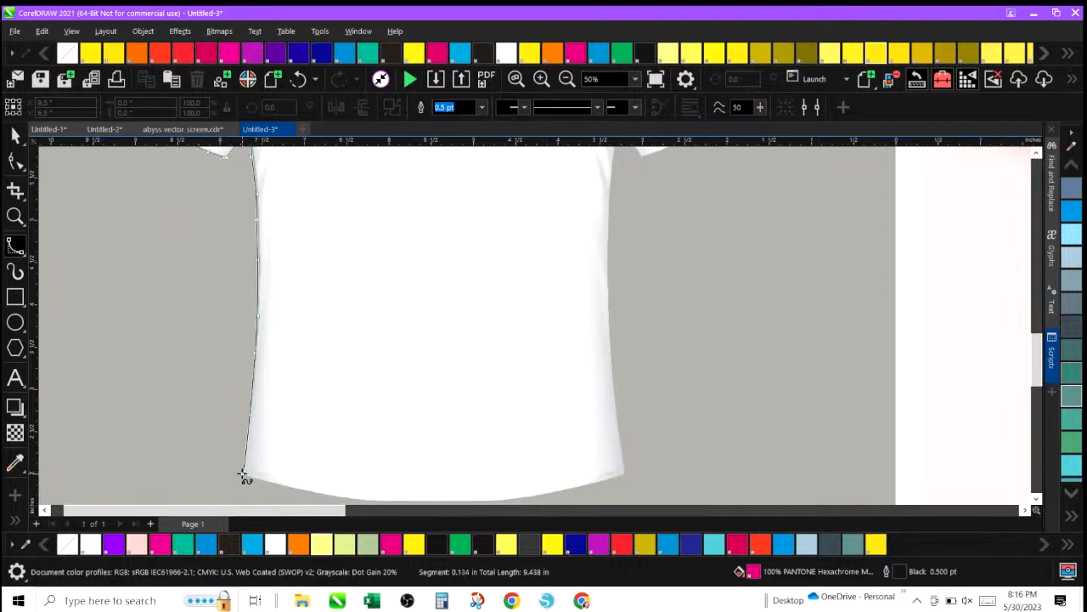
click(288, 486)
click(332, 498)
Continue the outline along the curved bottom hem and up the right side of the body.
scroll(340, 493, down, 2)
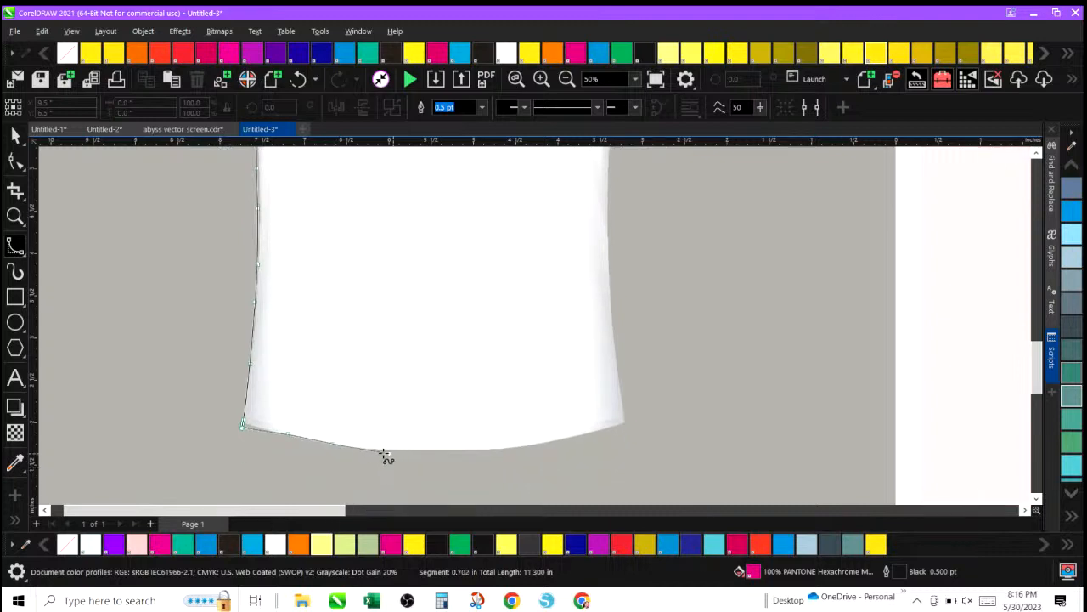
click(373, 450)
click(422, 451)
click(477, 450)
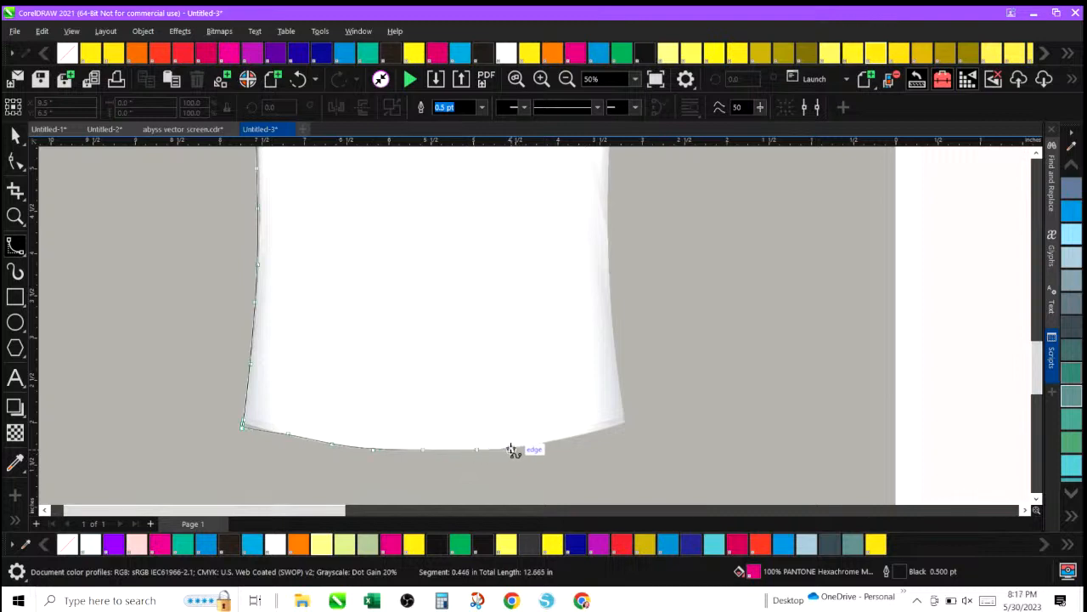
click(511, 449)
click(555, 442)
click(594, 432)
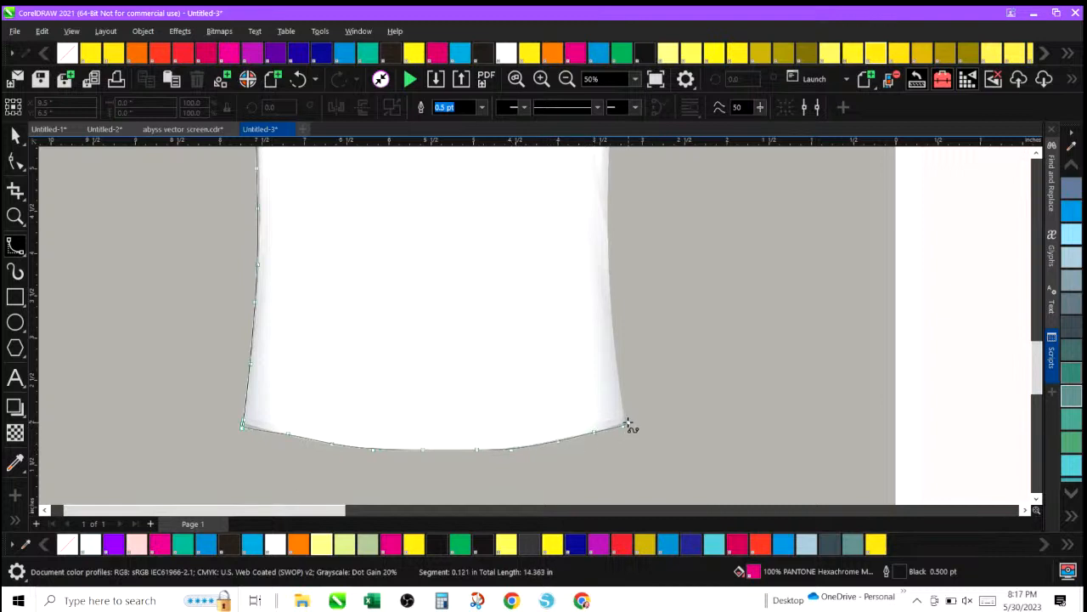
click(617, 380)
click(608, 269)
click(609, 187)
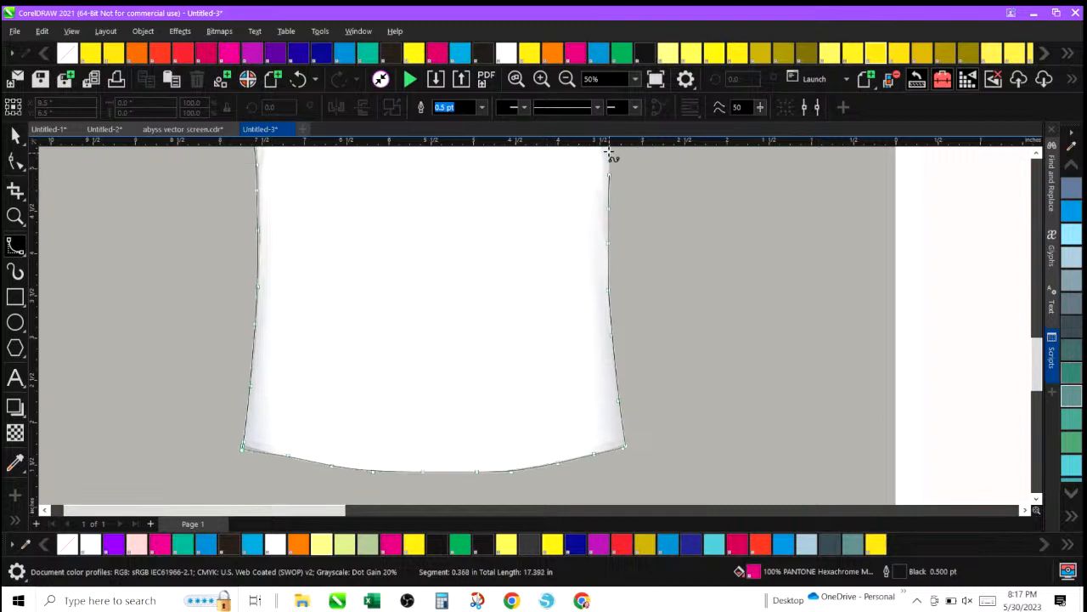
Continue the outline around the right underarm and along the lower edge of the right sleeve.
click(610, 202)
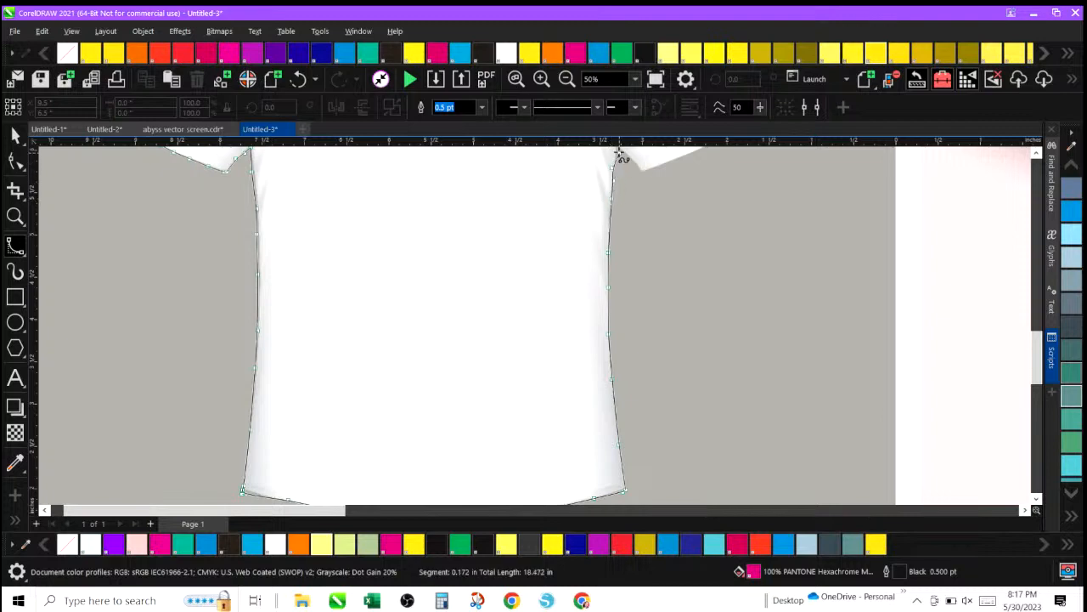
scroll(614, 168, up, 2)
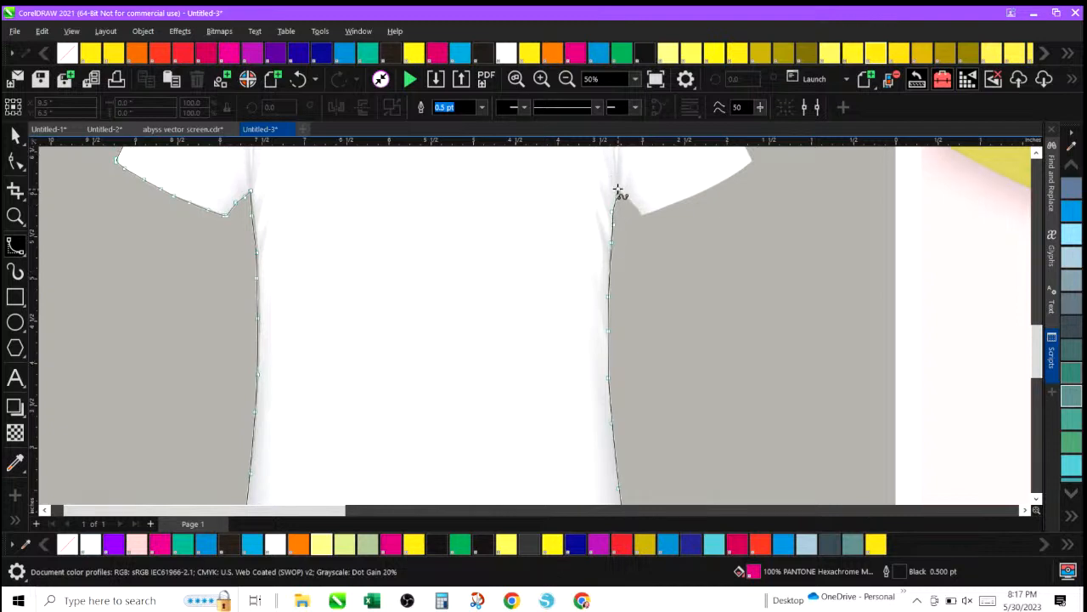
click(618, 190)
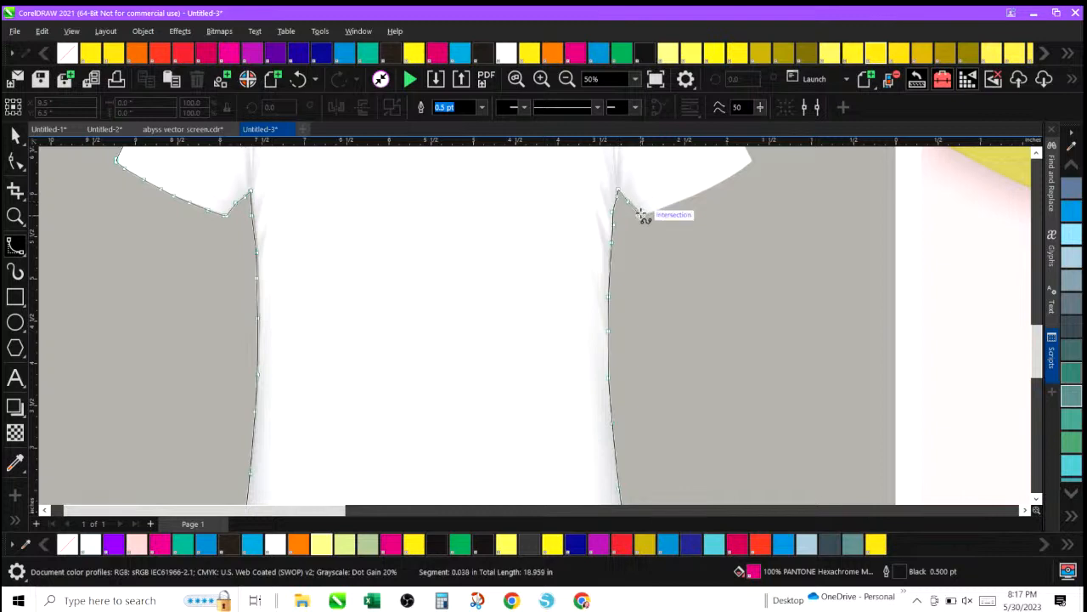
click(643, 214)
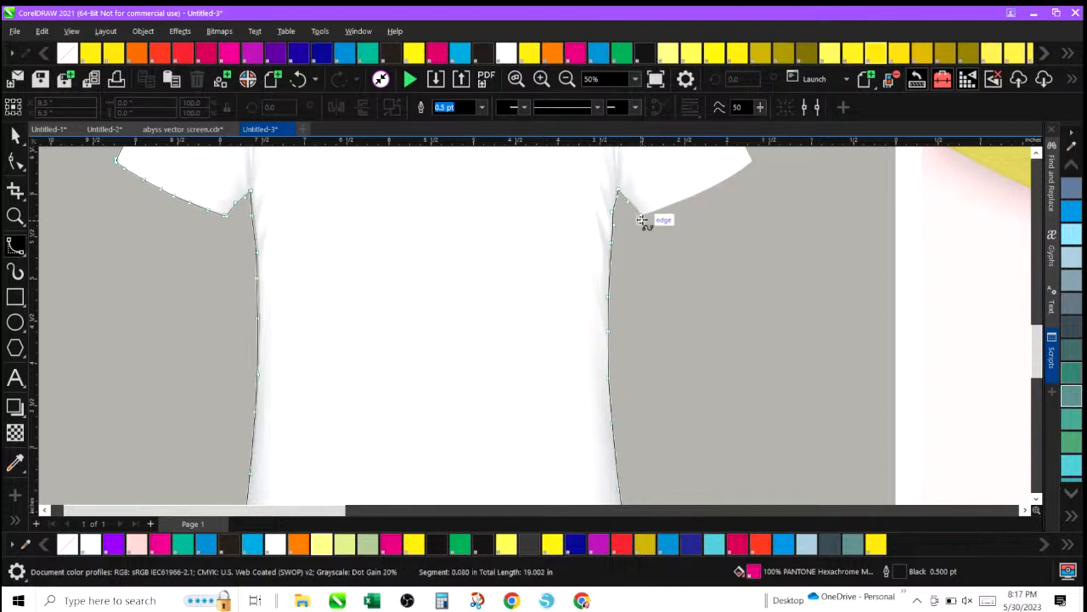
click(641, 220)
click(671, 208)
click(703, 195)
click(736, 176)
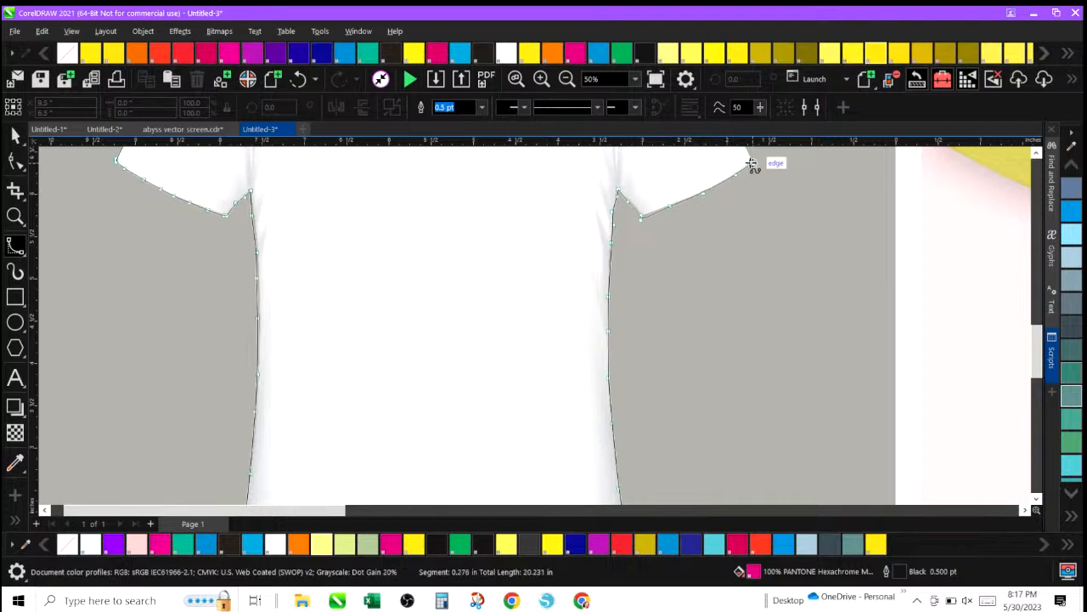
click(753, 162)
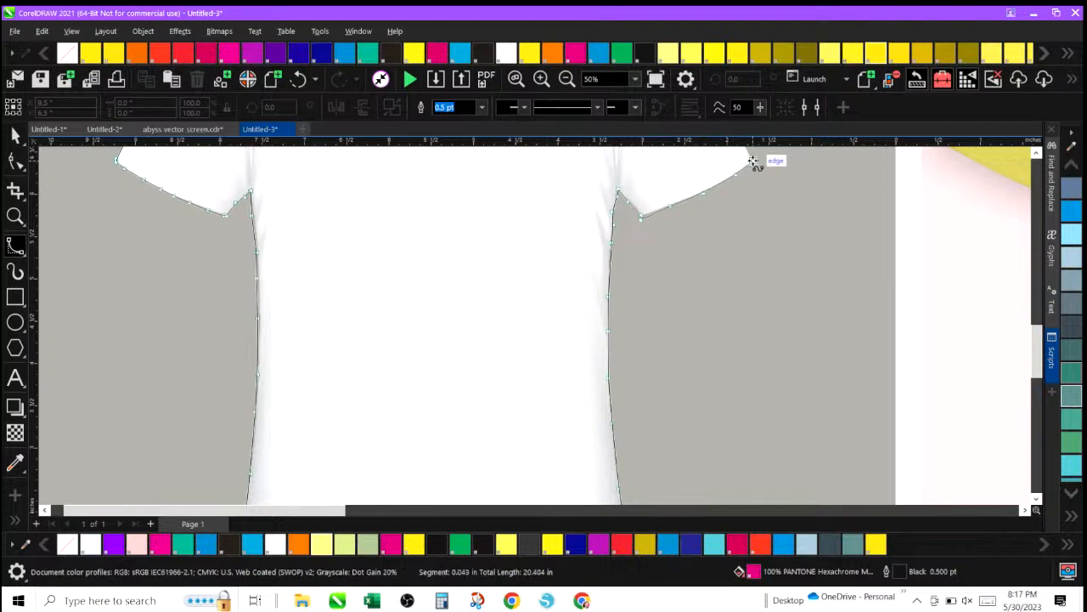
Continue the B-Spline outline up the right sleeve's outer edge and along the right shoulder toward the neck.
scroll(753, 162, up, 2)
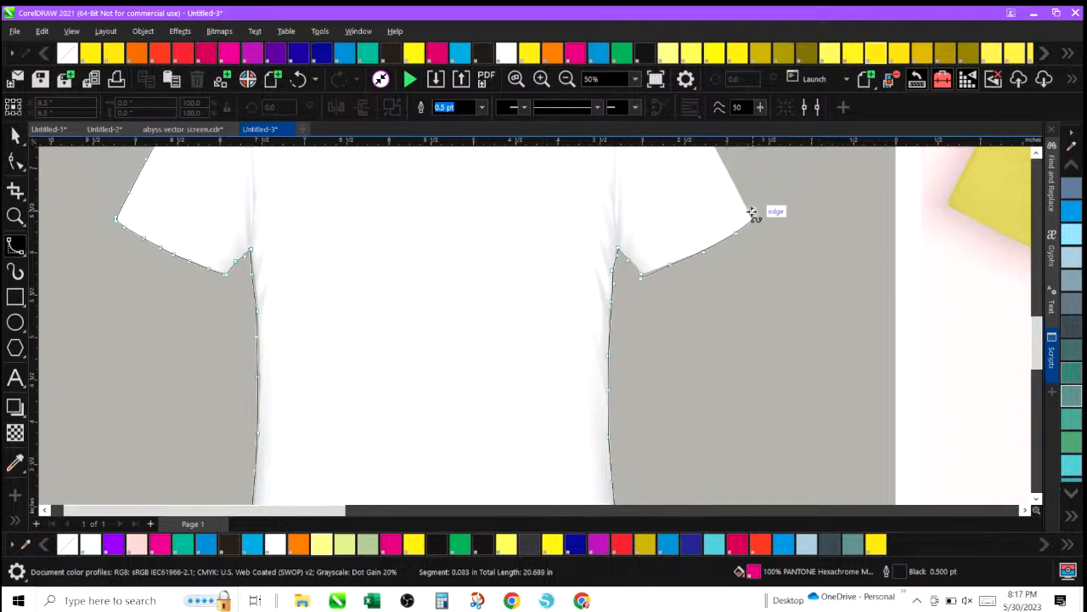
click(742, 201)
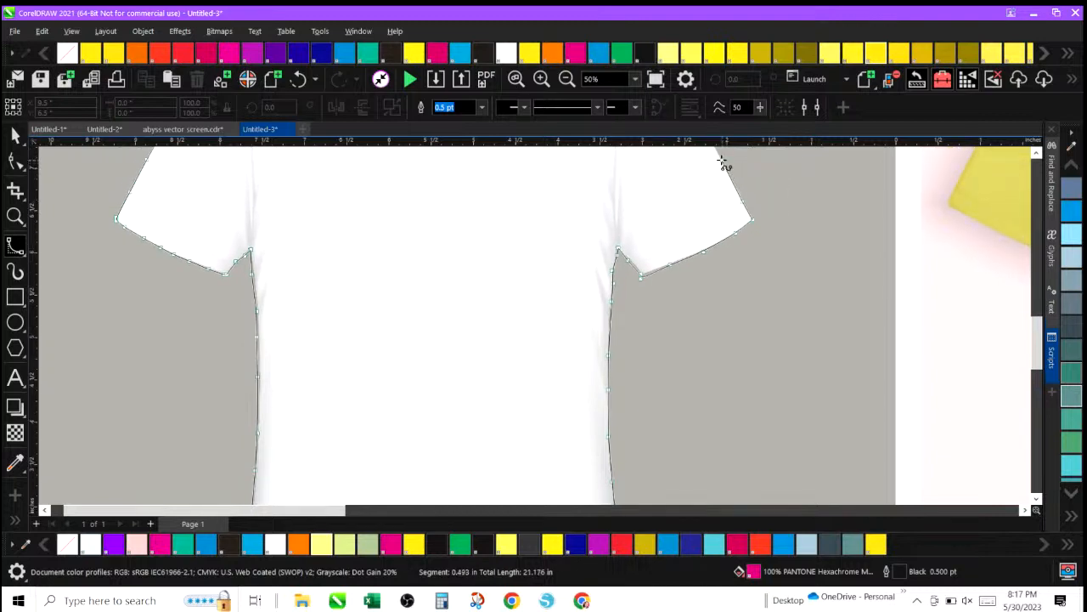
click(723, 162)
scroll(722, 160, up, 2)
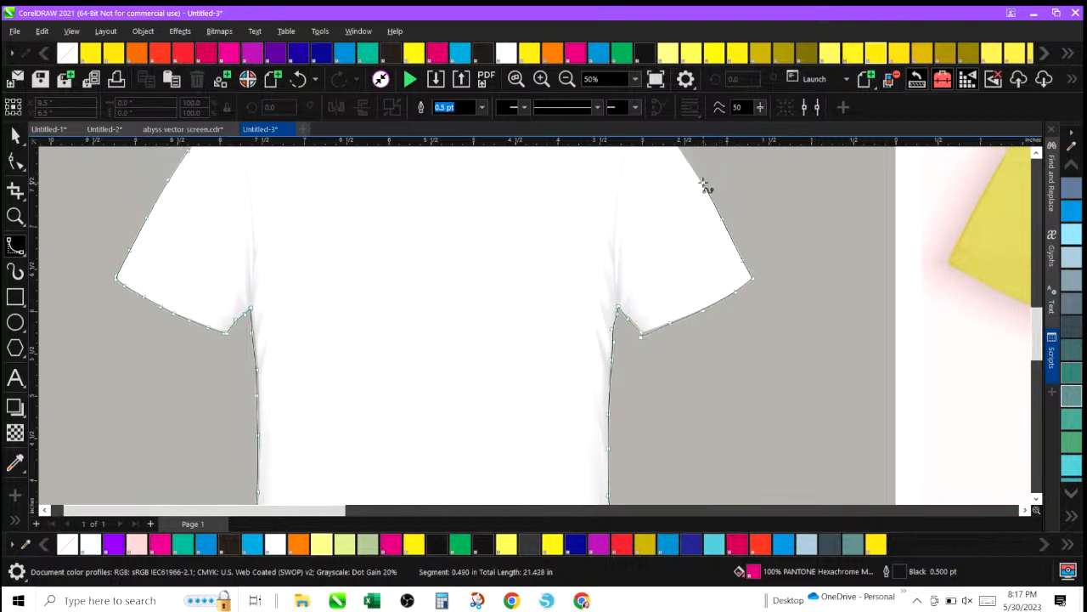
click(703, 183)
scroll(680, 156, up, 2)
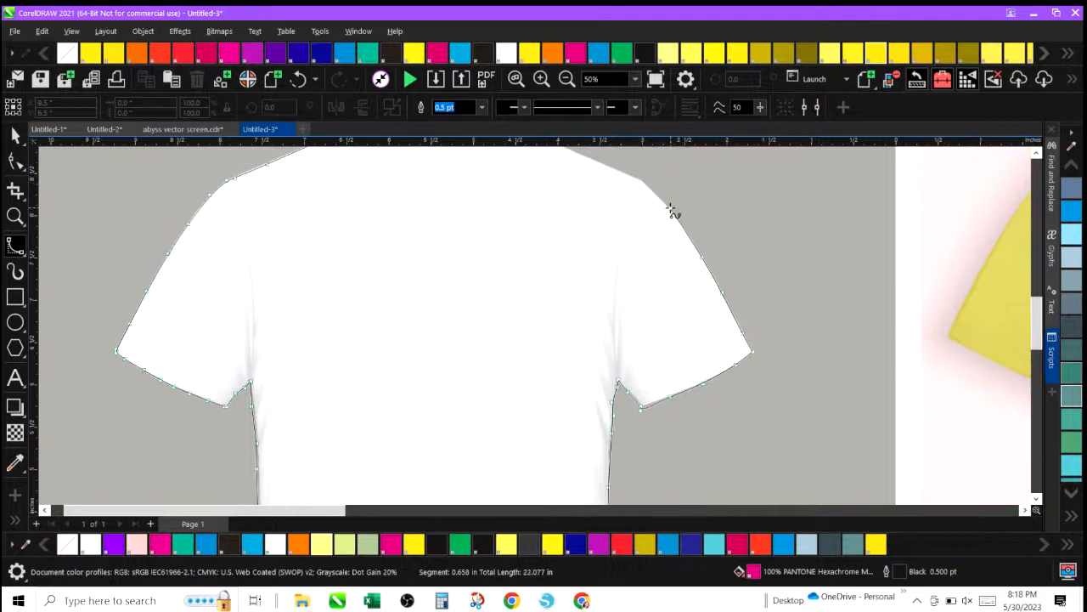
click(676, 219)
Trace the neckline back to the starting neck corner to close the curve, and set the closed shape's outline to None.
scroll(575, 159, up, 2)
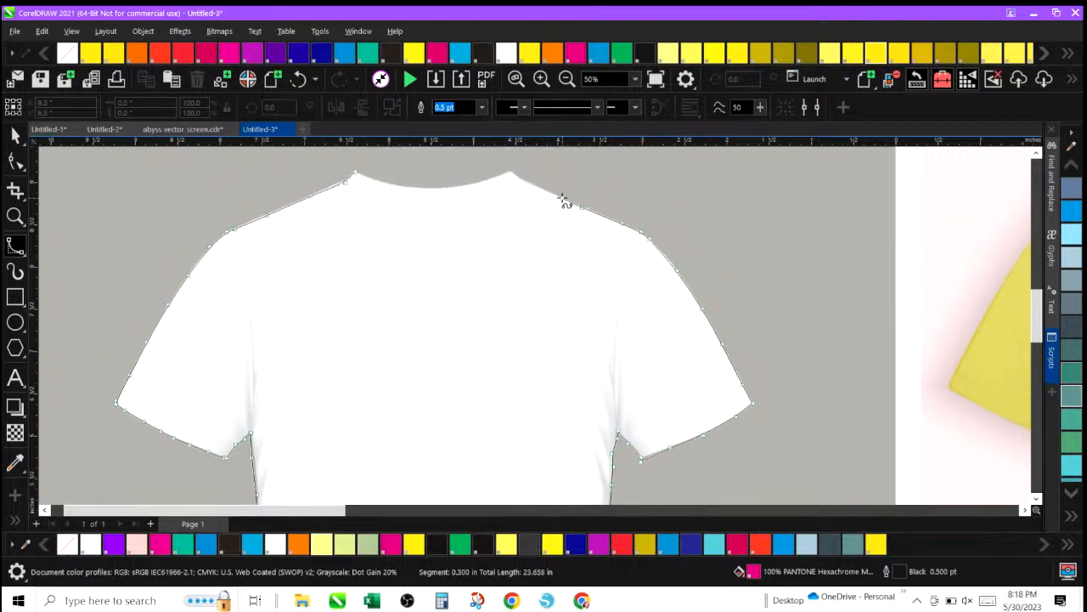
click(519, 180)
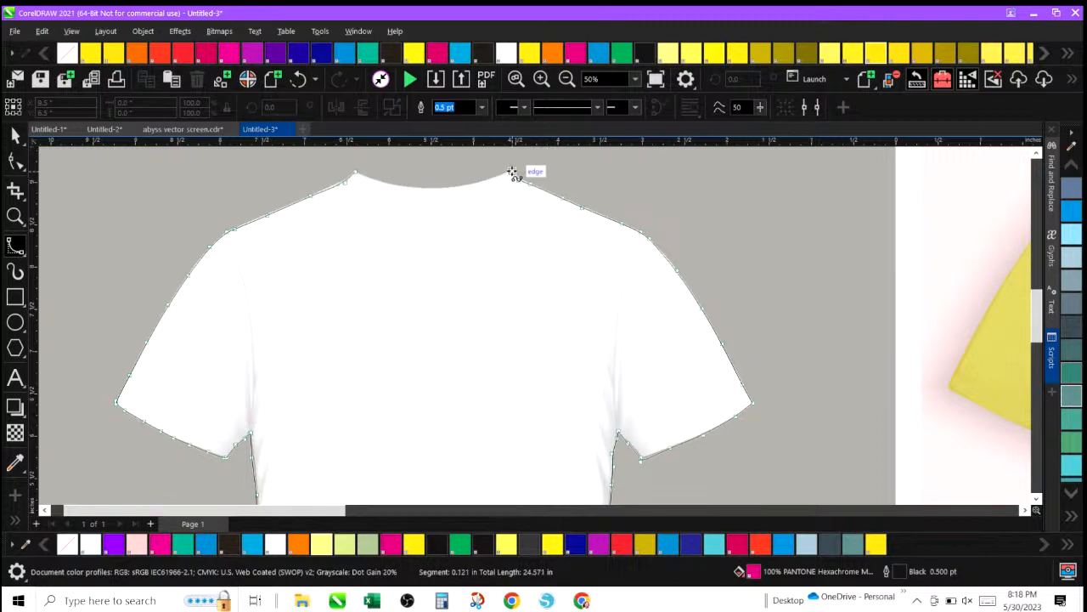
click(513, 174)
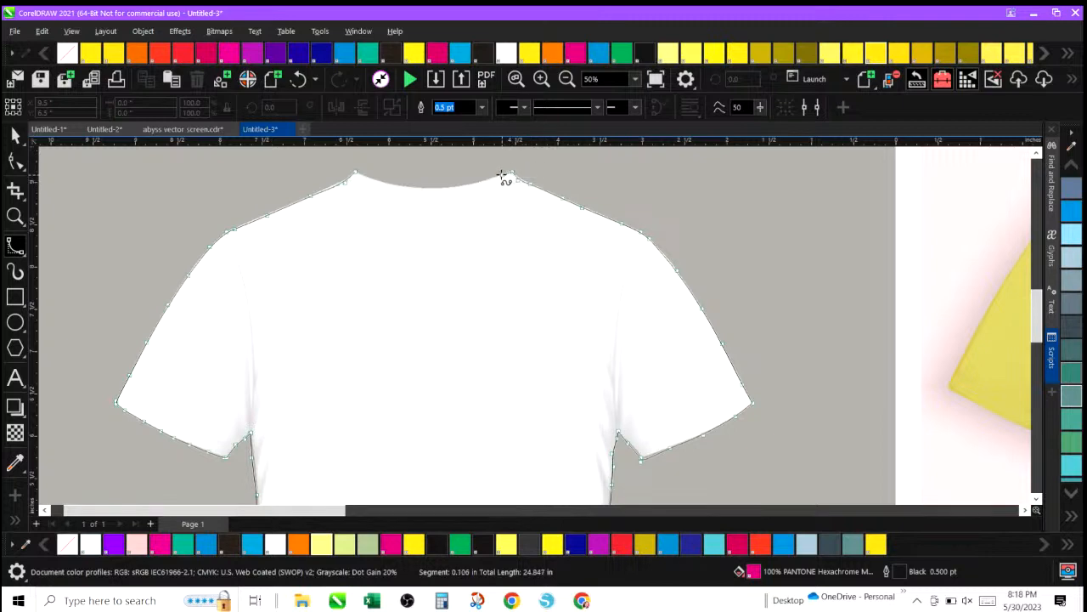
click(502, 176)
click(363, 177)
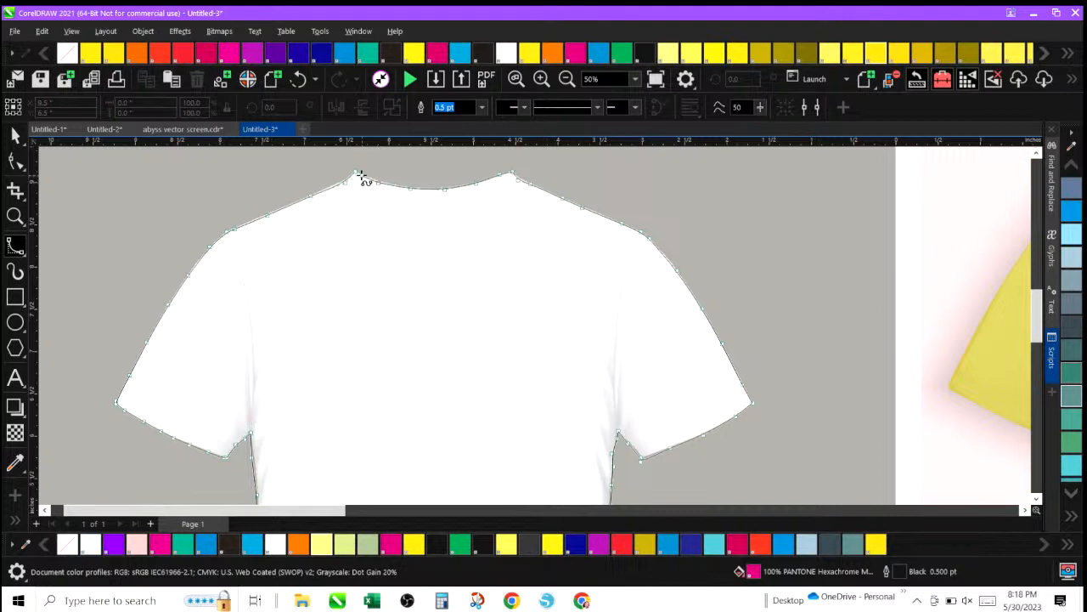
click(357, 172)
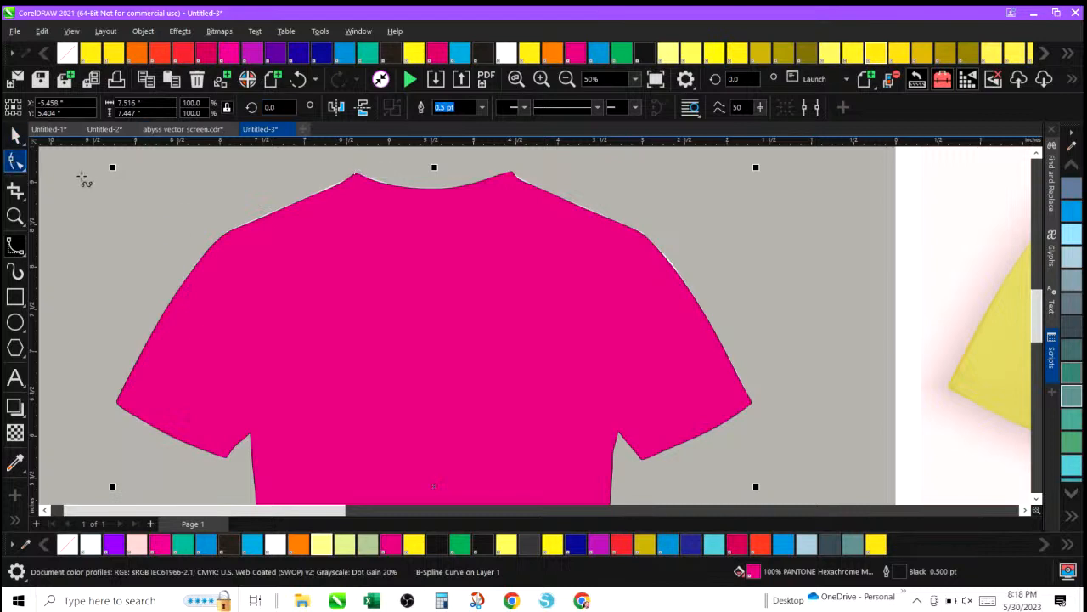
click(481, 108)
click(456, 121)
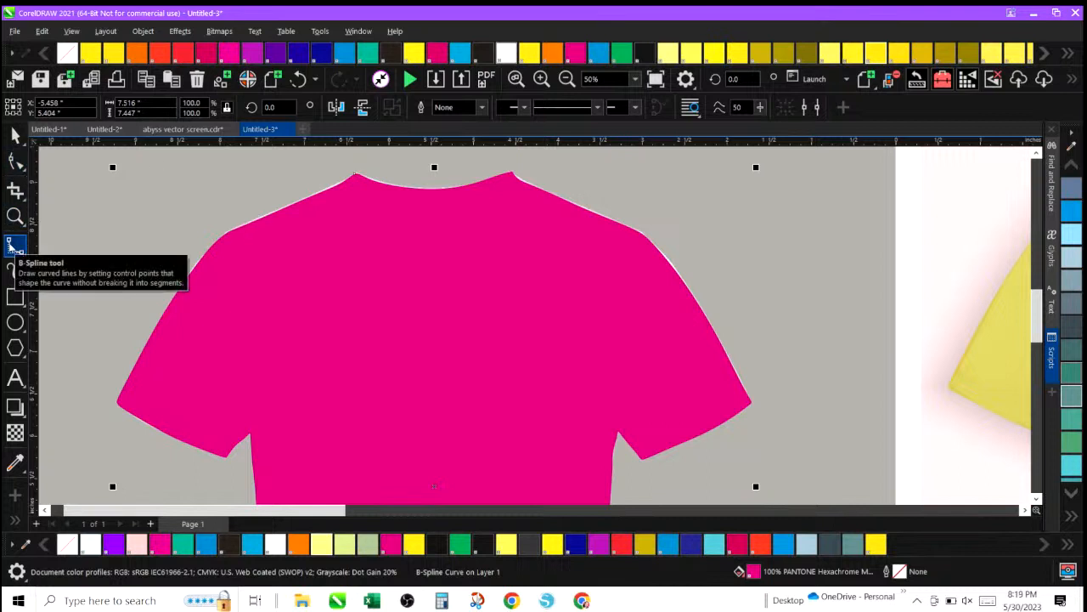
With the Shape tool at 100% zoom, adjust the control points along the left shoulder to fit the shirt edge.
click(25, 169)
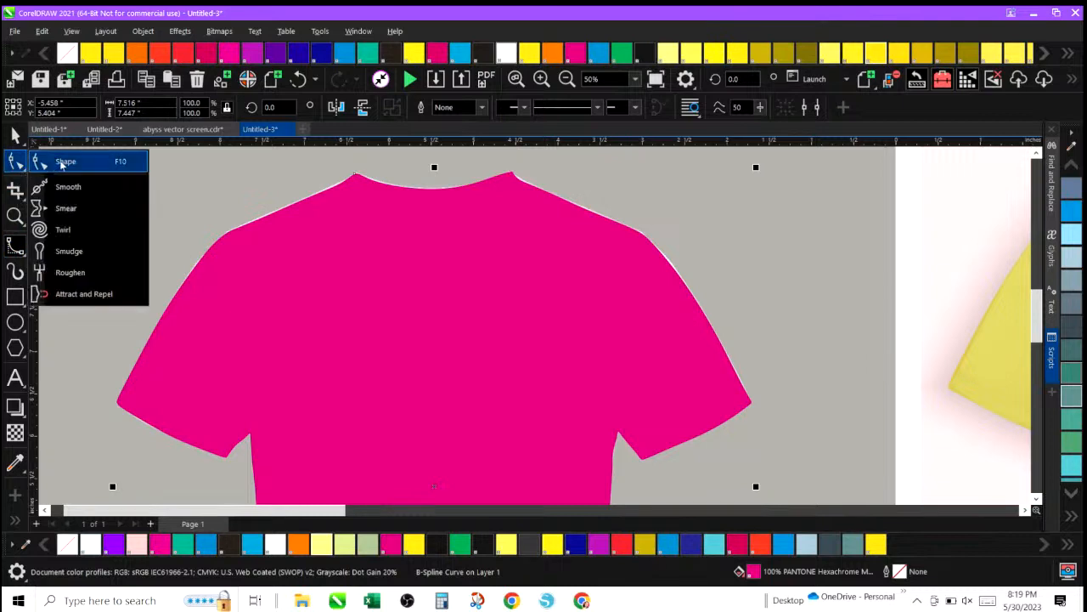
click(61, 164)
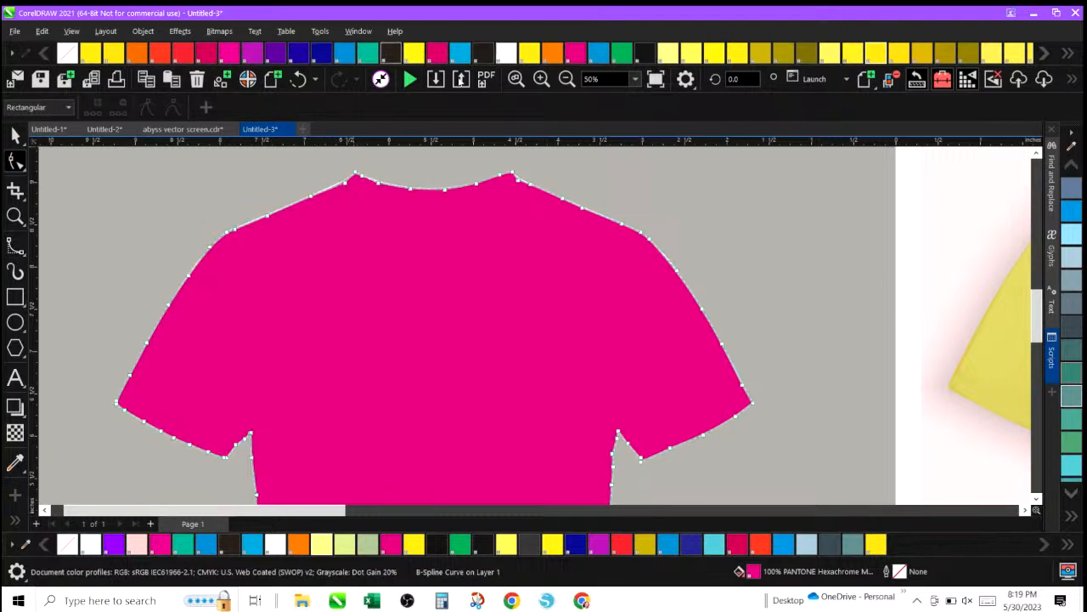
click(541, 79)
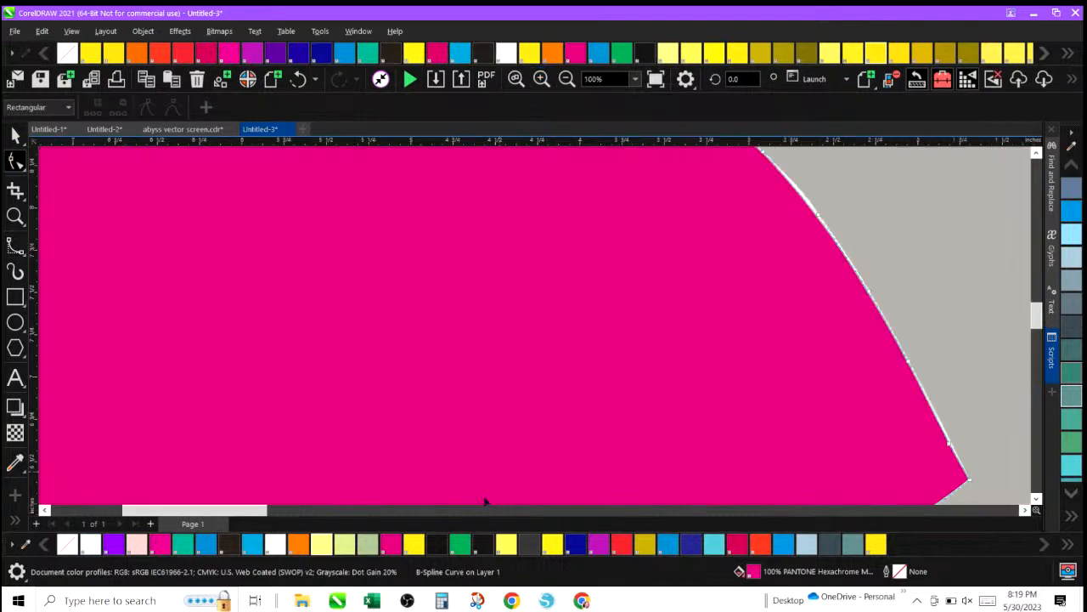
drag(205, 512, 155, 512)
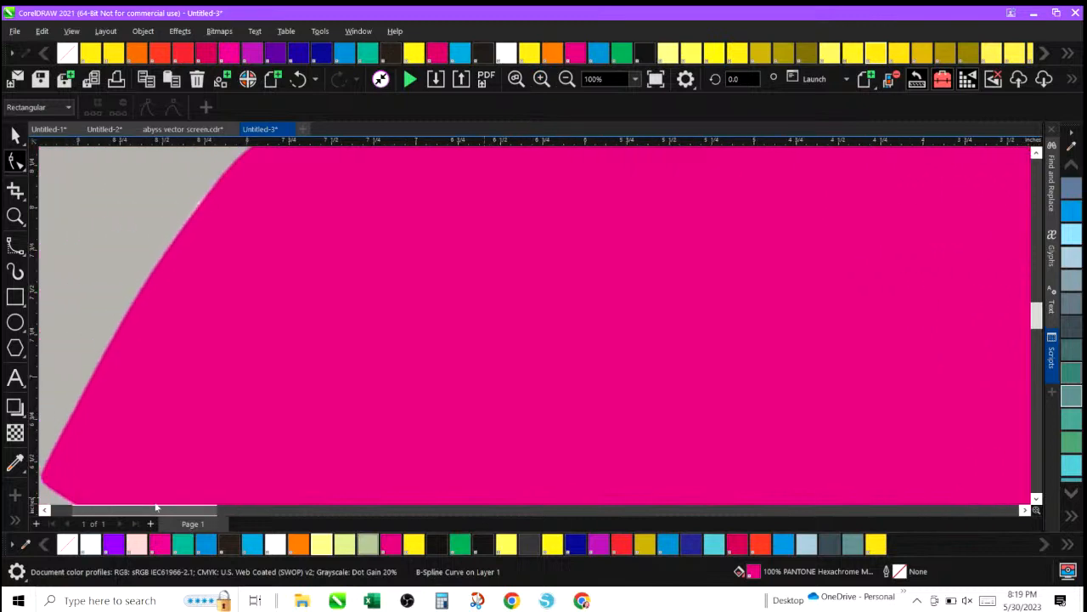
mouse_move(1036, 325)
mouse_down()
mouse_move(1038, 273)
mouse_move(1040, 318)
mouse_move(1041, 306)
mouse_up()
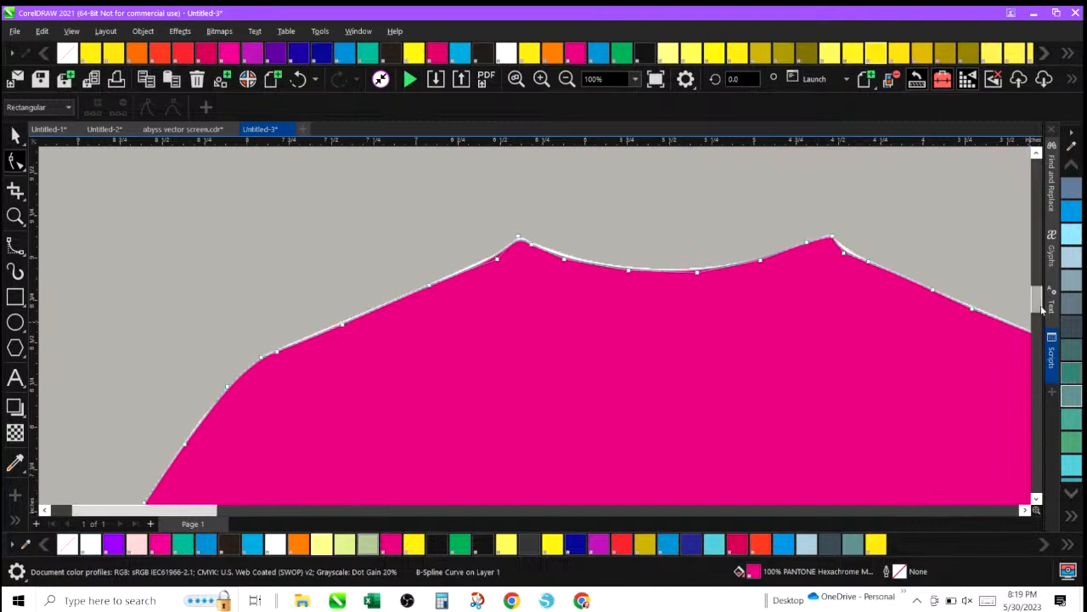
click(492, 258)
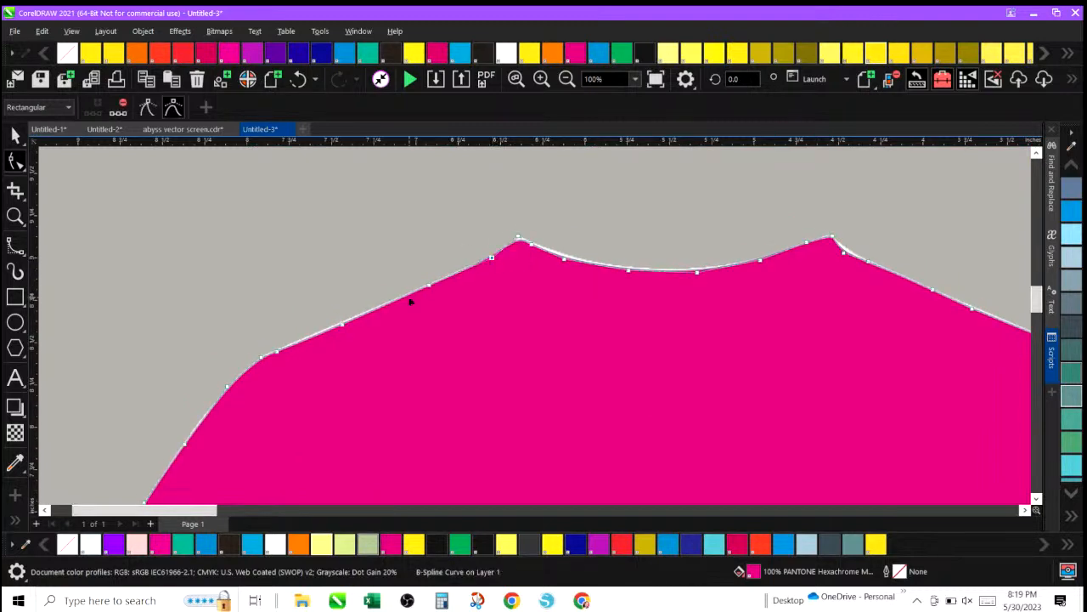
click(334, 326)
drag(334, 327, 332, 324)
drag(278, 351, 261, 356)
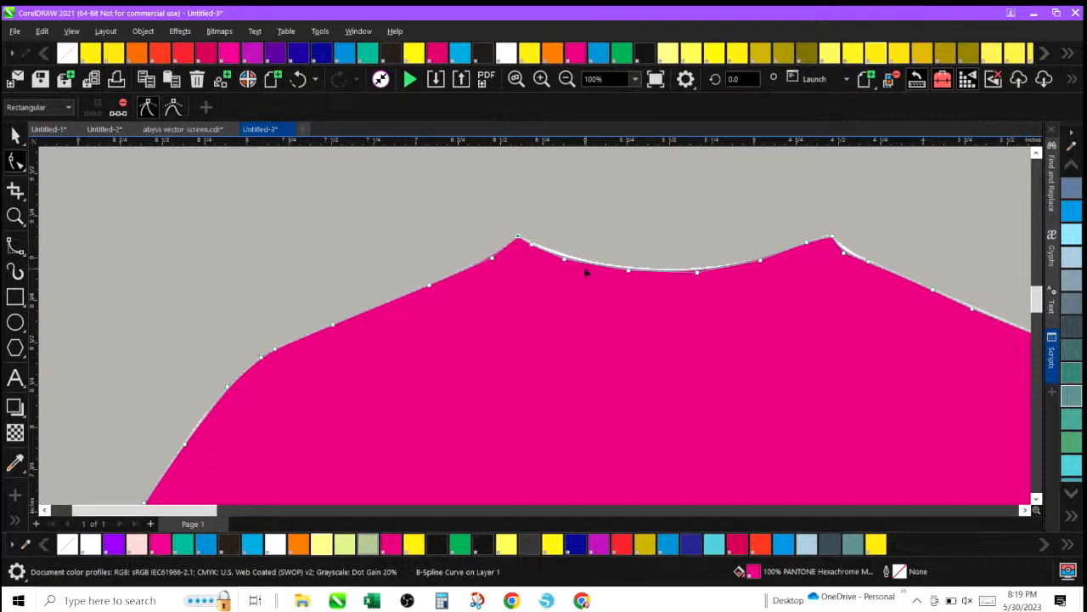
Adjust the neckline control points so the curve follows the collar edge.
click(533, 247)
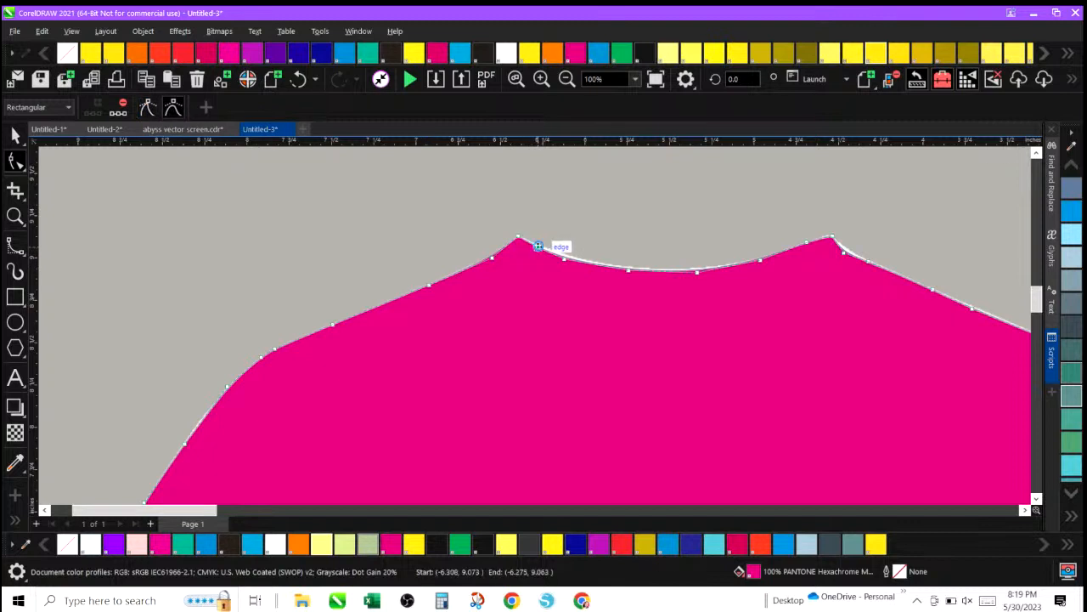
click(575, 260)
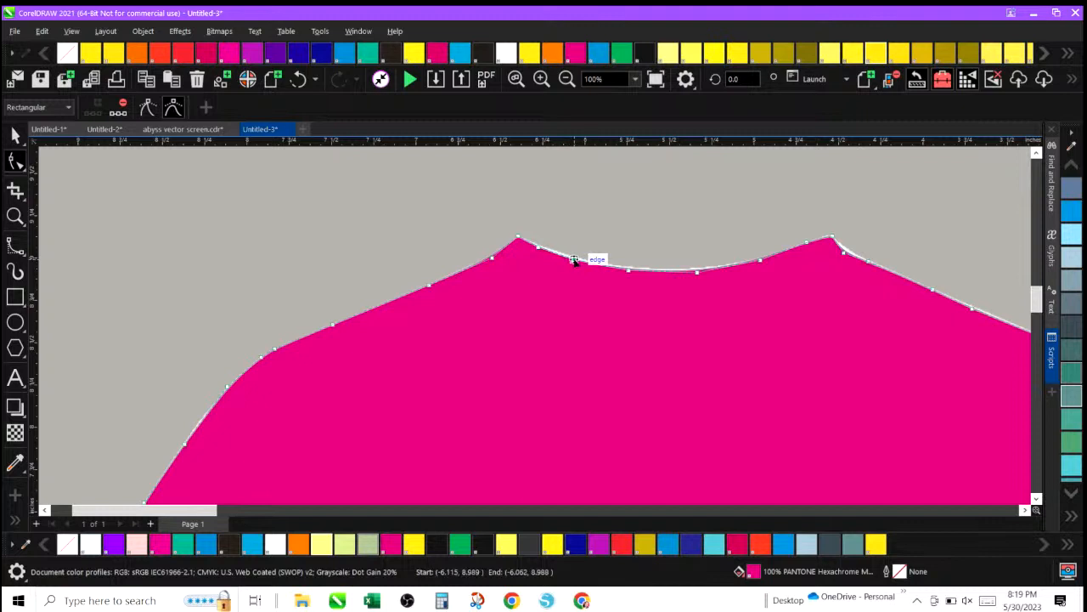
click(540, 248)
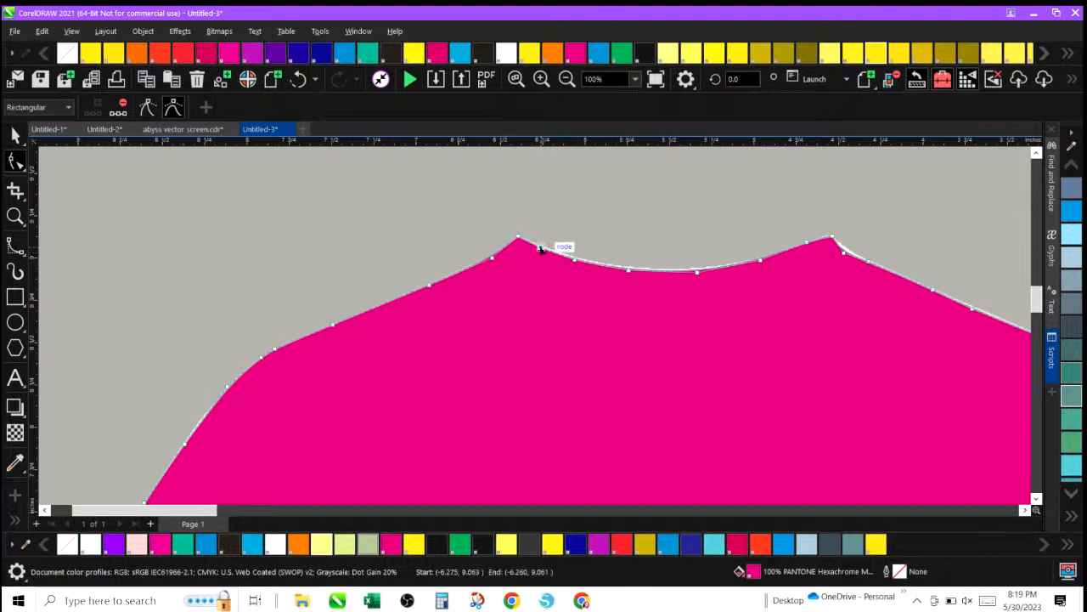
drag(541, 249, 762, 257)
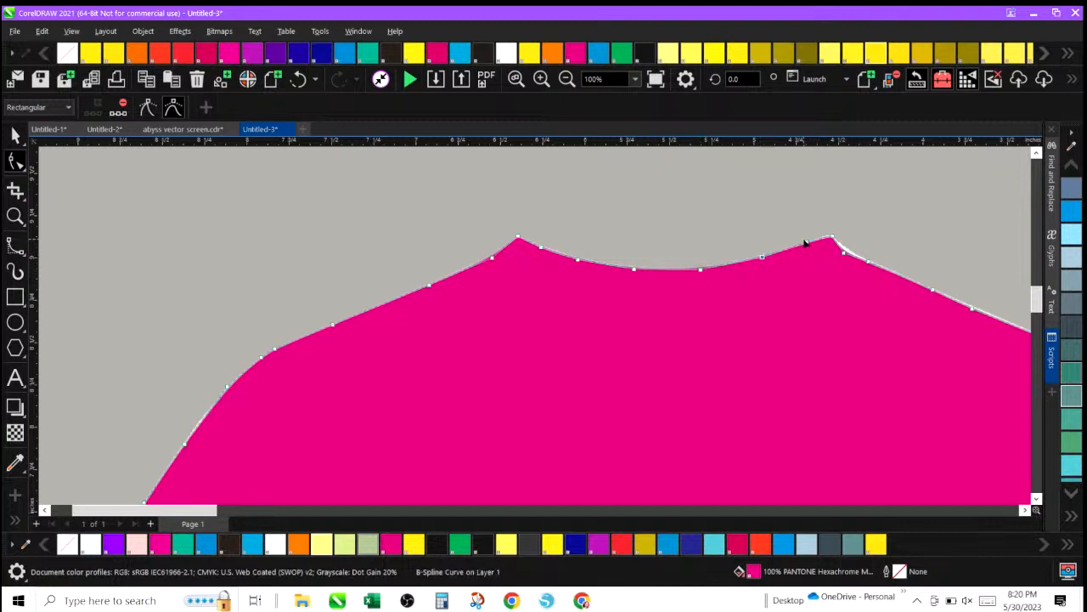
click(832, 238)
mouse_move(831, 238)
mouse_down()
mouse_move(849, 253)
mouse_move(831, 238)
mouse_up()
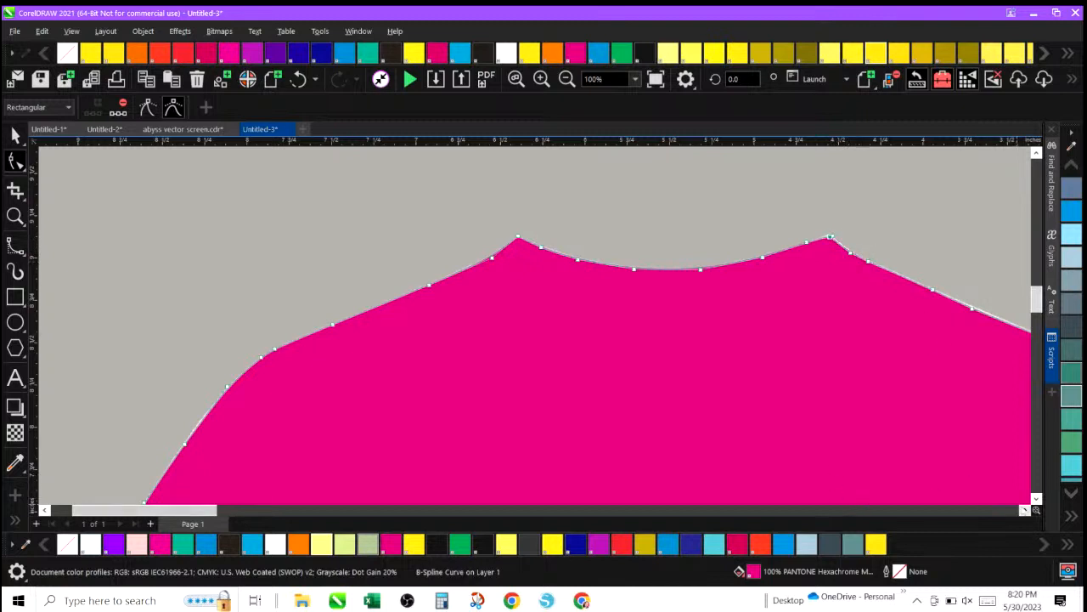
Refine the control points along the right shoulder and the top of the right sleeve.
click(1025, 510)
click(1024, 509)
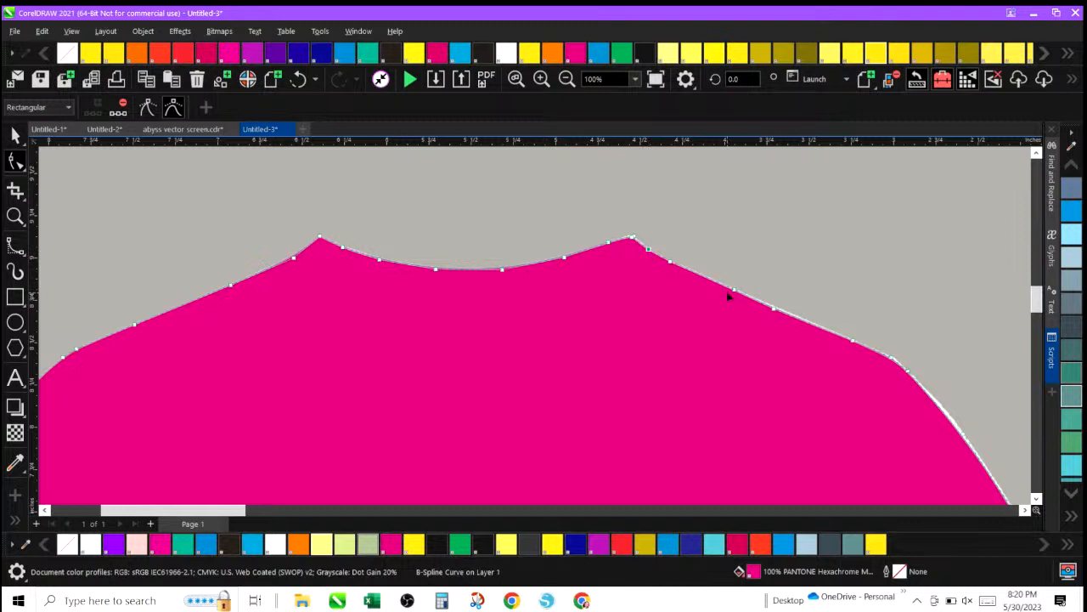
click(890, 358)
click(890, 361)
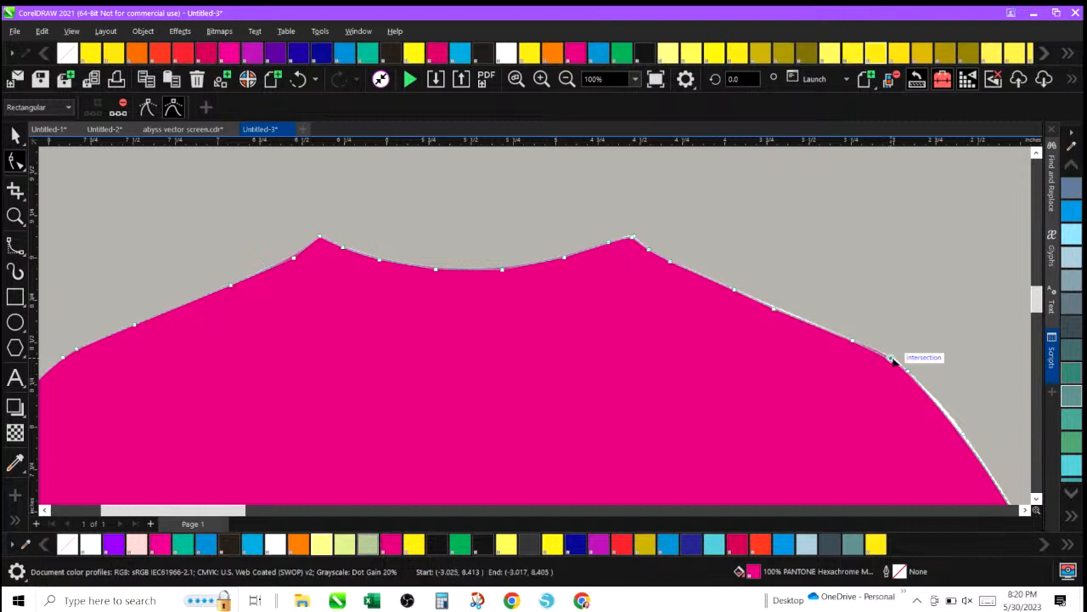
drag(895, 357, 896, 357)
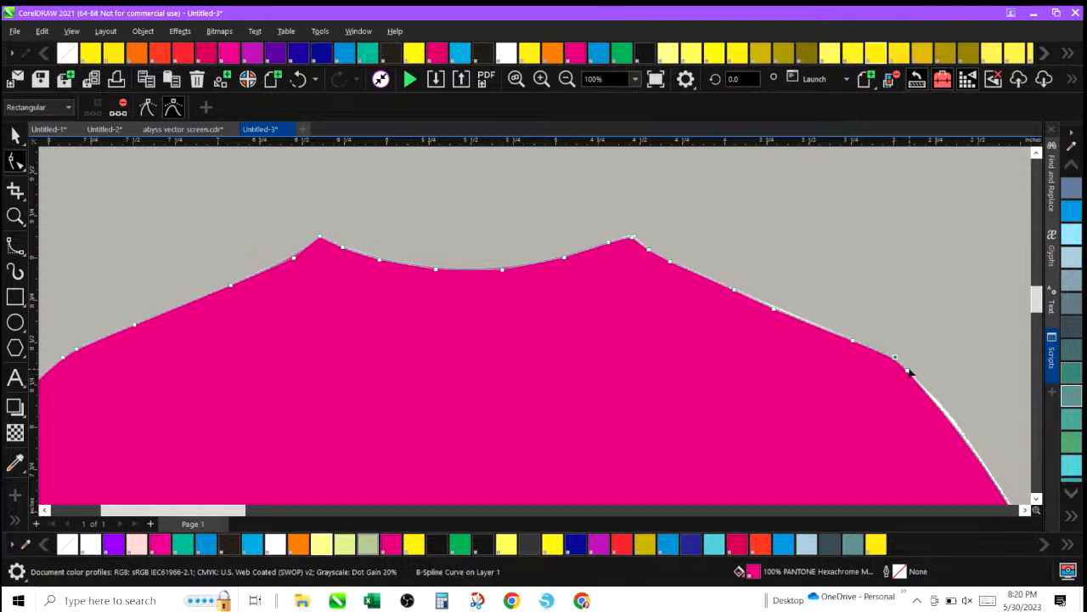
click(909, 372)
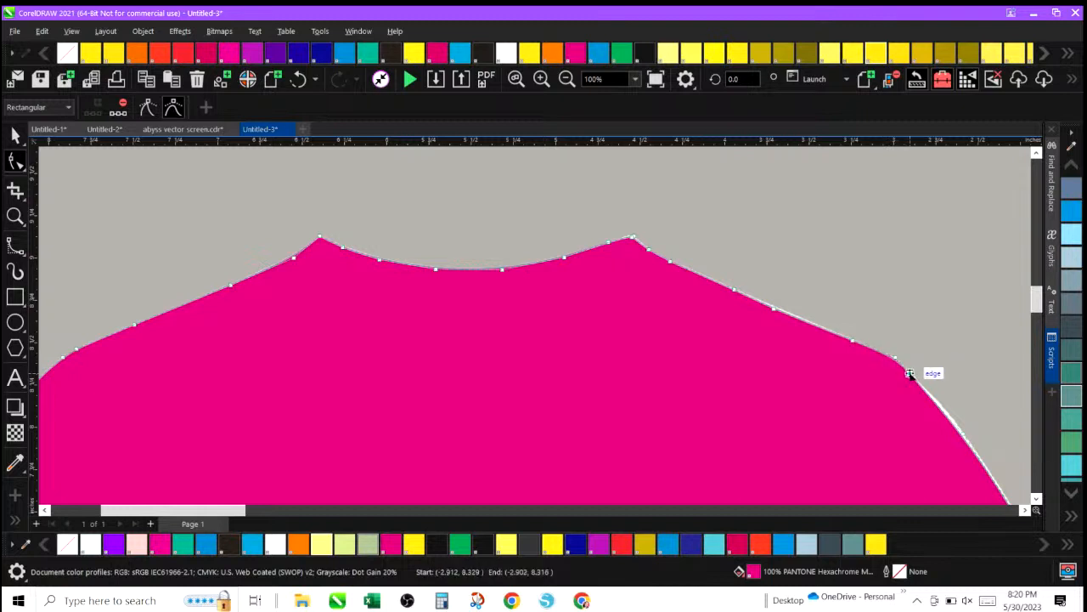
click(964, 436)
drag(963, 436, 963, 432)
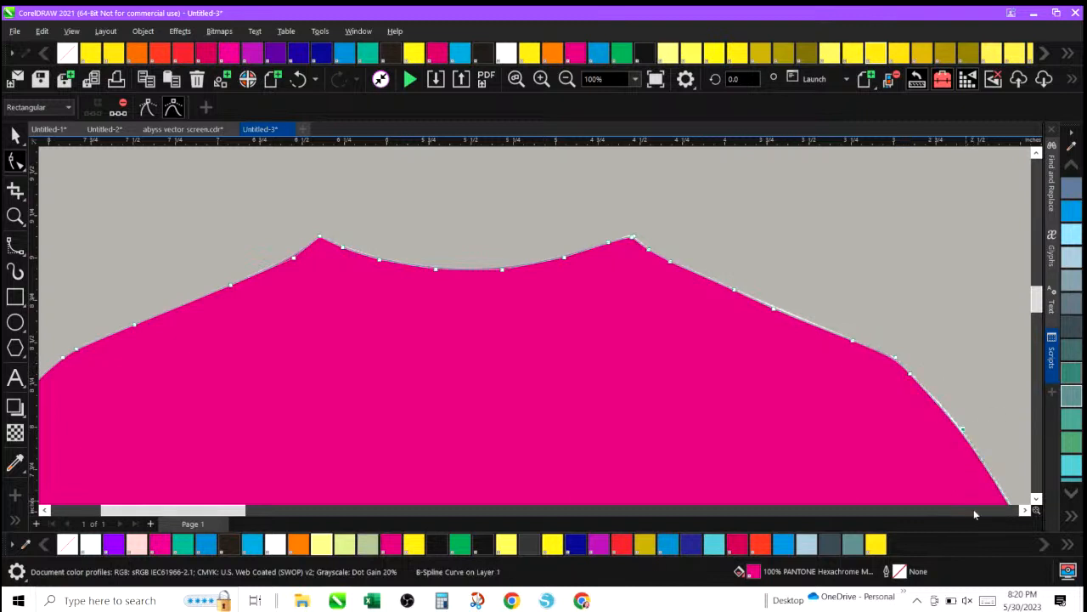
Add a control point on the right sleeve's outer edge and nudge it to follow the shirt edge.
click(1024, 509)
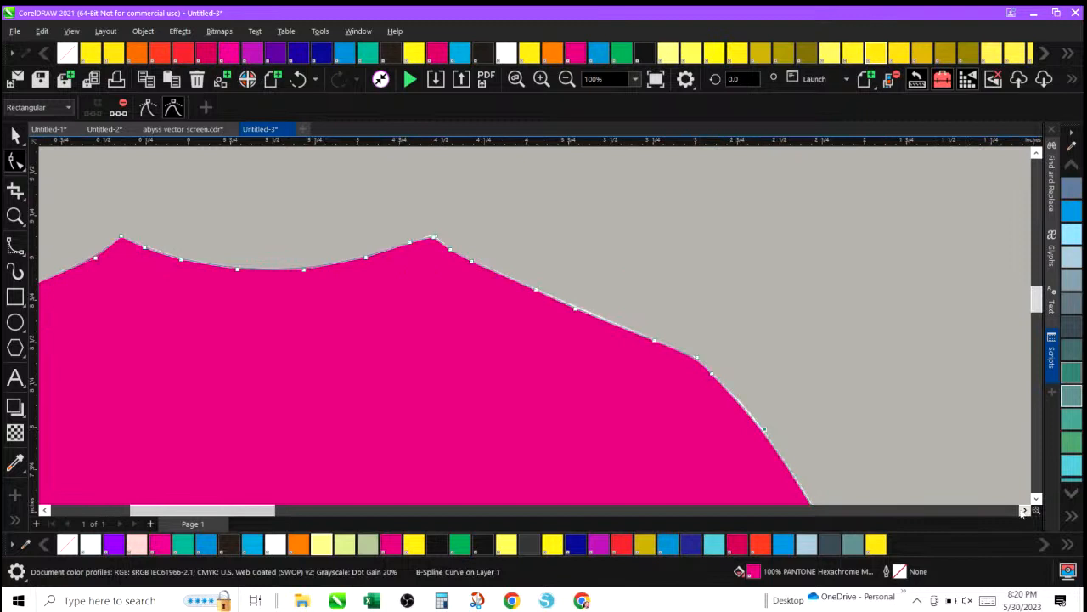
drag(1035, 299, 1034, 312)
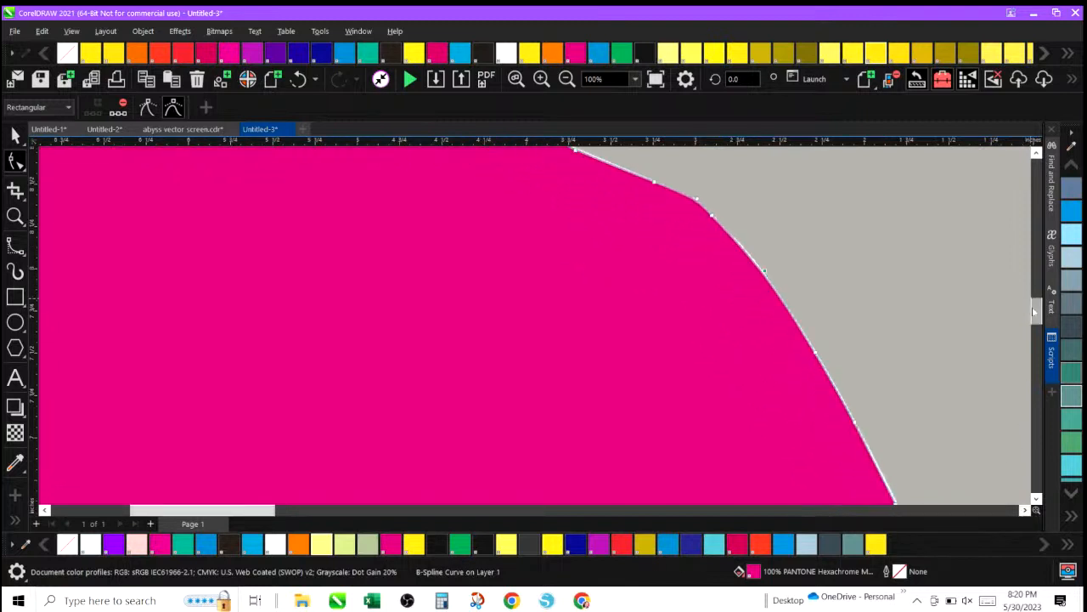
double_click(714, 216)
click(97, 103)
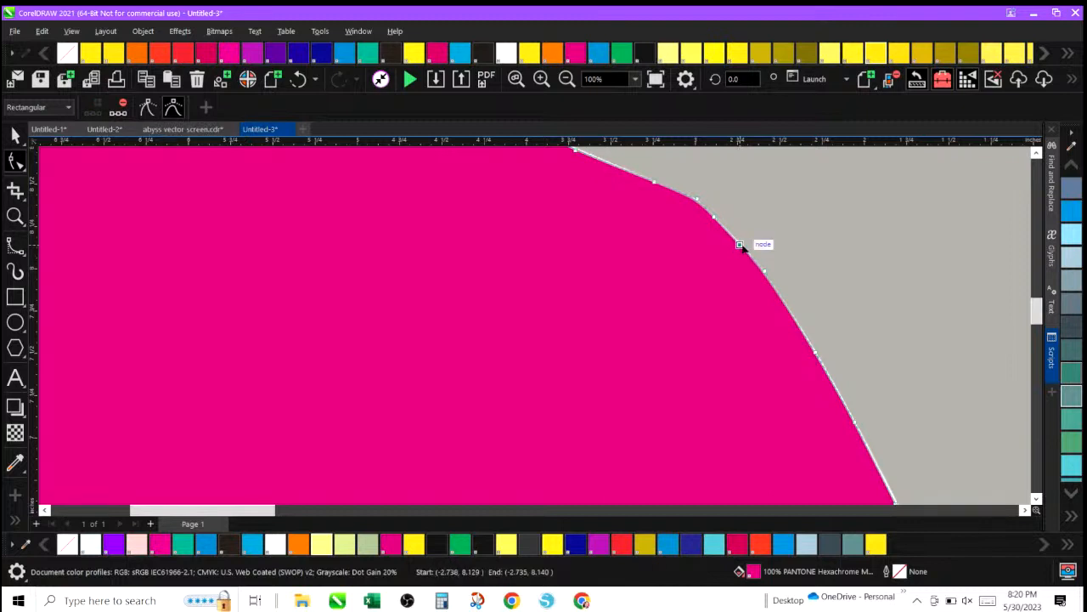
drag(741, 246, 746, 247)
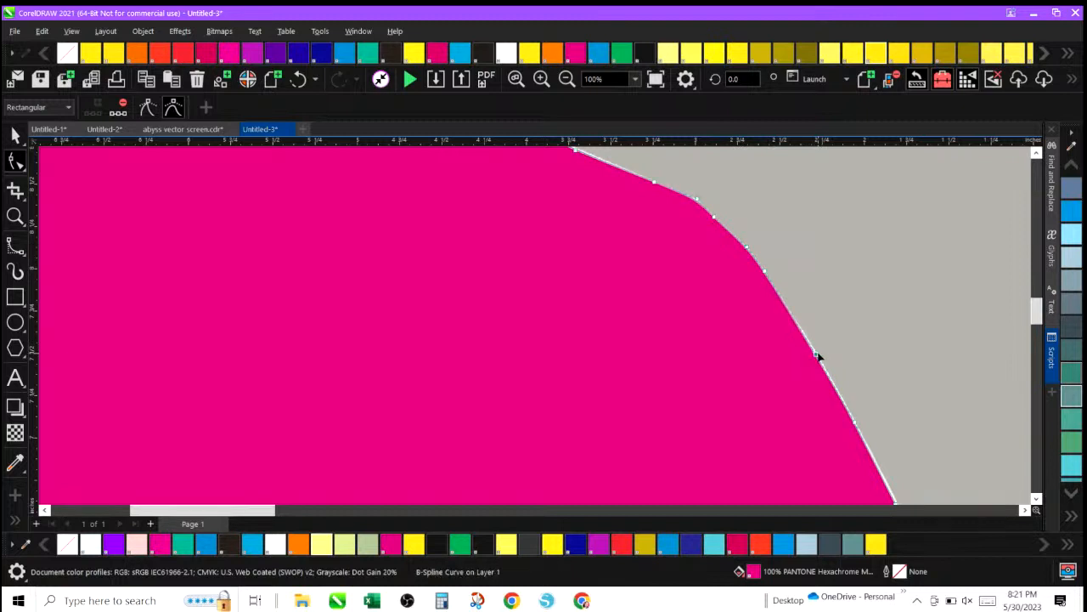
Move the control points on the right sleeve's outer edge outward to match the shirt outline.
scroll(1038, 317, down, 3)
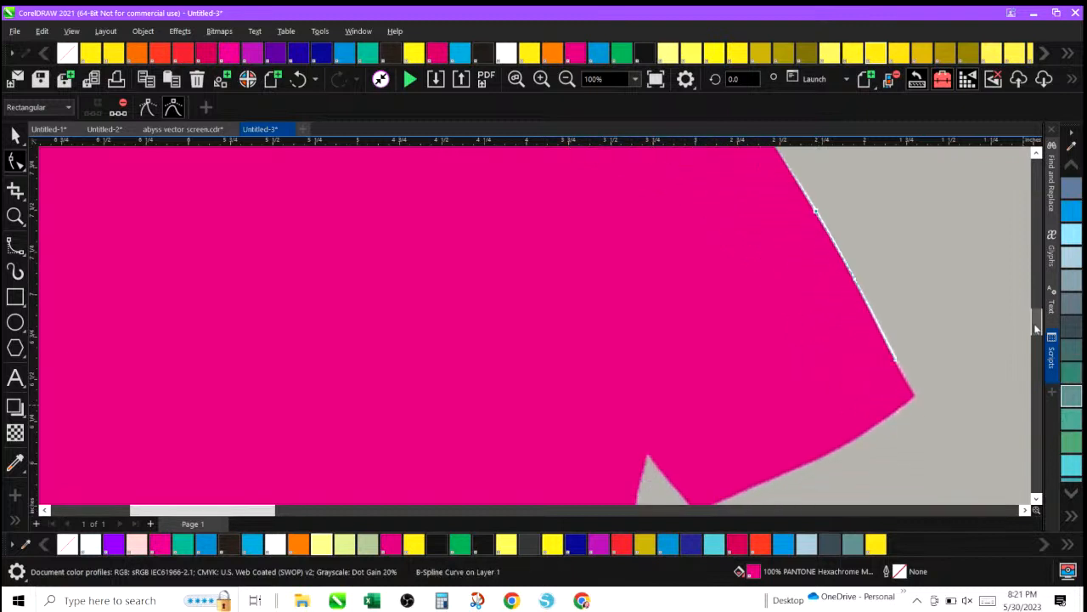
click(817, 213)
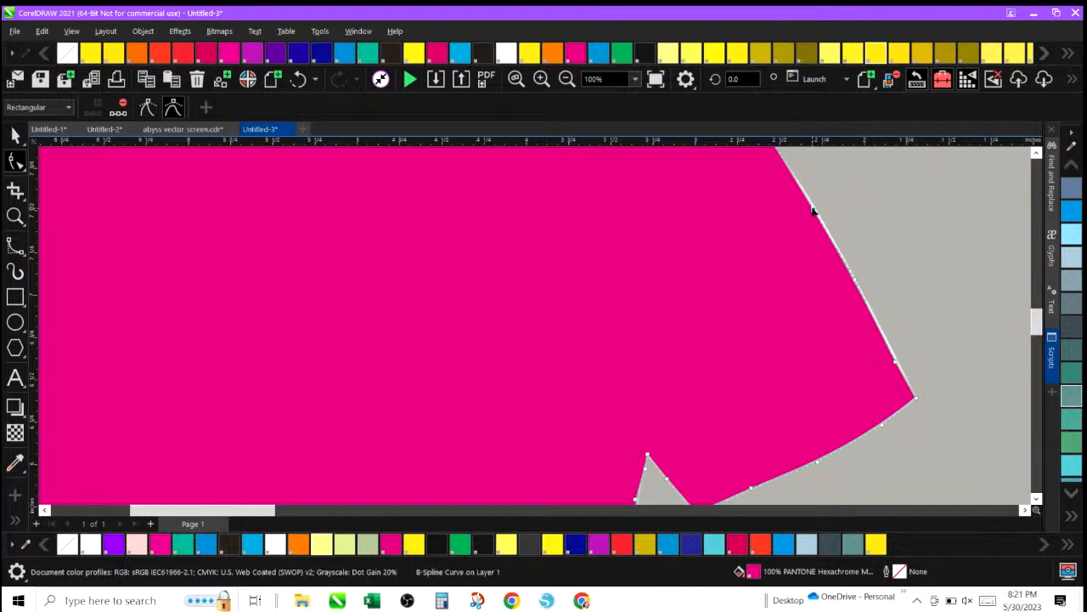
click(817, 210)
drag(854, 280, 862, 287)
drag(894, 364, 902, 371)
drag(813, 206, 810, 195)
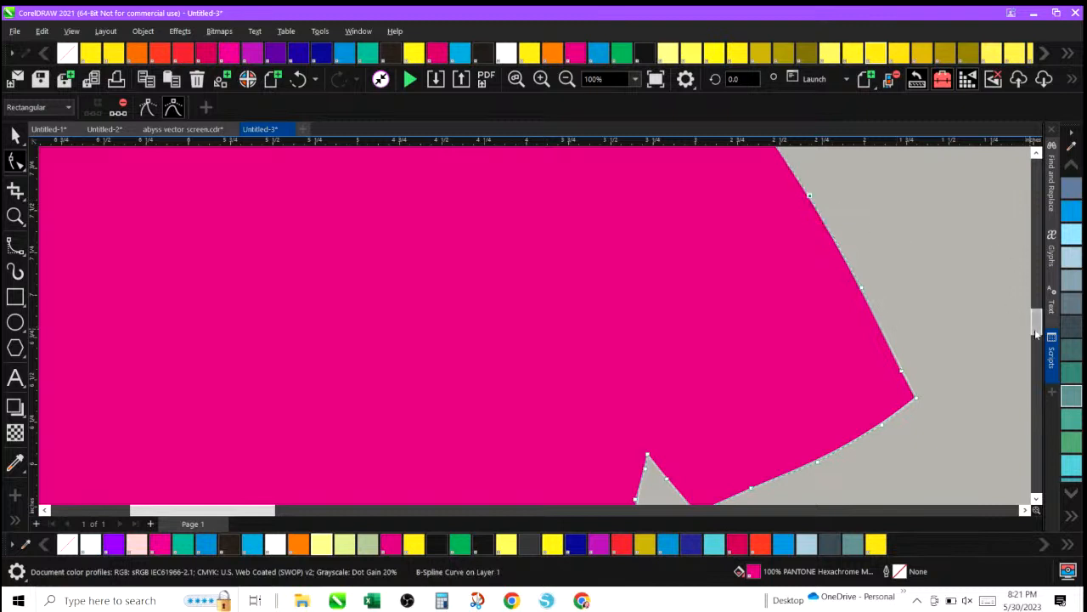
scroll(1035, 320, up, 5)
scroll(1035, 319, down, 10)
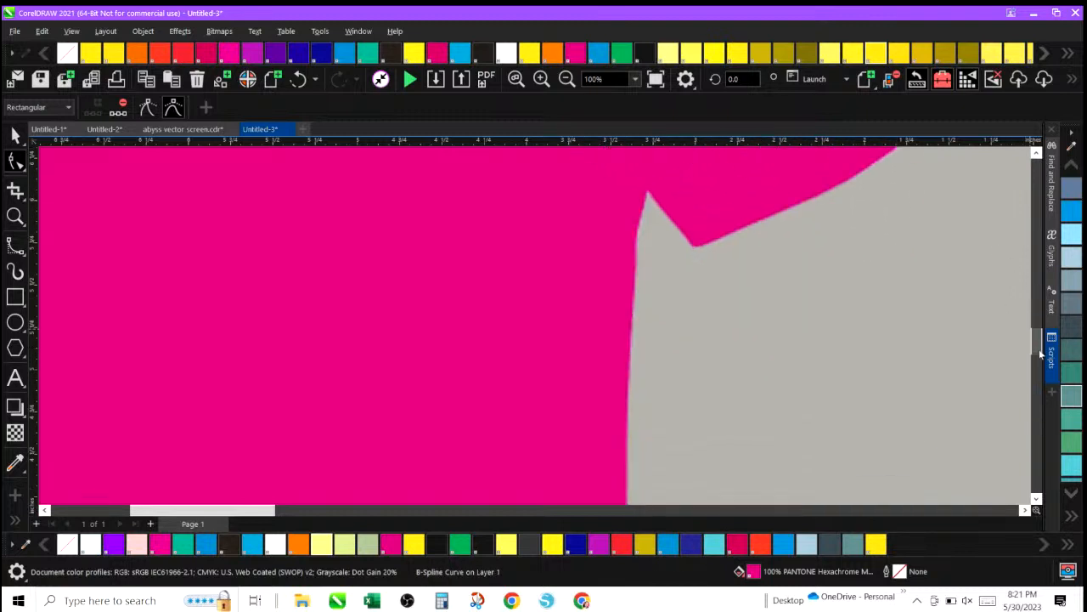
scroll(1035, 319, up, 3)
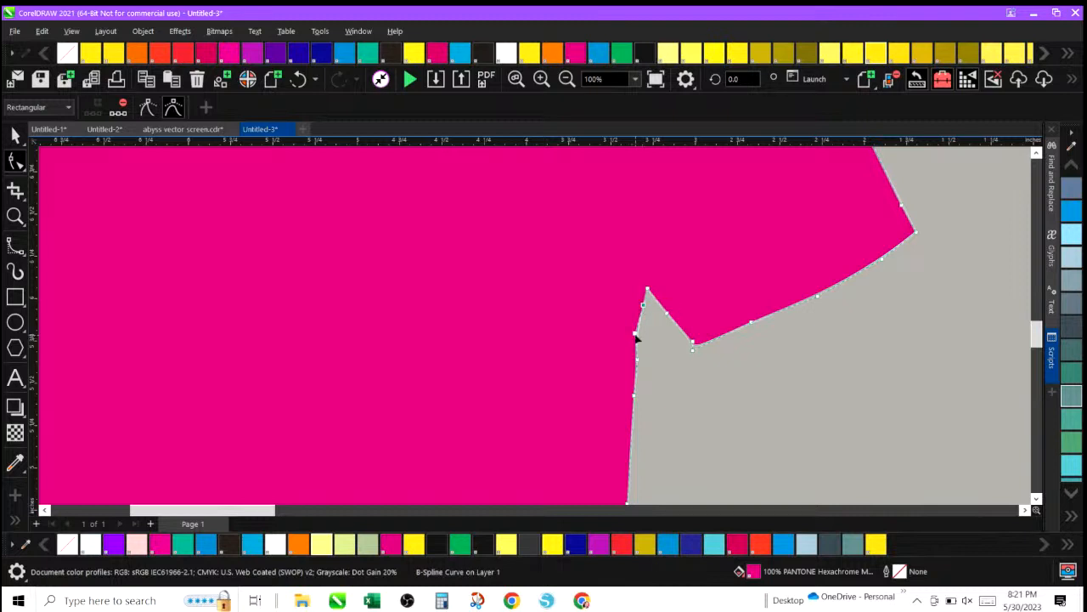
Fine-tune the control points at the left armpit and along the left part of the hem.
click(636, 337)
scroll(1037, 326, up, 3)
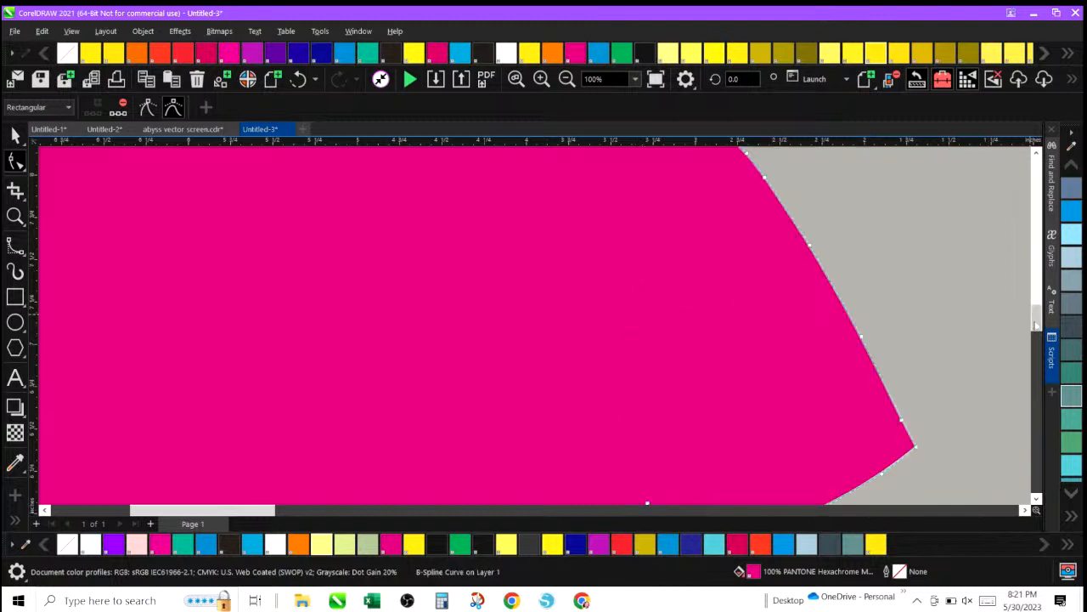
drag(1037, 326, 1034, 384)
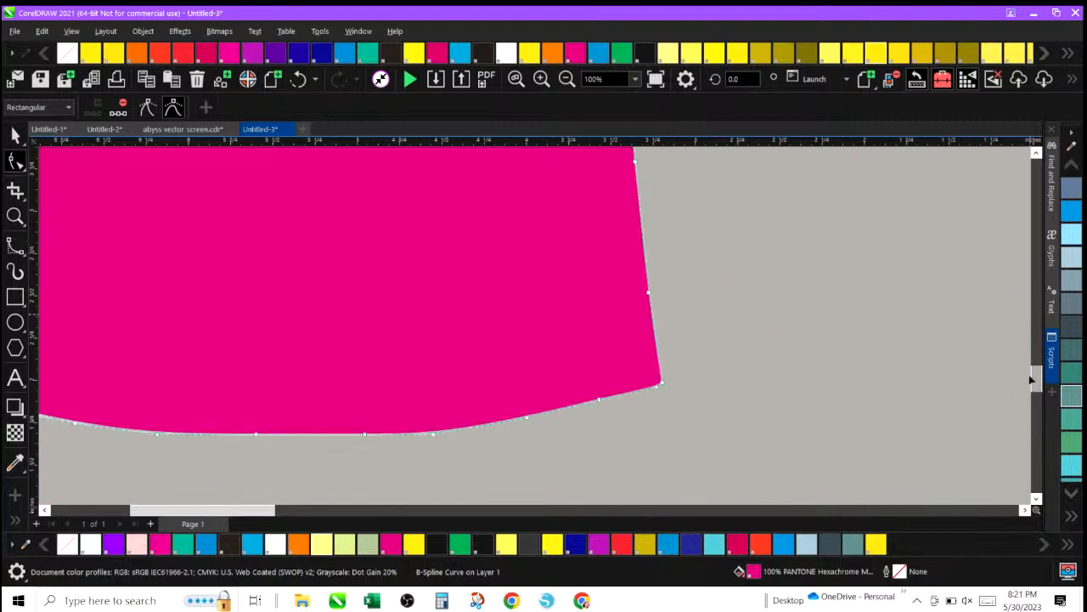
drag(237, 515, 184, 507)
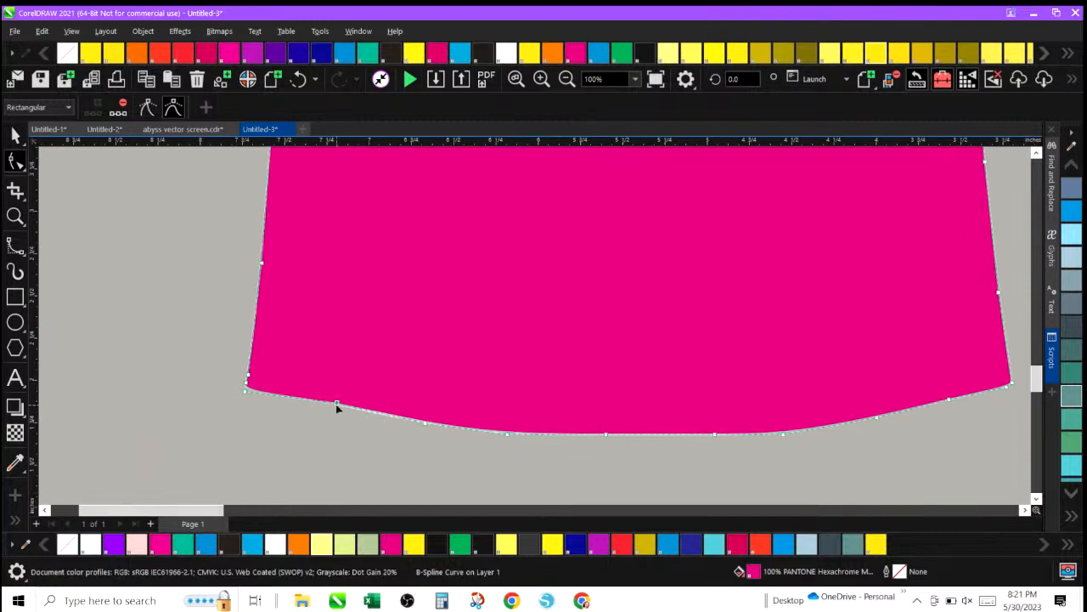
drag(337, 408, 338, 410)
Give the traced shirt shape a transparency of about 39 so the mockup's shading shows through.
drag(1038, 391, 1039, 326)
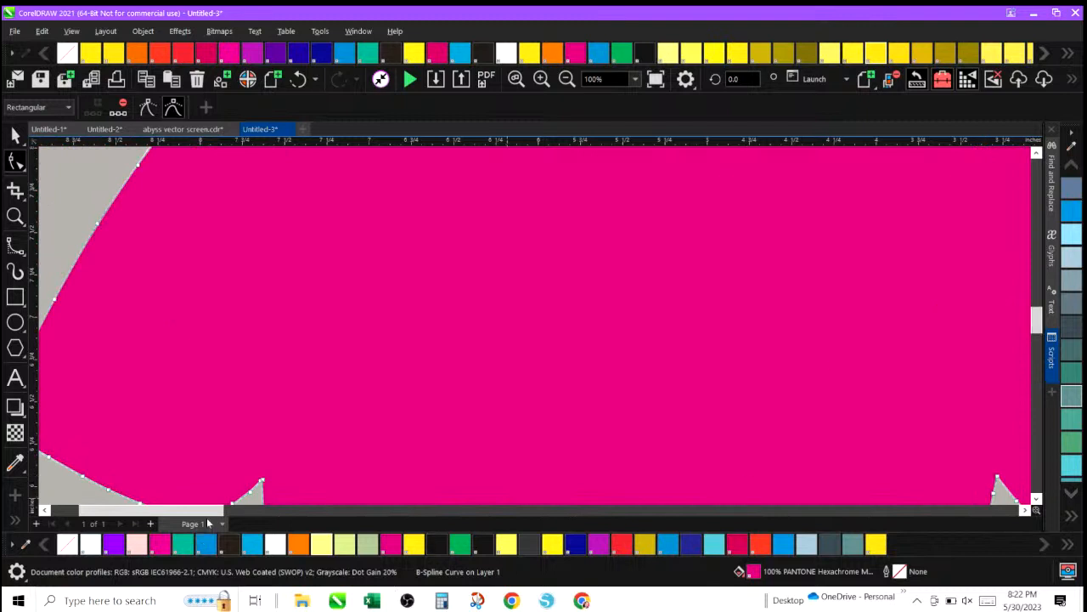
drag(208, 514, 186, 514)
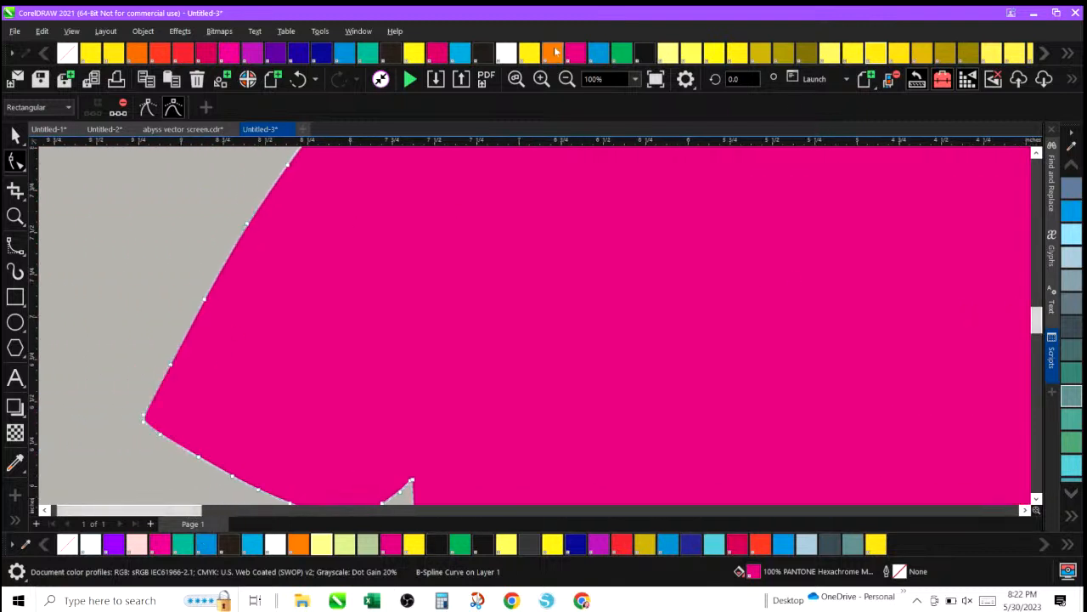
click(568, 79)
click(568, 79)
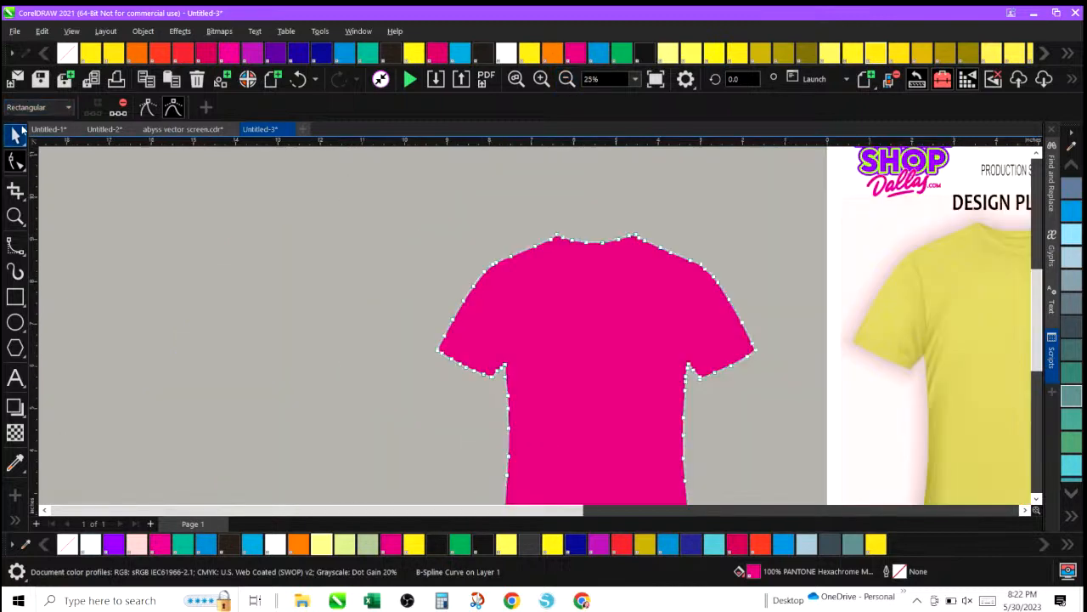
click(14, 134)
click(213, 245)
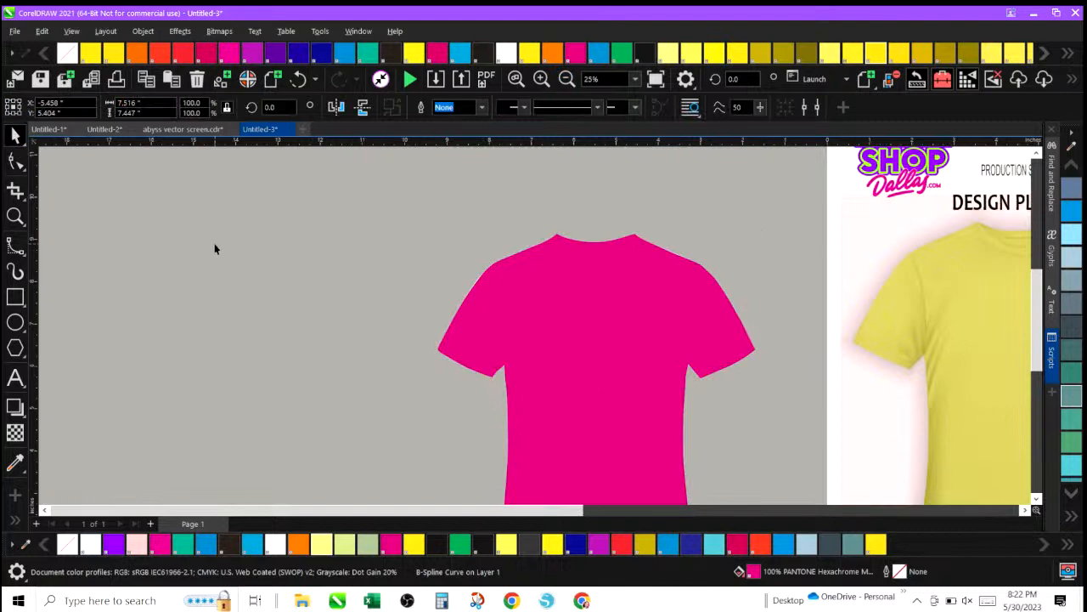
click(536, 290)
scroll(217, 360, up, 1)
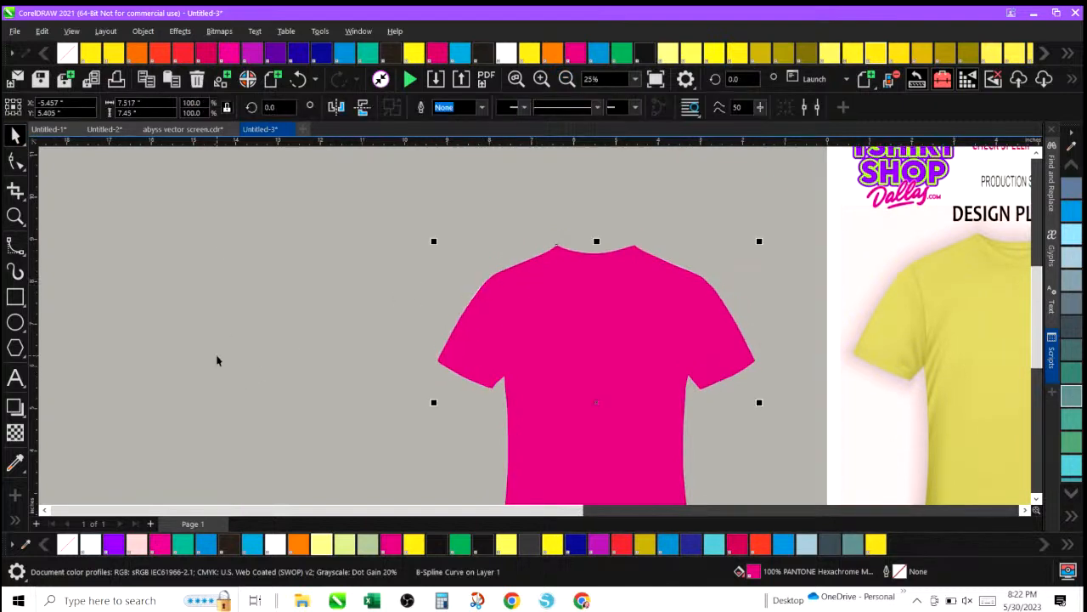
scroll(217, 360, down, 3)
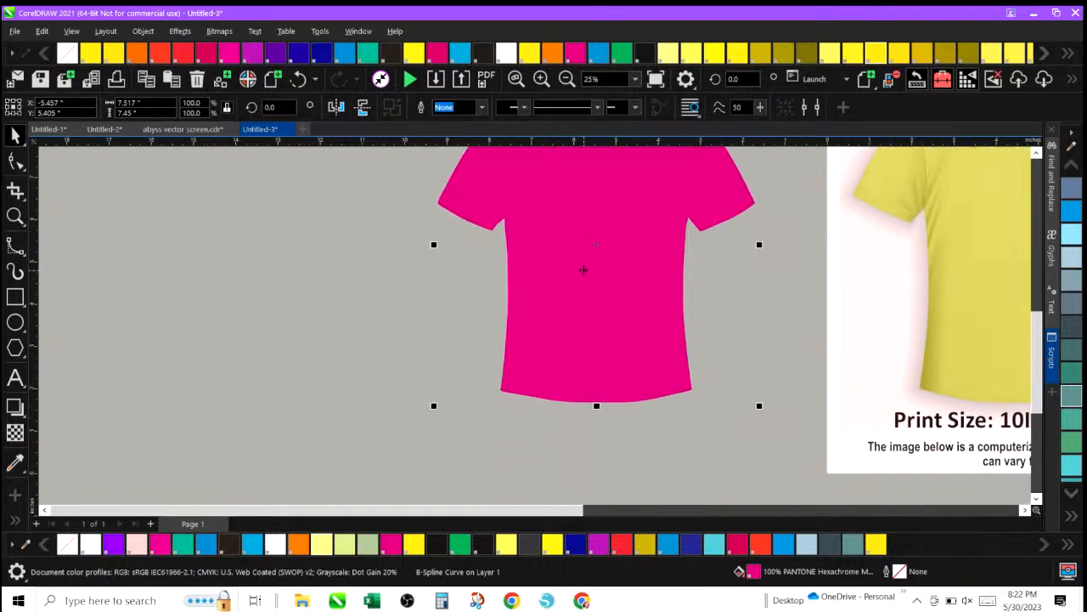
scroll(584, 322, down, 1)
scroll(587, 316, up, 3)
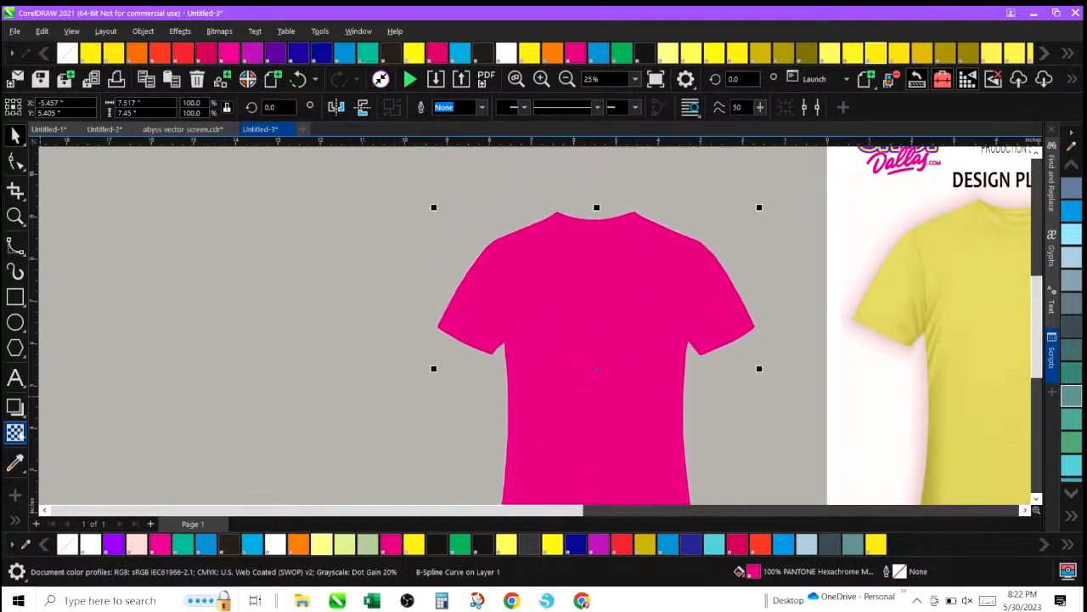
click(15, 432)
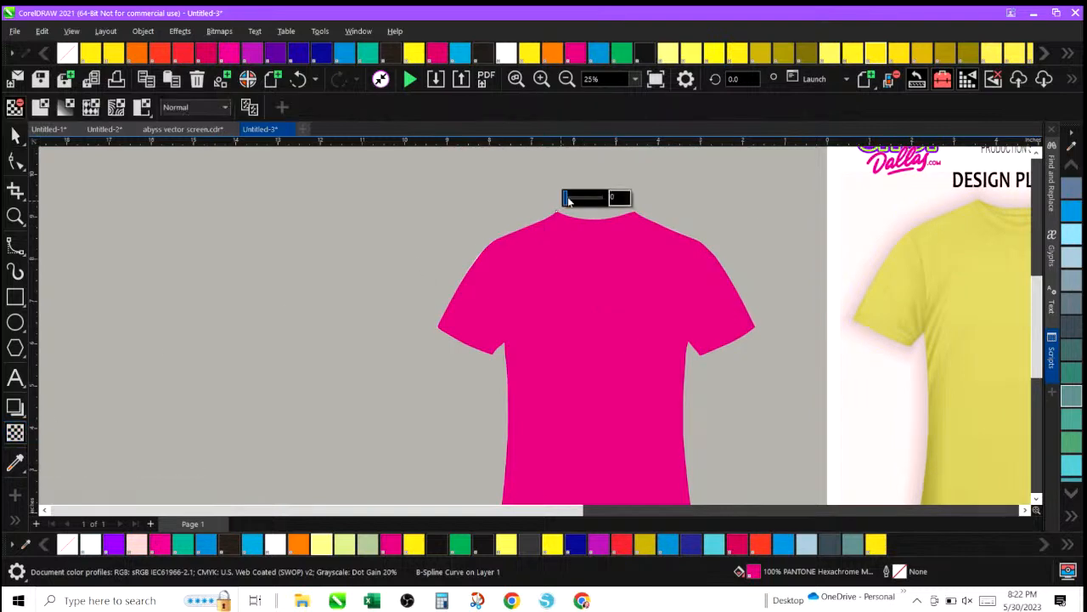
drag(566, 197, 579, 198)
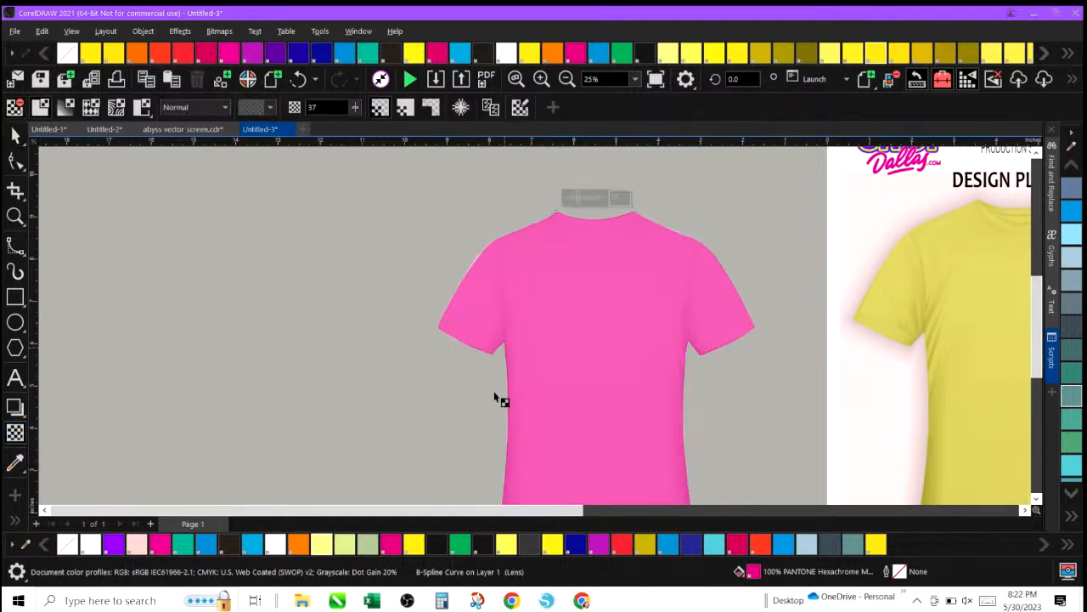
drag(578, 196, 581, 198)
Try several fill colours on the traced shirt, finishing with blue.
click(293, 545)
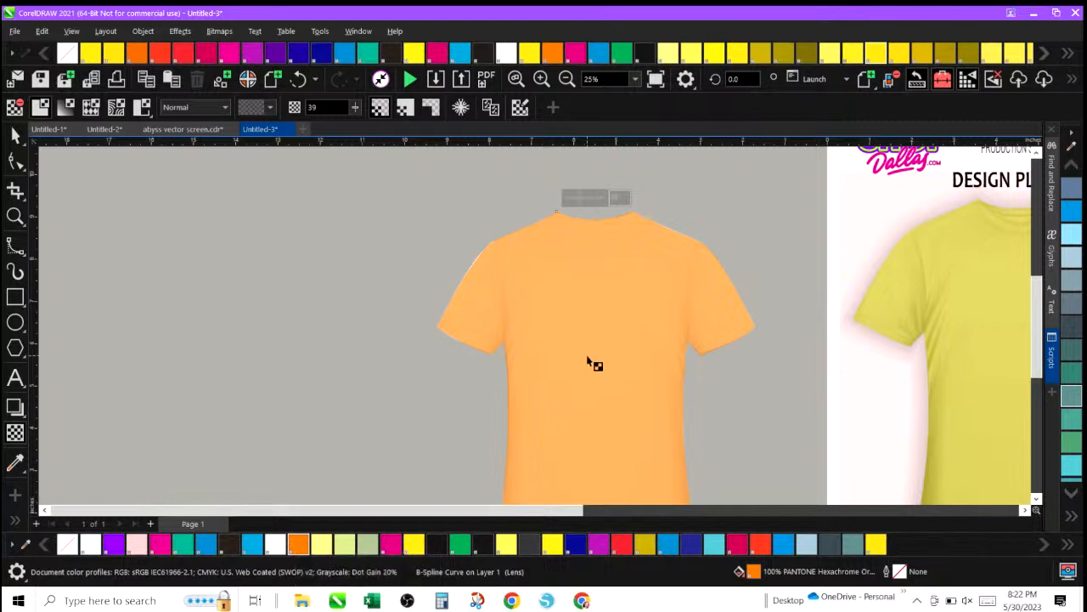
click(459, 544)
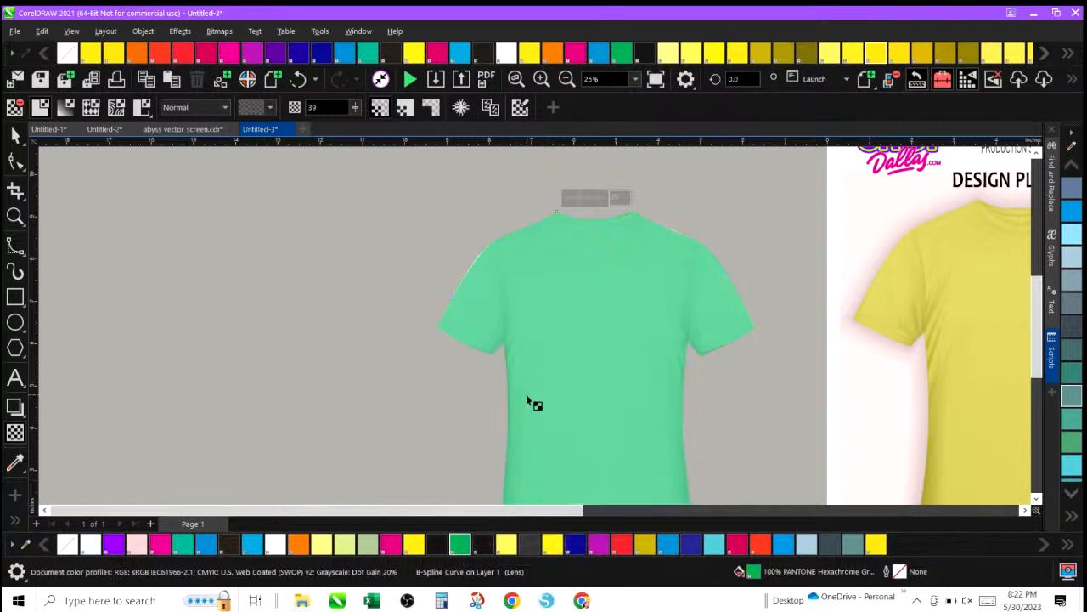
click(667, 544)
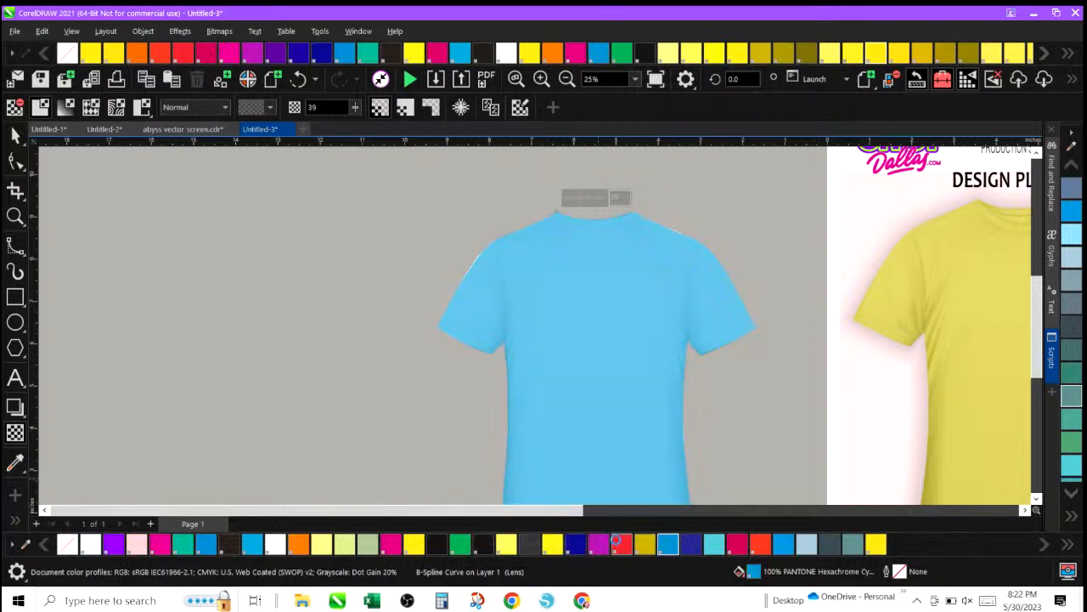
click(619, 544)
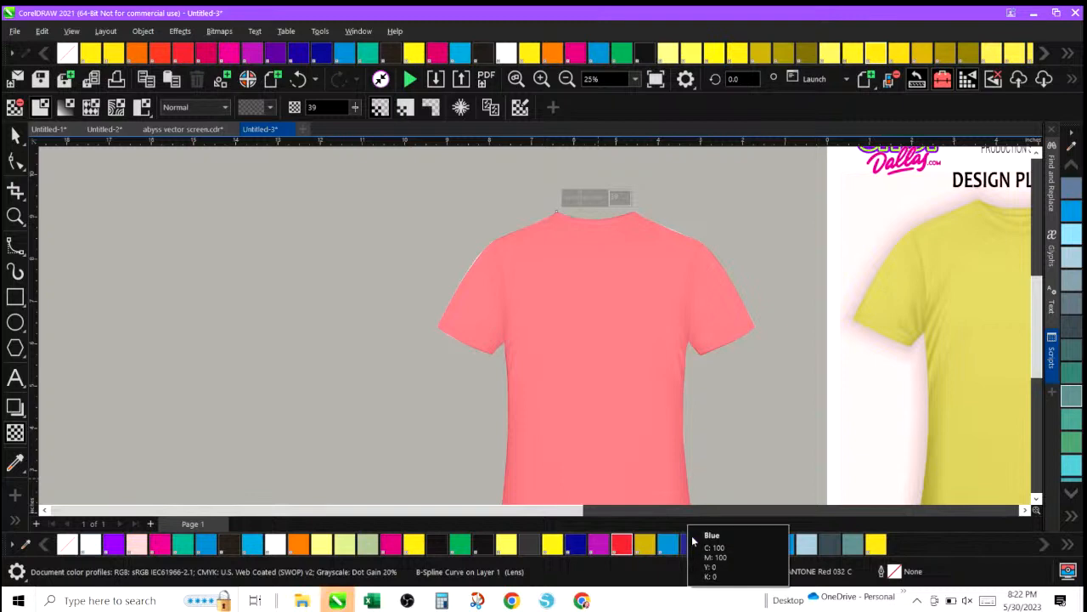
click(689, 543)
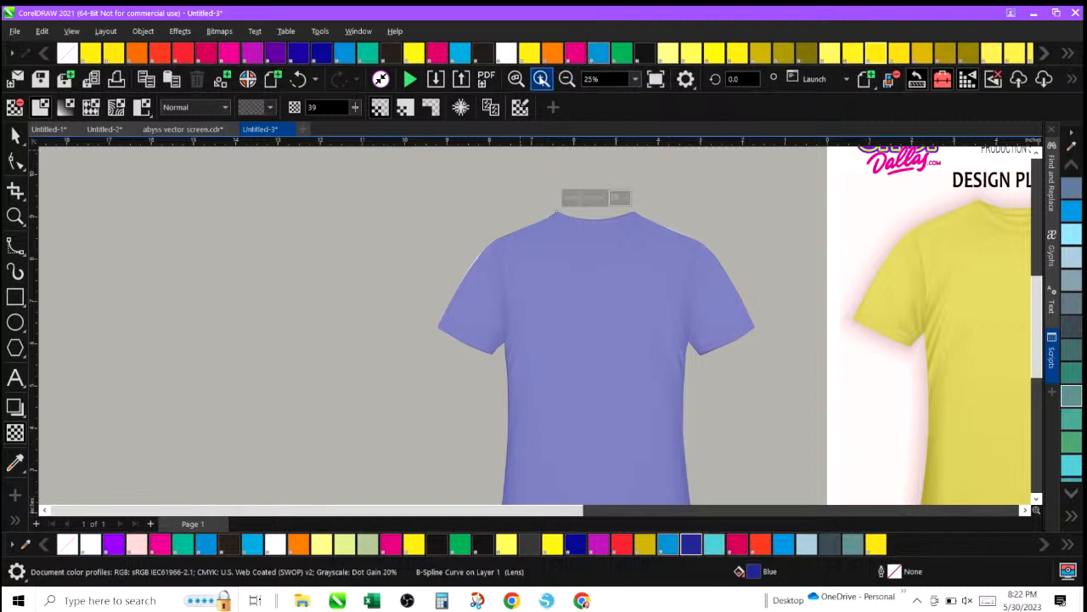
Nudge a control point on the left shoulder edge of the traced shirt to follow the outline.
click(541, 79)
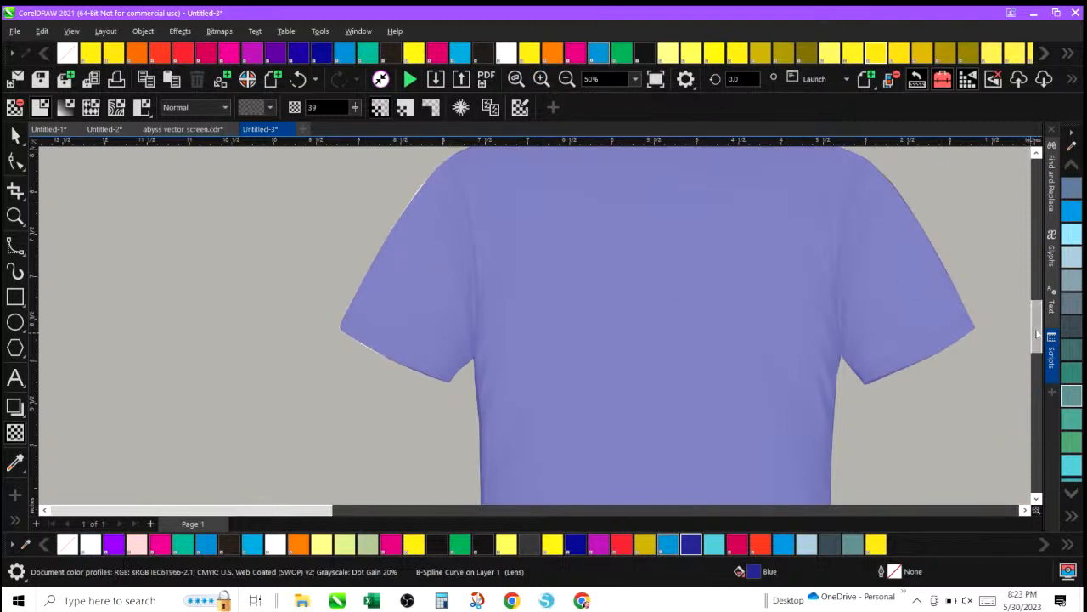
scroll(1032, 340, up, 3)
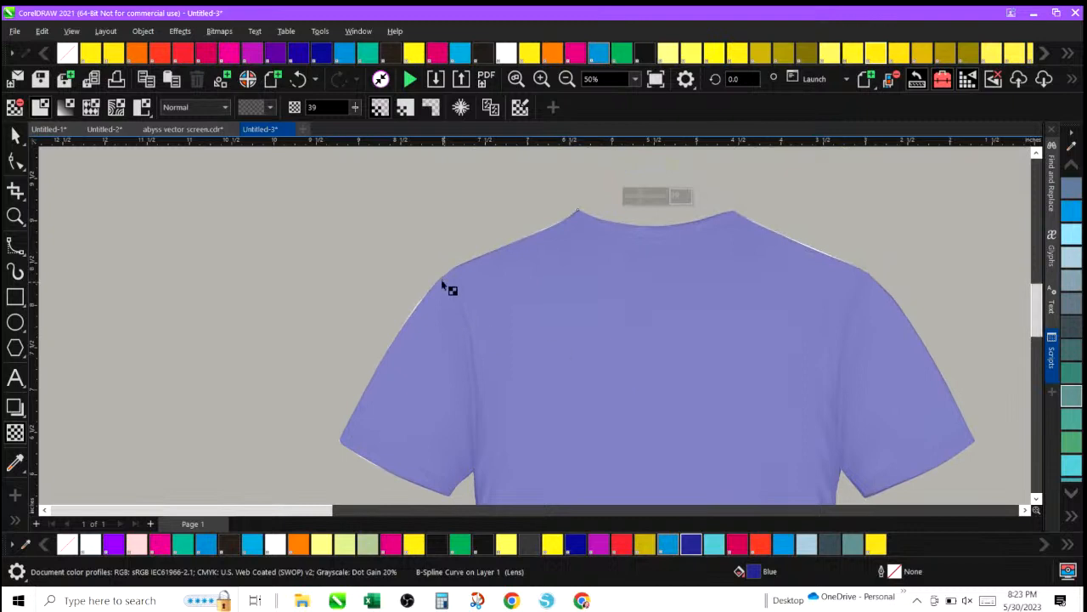
click(427, 296)
click(16, 160)
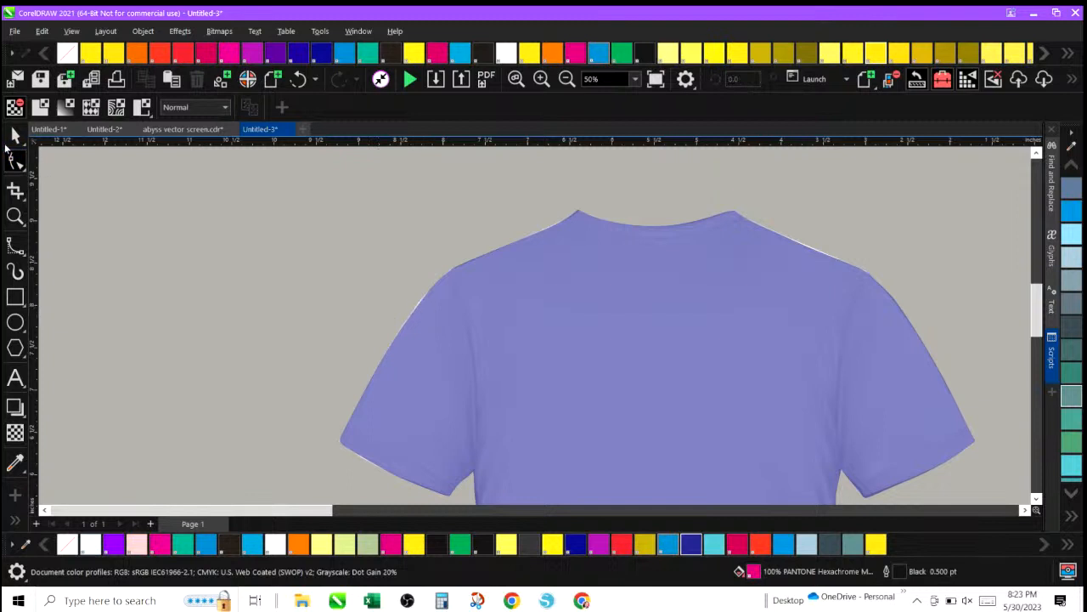
click(15, 136)
click(347, 224)
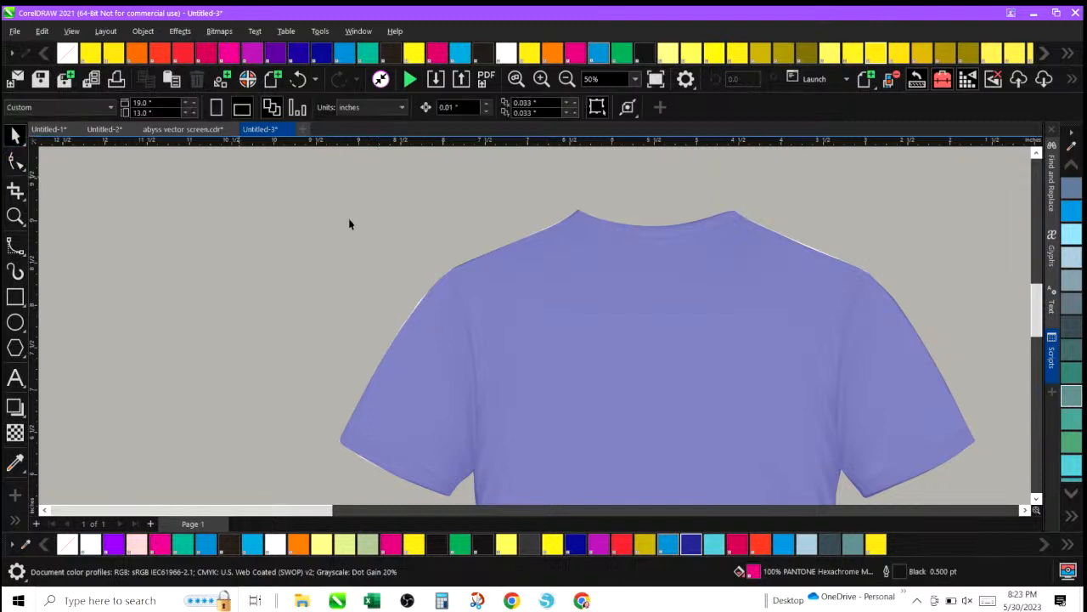
click(584, 224)
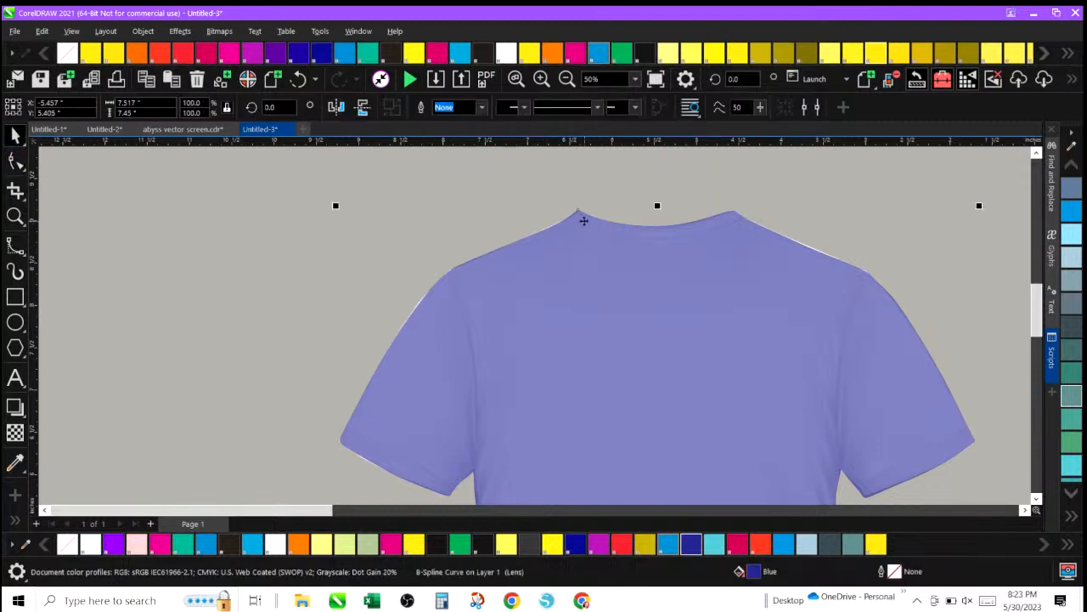
click(15, 164)
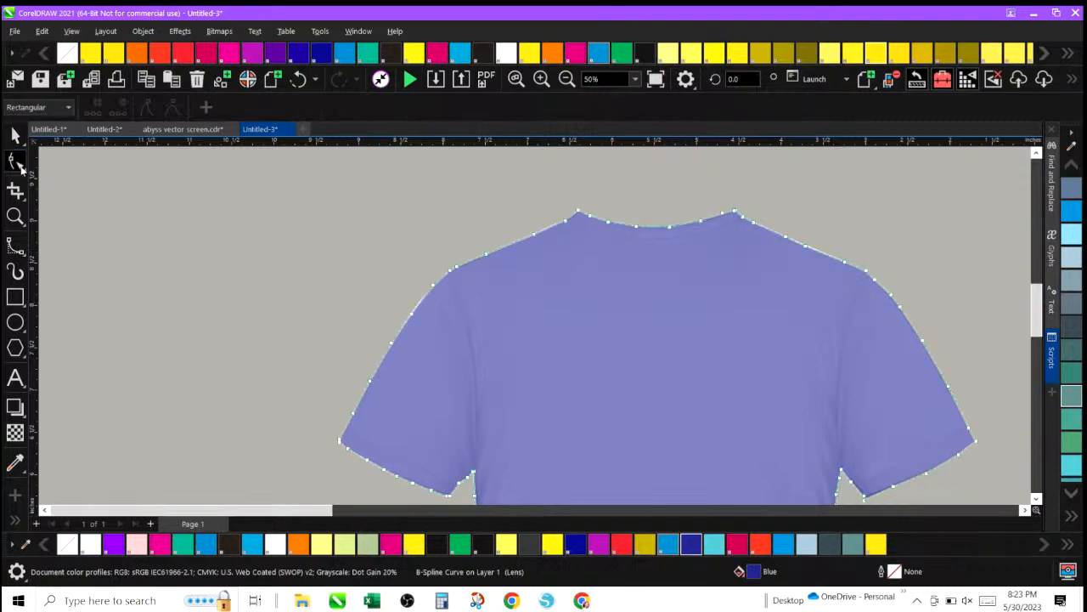
click(411, 316)
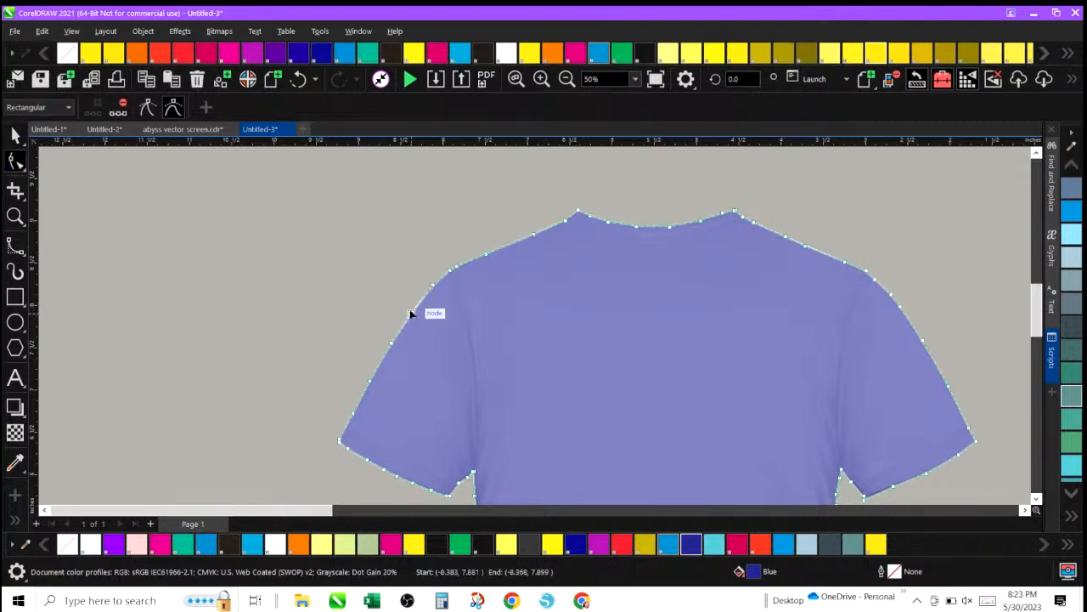
drag(412, 314, 412, 310)
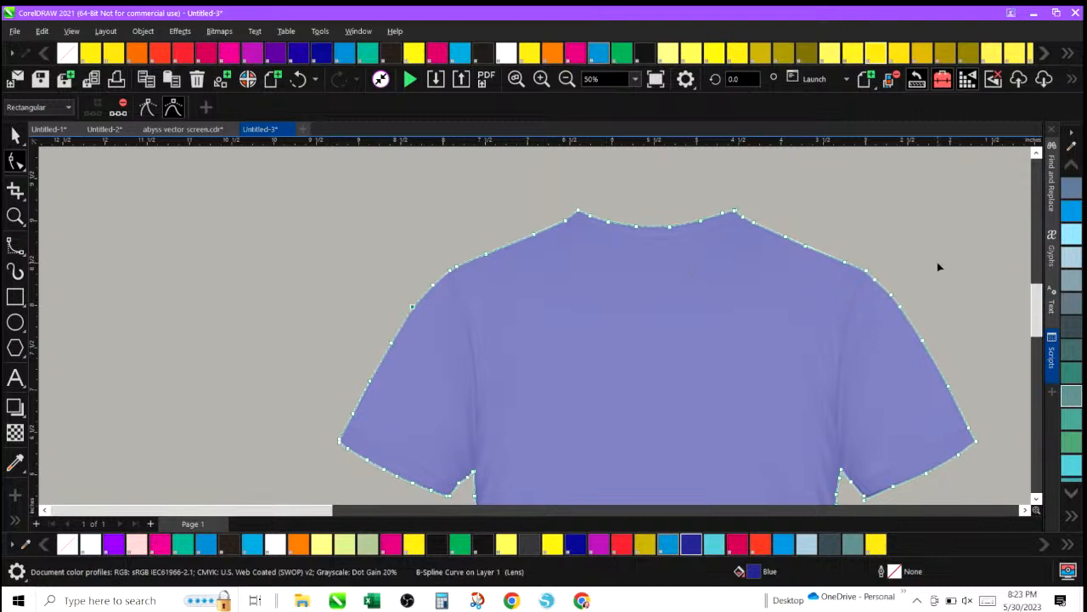
drag(1042, 302, 1037, 325)
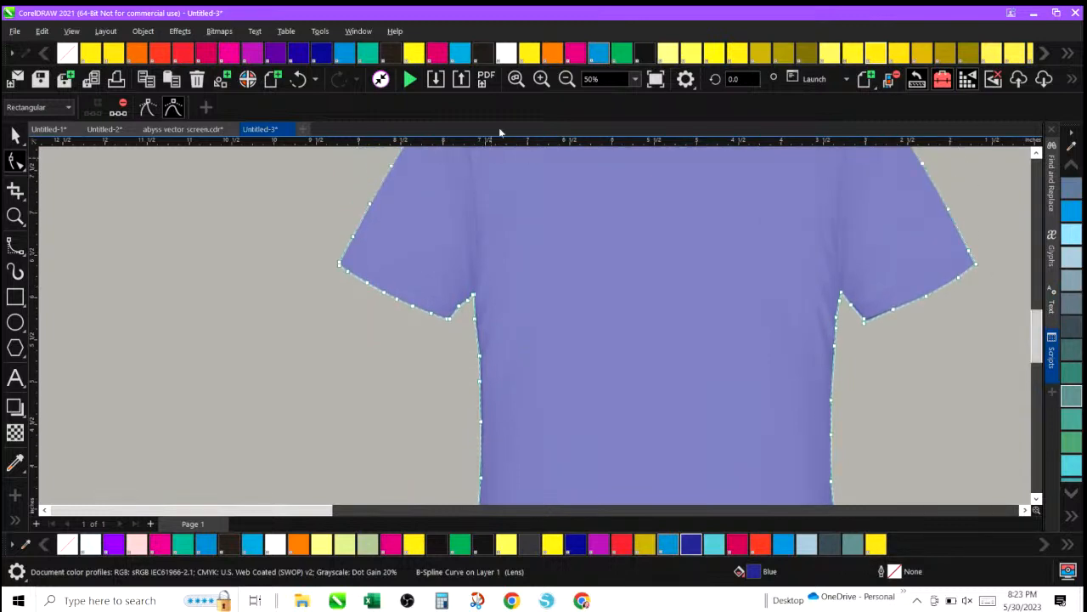
click(15, 136)
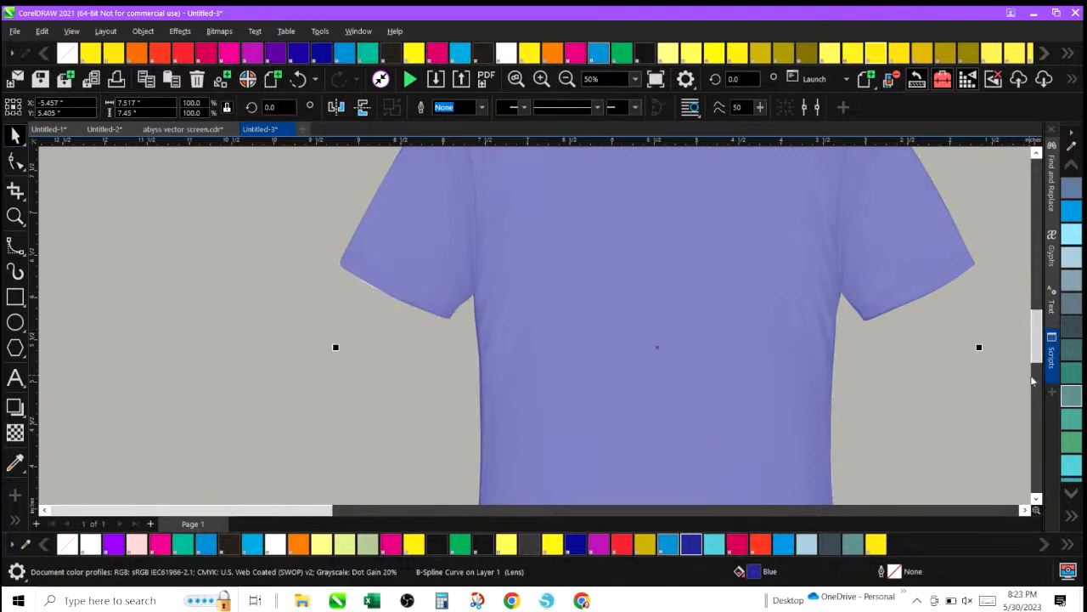
key(Left)
scroll(1030, 365, right, 3)
click(756, 195)
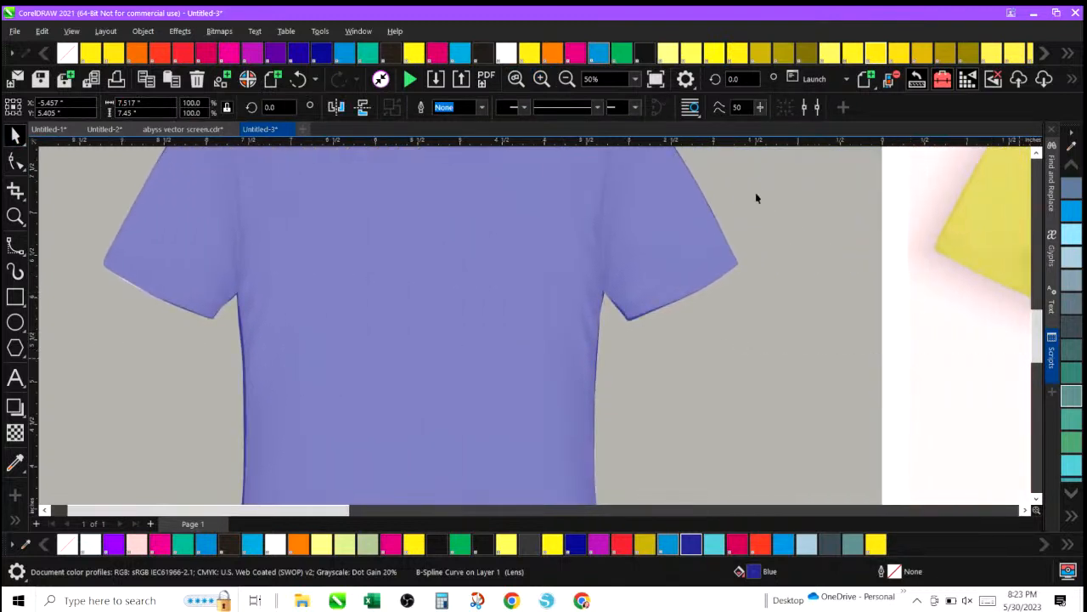
drag(609, 327, 619, 345)
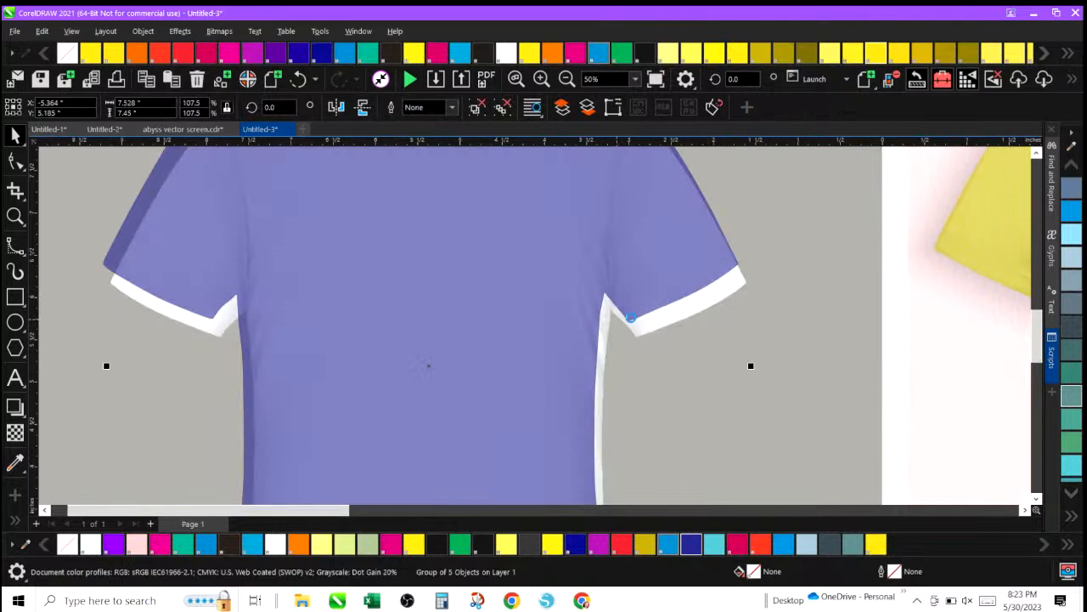
click(298, 79)
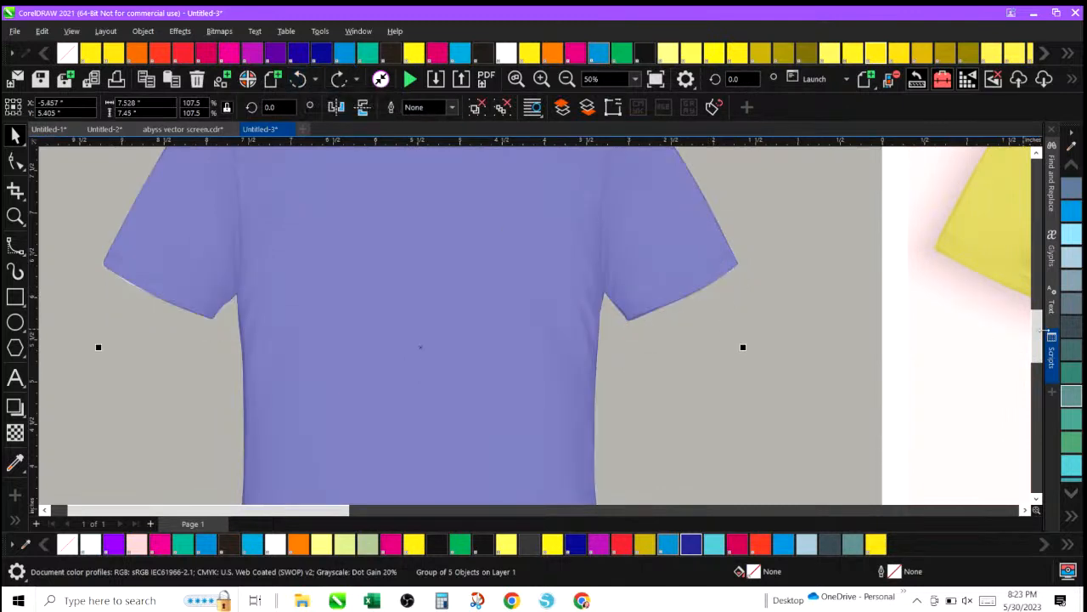
Add a control point on the left side of the hem and shift it slightly left to follow the bottom edge.
drag(1038, 330, 1032, 358)
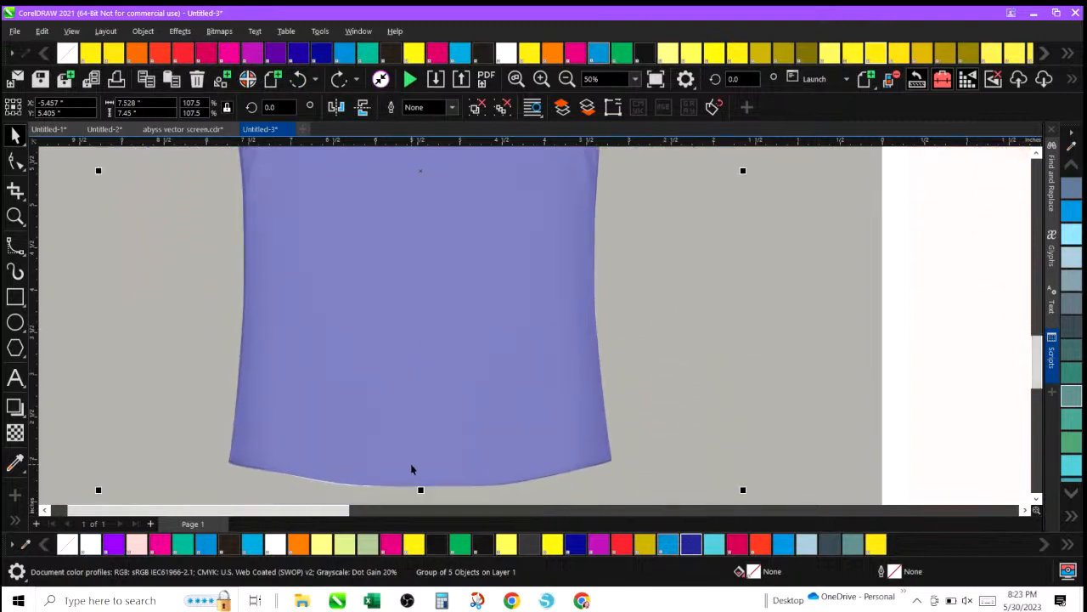
click(330, 471)
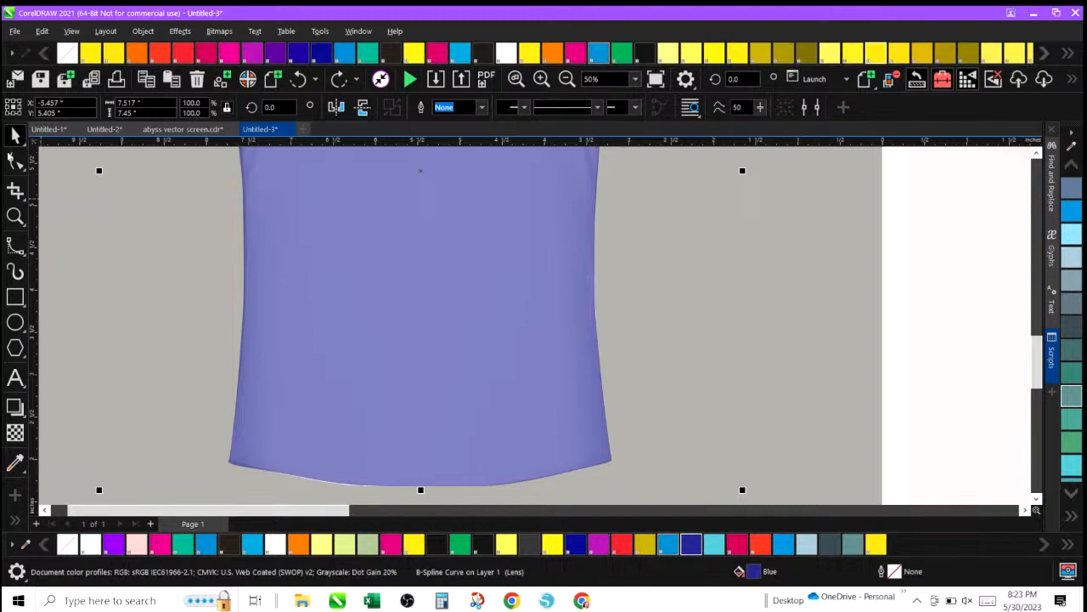
click(12, 165)
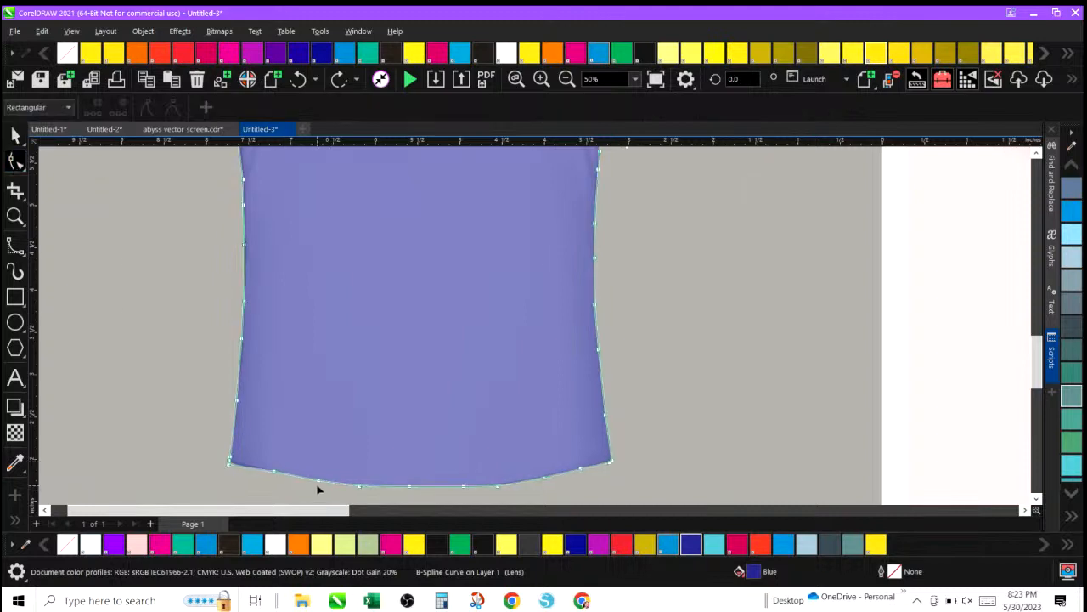
click(320, 485)
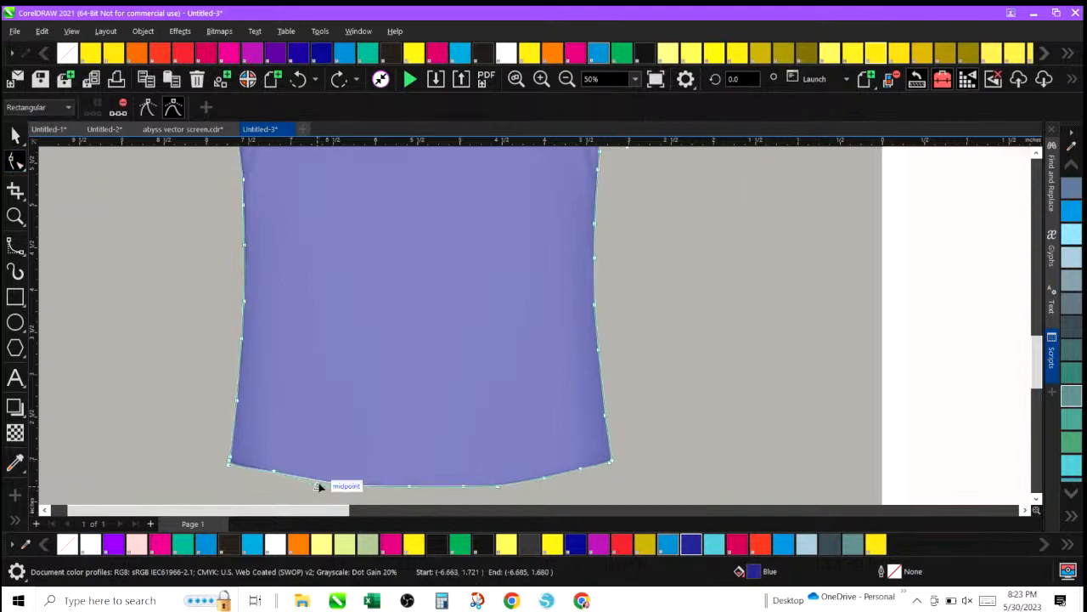
double_click(320, 485)
drag(319, 484, 306, 484)
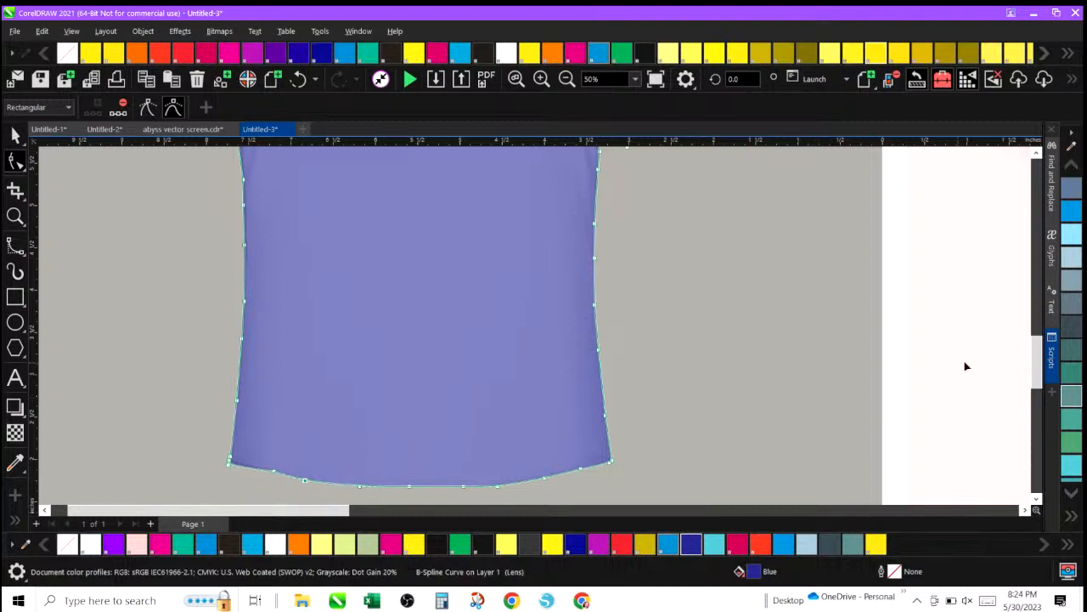
Remove the traced shirt's transparency by setting it to 0.
scroll(1043, 361, up, 2)
scroll(1043, 361, up, 3)
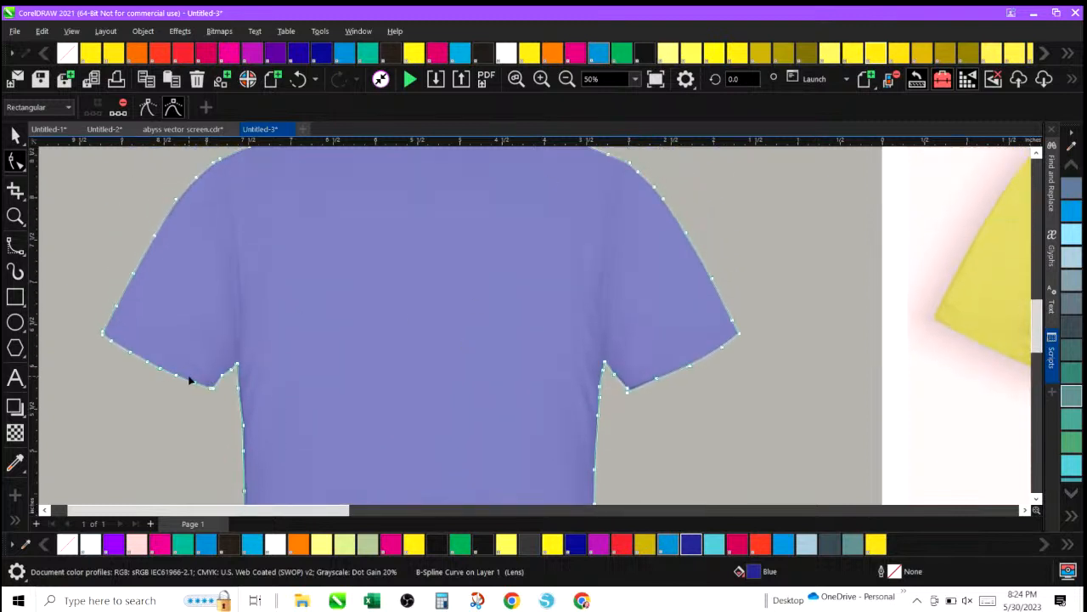
click(15, 136)
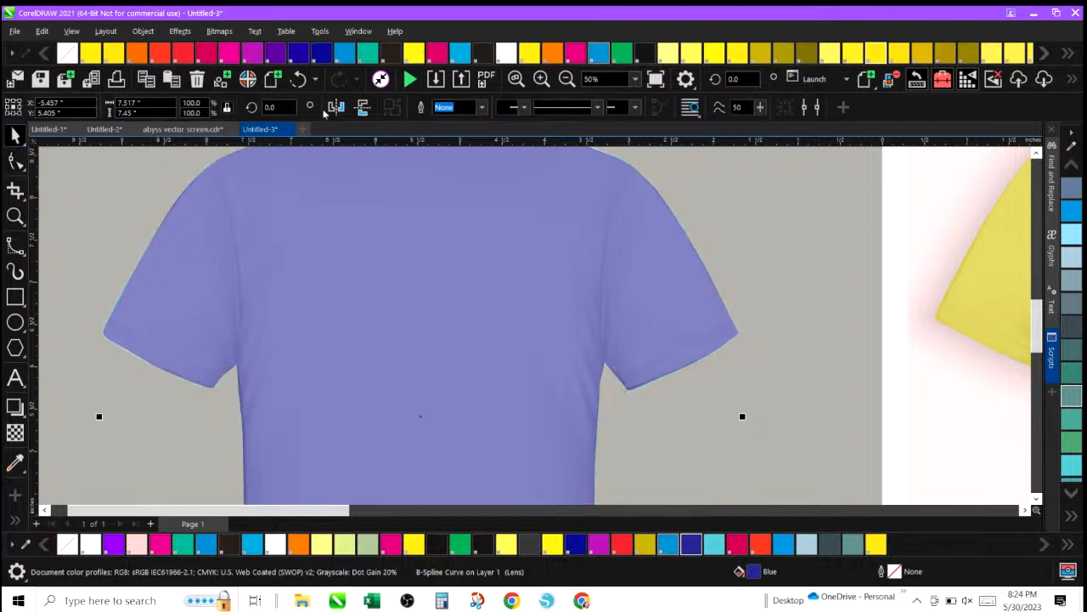
click(567, 78)
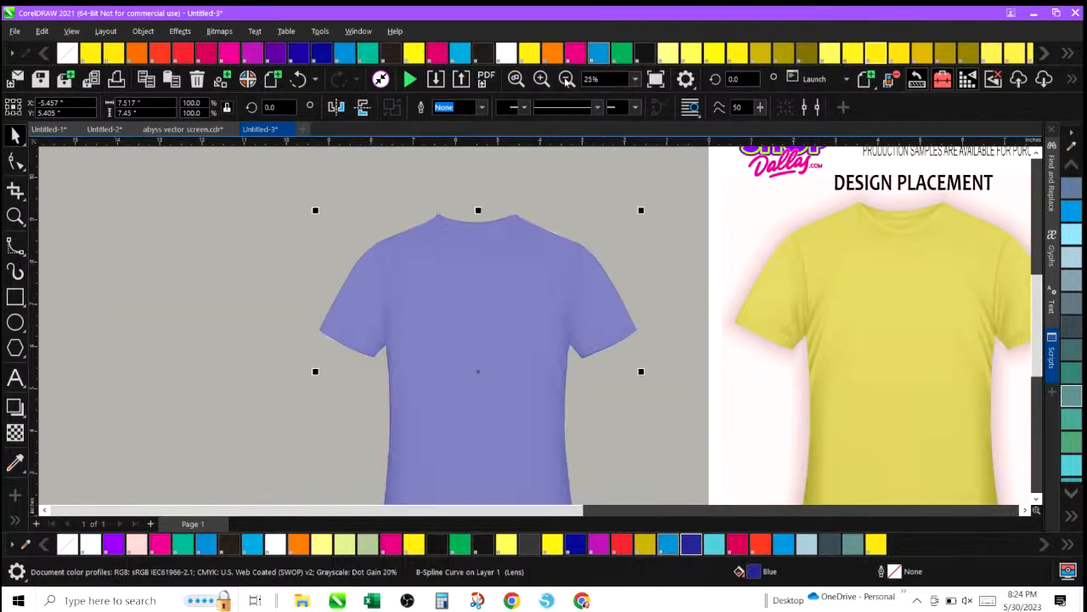
click(443, 243)
click(14, 432)
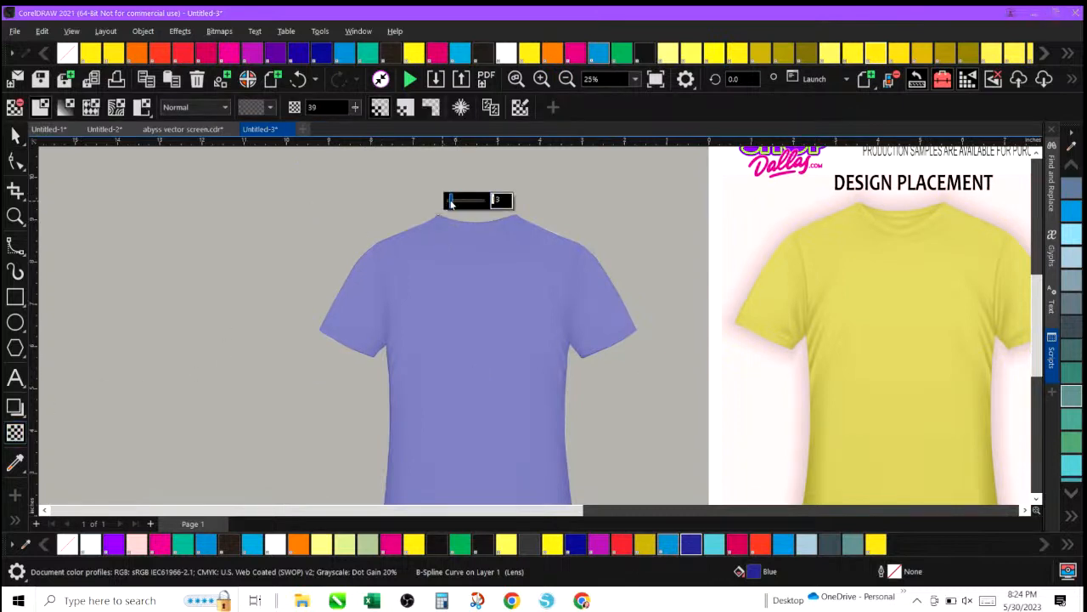
mouse_move(461, 200)
mouse_down()
mouse_move(435, 204)
mouse_move(489, 202)
mouse_move(443, 202)
mouse_up()
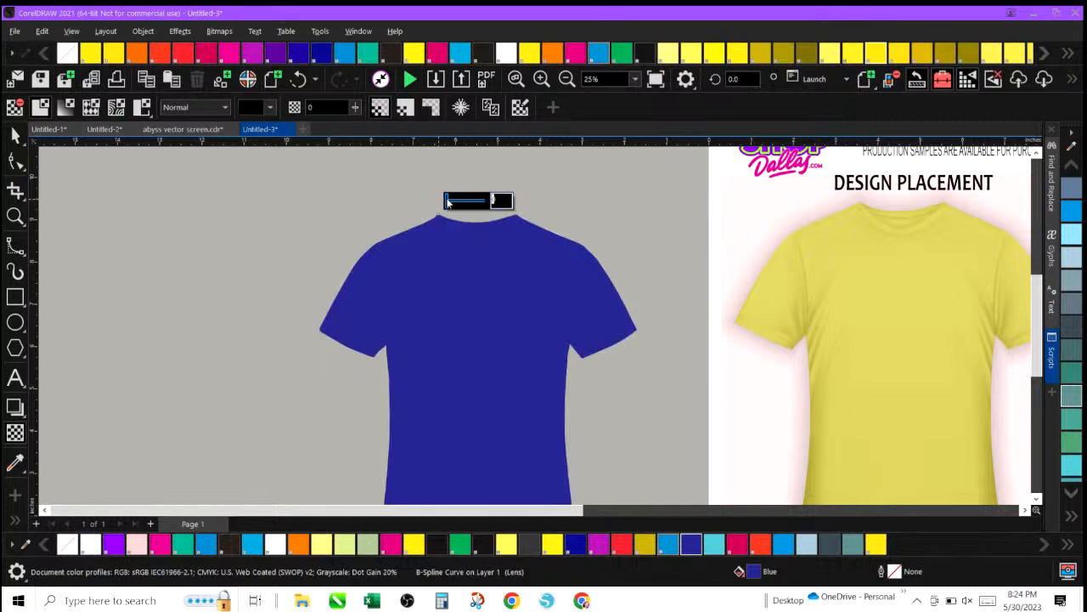
key(space)
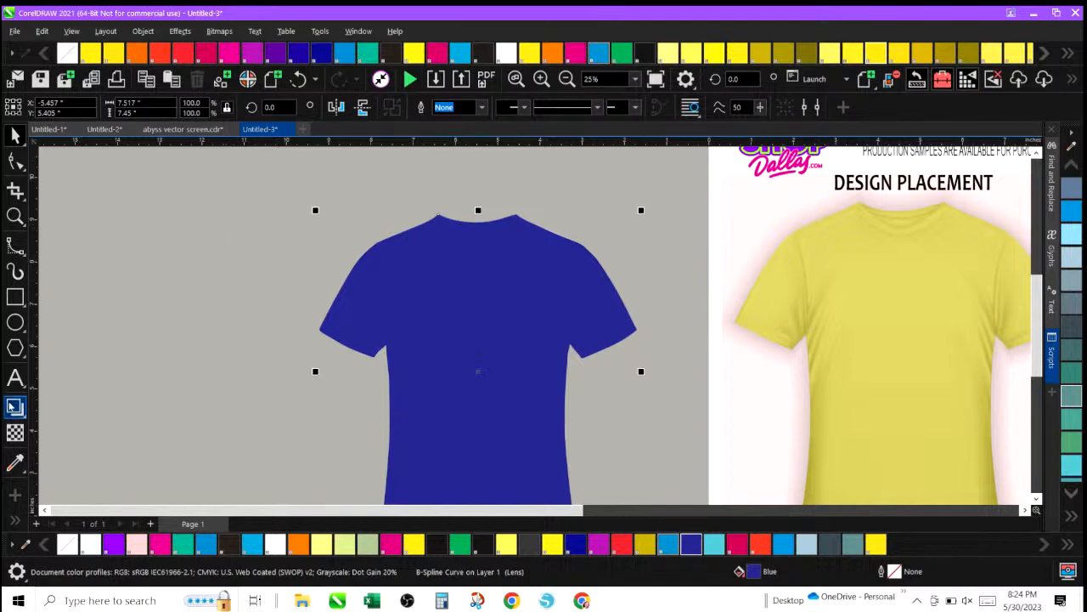
Change the shirt's transparency merge mode to Add and then to Subtract.
click(14, 432)
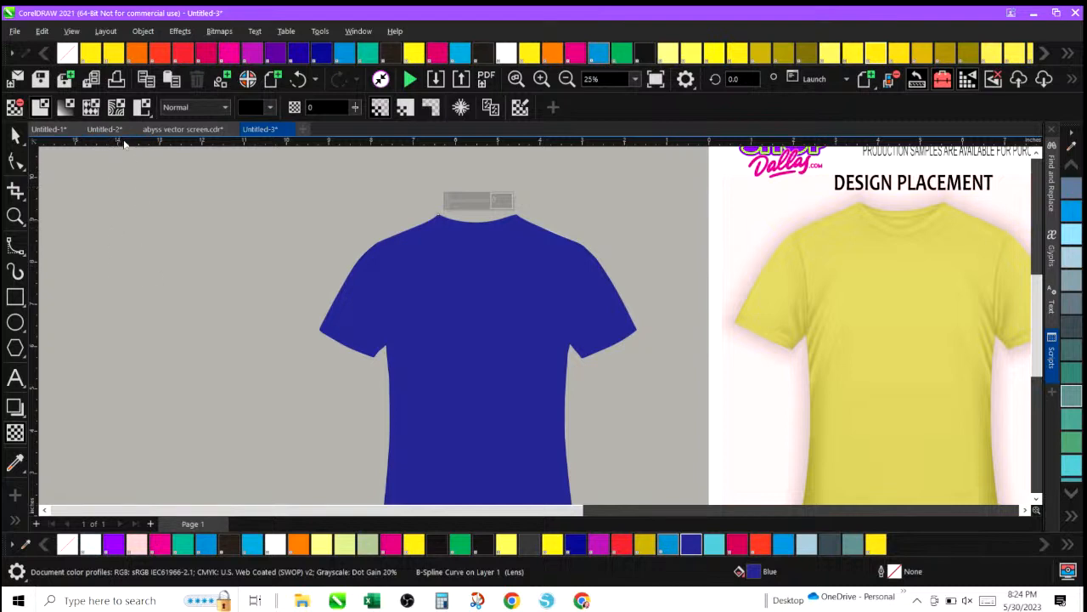
click(226, 109)
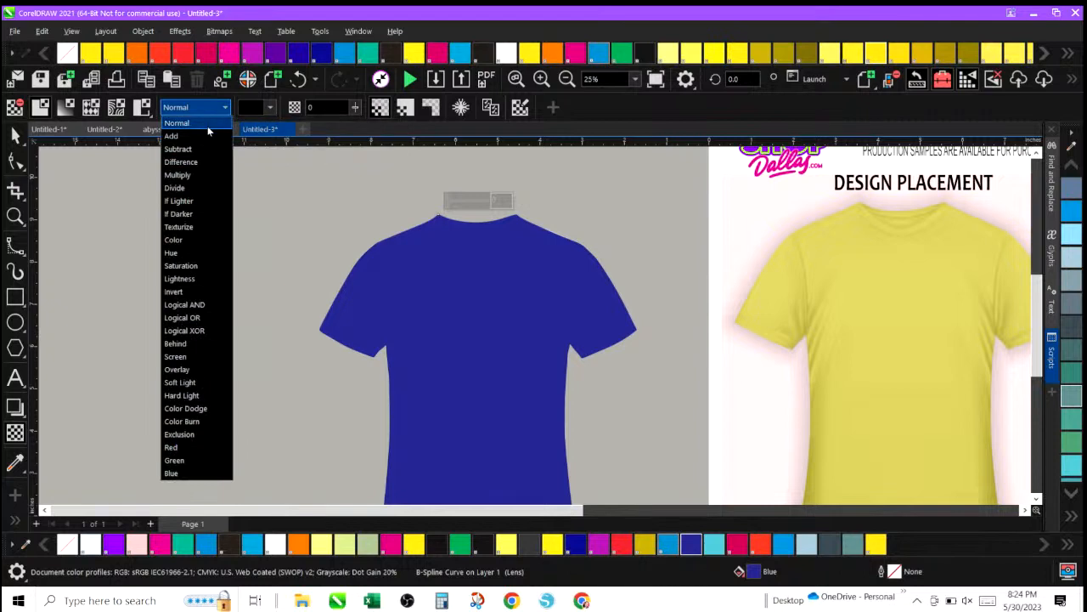
click(206, 136)
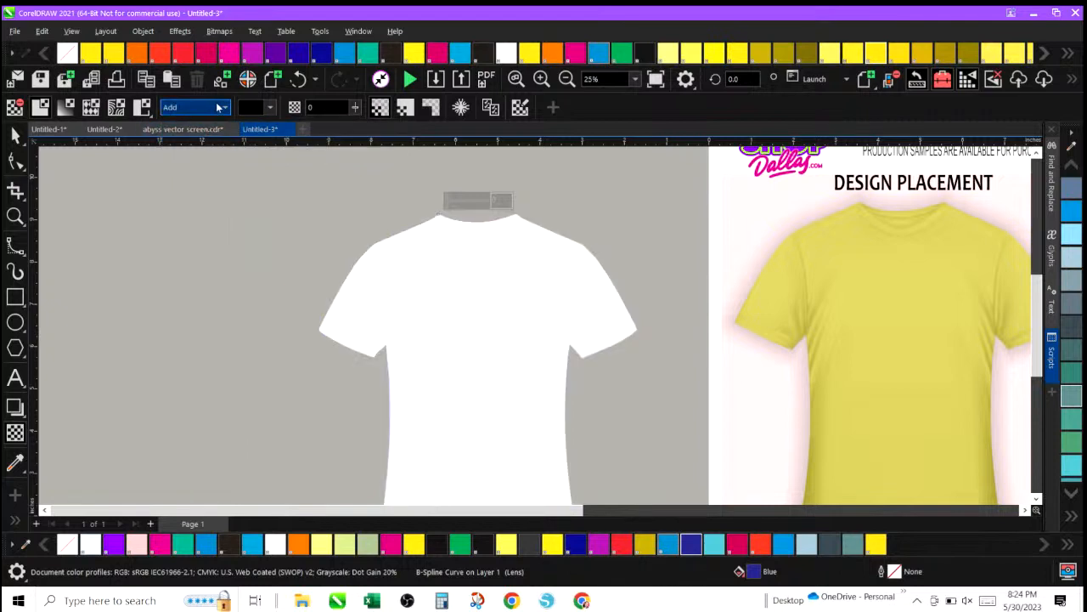
click(224, 107)
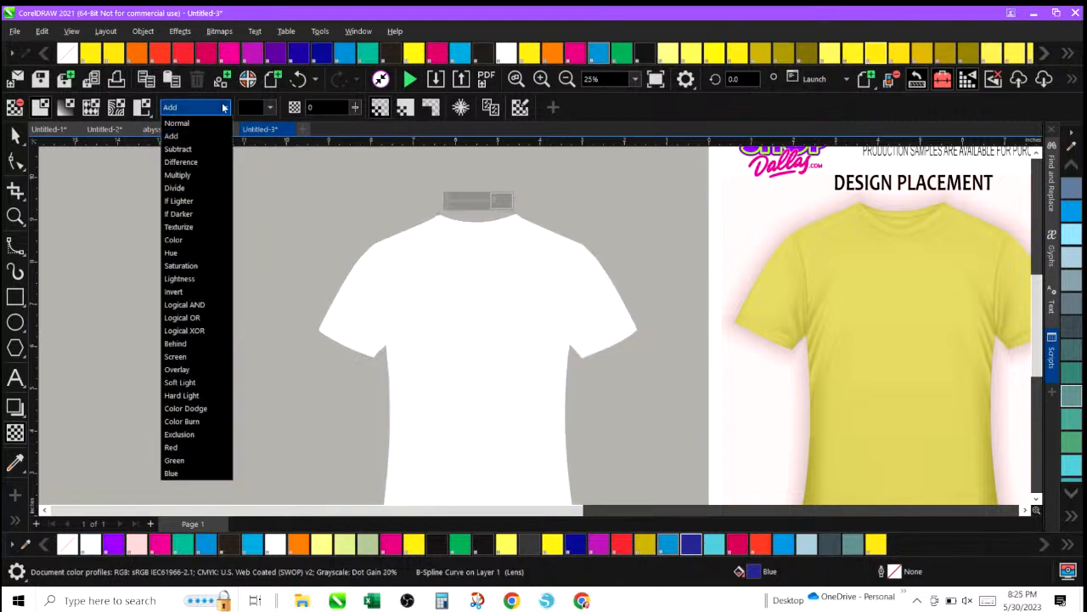
click(214, 149)
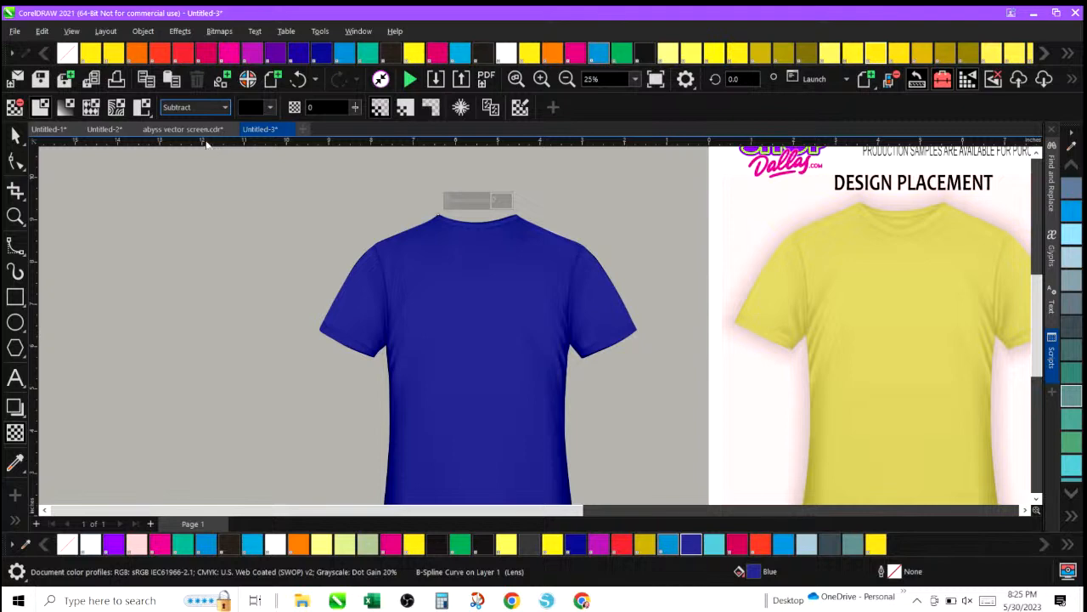
Try several fill colours on the traced shirt, finishing with red.
click(15, 135)
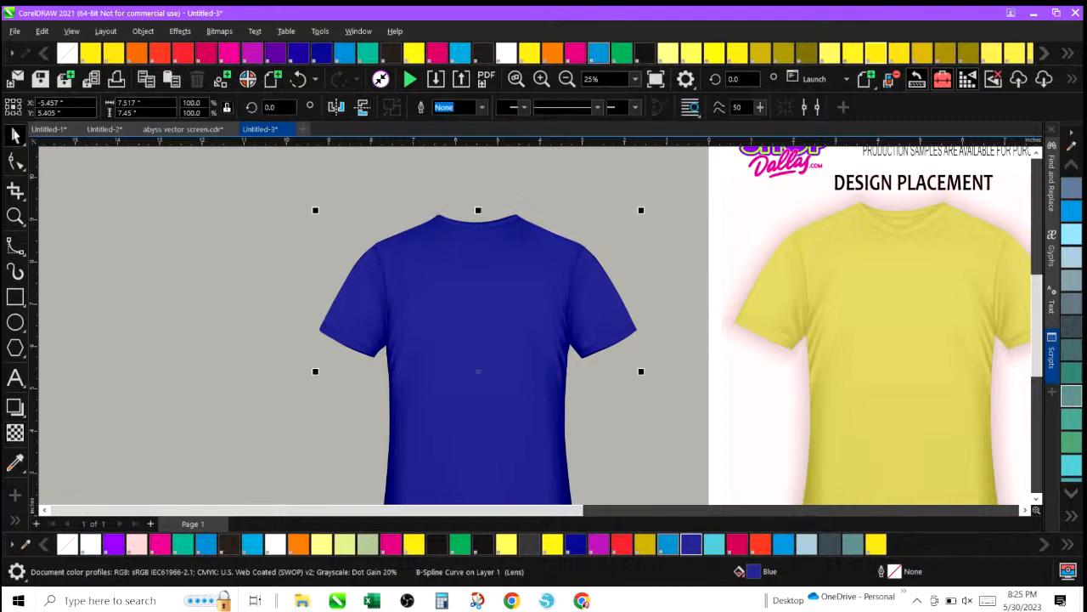
click(598, 545)
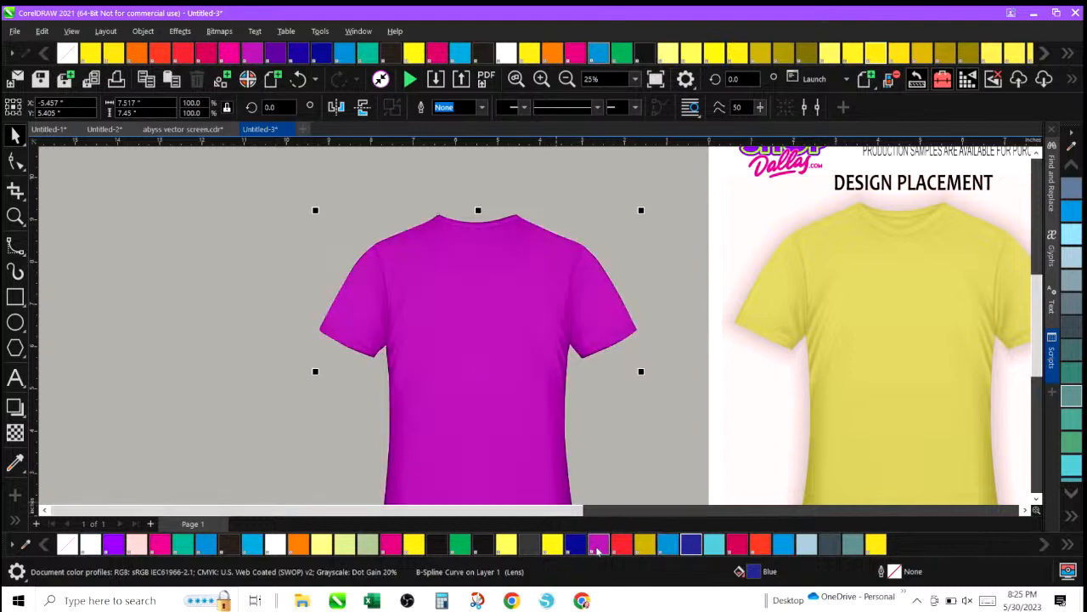
click(575, 544)
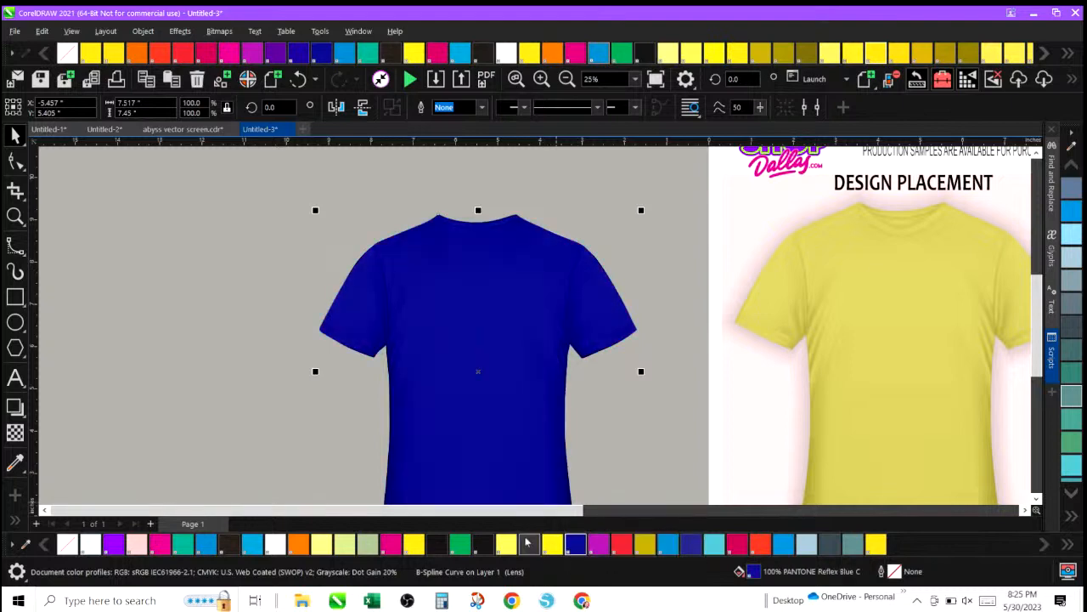
click(527, 544)
click(486, 543)
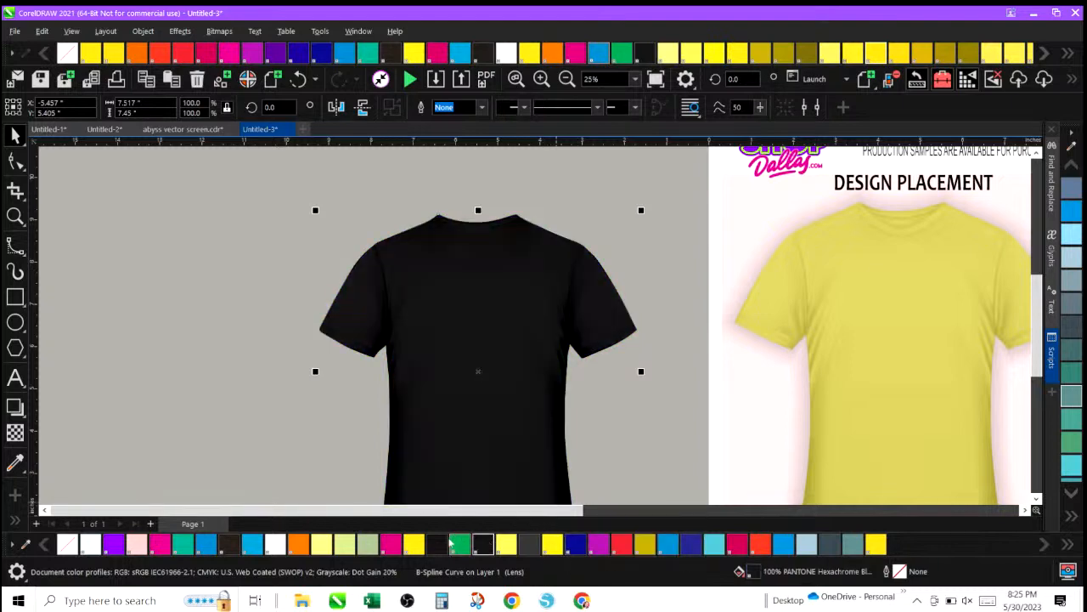
click(414, 545)
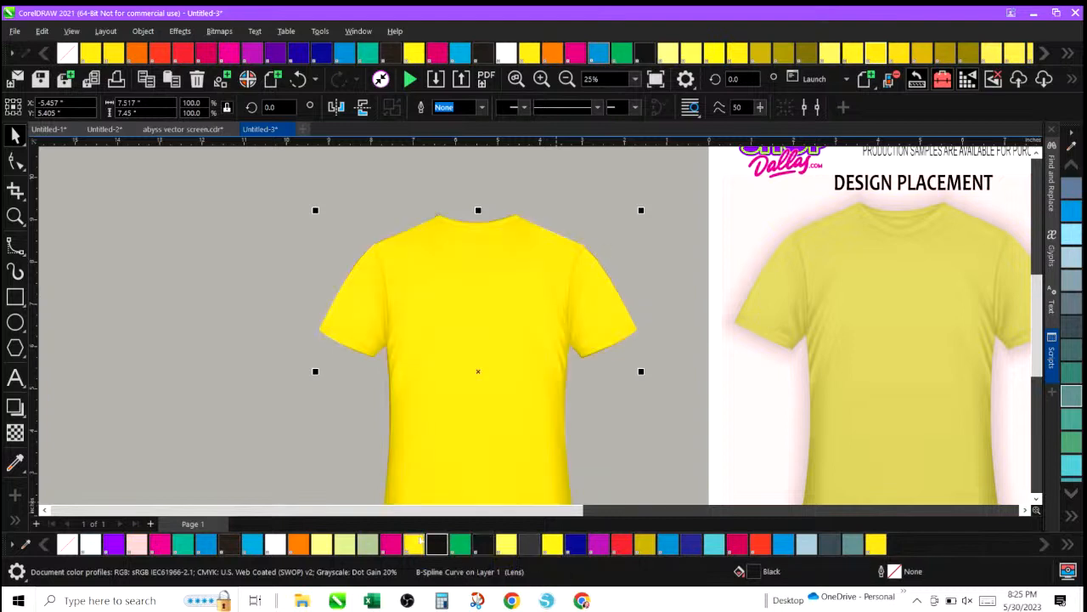
click(390, 544)
click(343, 547)
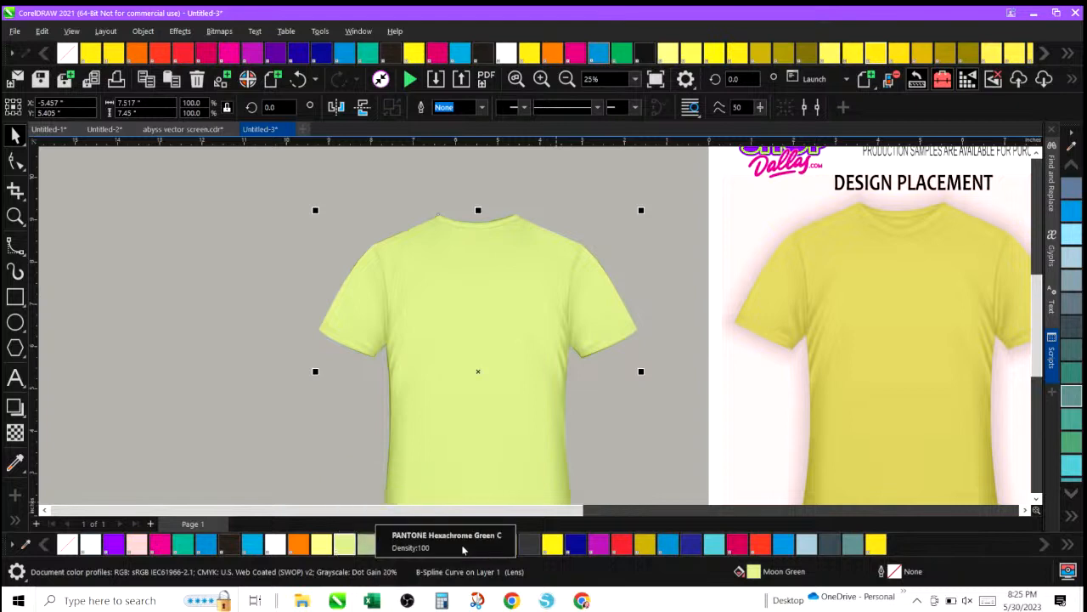
click(576, 544)
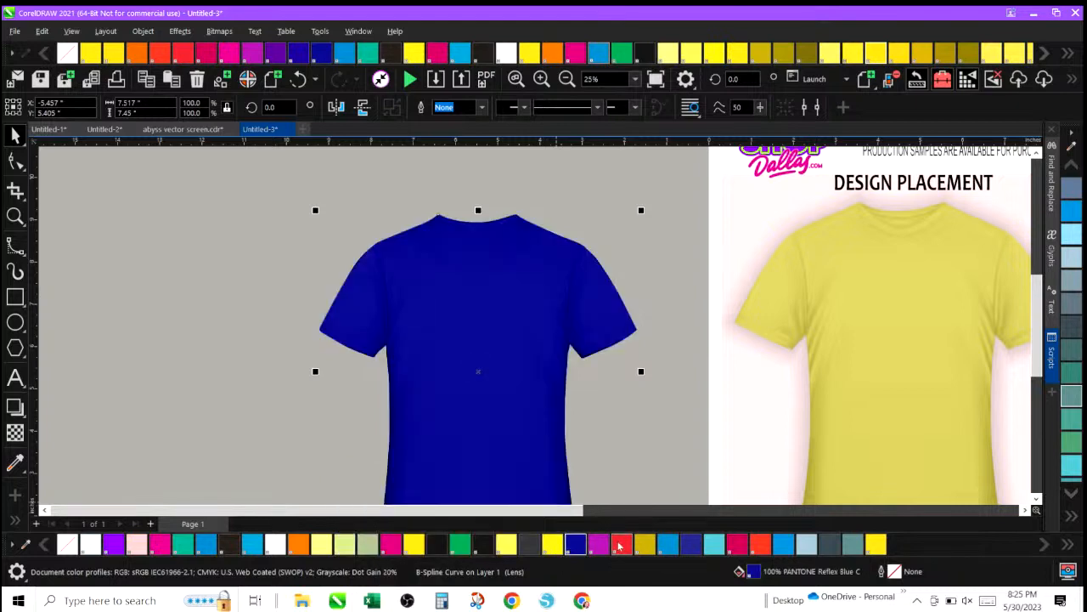
click(622, 544)
Select the red shirt and place a copy of it to the left of the original.
click(567, 79)
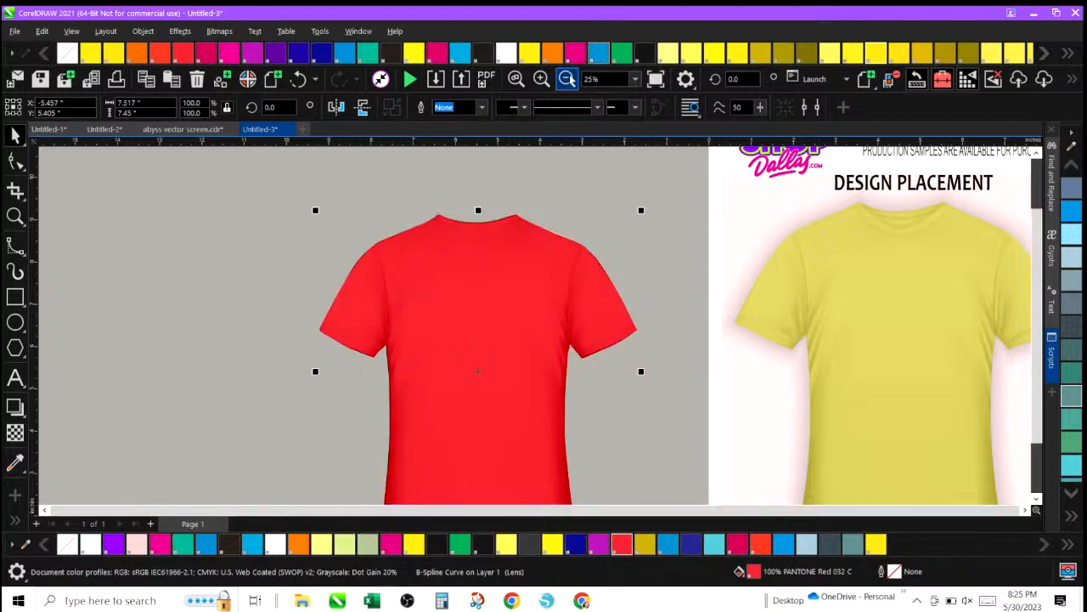
click(391, 231)
drag(391, 231, 594, 454)
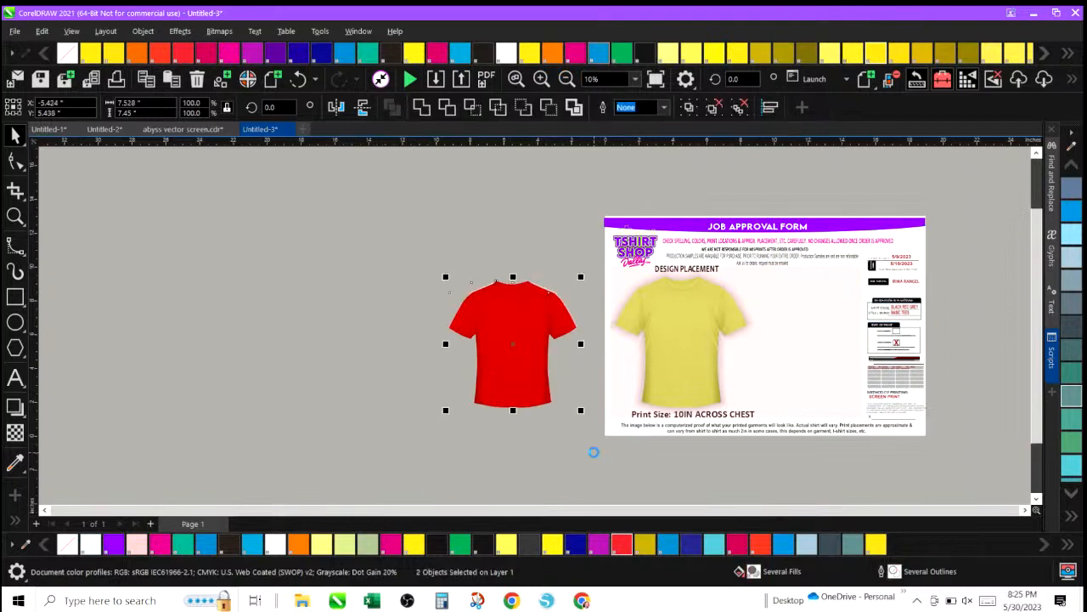
drag(499, 316, 287, 322)
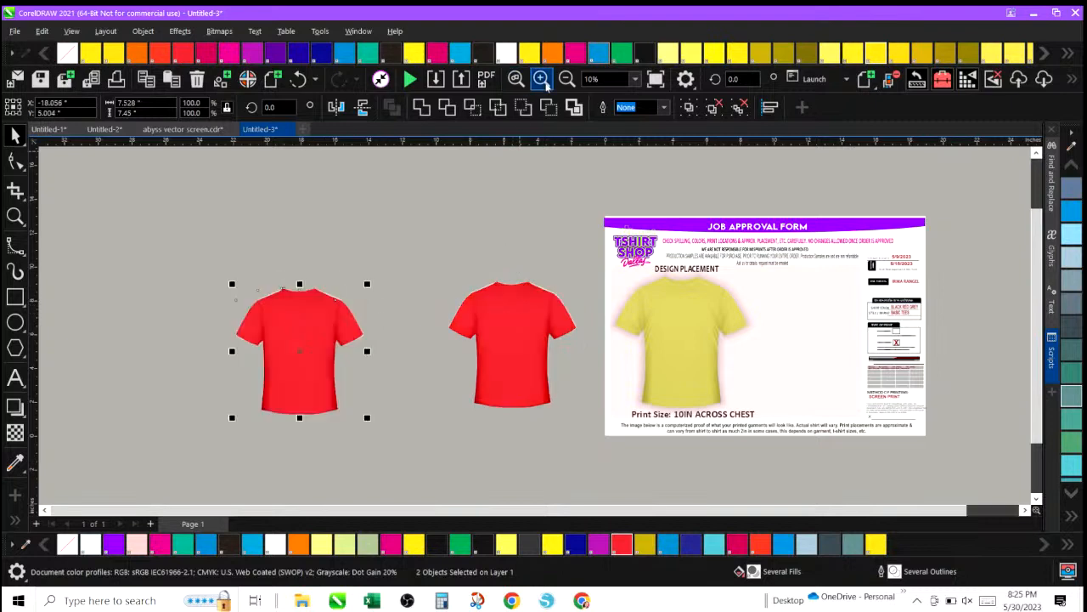
Try white and several black fills on the original shirt, then undo the last two fill changes.
click(543, 82)
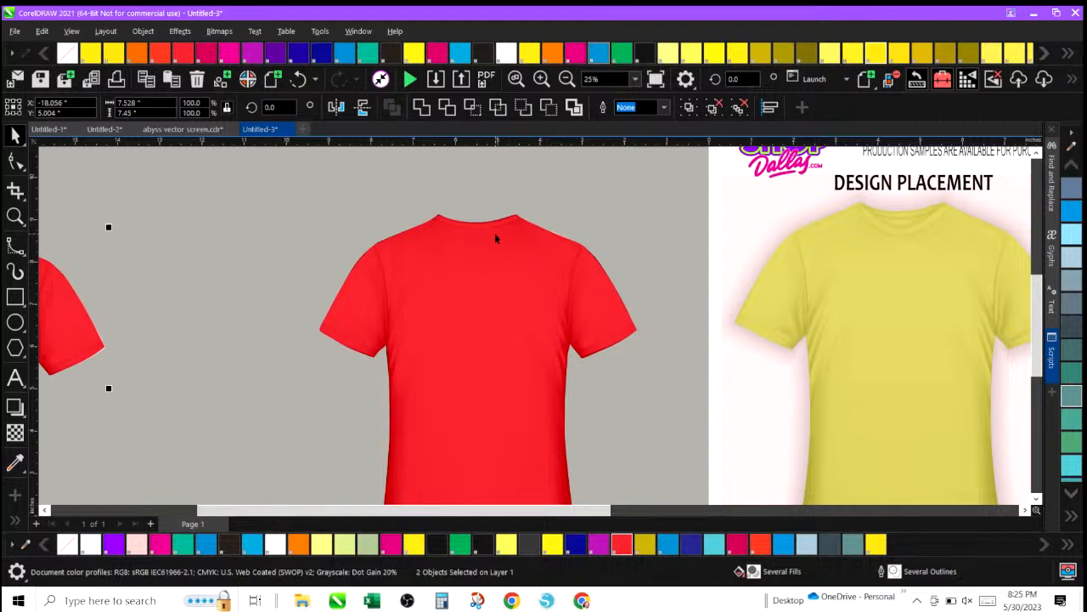
click(340, 214)
click(445, 274)
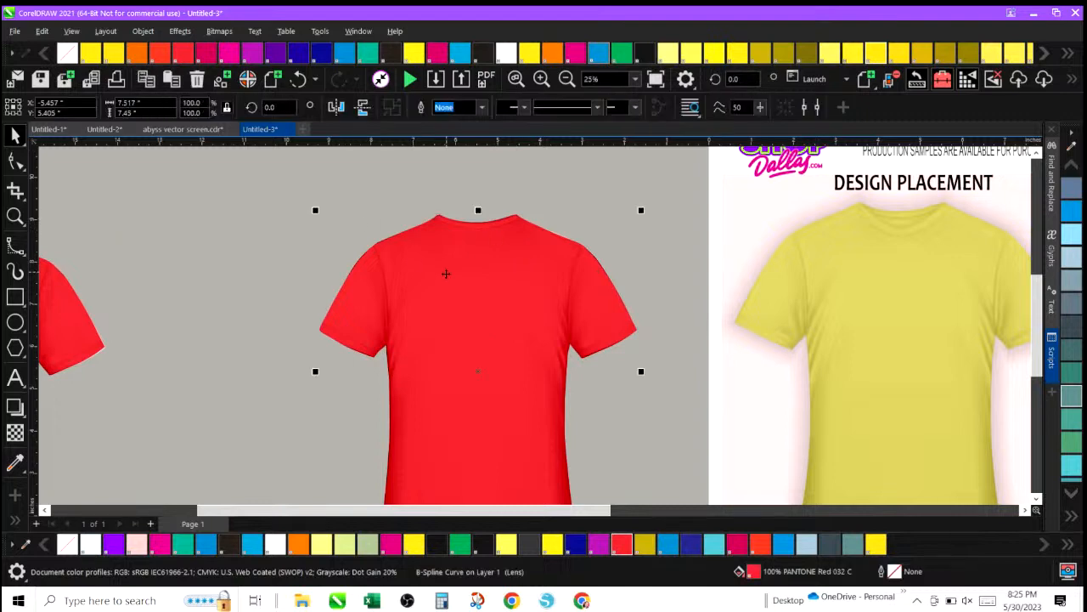
click(275, 544)
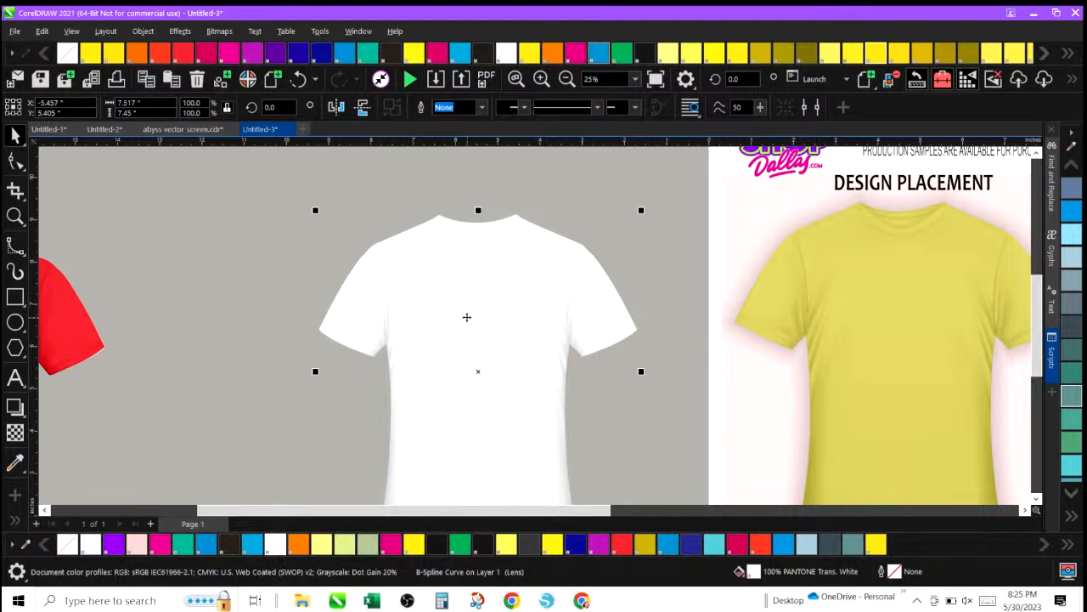
click(1071, 519)
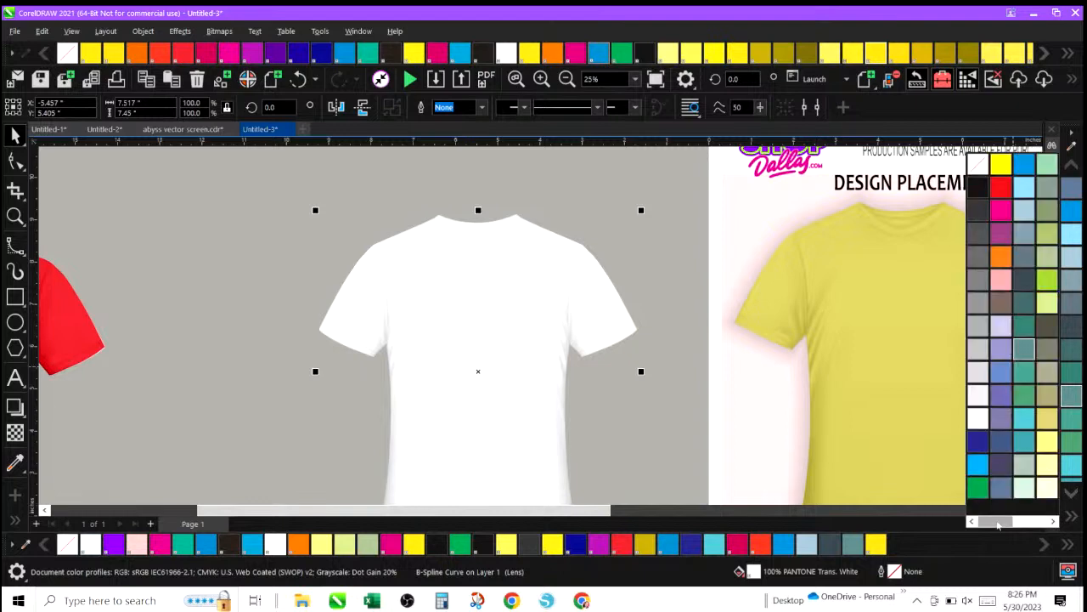
click(982, 189)
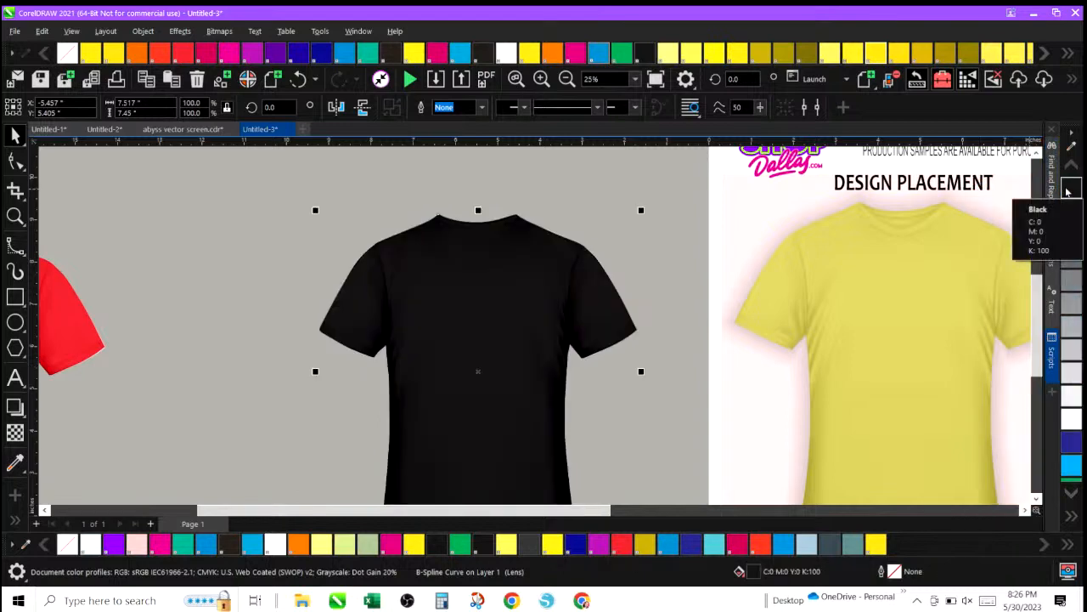
click(1071, 517)
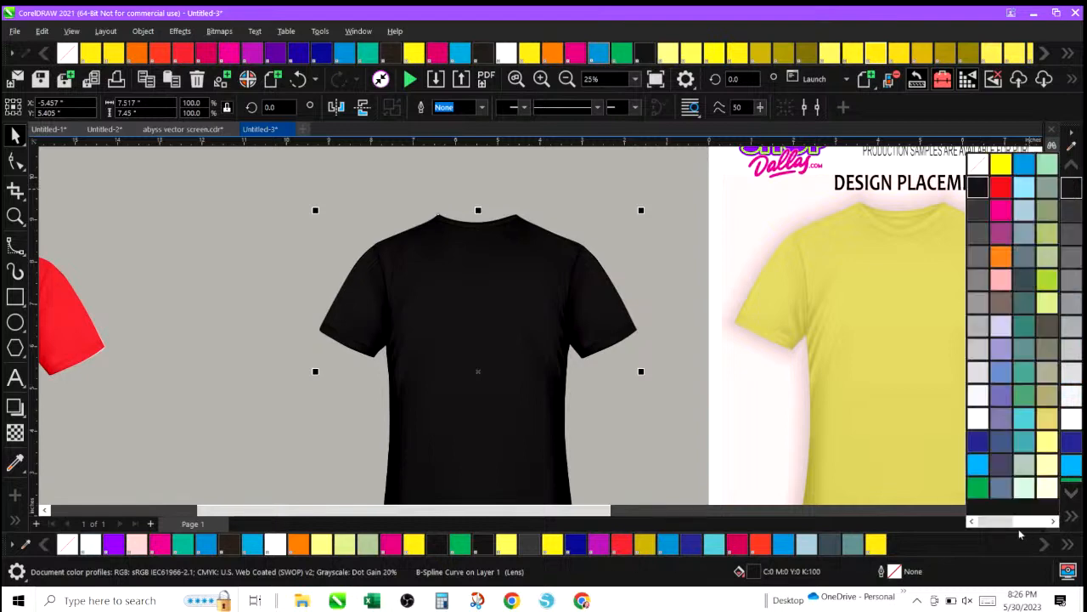
drag(999, 524, 1035, 525)
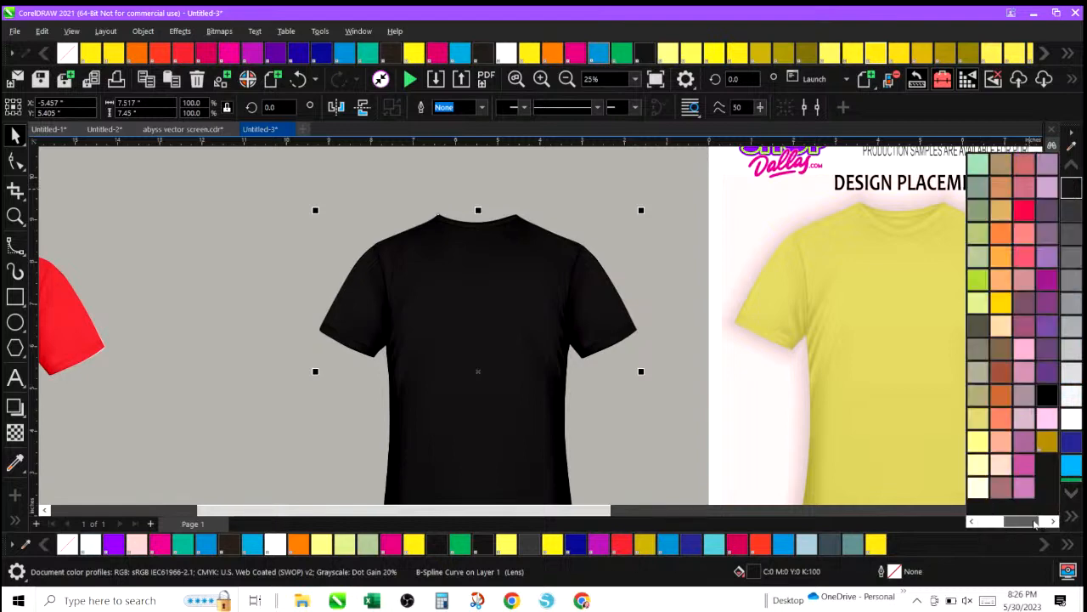
click(1050, 399)
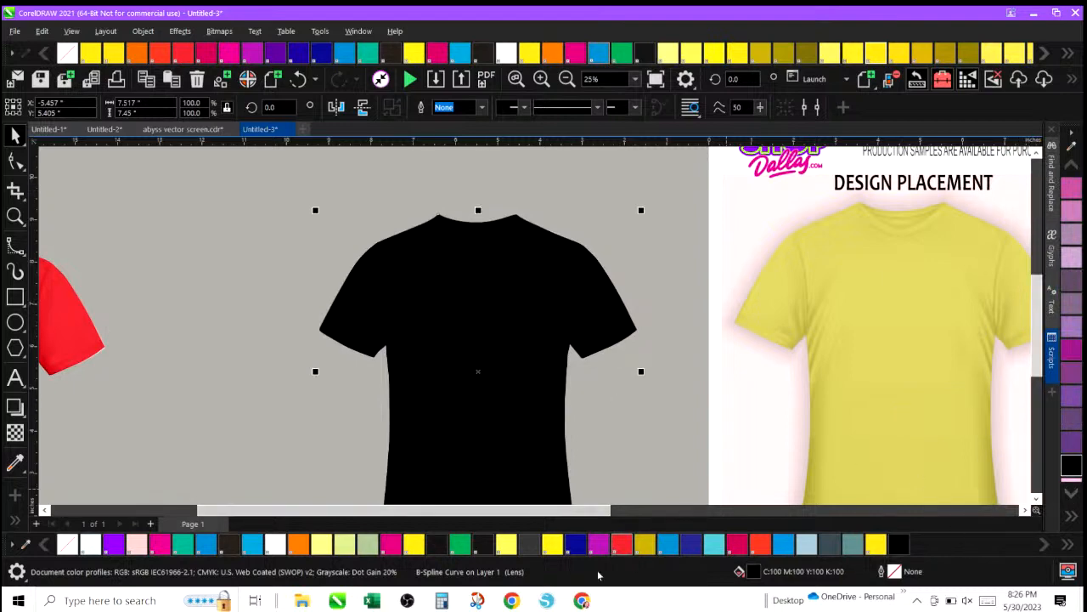
click(481, 545)
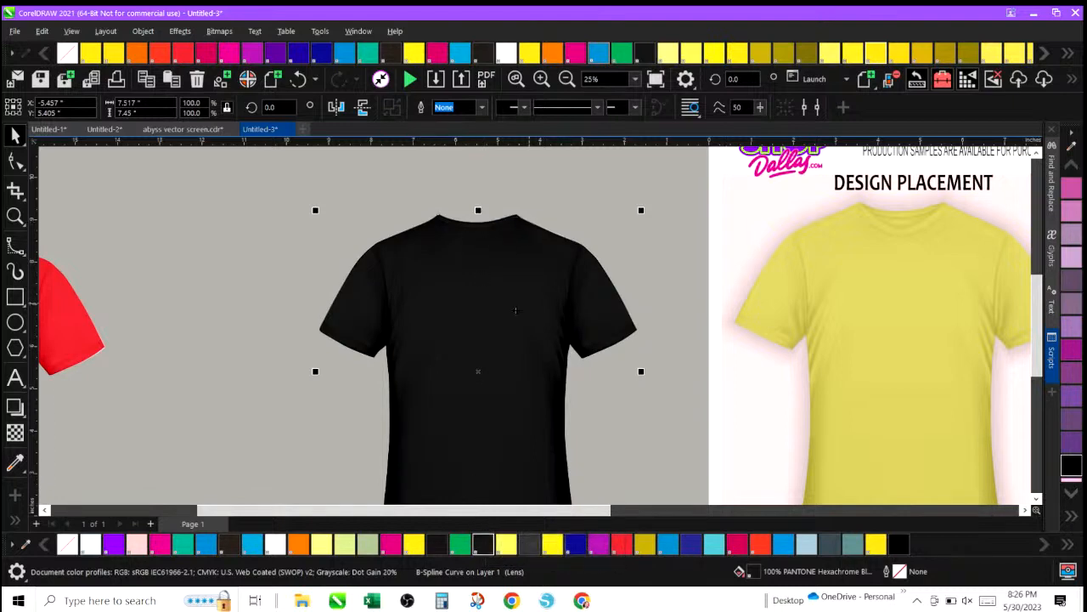
click(299, 79)
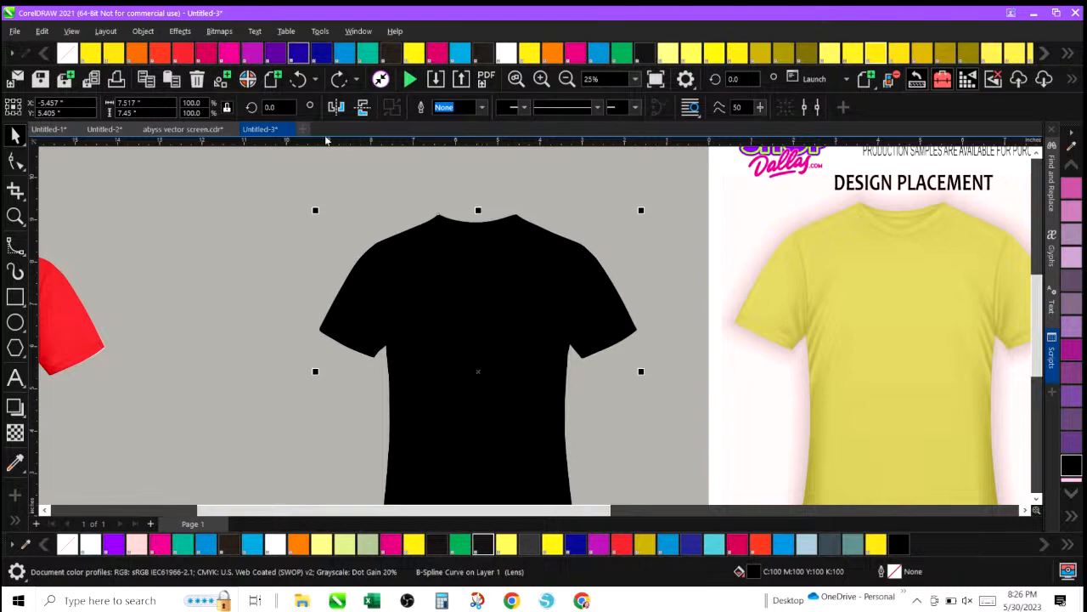
click(299, 79)
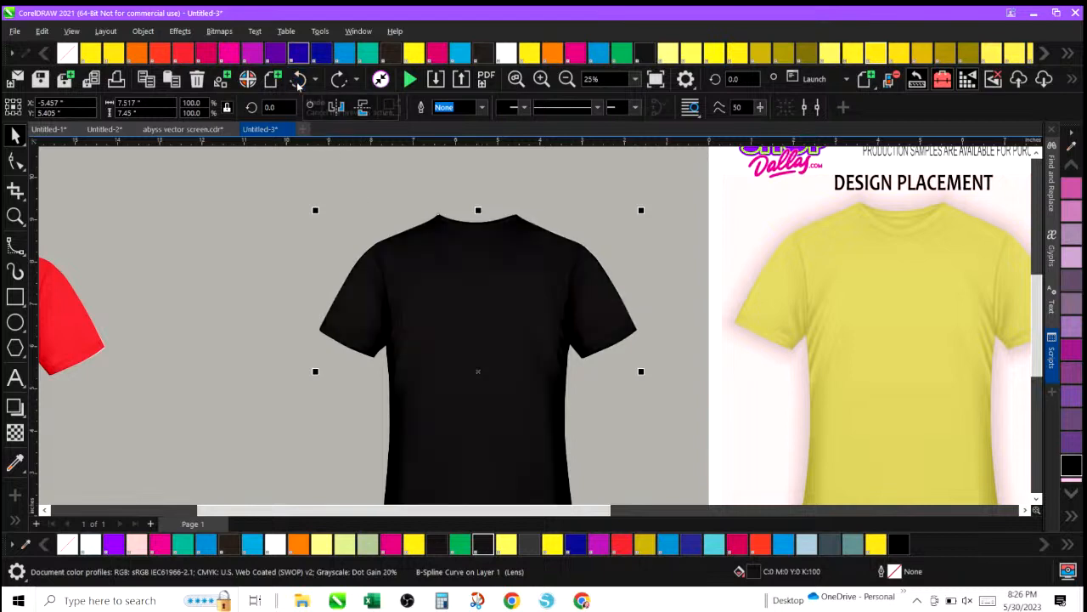
Add a drop shadow to the black shirt, dragged from the collar down to the hem.
click(567, 79)
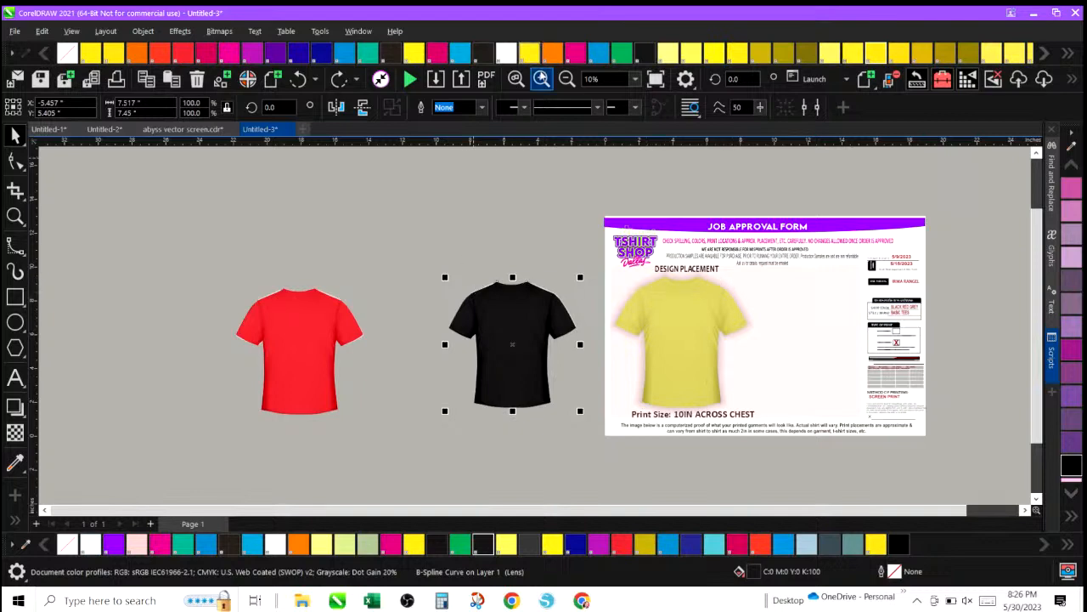
click(541, 78)
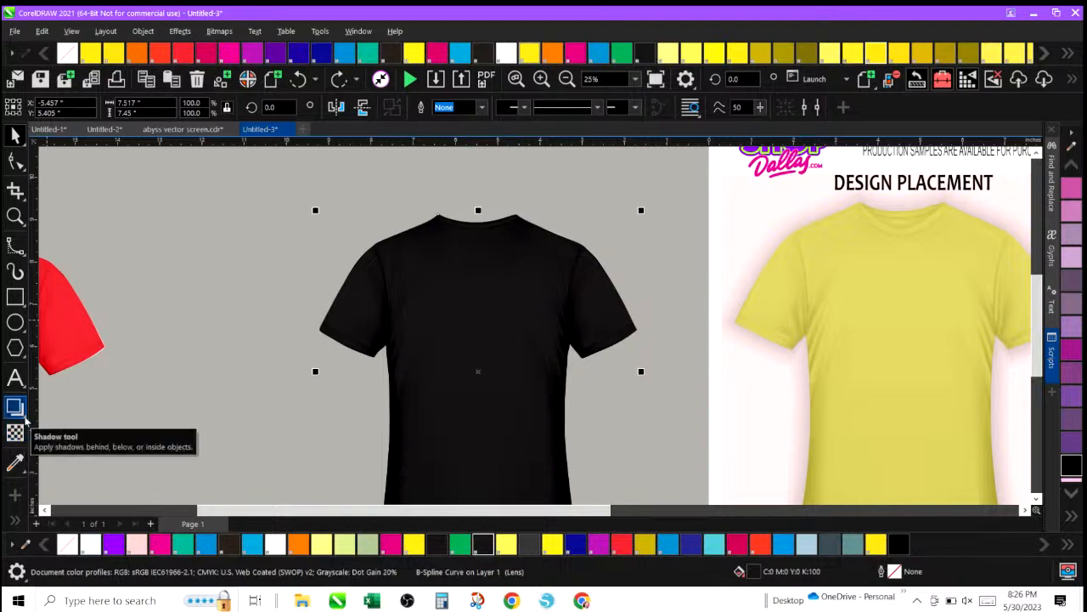
click(24, 418)
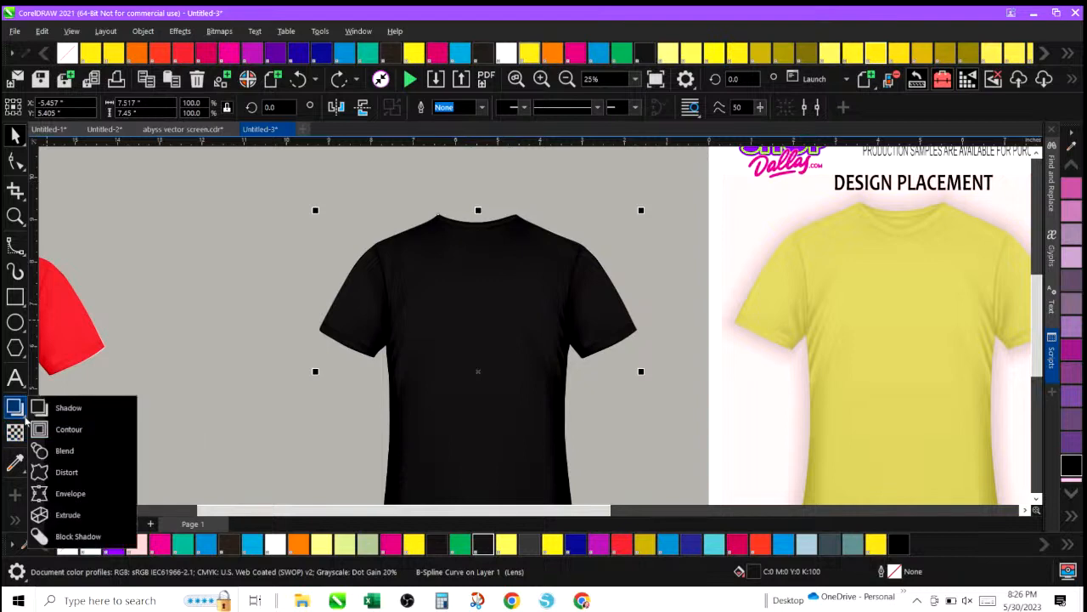
click(73, 409)
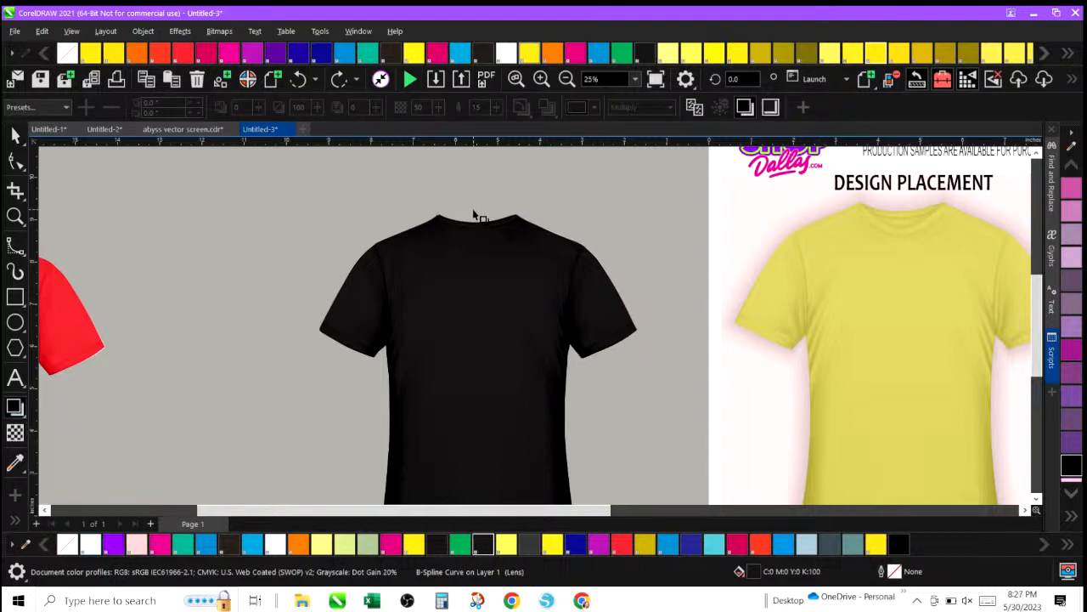
drag(475, 214, 477, 534)
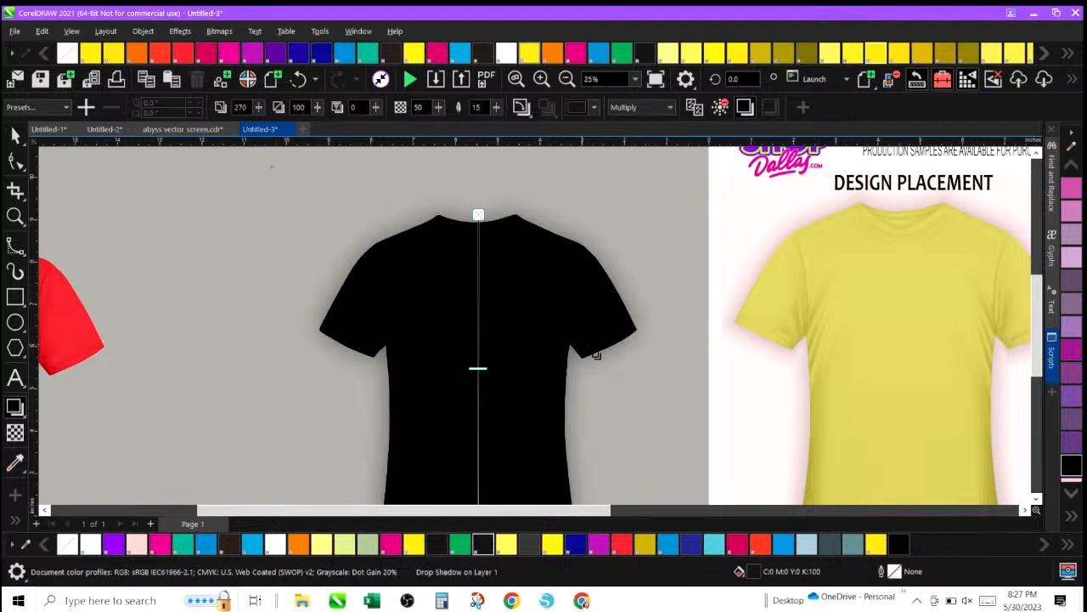
drag(1038, 297, 1036, 325)
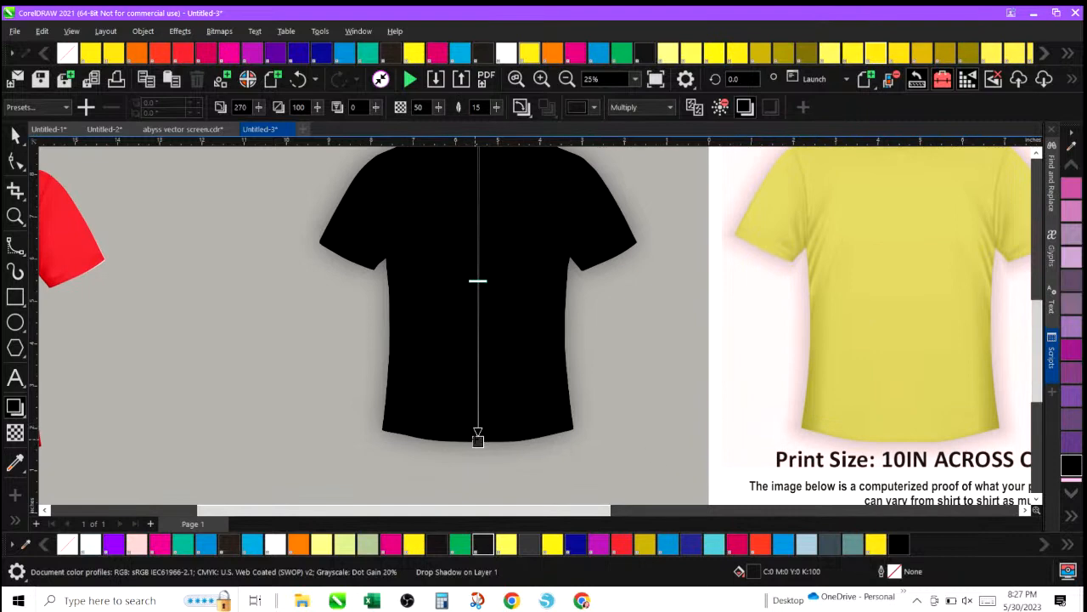
drag(478, 439, 478, 440)
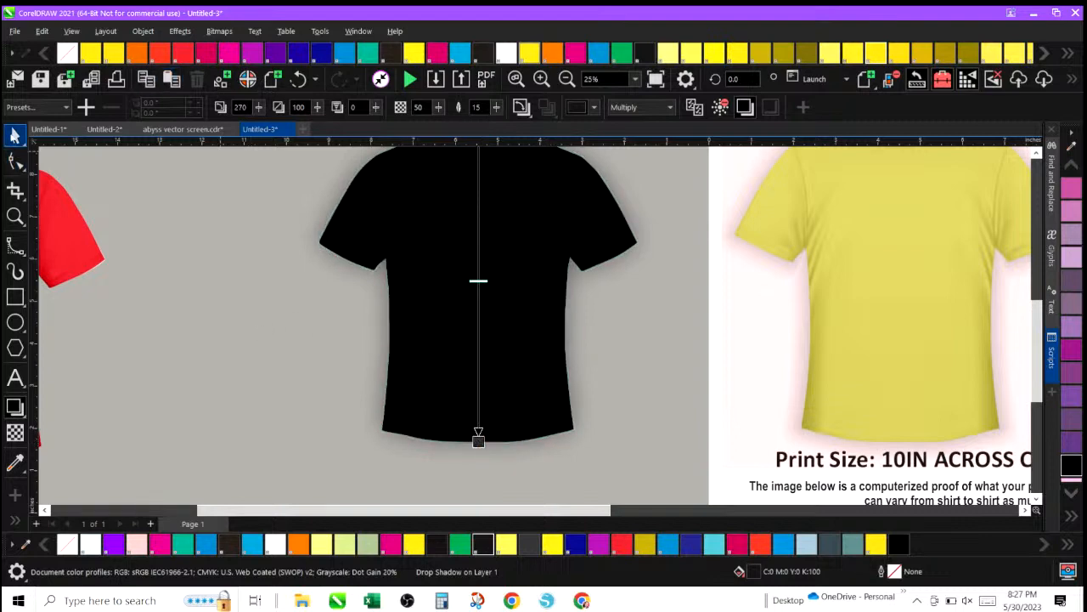
Select the shadowed shirt and fill it with yellow.
click(15, 135)
click(420, 225)
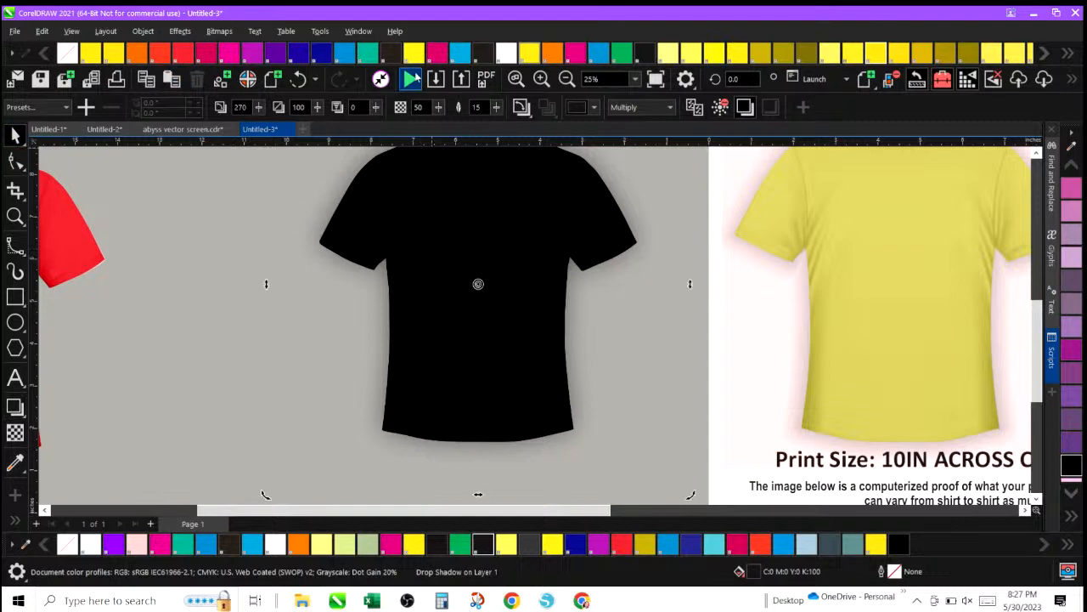
click(414, 53)
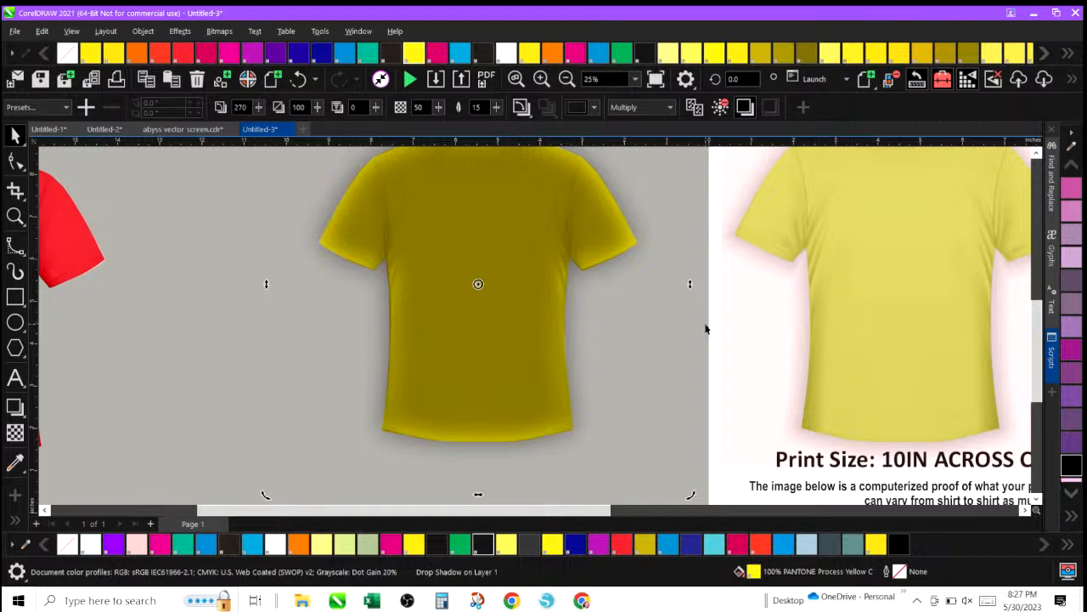
Set the shirt shadow's opacity to 16 and its feathering to 16.
click(439, 113)
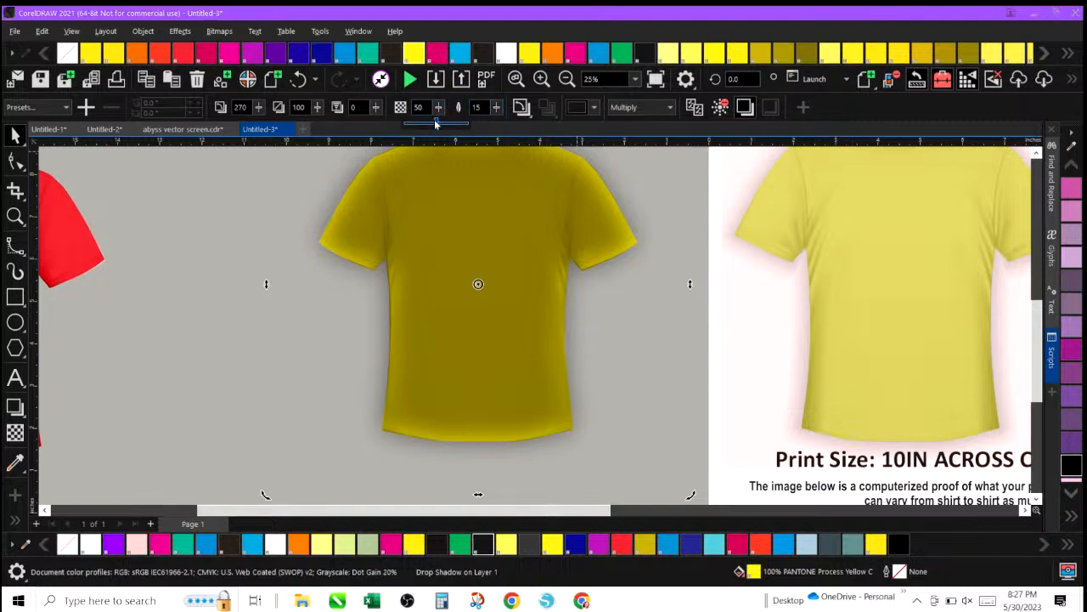
drag(436, 124, 415, 127)
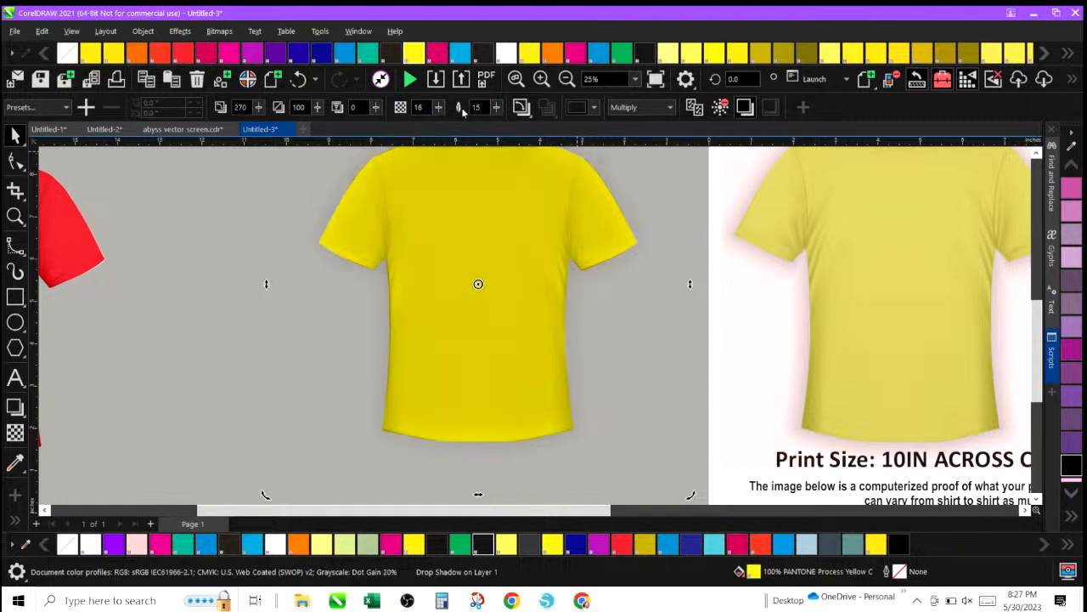
click(497, 109)
drag(496, 123, 541, 125)
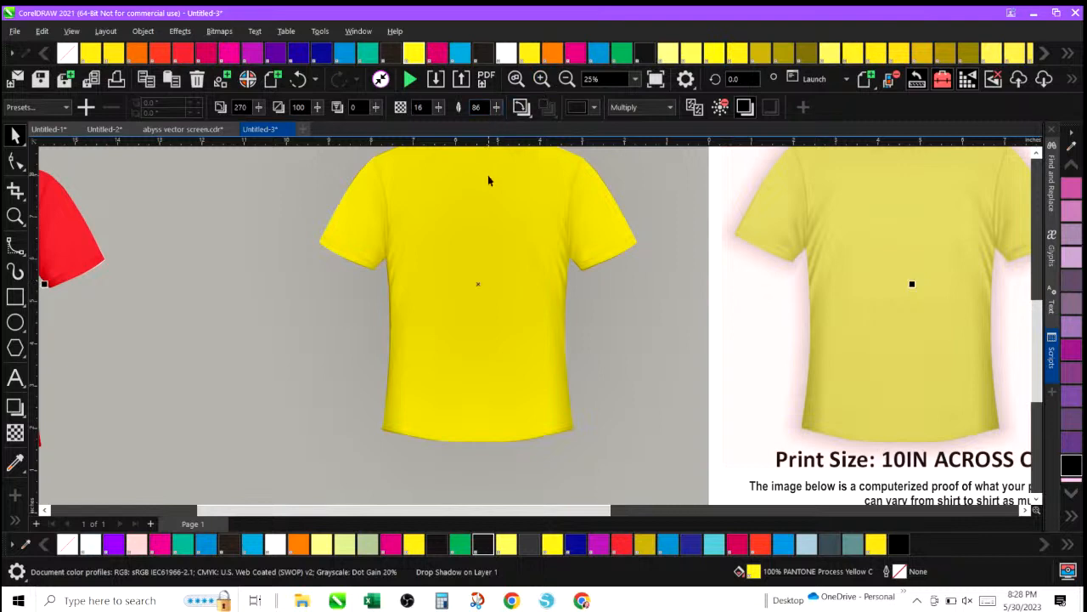
click(497, 107)
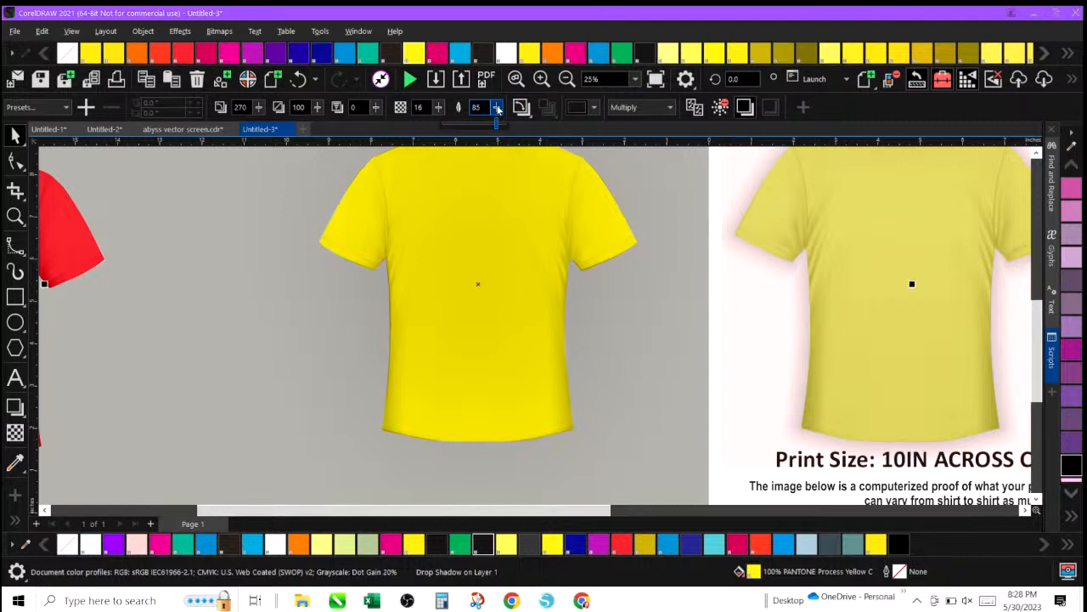
click(497, 126)
drag(497, 126, 453, 127)
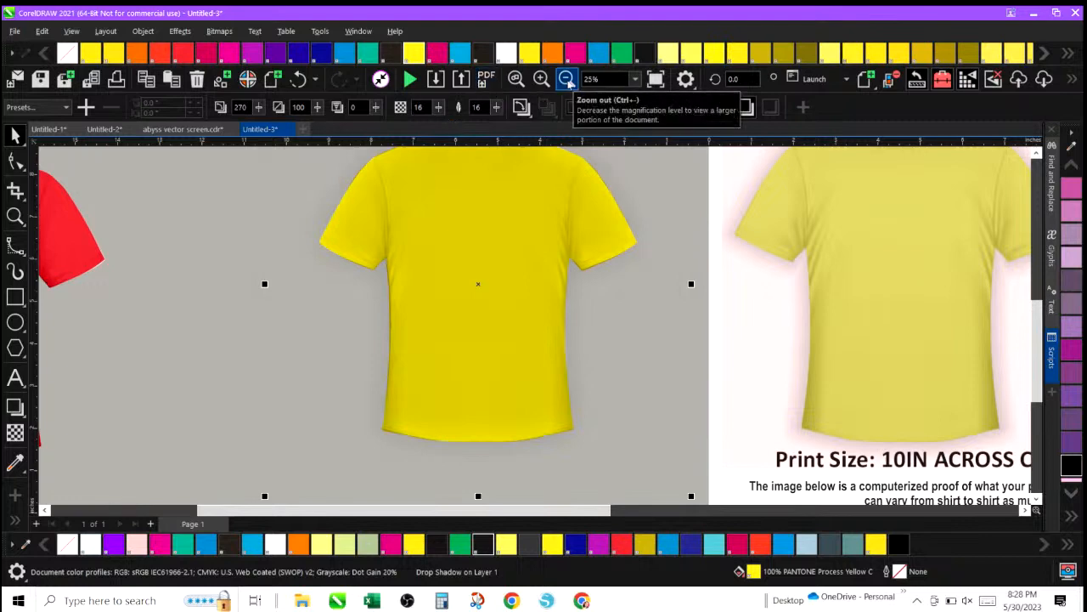
Fill both the job form's shirt mockup and the traced shirt with magenta.
click(566, 80)
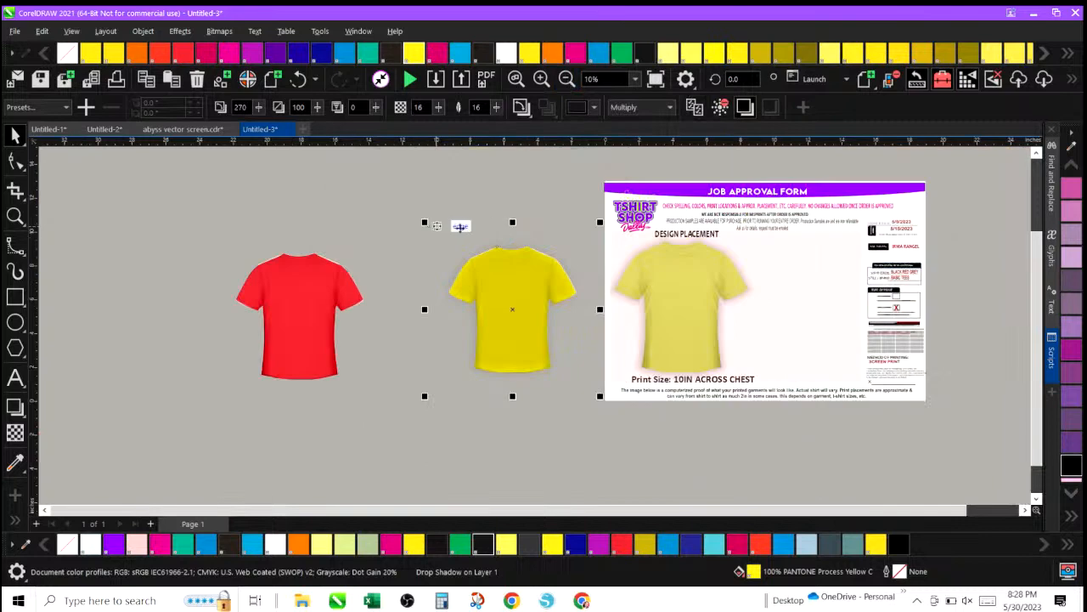
click(665, 286)
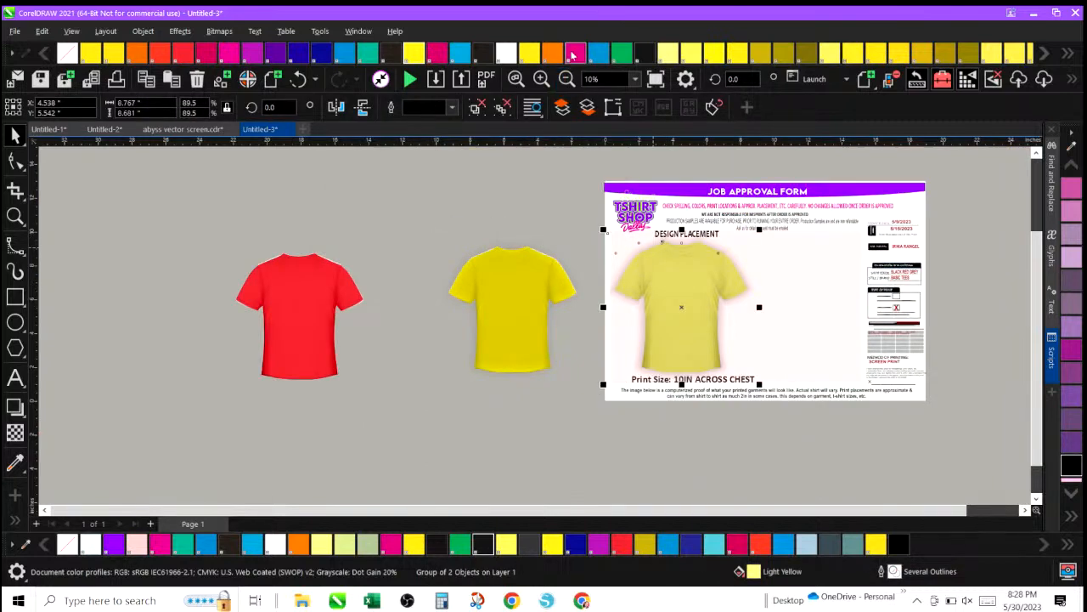
click(575, 54)
click(516, 315)
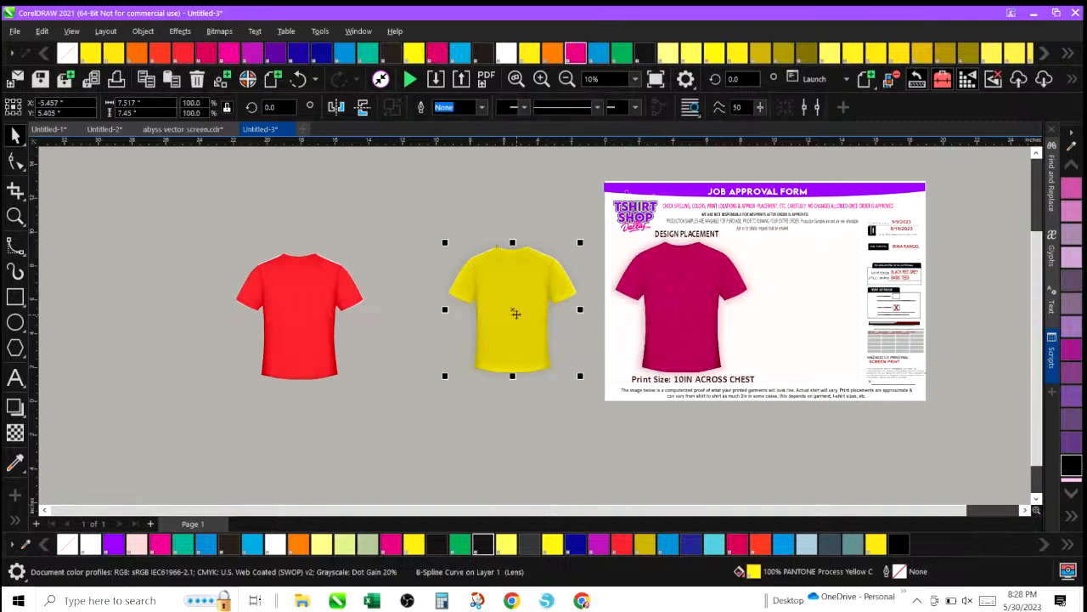
click(576, 54)
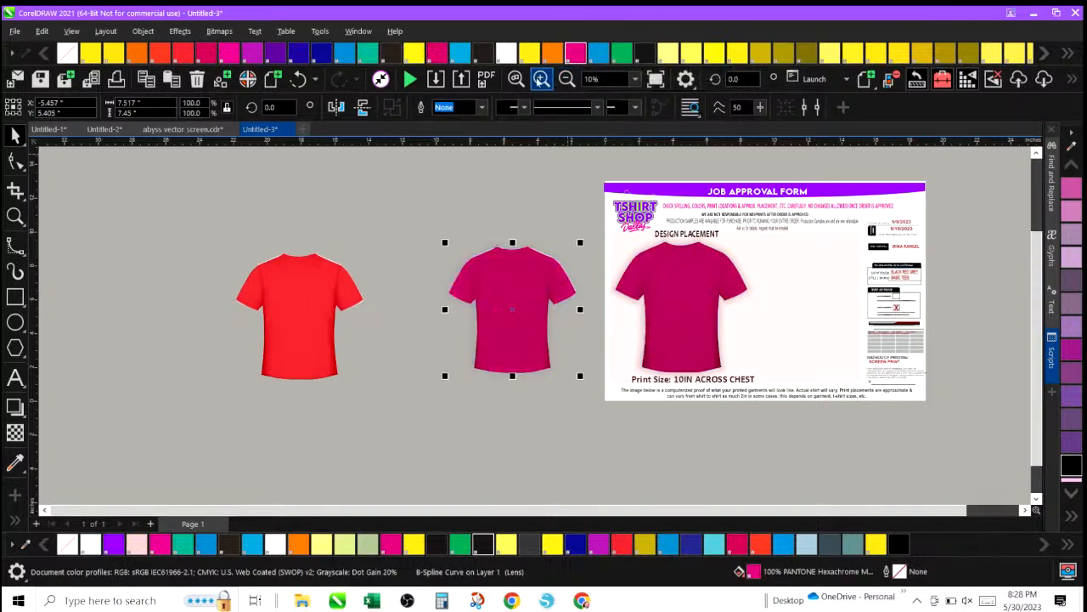
Try to add a drop shadow to the job form's magenta shirt mockup.
click(541, 79)
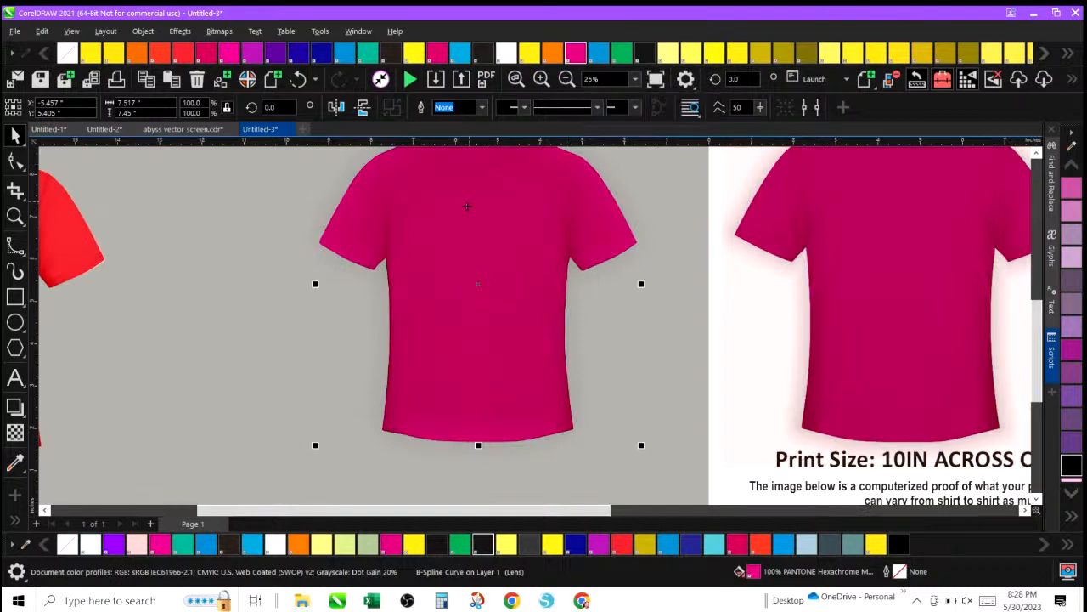
click(468, 205)
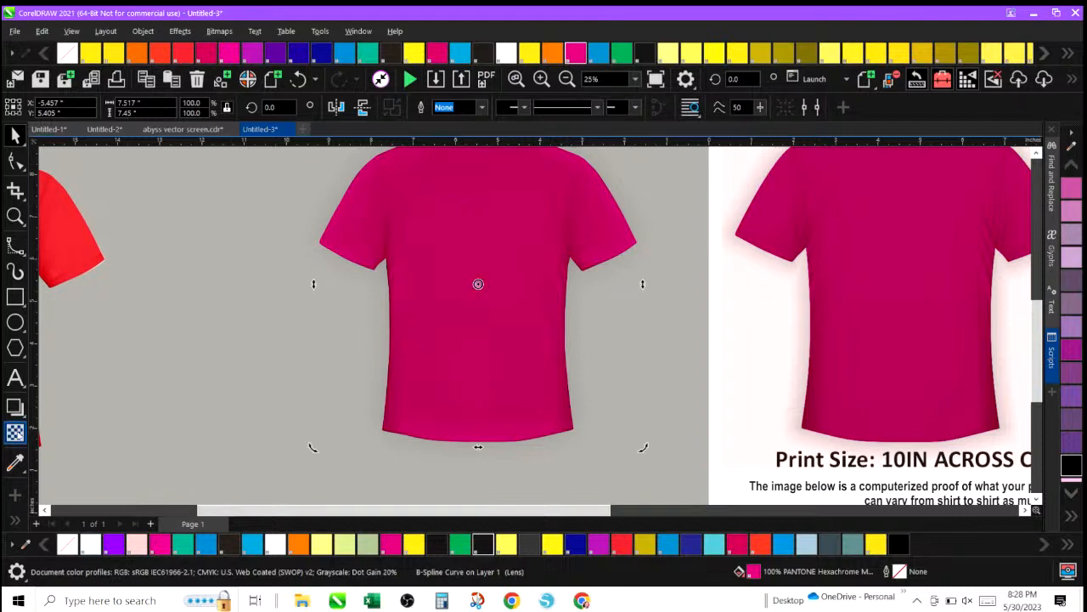
click(24, 415)
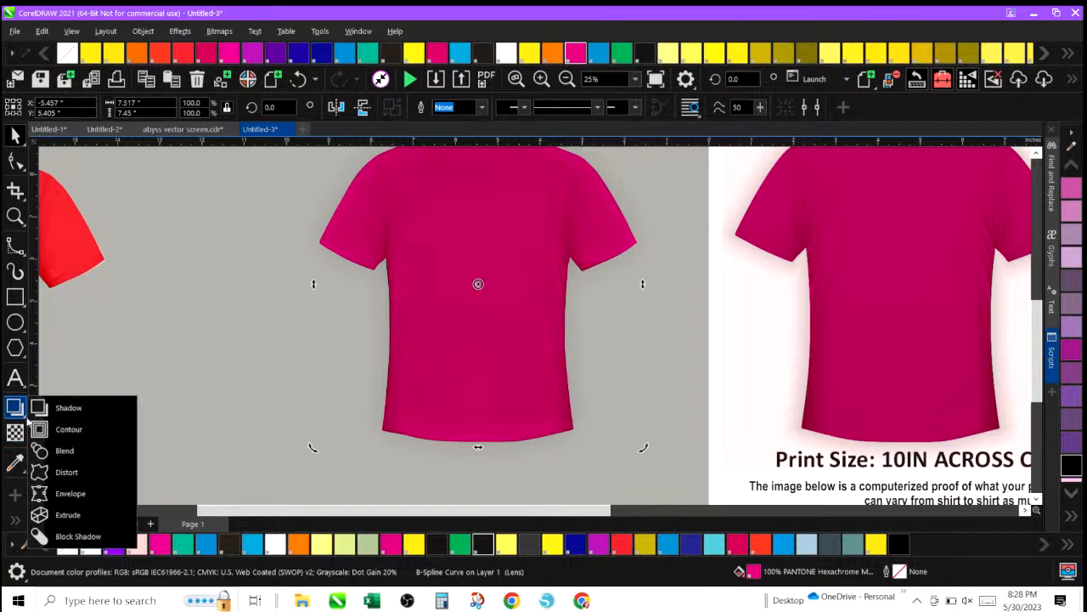
click(58, 412)
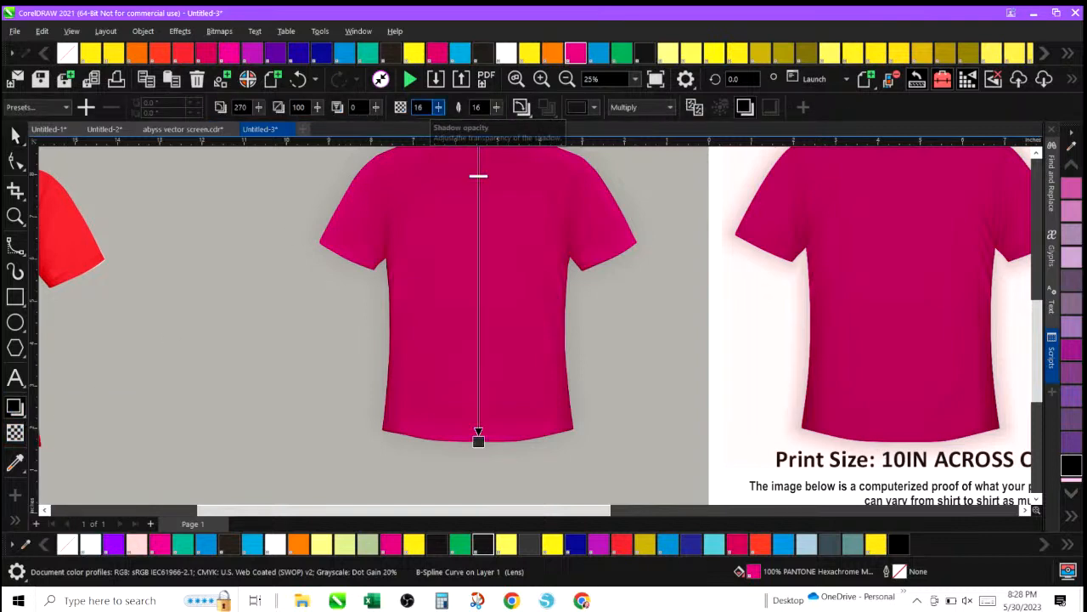
click(843, 204)
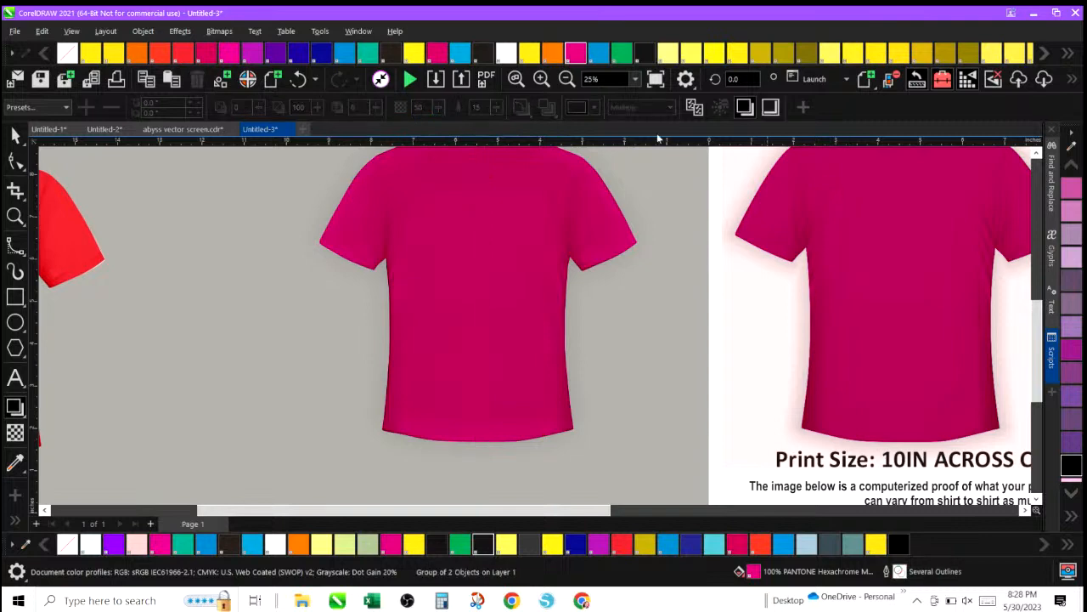
click(18, 141)
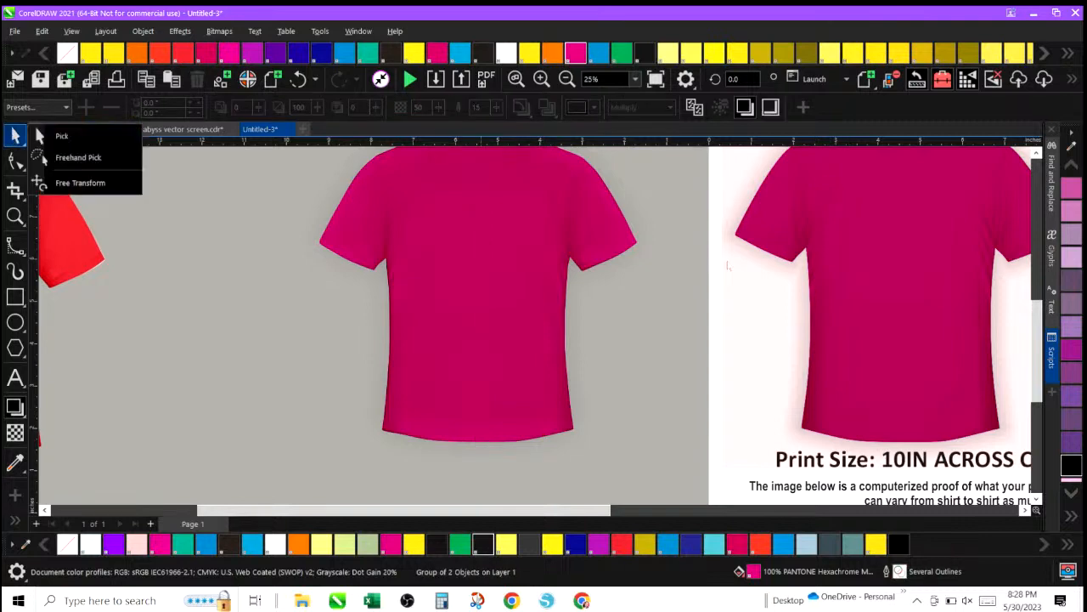
click(637, 365)
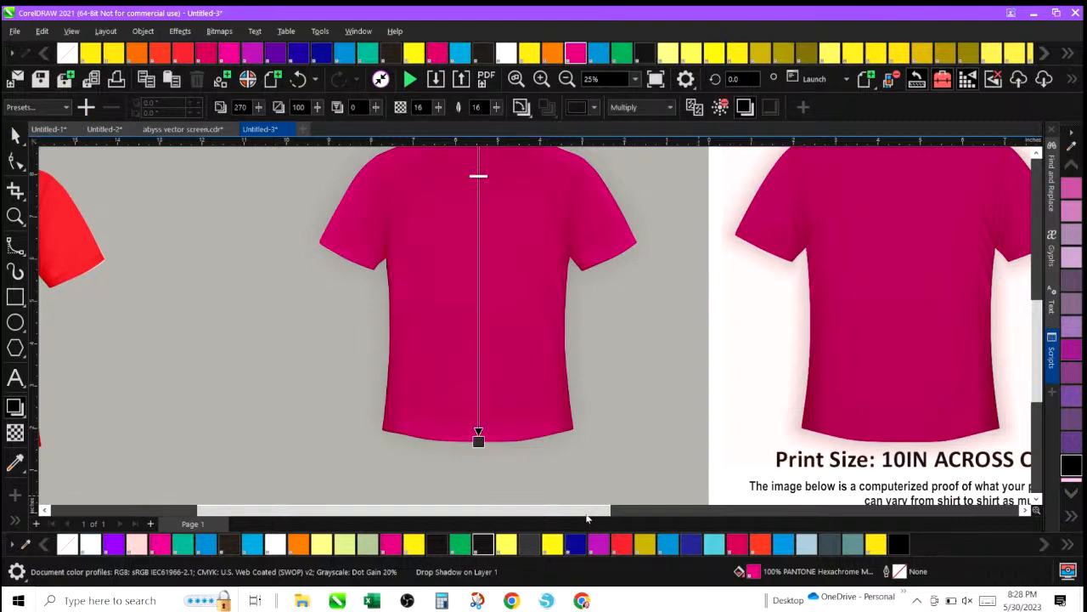
drag(589, 513, 626, 511)
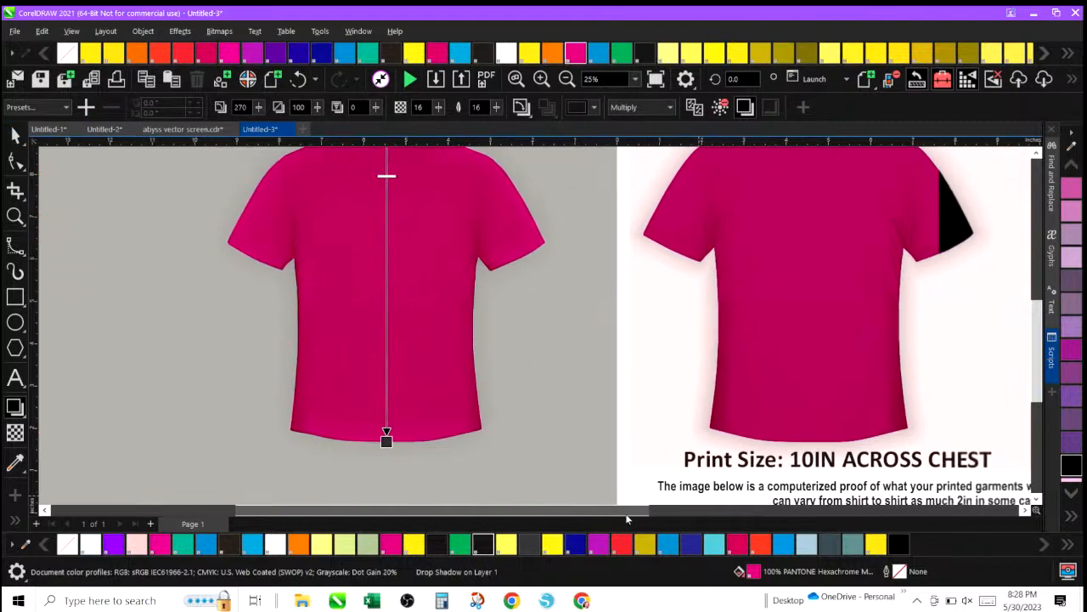
click(14, 134)
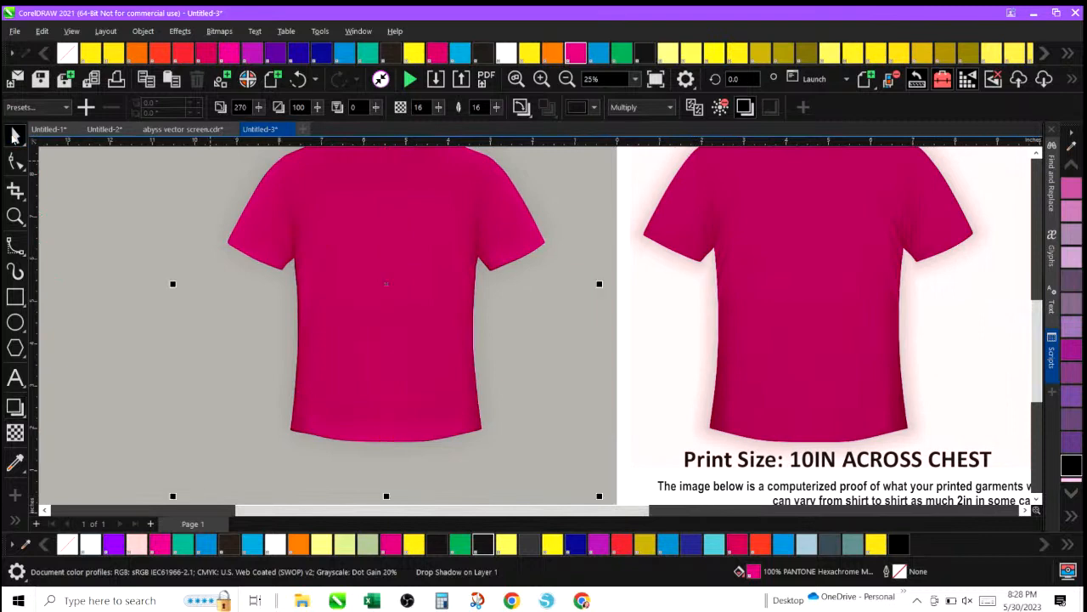
click(697, 205)
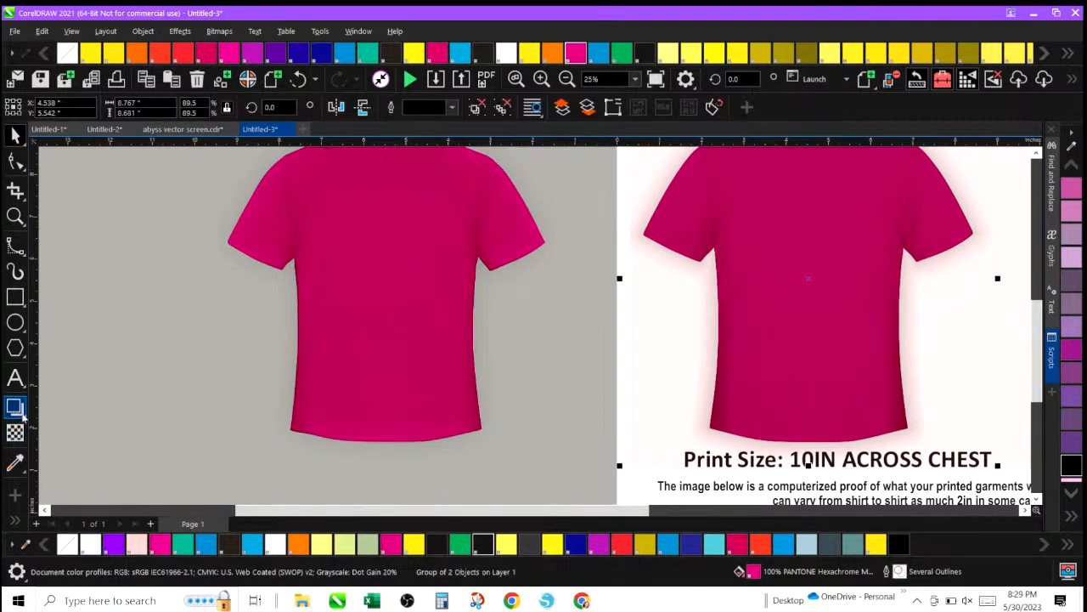
click(23, 416)
click(61, 418)
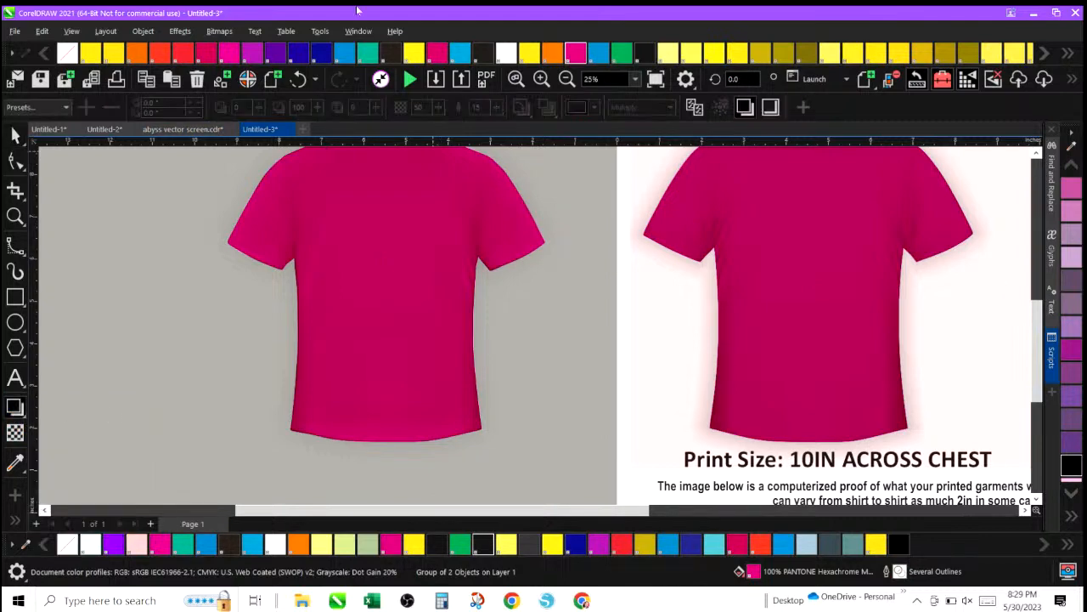
Redraw the magenta shirt's drop shadow from collar to hem, with opacity 10 and feathering 8.
click(566, 79)
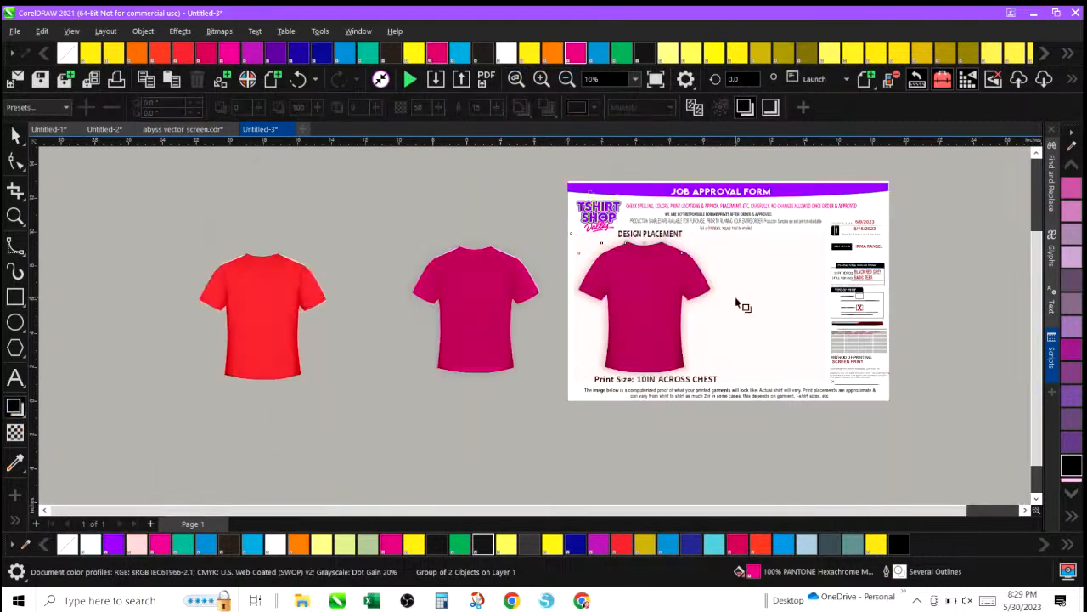
drag(460, 270, 476, 370)
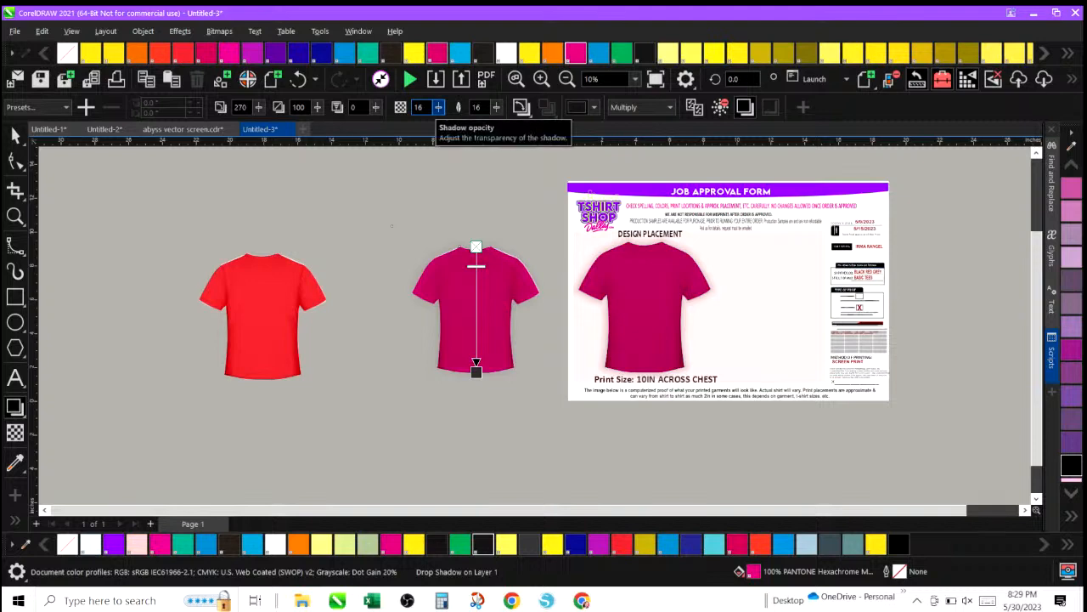
click(541, 78)
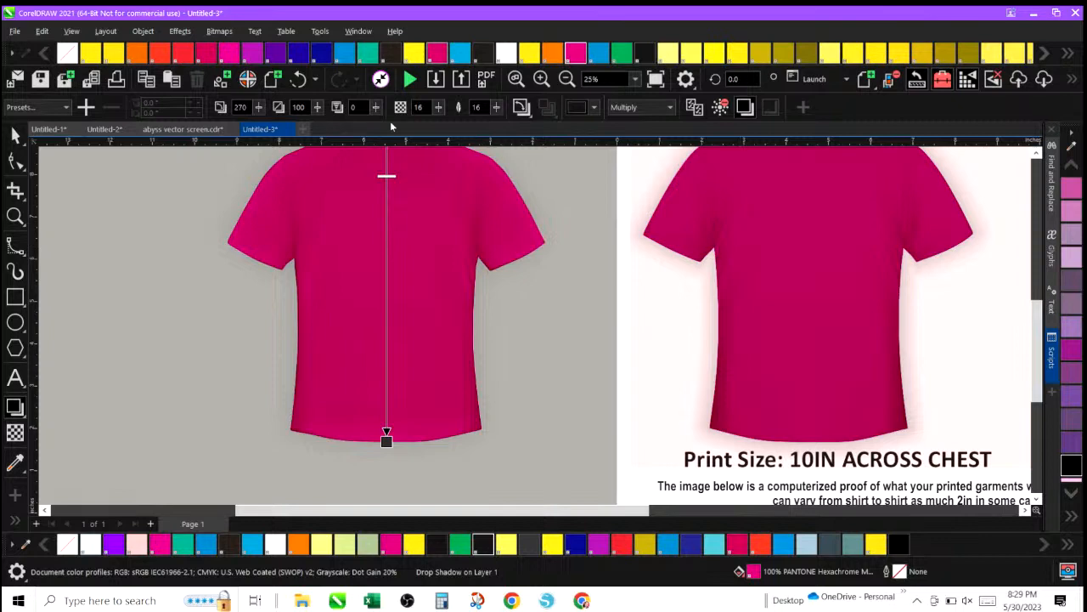
click(439, 108)
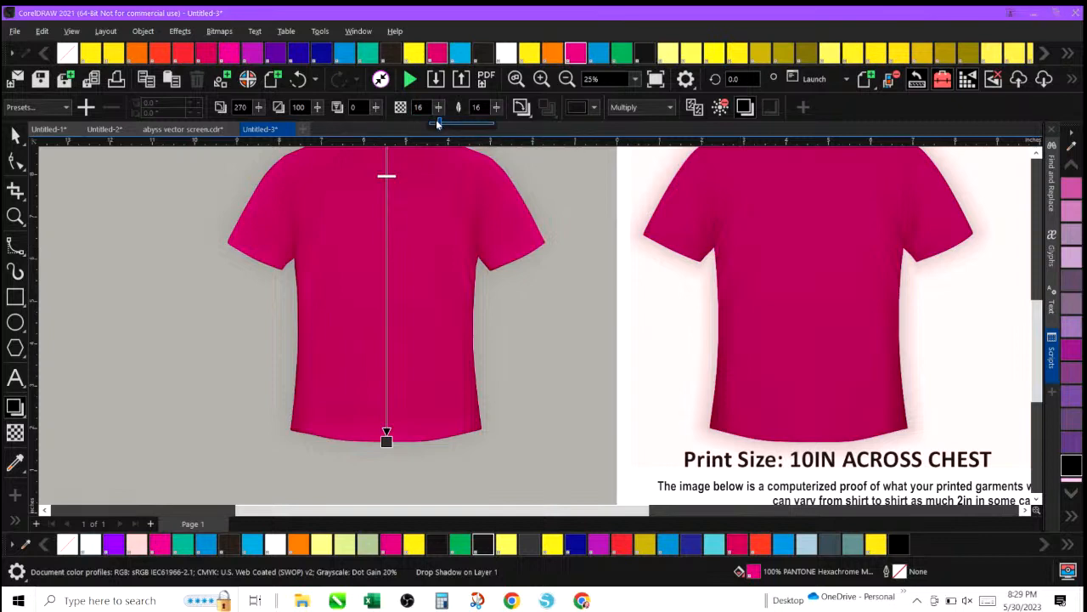
drag(439, 124, 436, 124)
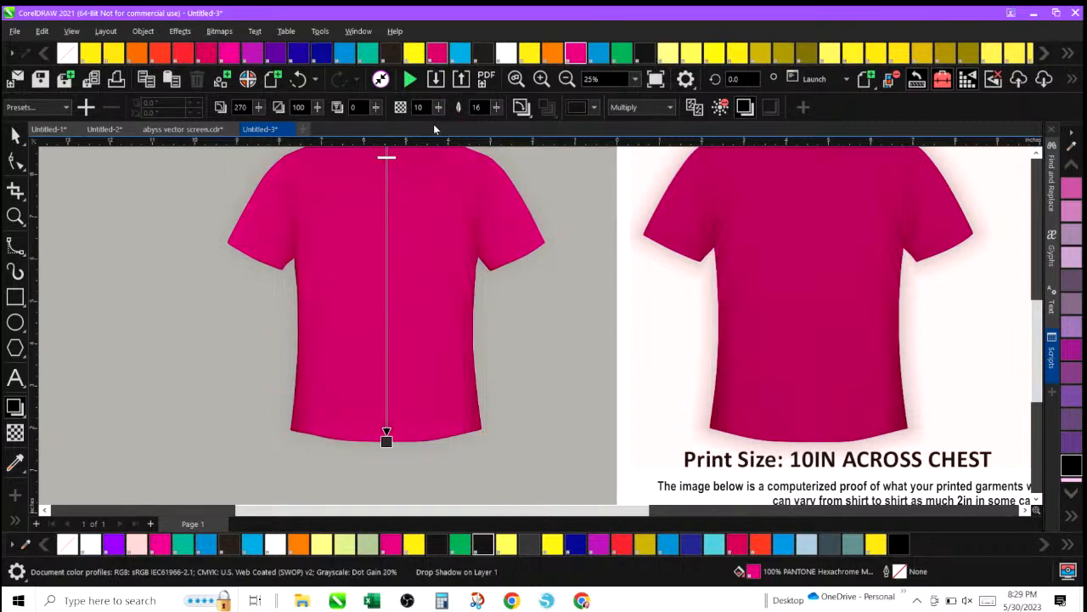
click(497, 110)
drag(497, 124, 492, 125)
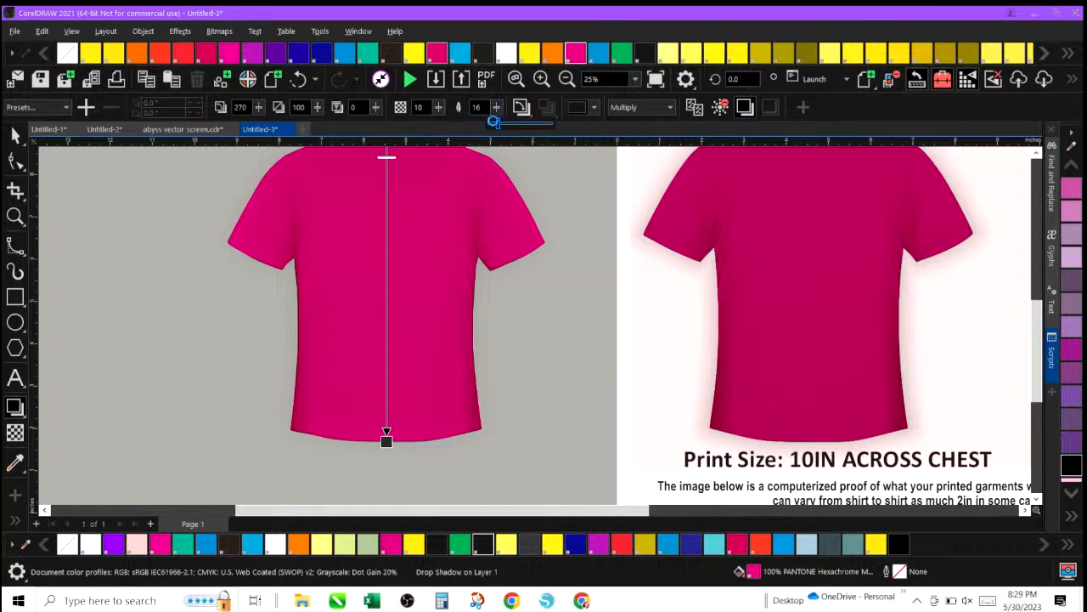
click(497, 108)
Set the magenta shirt shadow's feathering to 10.
double_click(475, 108)
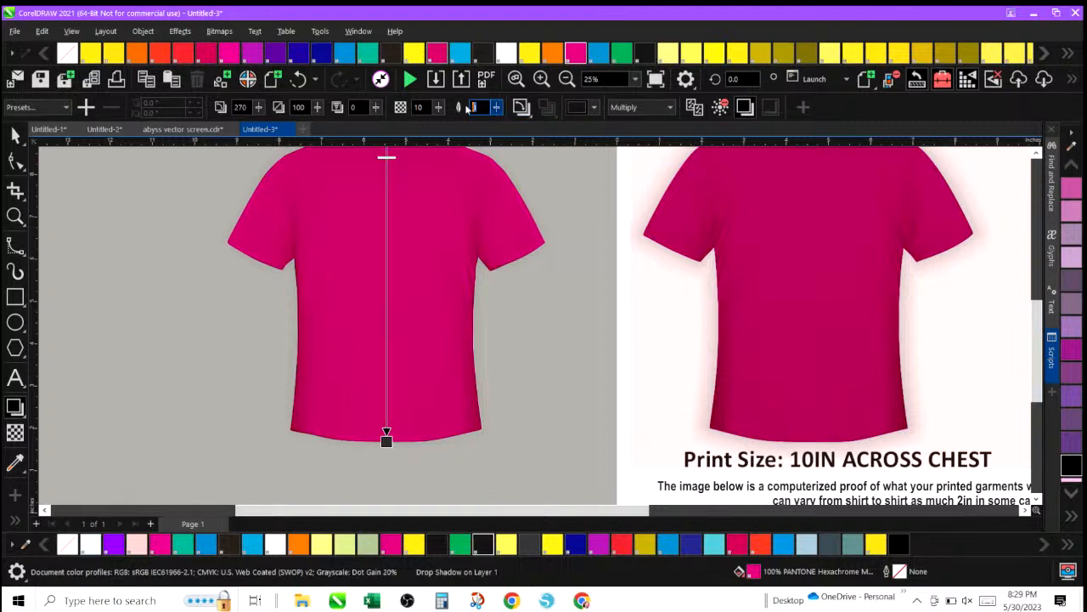
text(1)
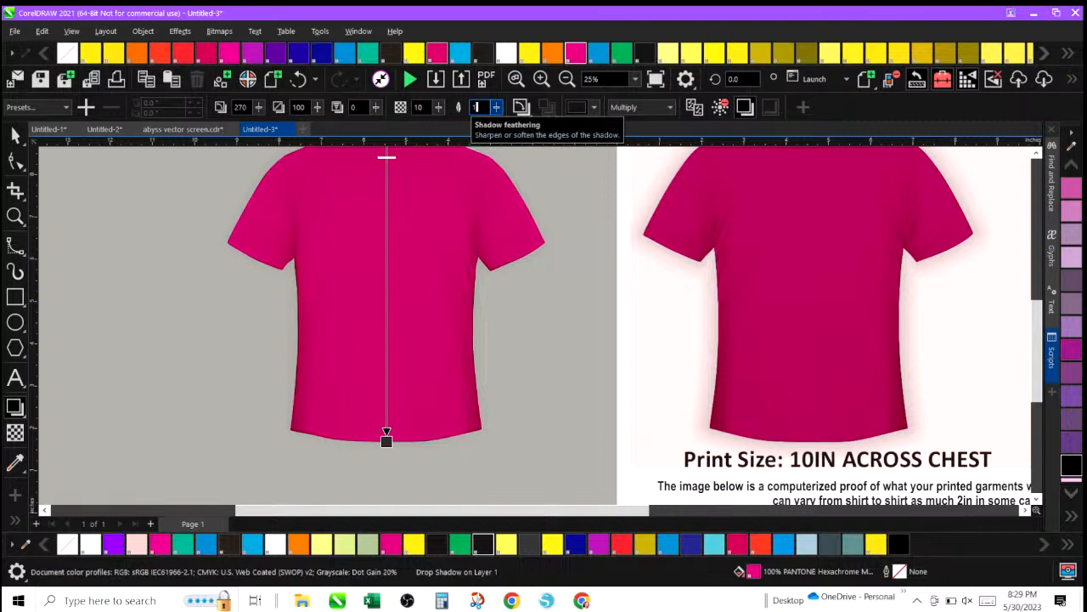
text(0)
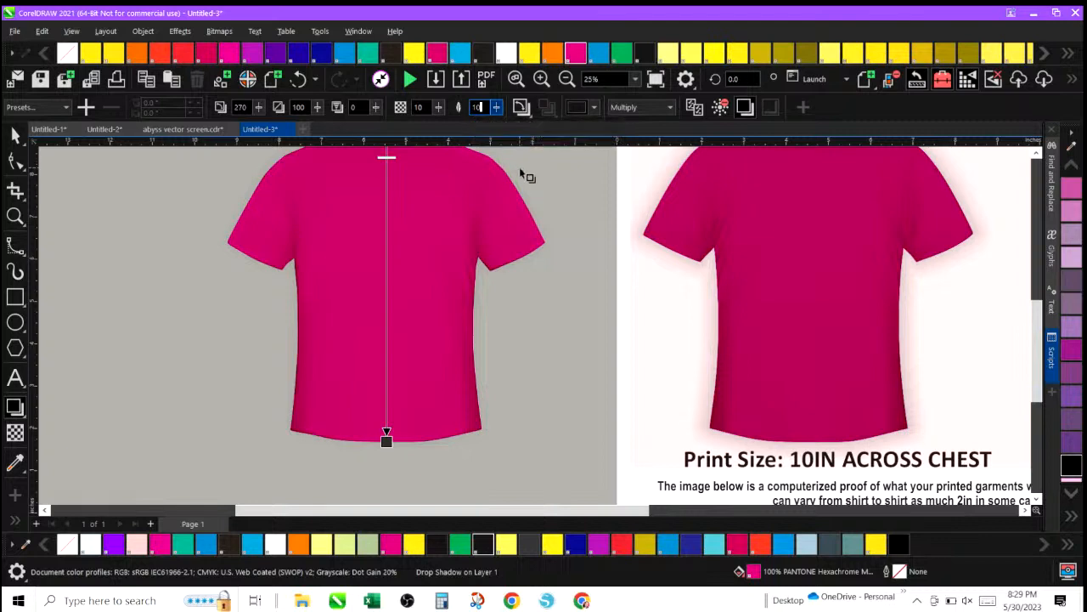
key(Return)
click(744, 108)
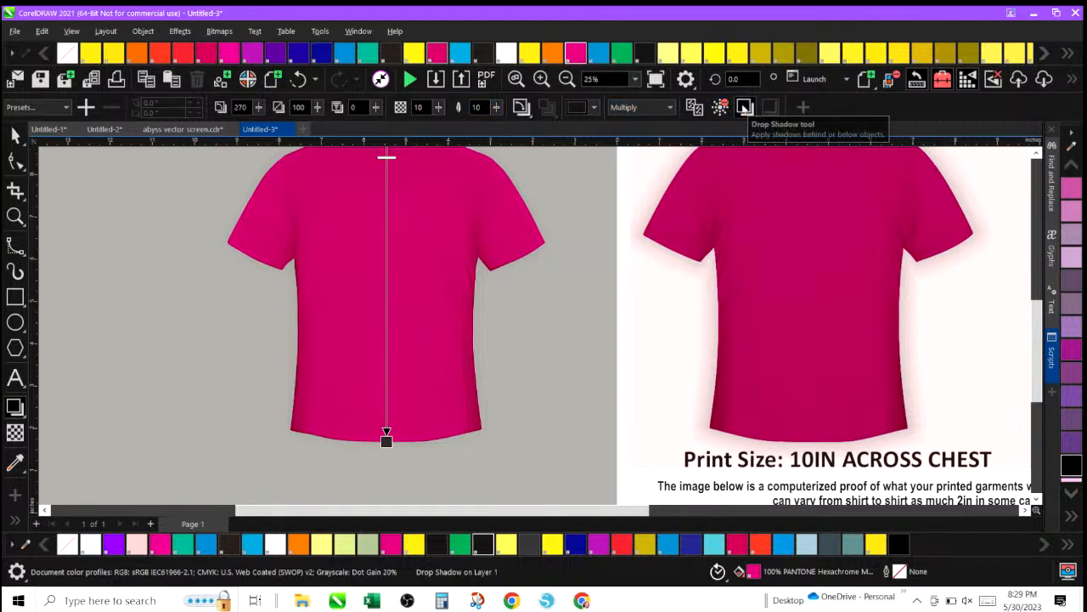
Fill the shirt mockup with dark blue, then undo that fill.
click(575, 544)
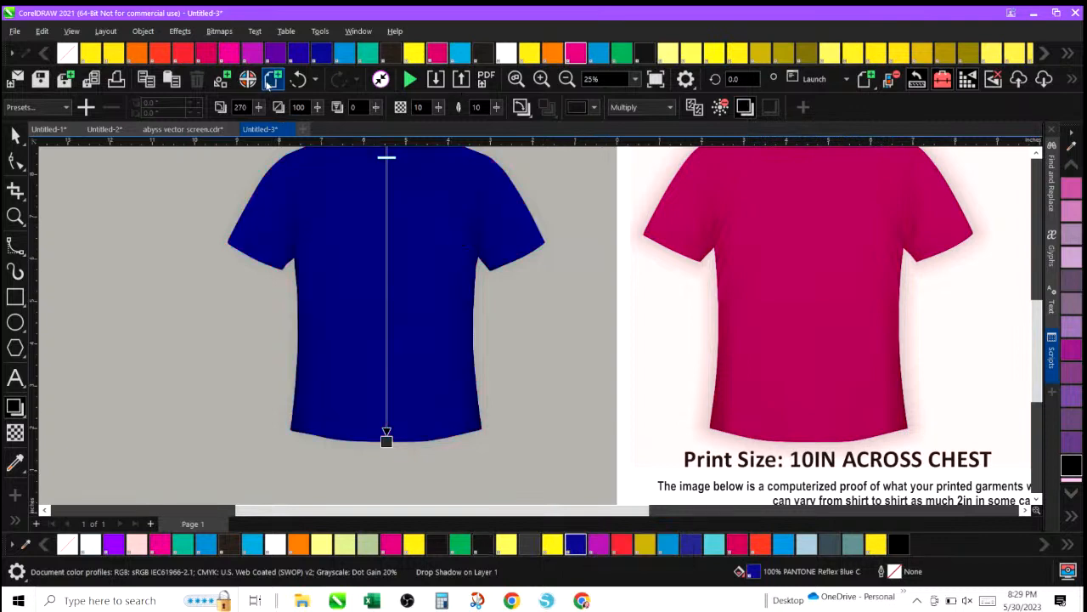
click(296, 79)
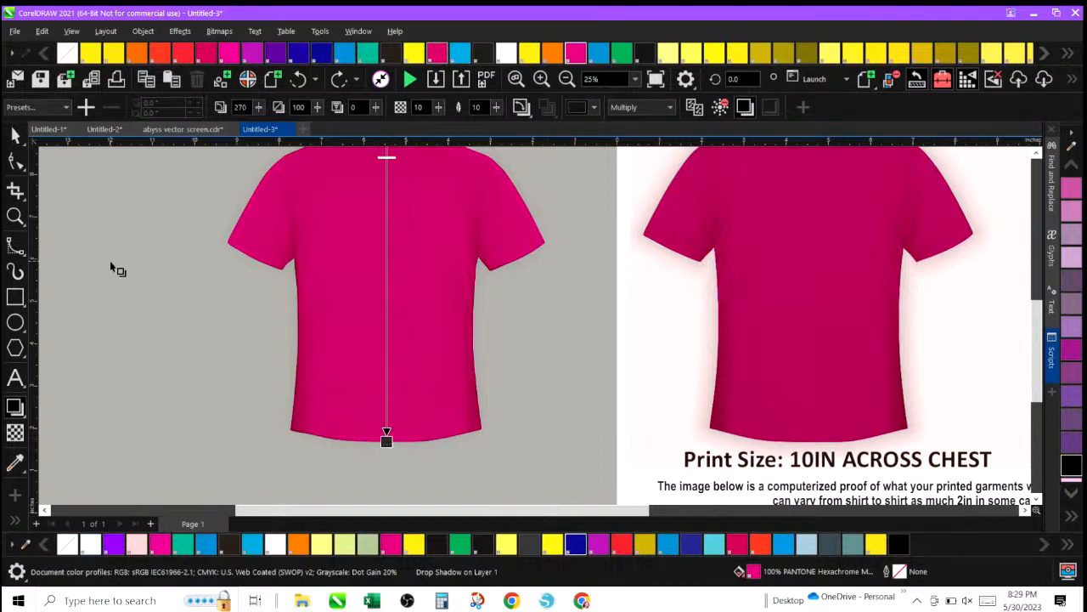
Break apart the selected shirt mockup objects.
click(15, 136)
double_click(16, 136)
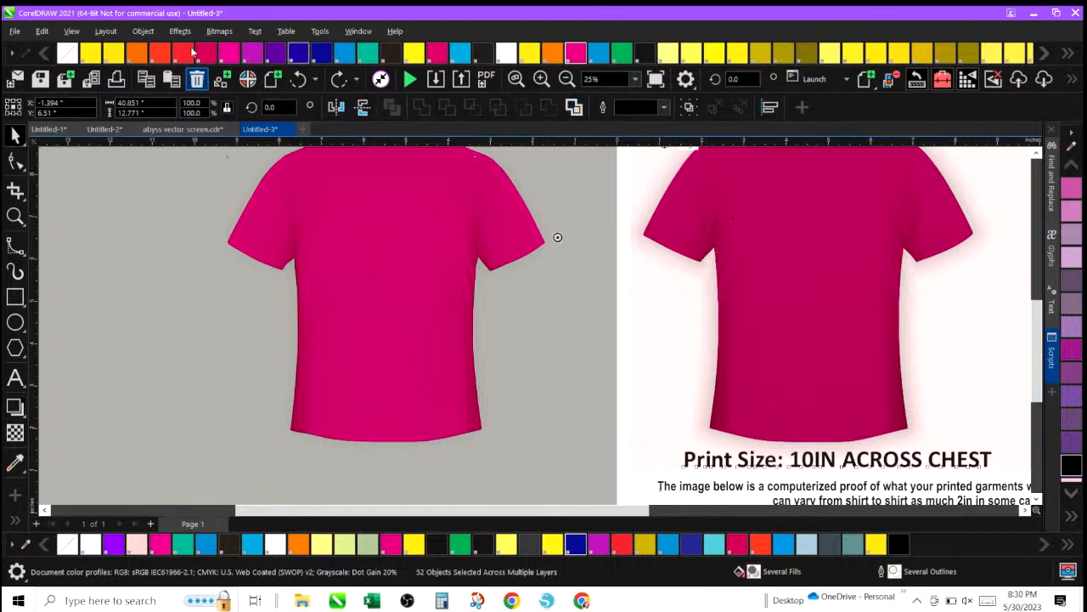
click(141, 32)
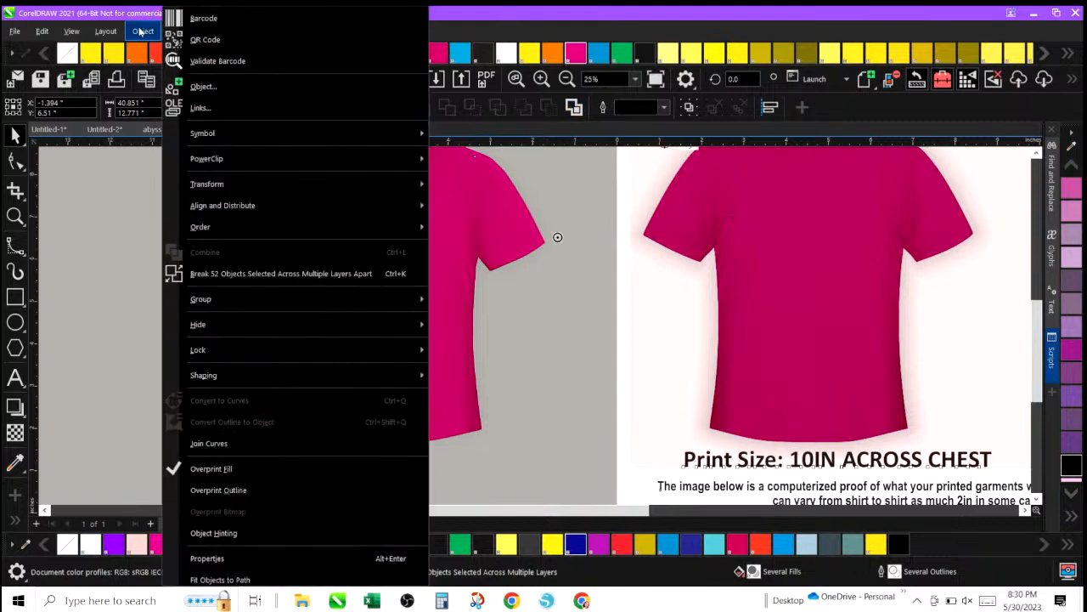
click(207, 274)
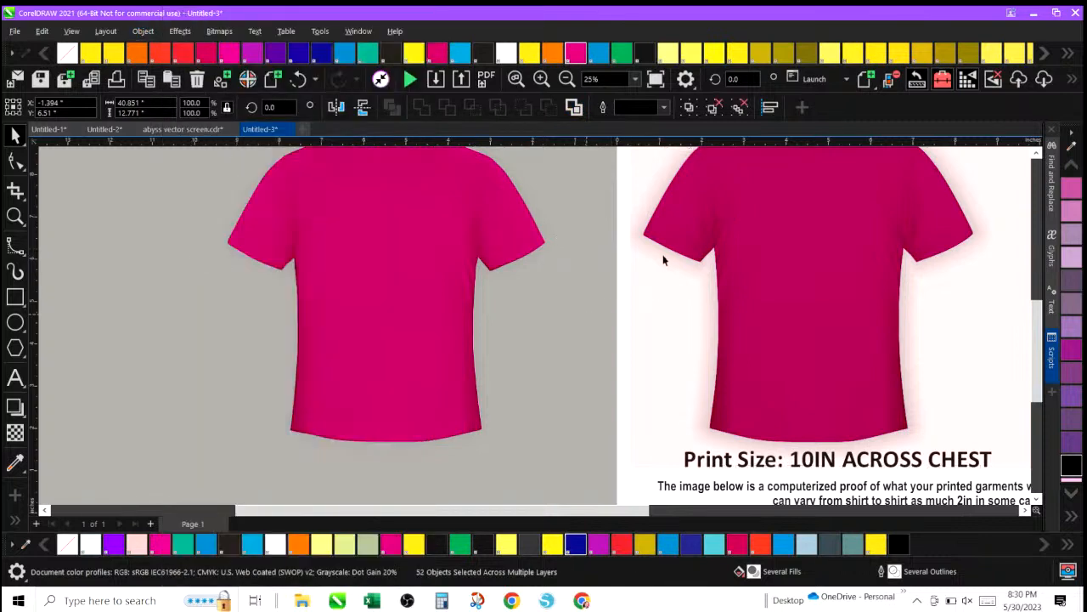
key(Escape)
click(713, 196)
drag(713, 194, 652, 204)
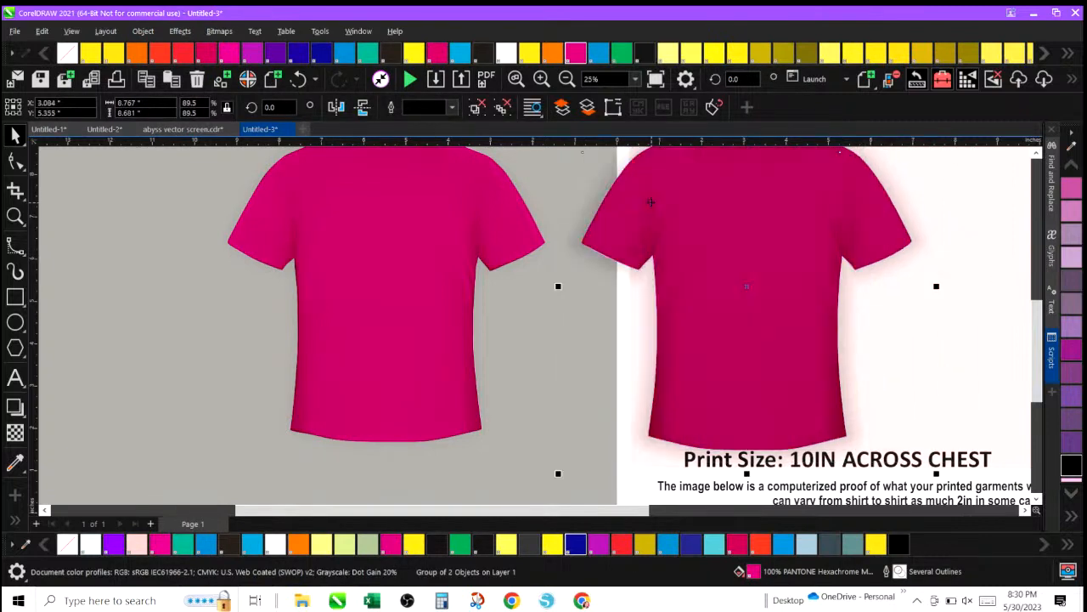
click(298, 79)
click(143, 33)
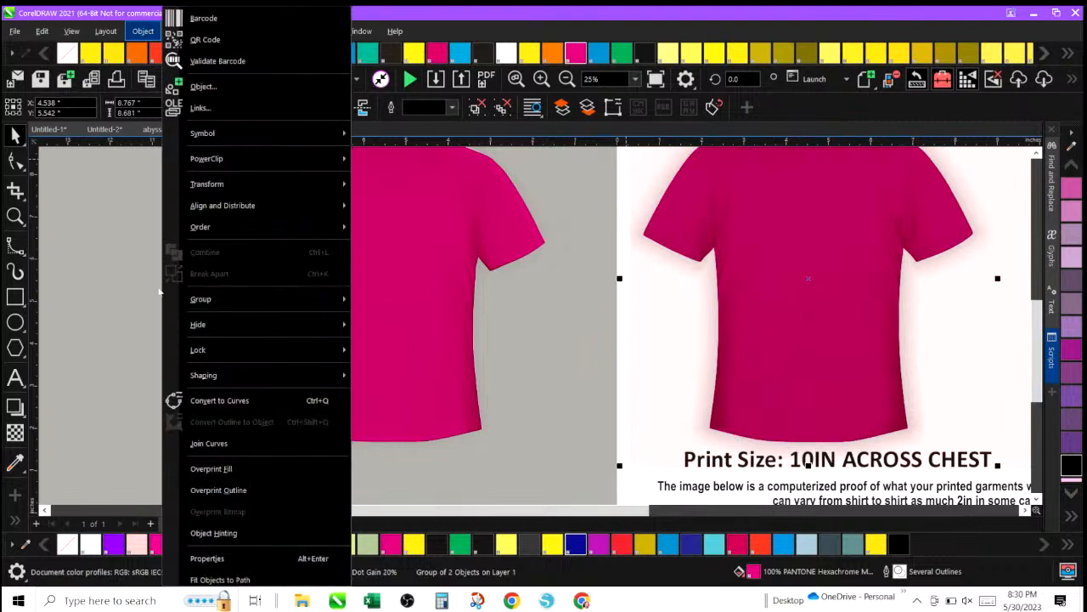
mouse_move(254, 299)
click(419, 333)
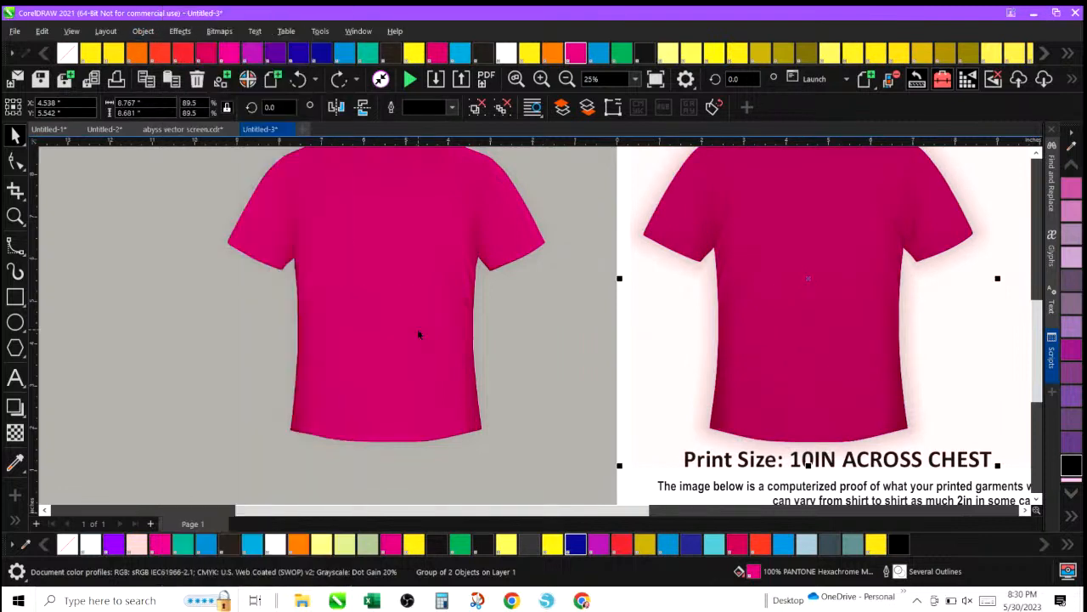
click(564, 343)
click(690, 200)
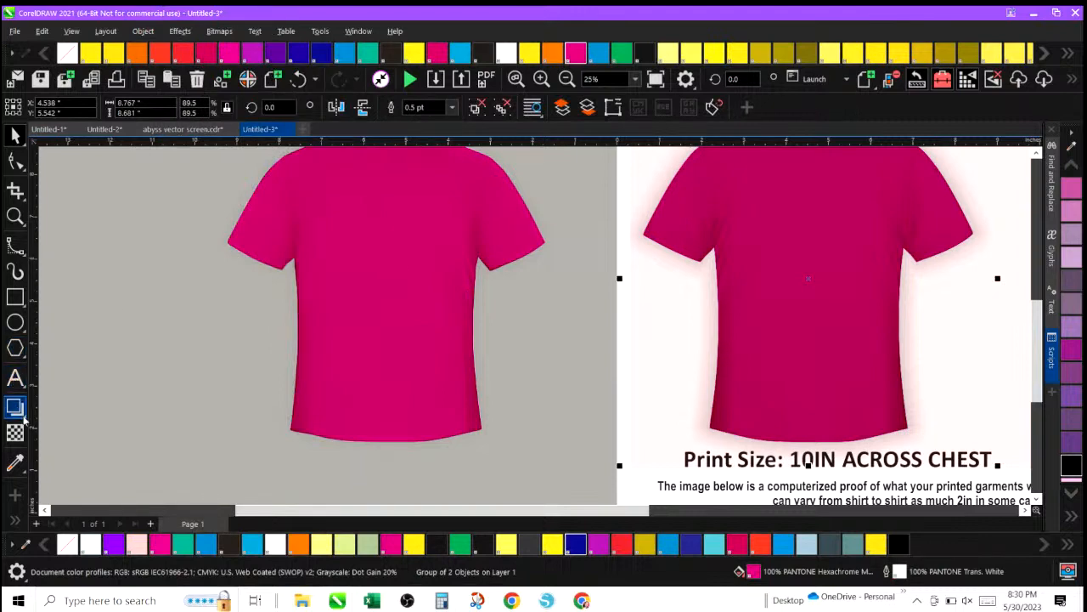
click(24, 413)
click(63, 409)
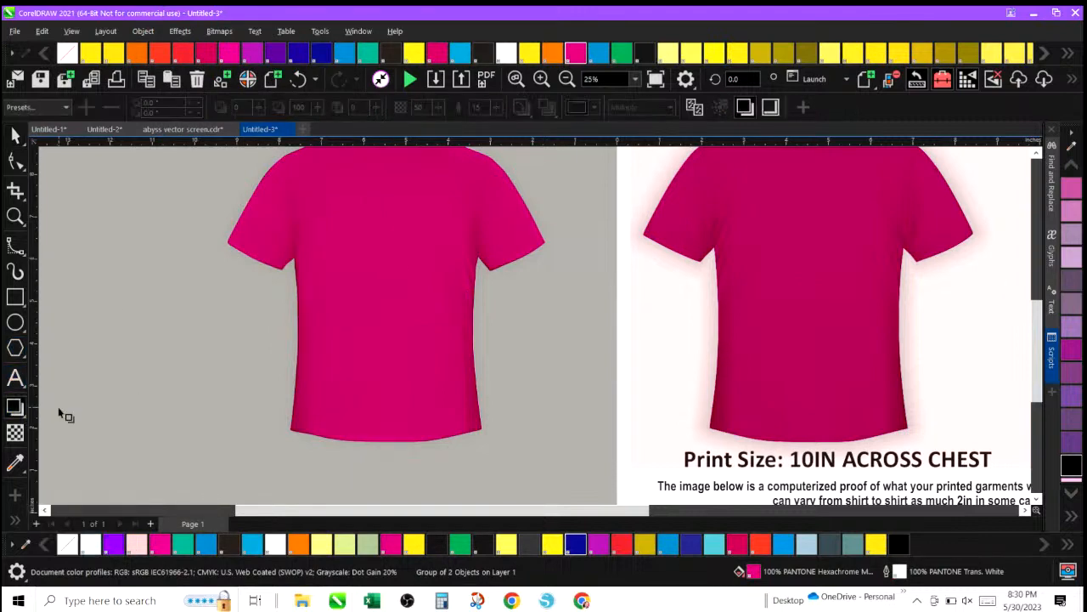
click(15, 134)
click(701, 208)
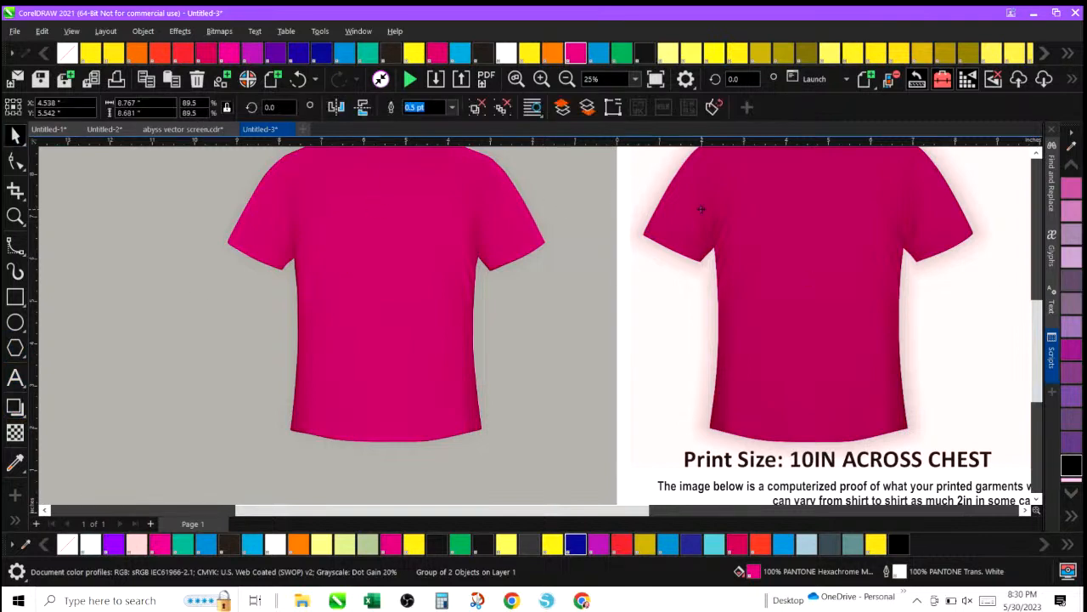
drag(701, 209, 637, 225)
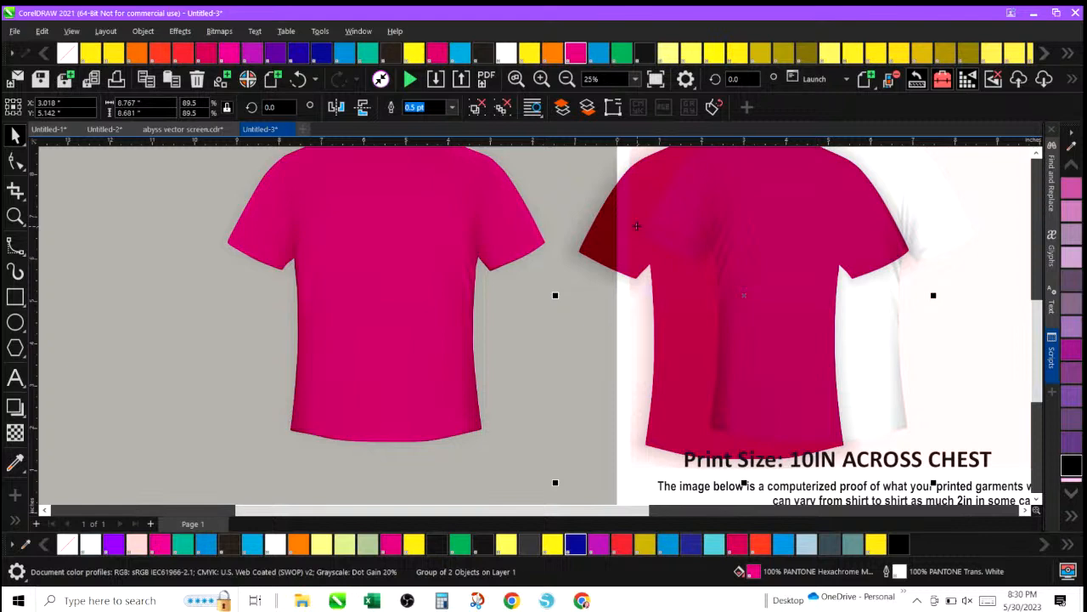
click(299, 79)
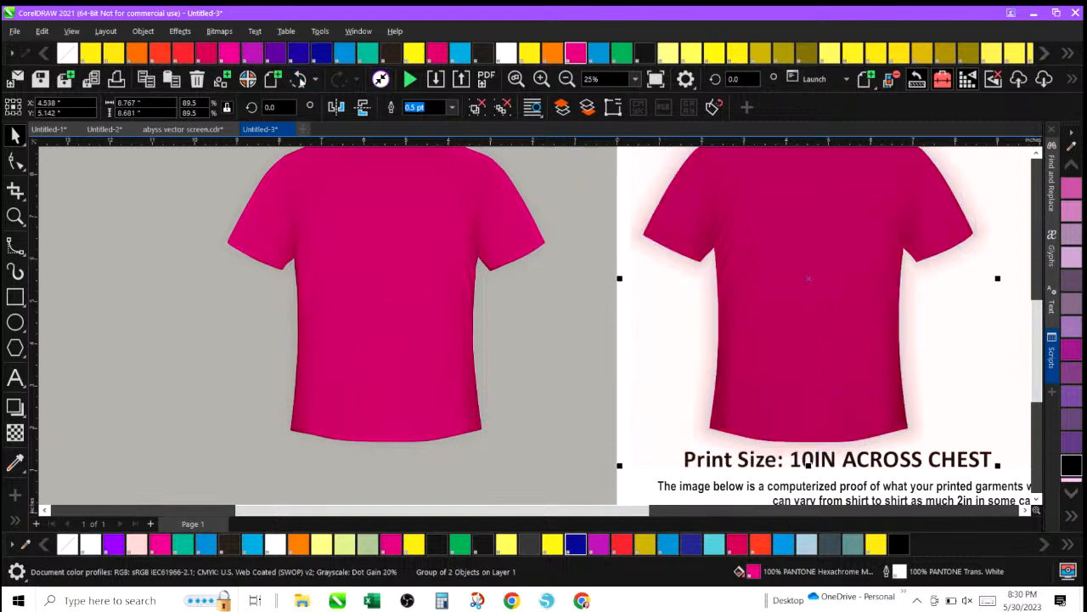
click(25, 417)
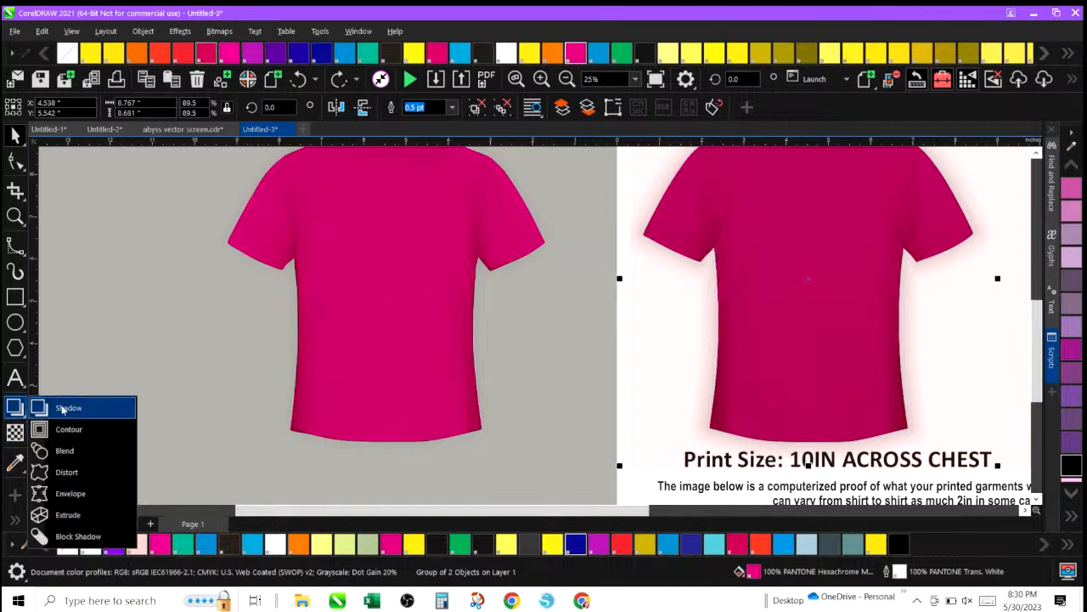
click(59, 407)
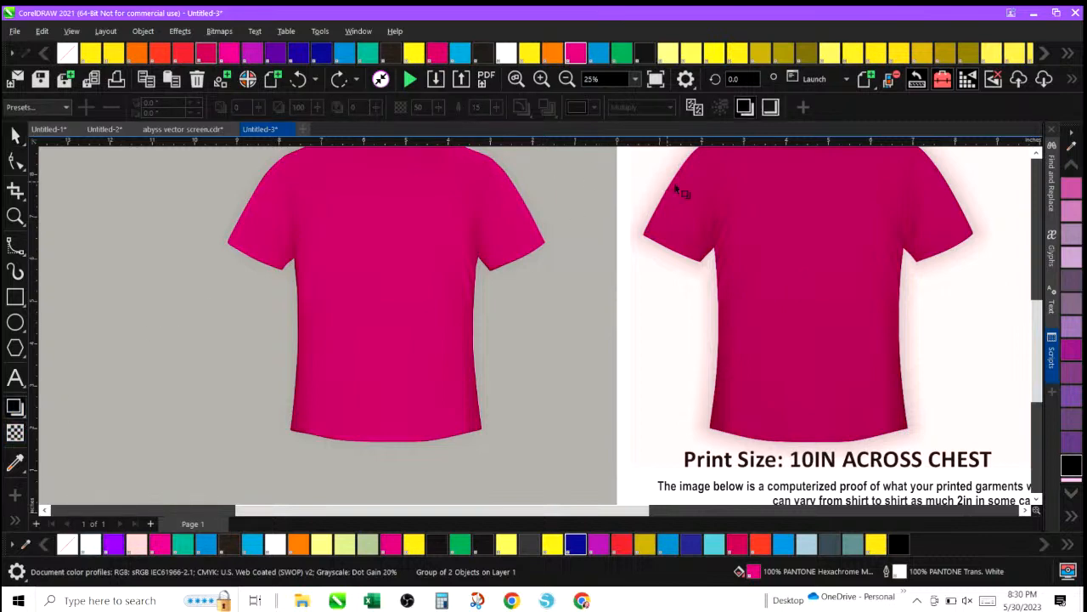
click(566, 79)
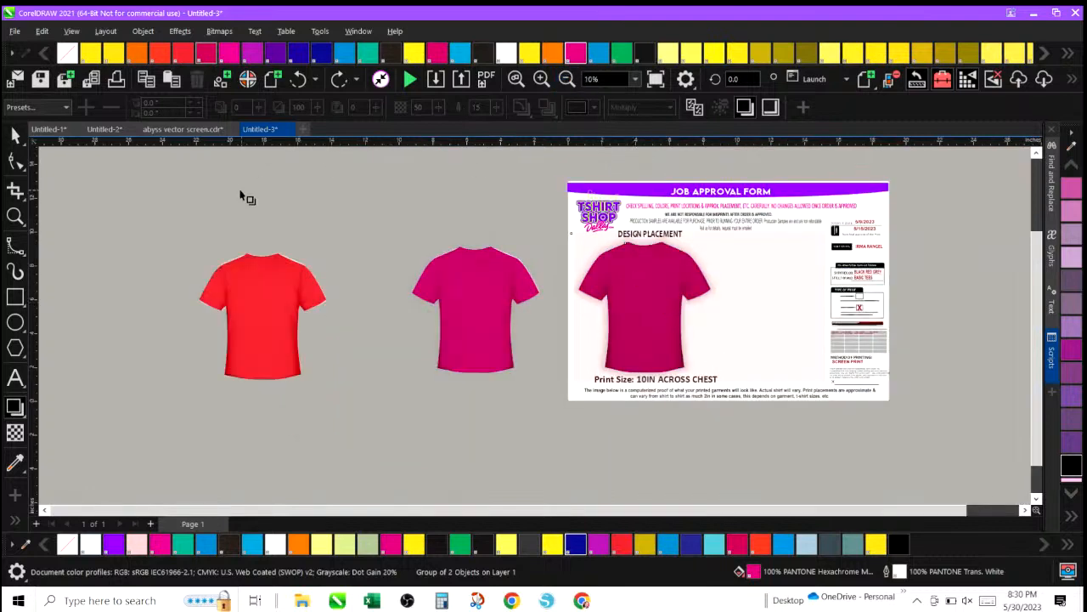
click(16, 136)
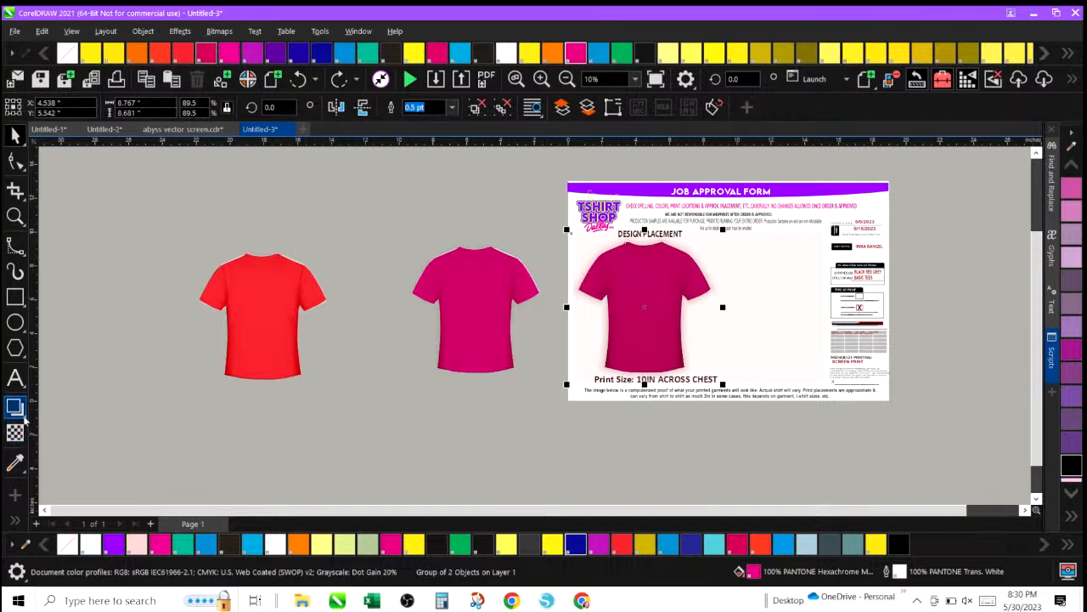
click(24, 414)
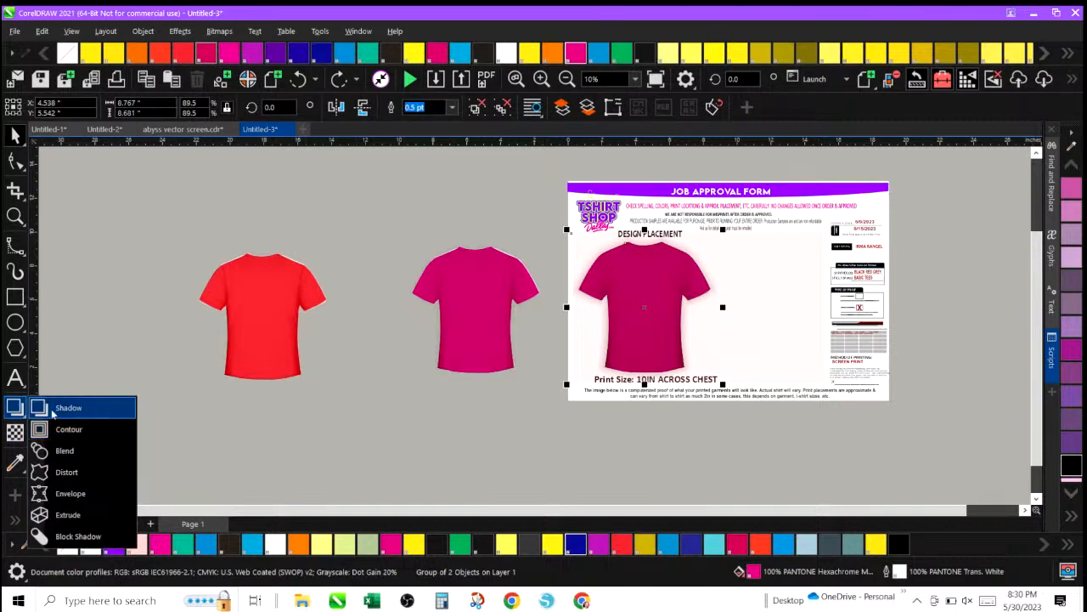
click(53, 408)
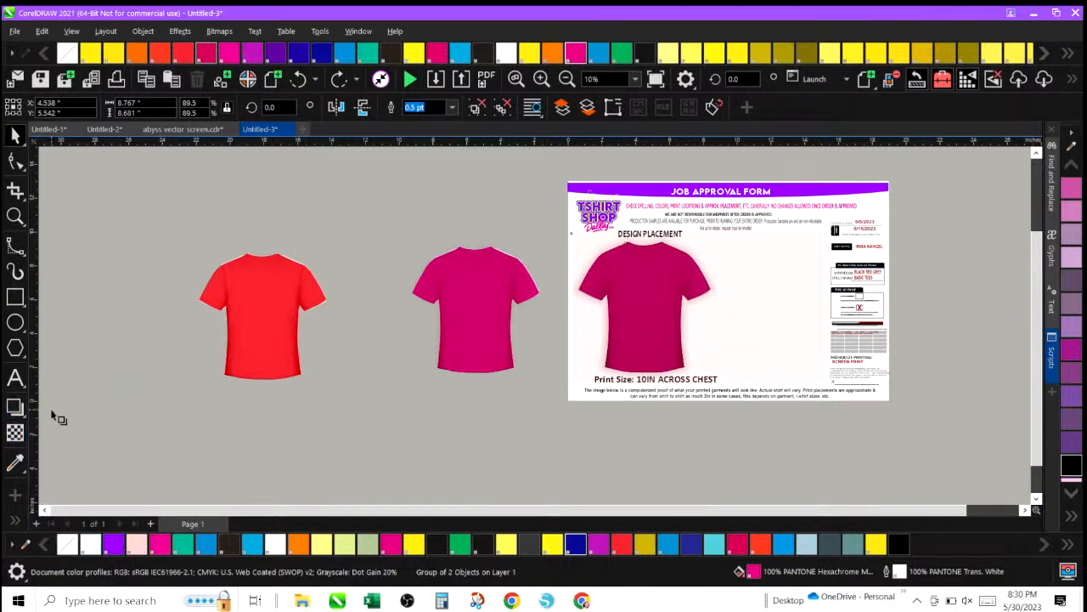
click(14, 136)
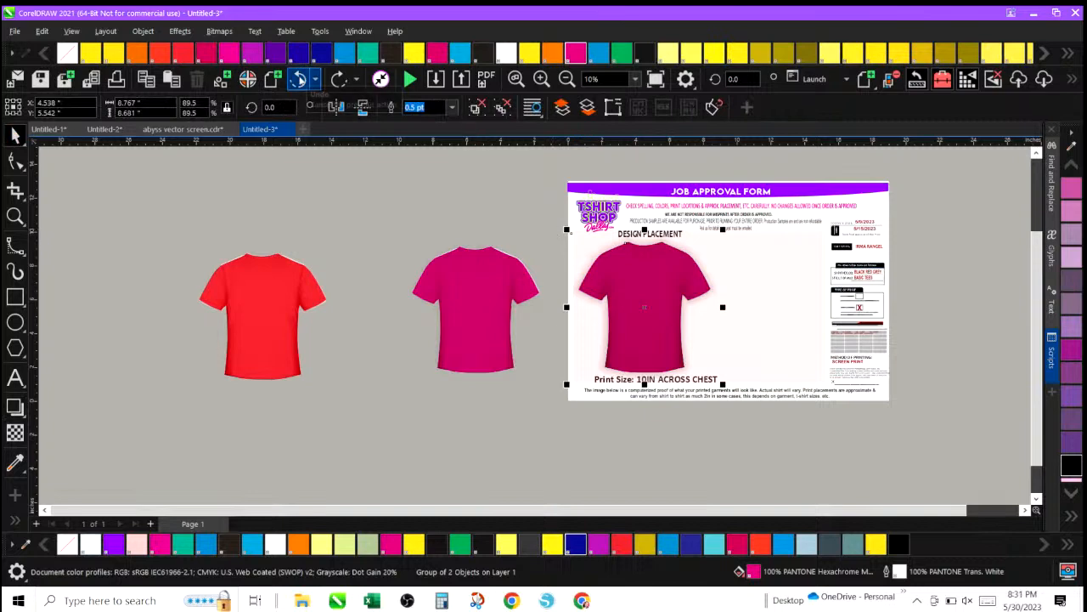
Undo the last three actions.
click(299, 79)
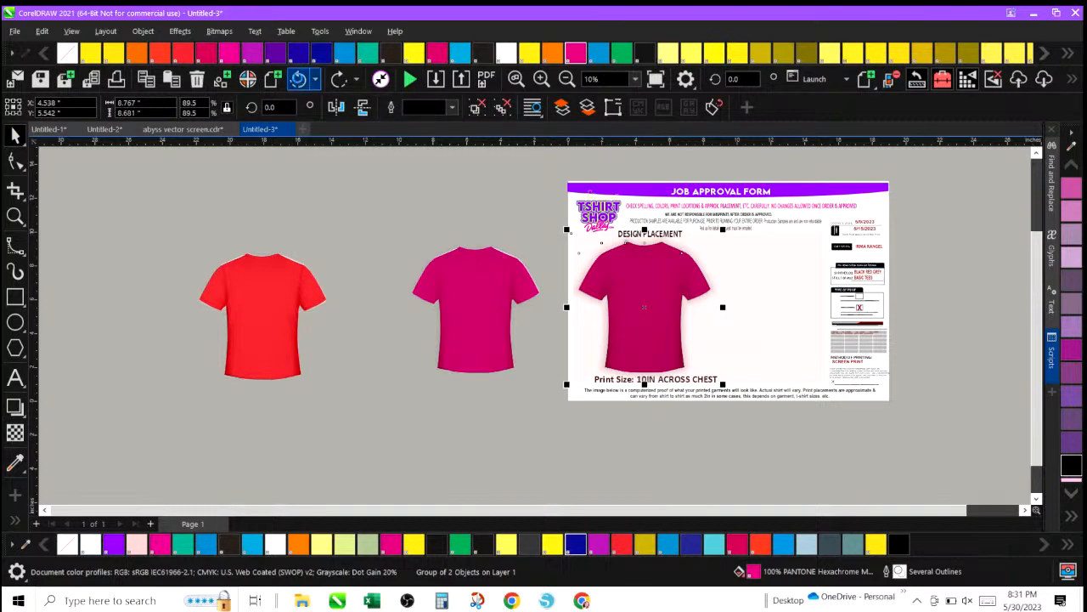
click(299, 79)
click(299, 79)
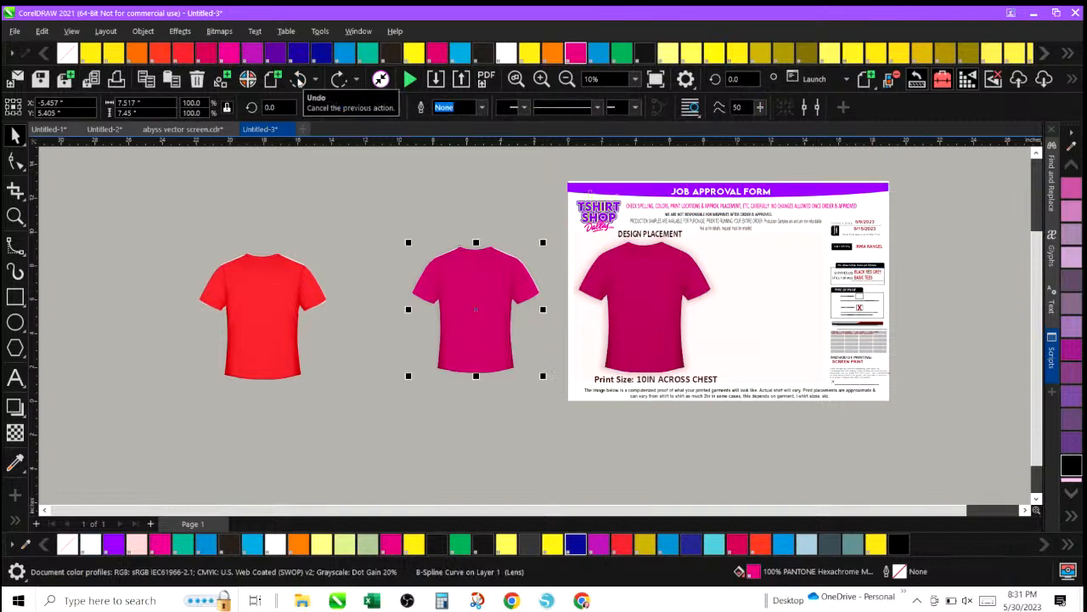
click(644, 289)
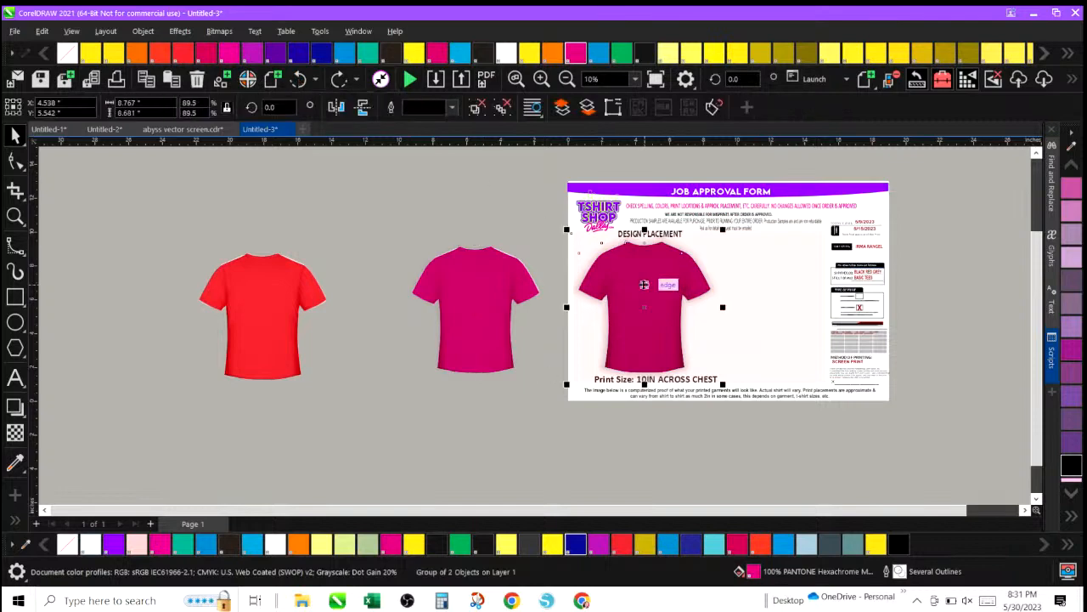
drag(644, 289, 701, 291)
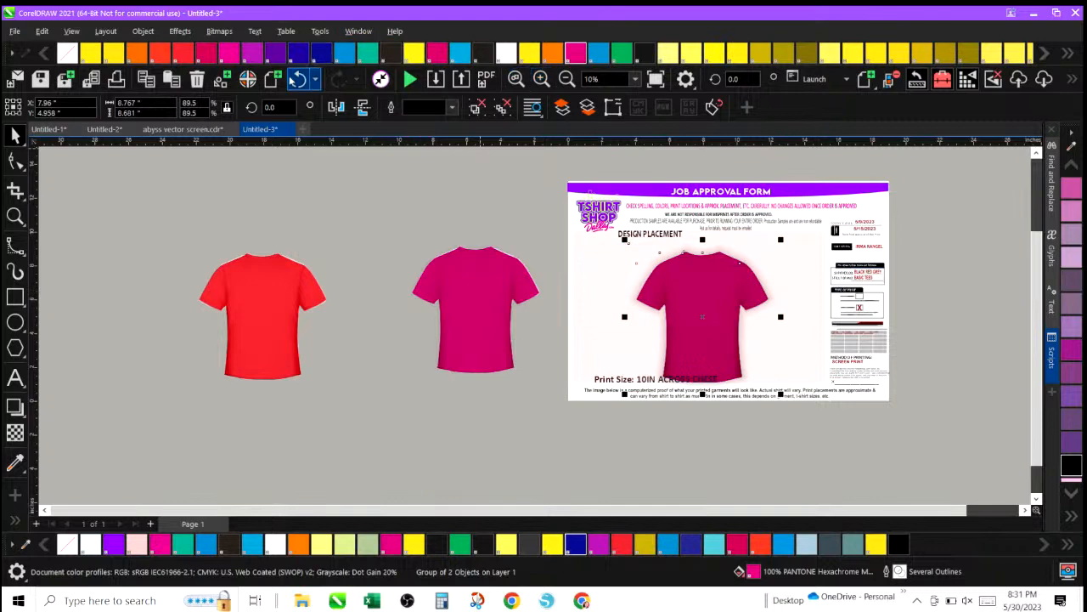
click(299, 79)
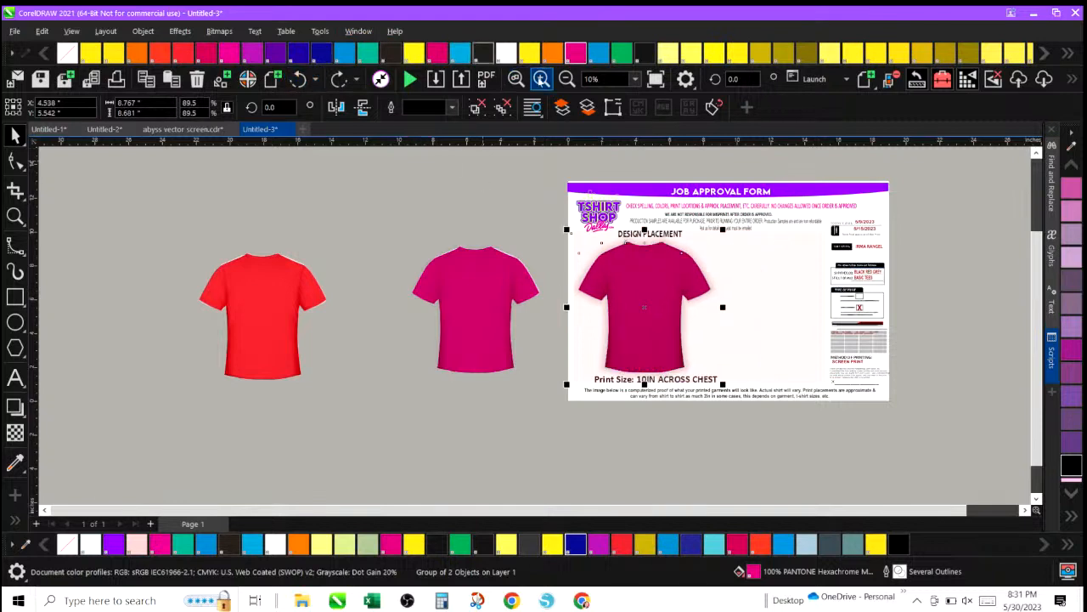
Group the three parts of the middle magenta shirt into one object.
click(542, 79)
scroll(563, 295, down, 2)
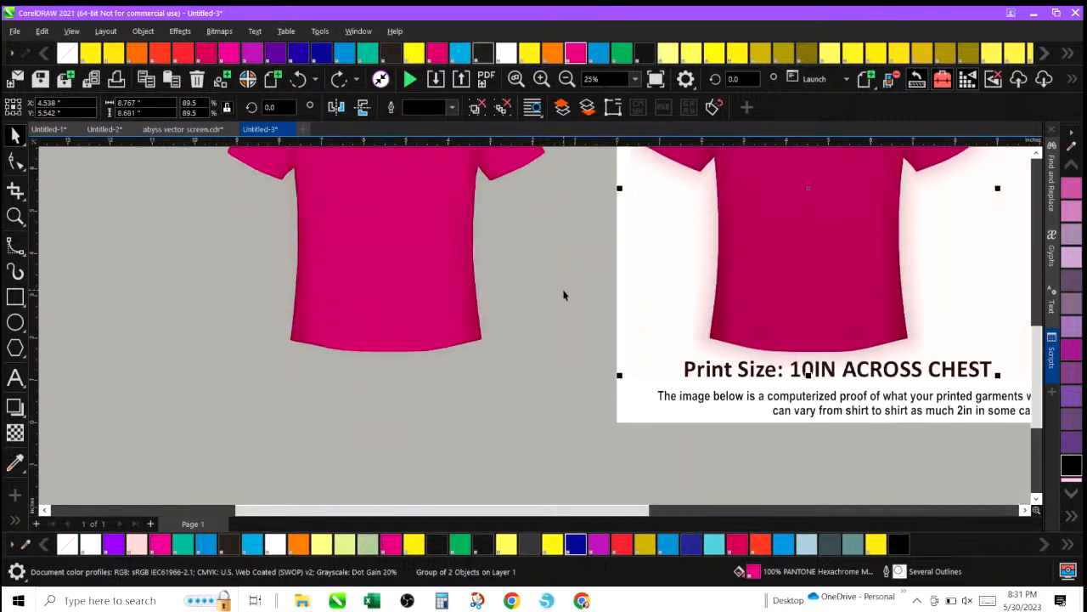
scroll(563, 295, up, 3)
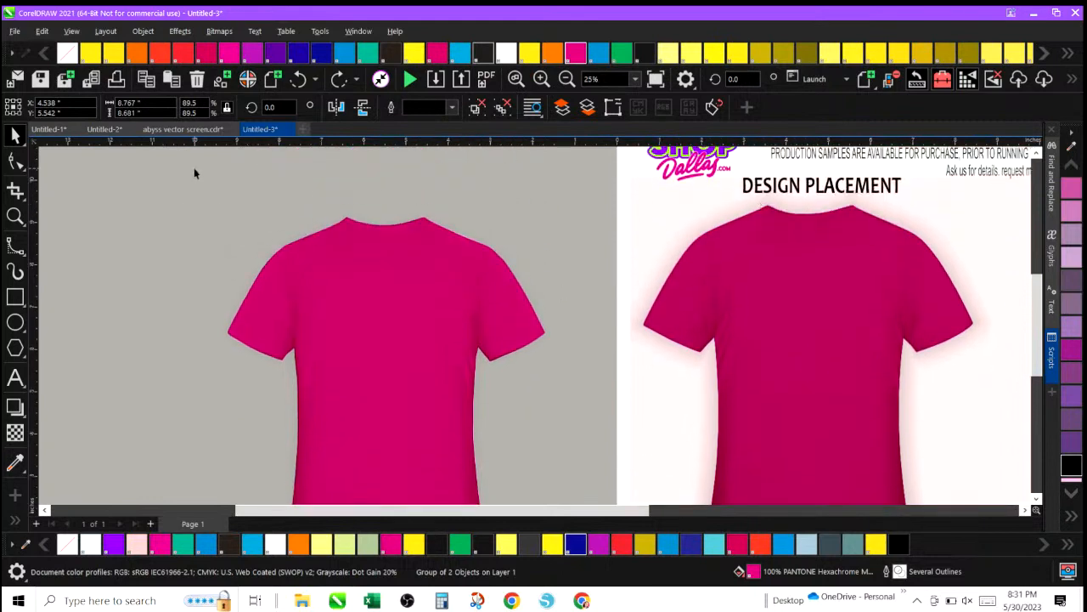
drag(195, 170, 585, 466)
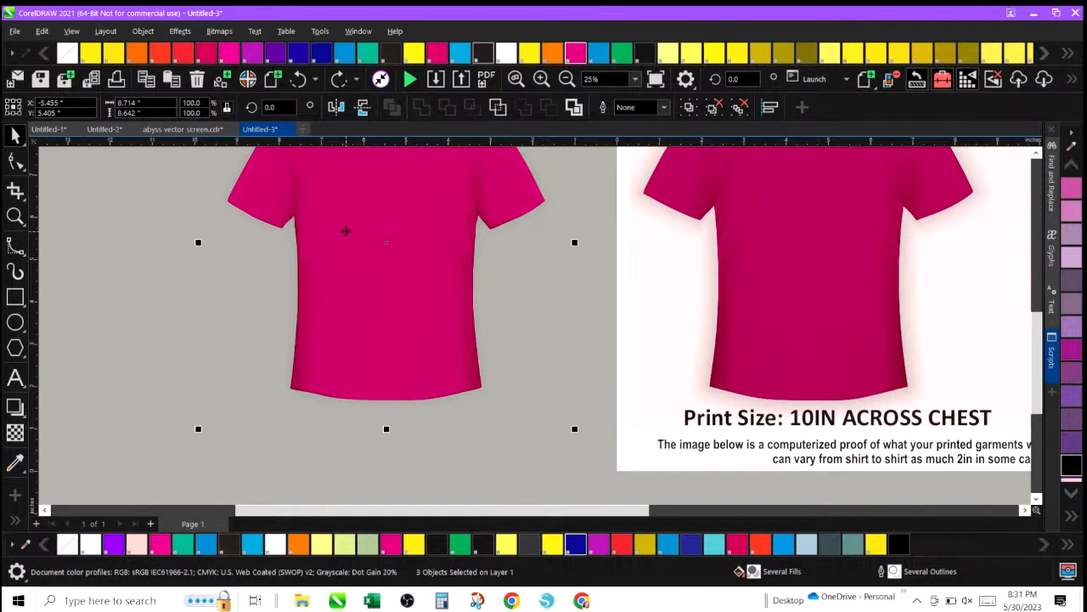
key(ctrl+g)
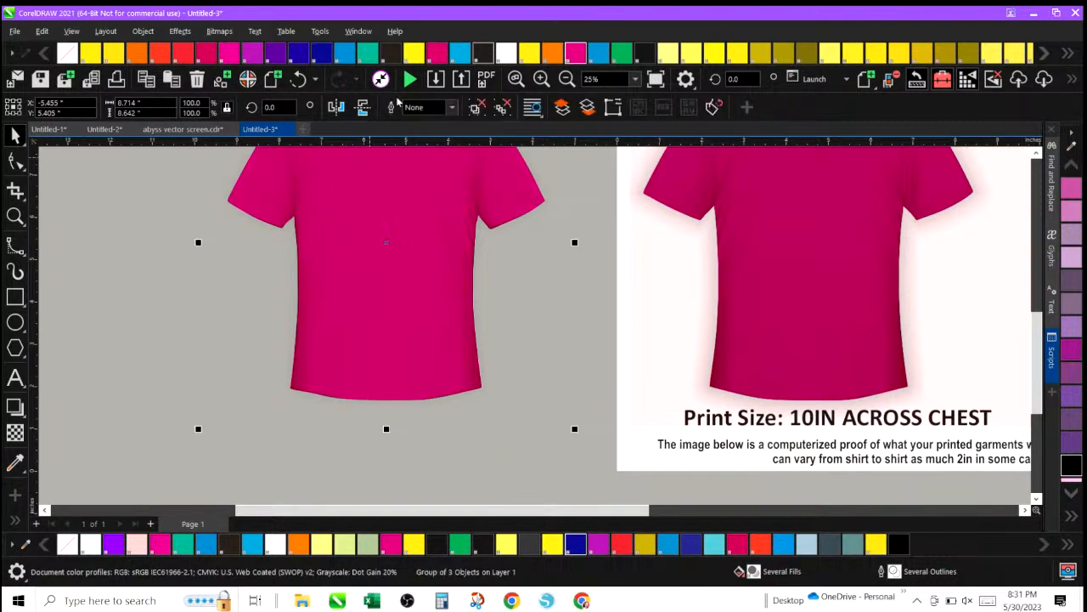
Delete the red shirt from the canvas.
click(566, 79)
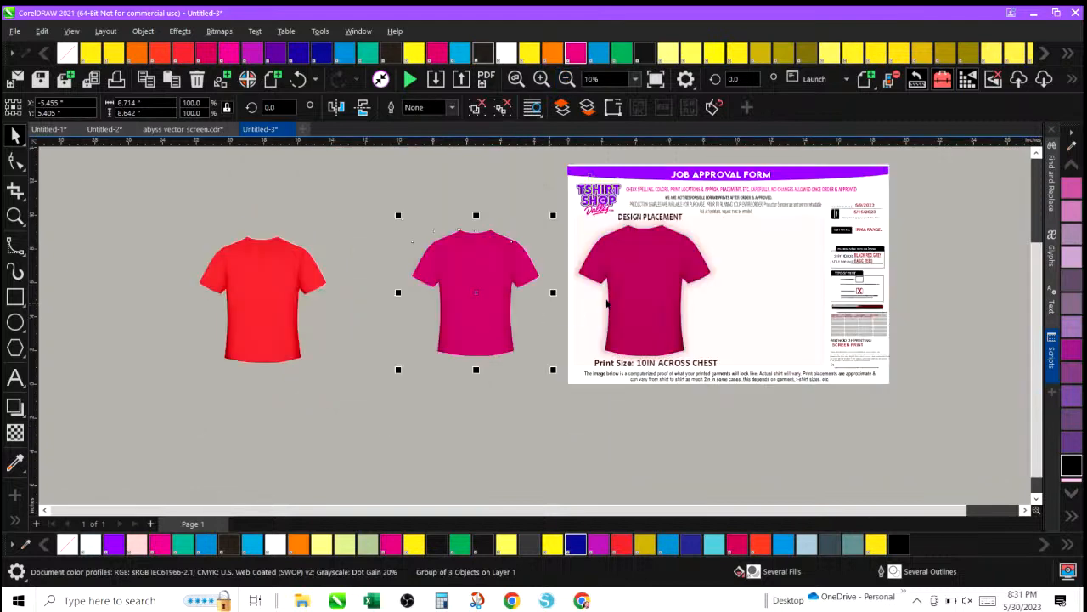
click(633, 289)
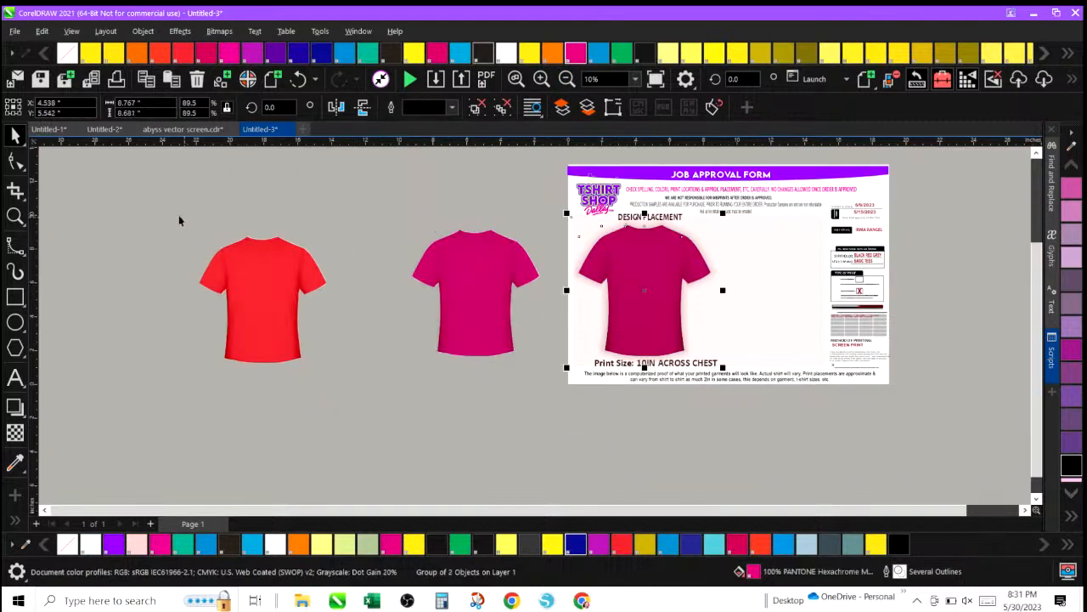
mouse_move(177, 214)
mouse_down()
mouse_move(209, 232)
mouse_move(358, 429)
mouse_up()
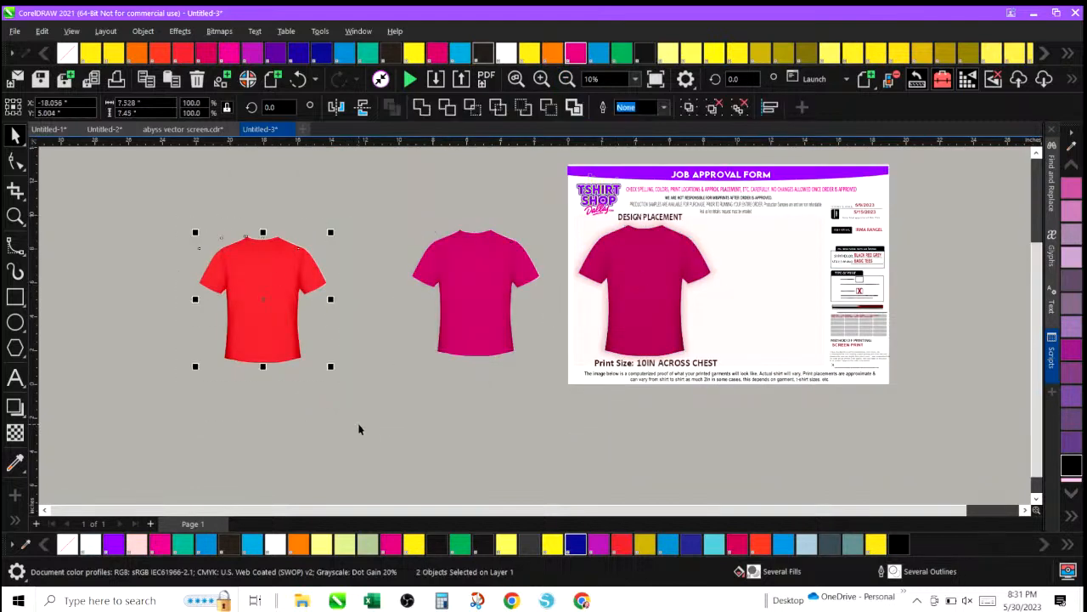
key(Delete)
Move the job form's shadowed shirt mockup out onto the canvas and stack the grouped magenta shirt over it.
click(655, 273)
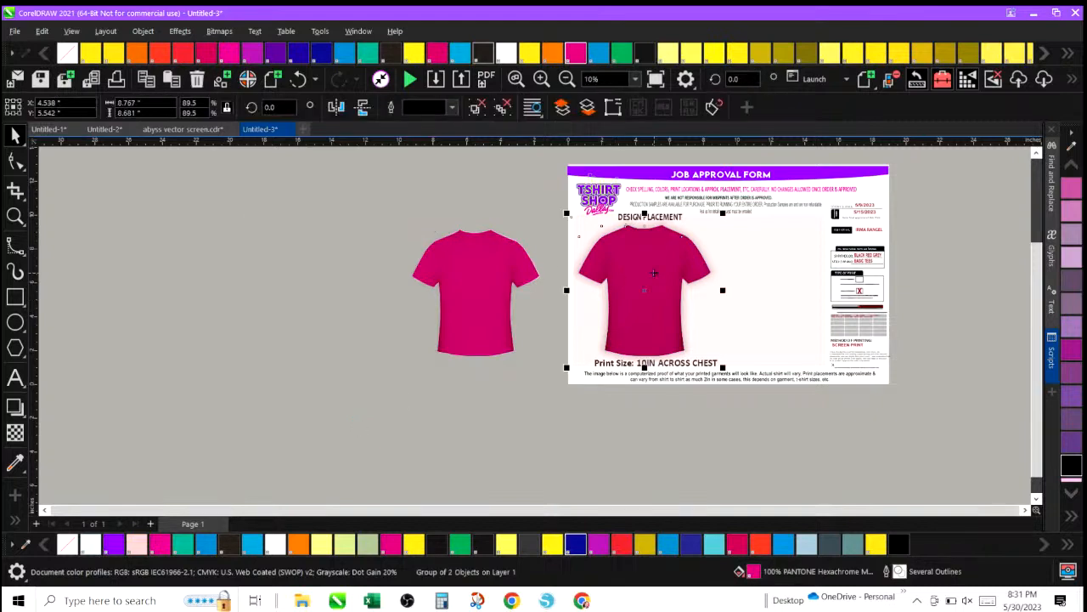
drag(654, 272, 328, 269)
click(511, 279)
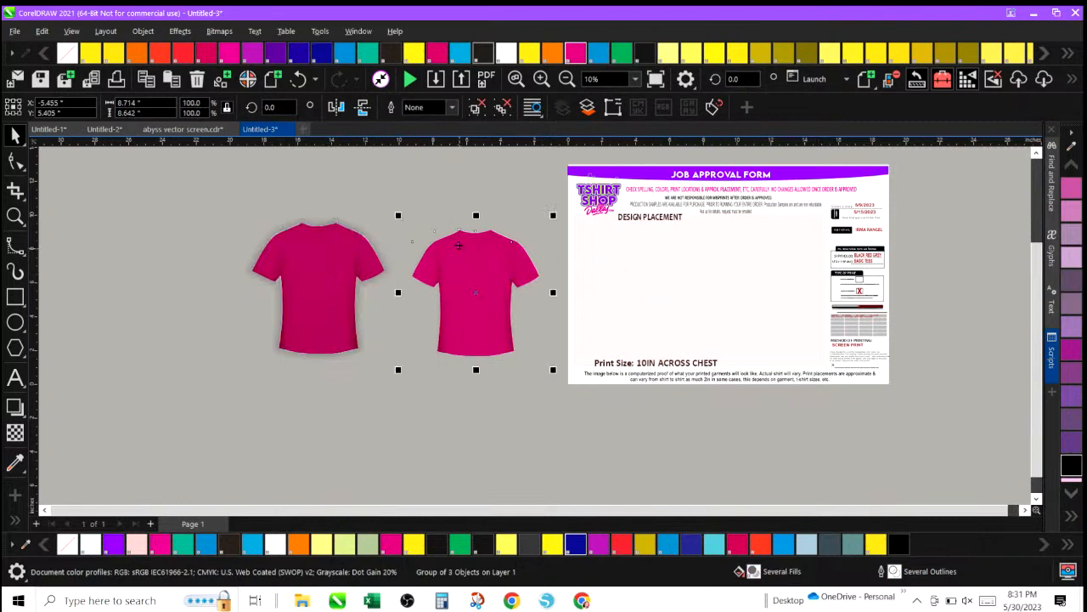
drag(458, 246, 301, 239)
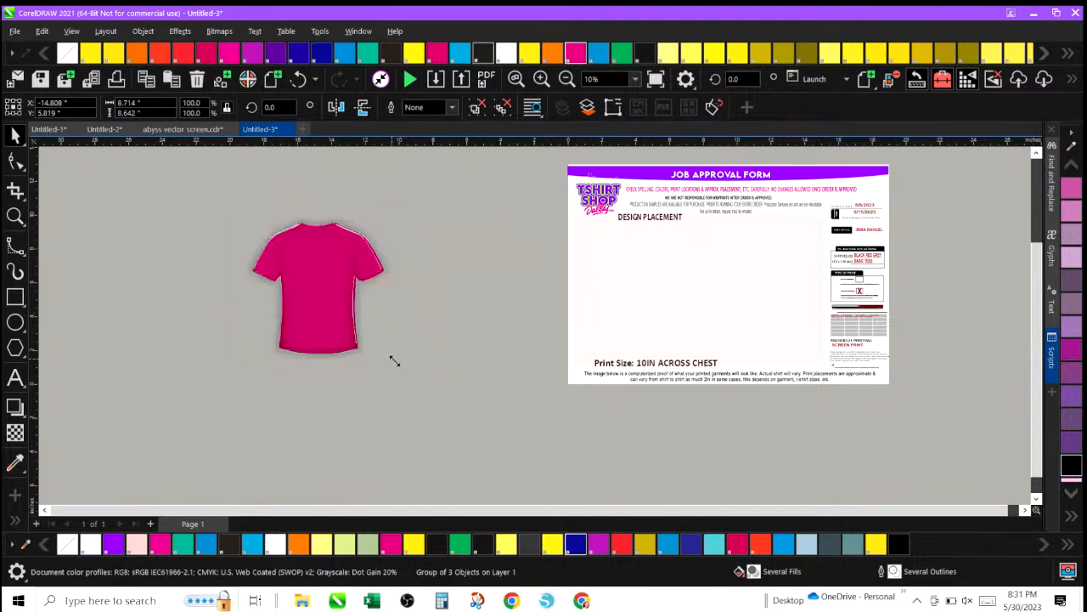
Scale the grouped shirt to about 104%, place it beside the shadowed shirt, and select both shirts.
drag(392, 360, 401, 364)
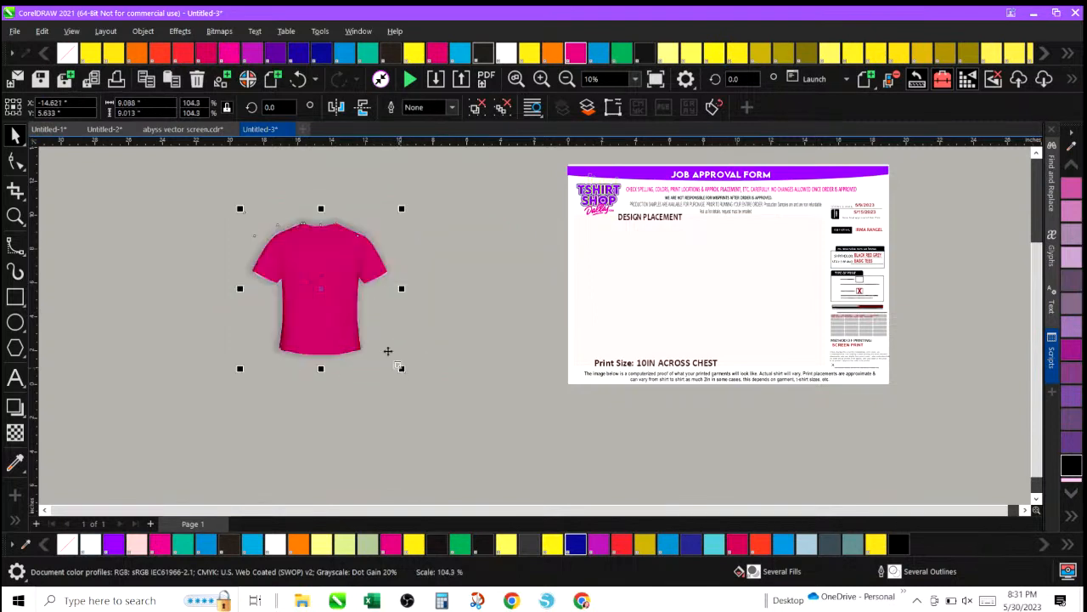
drag(333, 311, 469, 311)
drag(226, 195, 550, 417)
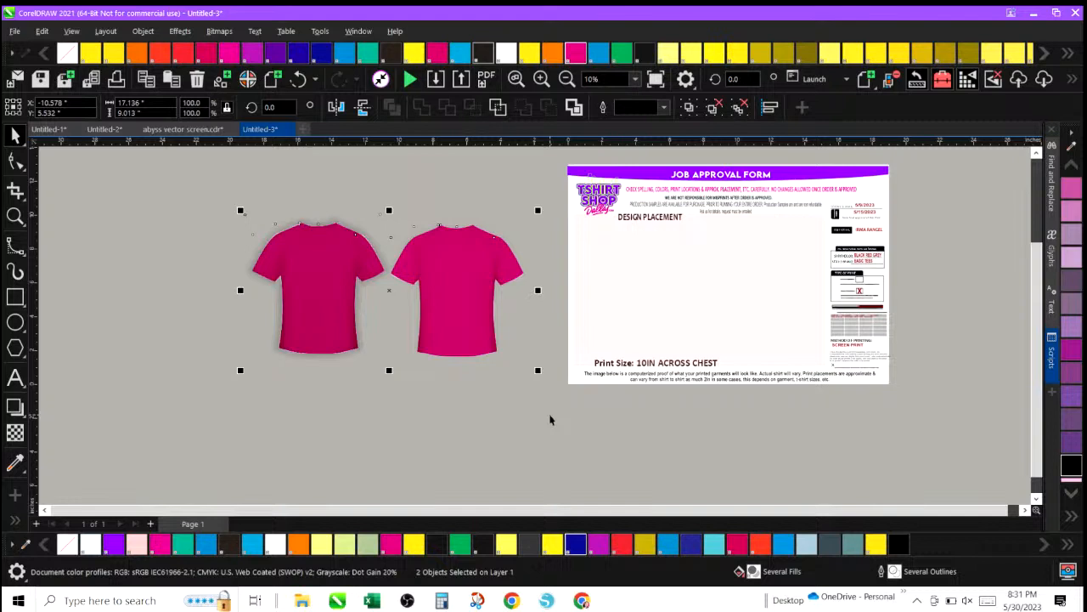
Align the two selected shirts along their top edges.
click(142, 32)
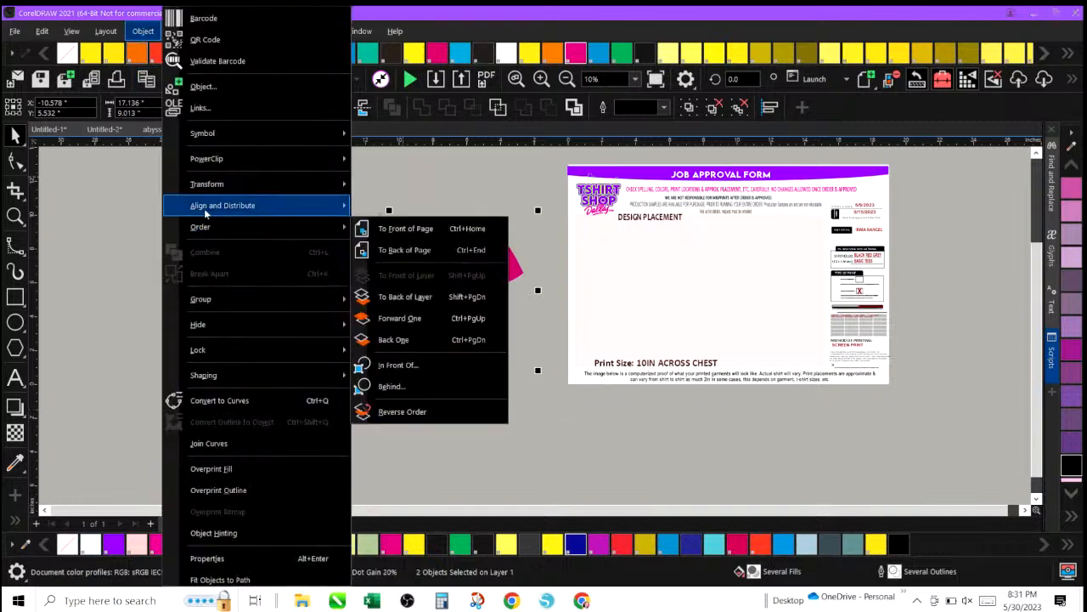
mouse_move(204, 207)
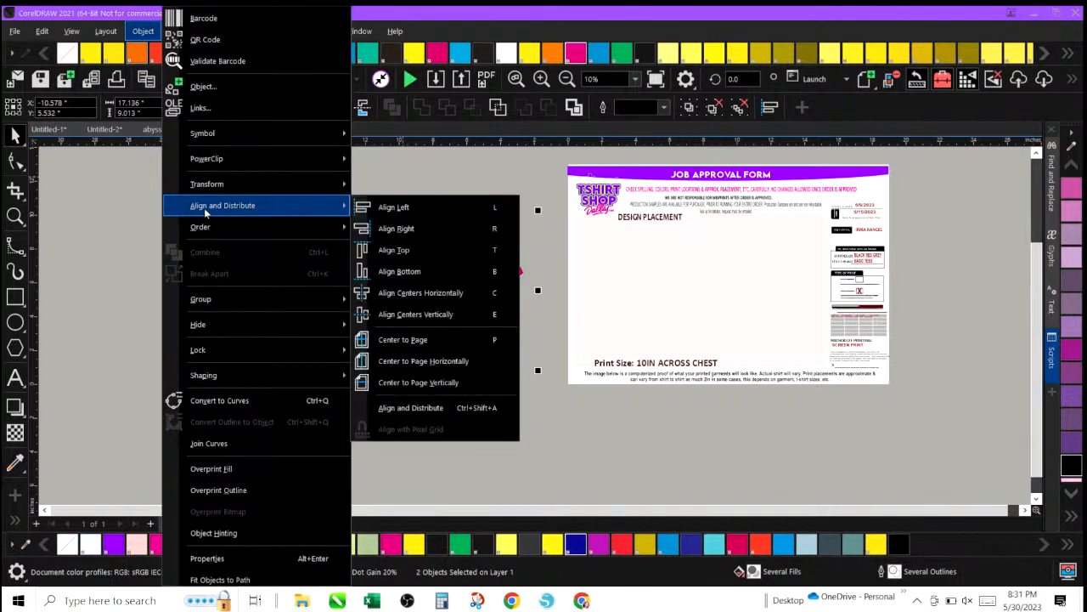
click(410, 250)
click(187, 291)
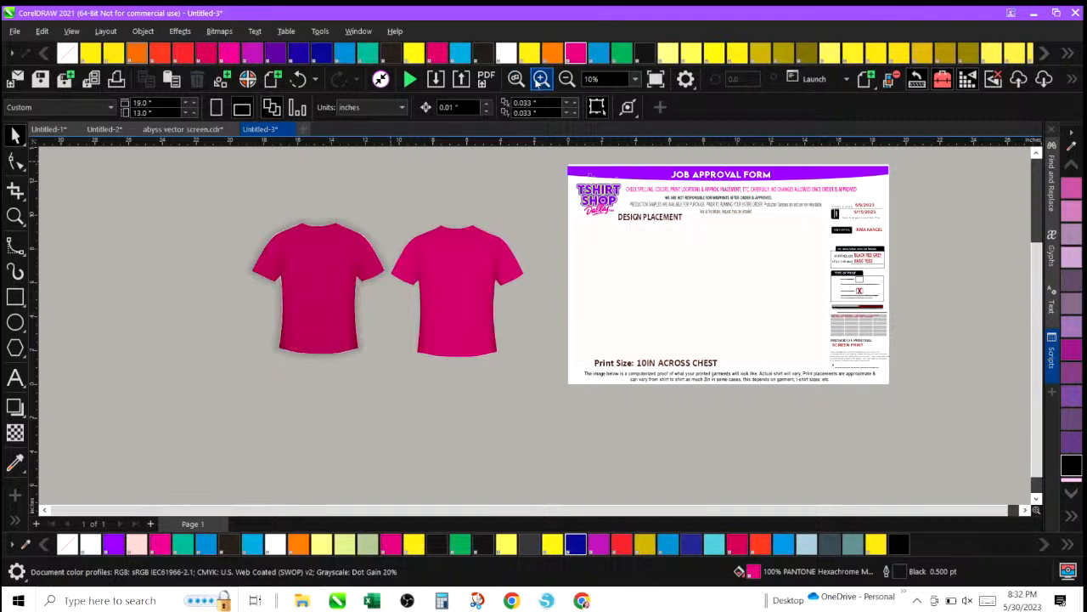
Zoom in to compare the two shirts' alignment, size and shading side by side.
click(540, 79)
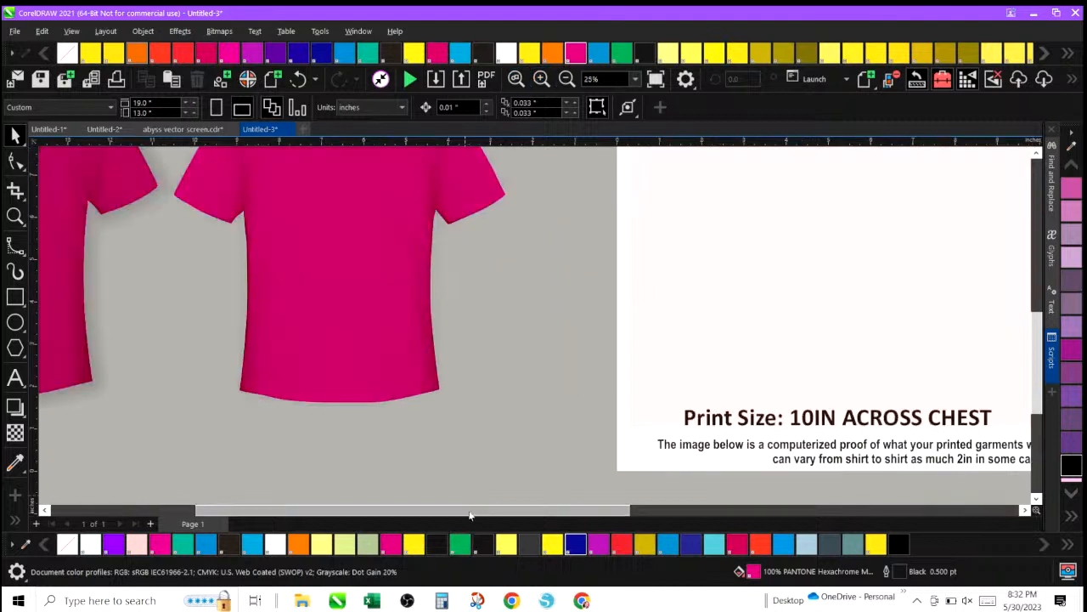
drag(469, 510, 334, 486)
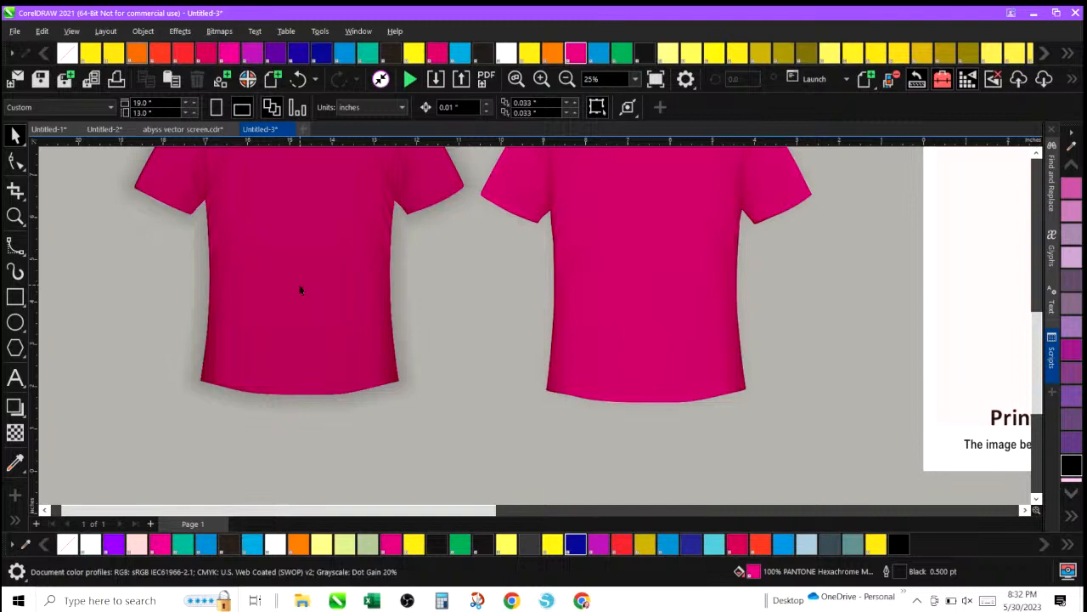
click(768, 199)
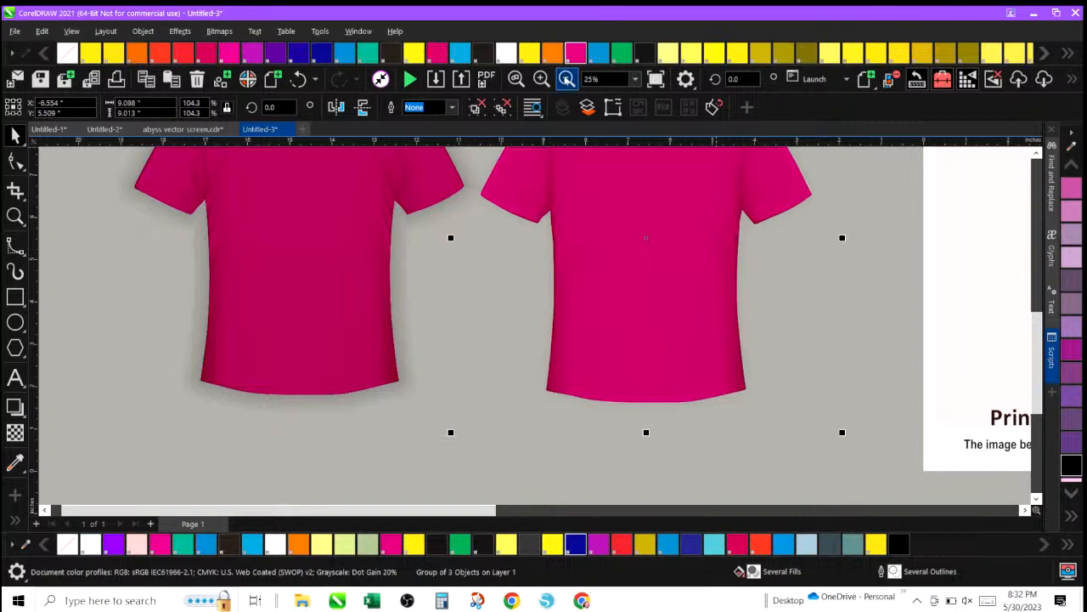
click(566, 78)
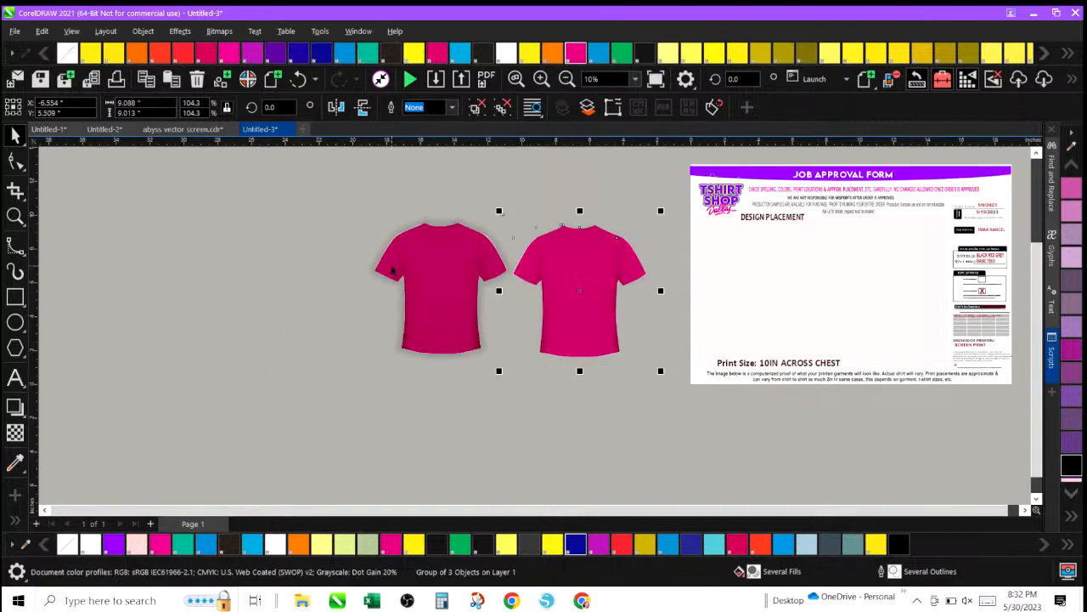
click(414, 266)
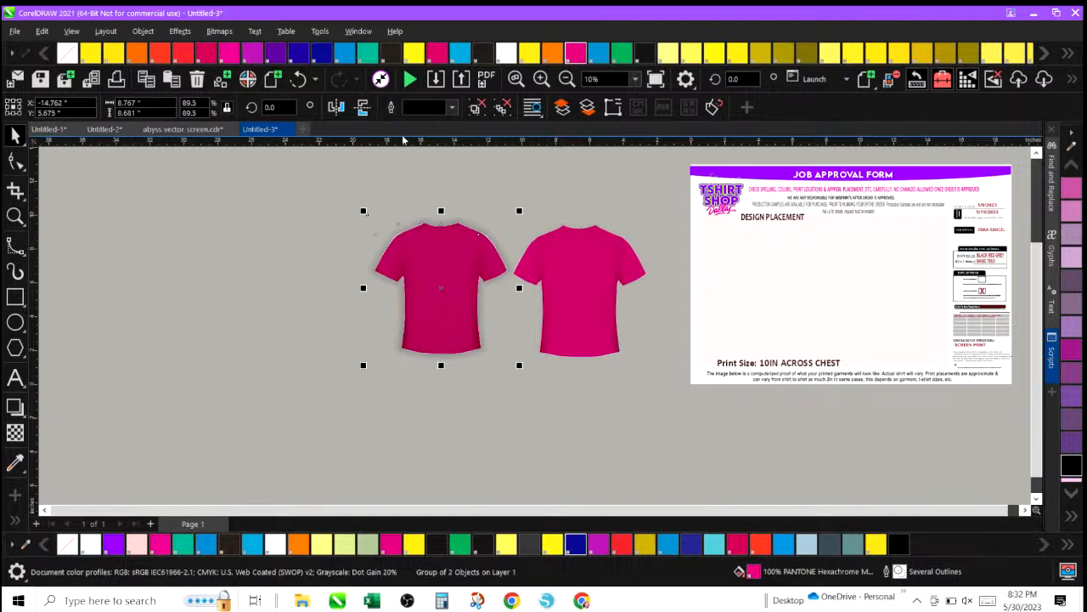
click(520, 79)
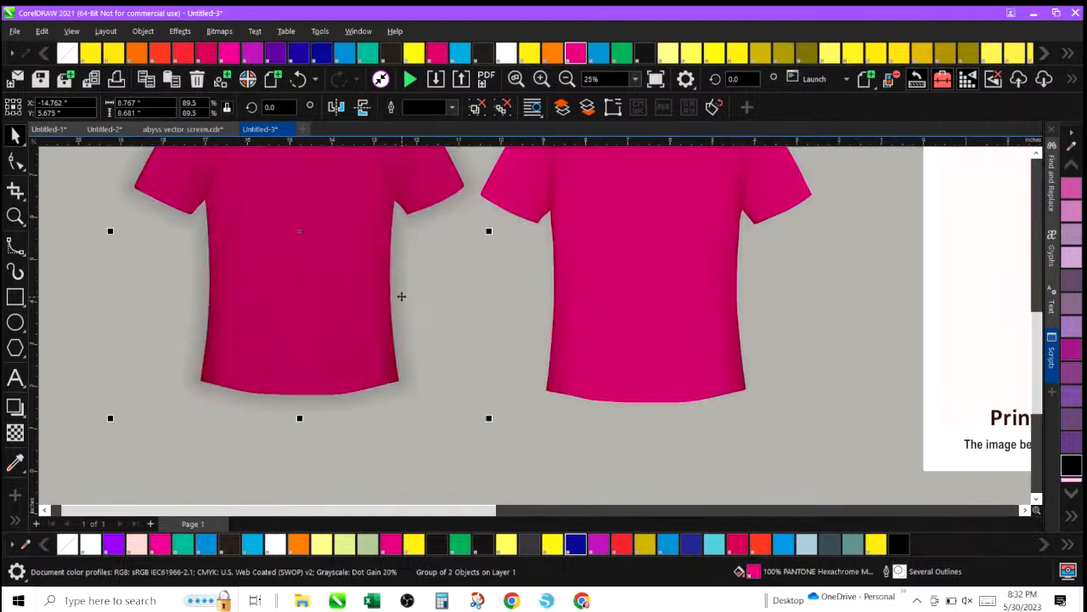
scroll(427, 305, down, 1)
scroll(426, 305, up, 5)
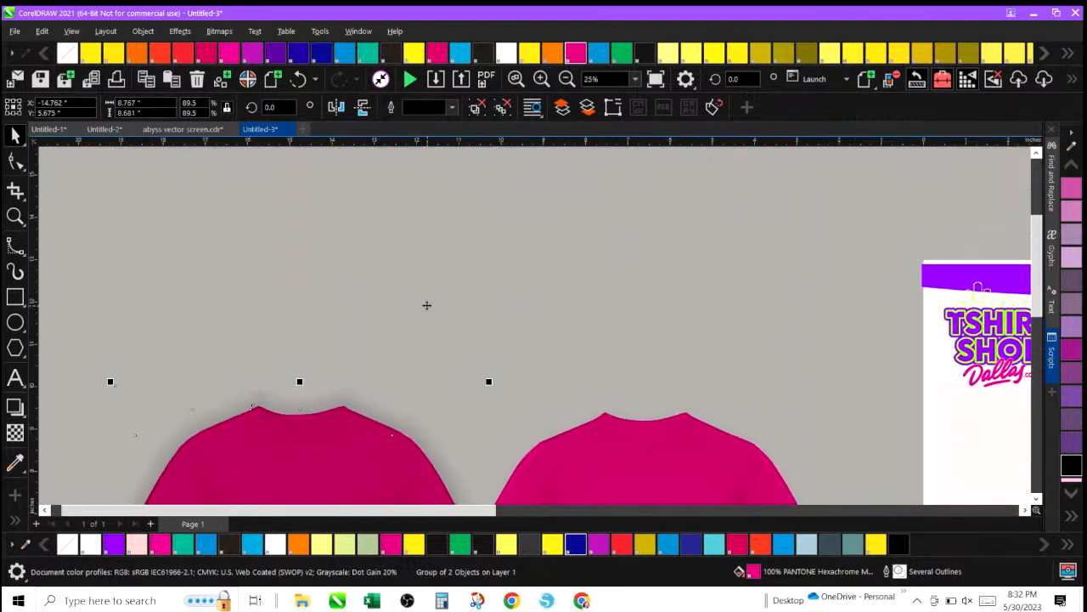
scroll(317, 369, down, 3)
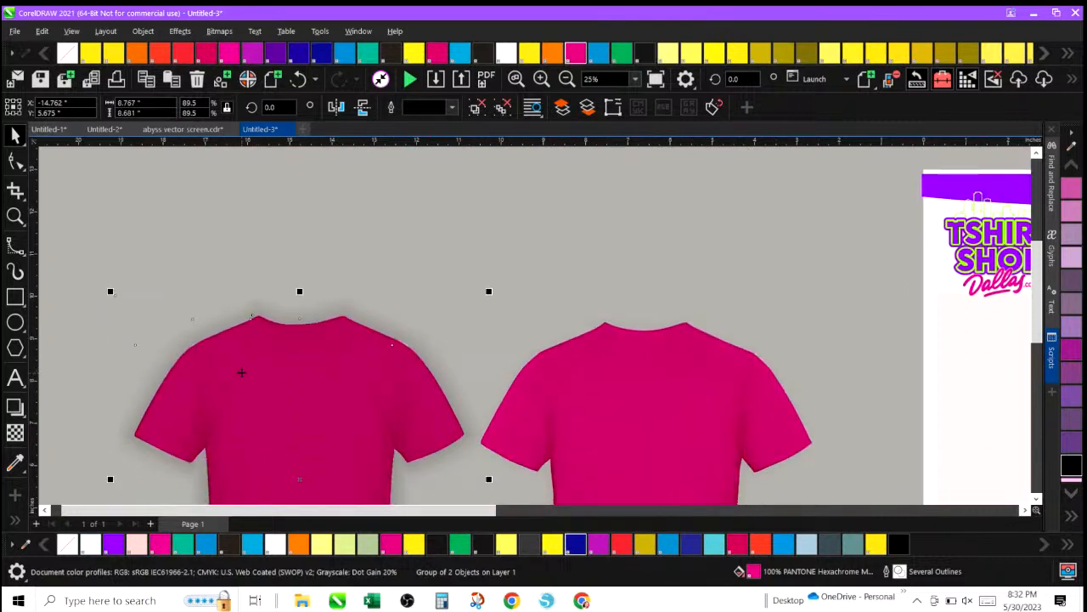
click(257, 358)
click(566, 79)
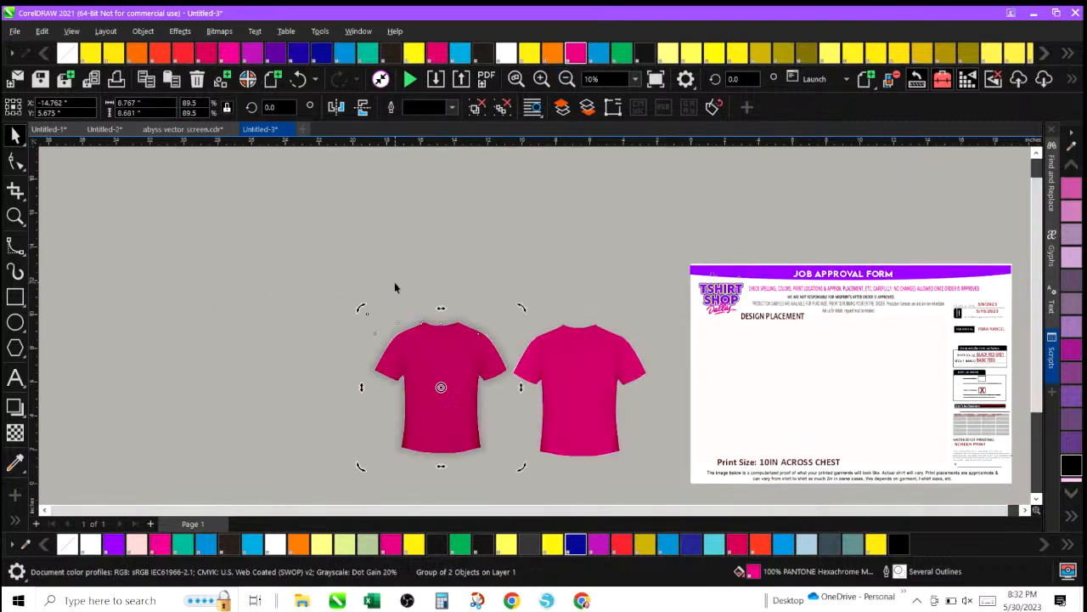
Group both shirts together and fill them with yellow.
click(320, 280)
drag(323, 275, 663, 498)
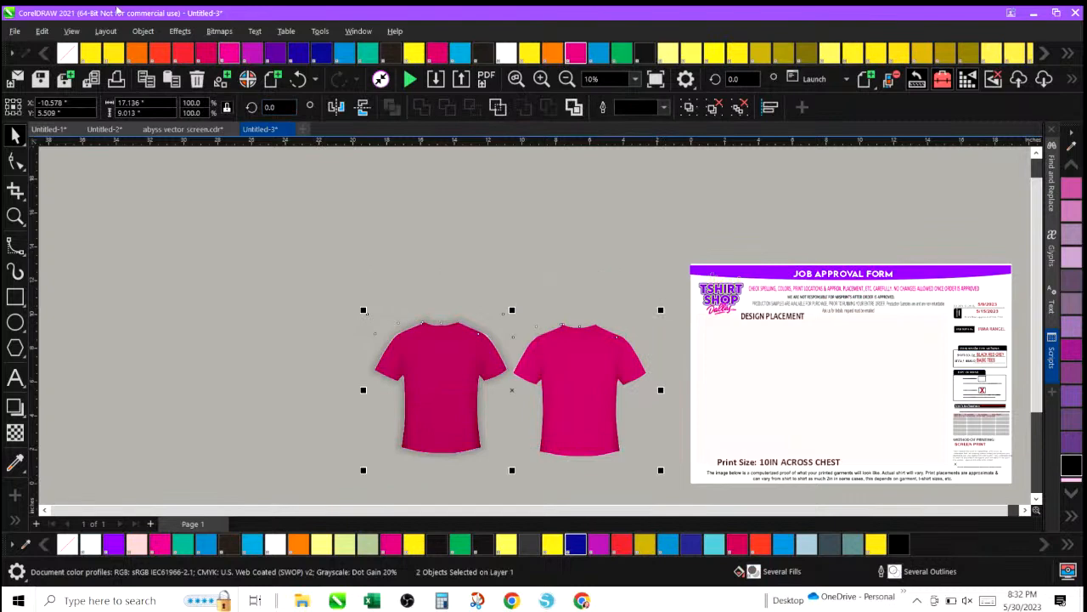
click(143, 30)
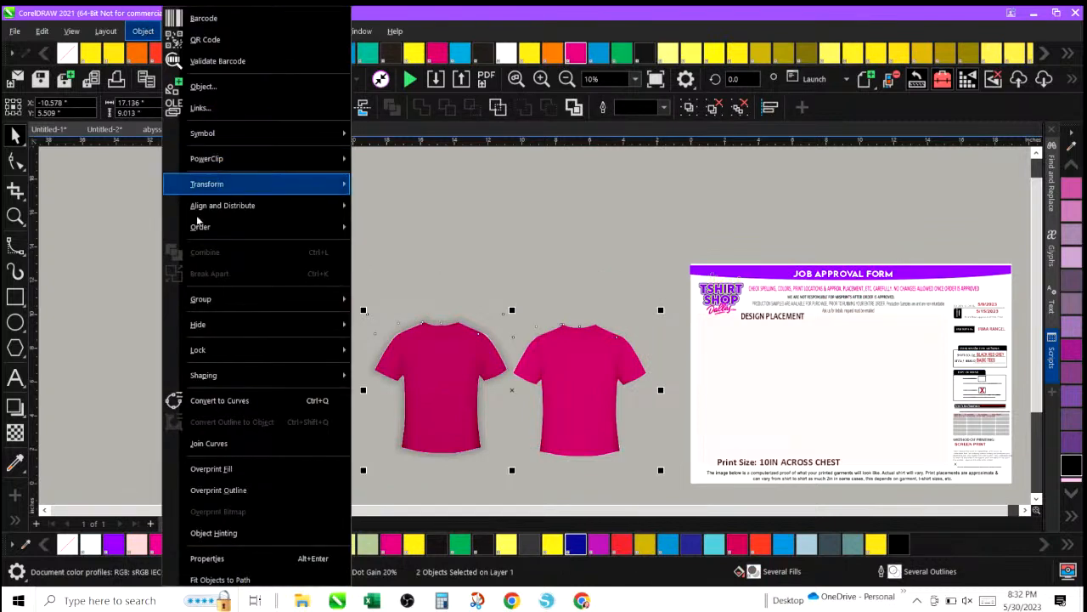
mouse_move(216, 299)
click(392, 301)
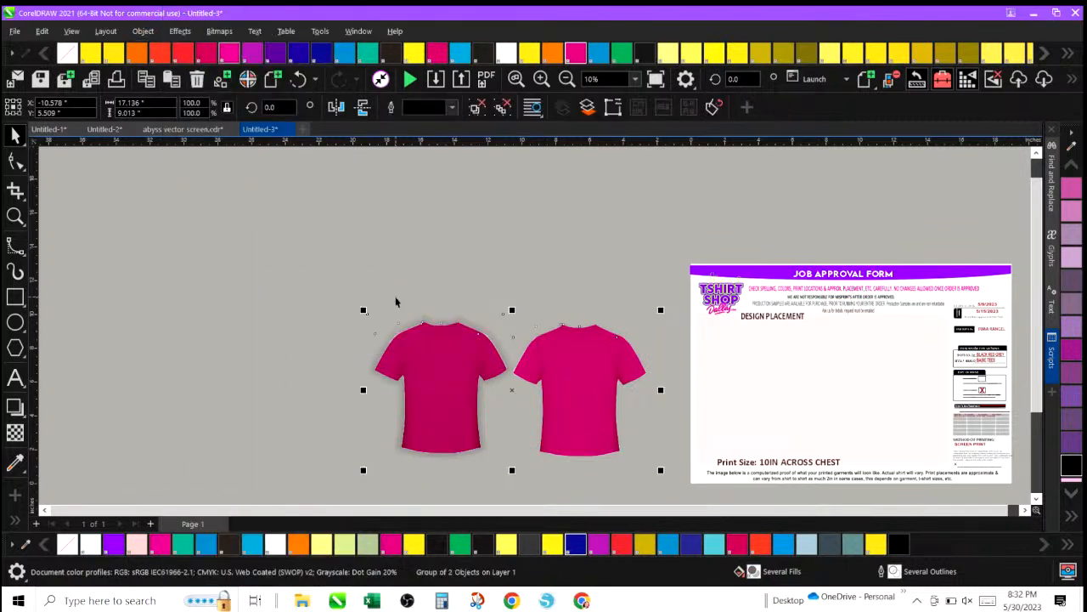
click(416, 51)
Move the yellow shirts onto the job approval form's design placement area and scale them to about 95.5%.
drag(435, 372, 749, 371)
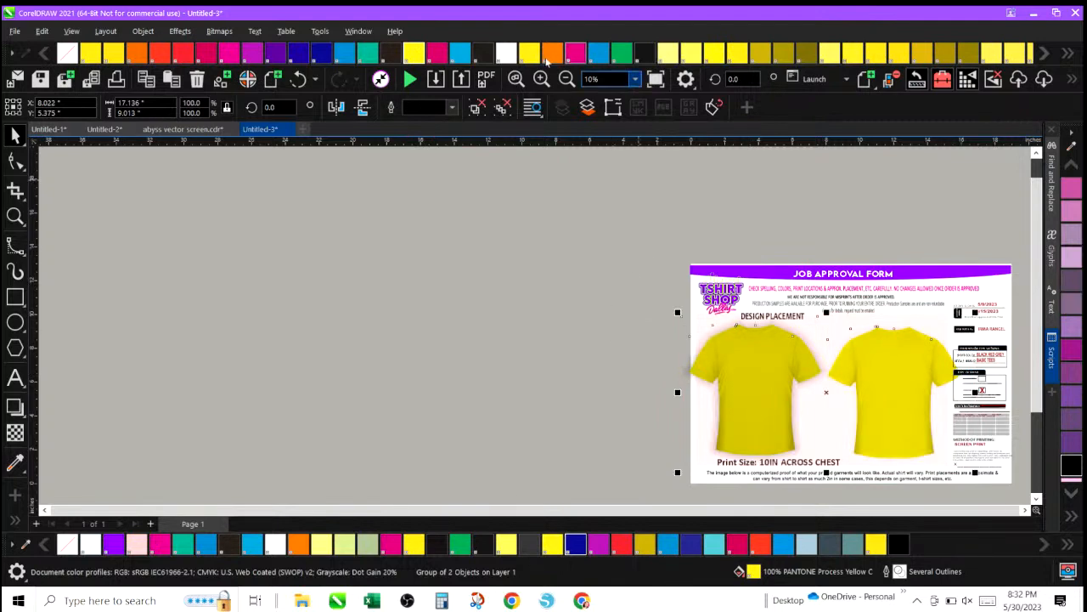
click(541, 78)
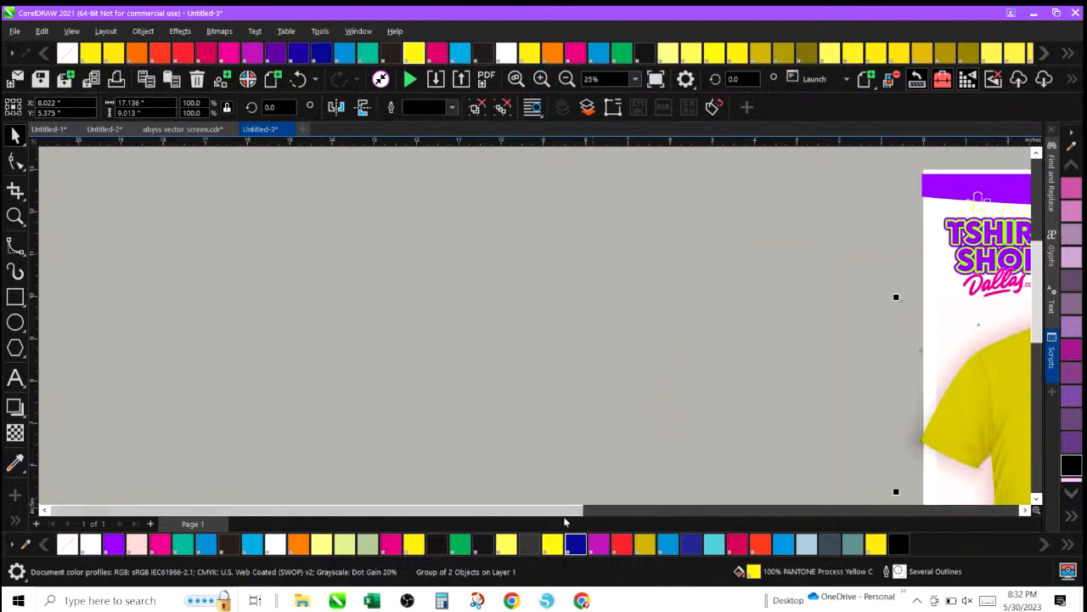
drag(558, 512, 748, 517)
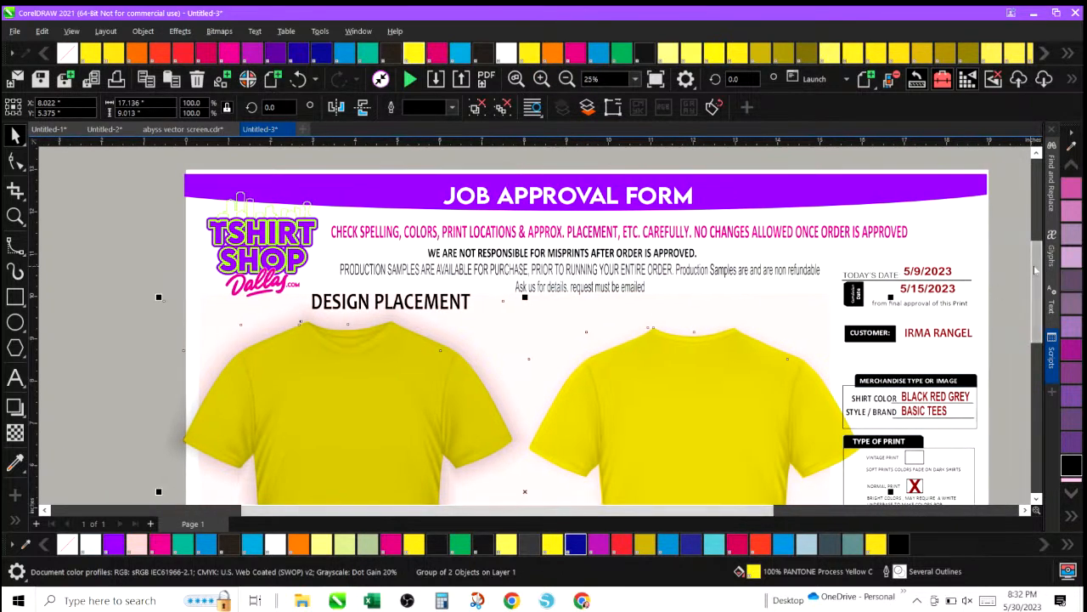
drag(1035, 270, 1011, 303)
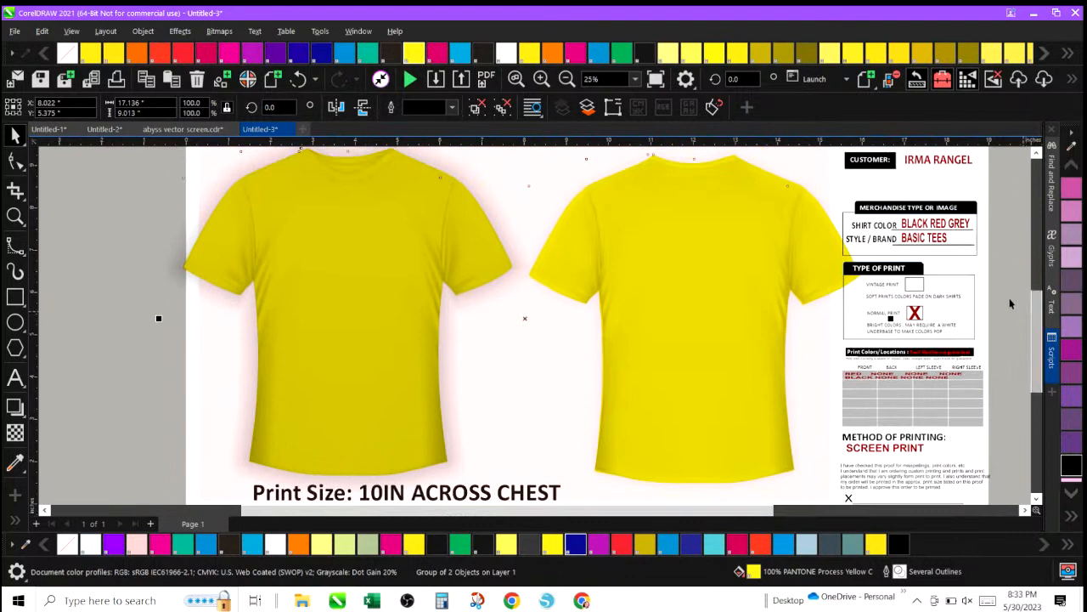
click(111, 328)
click(286, 220)
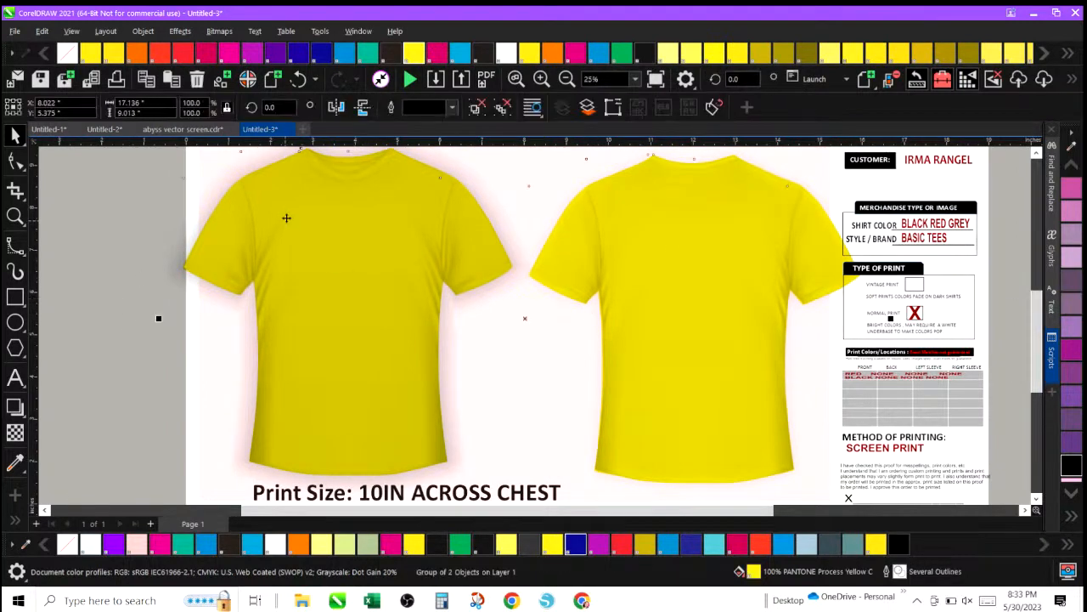
click(567, 79)
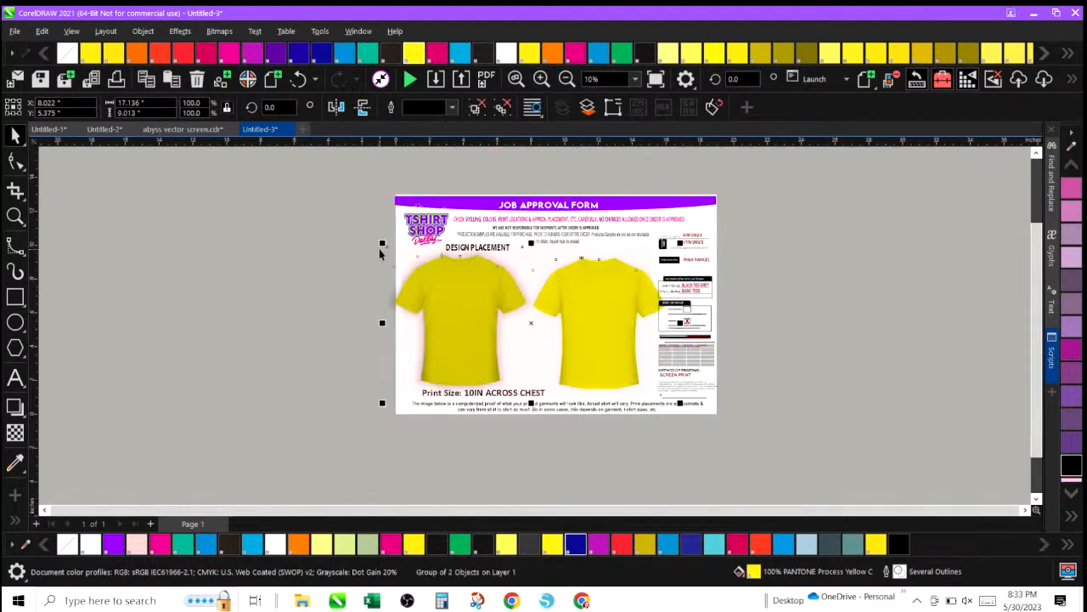
drag(382, 236, 395, 249)
drag(457, 320, 452, 319)
click(263, 282)
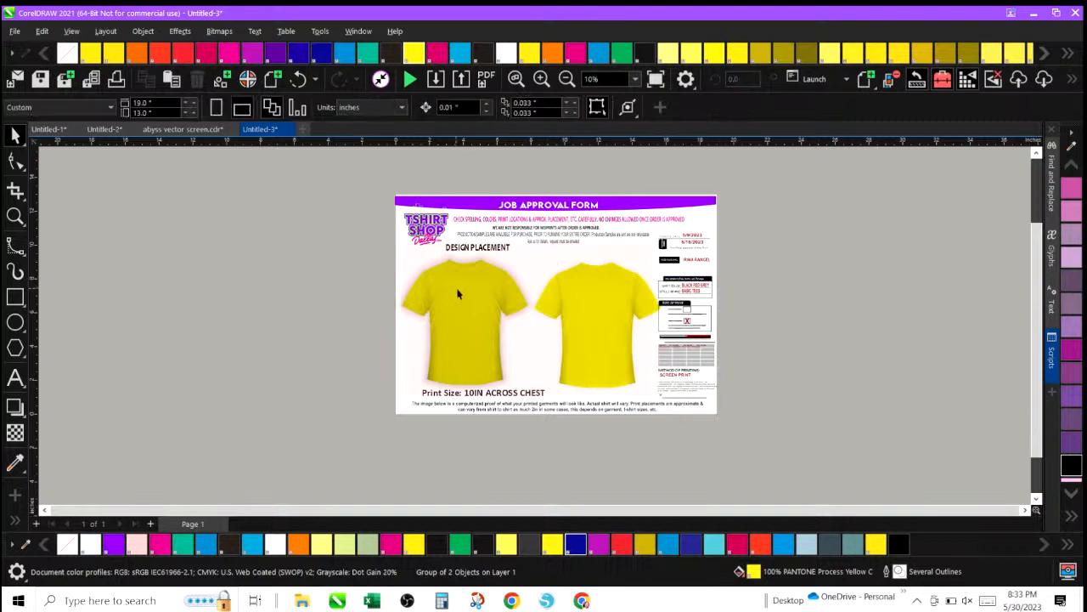
Ungroup the two yellow shirts on the form.
click(474, 297)
click(142, 31)
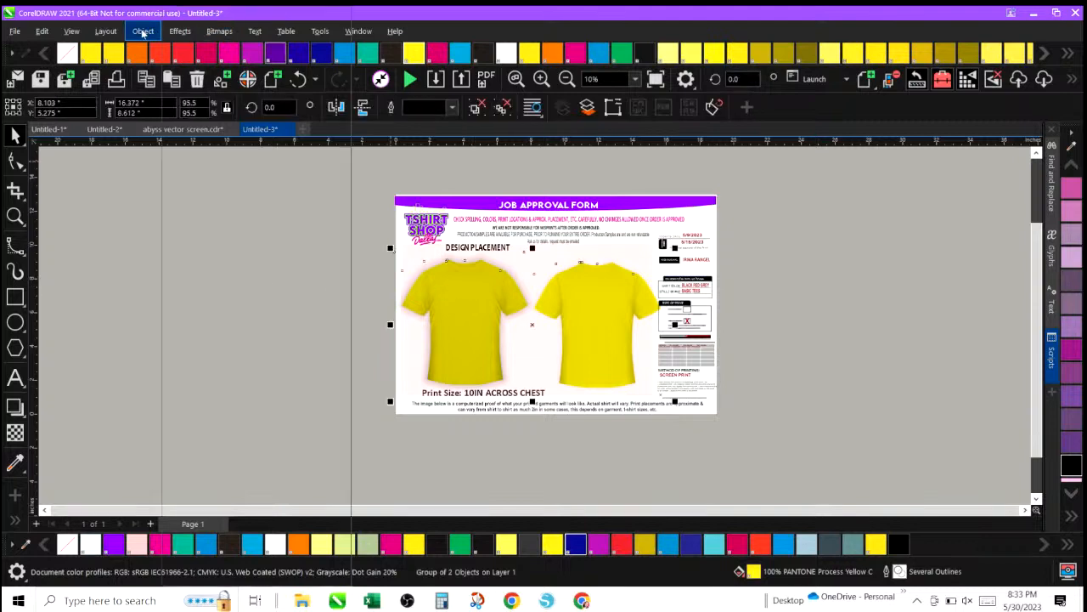
mouse_move(205, 307)
click(389, 322)
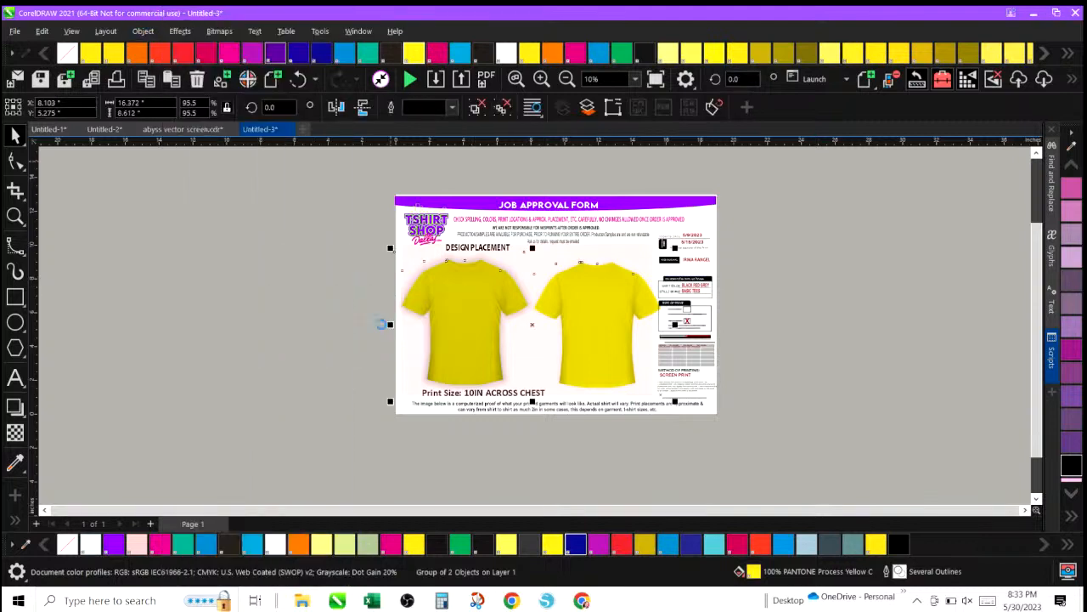
click(334, 282)
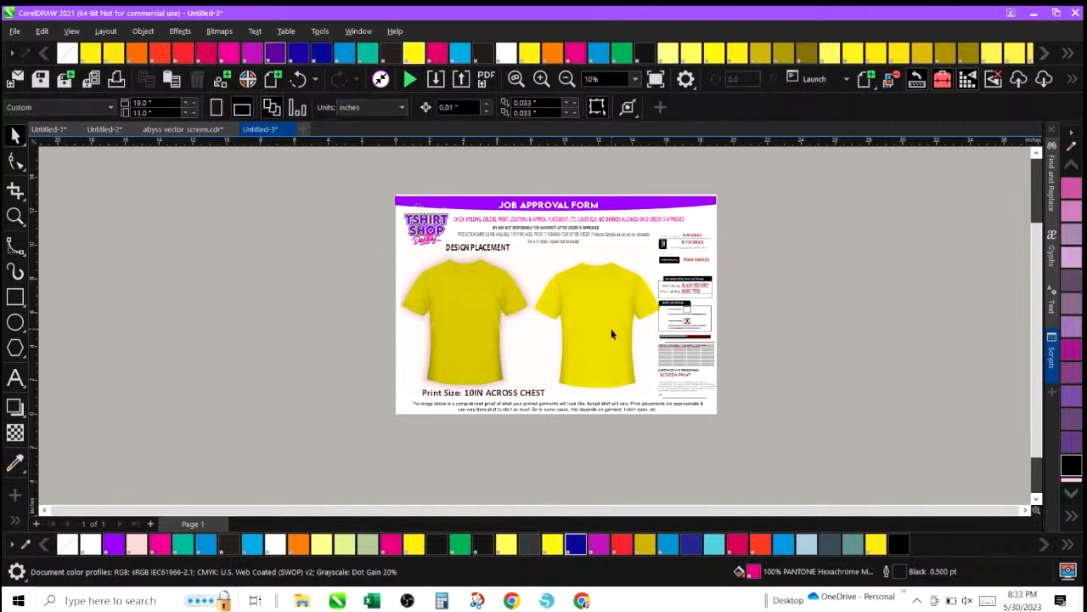
Nudge the right yellow shirt slightly left and down so it sits closer to the left shirt.
click(612, 332)
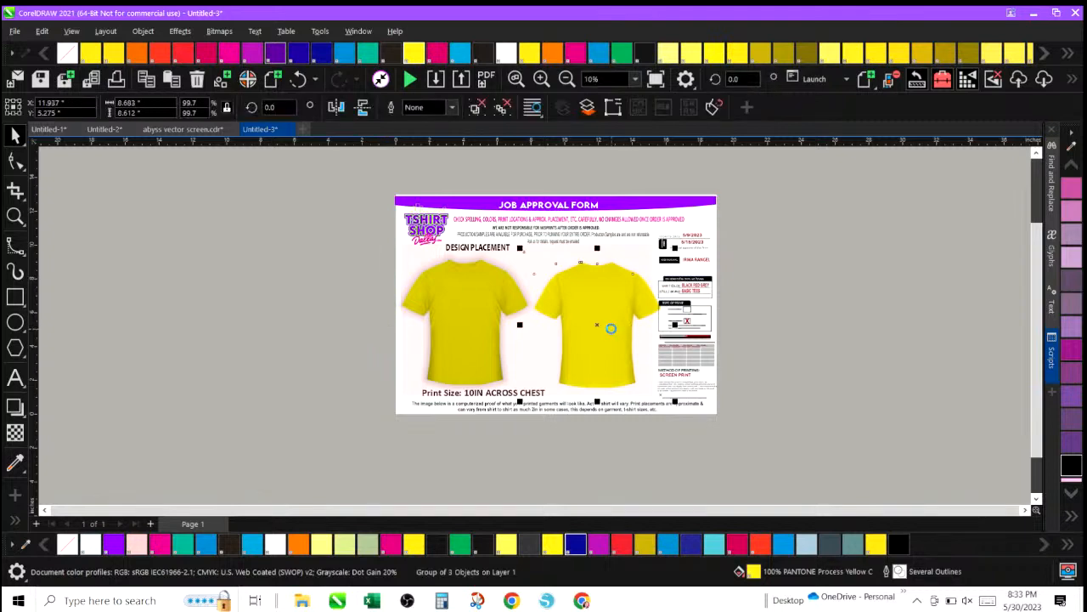
key(Left)
key(Left)
key(Left)
key(Left)
key(Left)
key(Left)
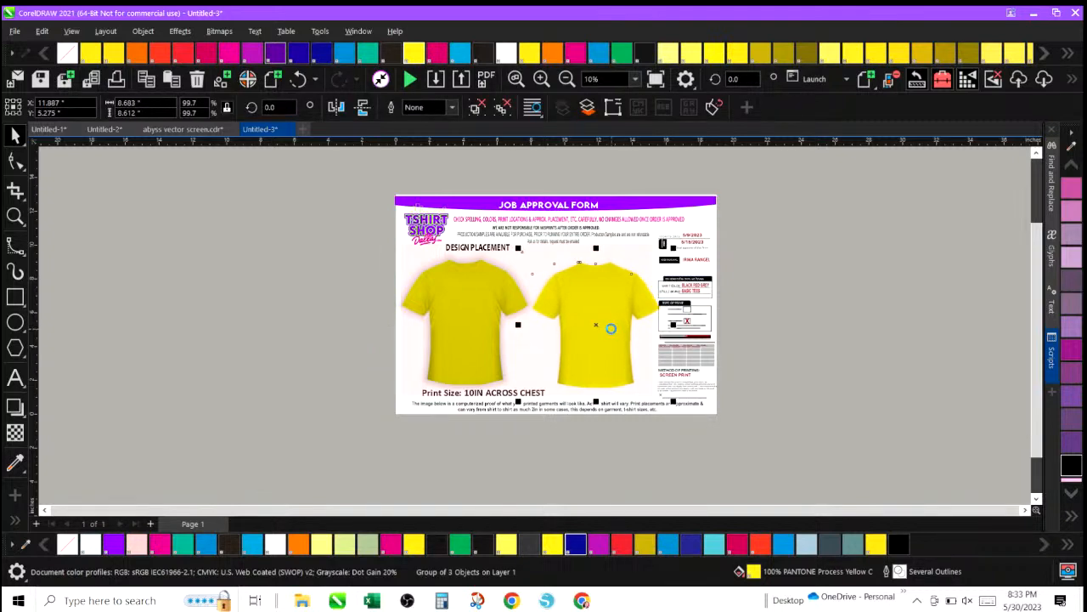
key(Left)
key(Left)
key(Left)
key(Left)
key(Left)
key(Left)
key(Left)
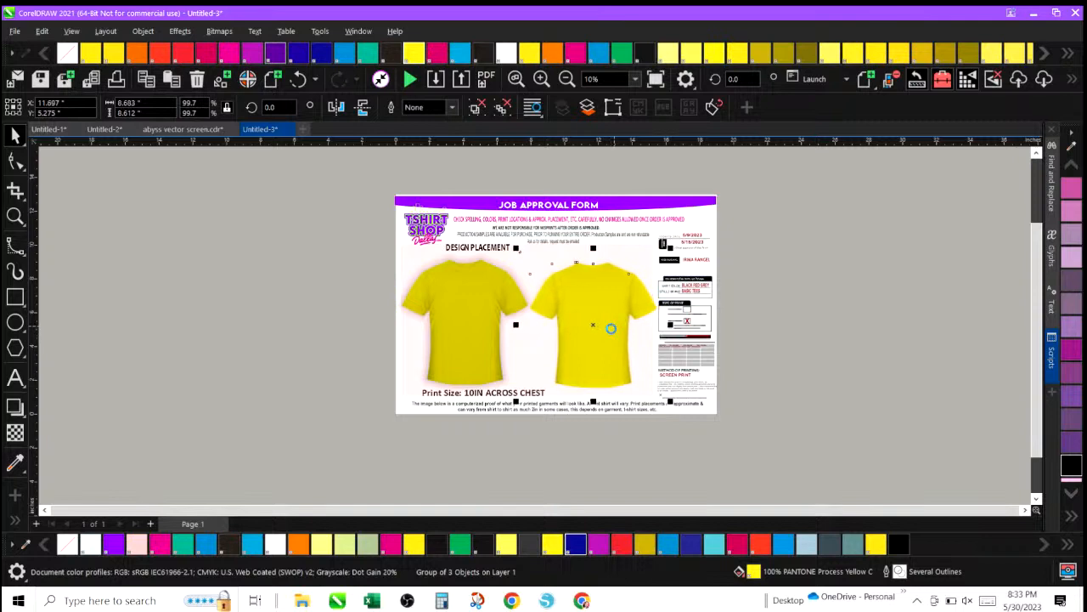
key(Left)
key(Left)
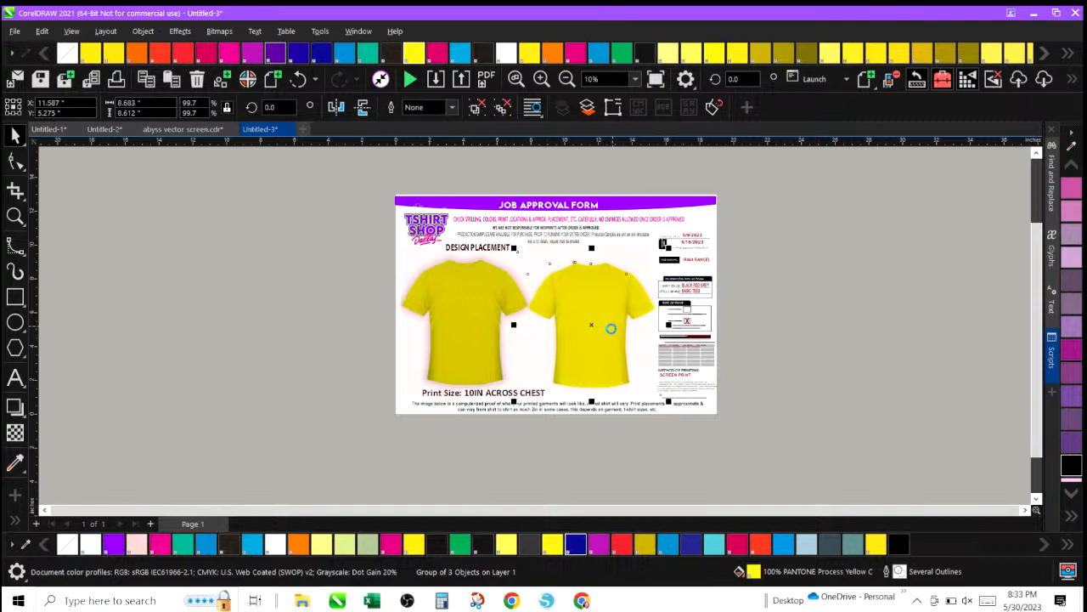
drag(601, 301, 602, 307)
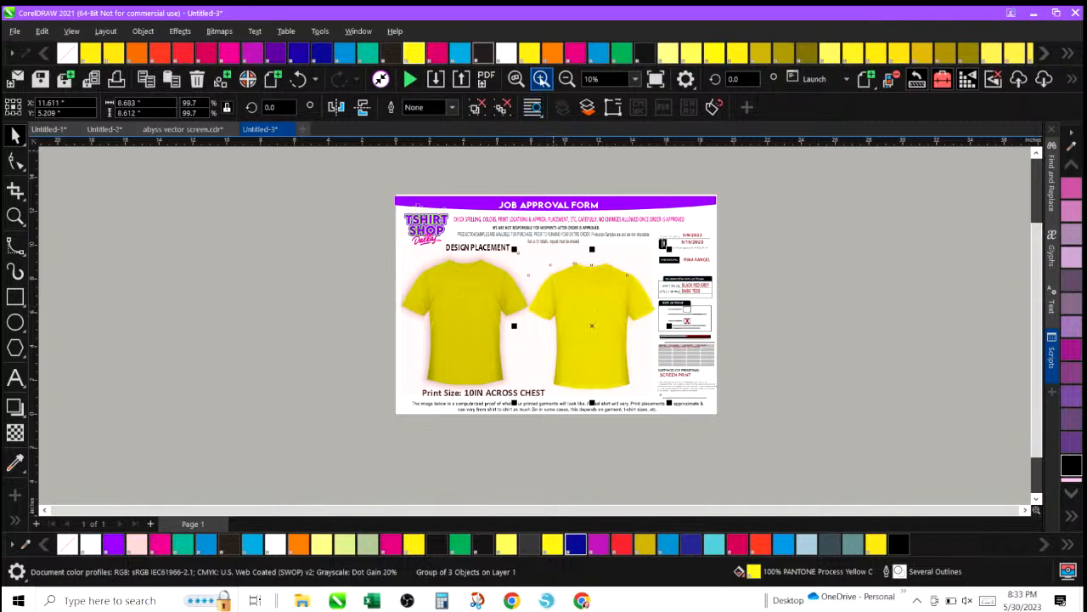
click(541, 78)
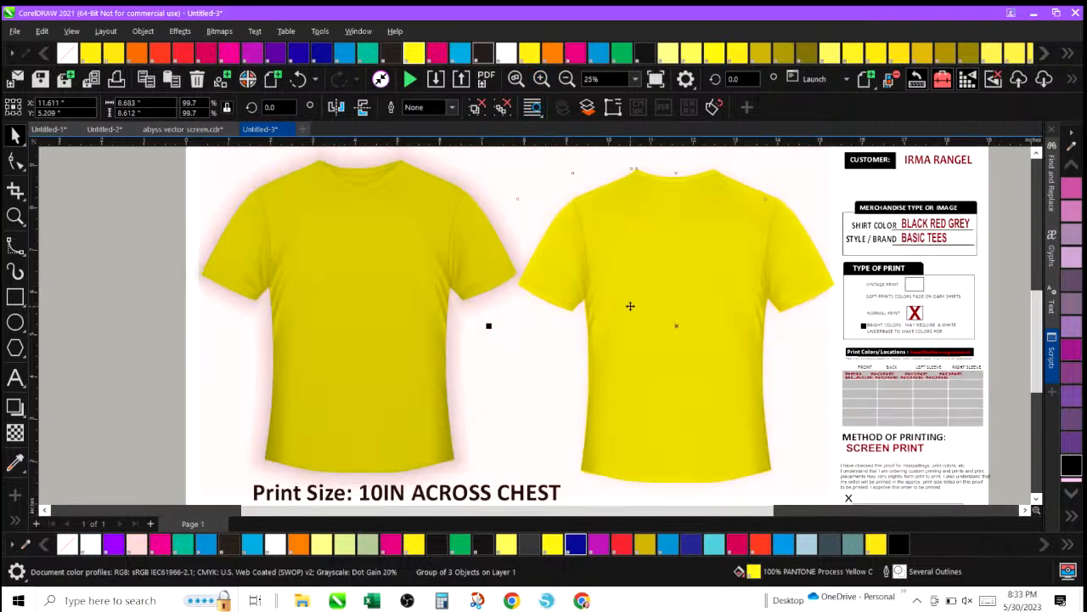
drag(630, 306, 627, 304)
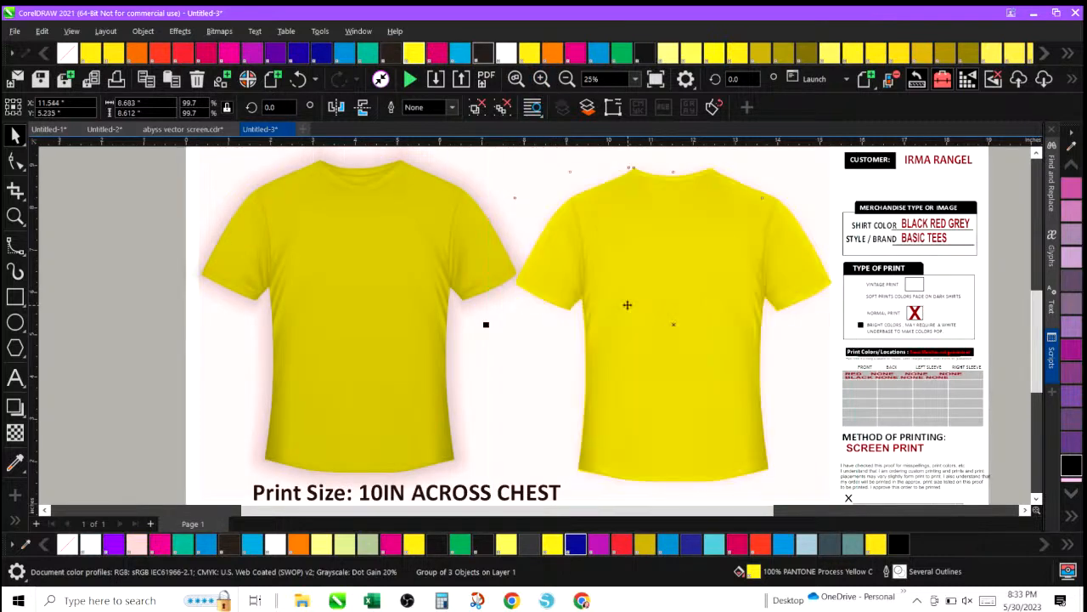
click(128, 251)
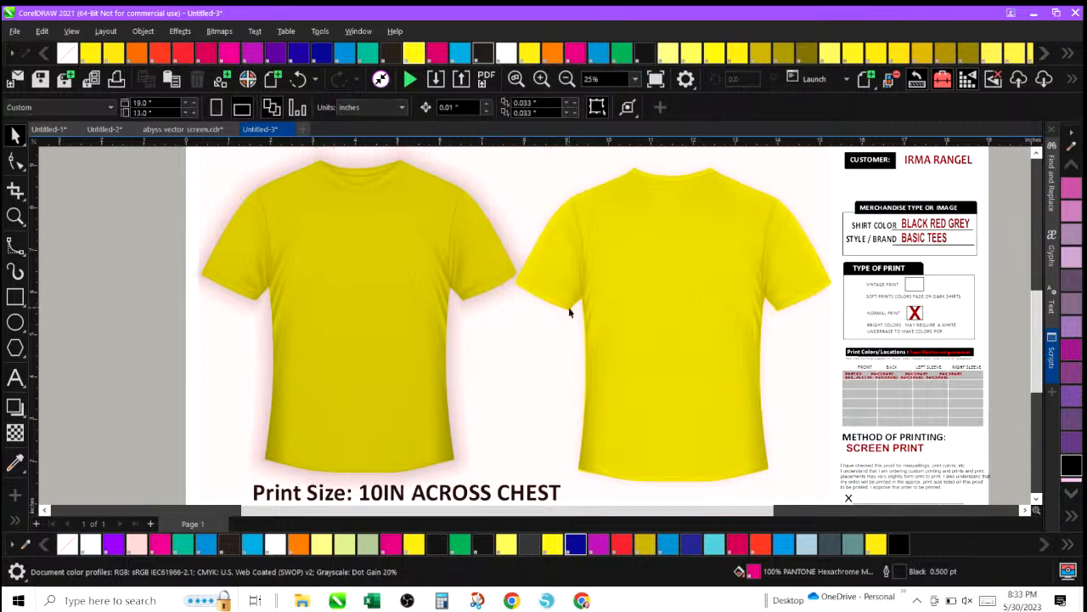
click(1070, 146)
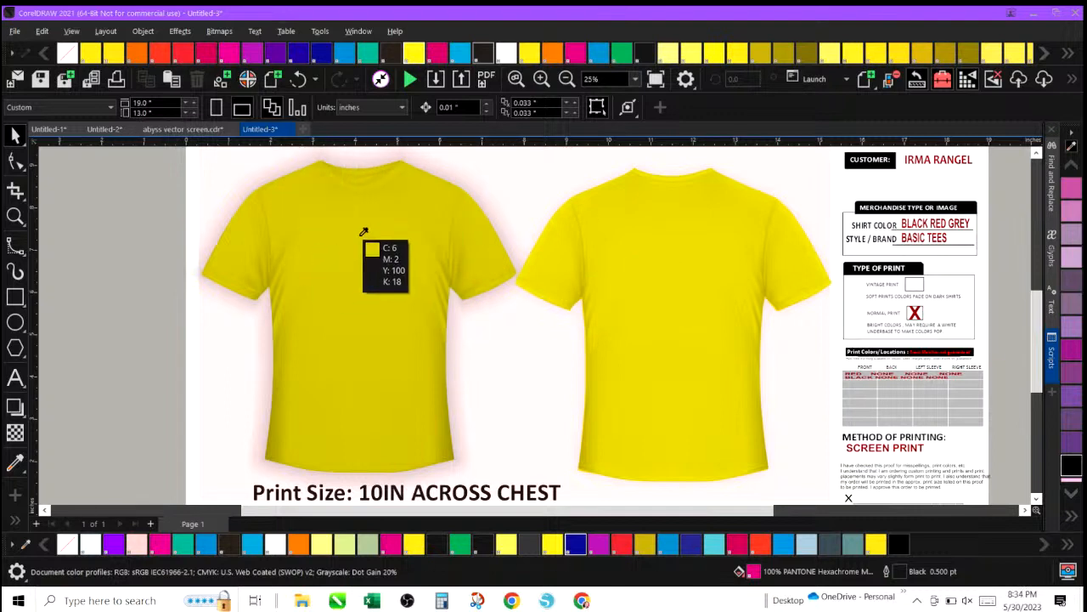
click(60, 201)
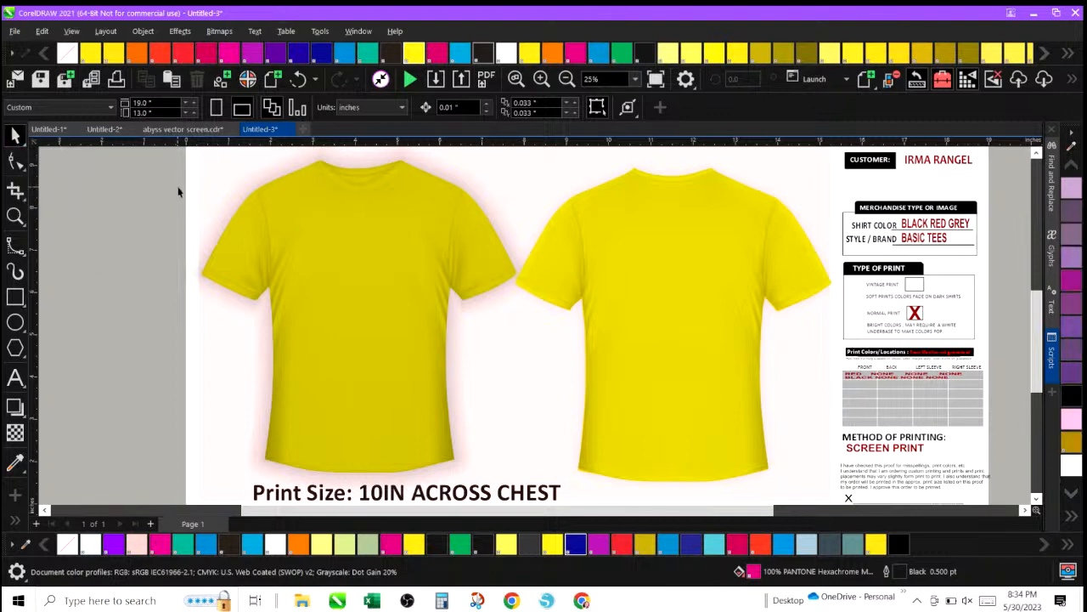
Move the DESIGN PLACEMENT heading off the job approval form, up above the page.
click(567, 80)
click(567, 80)
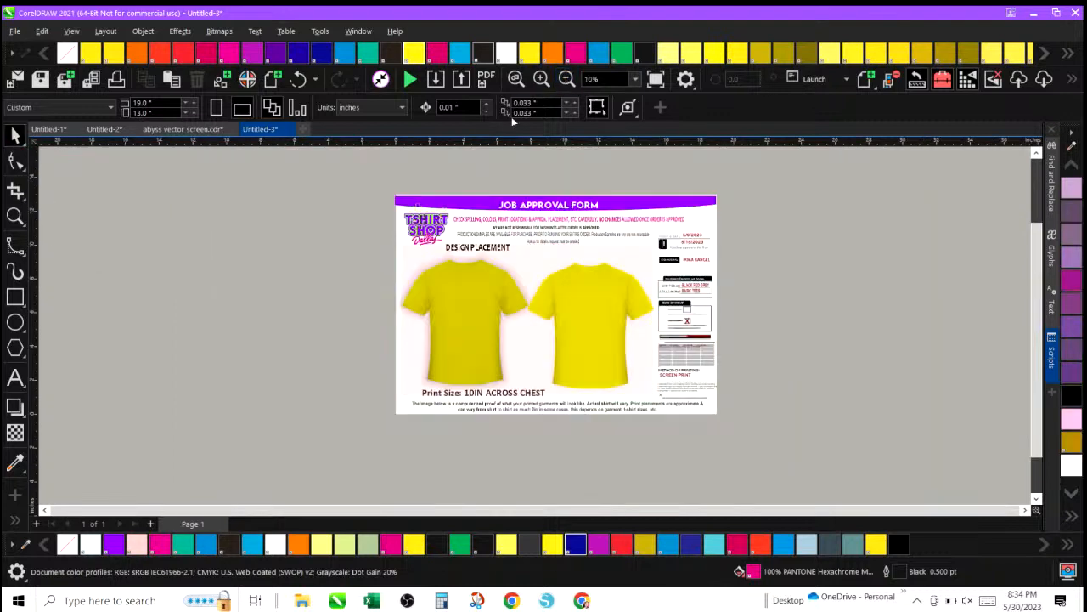
drag(534, 307, 657, 398)
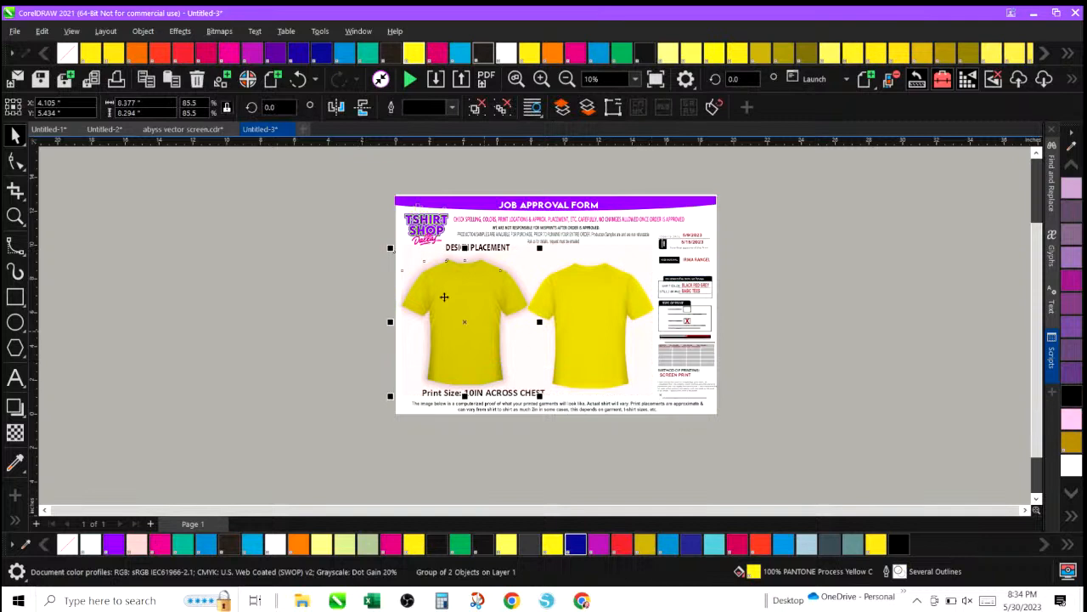
click(379, 254)
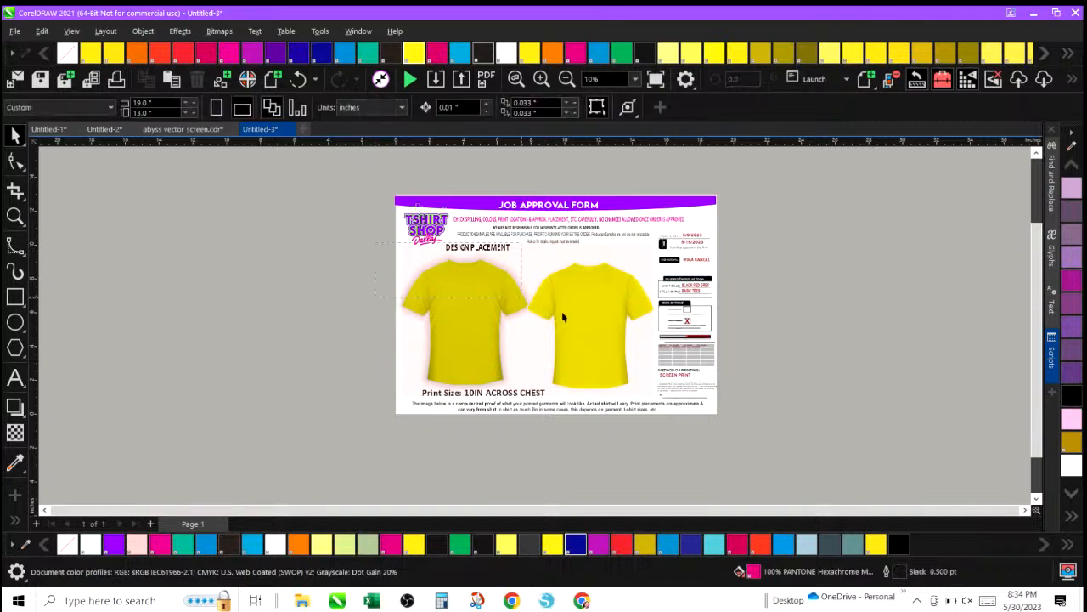
drag(645, 364, 664, 401)
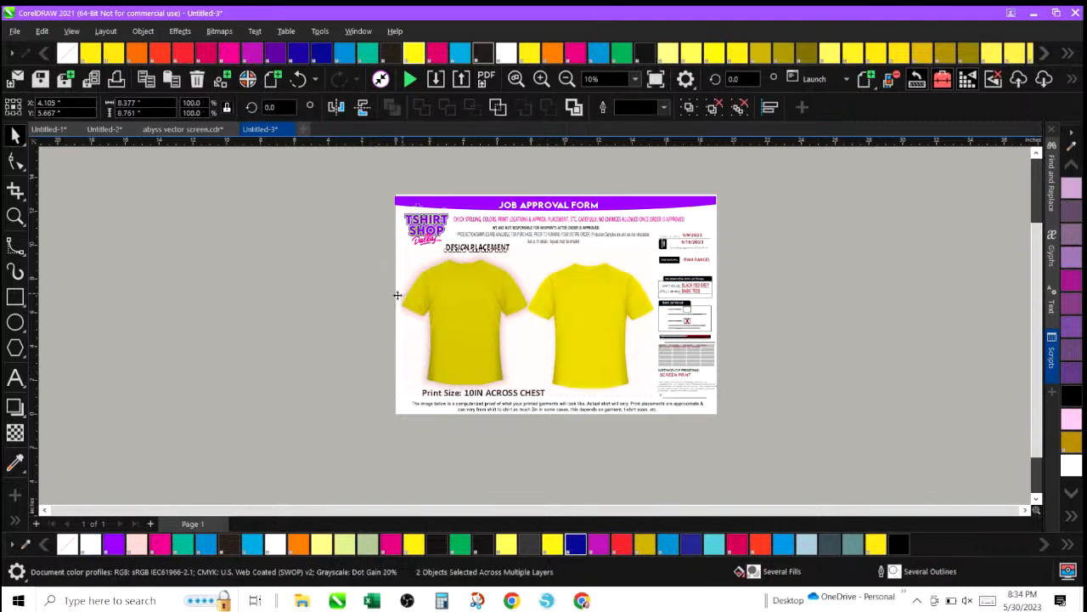
click(595, 310)
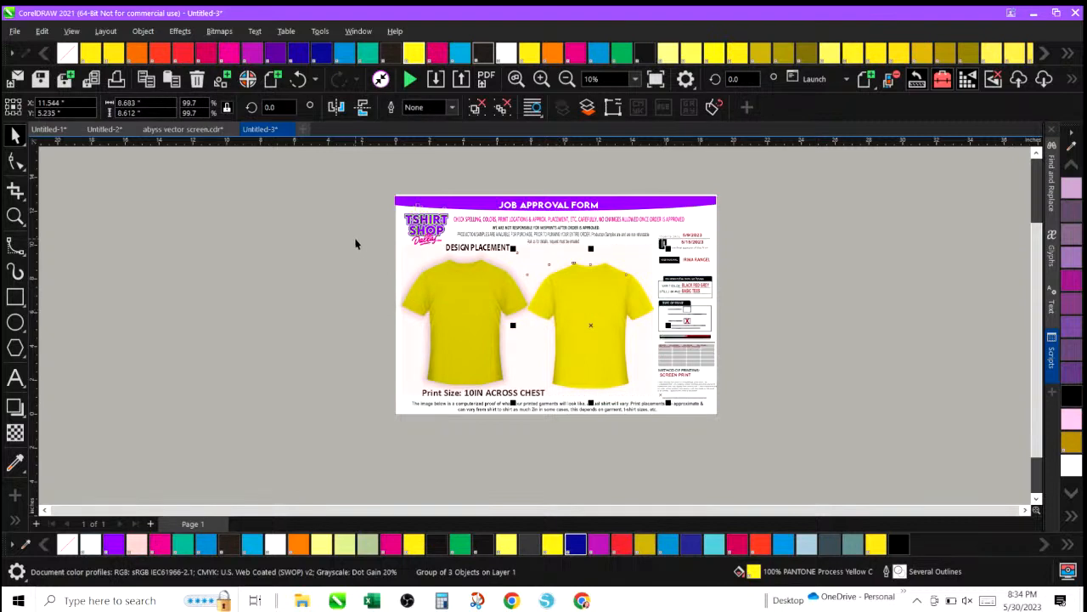
drag(473, 252, 467, 169)
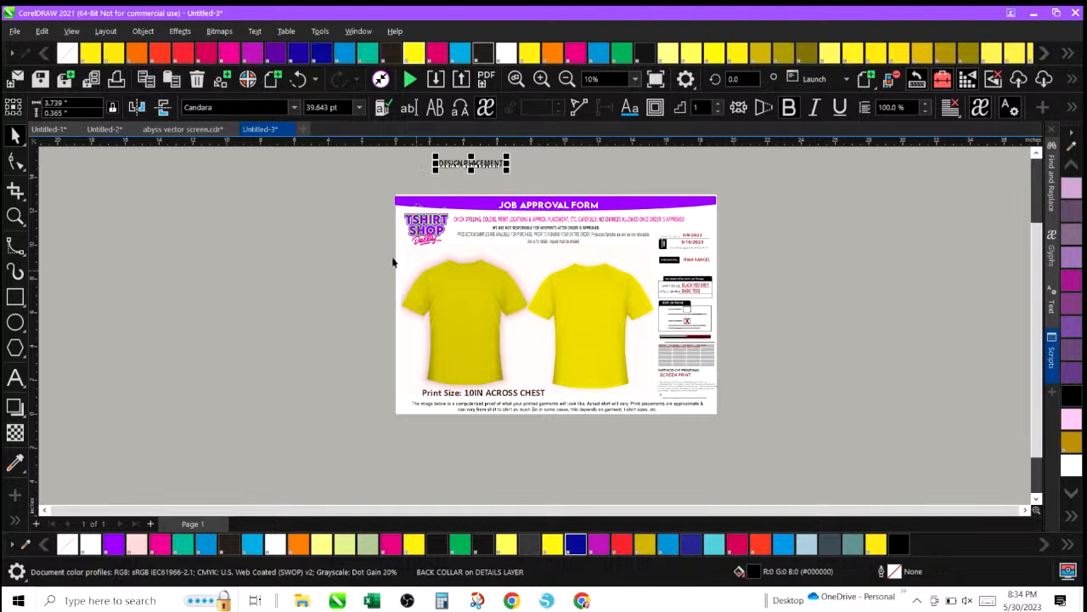
Move the 'Print Size: 10IN ACROSS CHEST' text off the form to the left of the page.
drag(374, 229, 544, 290)
drag(658, 393, 666, 405)
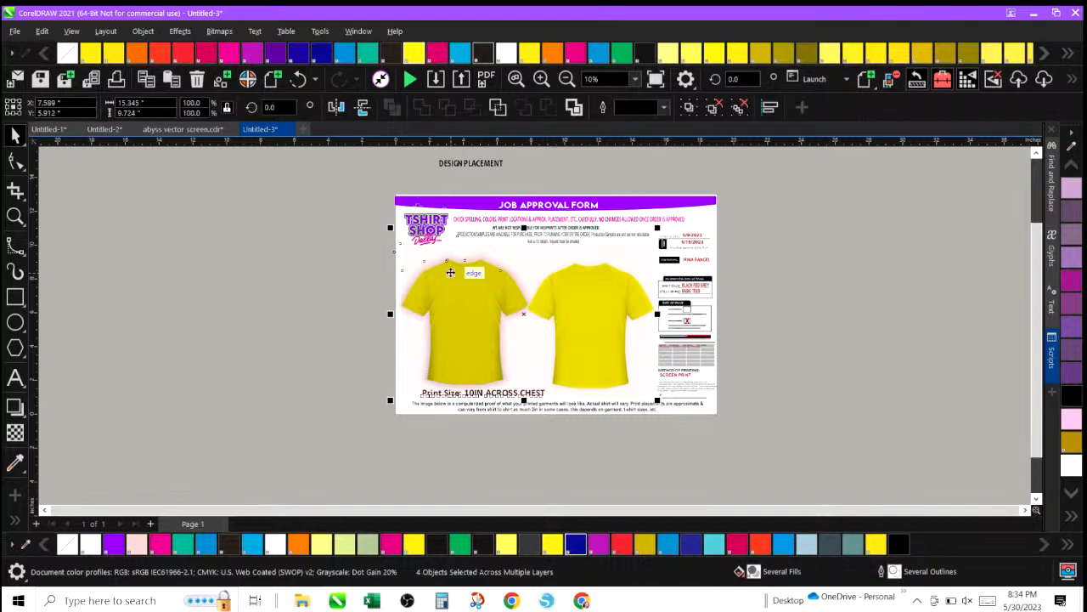
click(259, 355)
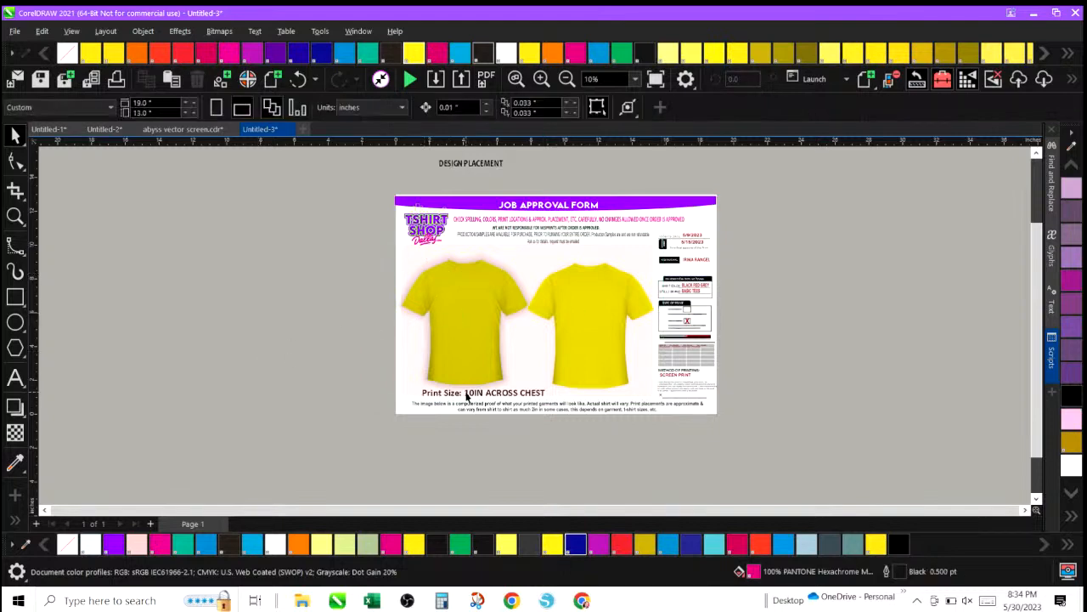
double_click(467, 396)
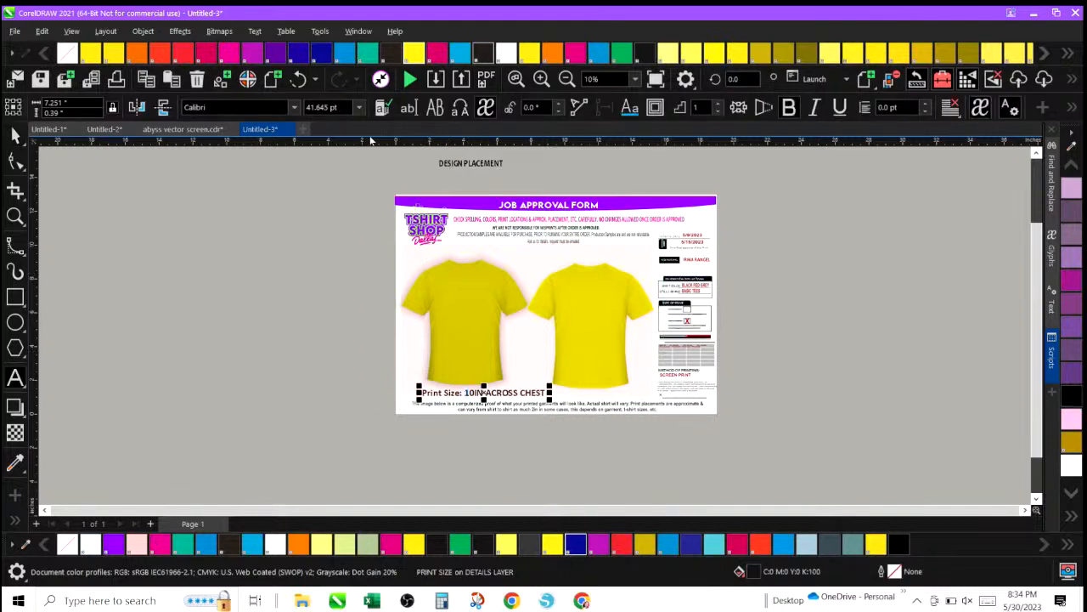
click(541, 79)
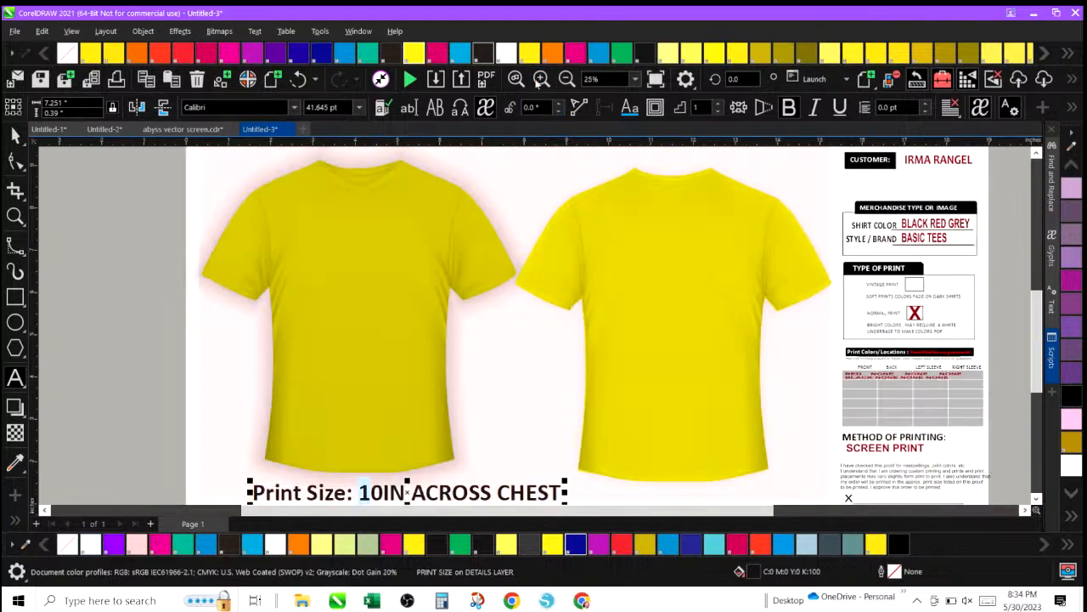
click(118, 399)
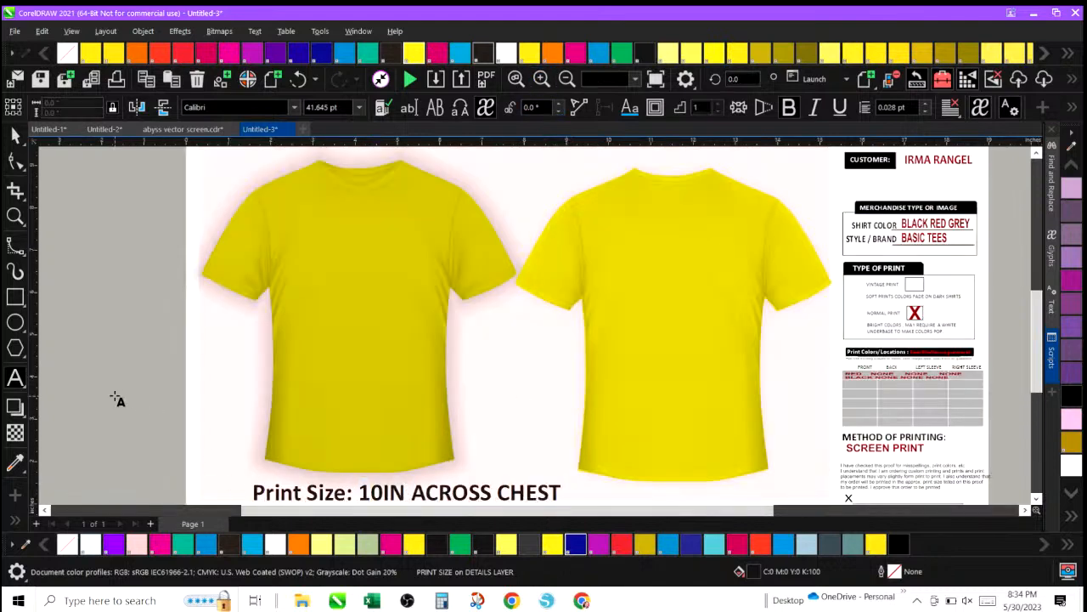
click(7, 129)
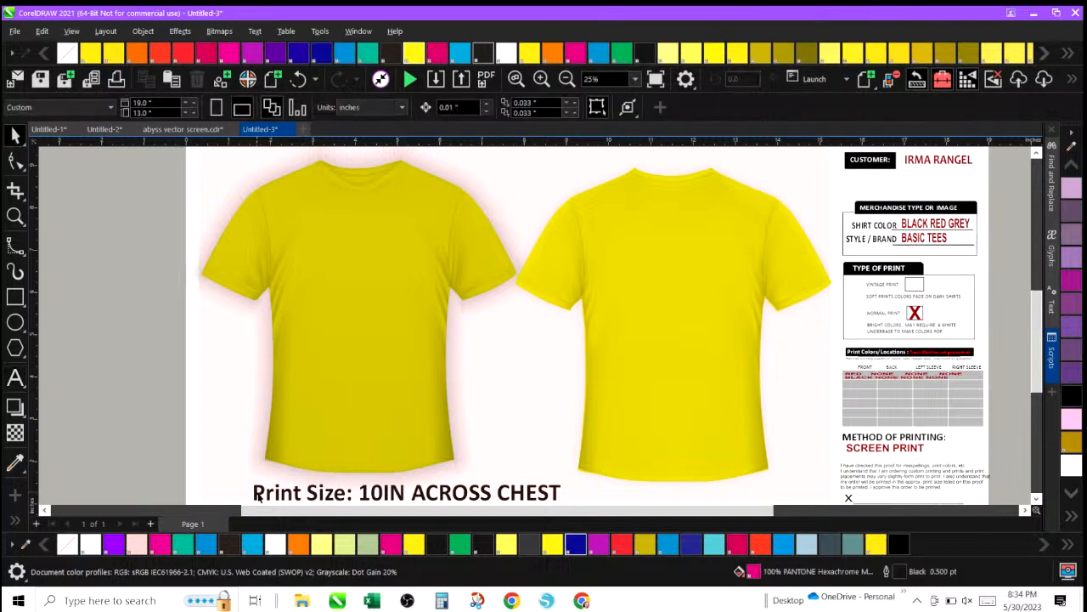
drag(259, 497, 68, 457)
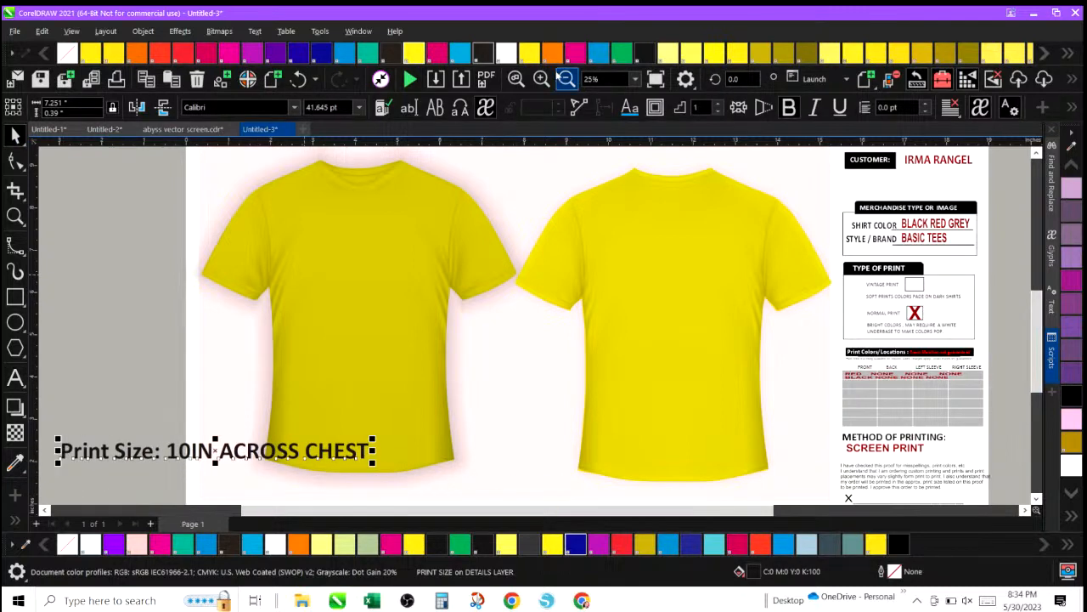
click(567, 79)
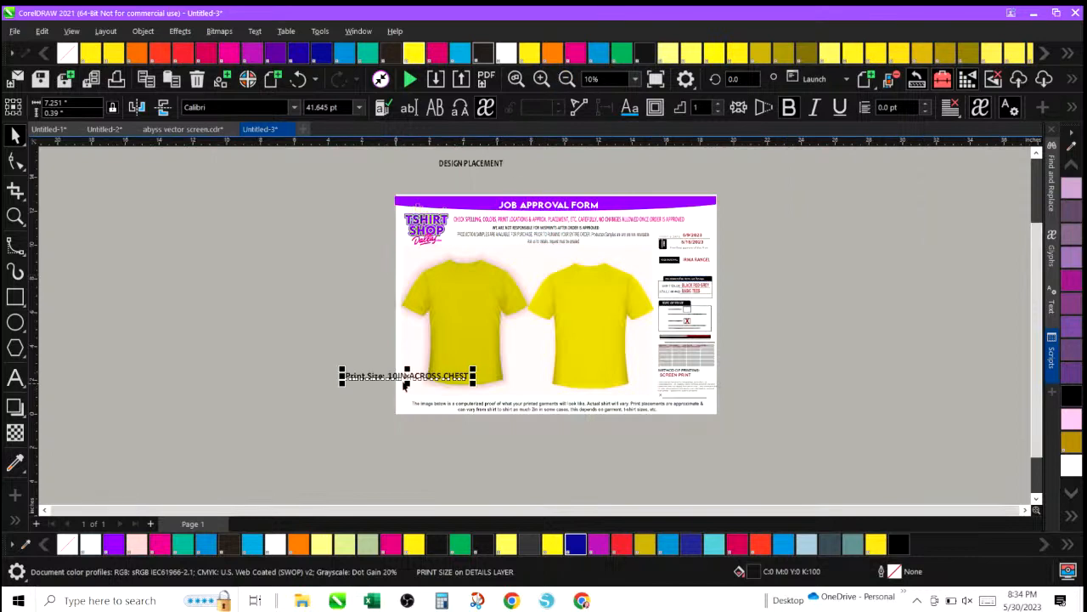
drag(405, 382, 238, 373)
Select both yellow shirts and group them together, undoing an accidental move of the group.
drag(373, 249, 668, 413)
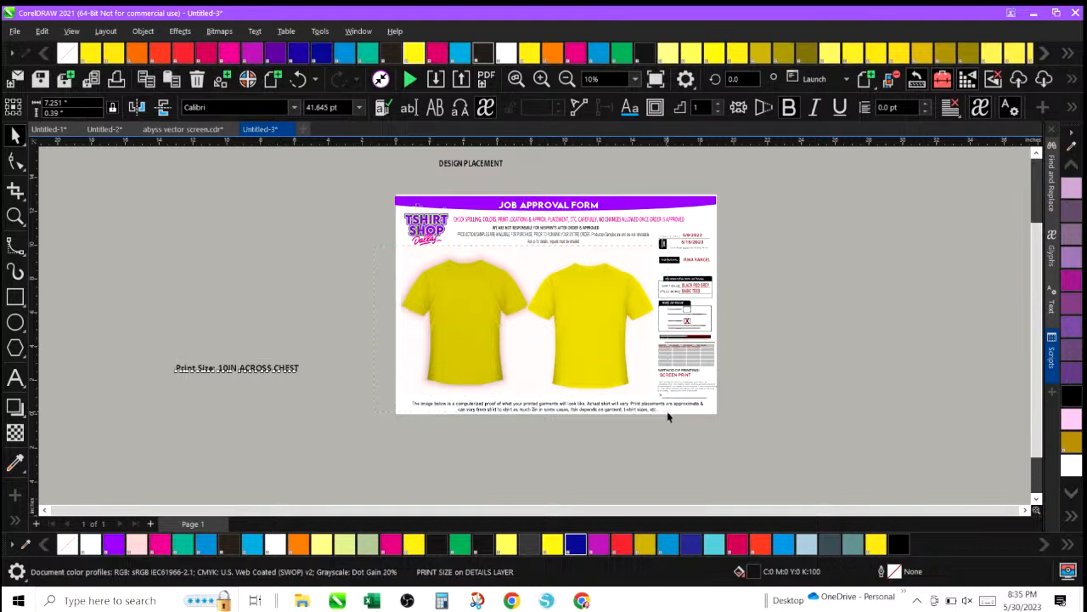
drag(667, 411, 668, 413)
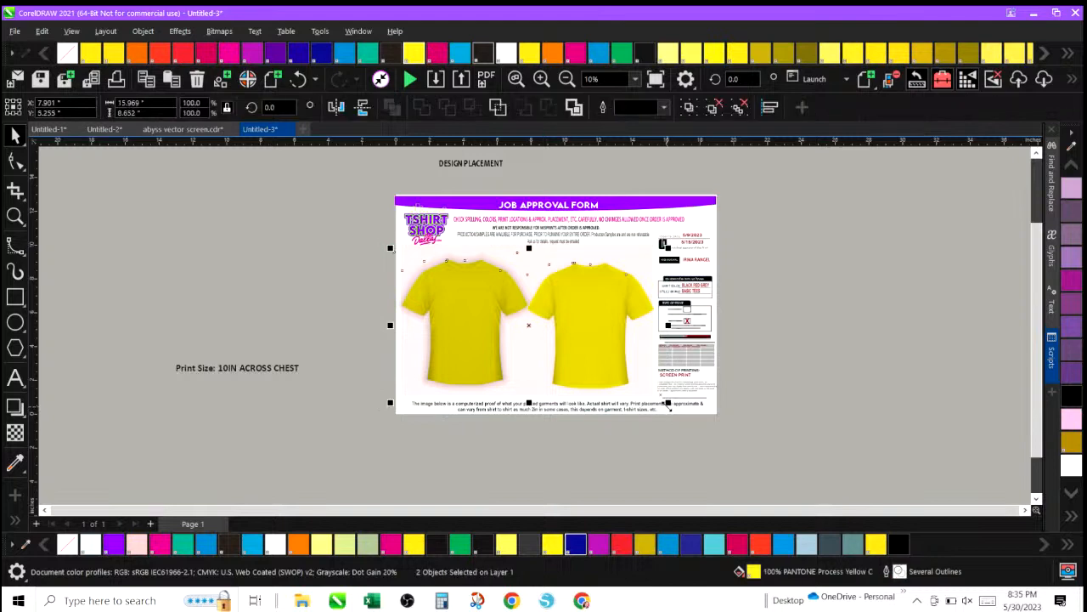
click(144, 31)
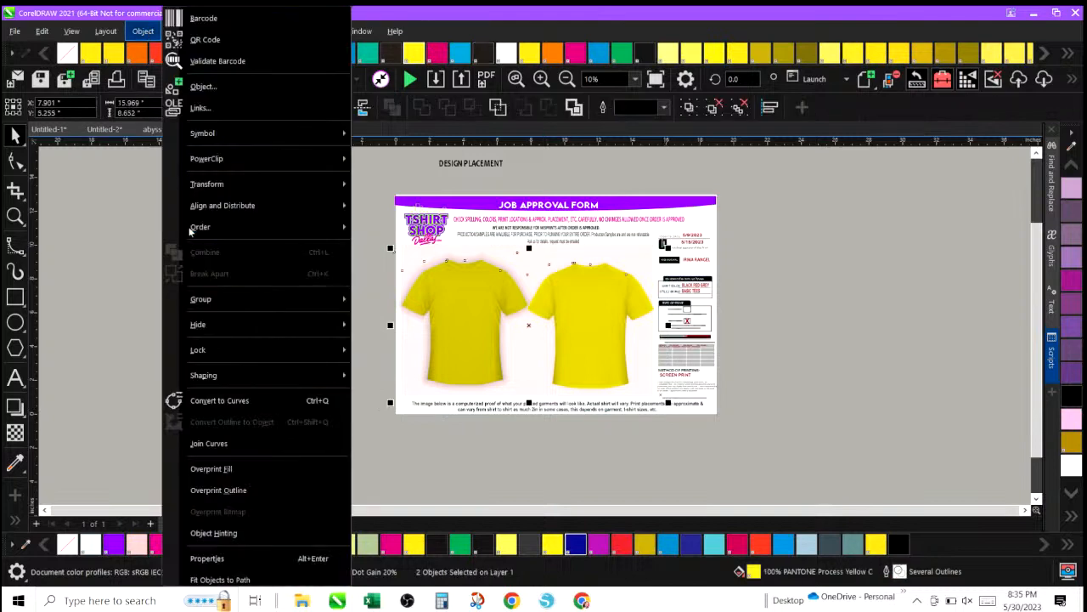
mouse_move(340, 303)
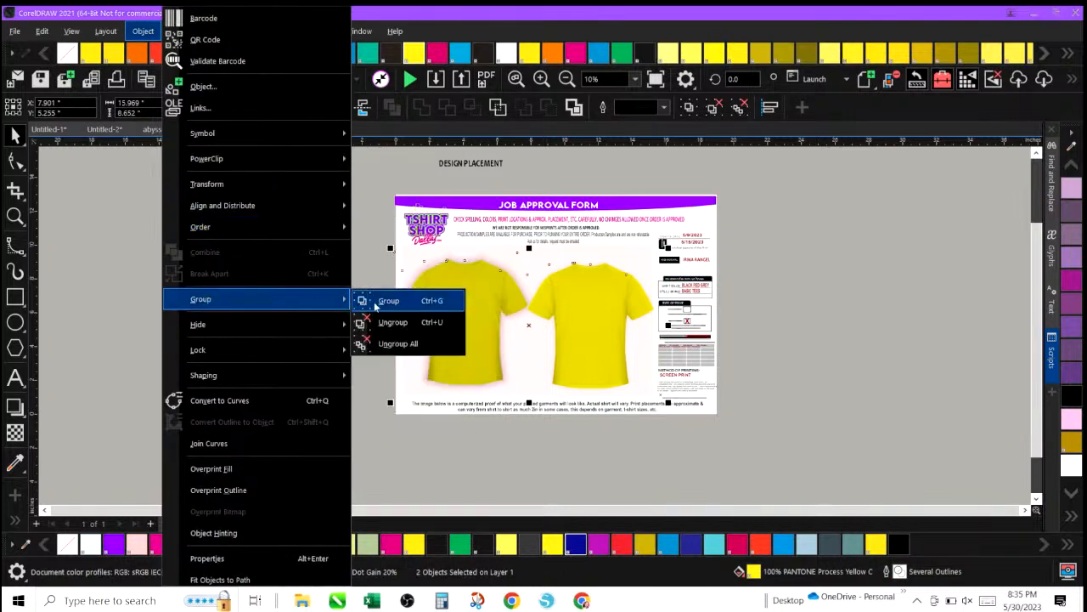
click(378, 302)
drag(451, 311, 245, 272)
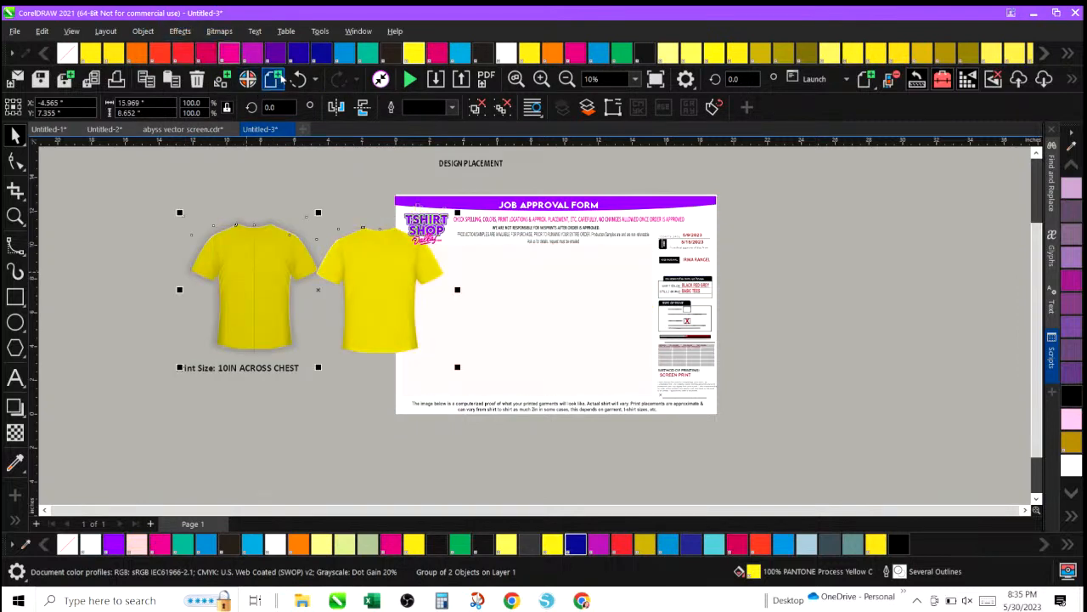
click(298, 79)
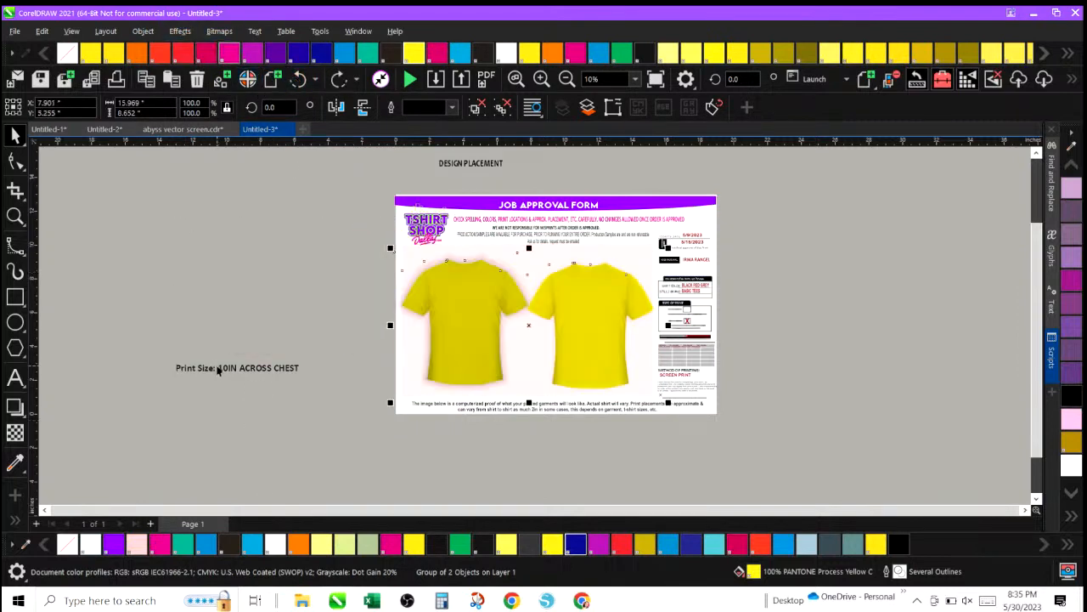
Move the Print Size text back onto the form, below the left shirt.
click(218, 369)
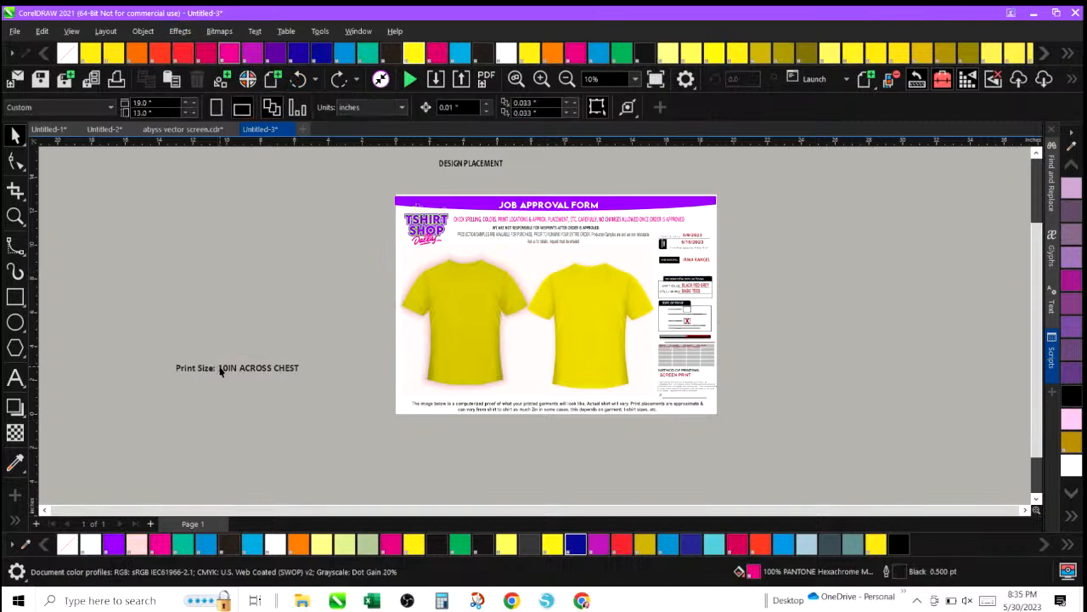
double_click(227, 369)
drag(228, 368, 349, 396)
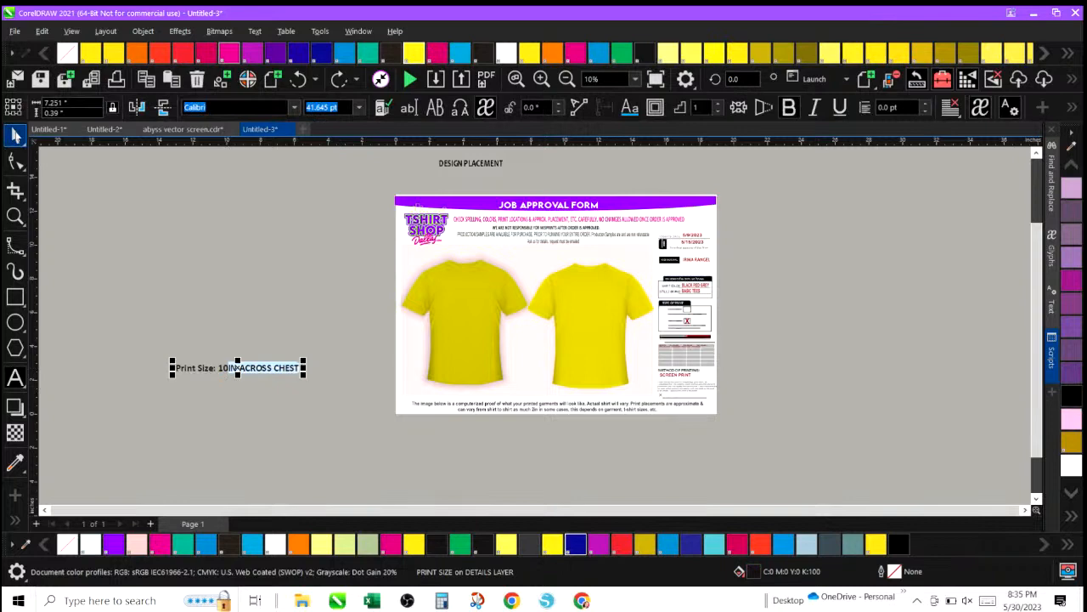
click(15, 136)
drag(237, 369, 474, 396)
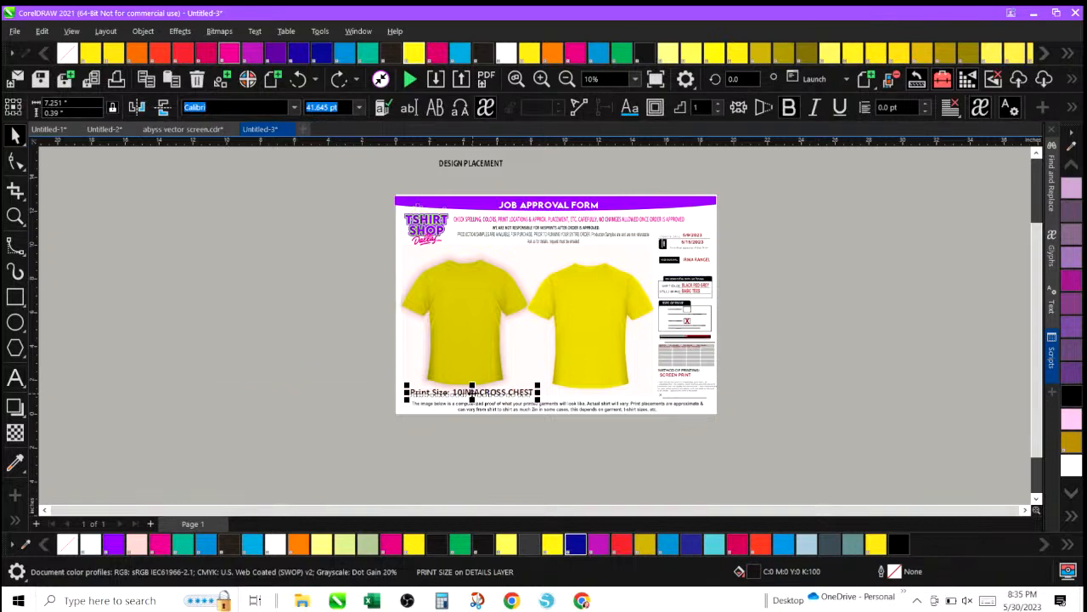
Place the DESIGN PLACEMENT heading back on the form, centred above the two shirts.
click(471, 164)
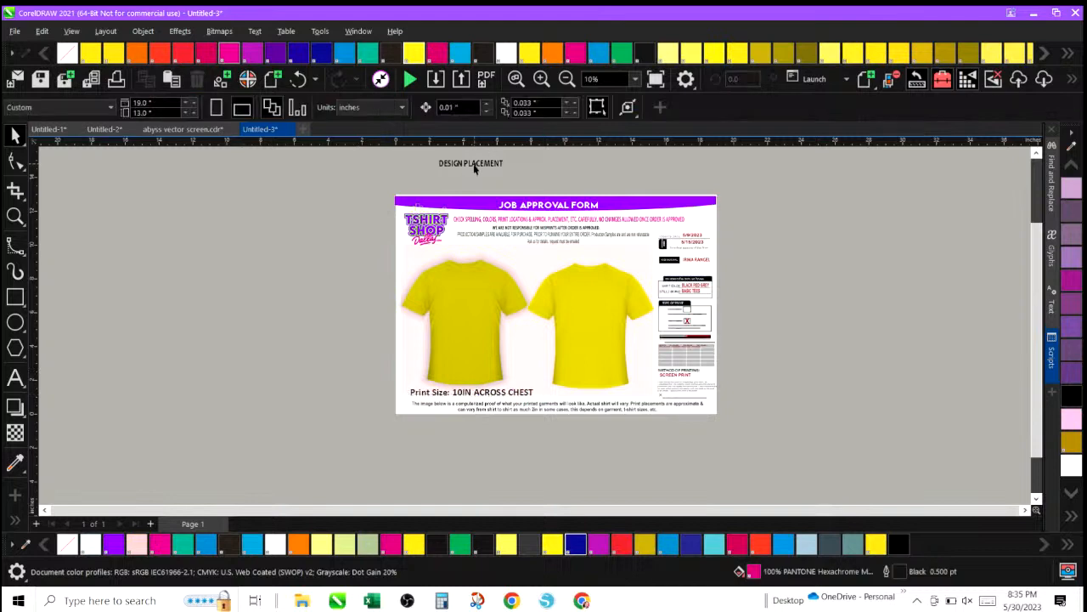
drag(470, 164, 537, 259)
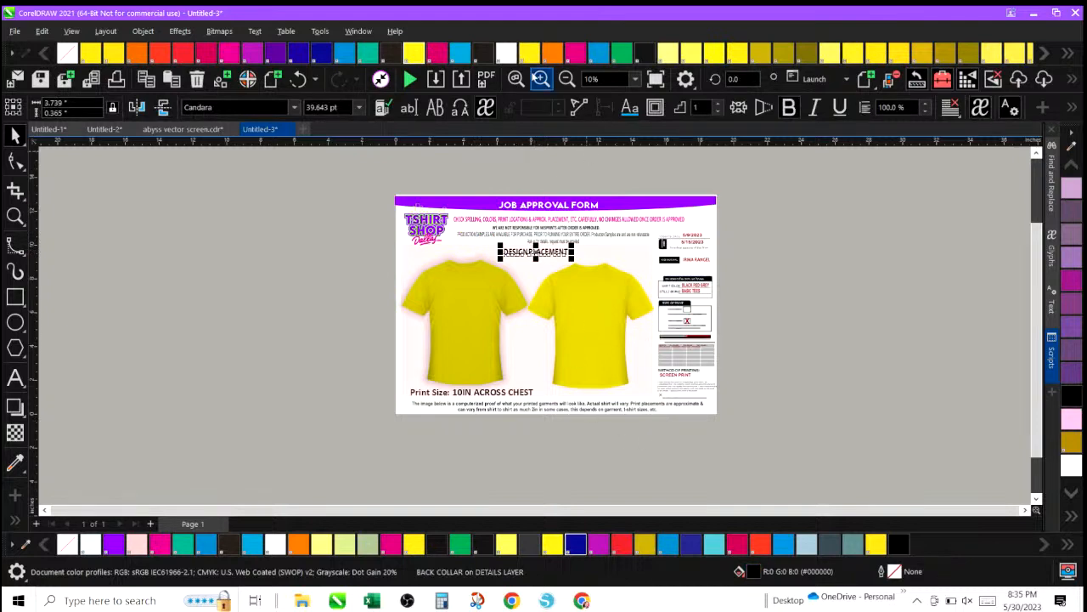
click(541, 78)
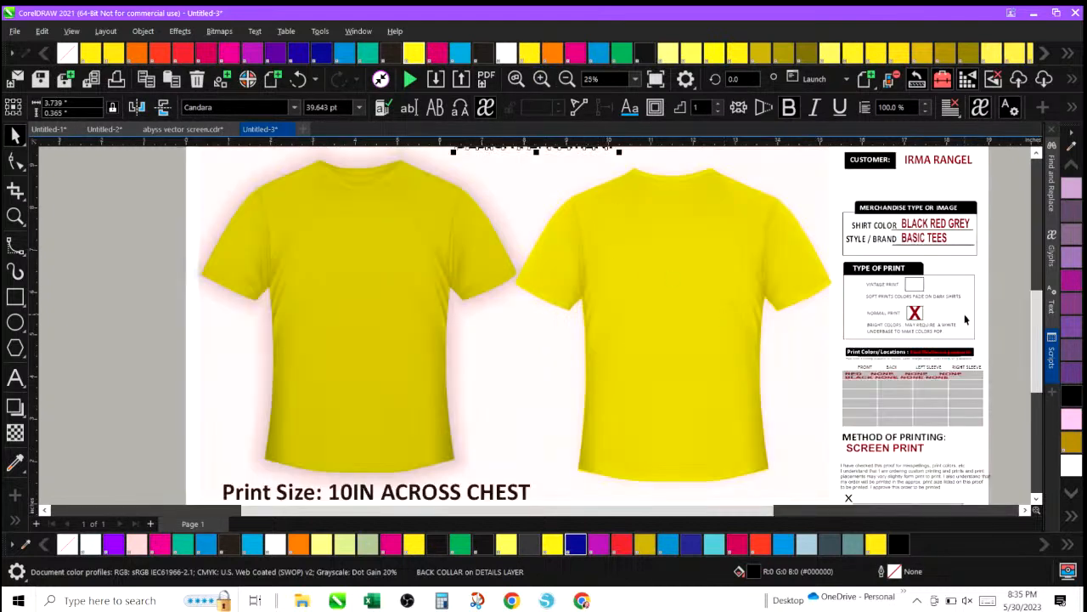
drag(1039, 349, 1043, 334)
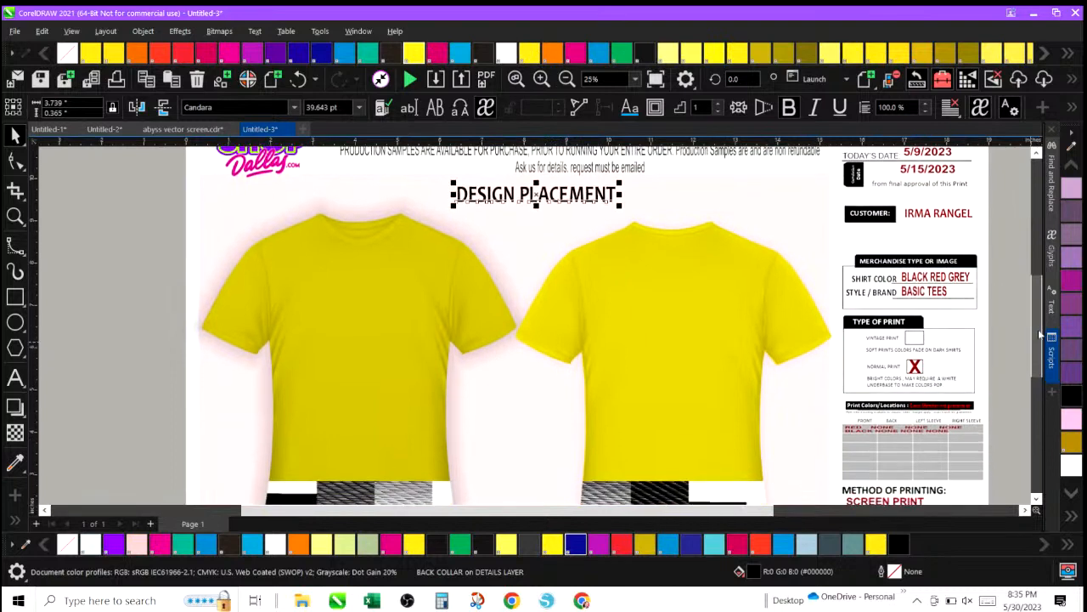
click(566, 79)
Try black, red and yellow fills on the lens rectangle behind the shirts, then undo them.
click(405, 271)
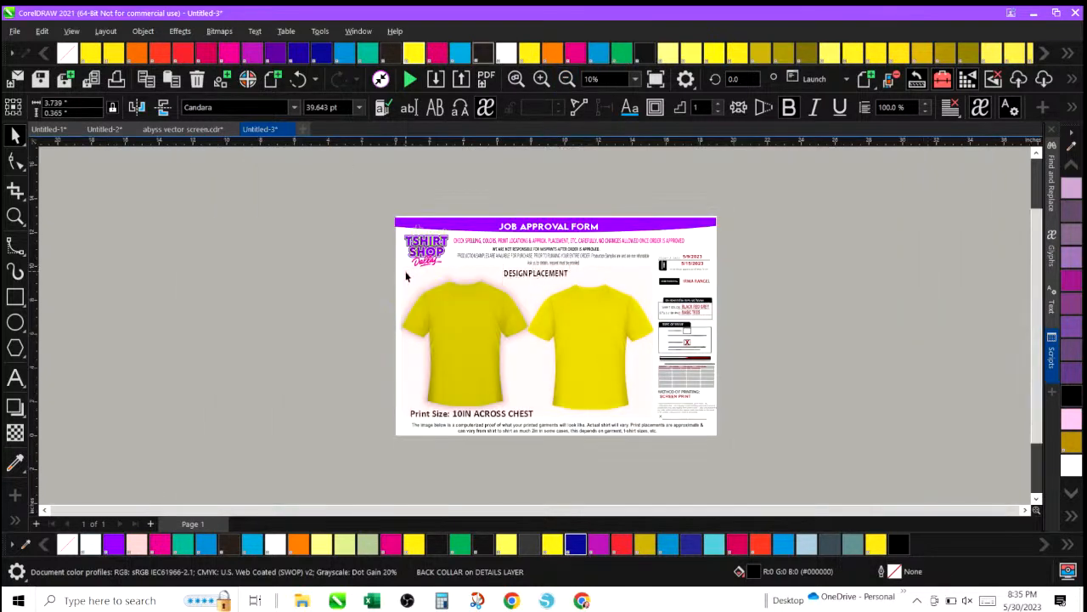
click(901, 546)
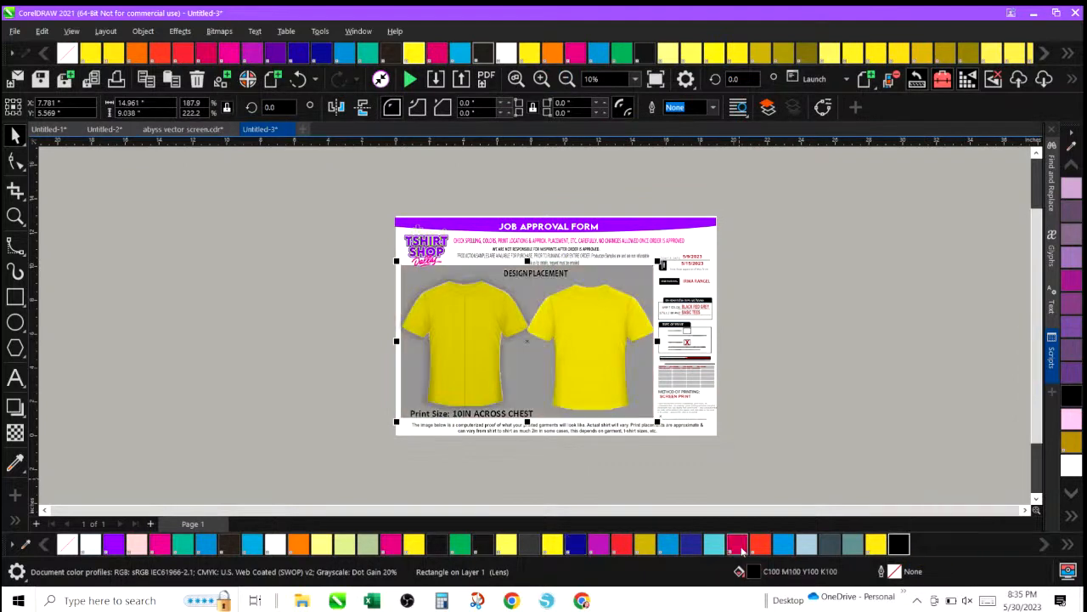
click(739, 547)
click(550, 547)
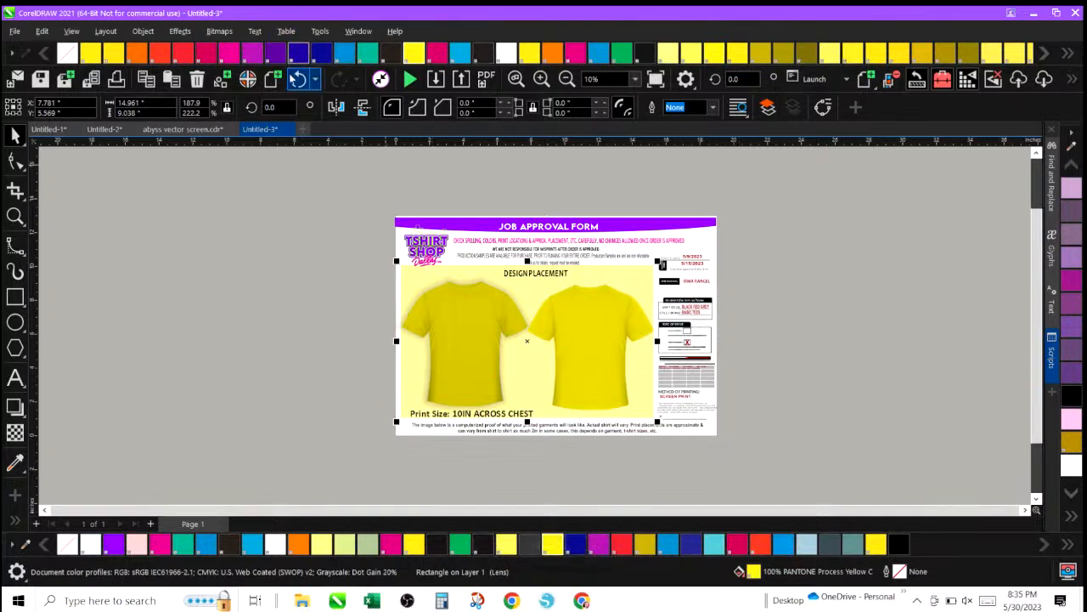
click(297, 79)
click(297, 79)
click(297, 79)
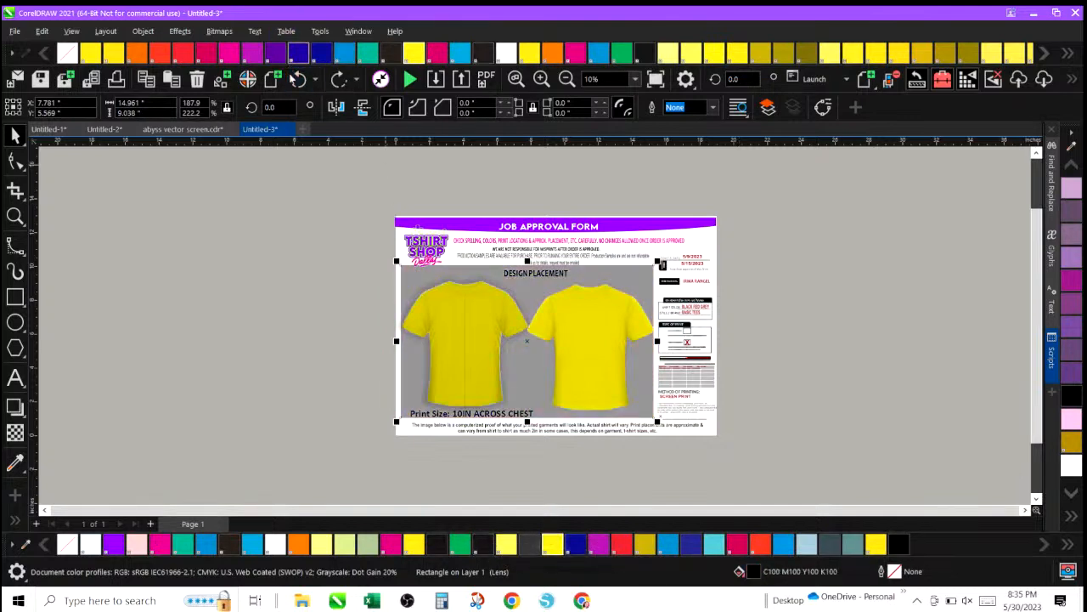
click(321, 280)
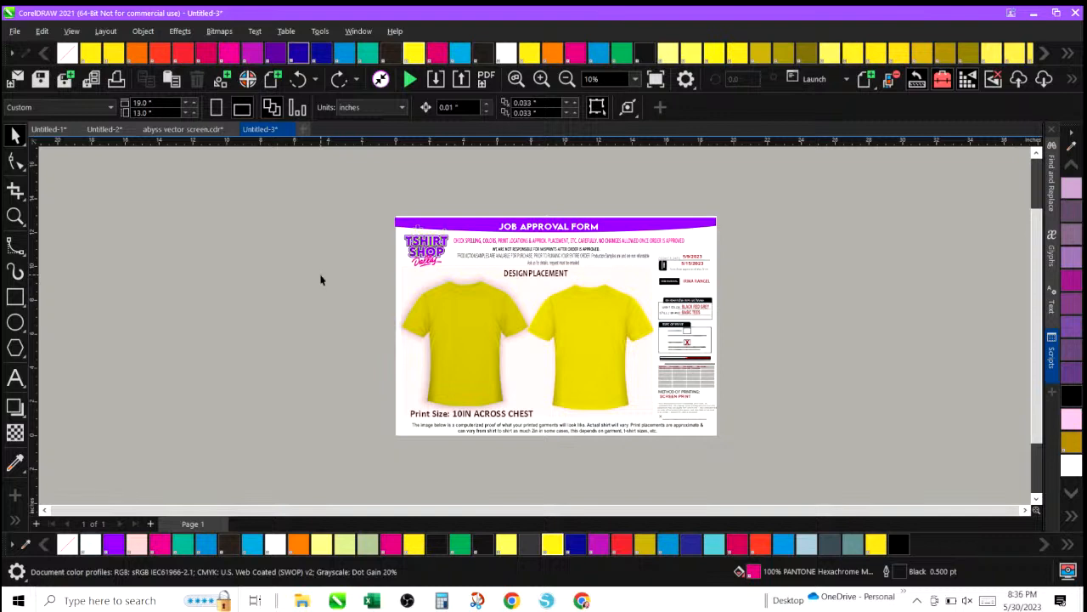
Scale down the TSHIRT SHOP Dallas logo slightly and reposition it in the form's upper-left corner.
click(541, 79)
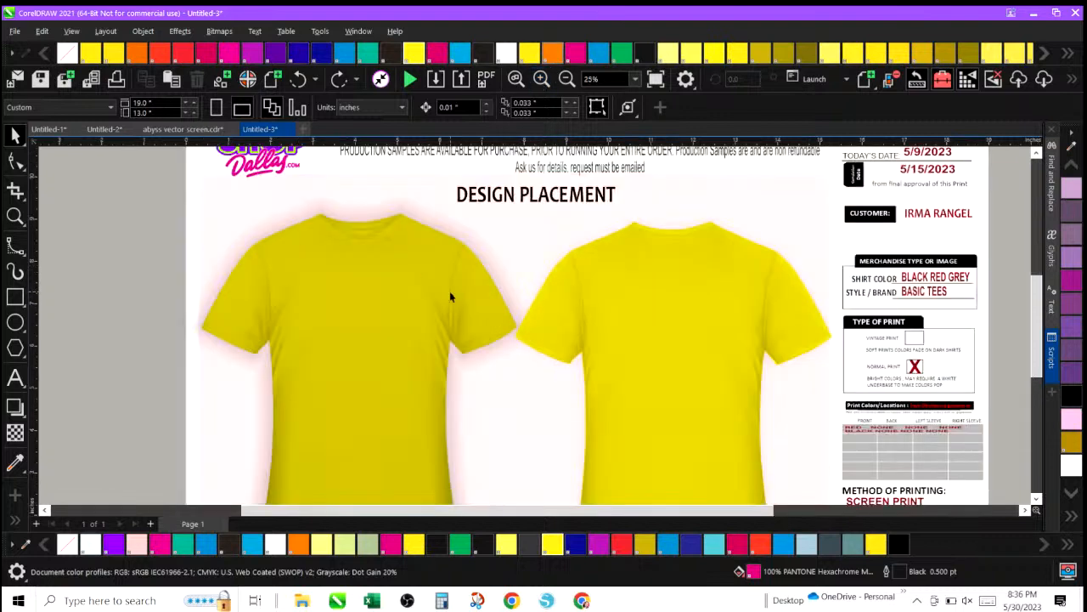
scroll(450, 293, down, 2)
scroll(450, 293, up, 4)
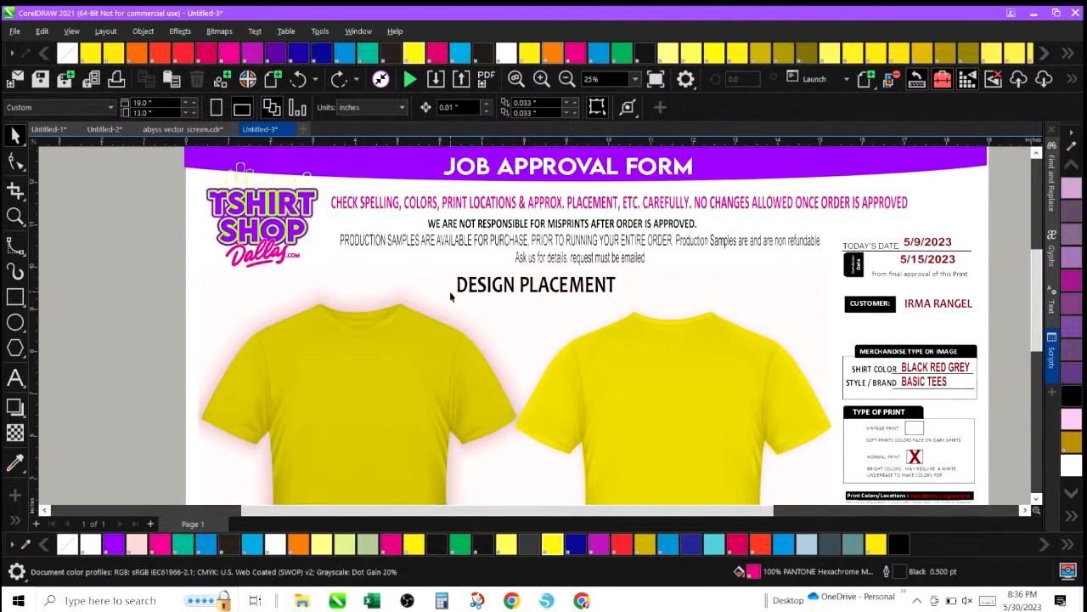
click(218, 197)
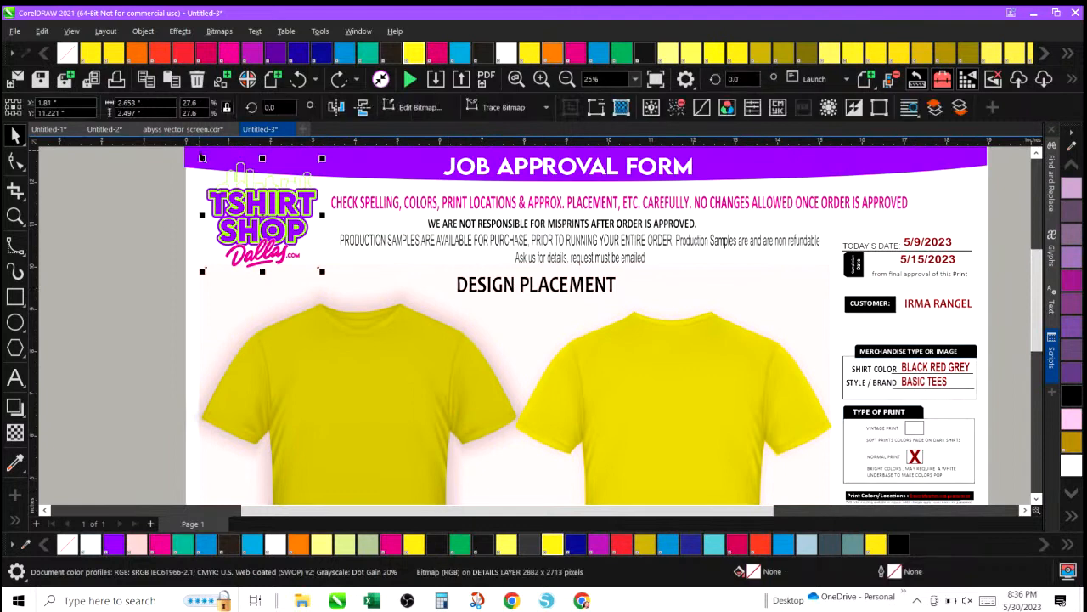
drag(202, 158, 222, 177)
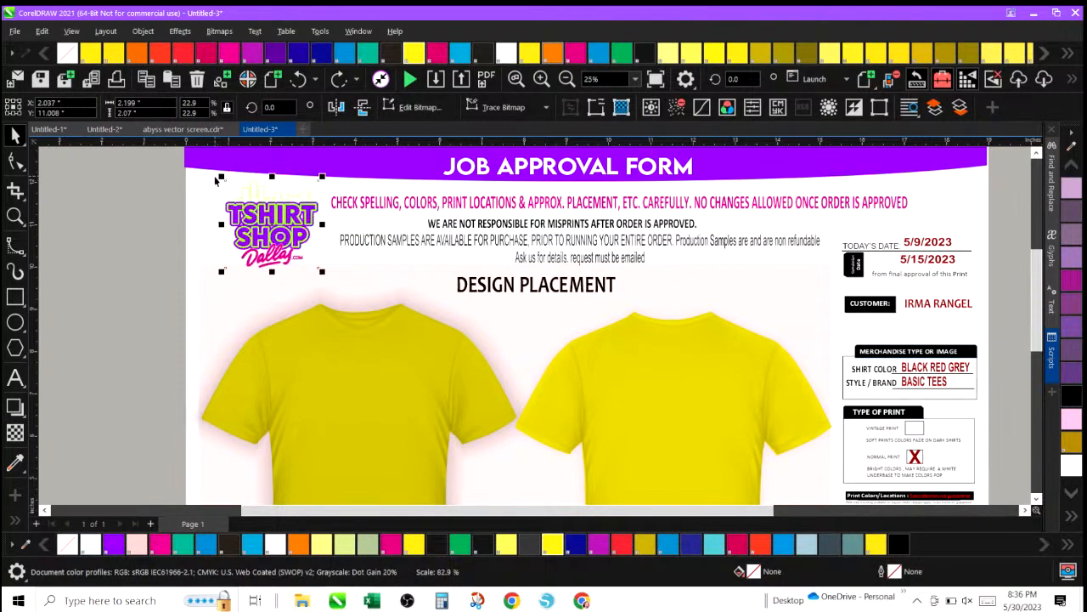
drag(262, 227, 242, 221)
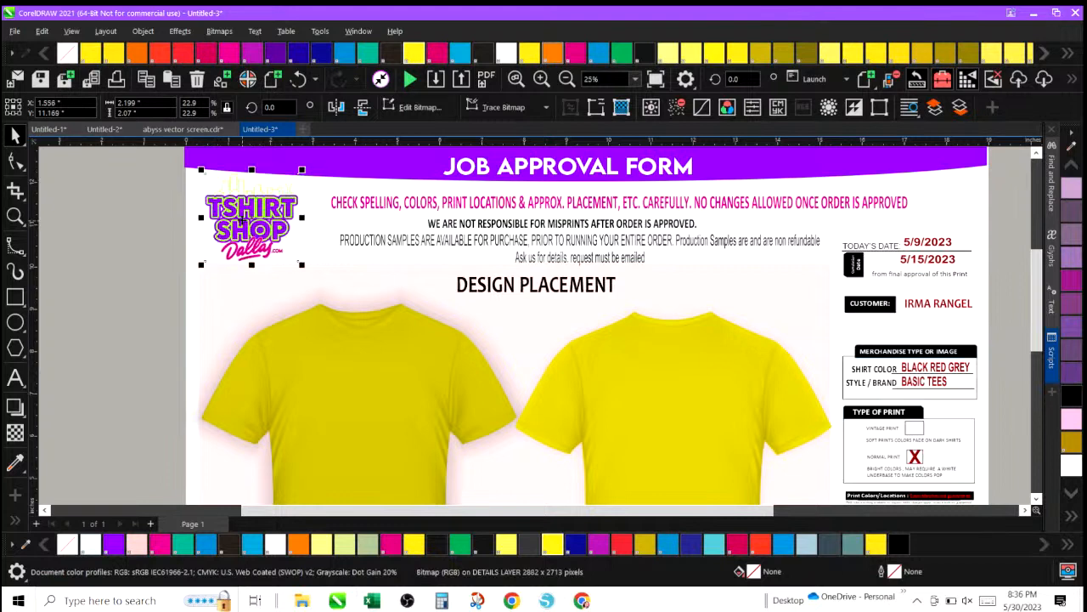
click(164, 335)
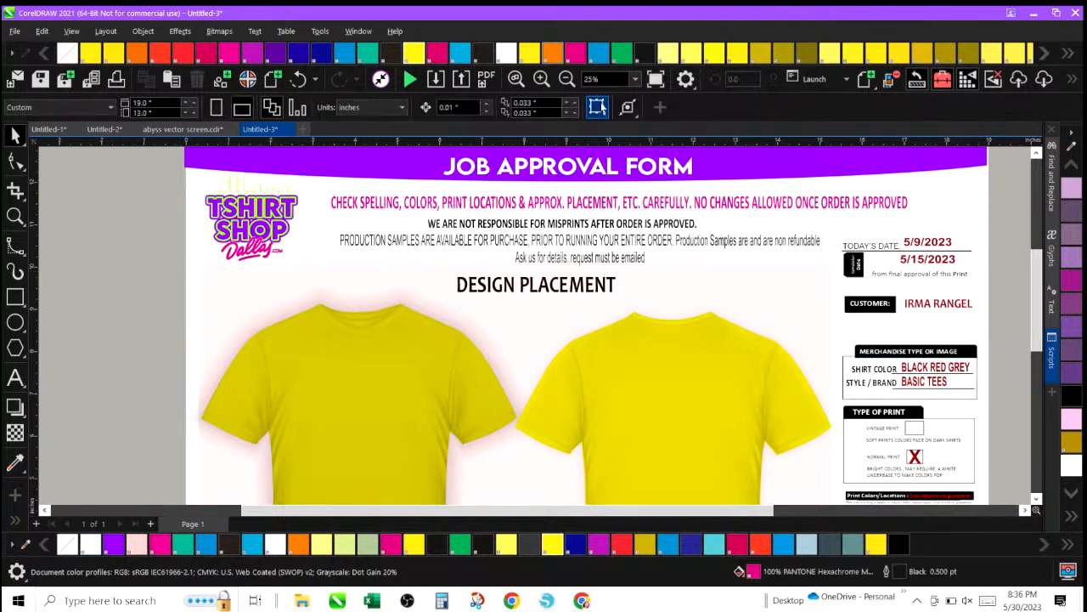
click(566, 78)
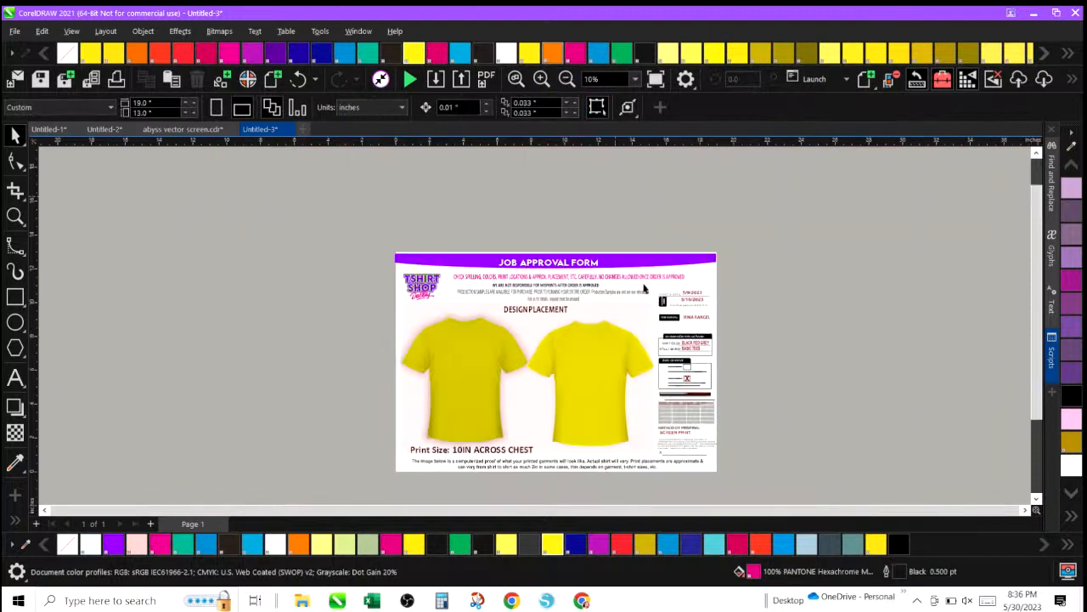
click(603, 363)
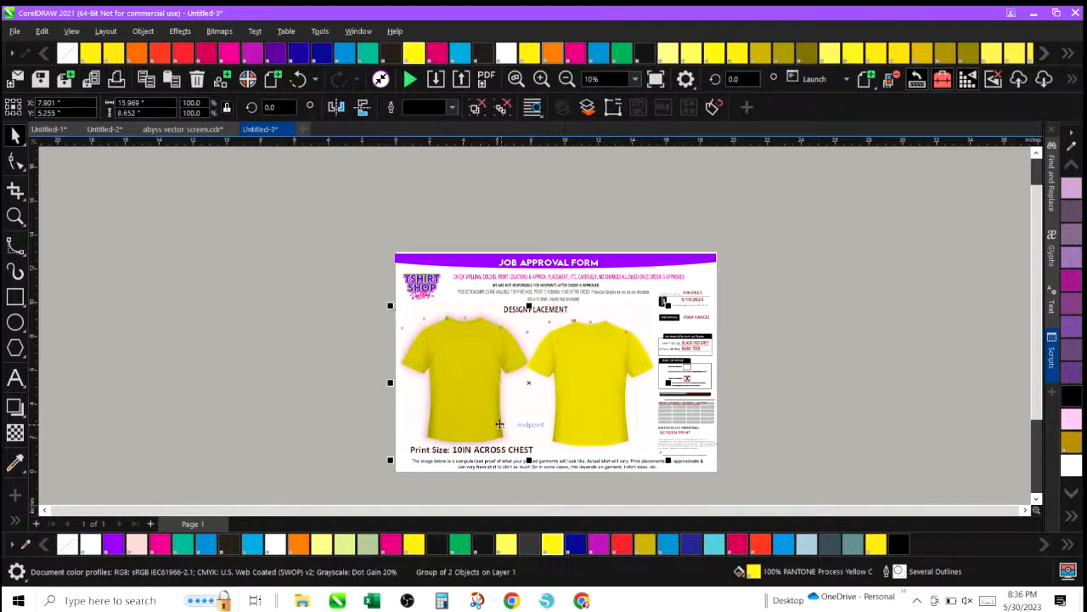
click(275, 381)
click(15, 377)
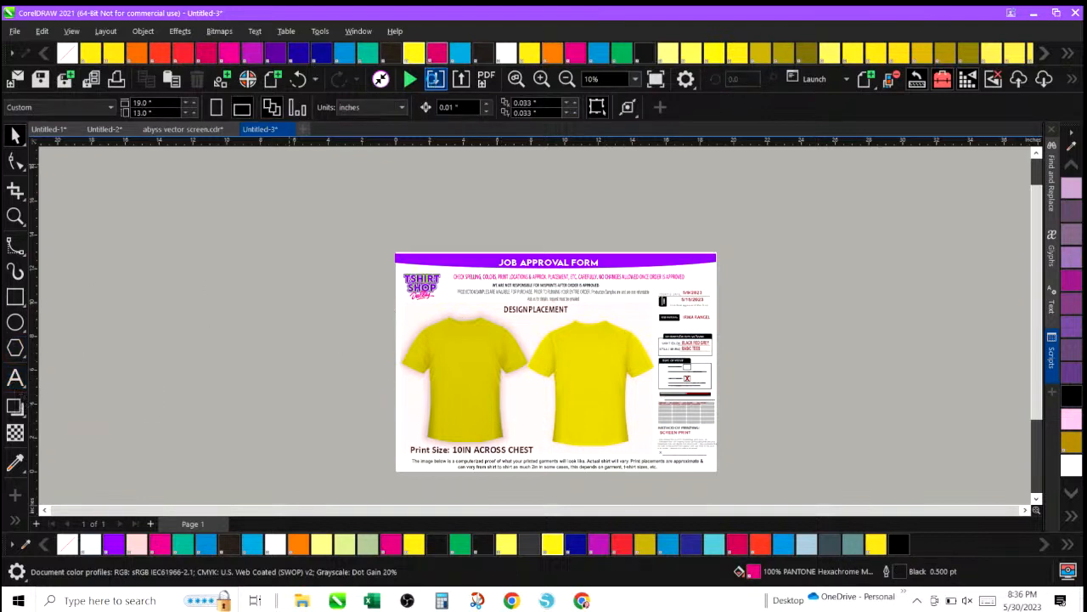
click(431, 80)
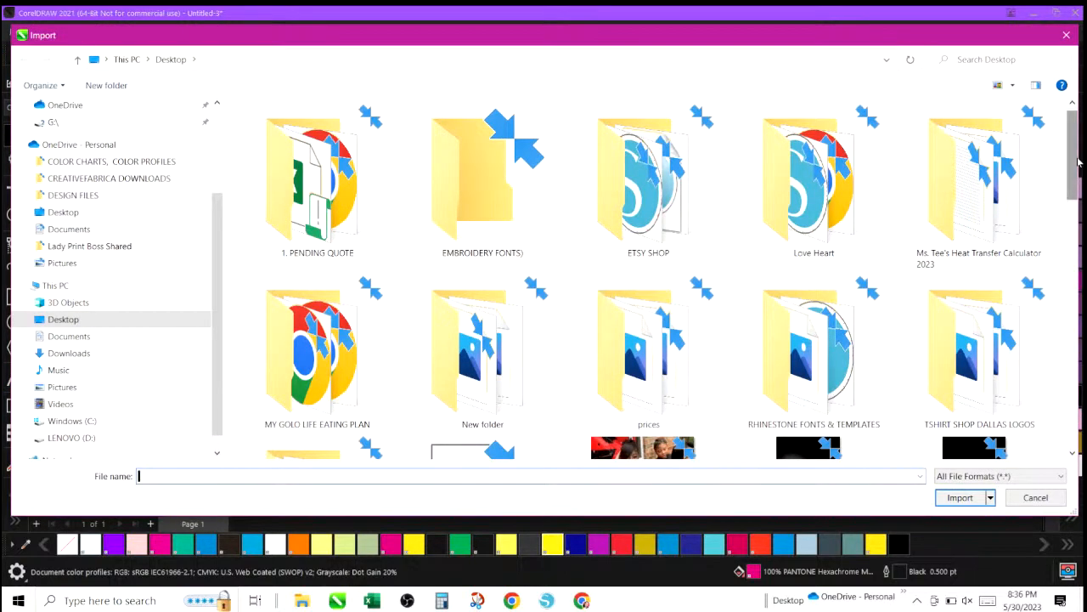
drag(1077, 162, 1079, 264)
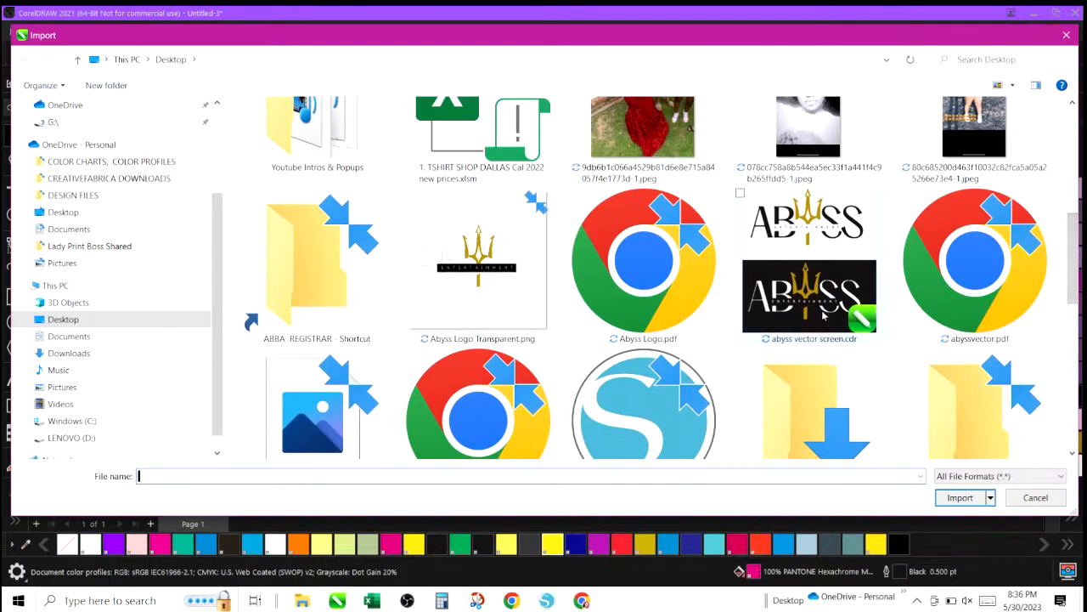
click(1035, 497)
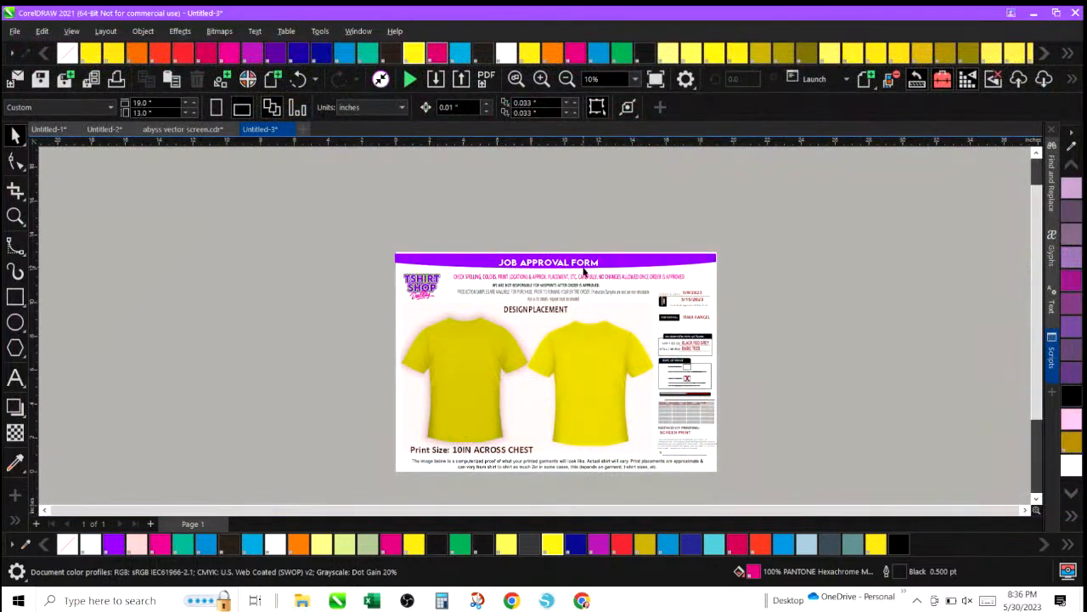
Recolour both grouped shirts black, trying several black swatches and ending with 90% Black.
click(457, 364)
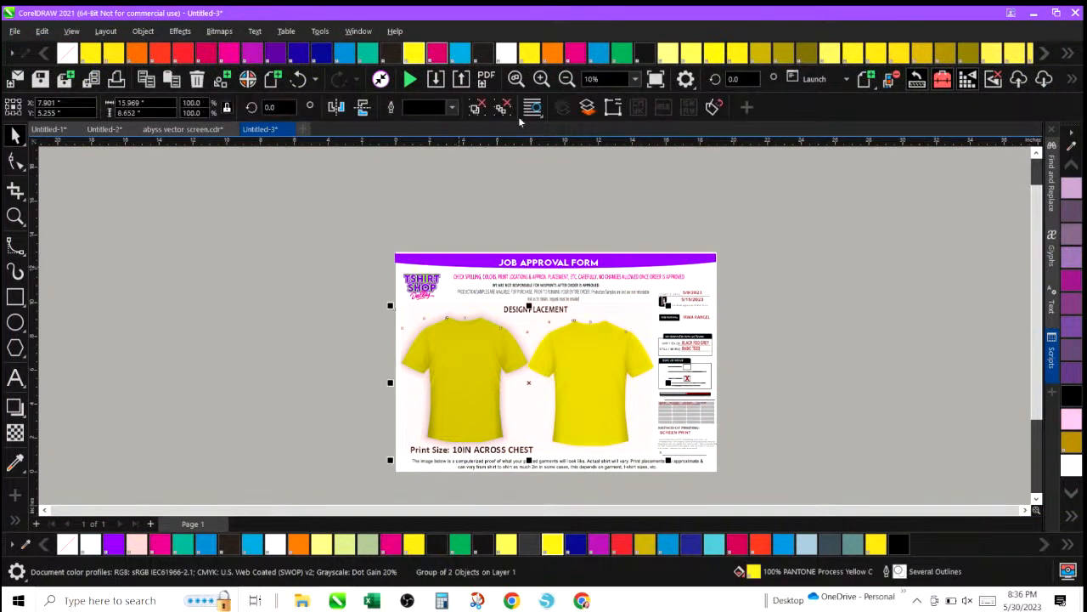
click(901, 544)
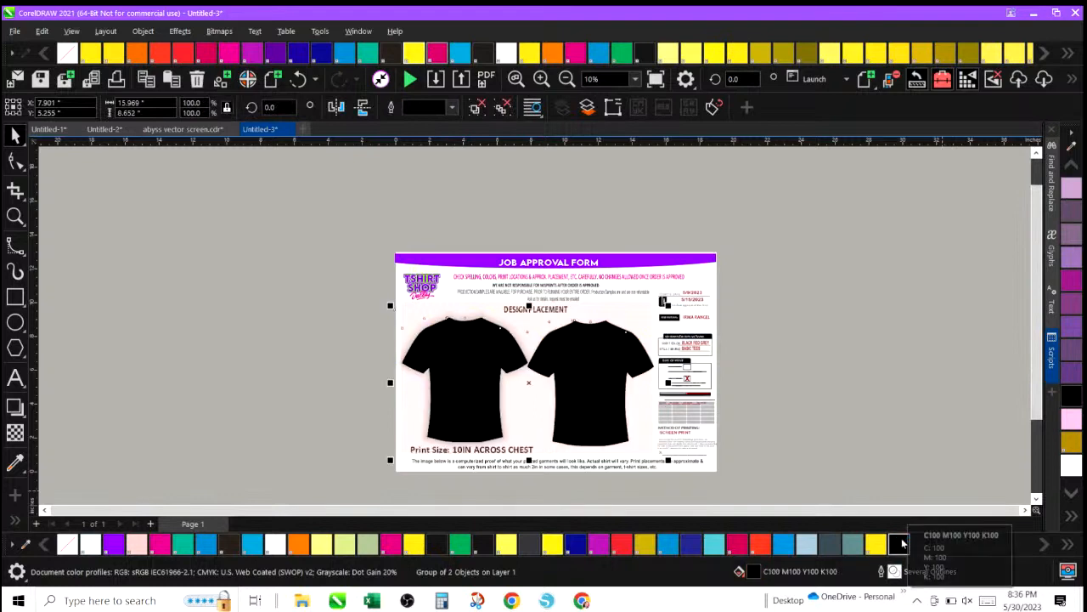
click(480, 551)
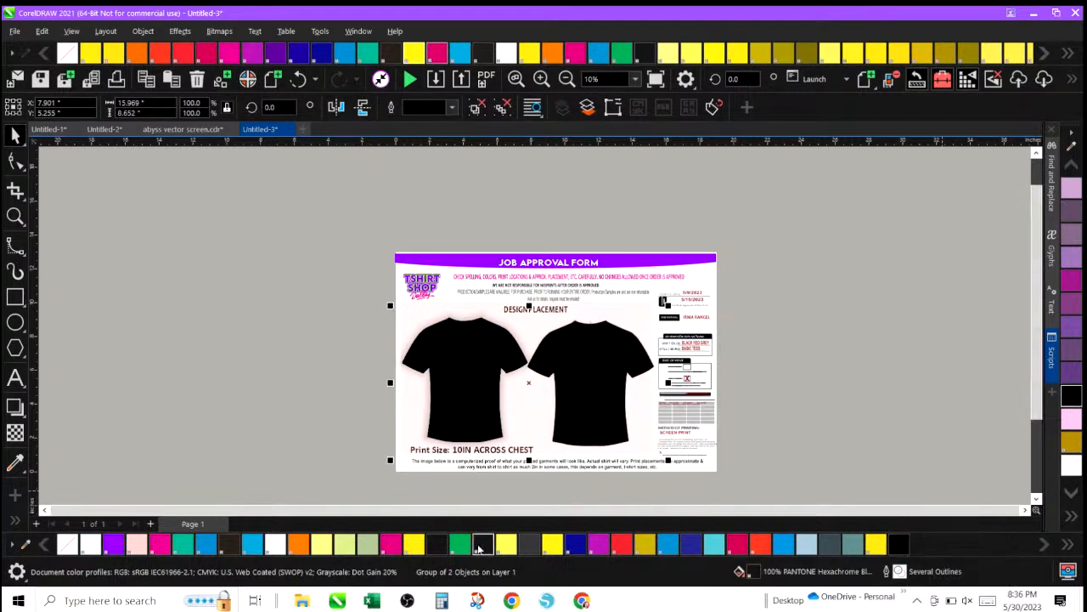
click(435, 542)
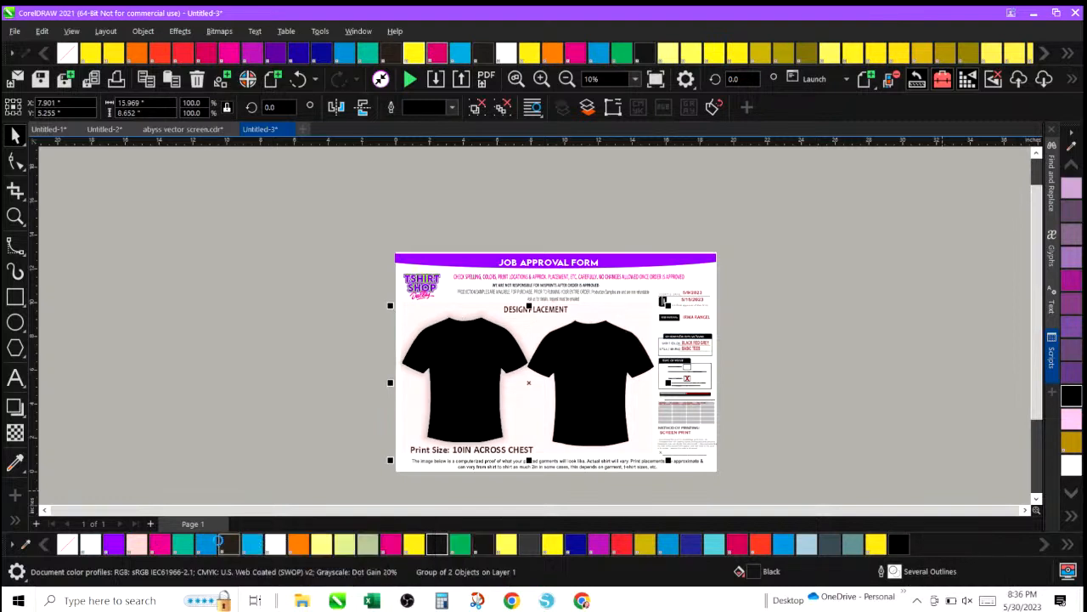
click(219, 544)
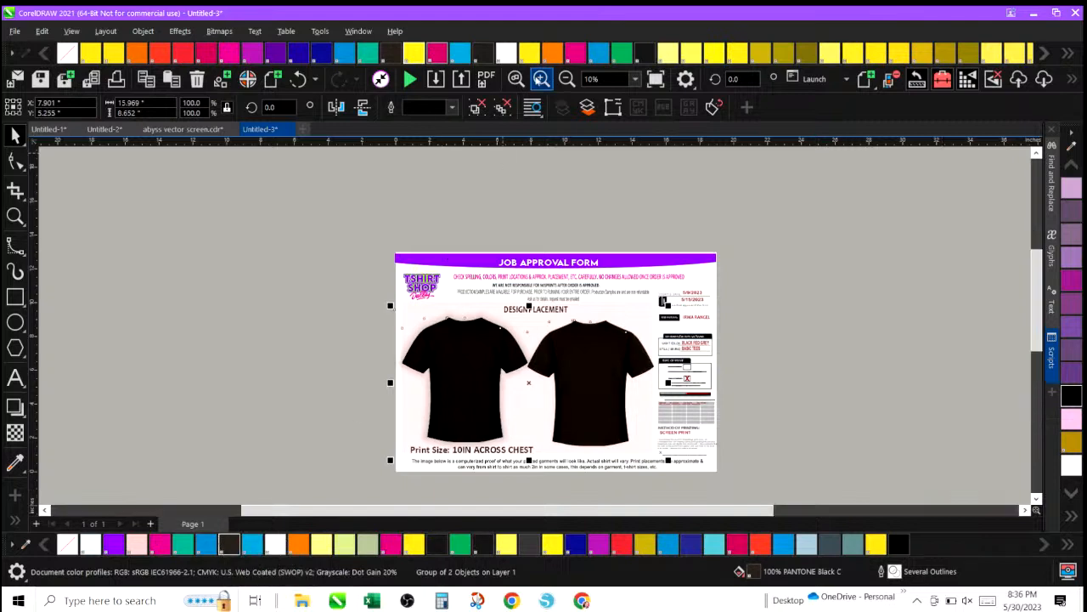
click(541, 79)
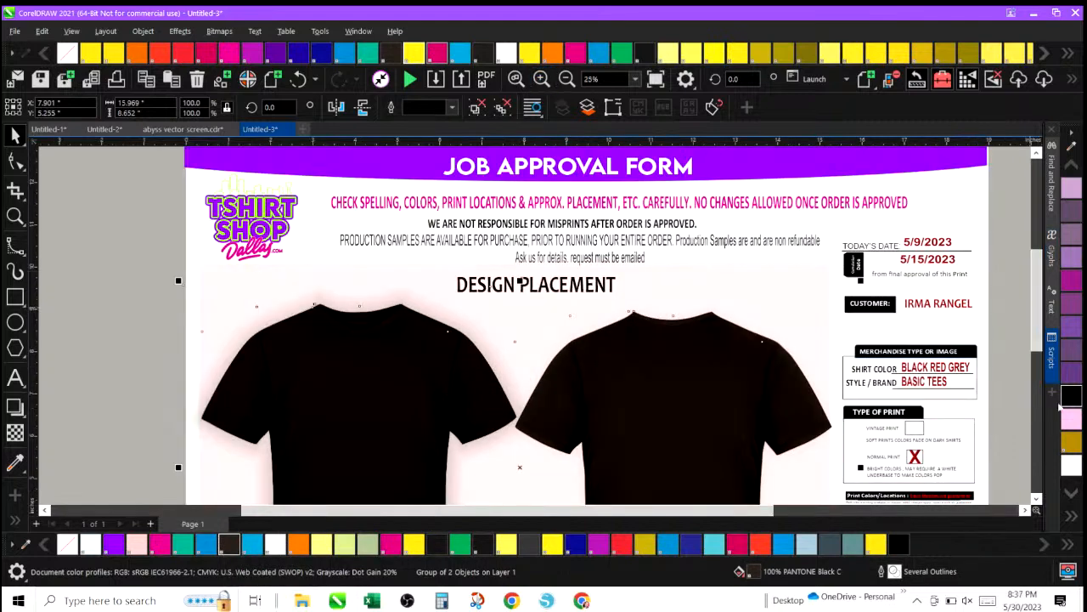
click(1070, 516)
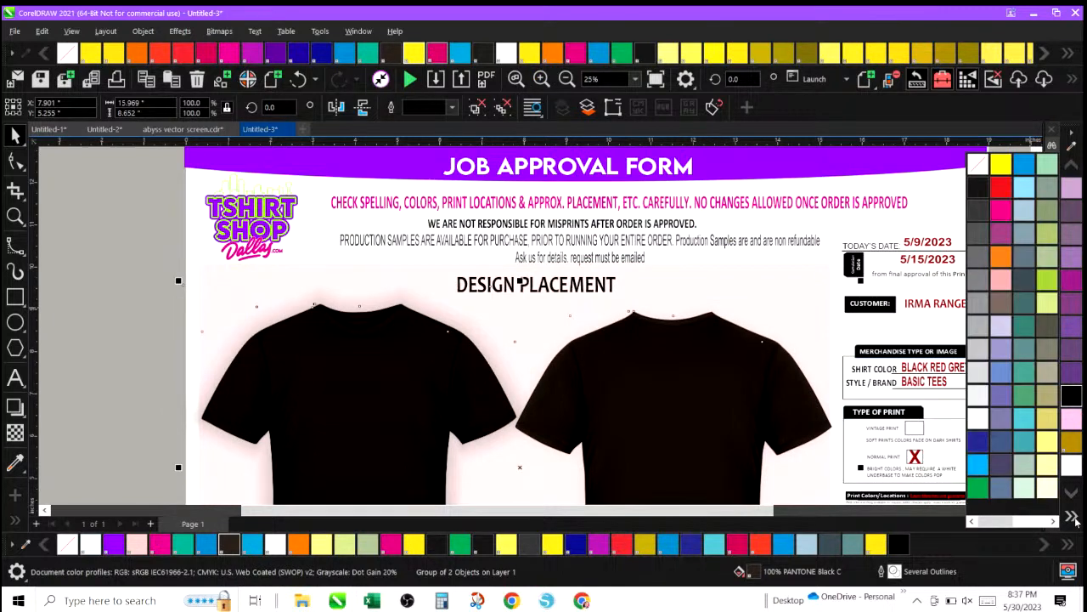
click(979, 189)
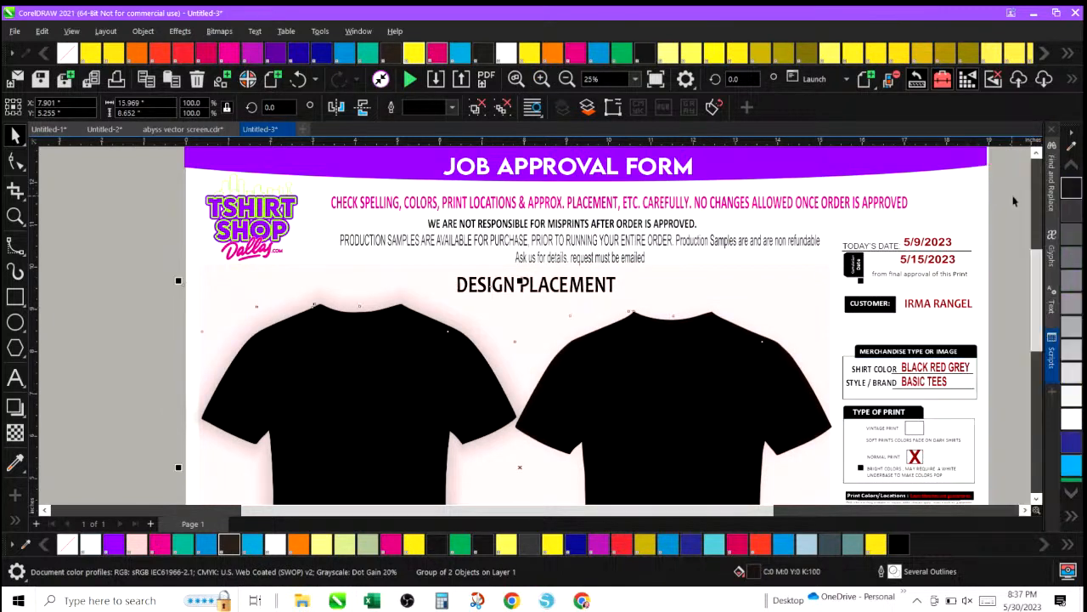
click(1072, 518)
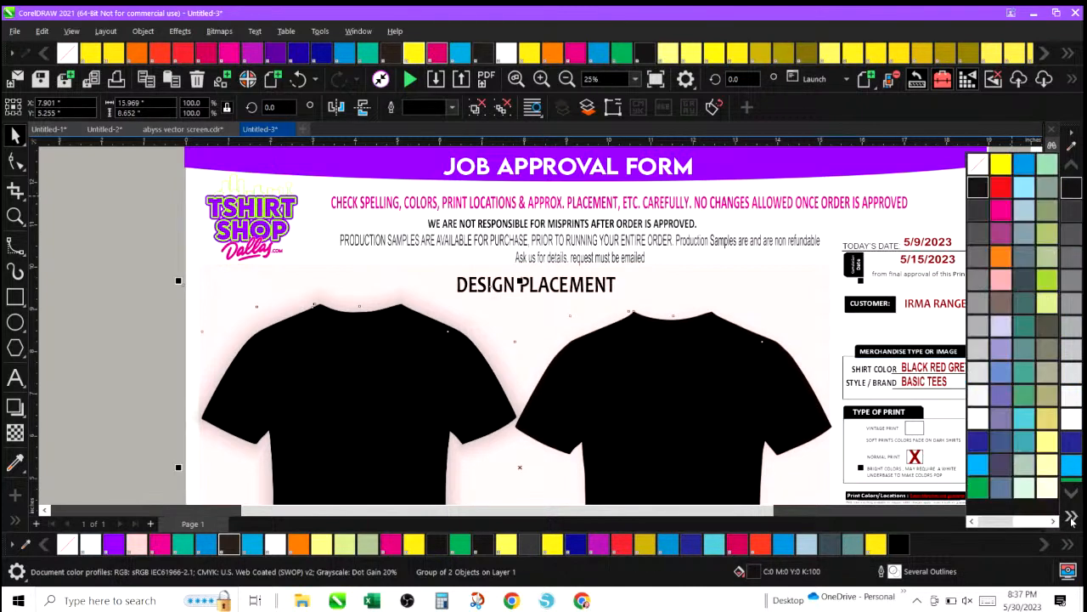
click(980, 212)
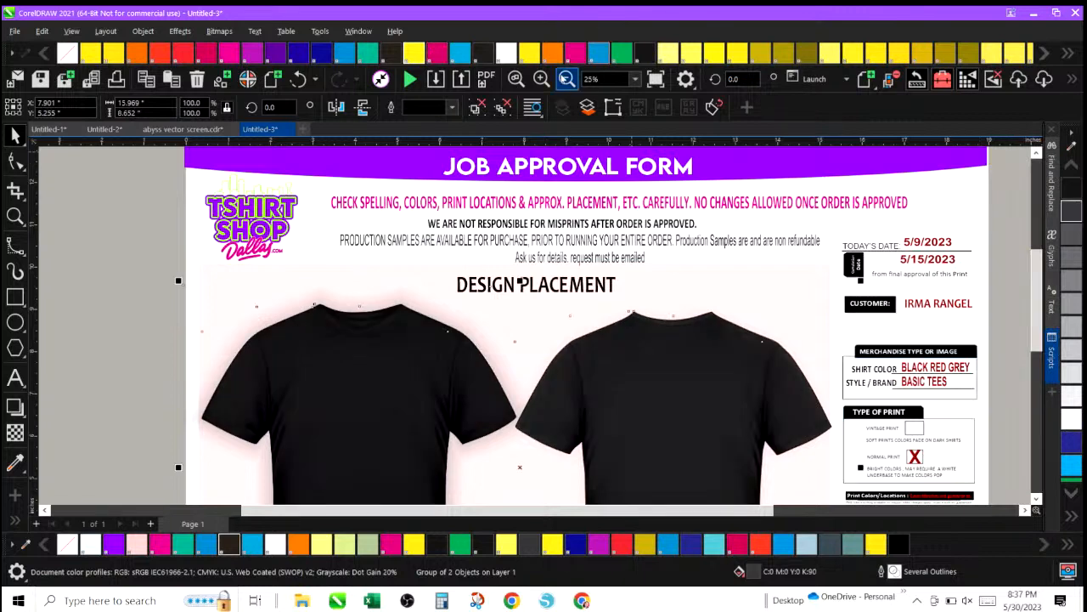
click(567, 79)
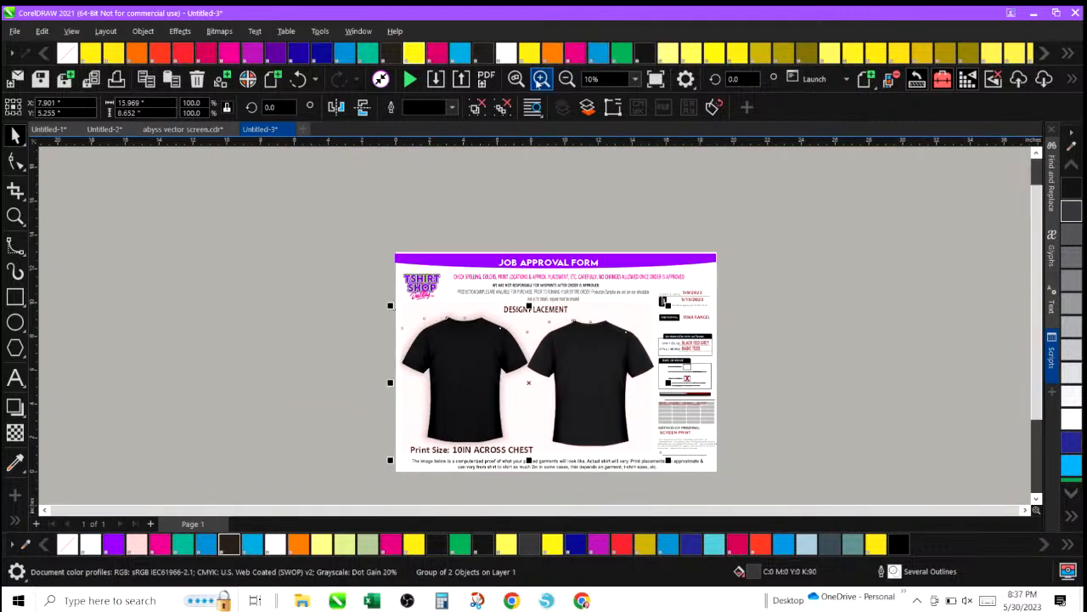
click(541, 79)
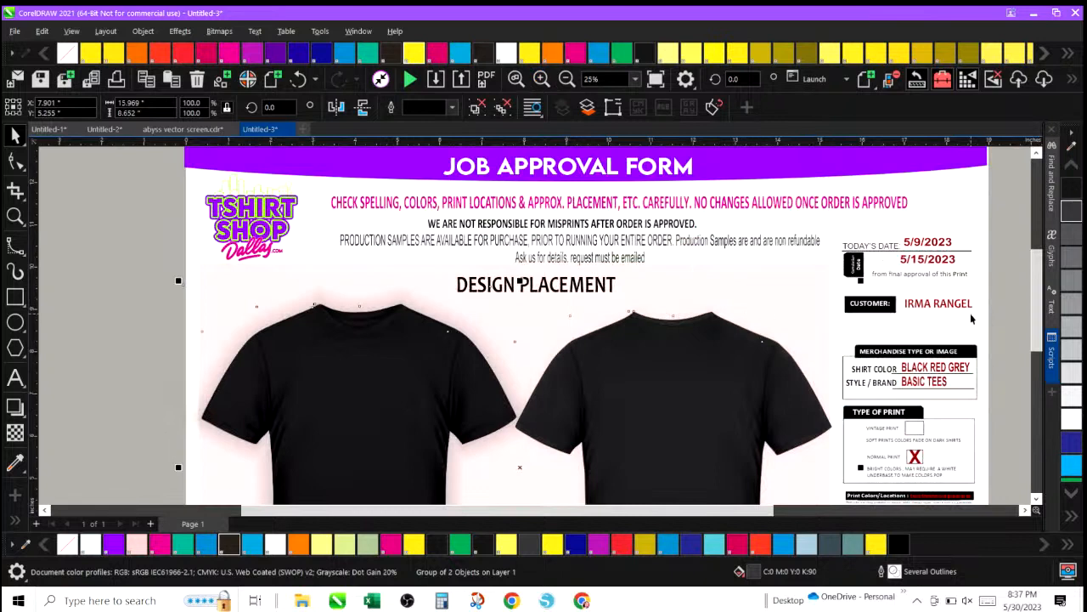
Switch to the abyss vector screen document and group all parts of the white-and-gold Abyss logo on black.
scroll(1030, 308, down, 3)
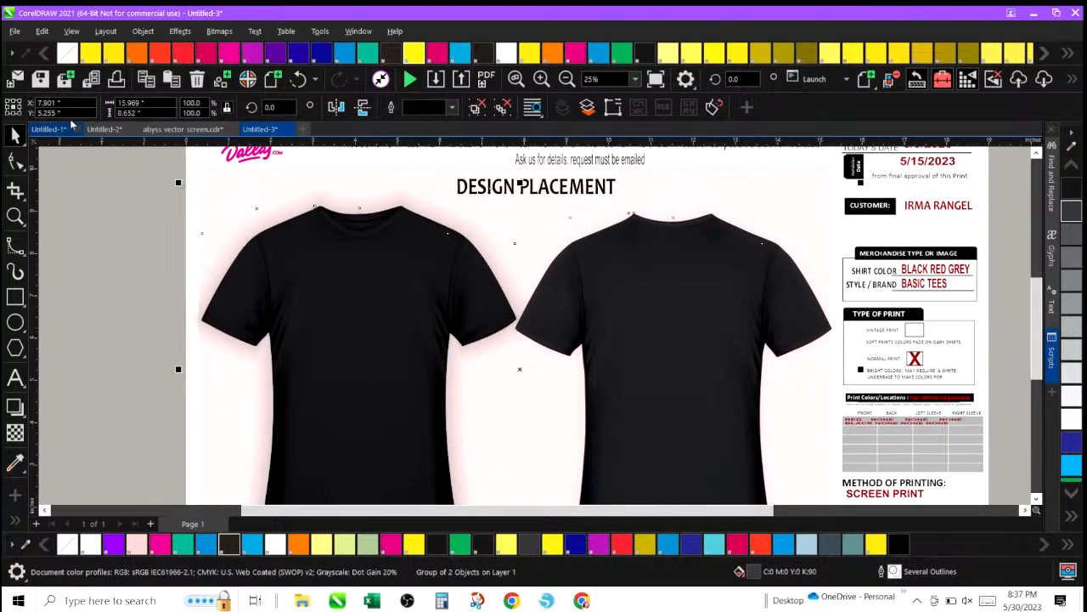
click(166, 130)
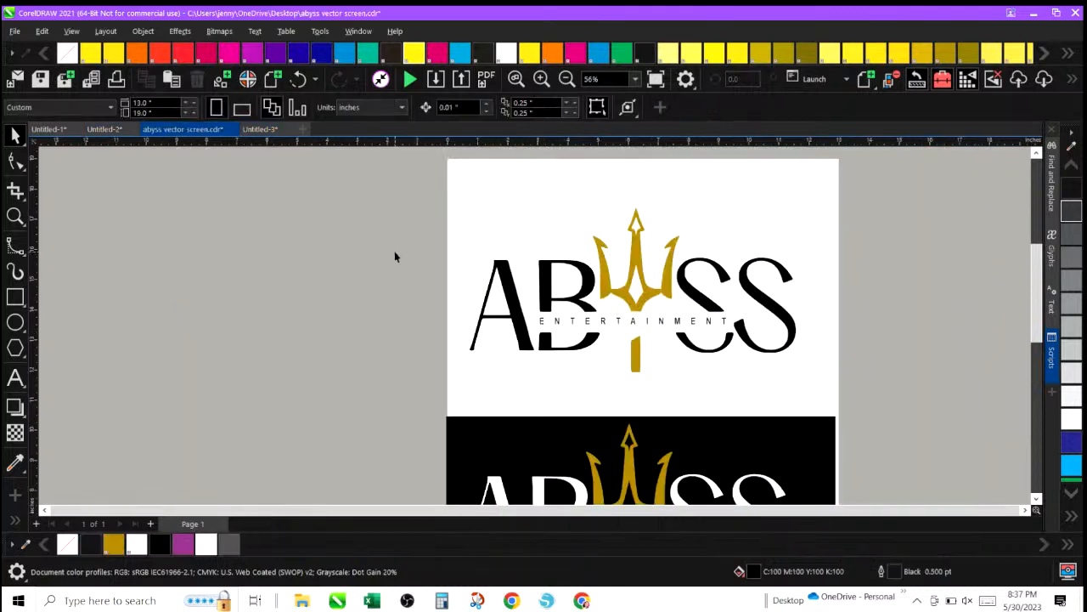
scroll(730, 415, up, 2)
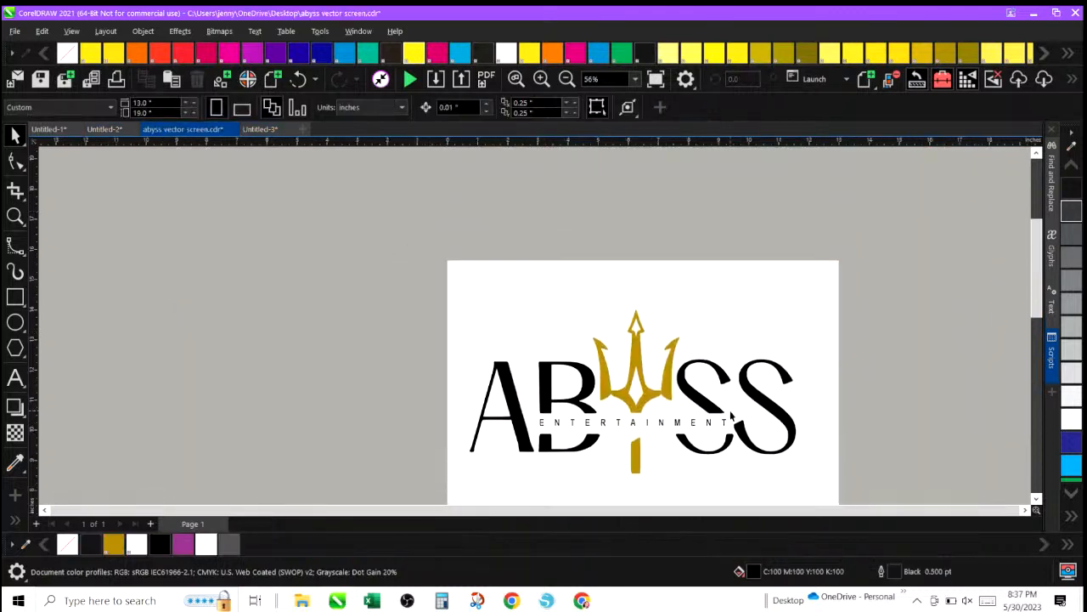
scroll(729, 411, down, 3)
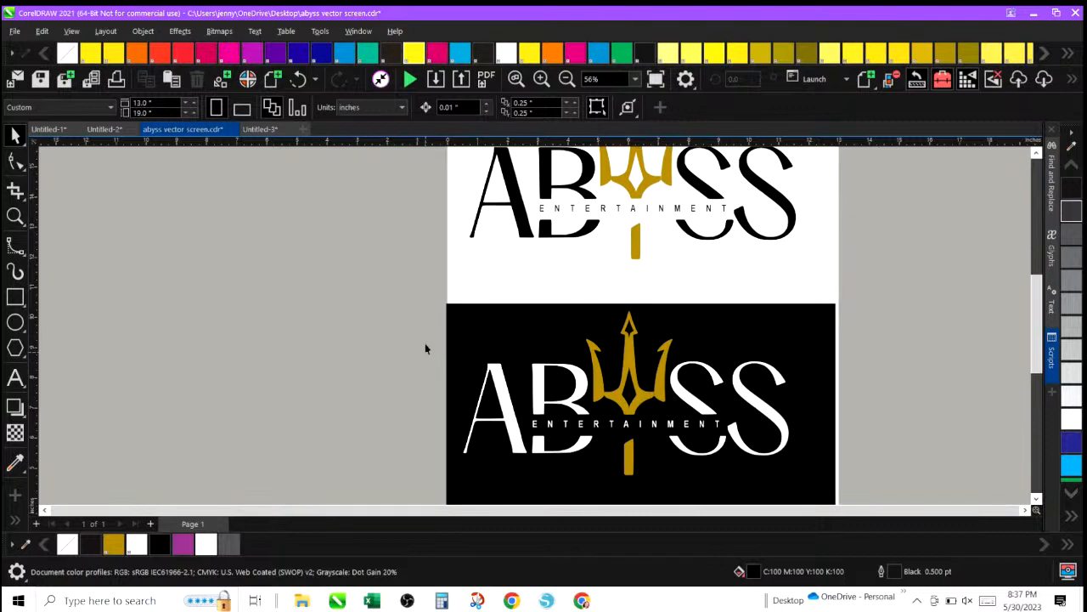
drag(424, 307, 839, 494)
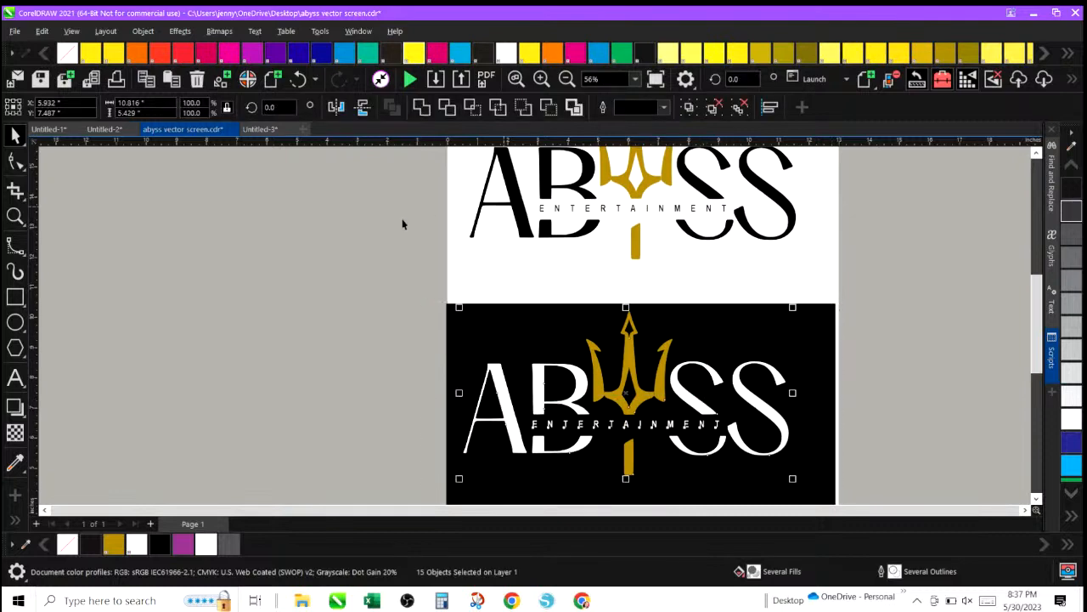
click(140, 31)
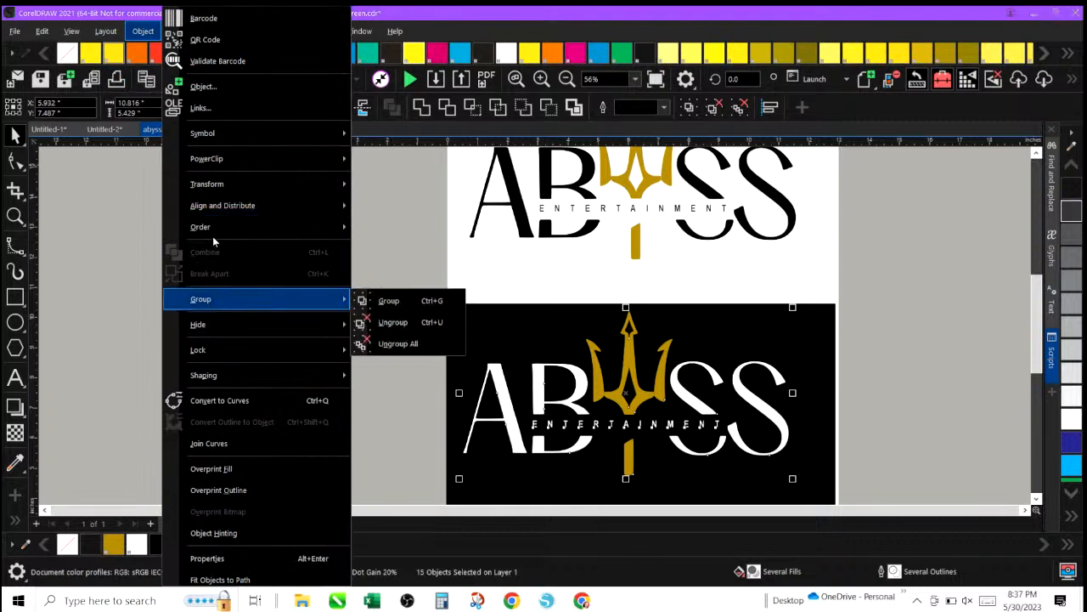
mouse_move(220, 301)
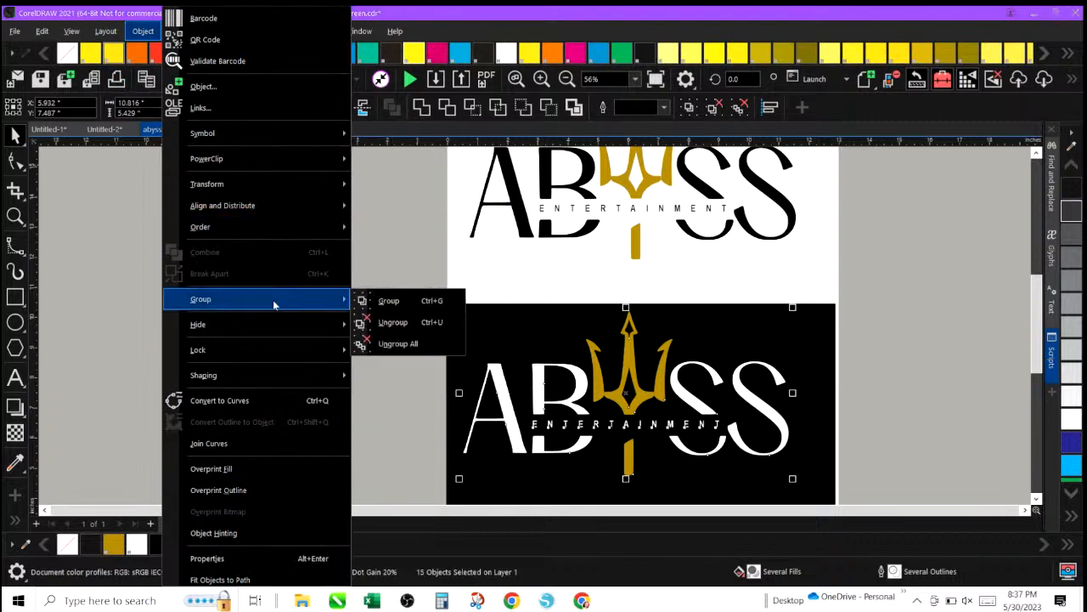
click(384, 302)
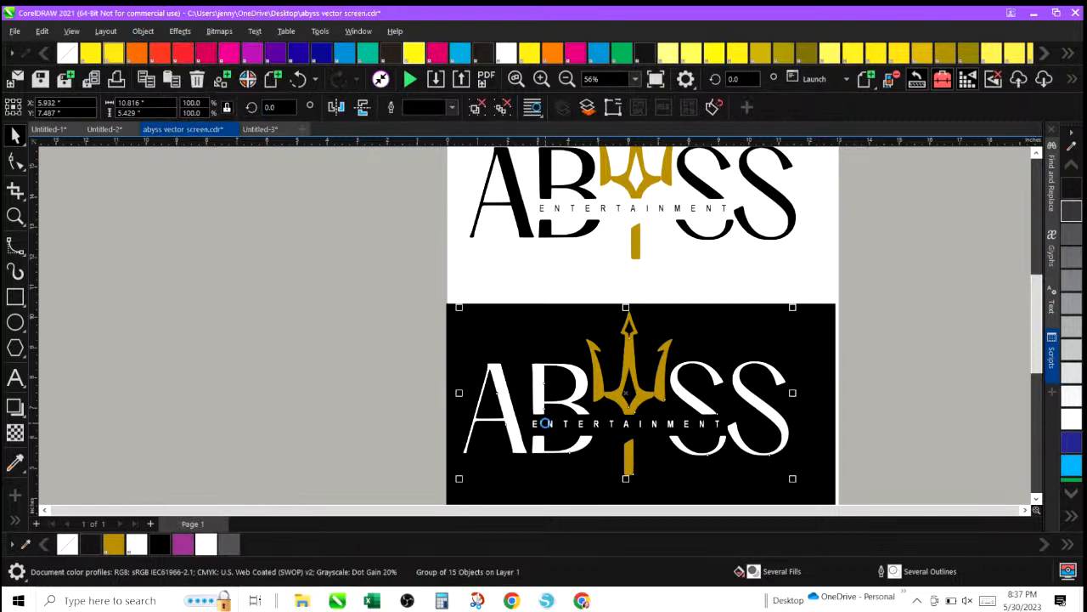
Return to the job approval form and paste the grouped Abyss logo over the black shirts.
click(259, 129)
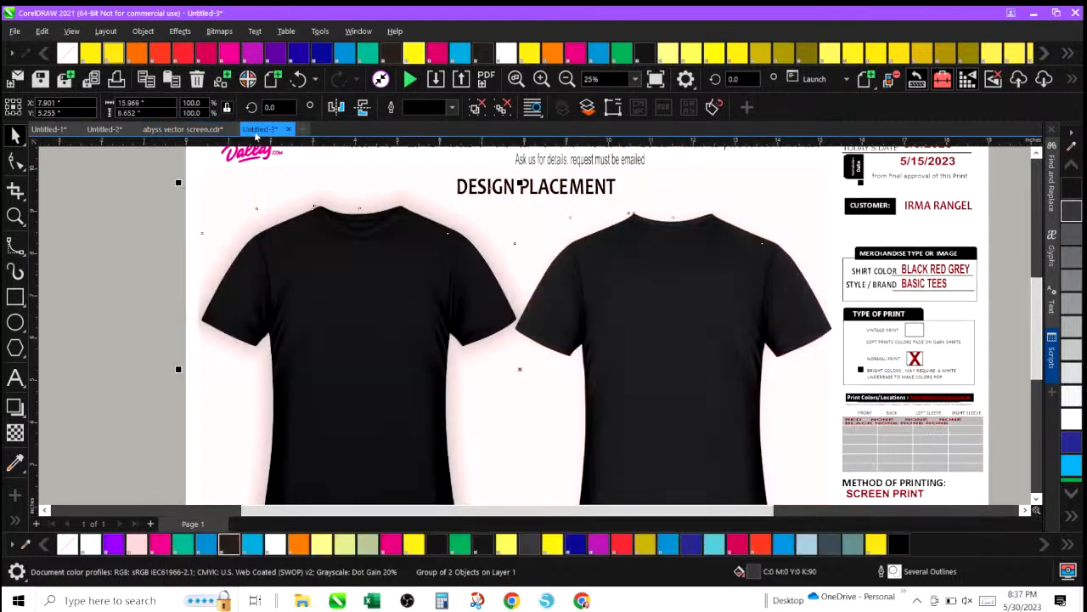
right_click(123, 284)
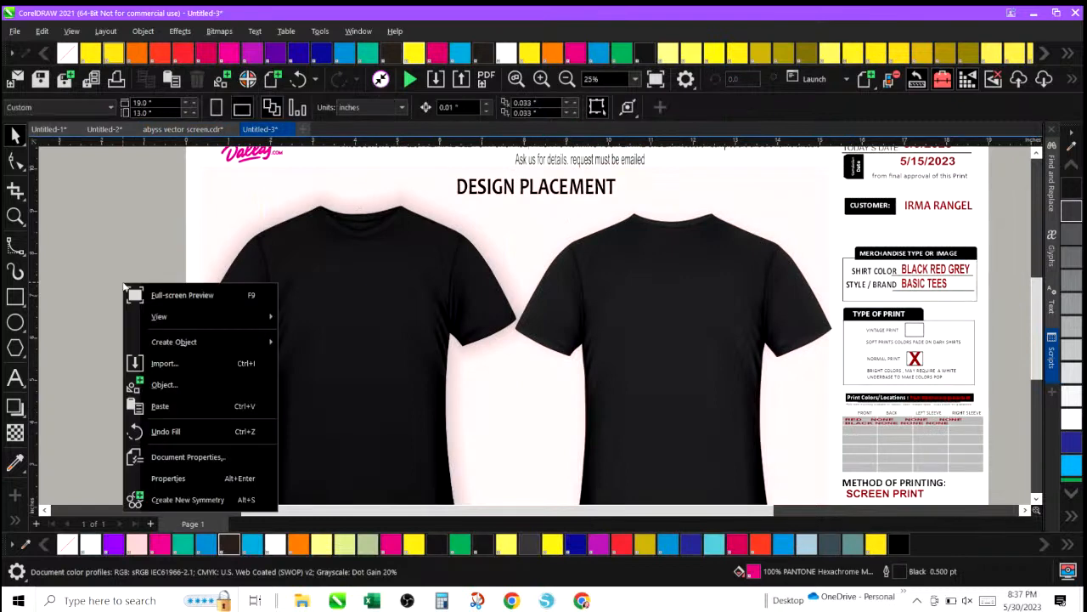
click(166, 406)
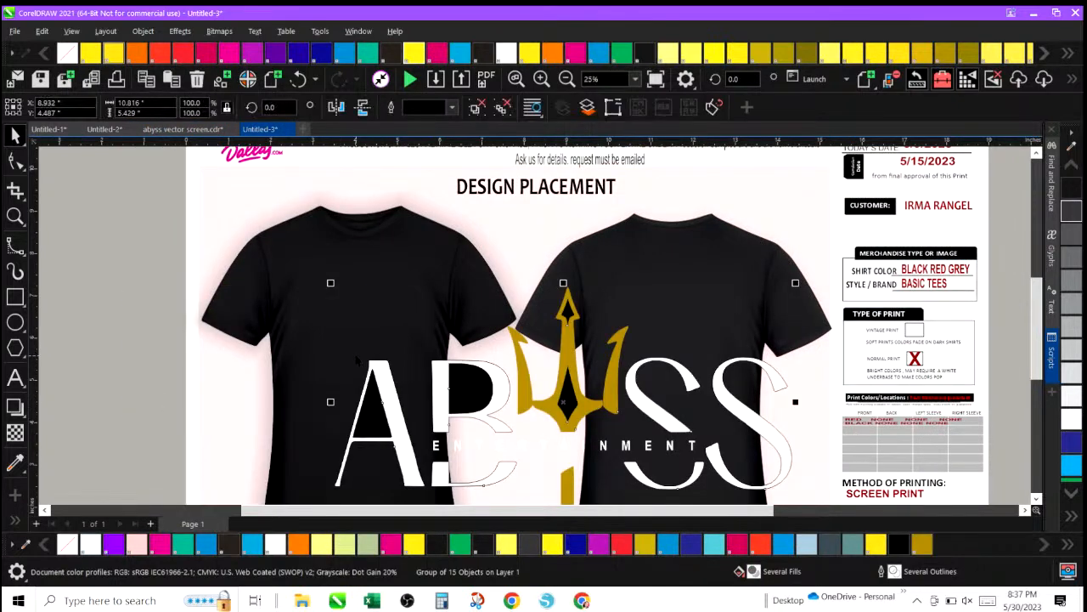
Move the pasted Abyss logo off the form onto the pasteboard left of the page.
drag(331, 283, 432, 395)
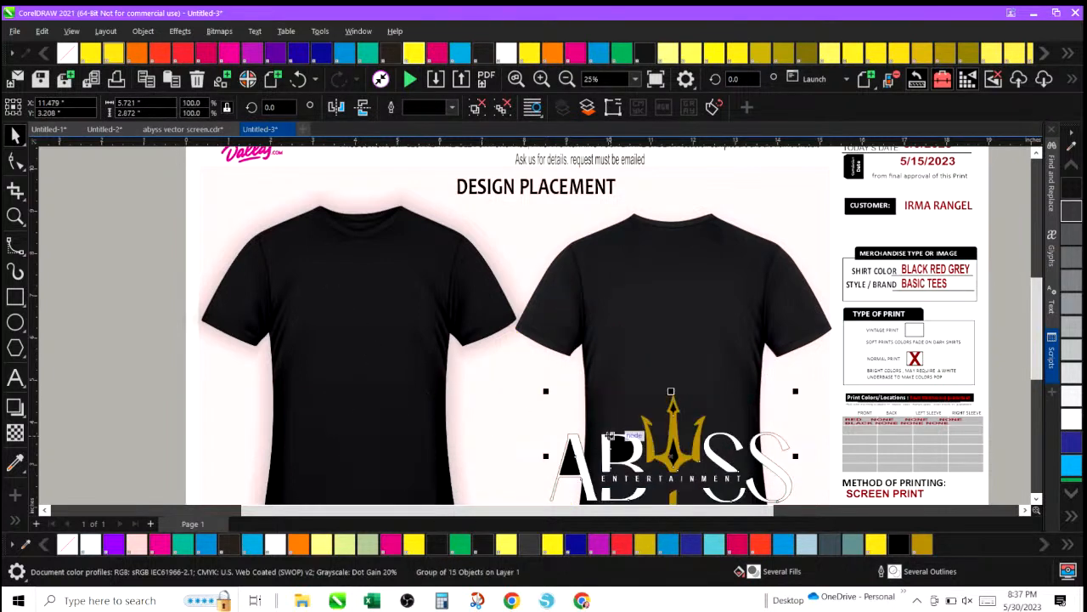
drag(574, 450, 292, 269)
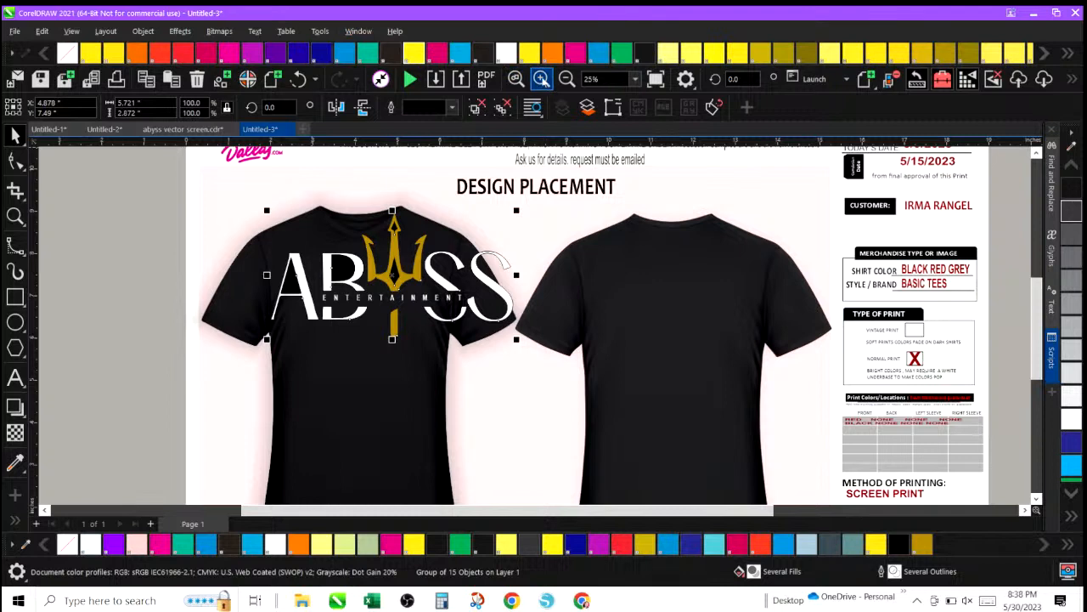
click(566, 79)
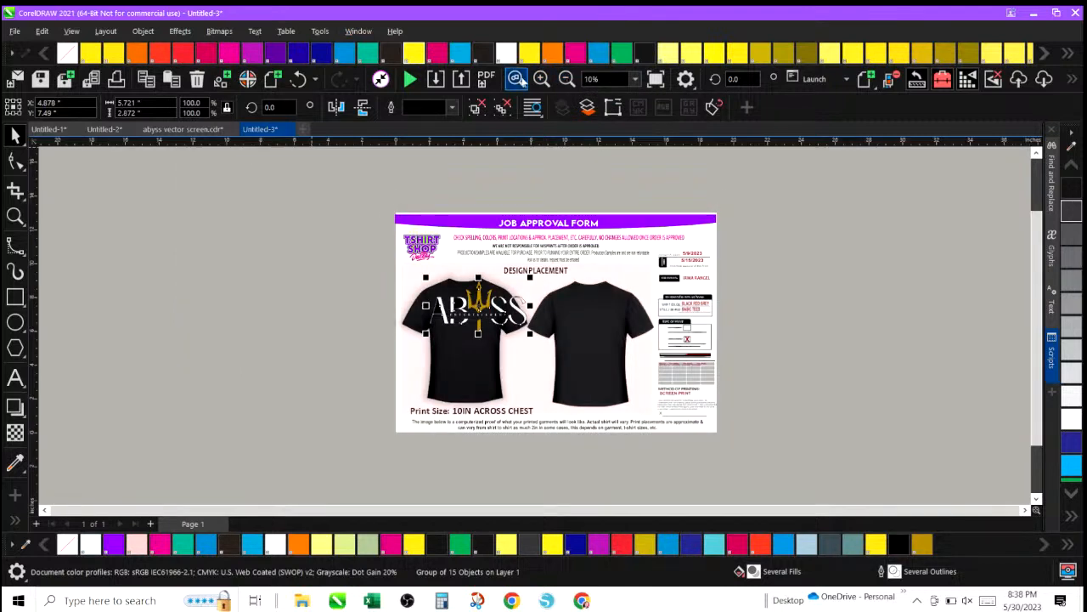
drag(417, 273, 344, 237)
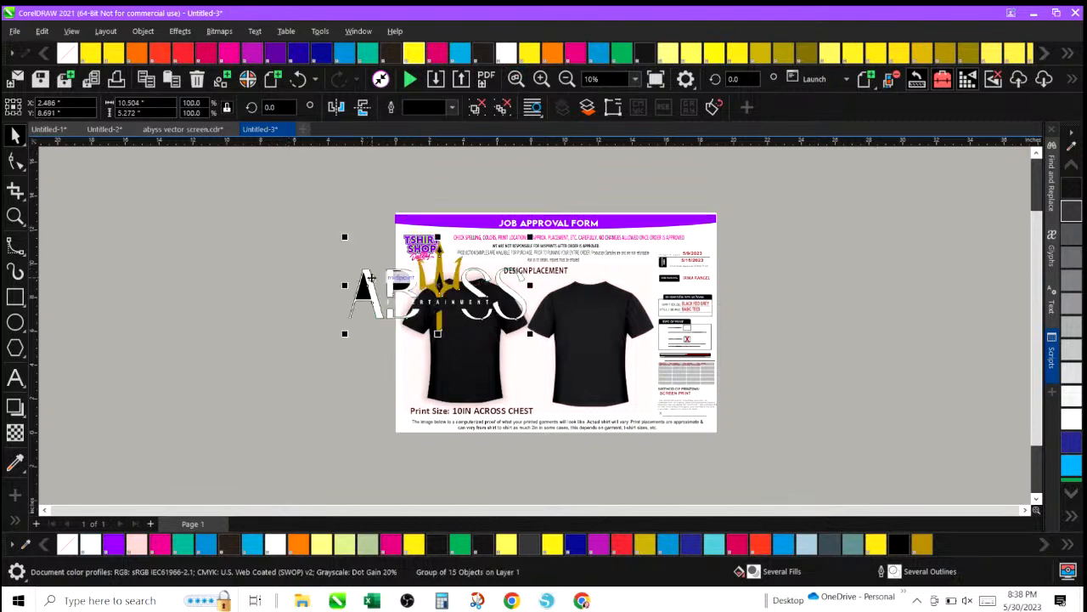
drag(370, 277, 181, 269)
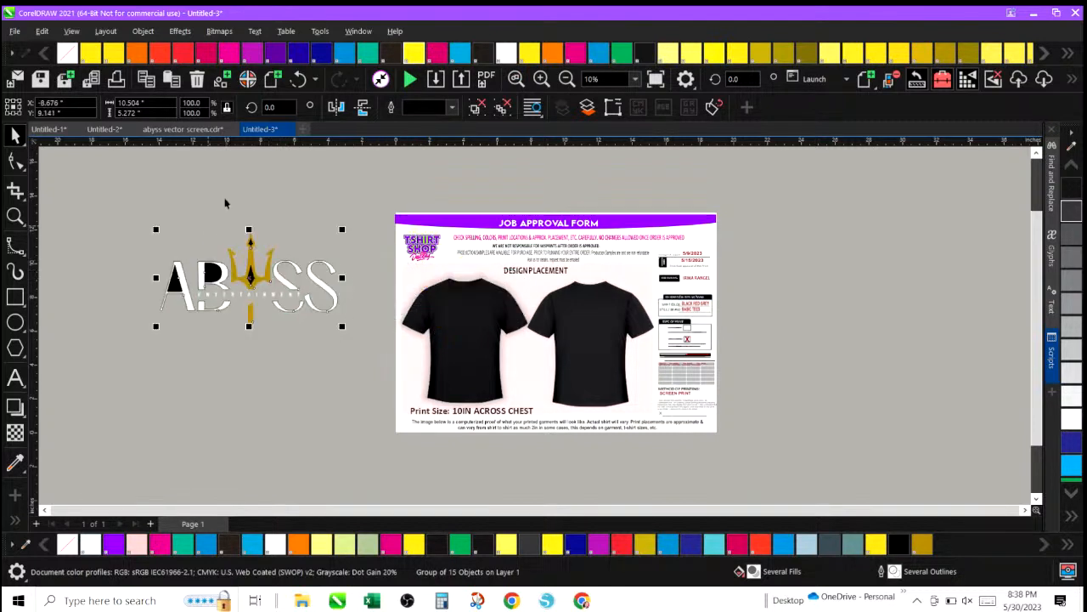
Ungroup all parts of the Abyss logo on the pasteboard.
click(286, 204)
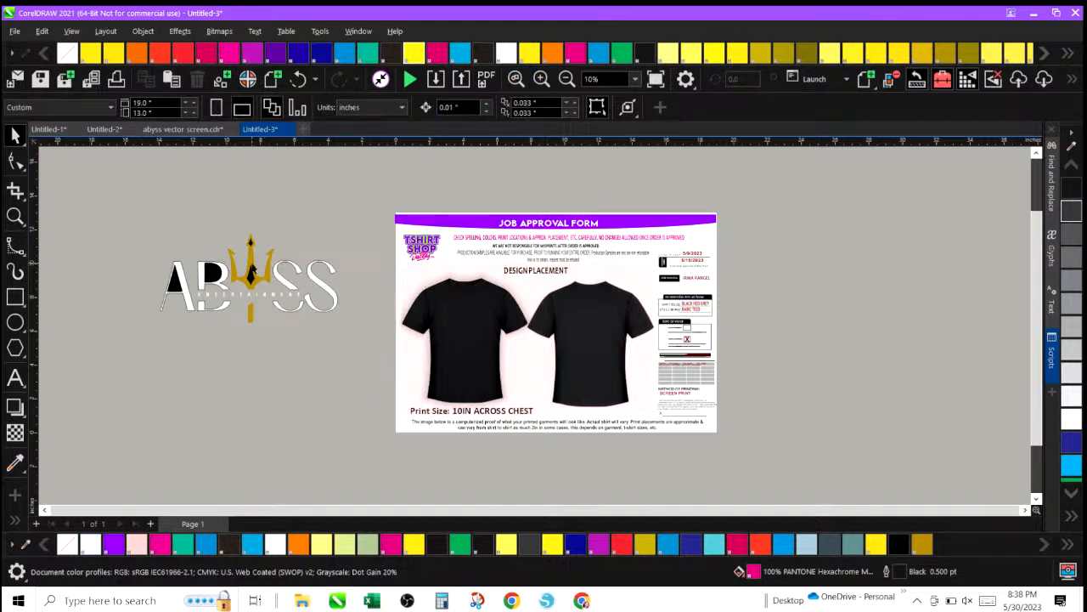
click(252, 268)
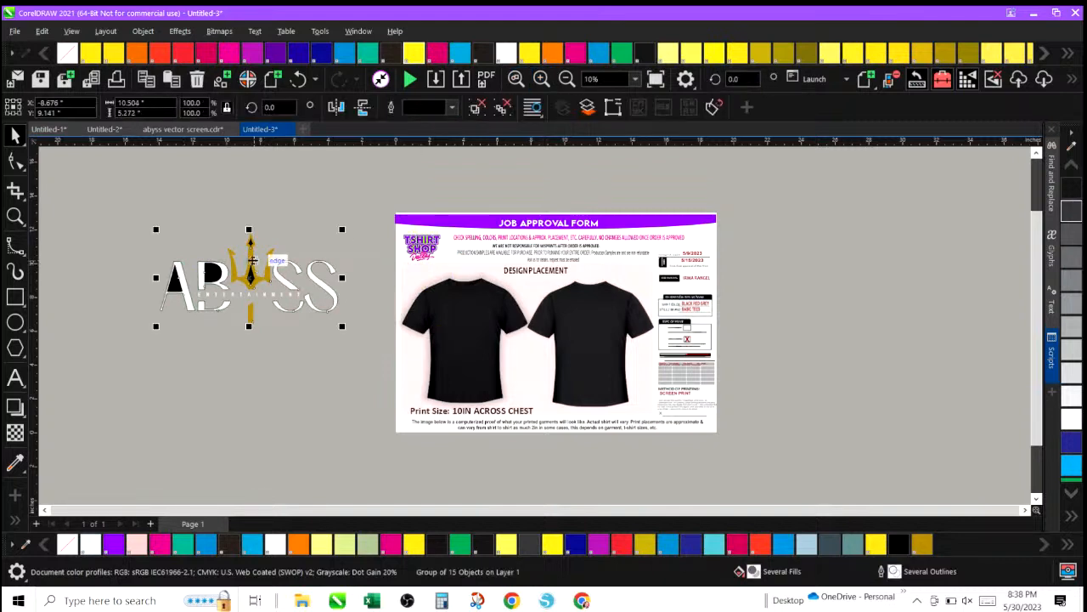
click(146, 32)
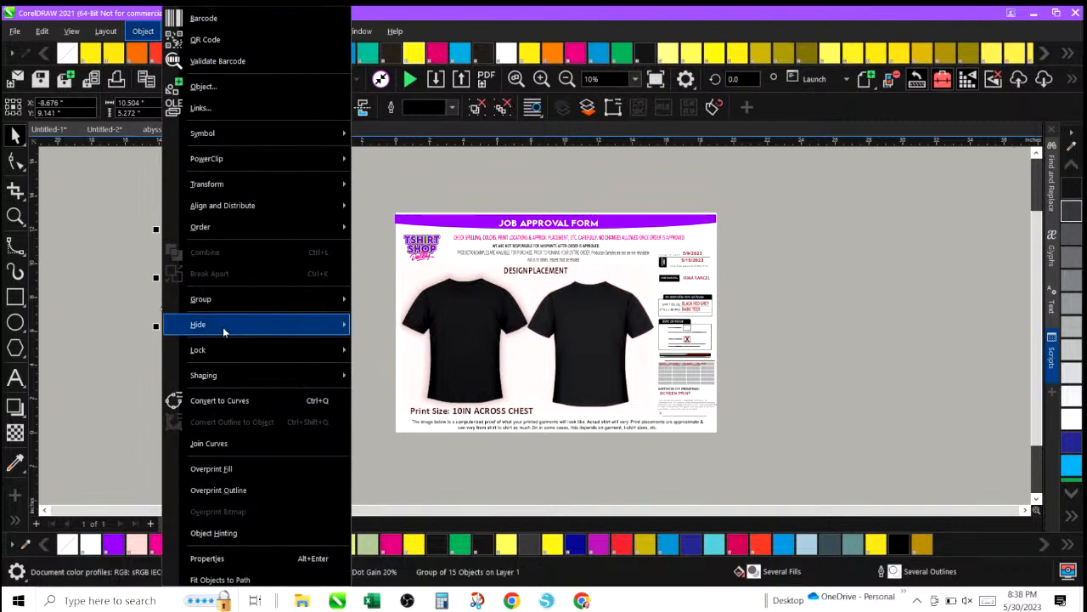
mouse_move(225, 304)
click(386, 322)
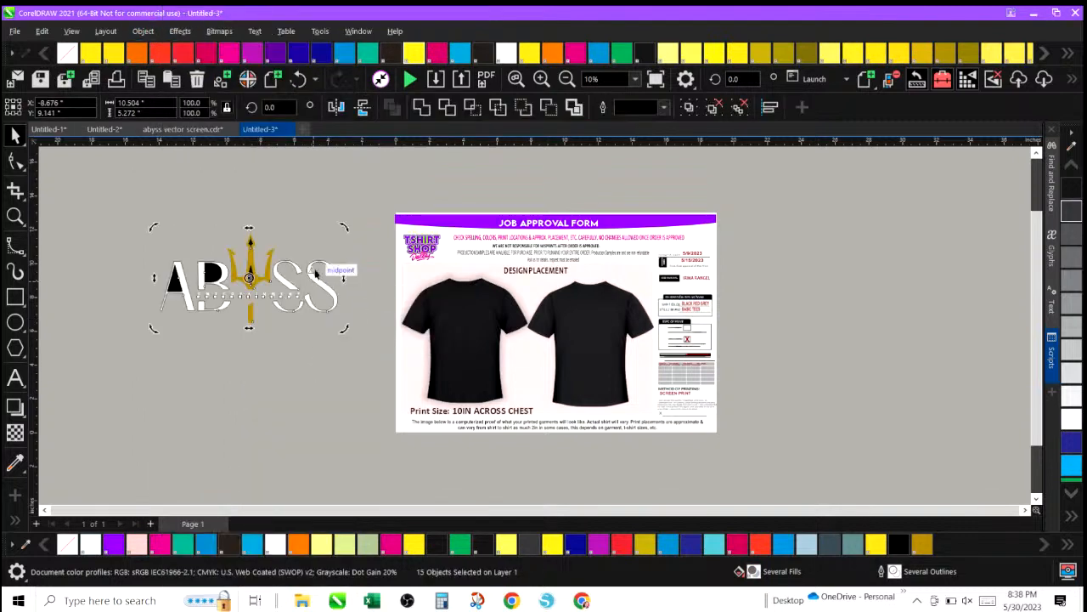
click(311, 224)
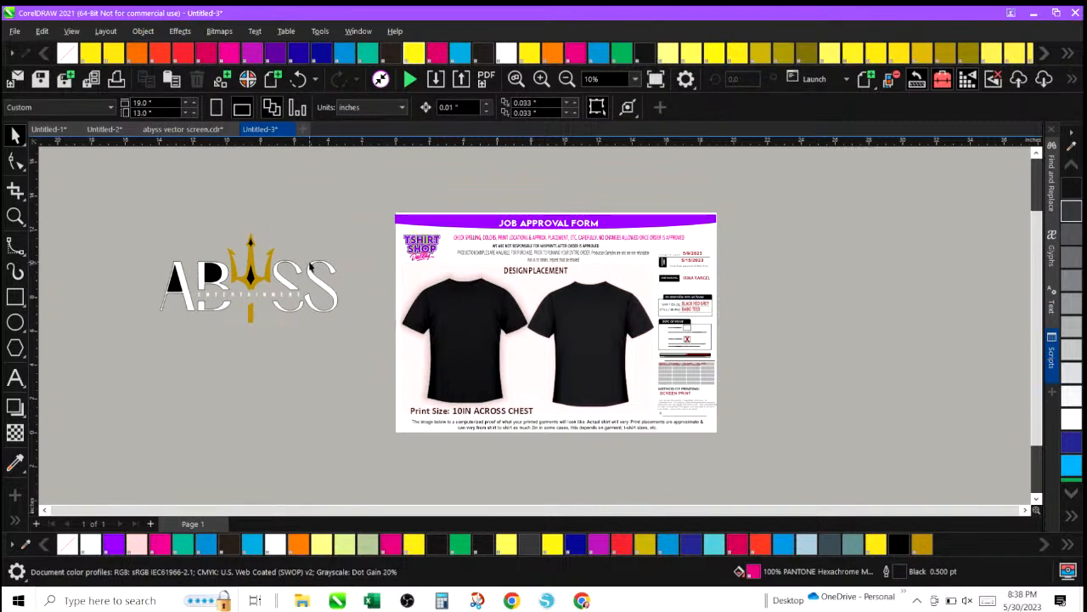
Set the outline of the S letter parts to None.
click(311, 269)
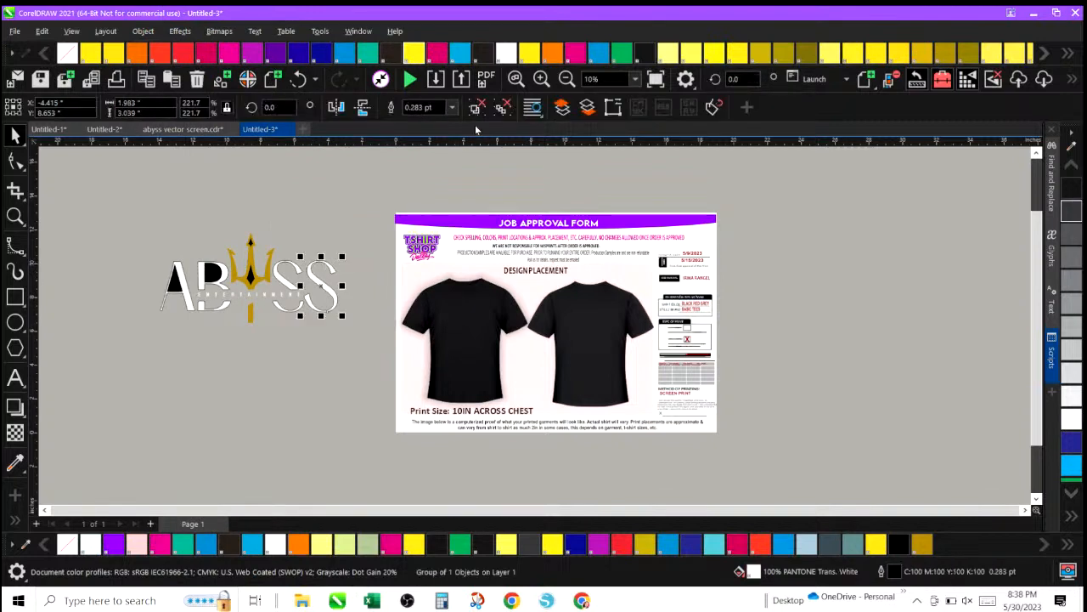
click(453, 107)
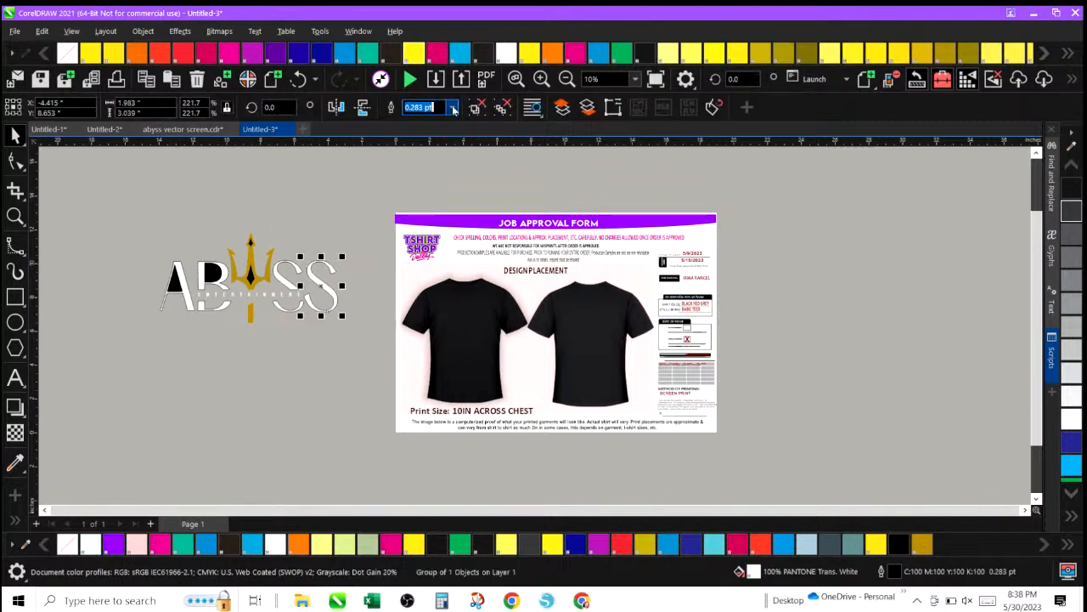
click(434, 124)
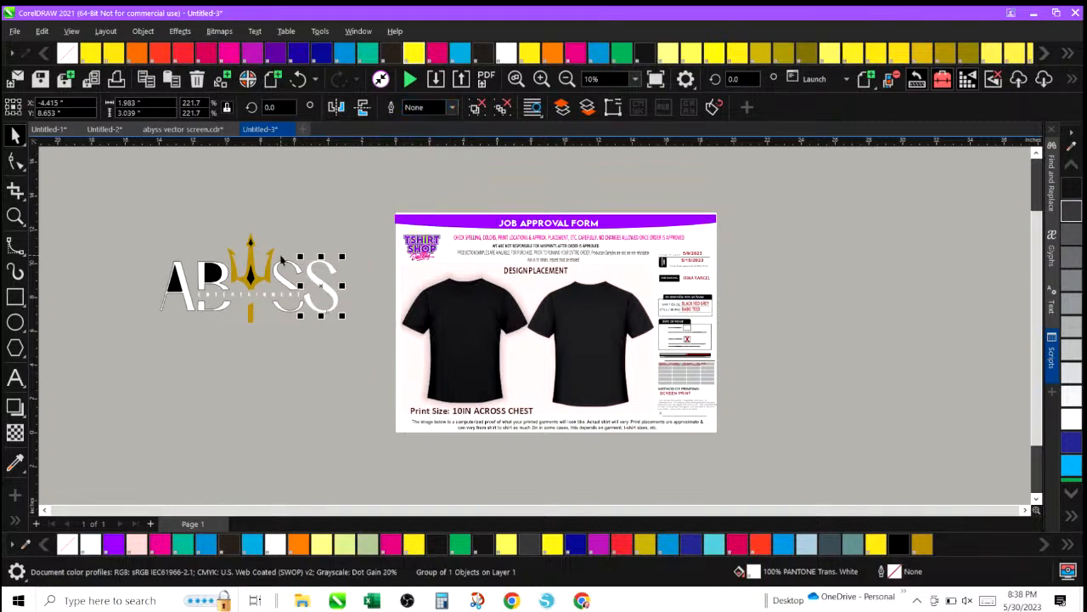
click(286, 260)
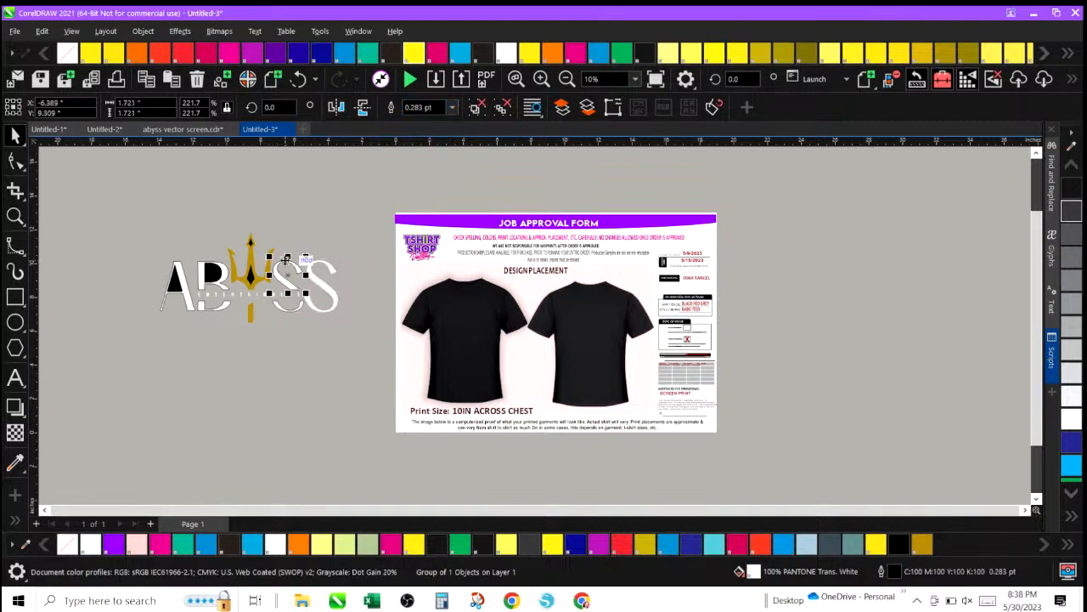
click(452, 108)
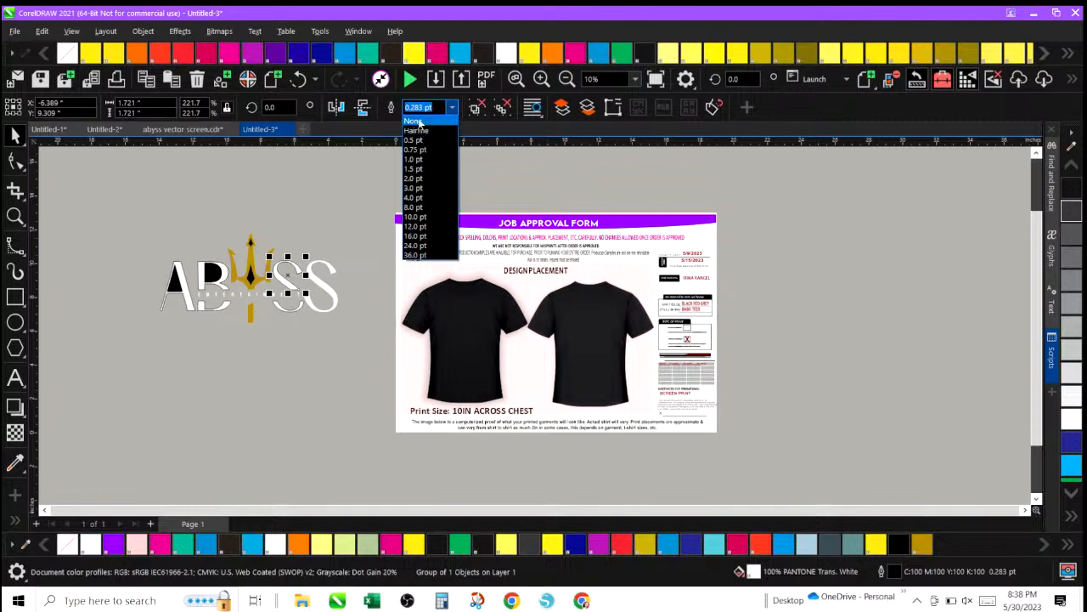
click(416, 120)
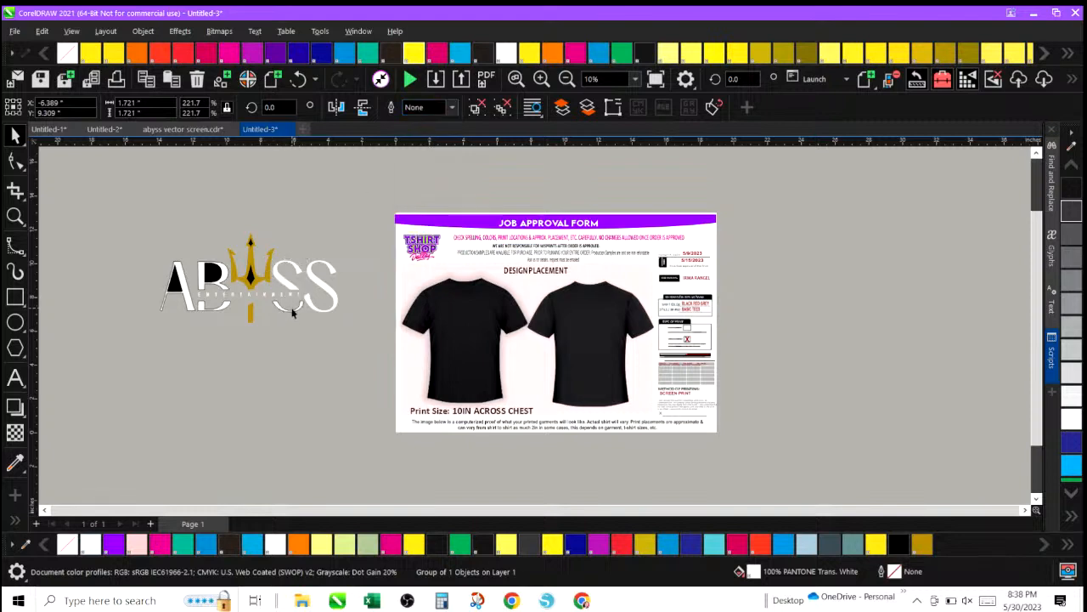
click(291, 313)
click(291, 310)
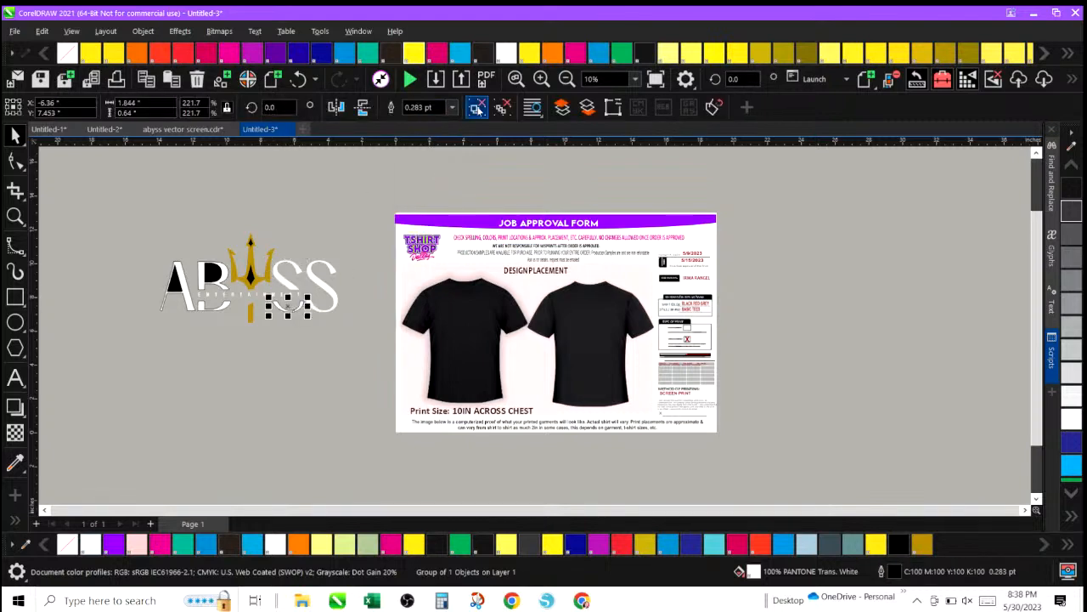
click(453, 108)
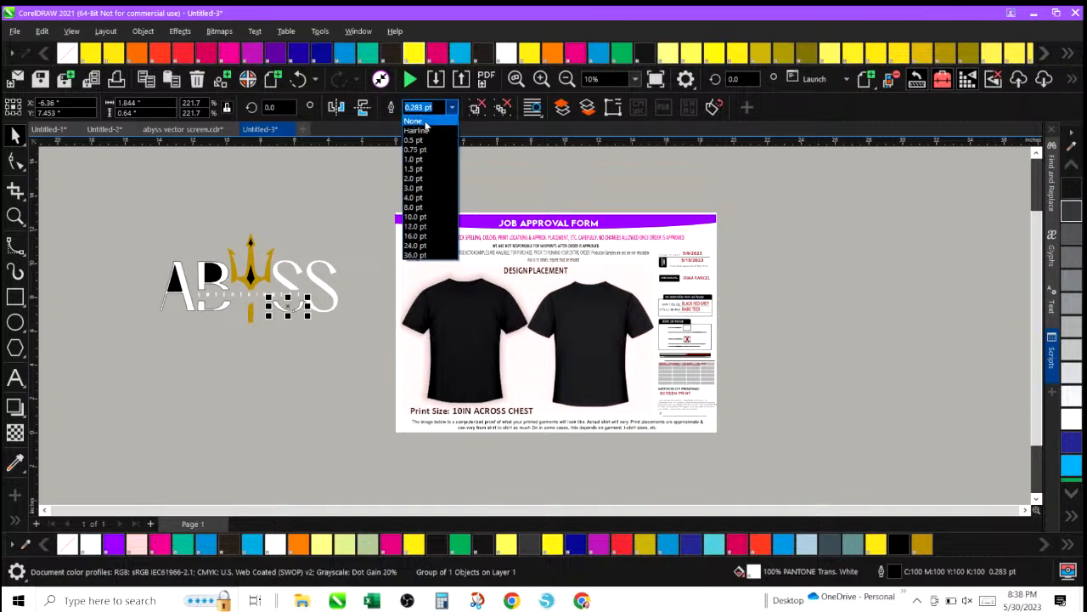
click(416, 120)
Set the outline of the A and B letter parts to None.
click(202, 274)
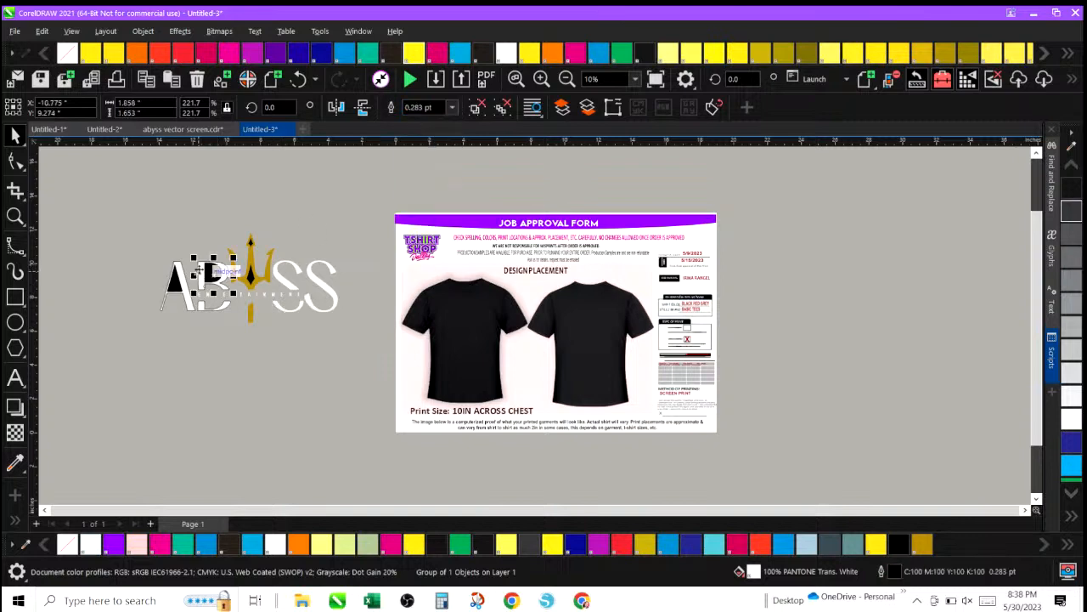
click(453, 108)
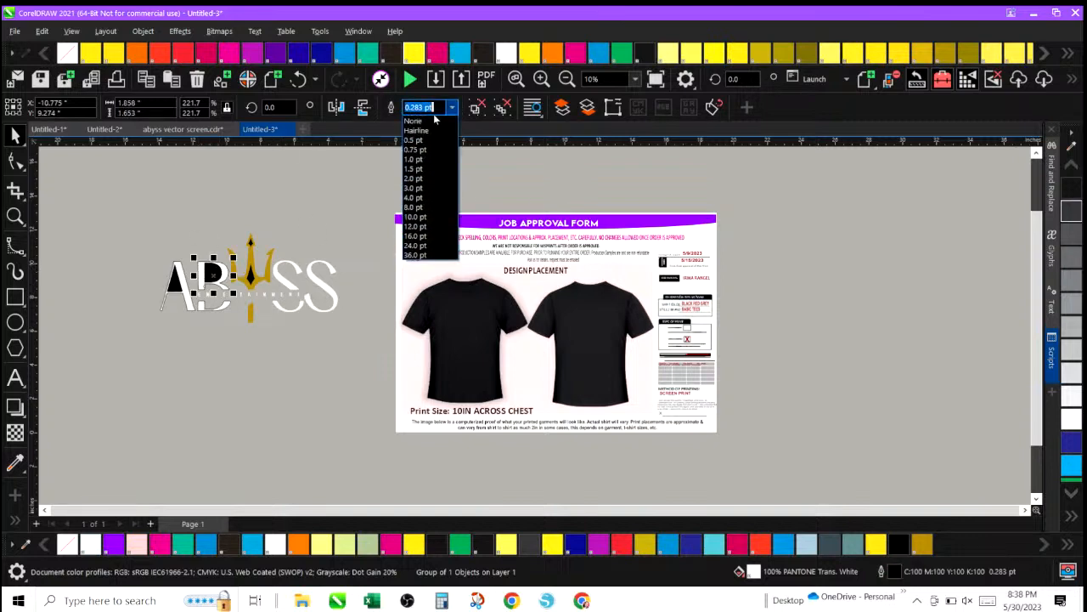
click(423, 122)
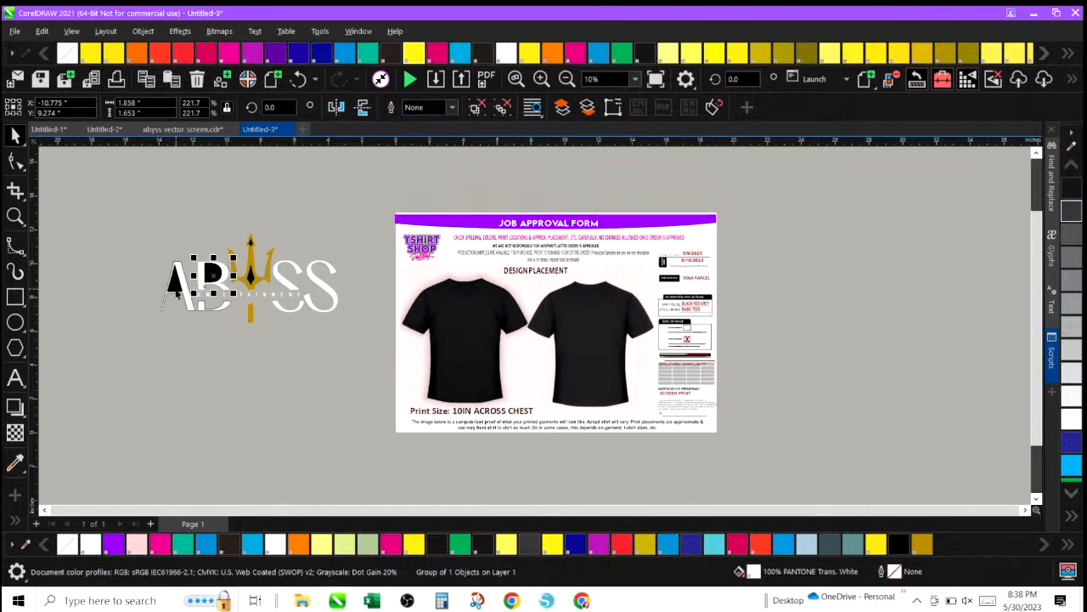
click(201, 307)
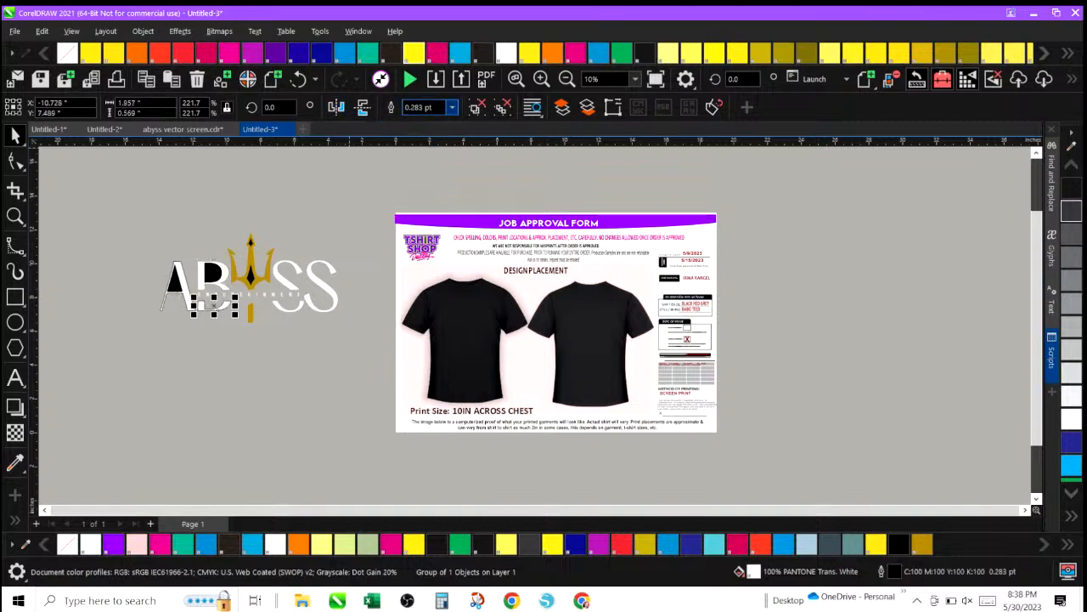
click(453, 108)
click(421, 123)
click(182, 264)
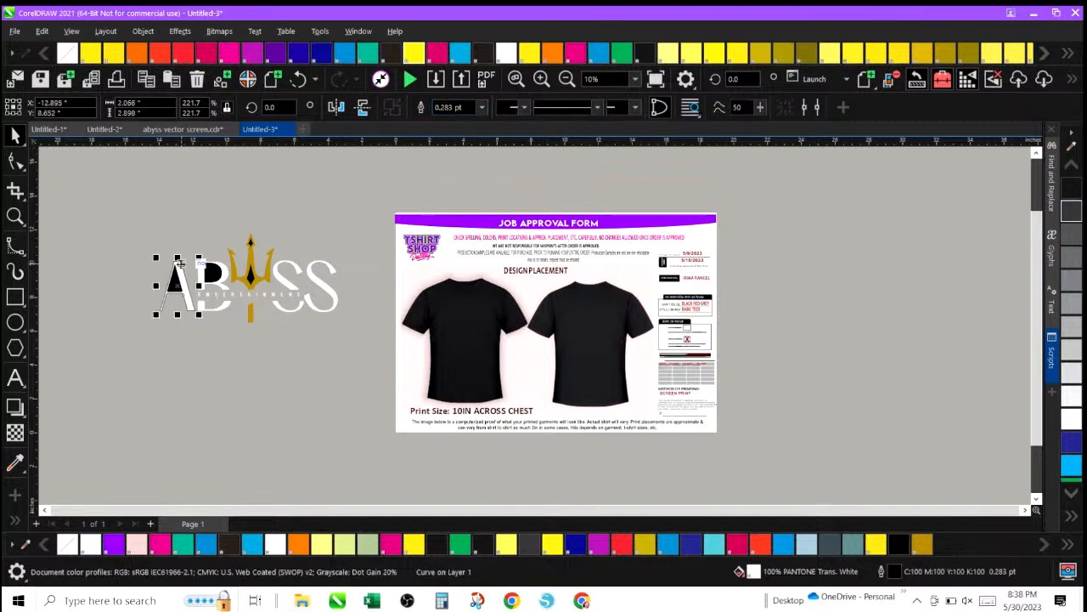
click(481, 109)
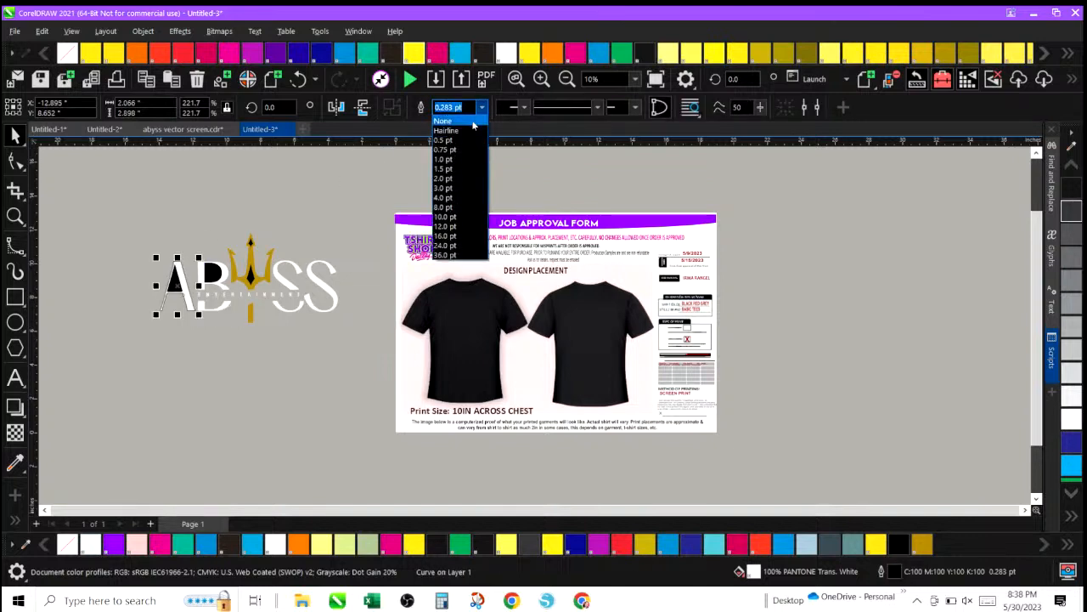
click(473, 123)
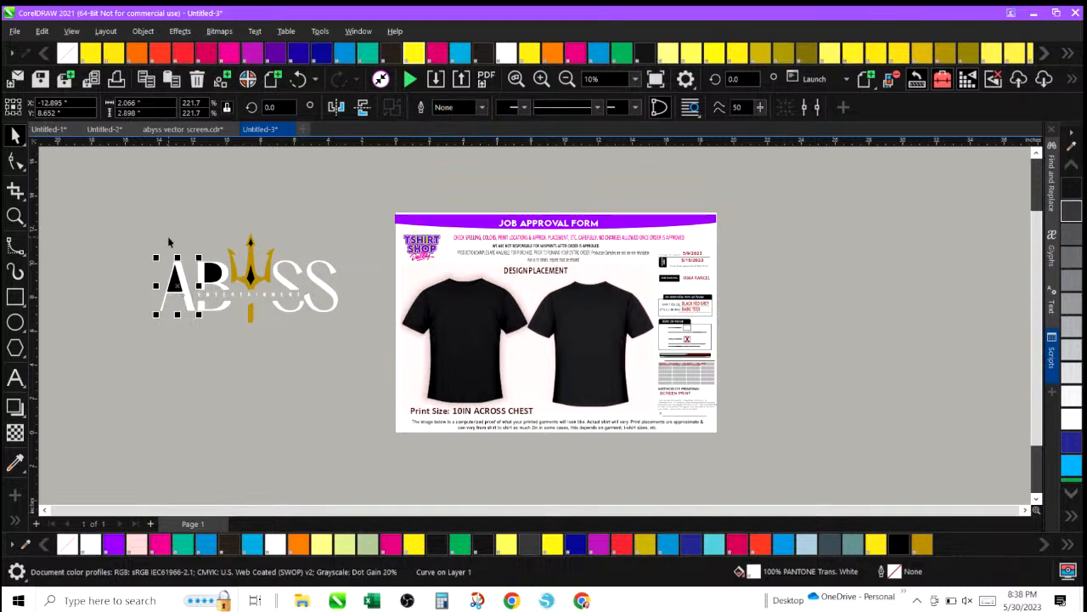
click(250, 243)
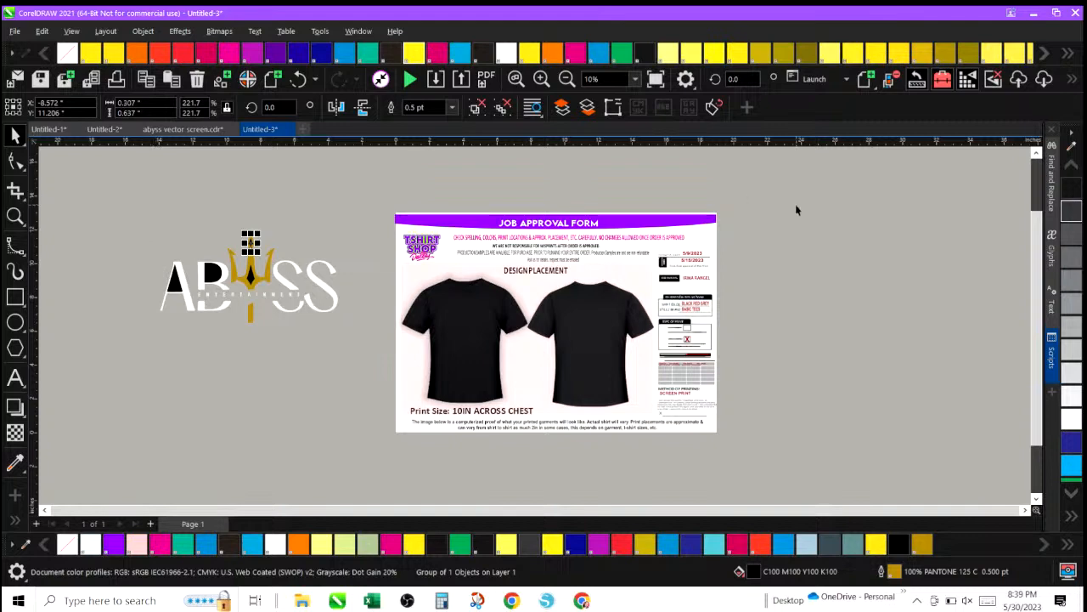
click(1072, 150)
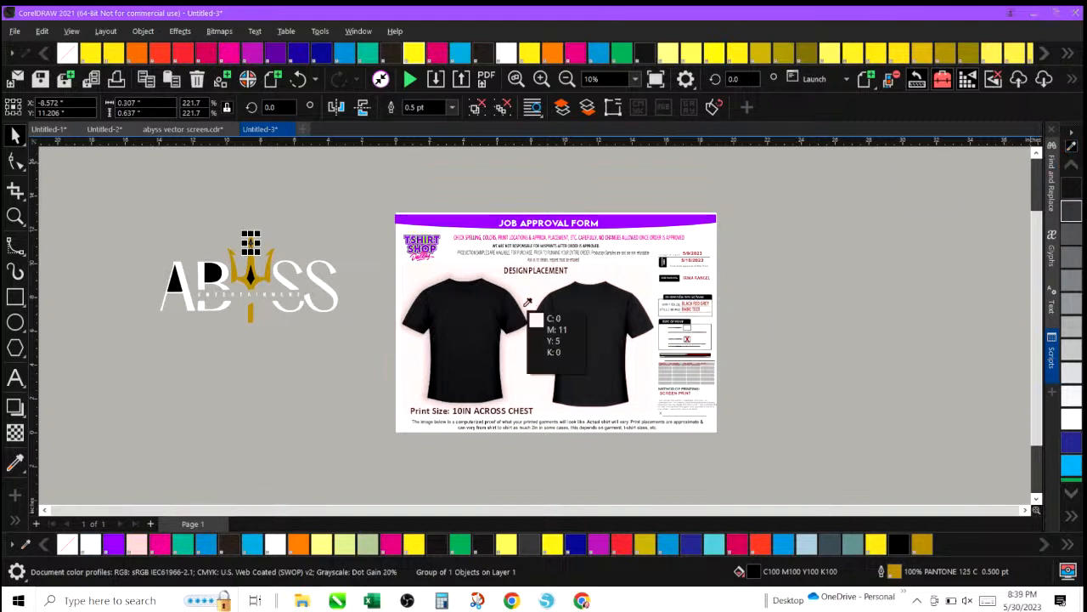
click(464, 308)
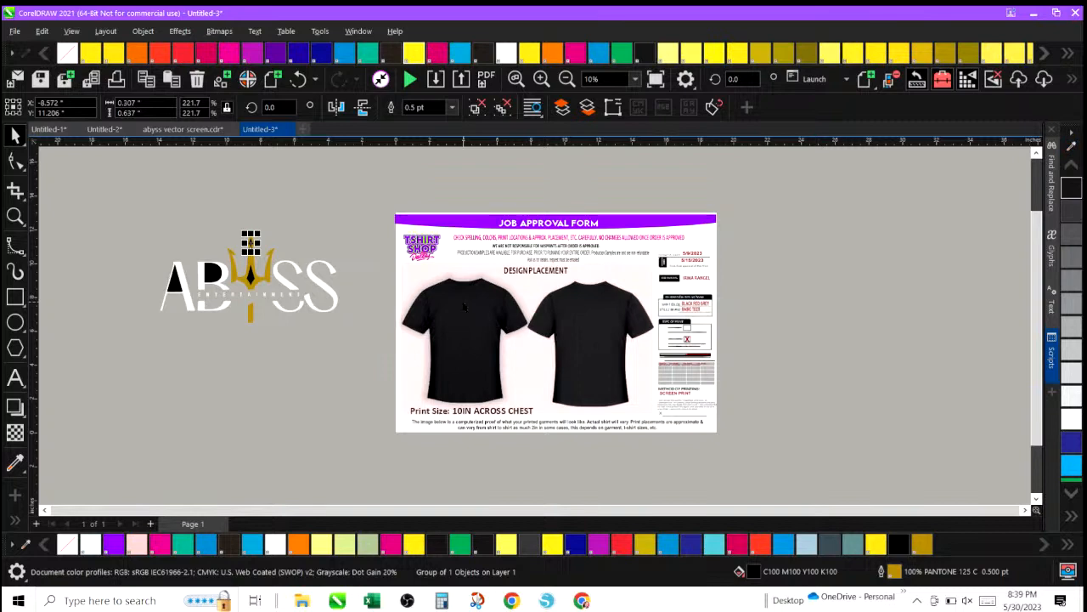
Refill the dark areas of the A and B letters with plain black swatches from the palette.
click(174, 284)
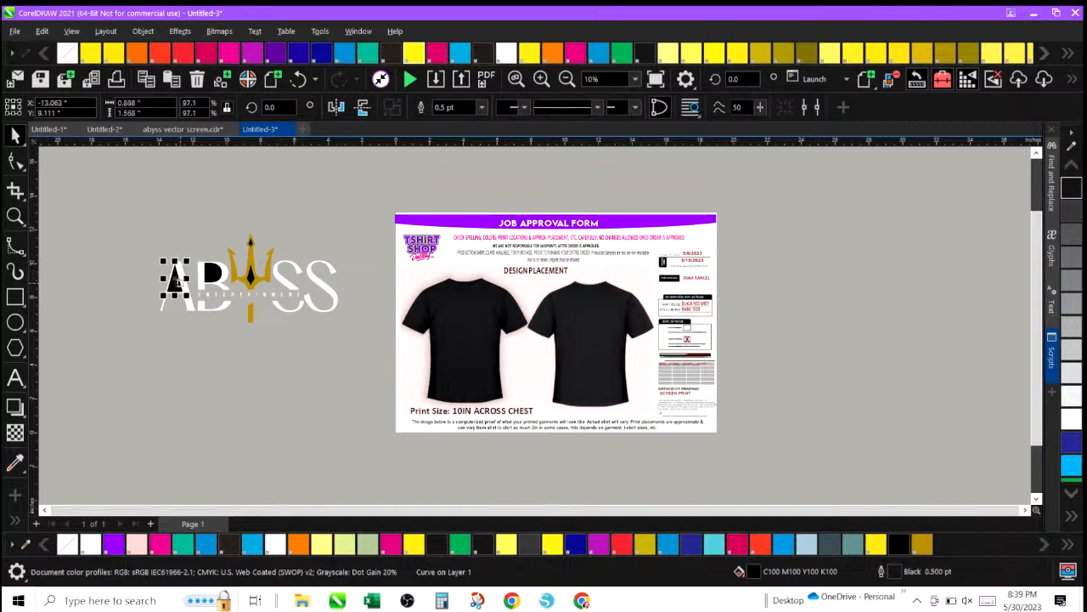
click(1073, 195)
click(213, 276)
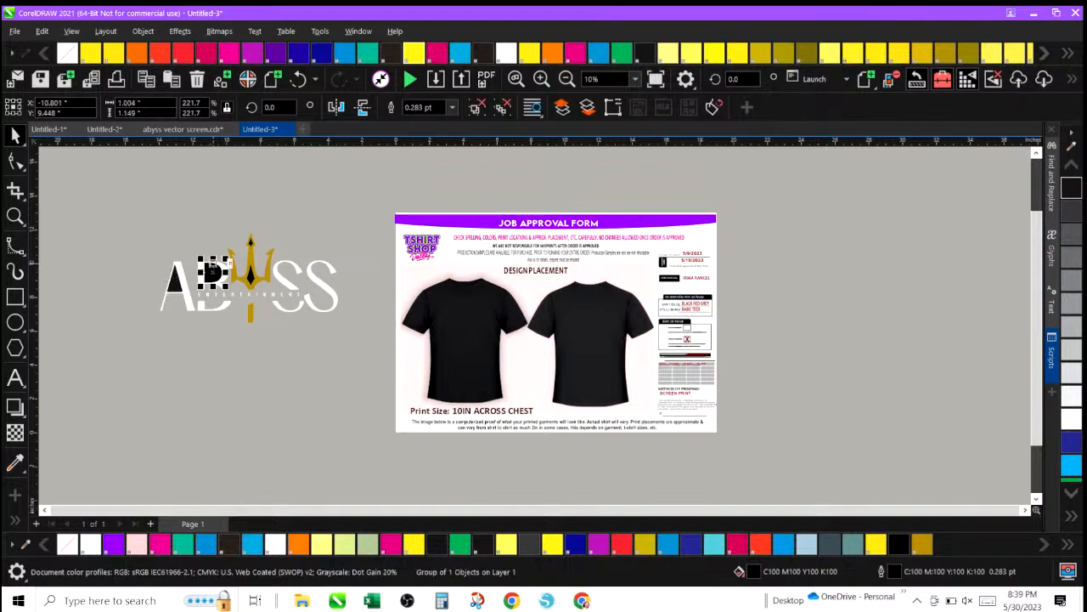
click(1072, 185)
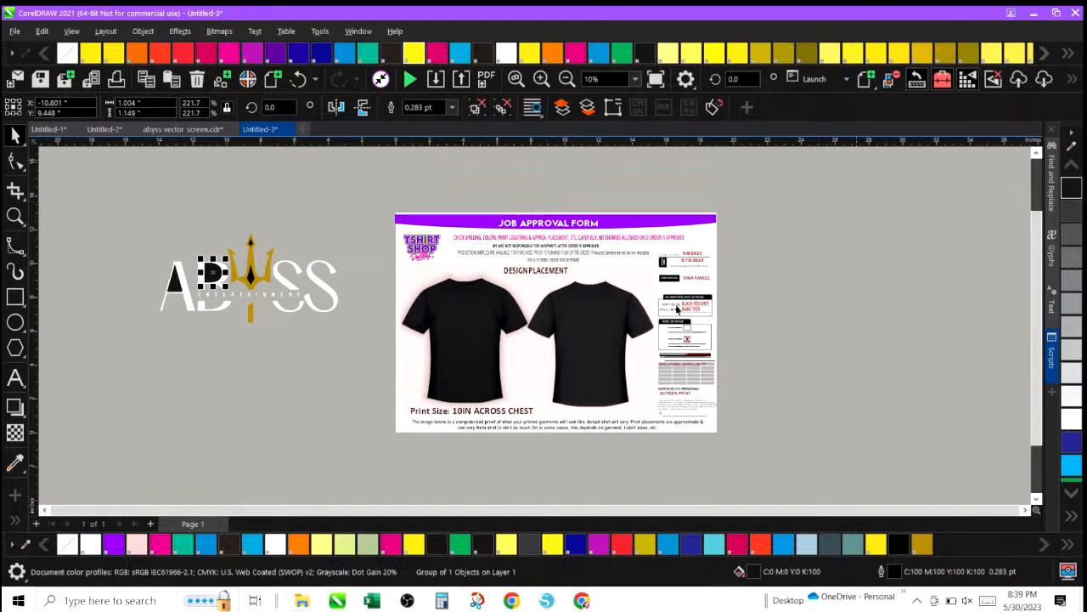
Select the two dark inner parts of the trident and fill them with plain black.
drag(236, 222, 247, 245)
drag(261, 290, 262, 292)
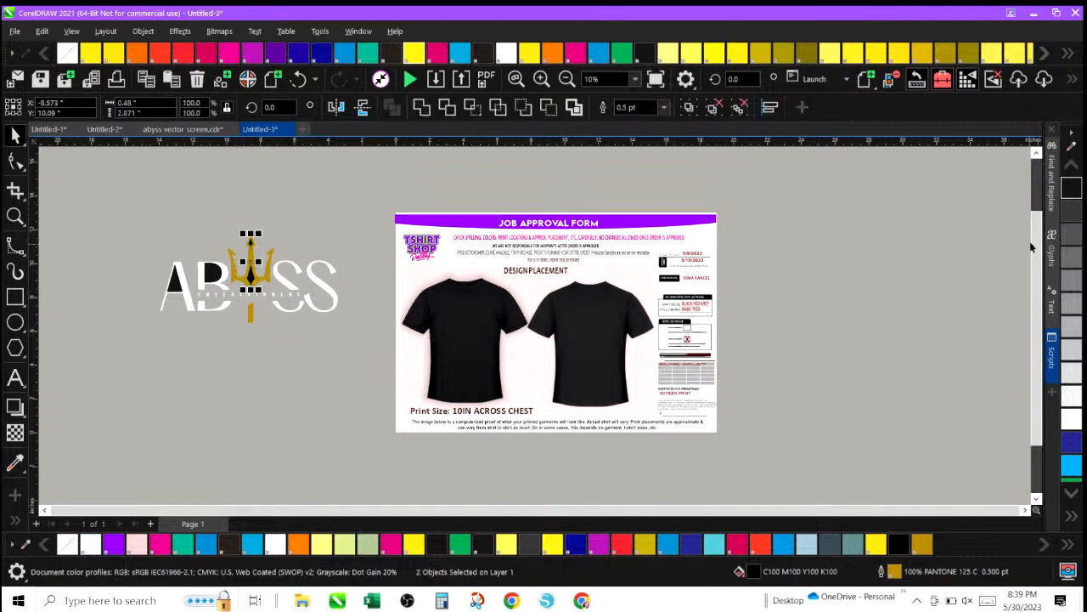
click(1079, 191)
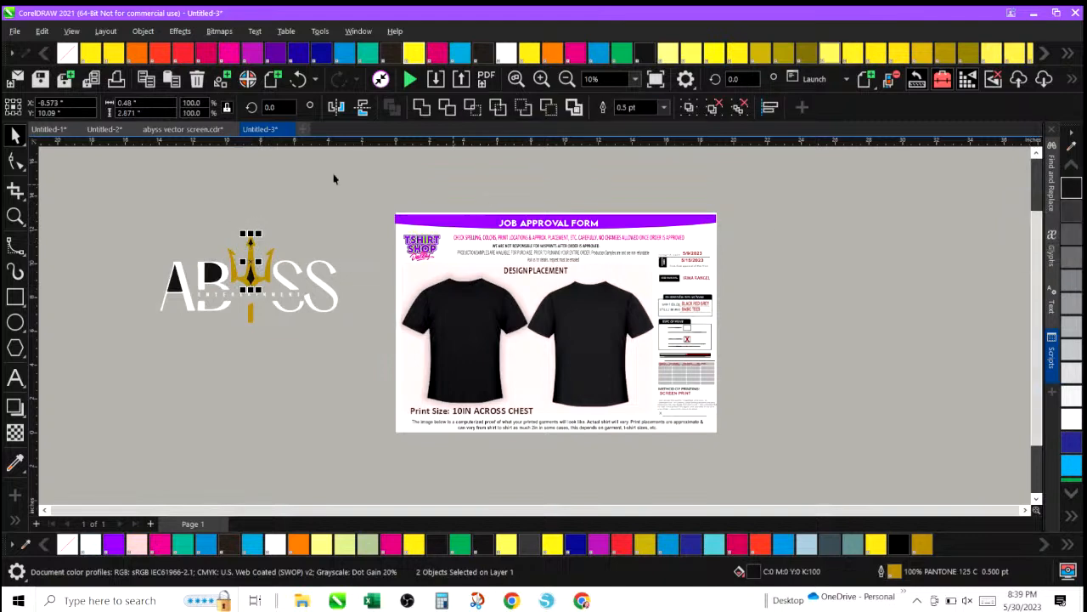
Duplicate the whole Abyss logo below the original and reselect the original's parts.
drag(140, 202, 361, 357)
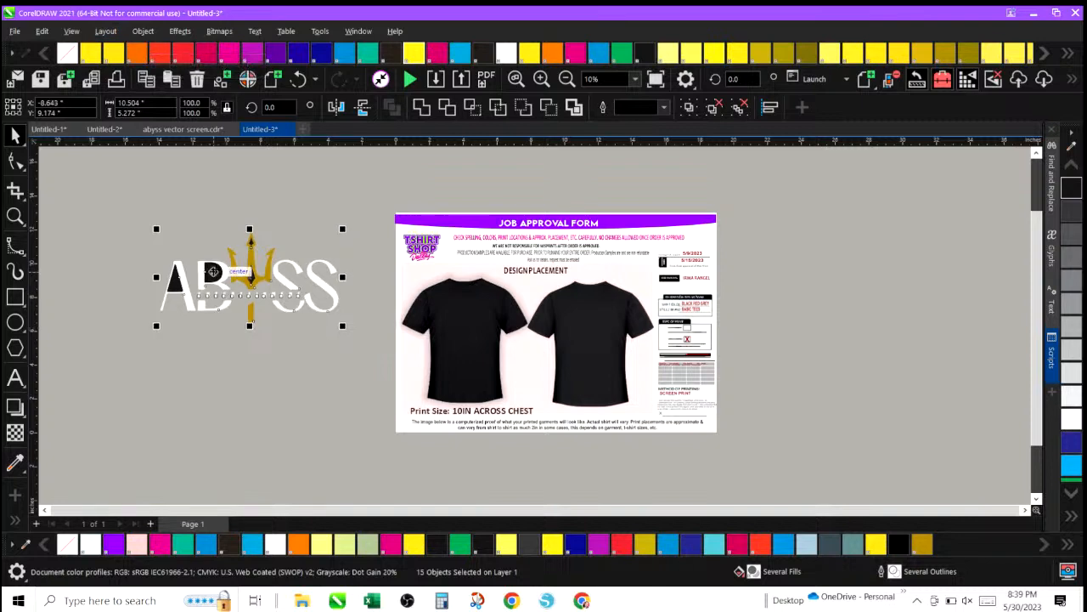
drag(241, 277, 229, 394)
drag(152, 221, 363, 360)
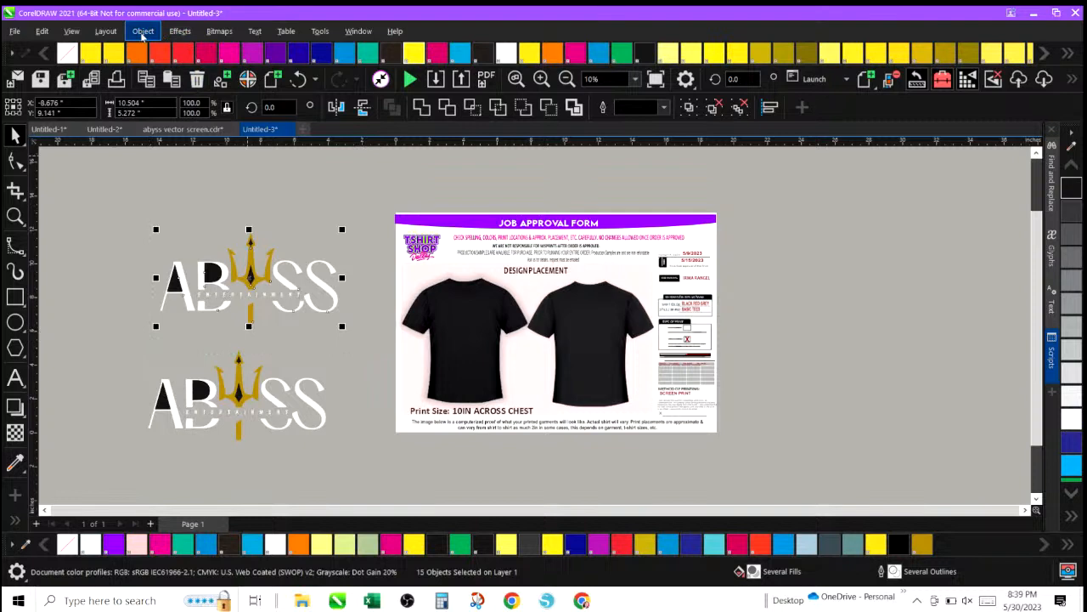
Group all parts of the original Abyss logo and move it onto the front t-shirt.
key(ctrl+g)
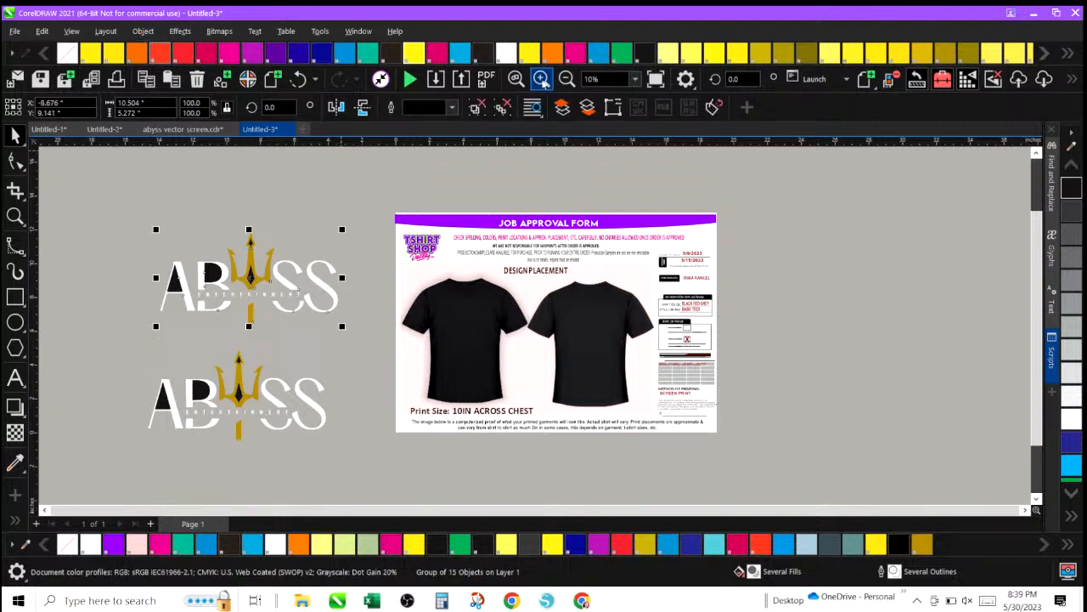
click(541, 78)
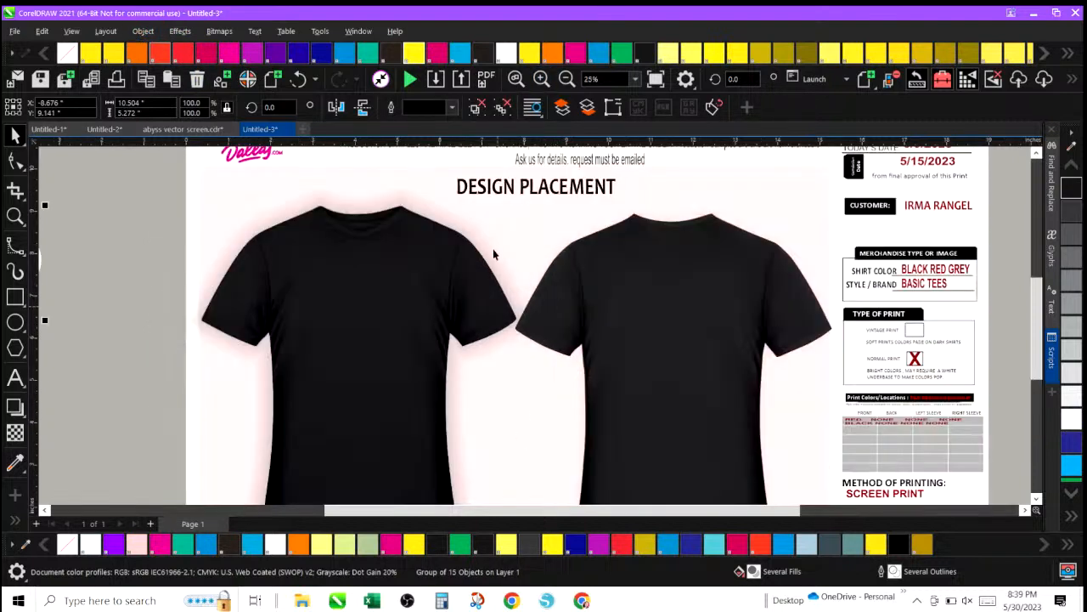
drag(497, 514, 458, 515)
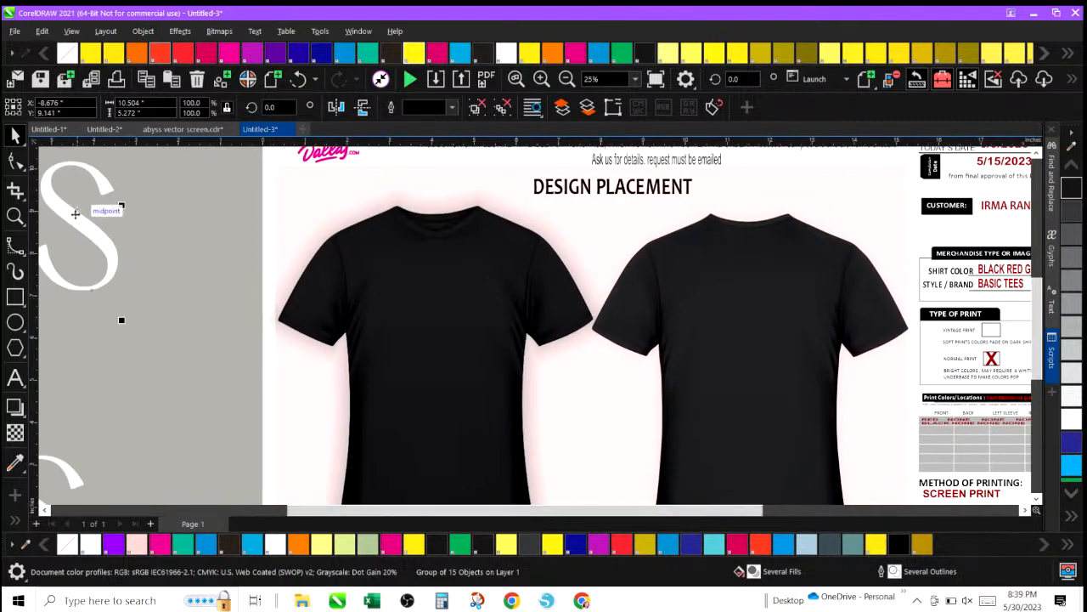
drag(75, 213, 508, 327)
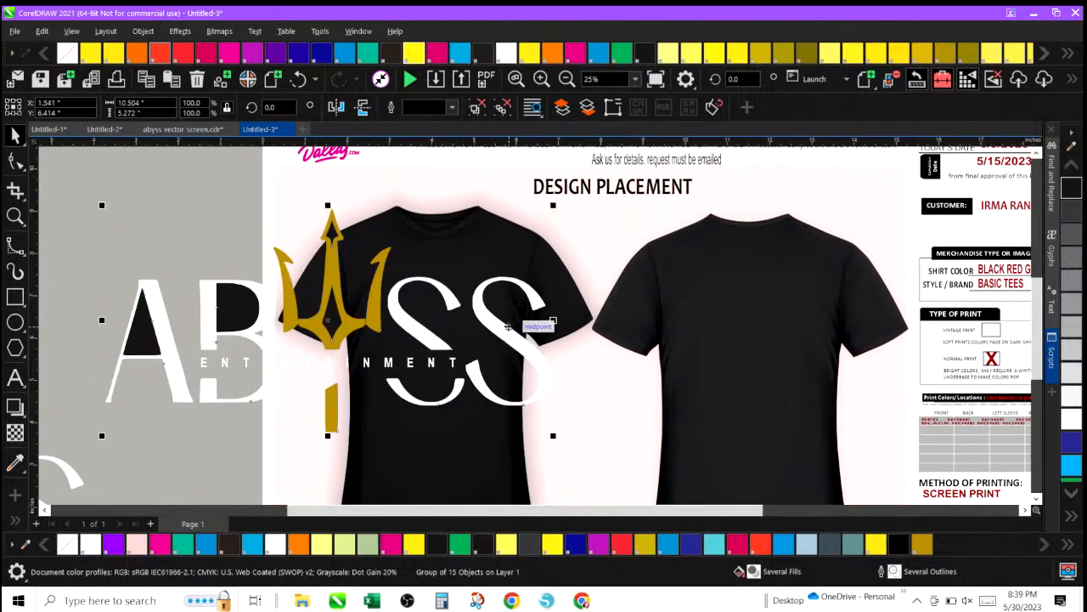
Shrink the logo to about 2.3 inches wide and position it across the front shirt's chest.
drag(101, 200, 372, 380)
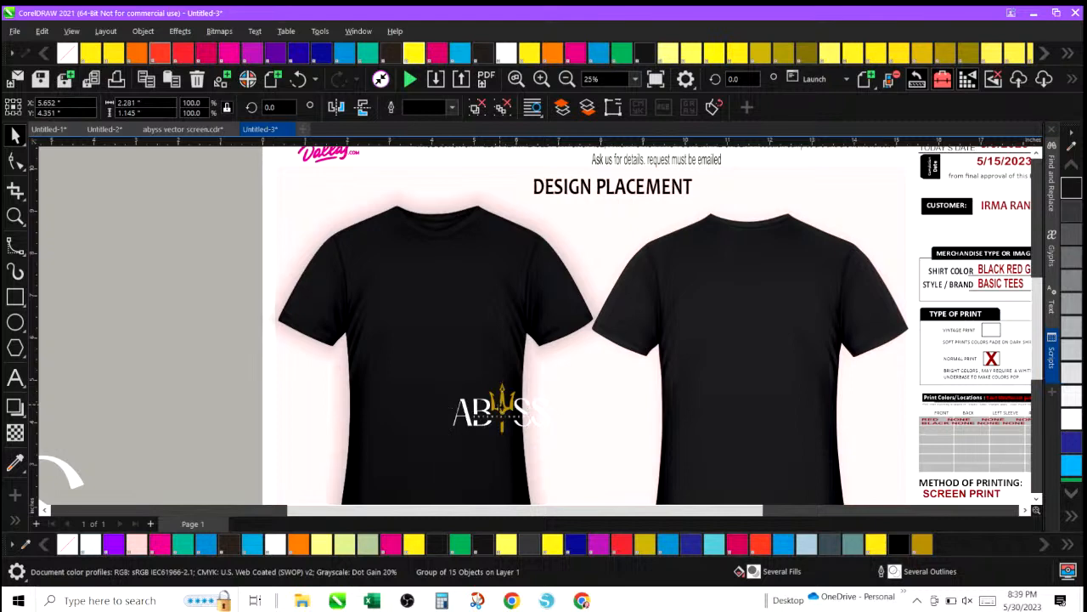
drag(502, 407, 432, 294)
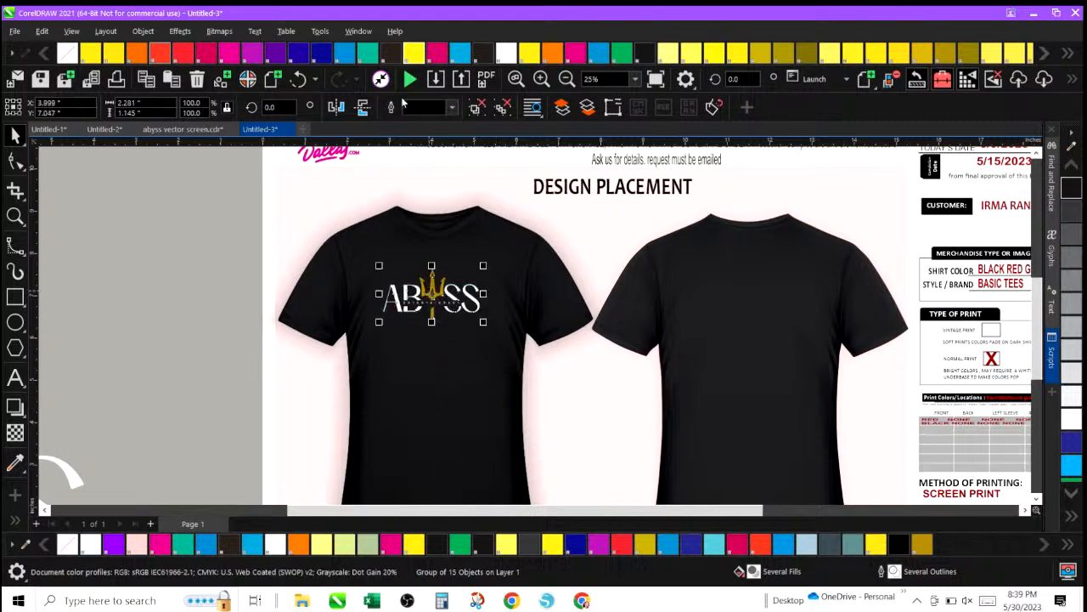
click(542, 80)
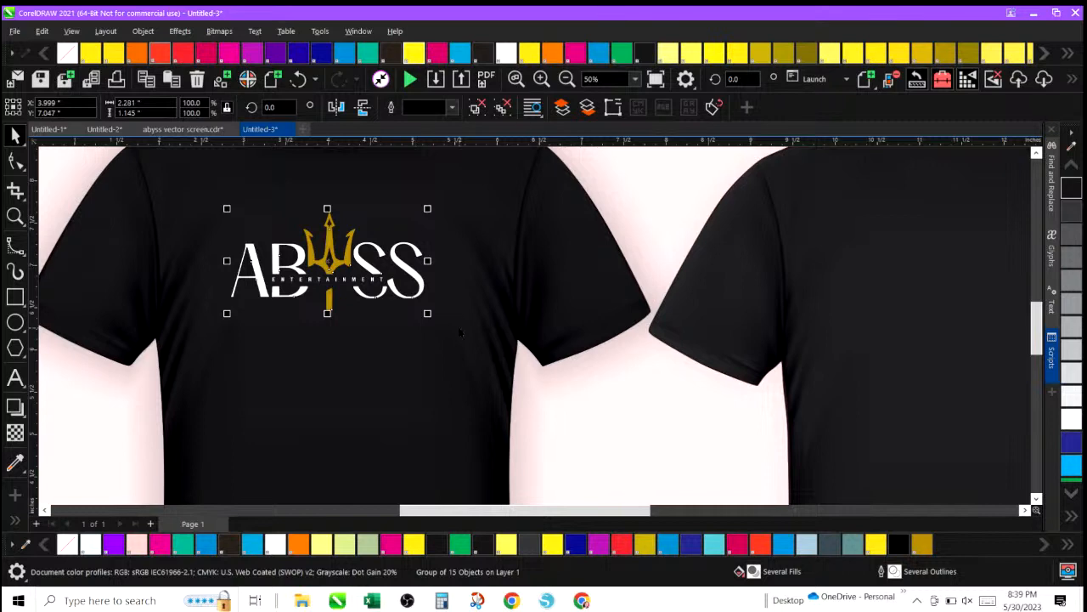
click(541, 80)
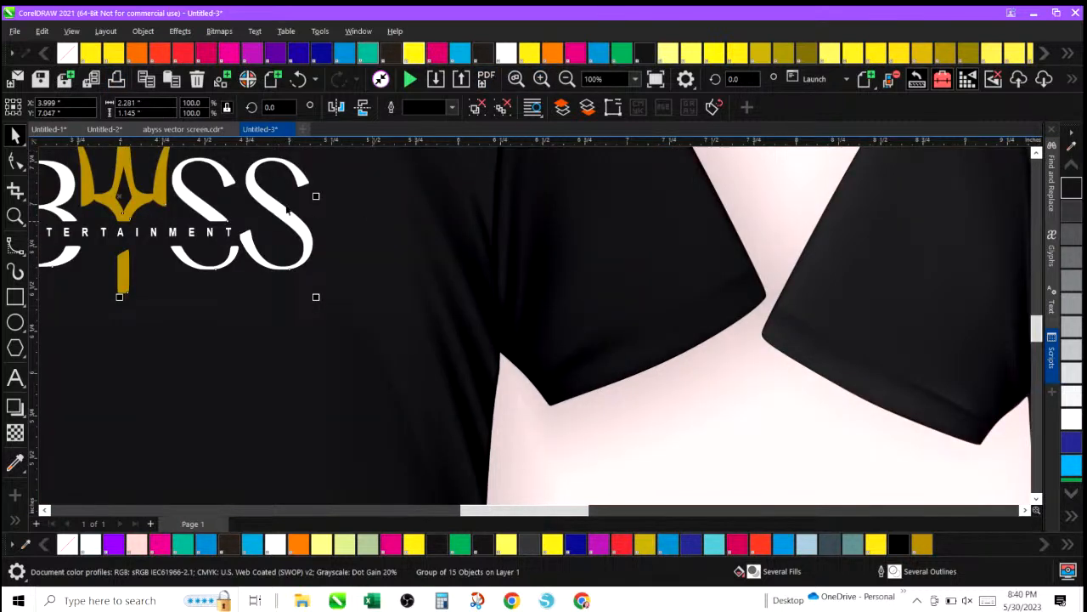
drag(267, 194, 348, 222)
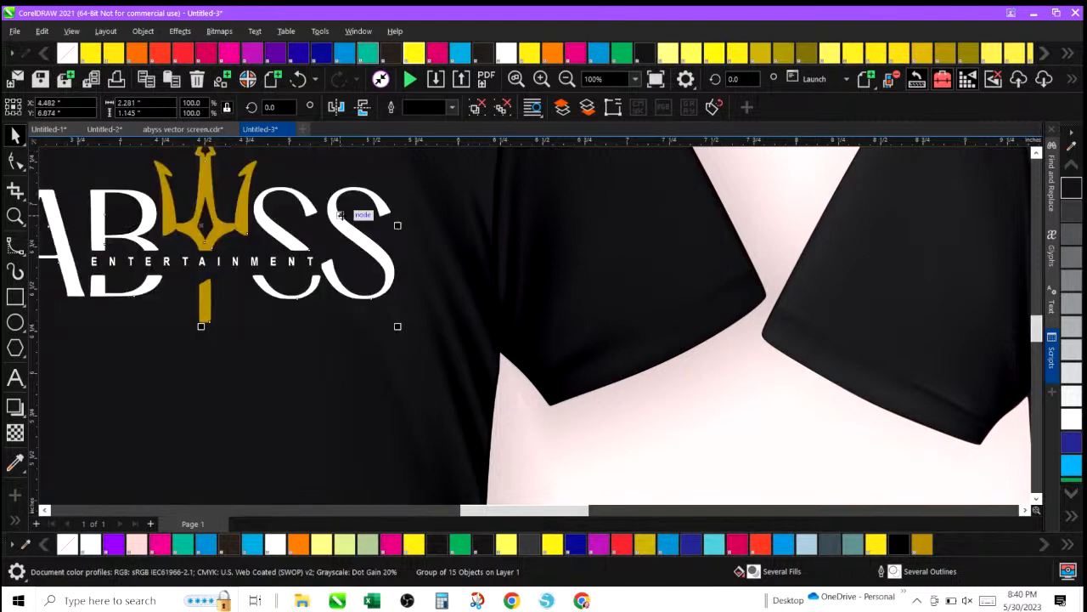
drag(340, 215, 506, 212)
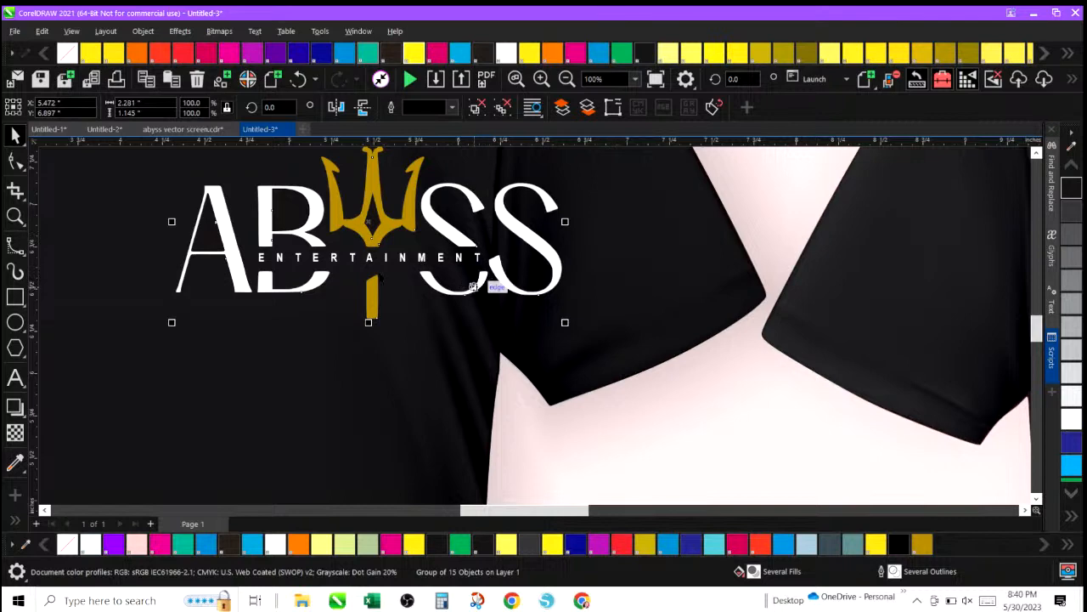
Try applying a uniform transparency to the logo with the Transparency tool.
click(16, 434)
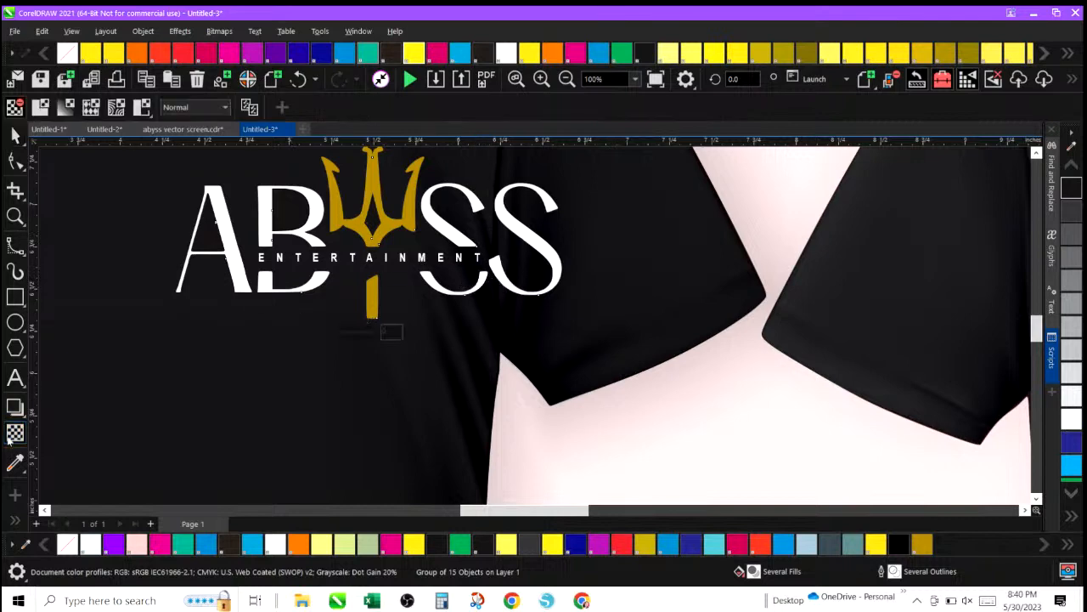
click(340, 335)
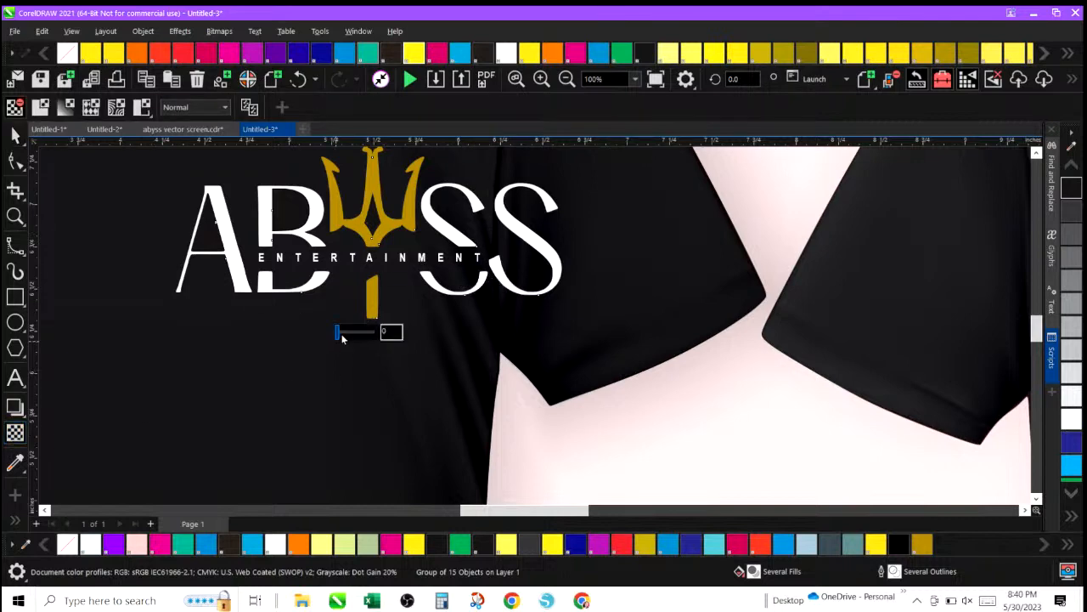
drag(343, 337, 349, 334)
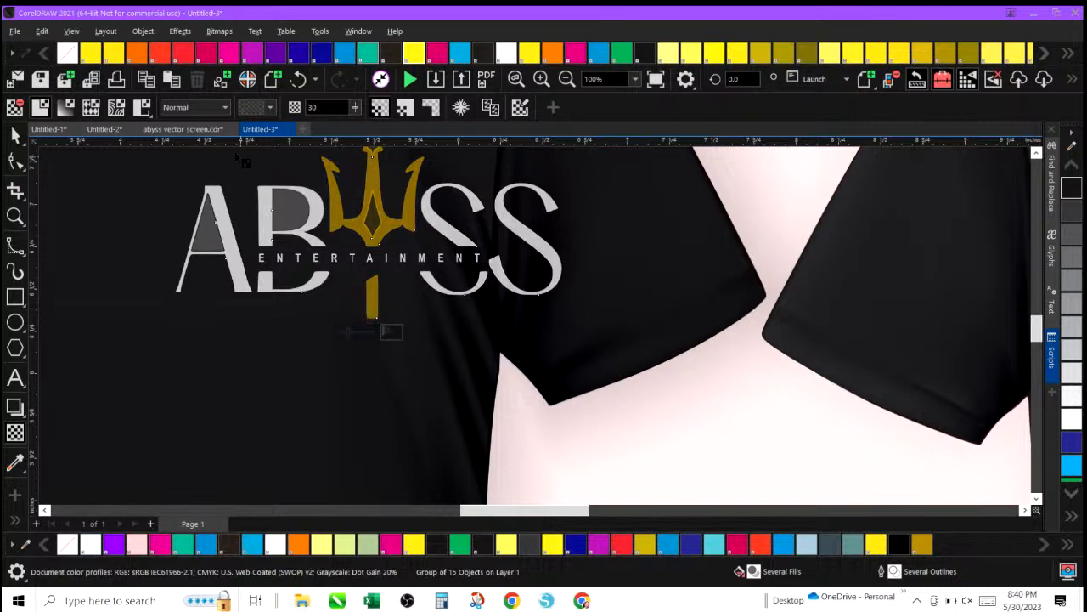
click(298, 79)
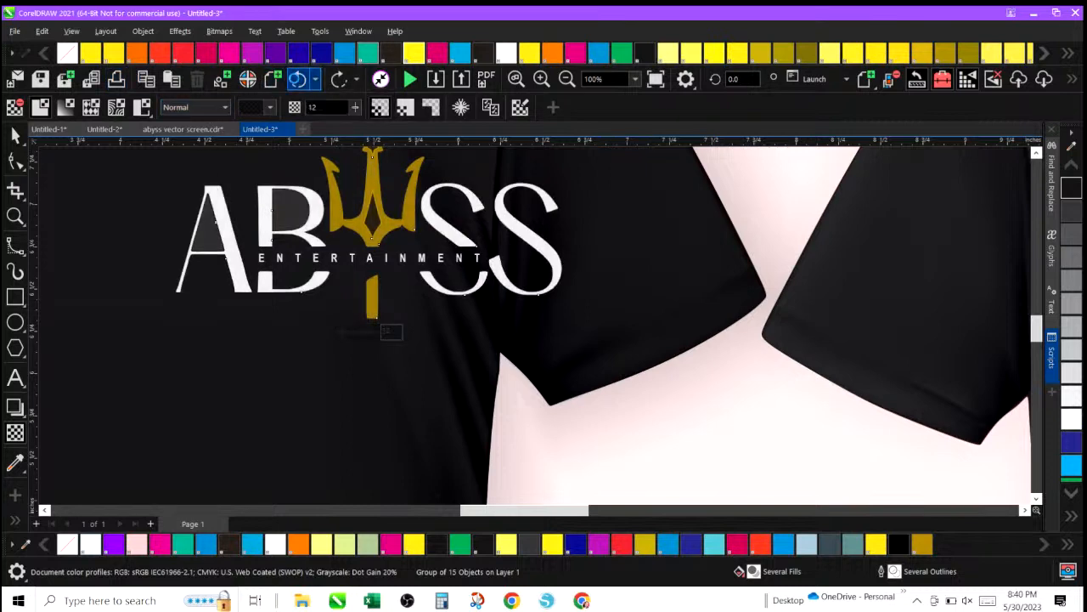
click(298, 79)
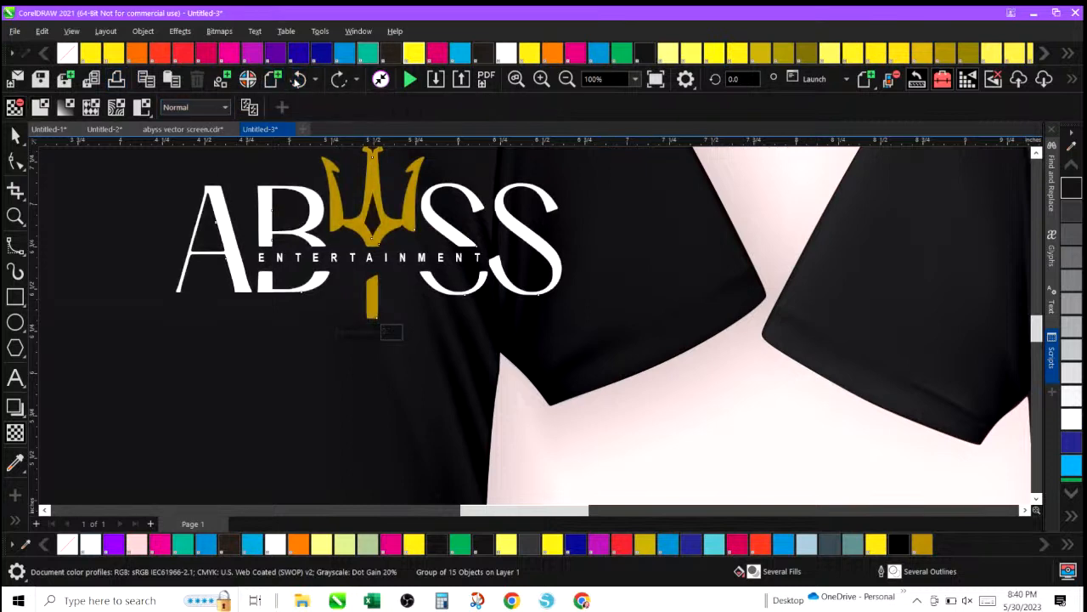
Try a transparency with the Subtract merge mode on the logo.
click(225, 107)
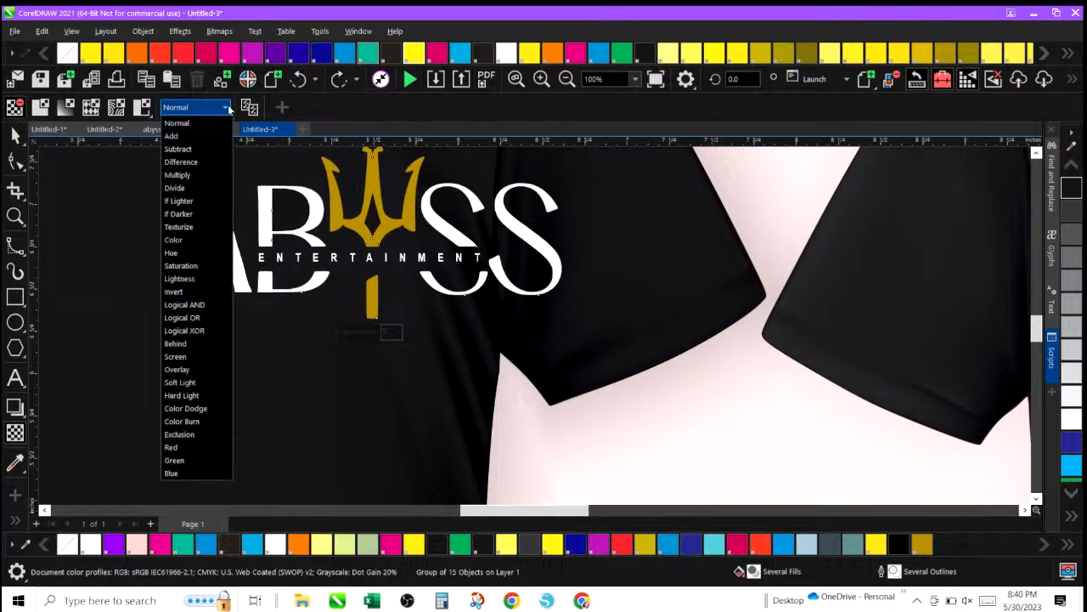
click(201, 150)
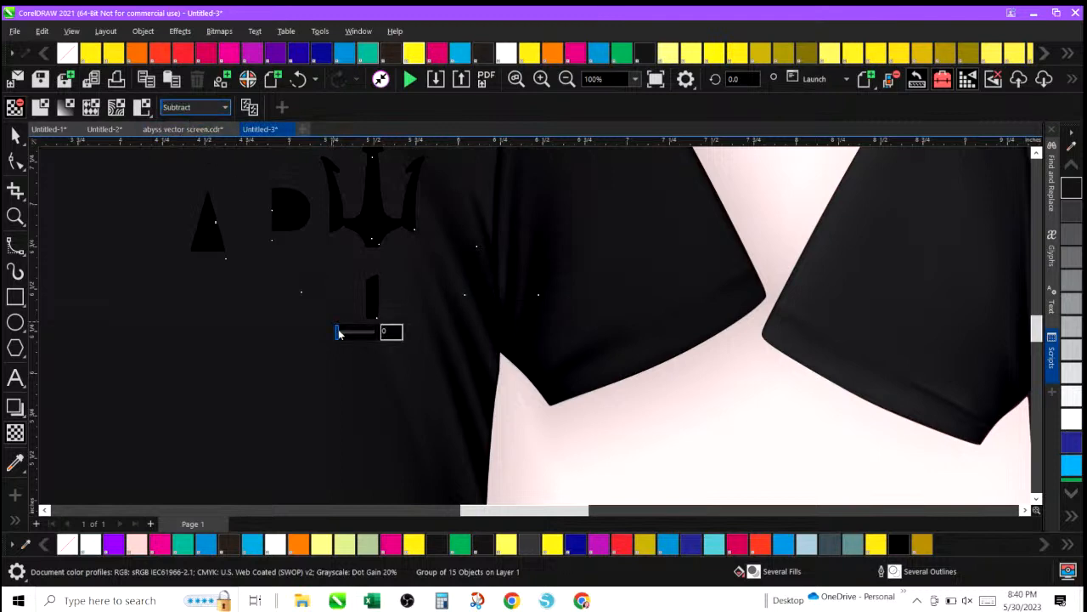
drag(358, 336, 368, 332)
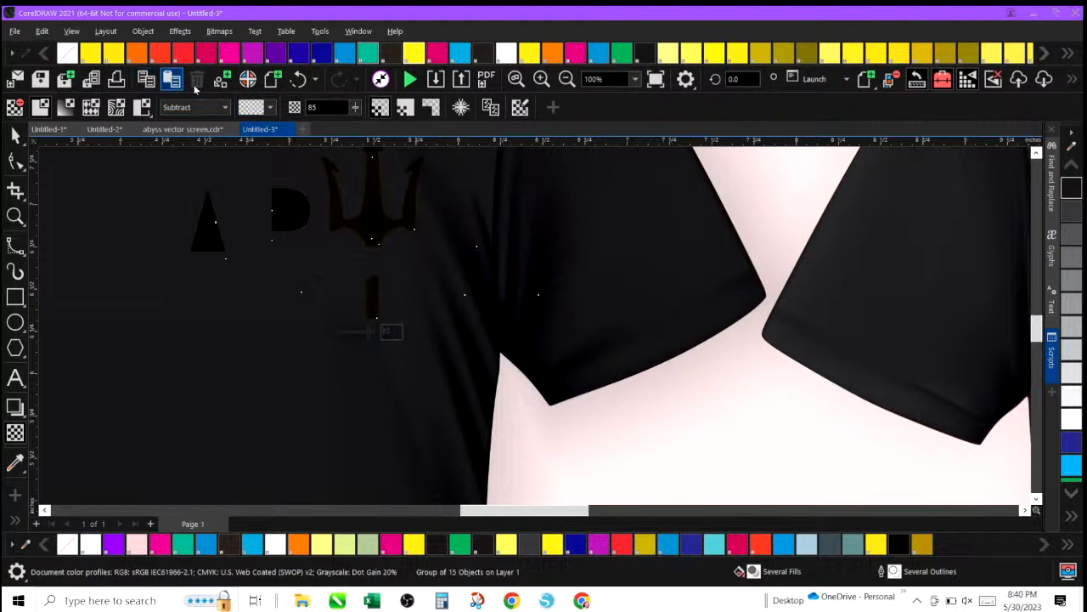
click(293, 80)
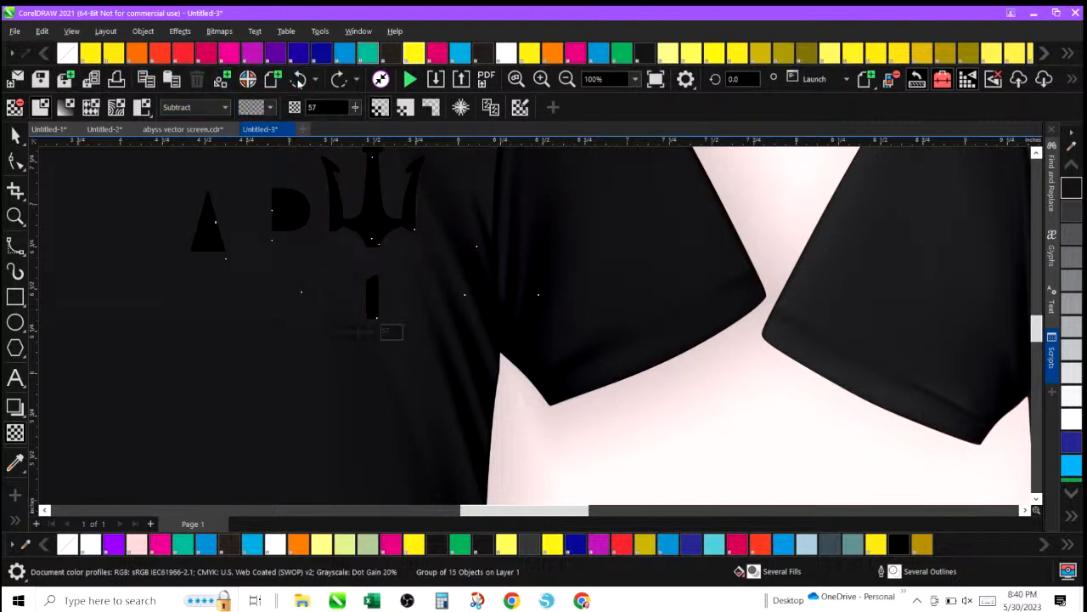
click(298, 80)
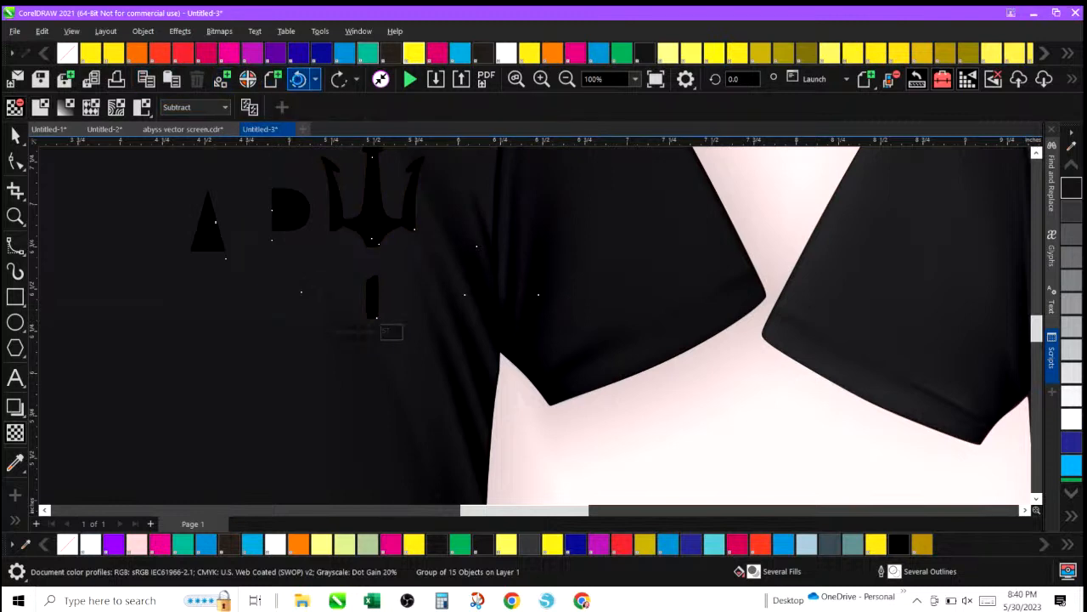
Try the Add merge mode for the logo's transparency.
click(226, 107)
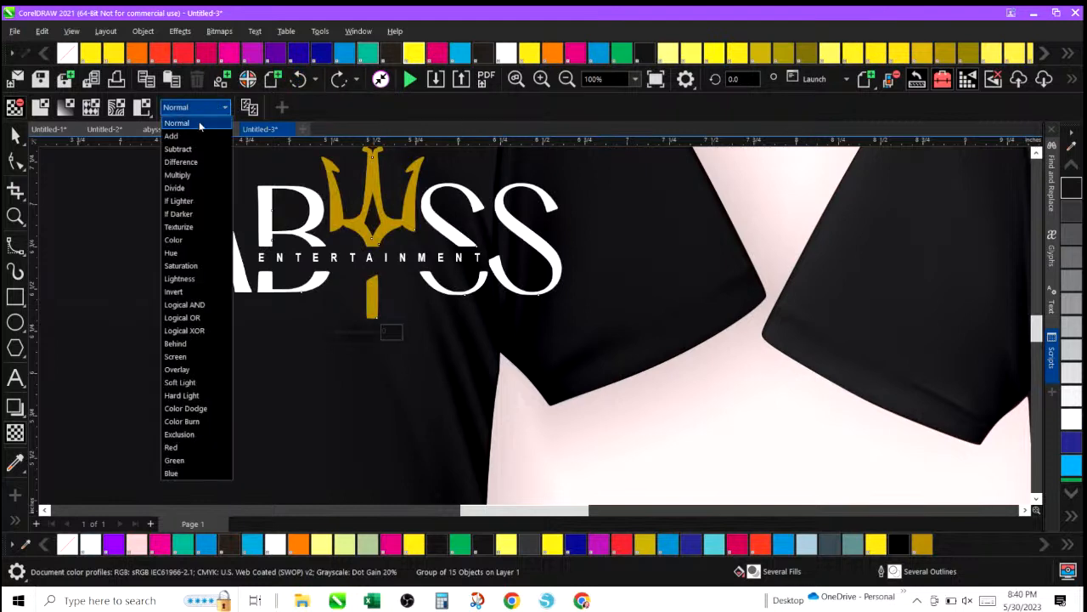
click(194, 136)
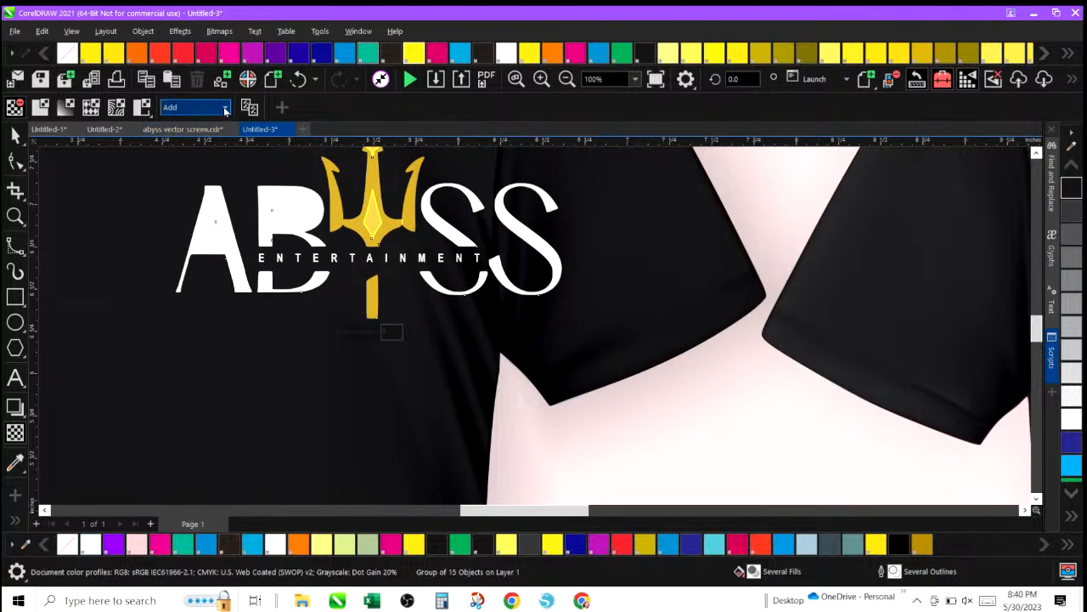
click(299, 79)
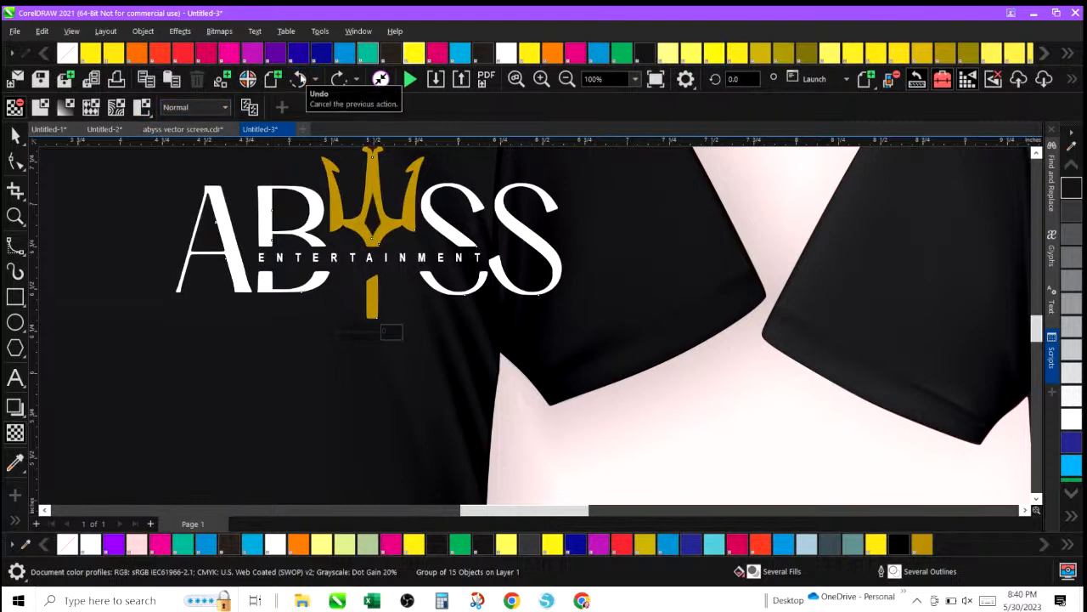
click(300, 79)
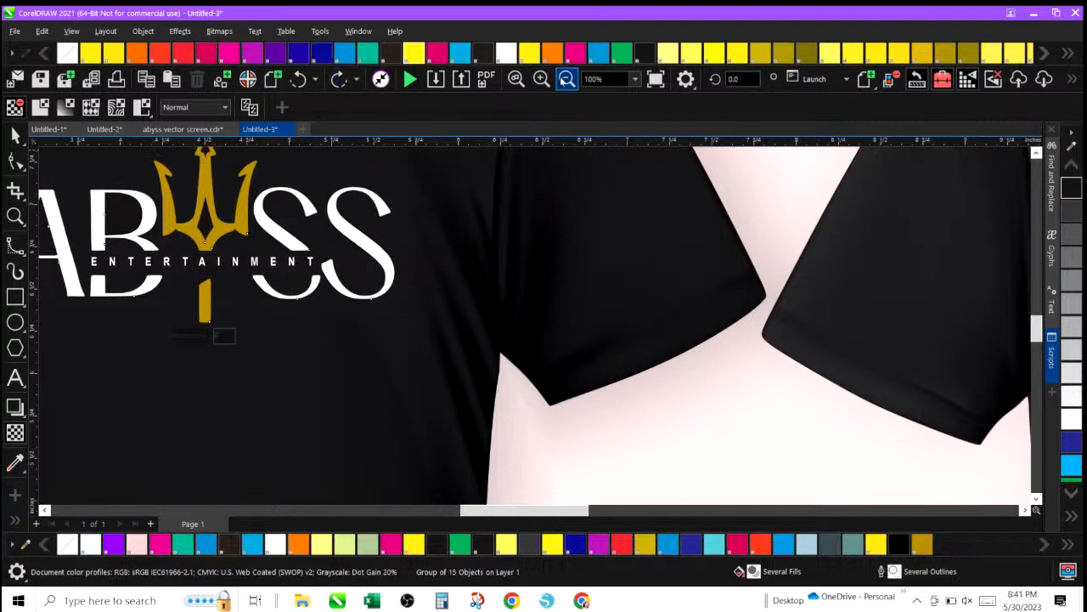
Scale the logo down to about 0.8 inches wide and place it as a small chest print right of centre on the front shirt.
click(567, 79)
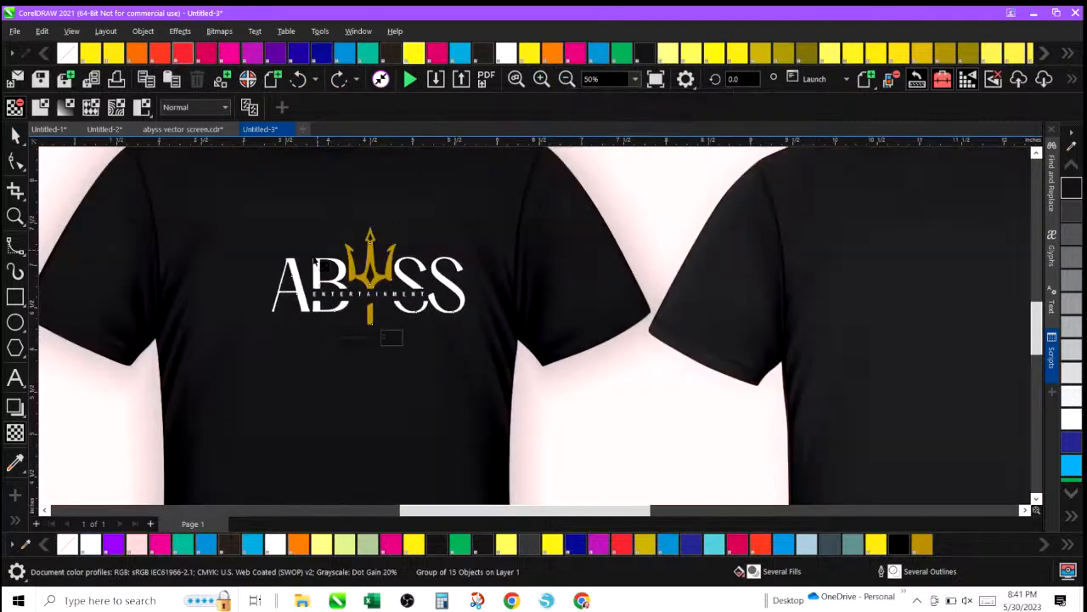
click(15, 134)
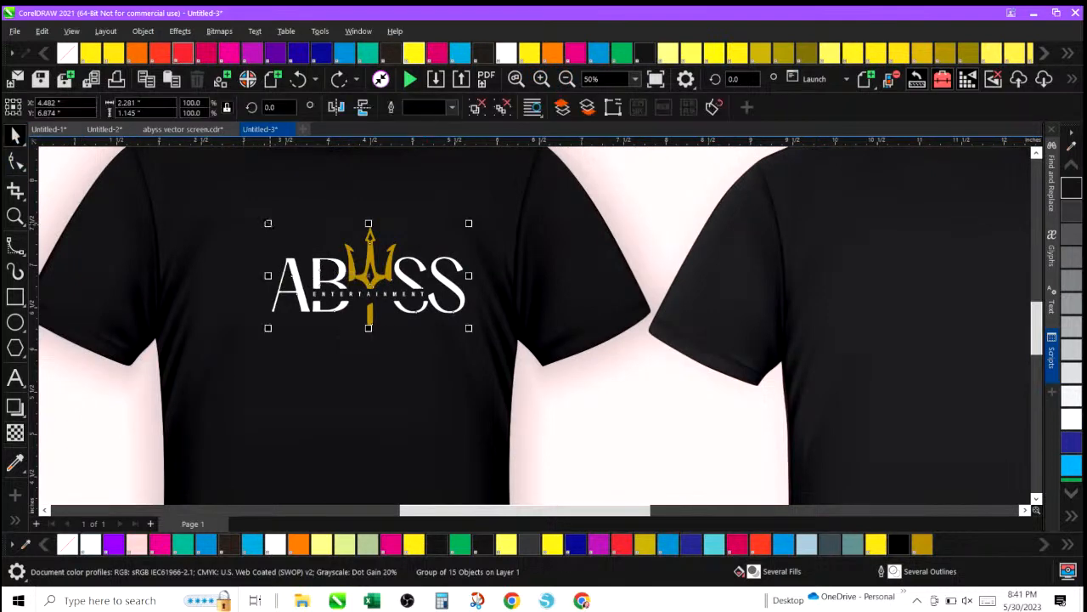
drag(268, 223, 358, 270)
drag(414, 297, 433, 213)
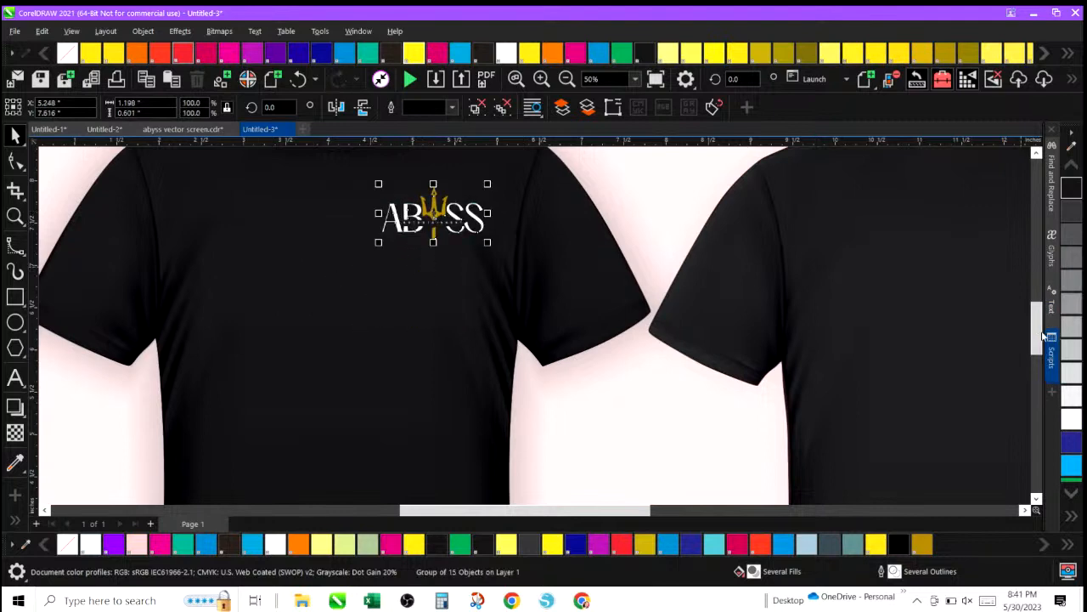
drag(1038, 336, 1038, 317)
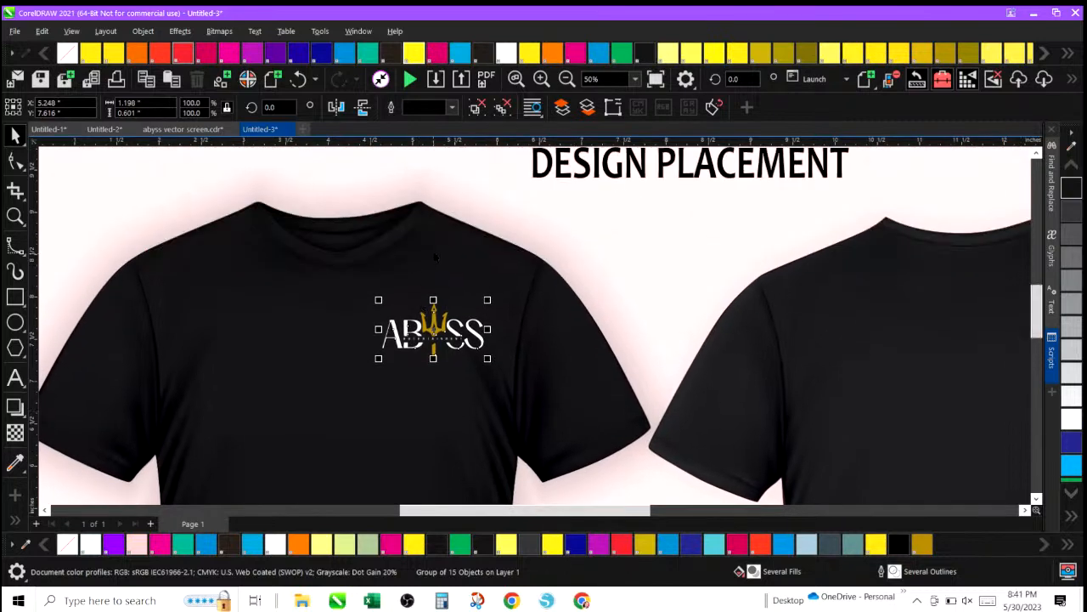
drag(1039, 310, 1038, 326)
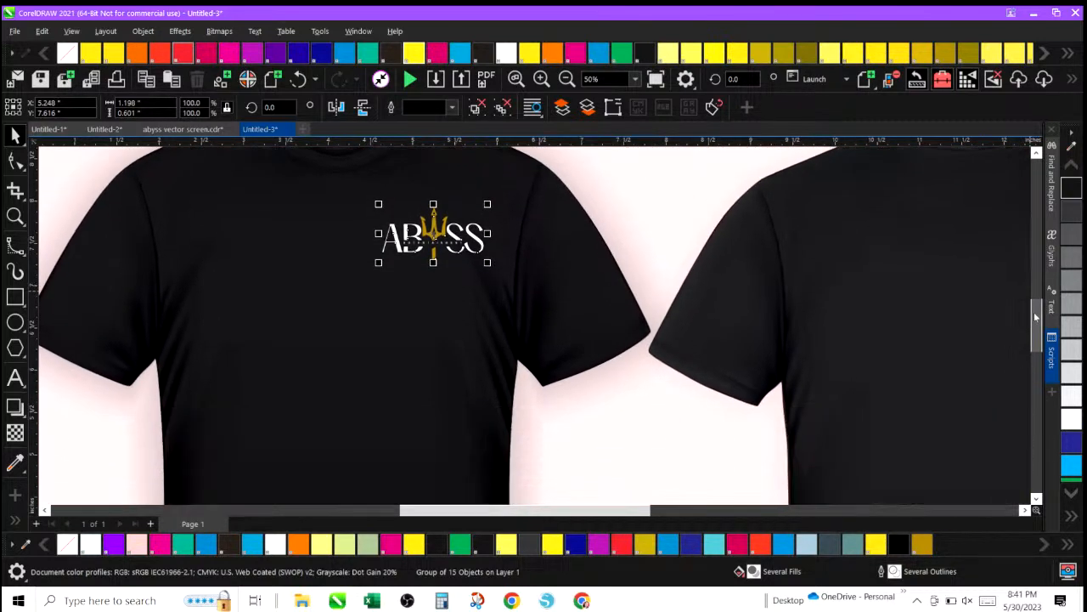
drag(379, 204, 391, 222)
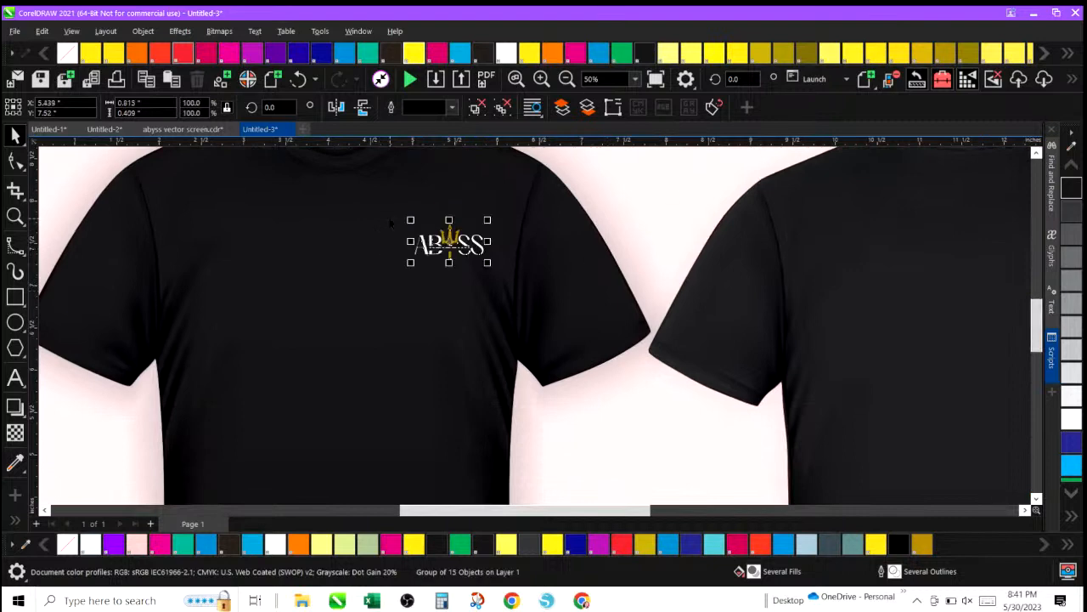
Deselect the logo and zoom in and out to inspect its placement on the front shirt.
click(567, 79)
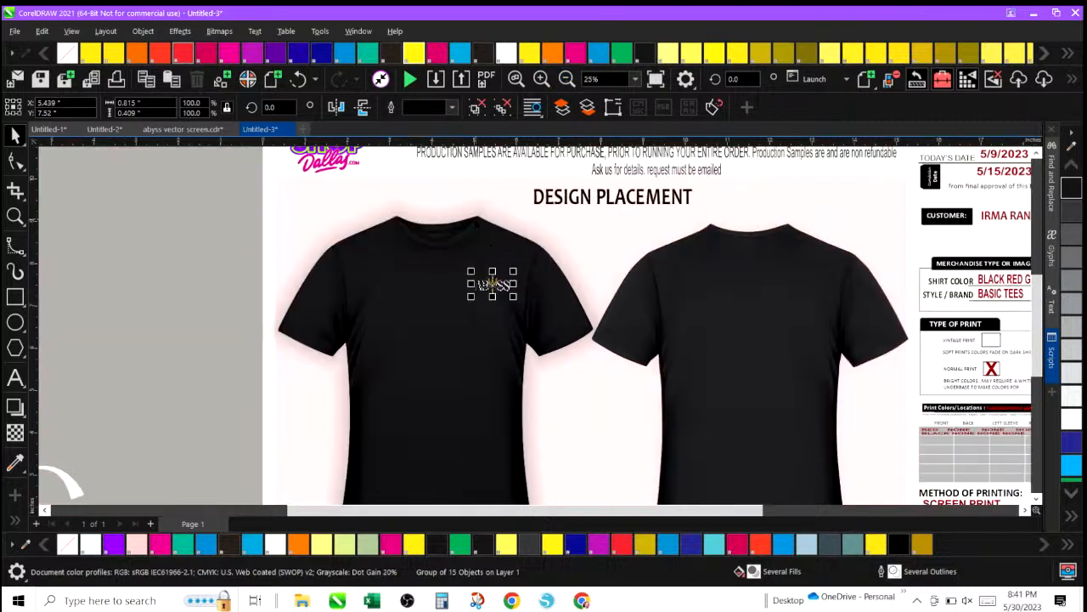
click(238, 295)
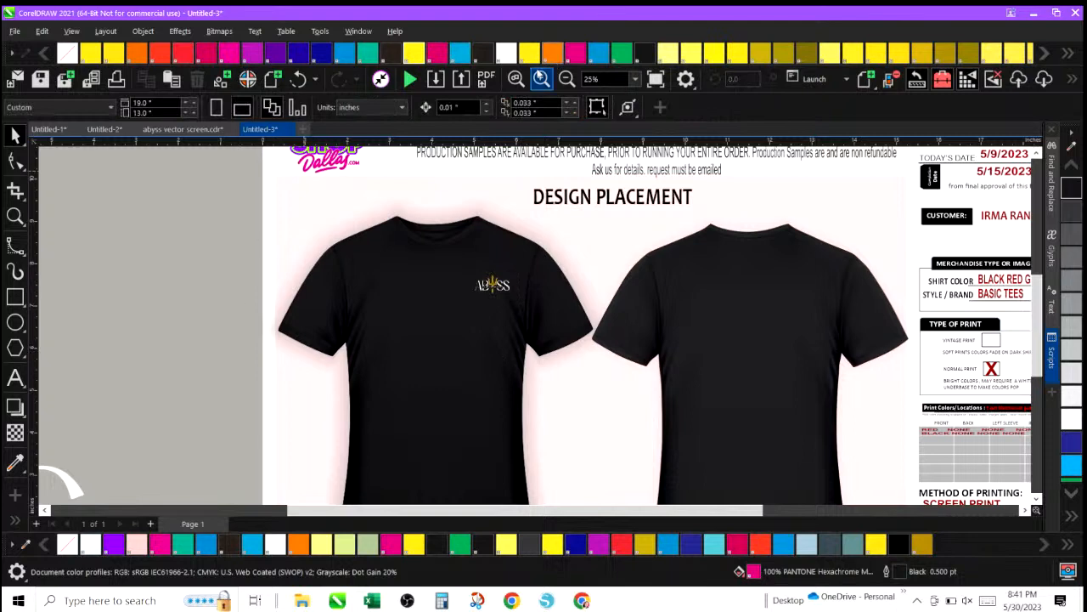
click(541, 79)
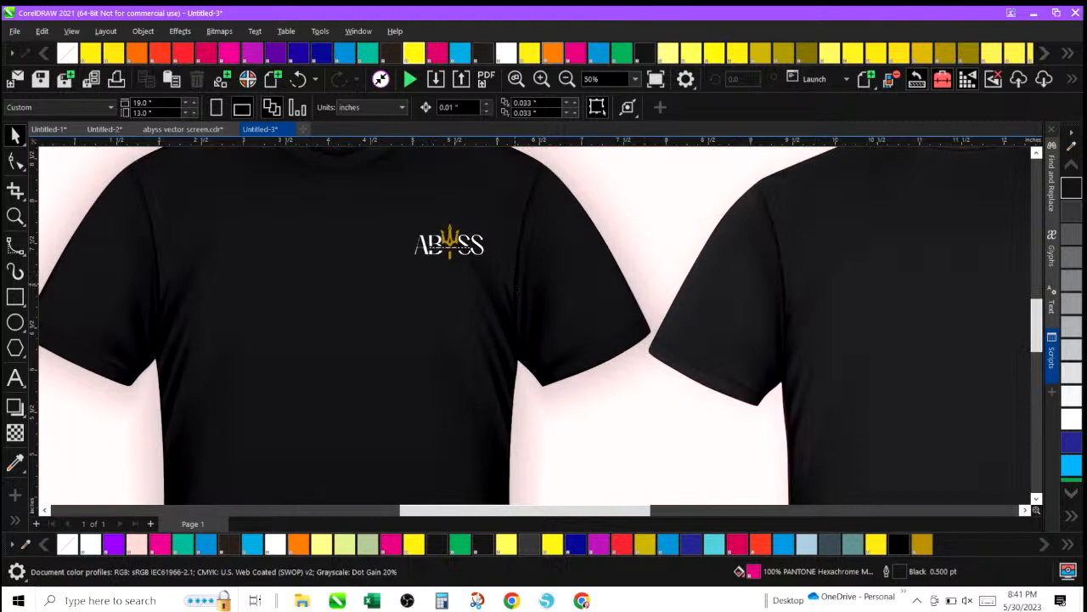
click(566, 79)
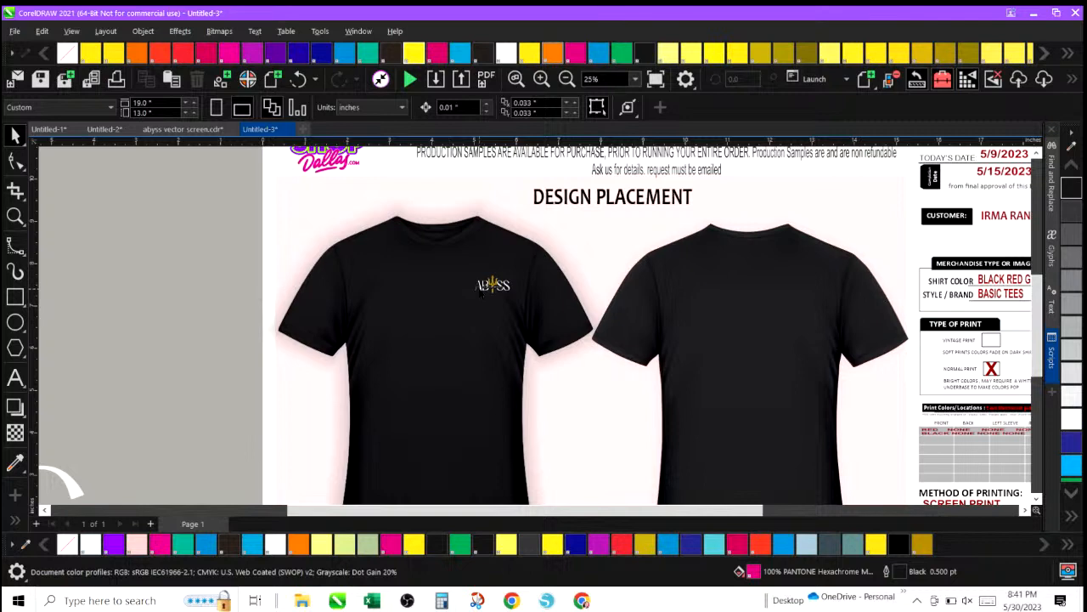
click(541, 78)
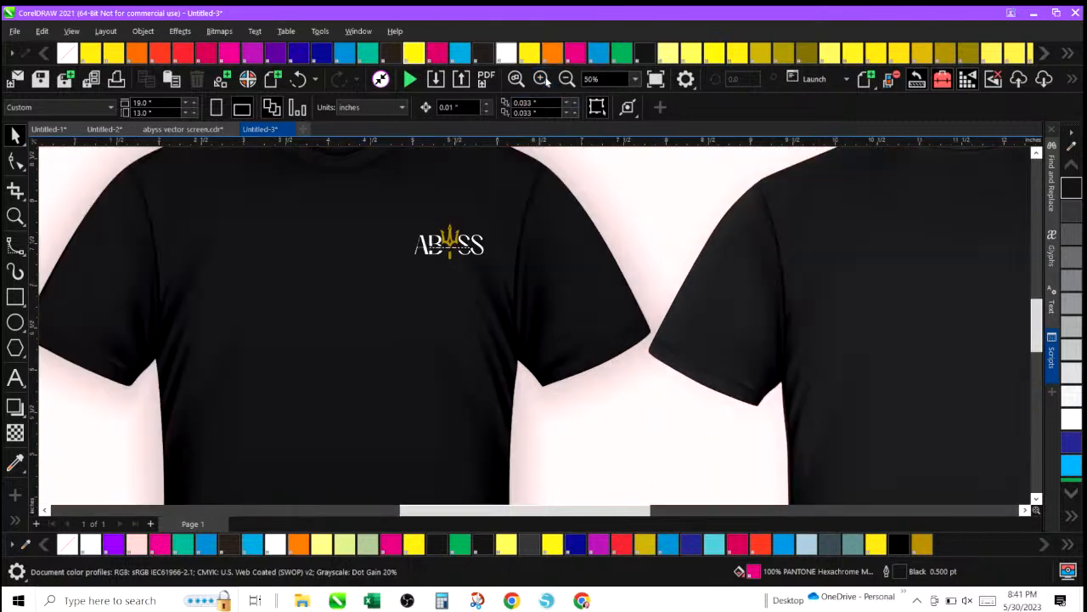
Nudge the small chest logo slightly left on the front shirt.
click(450, 243)
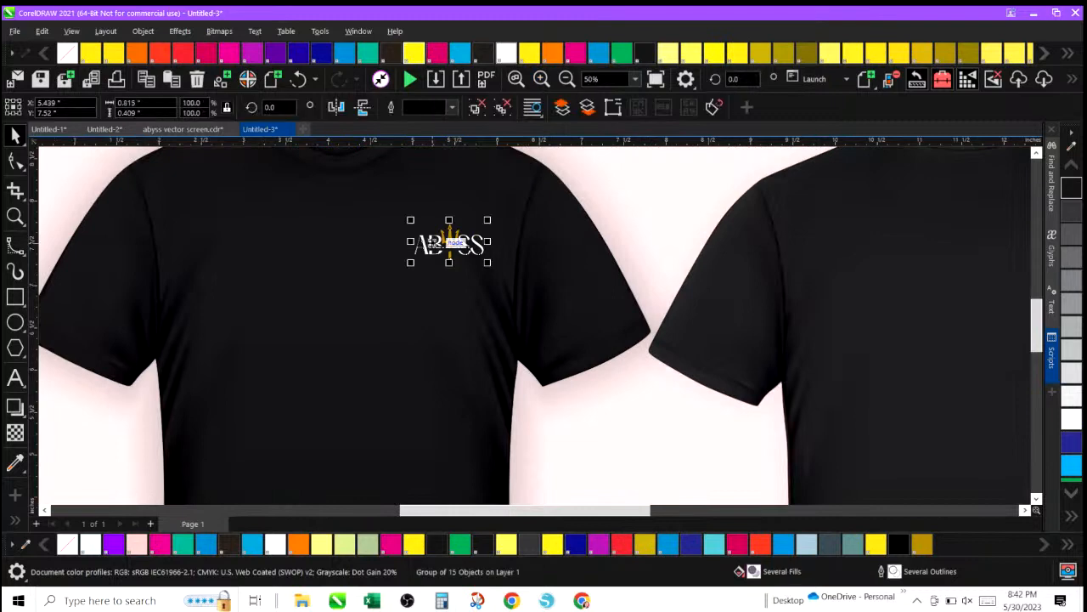
drag(451, 243, 447, 243)
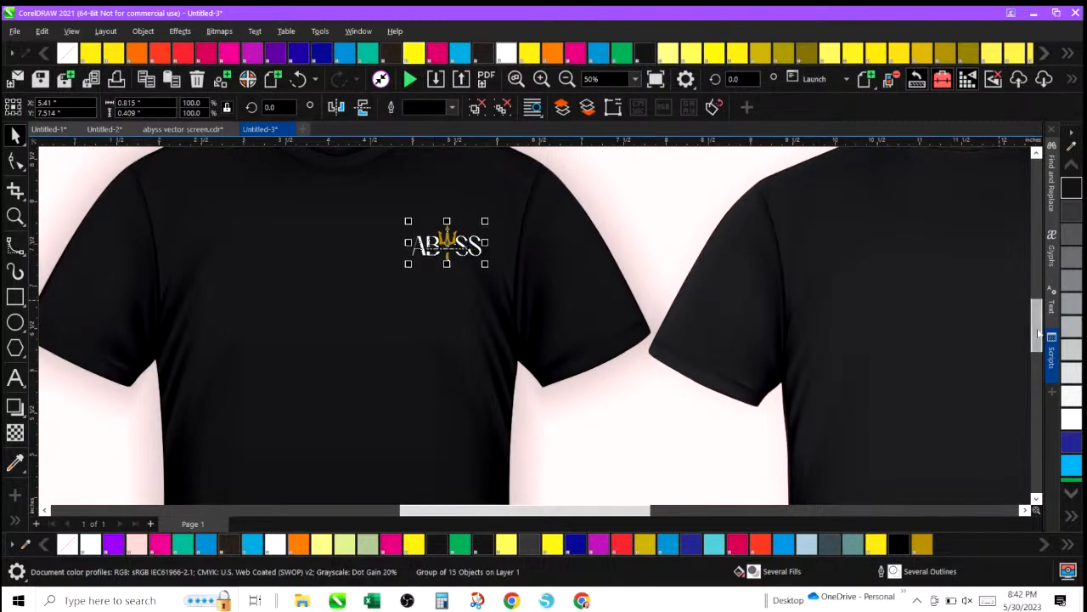
drag(1039, 333, 1038, 319)
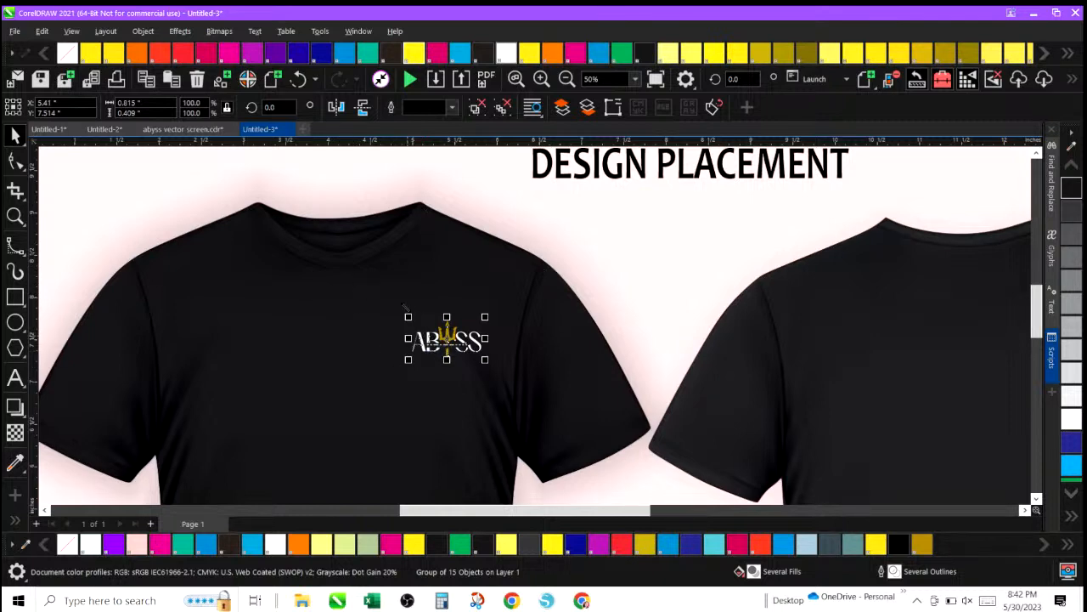
click(567, 78)
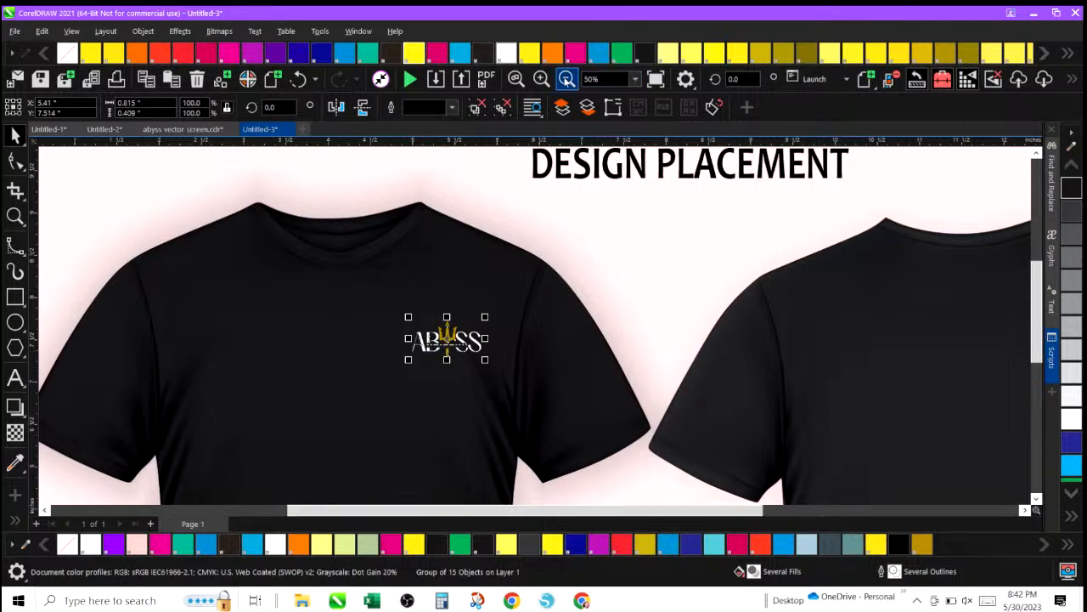
click(567, 78)
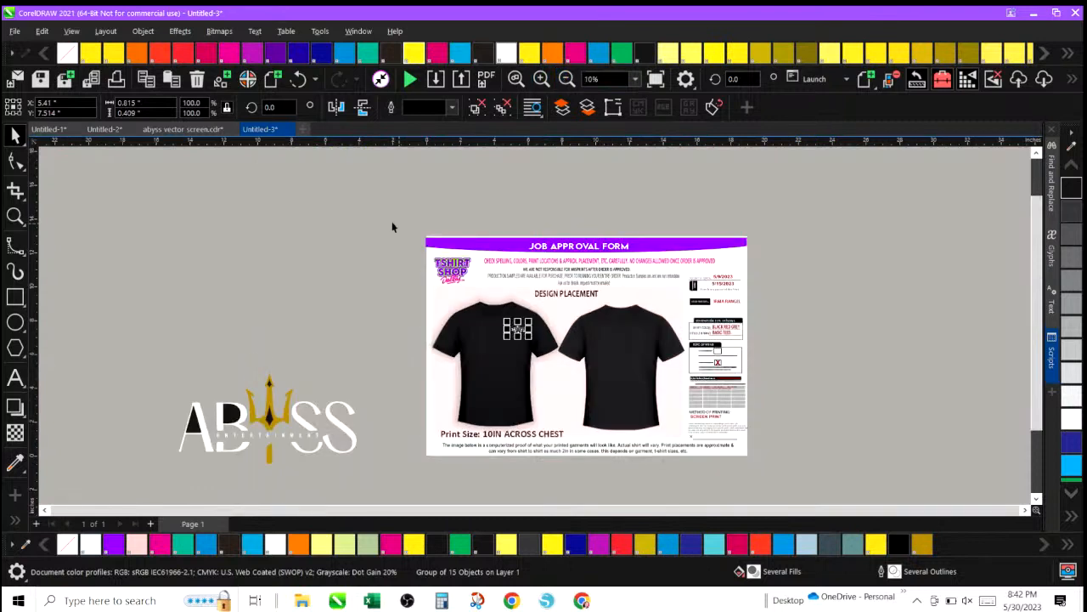
Move the large logo onto the shirt mockups and scale it down to about 8.3 inches wide, centred between the shirts.
click(263, 280)
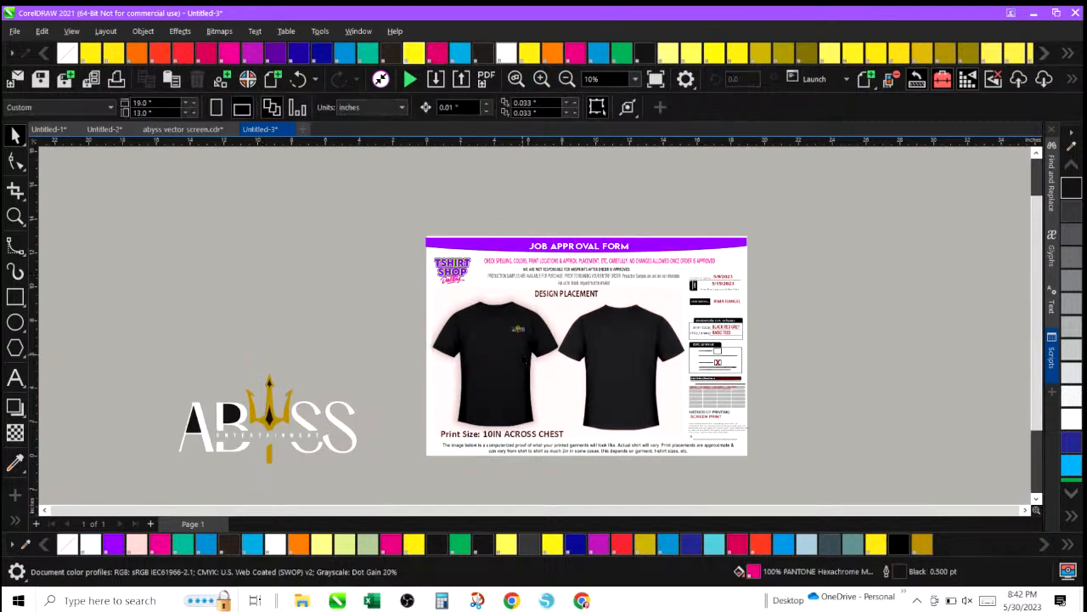
drag(146, 352, 374, 476)
drag(294, 433, 556, 388)
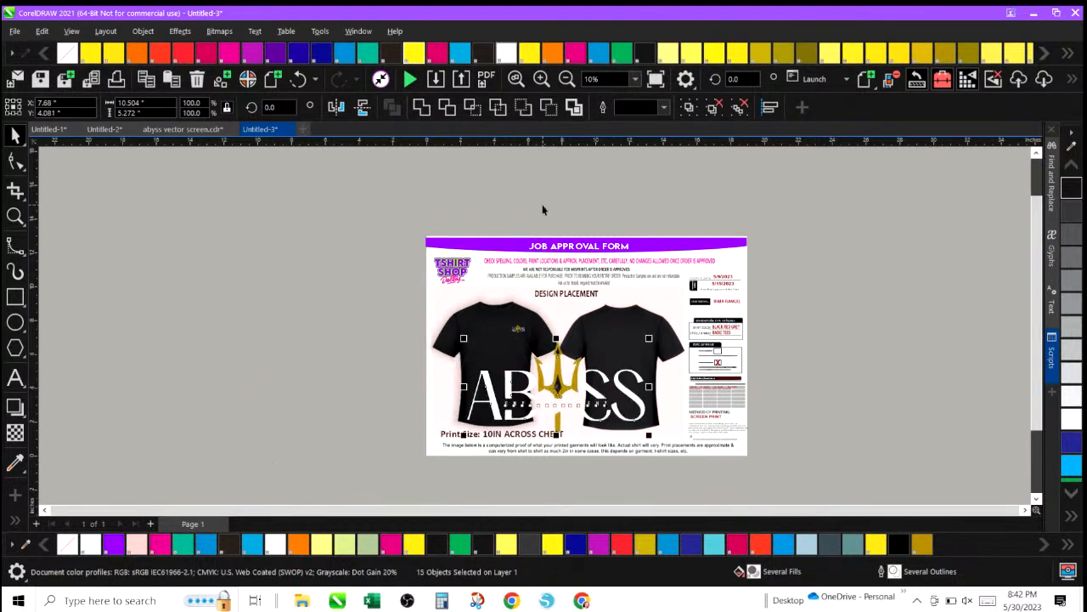
click(541, 79)
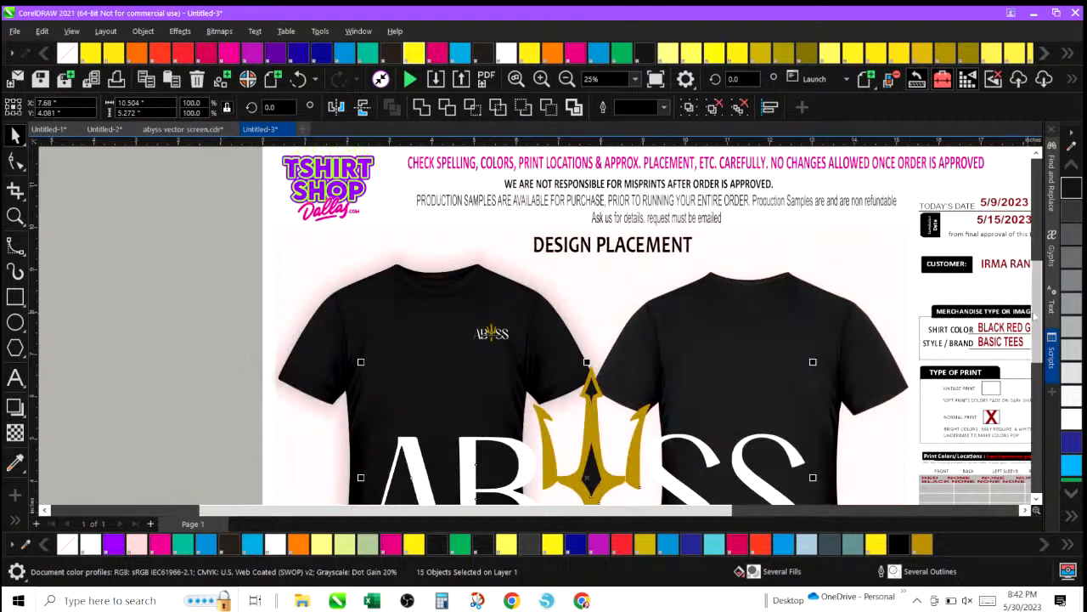
drag(1037, 293, 1035, 337)
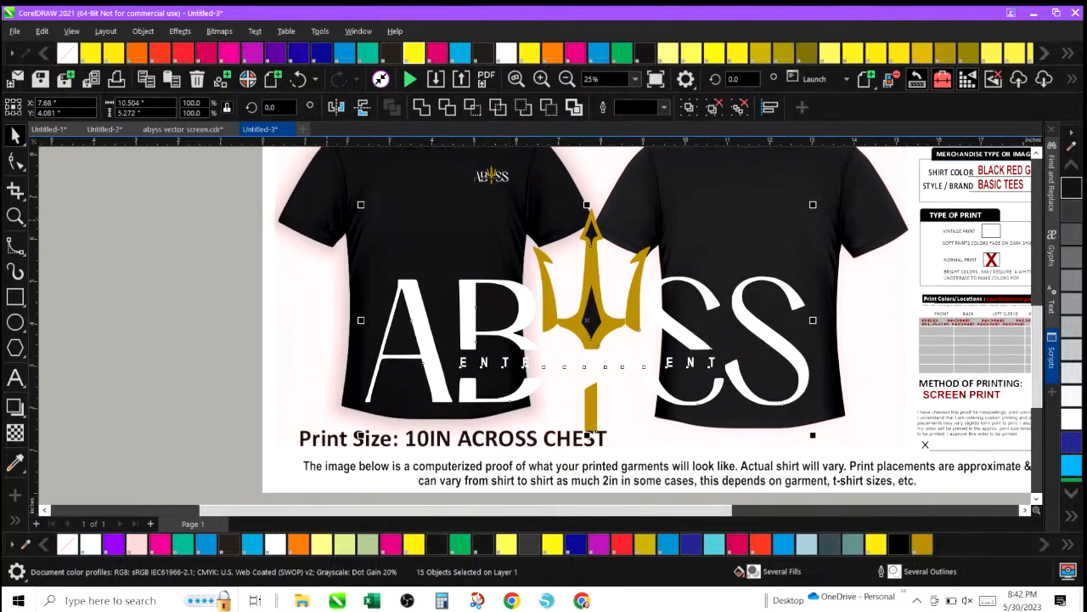
drag(361, 205, 403, 252)
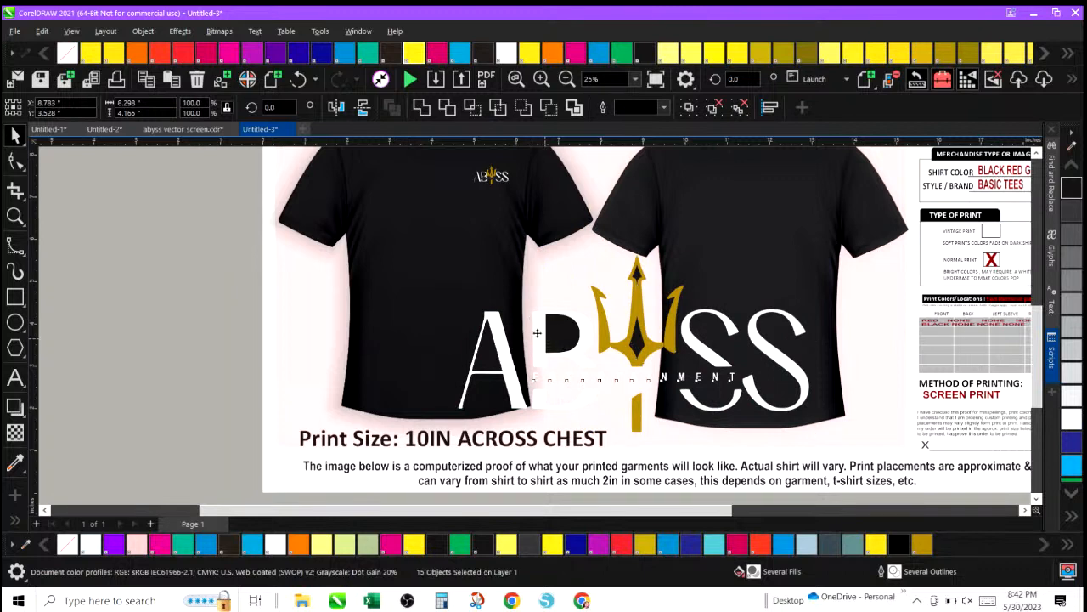
drag(546, 342, 511, 327)
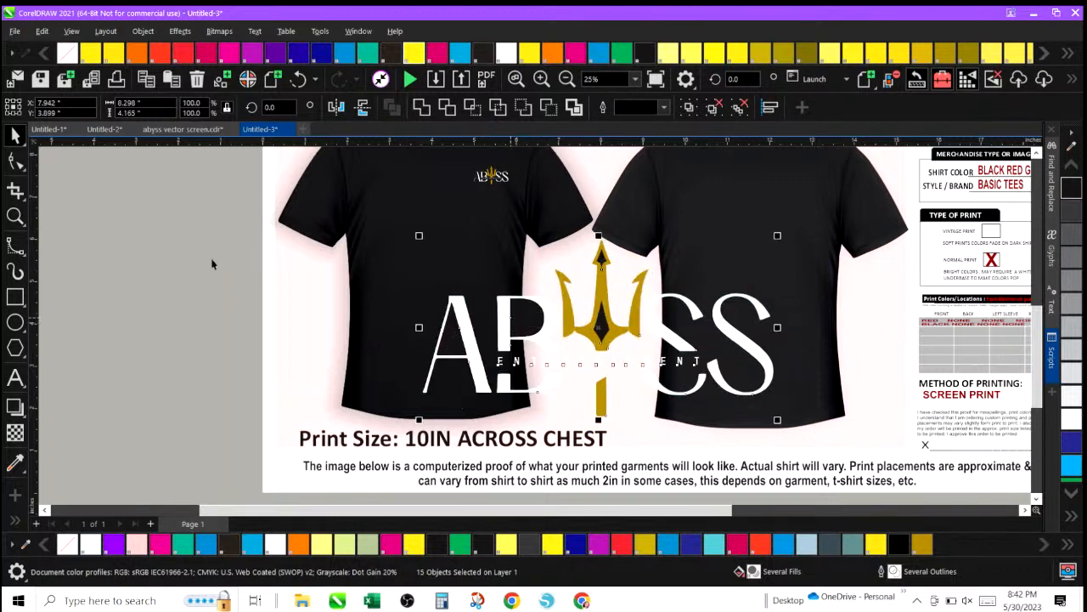
Draw a rectangle about 10 by 4.6 inches over the large logo, fill it black, and shift it slightly down.
click(16, 297)
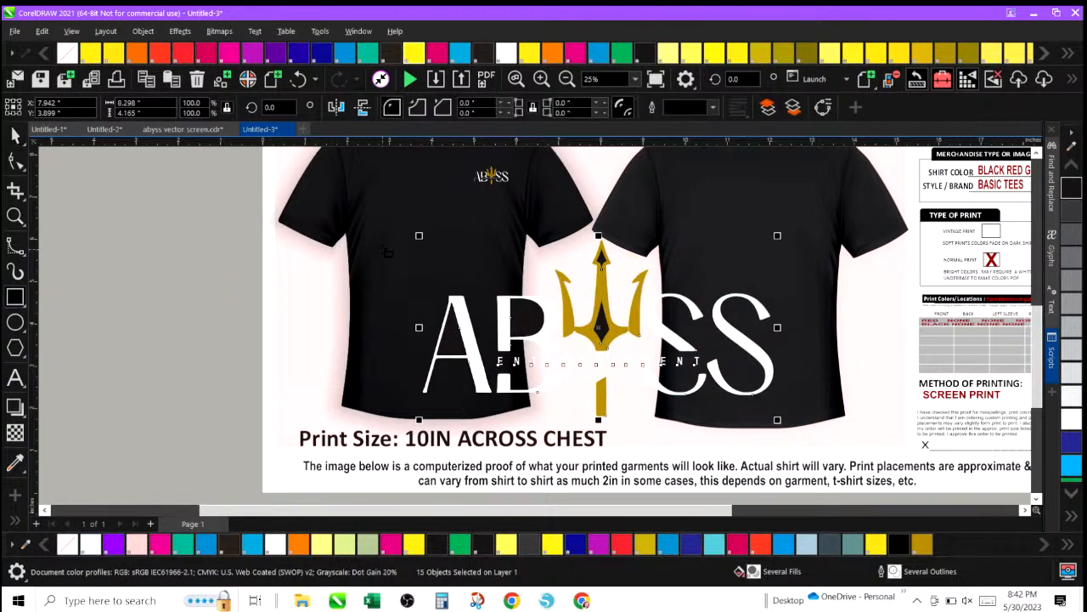
drag(385, 234, 808, 429)
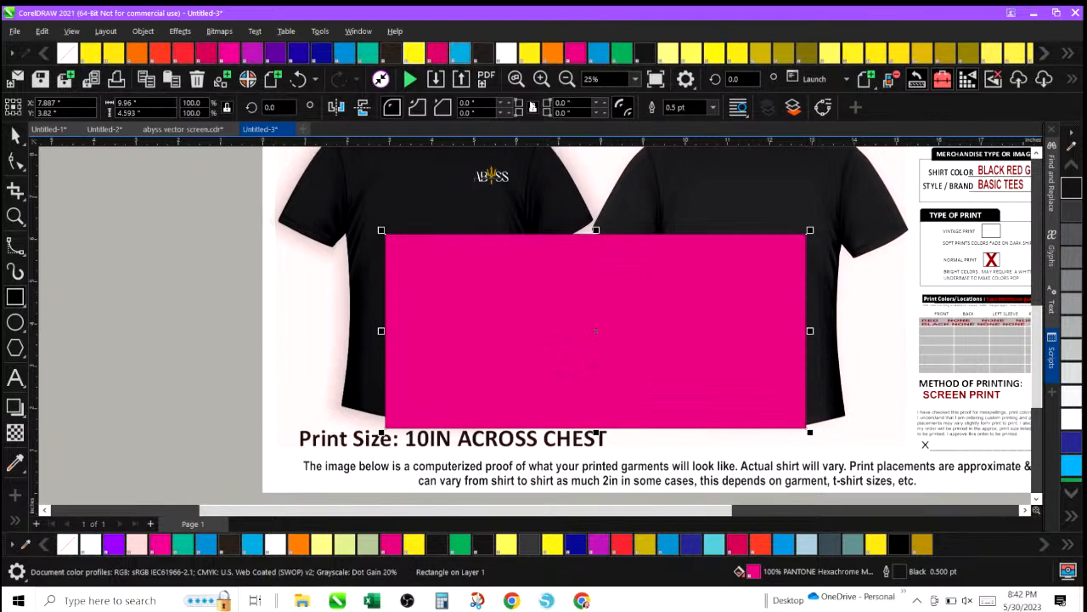
click(1069, 190)
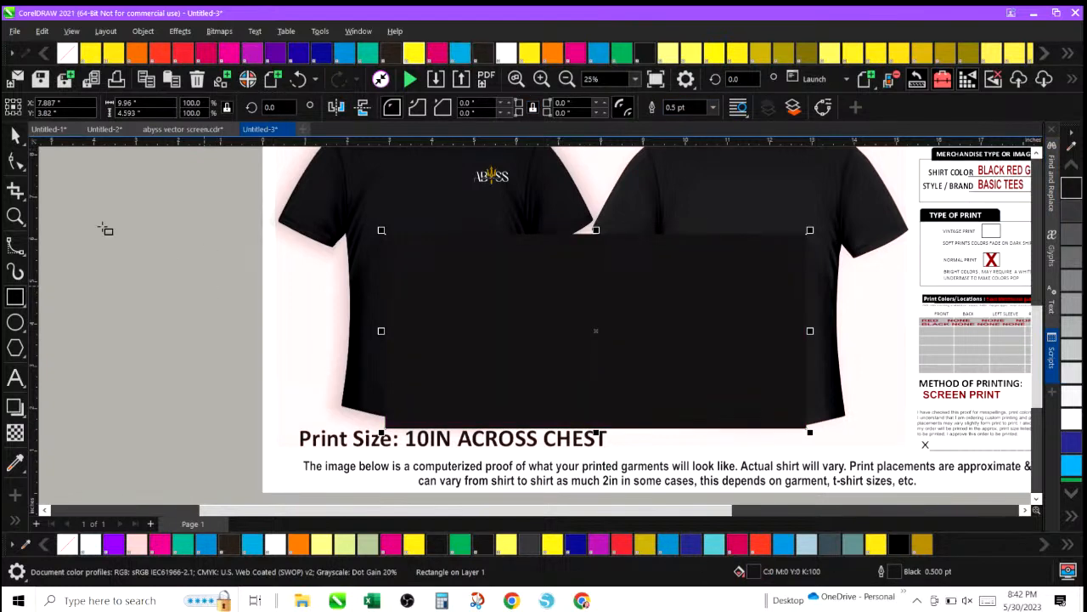
click(14, 139)
click(429, 295)
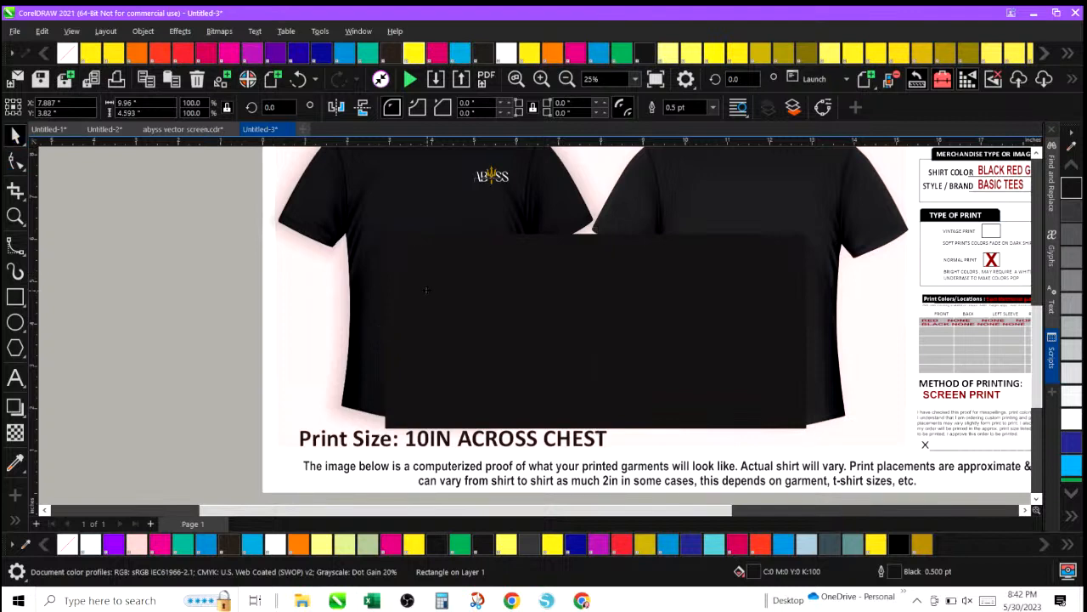
drag(429, 296, 428, 331)
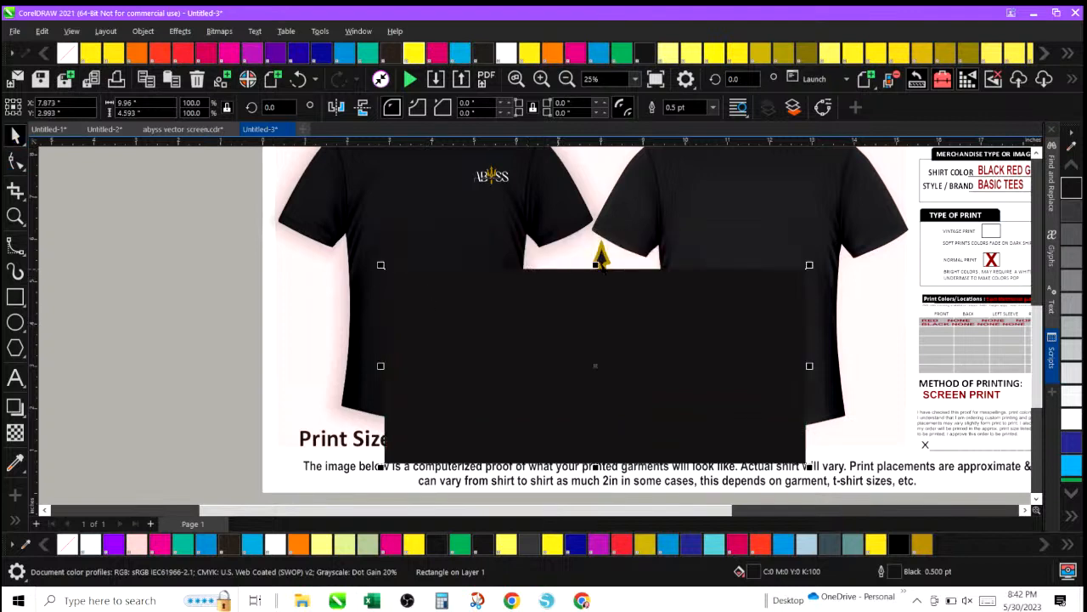
Move the black rectangle off the page to the left of the approval form.
click(601, 257)
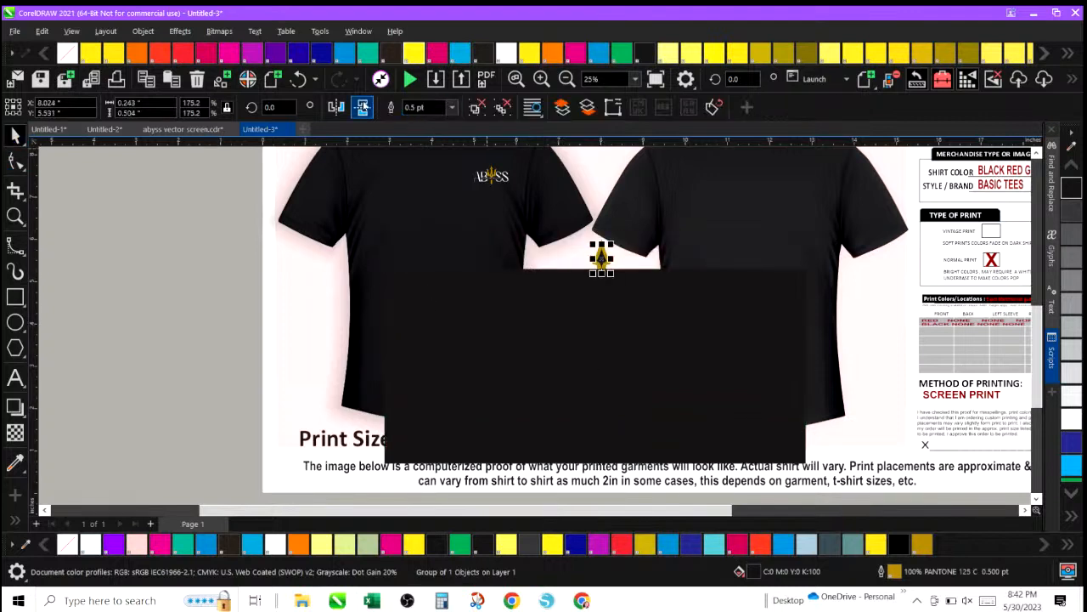
click(509, 348)
drag(492, 342, 74, 316)
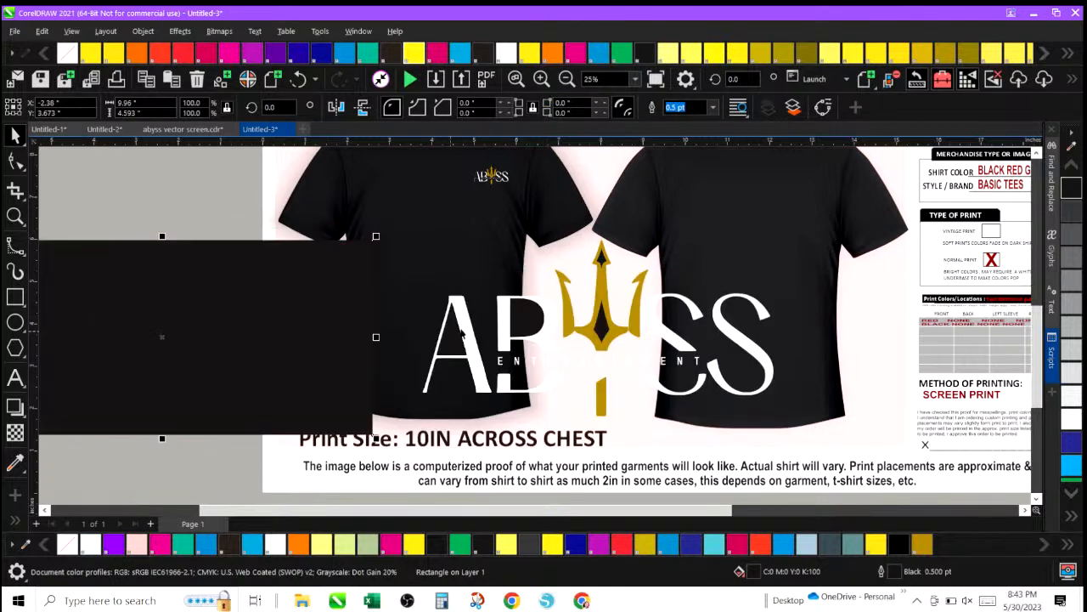
click(501, 318)
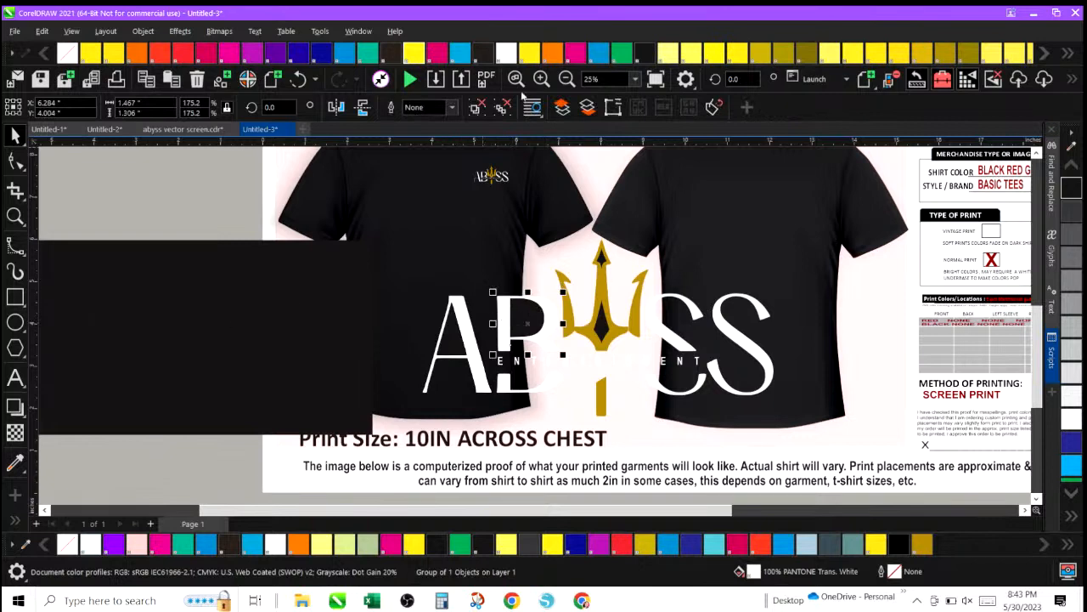
click(567, 78)
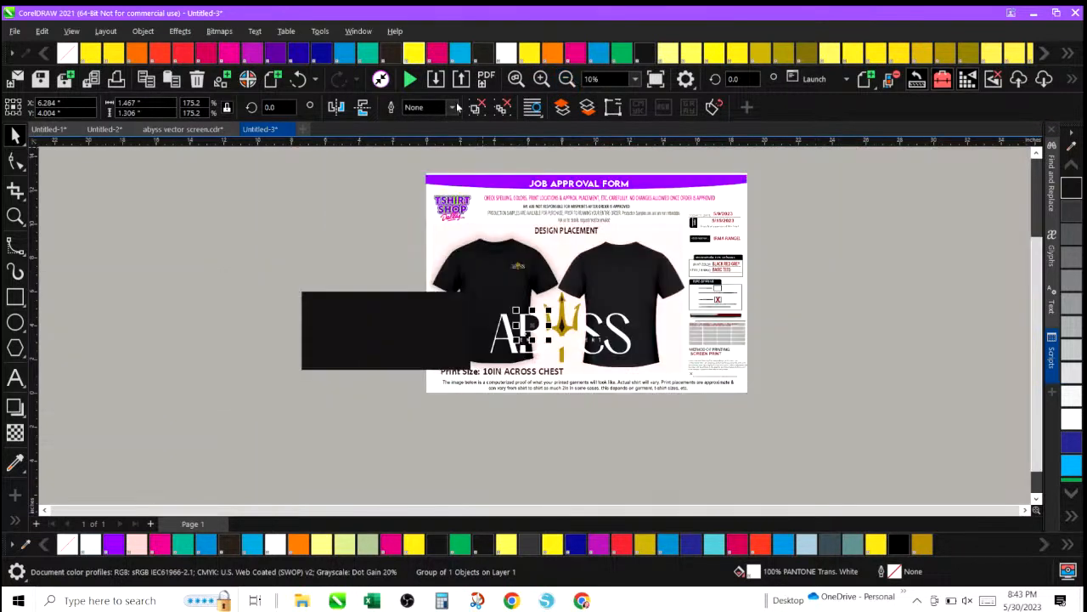
click(361, 337)
drag(362, 338, 206, 294)
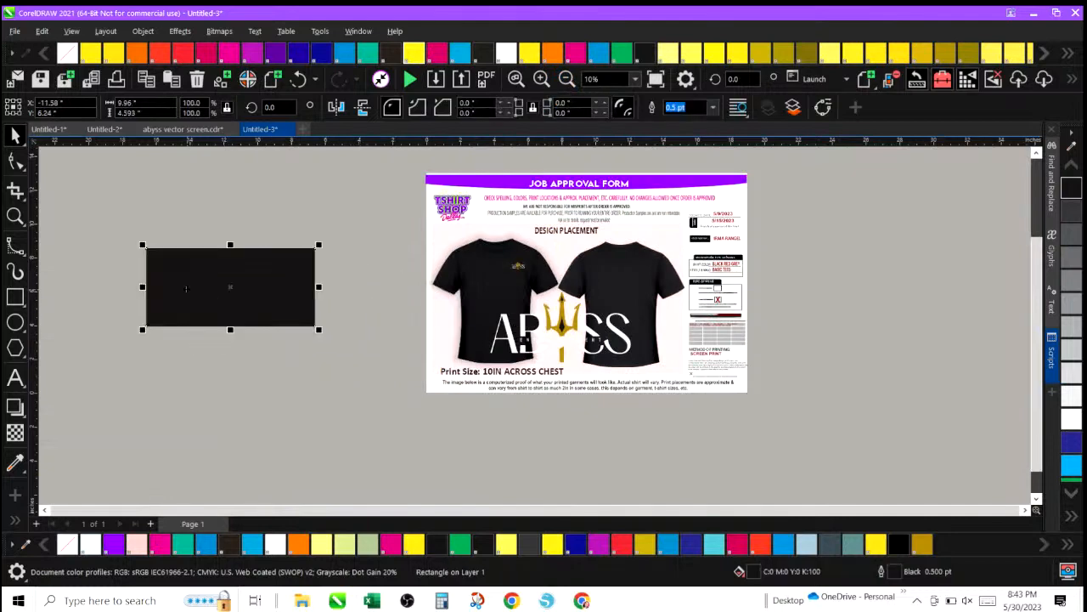
Group the large logo's parts and move the group onto the black rectangle.
drag(395, 288, 670, 379)
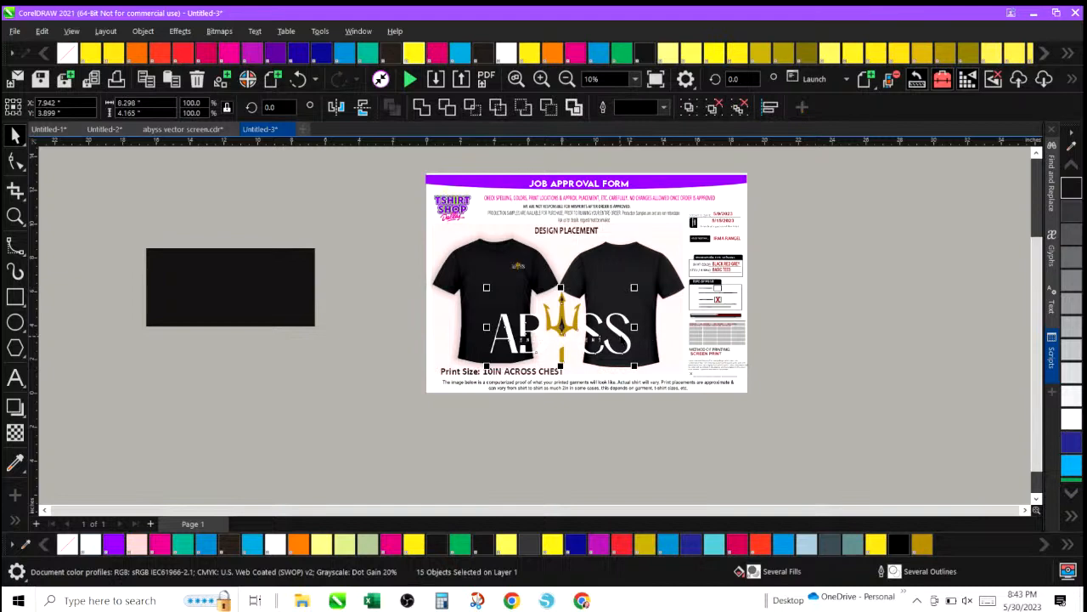
key(ctrl+g)
drag(561, 323, 227, 266)
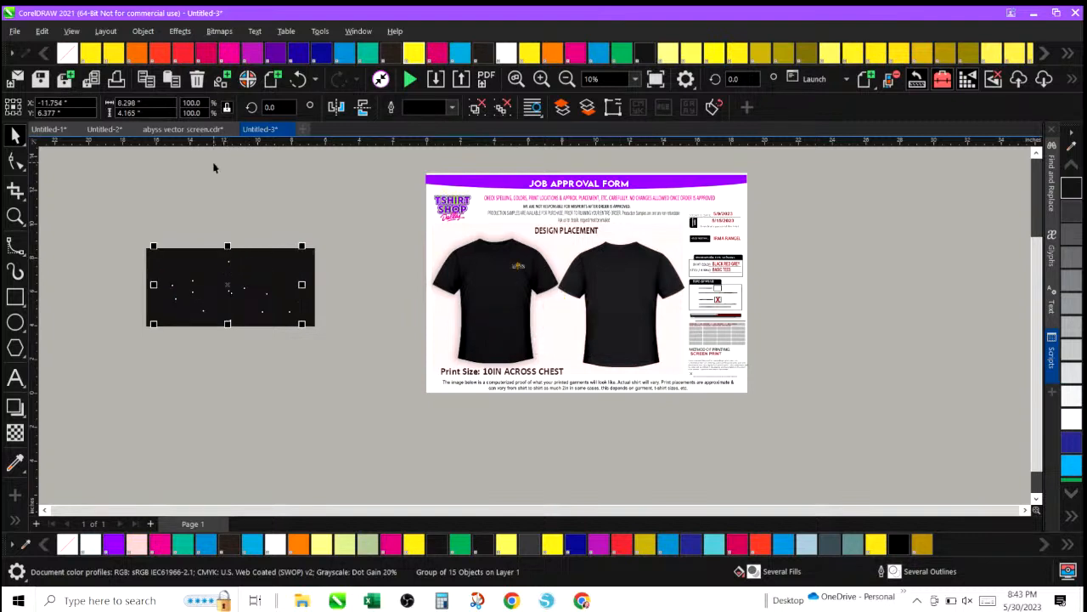
Bring the logo group to the front of the page, accepting the move to another layer.
click(146, 29)
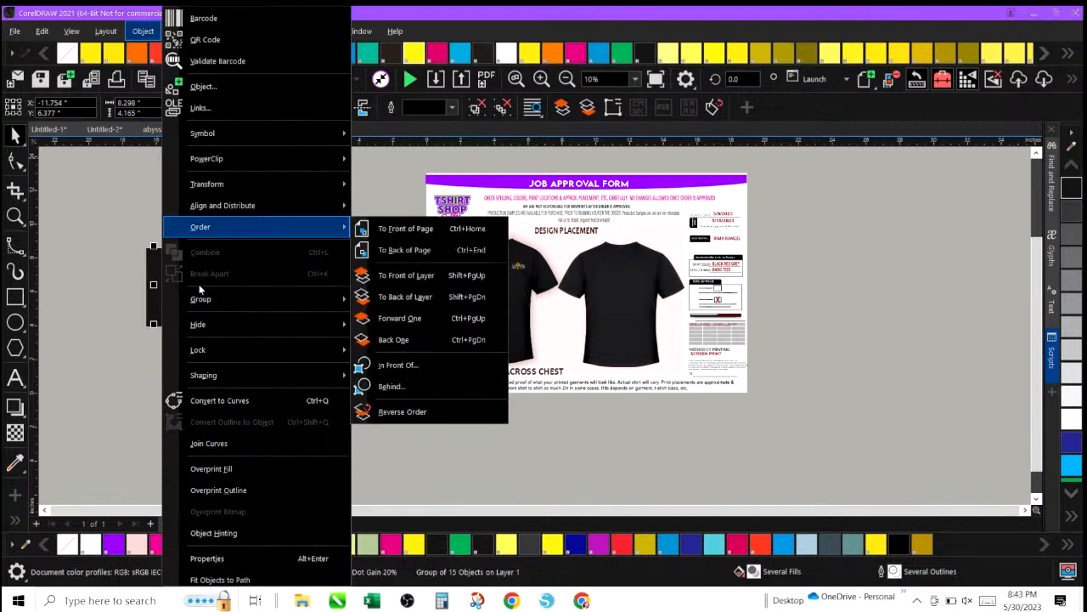
mouse_move(207, 299)
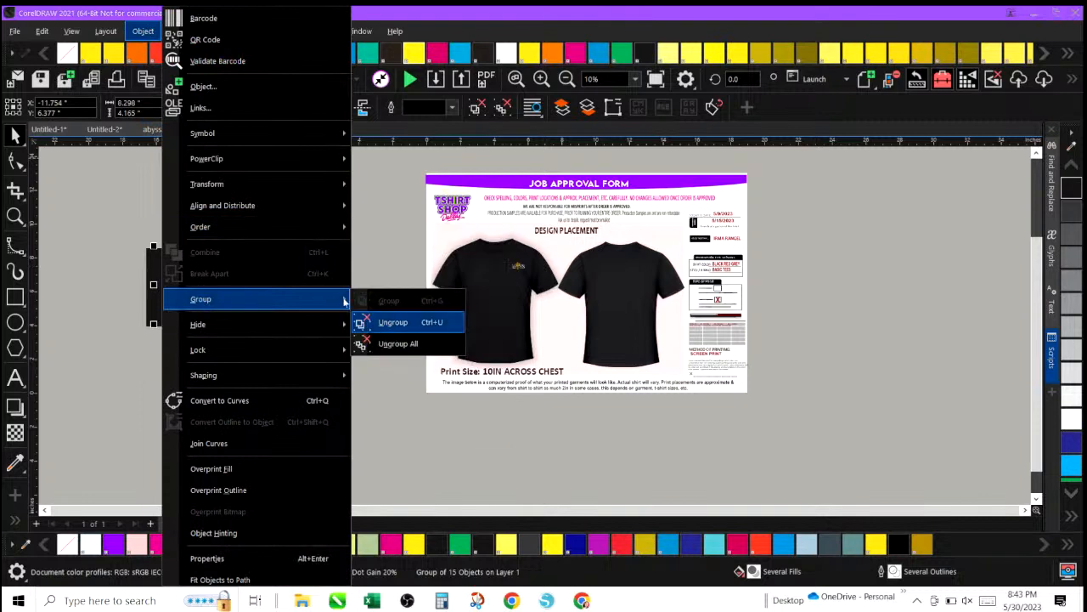
mouse_move(230, 227)
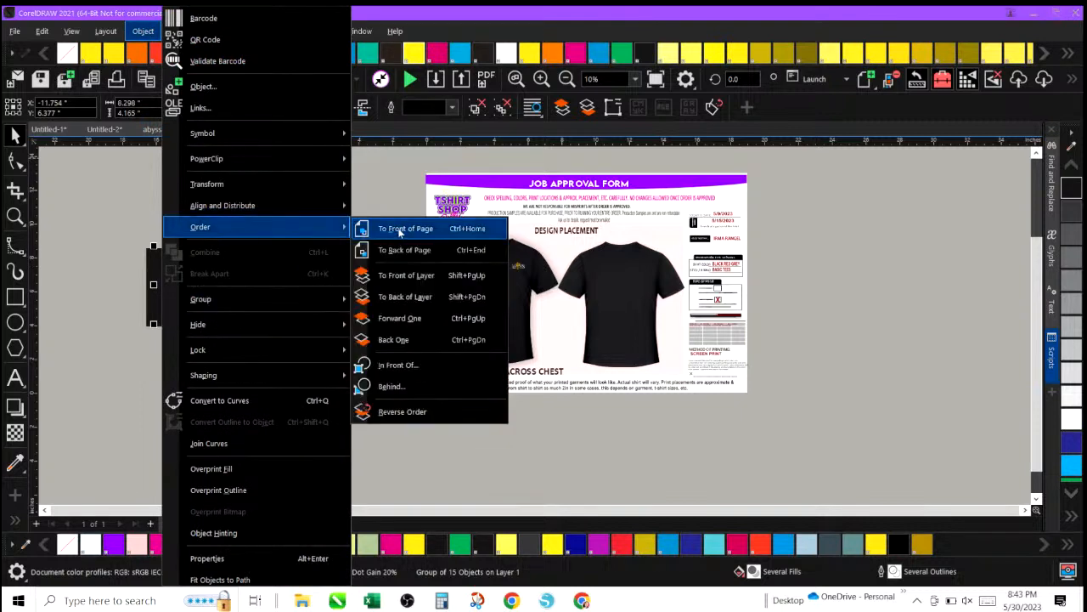
click(400, 229)
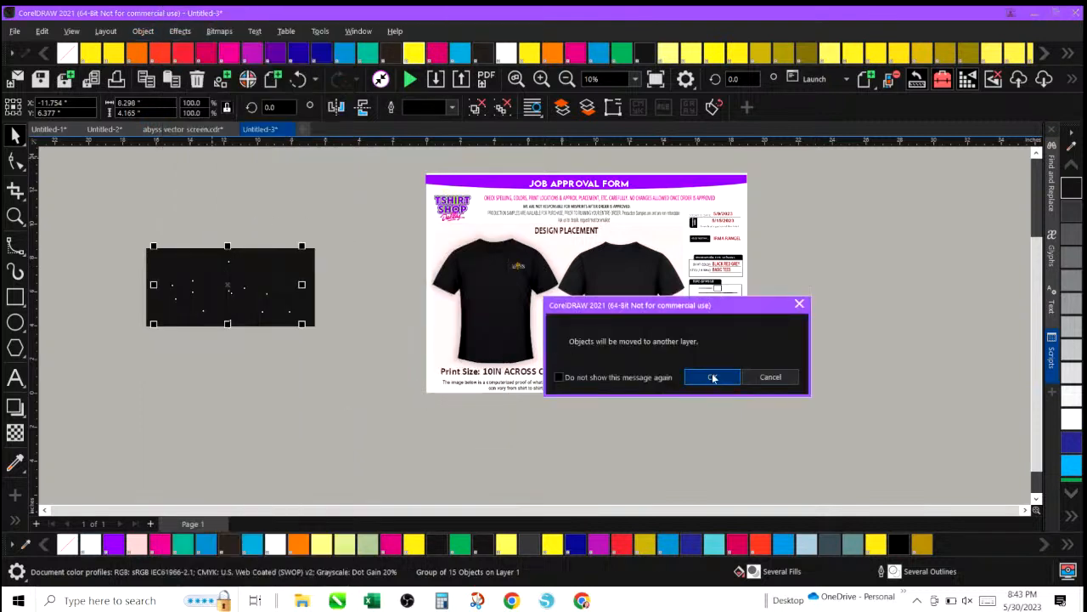
click(713, 378)
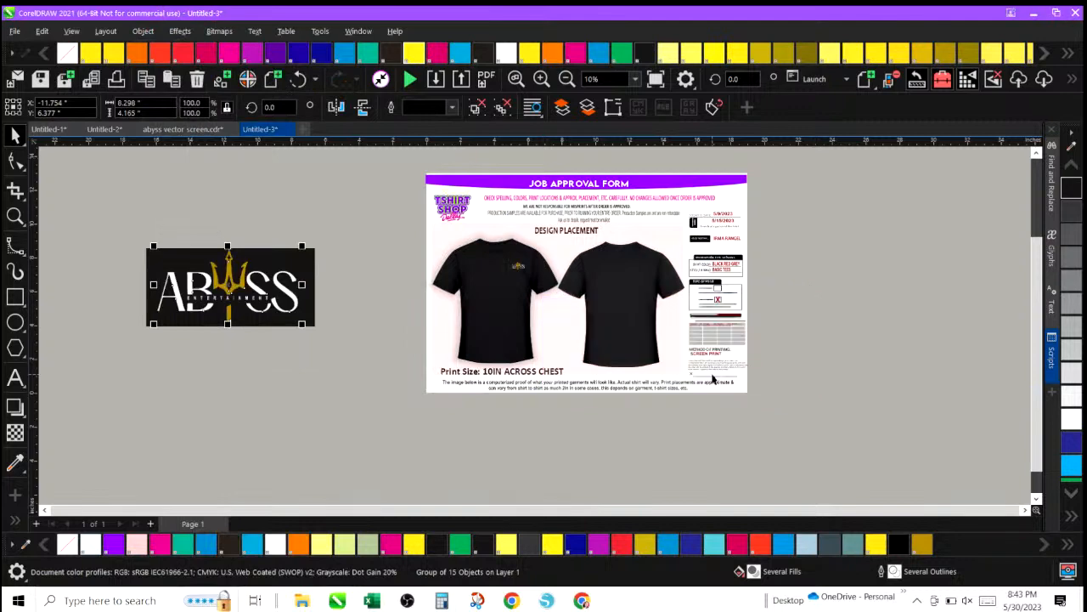
Give the black rectangle a 1.0 pt outline coloured PANTONE Trans. White.
click(125, 203)
drag(111, 218, 344, 392)
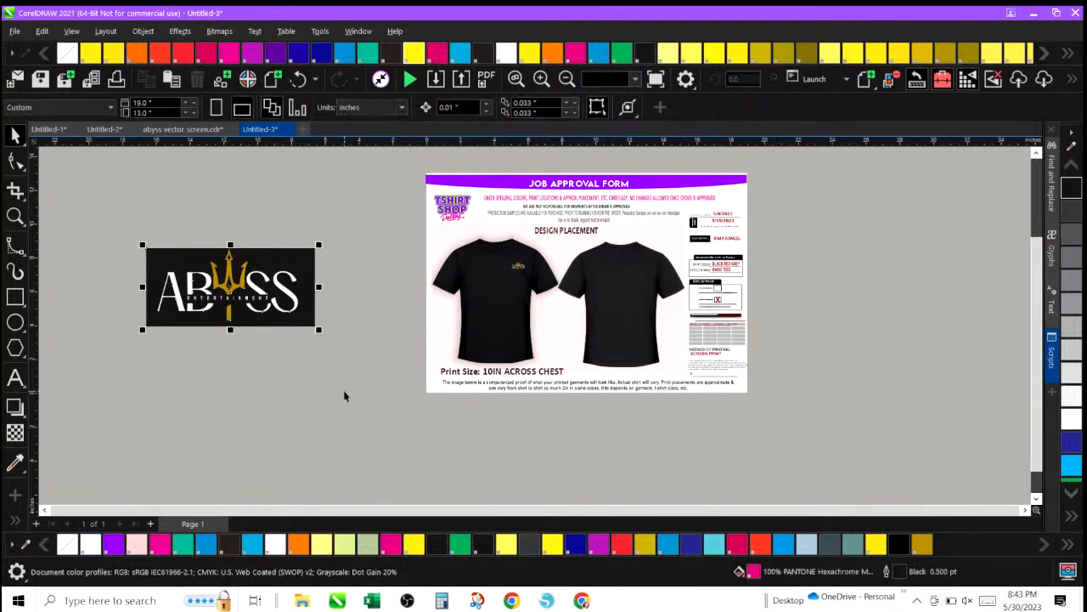
click(143, 223)
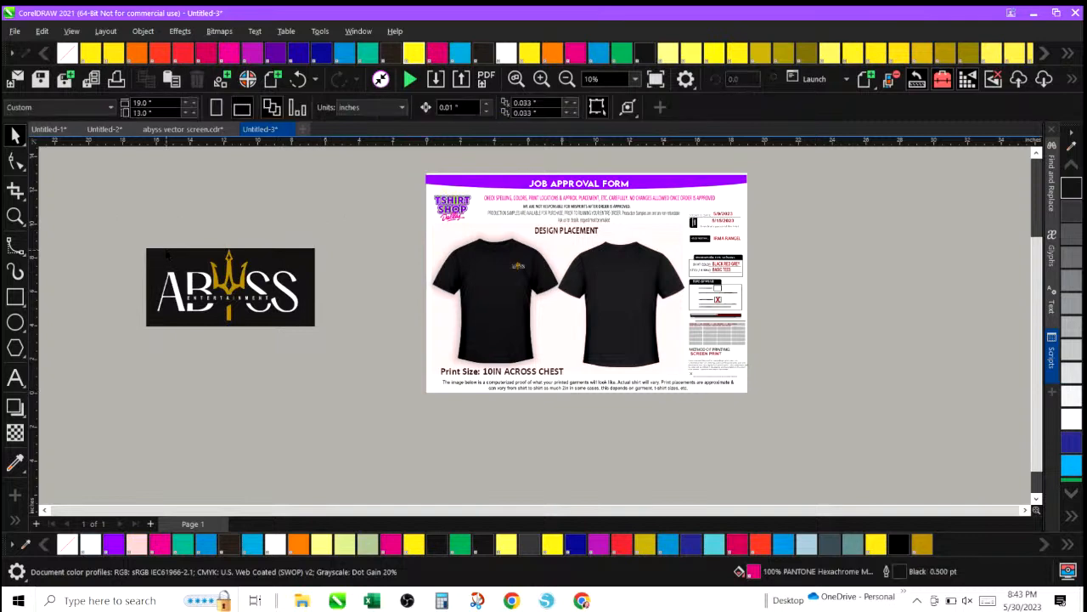
click(189, 252)
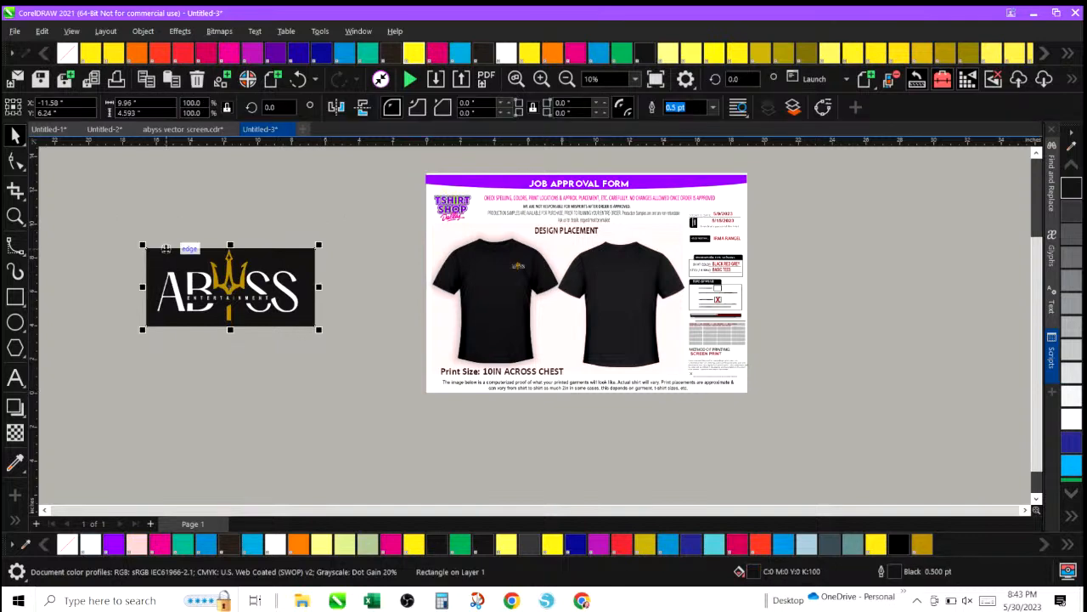
click(712, 108)
click(673, 160)
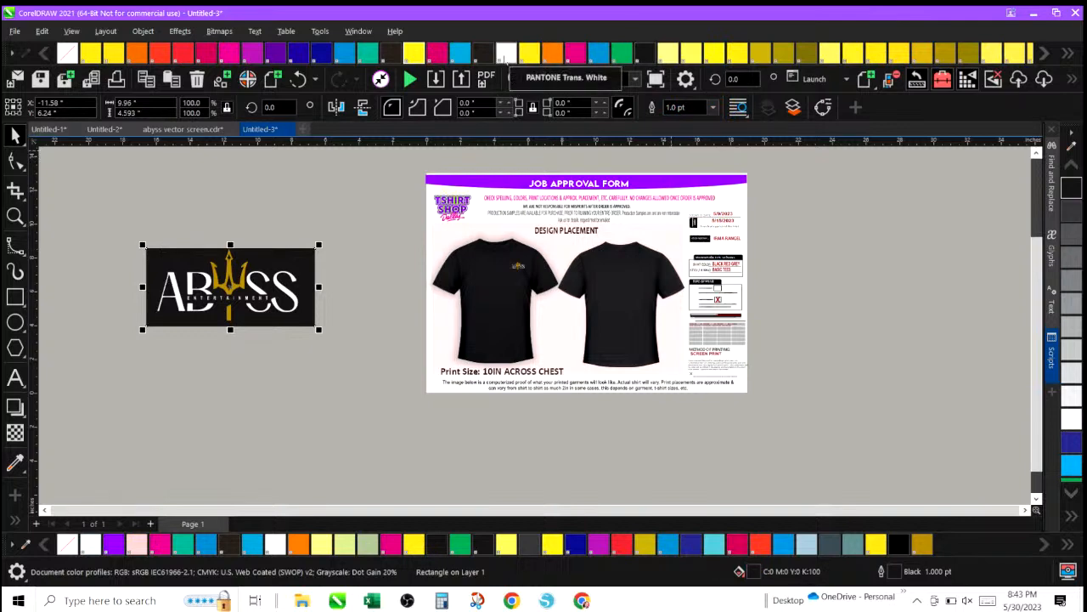
right_click(507, 53)
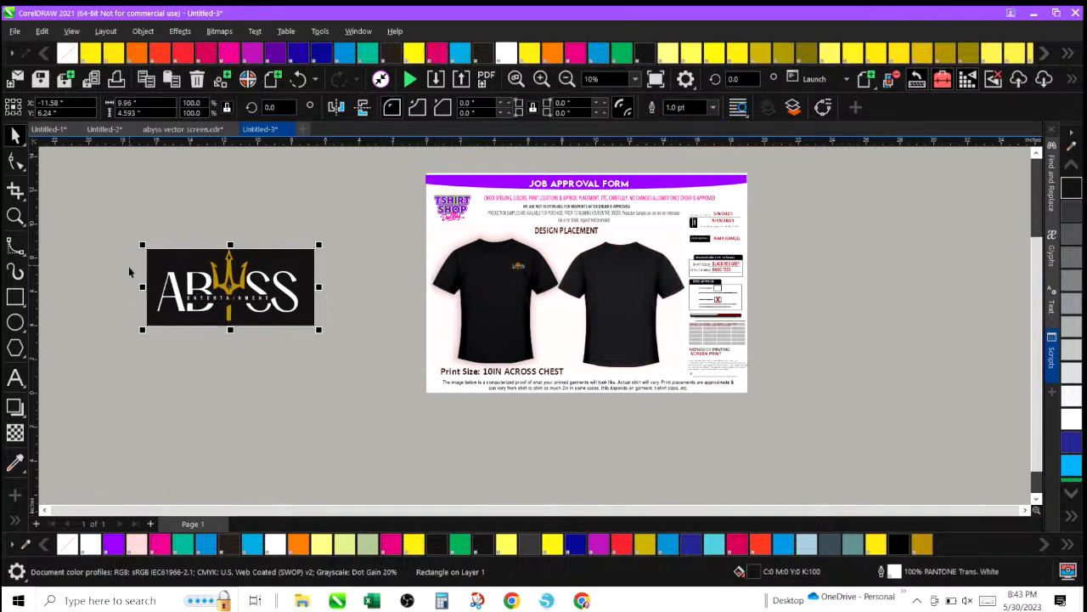
Select the black rectangle and logo together and move them onto the shirt mockups on the form.
drag(117, 215, 374, 367)
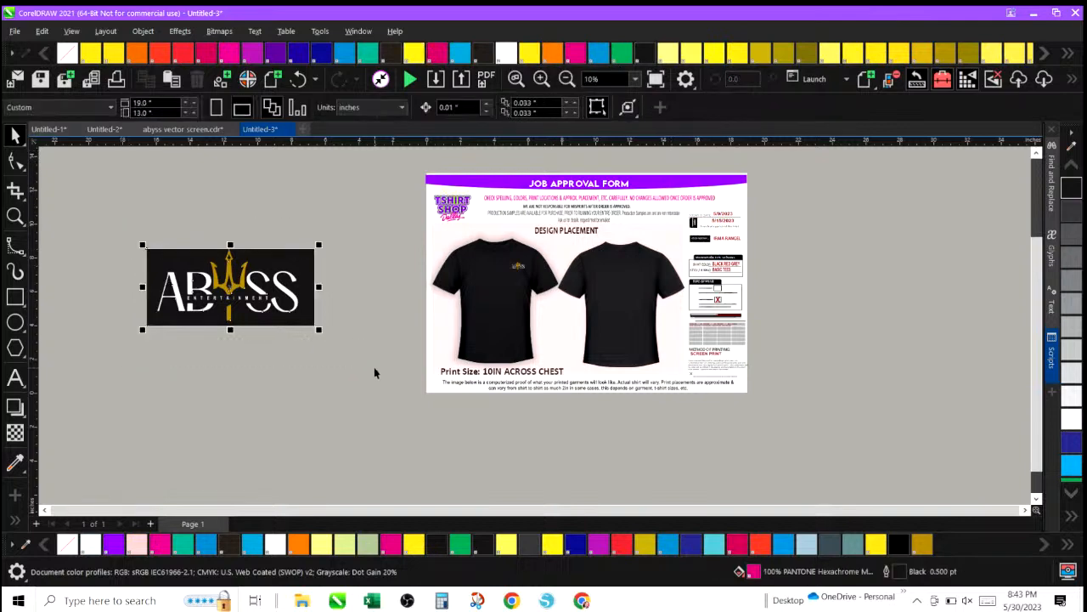
drag(230, 286, 554, 325)
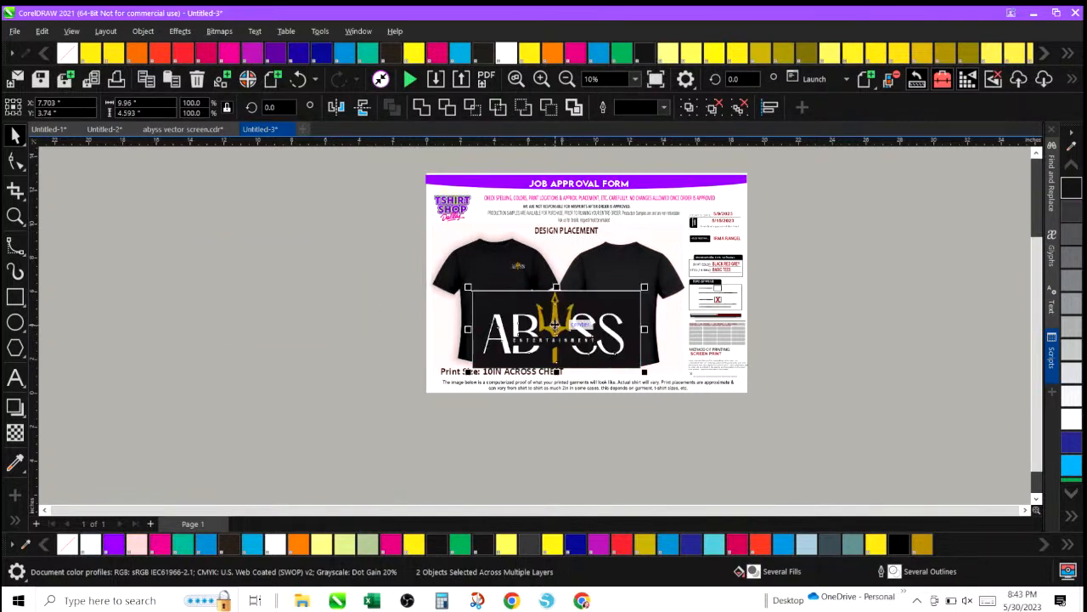
Scale the black logo panel down to about 6.9 x 3.2 inches and reposition it across the shirt chest.
click(540, 79)
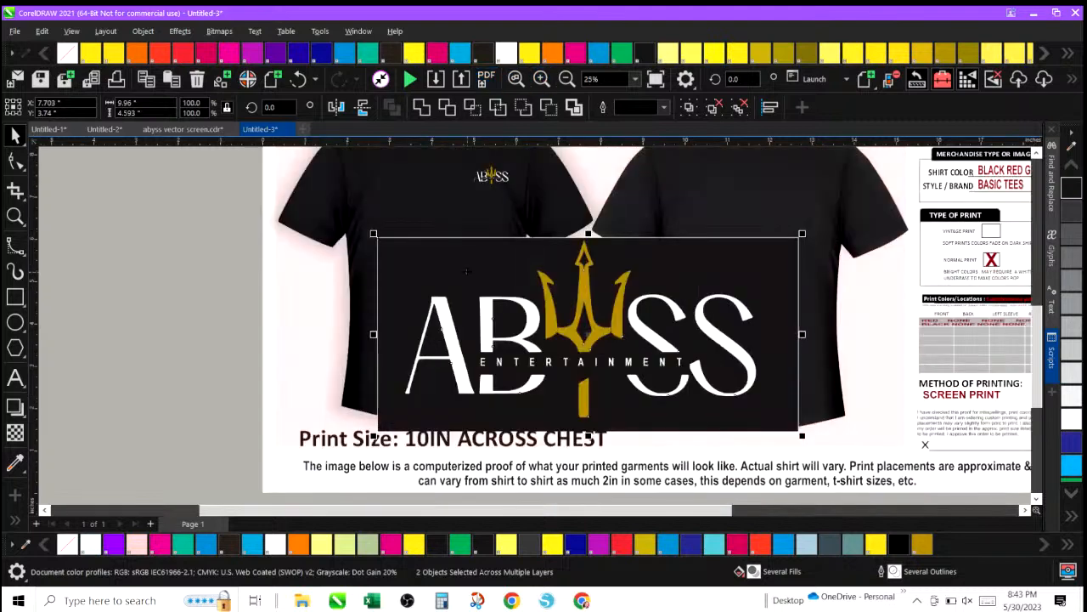
drag(376, 235, 503, 295)
drag(578, 349, 524, 345)
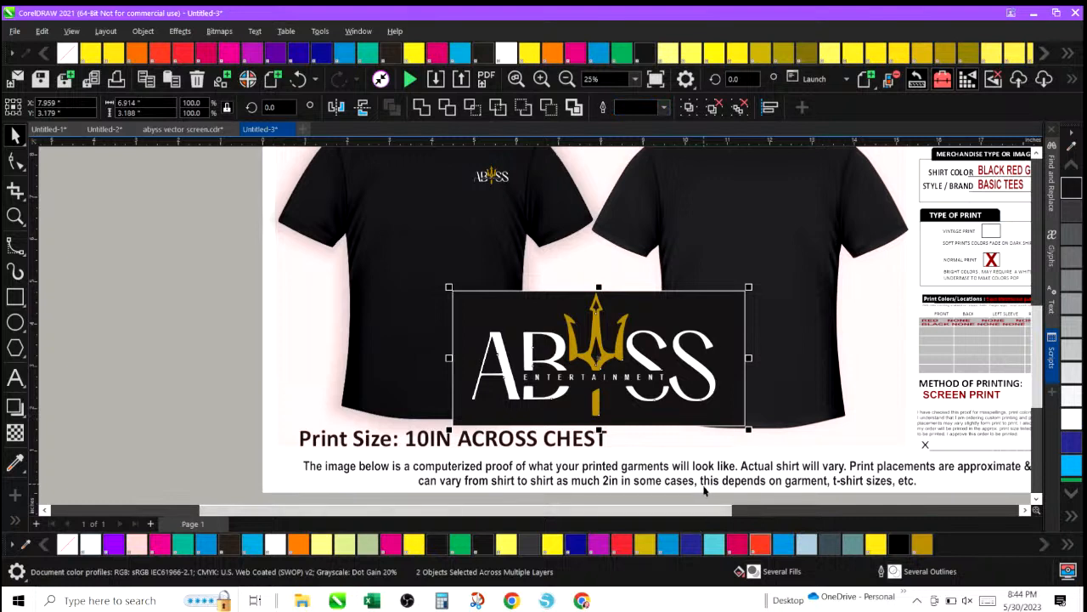
Set the black rectangle's outline width to 3.0 pt, then deselect it.
click(478, 294)
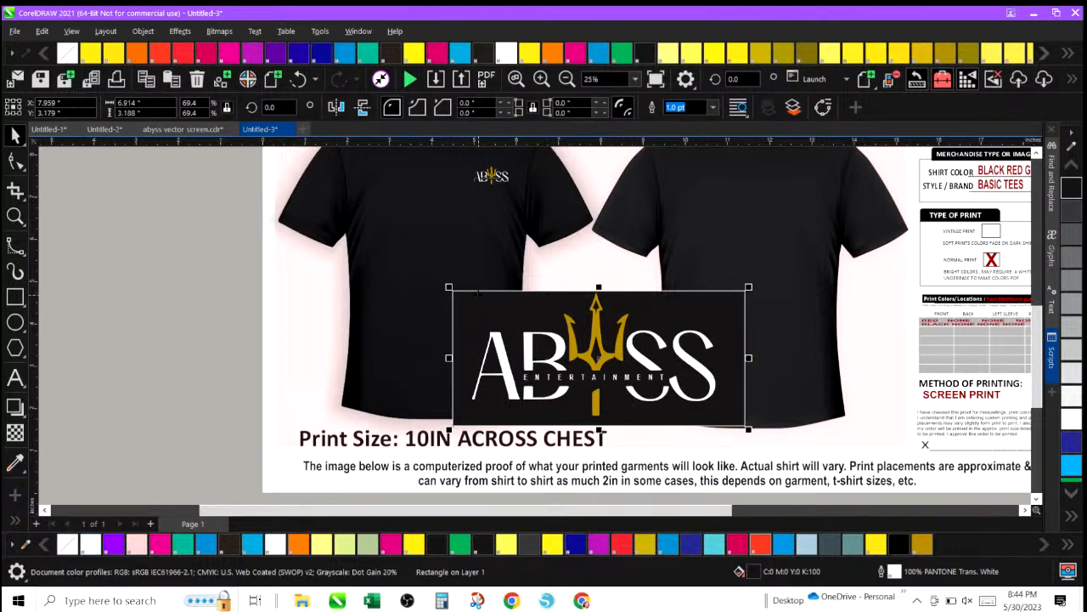
click(505, 359)
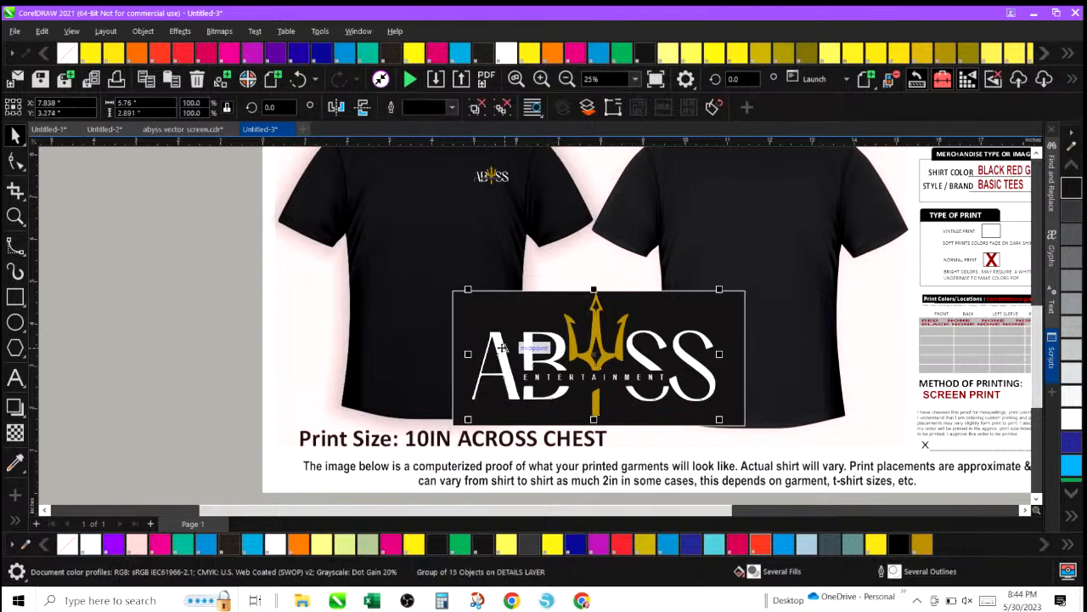
click(459, 290)
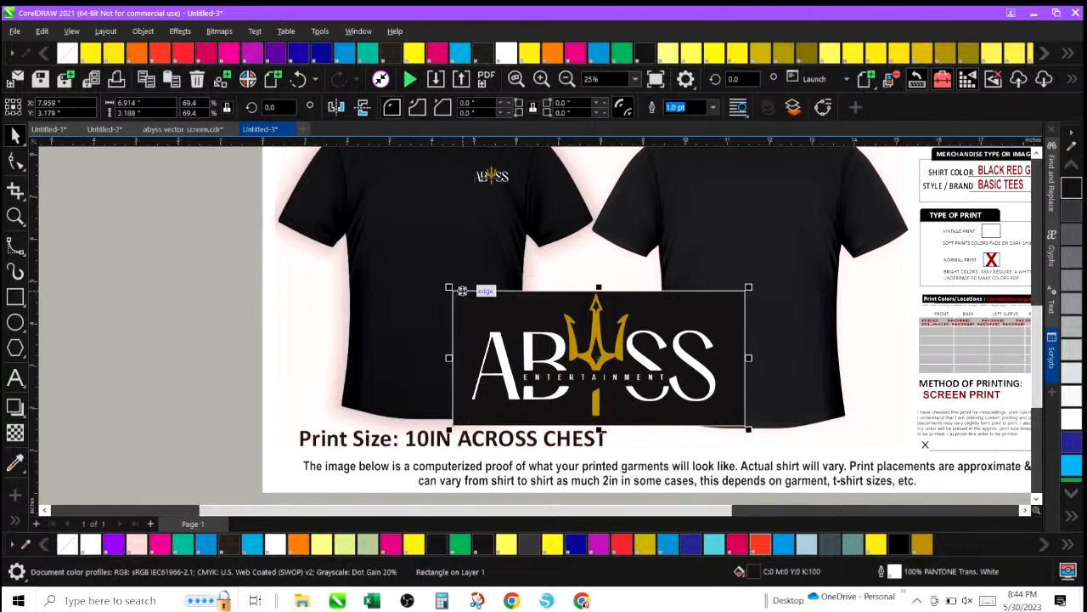
click(714, 107)
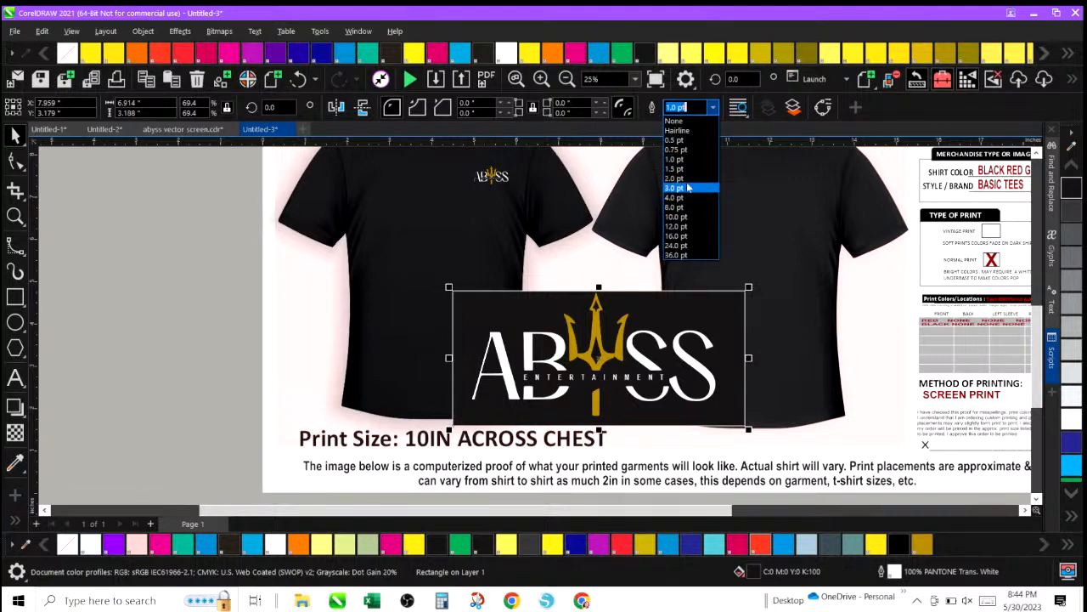
click(688, 187)
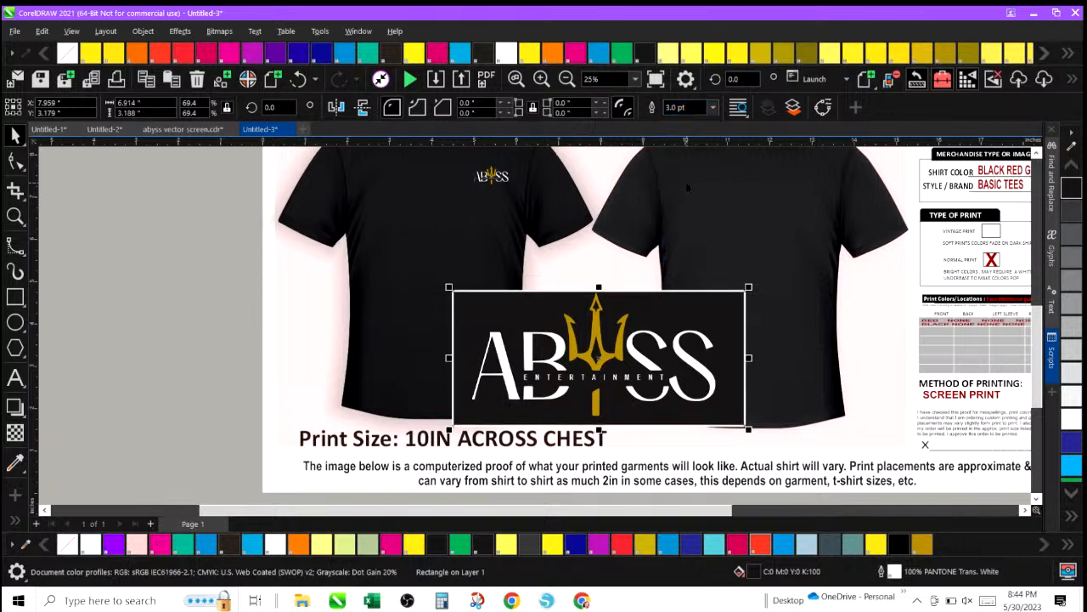
click(167, 255)
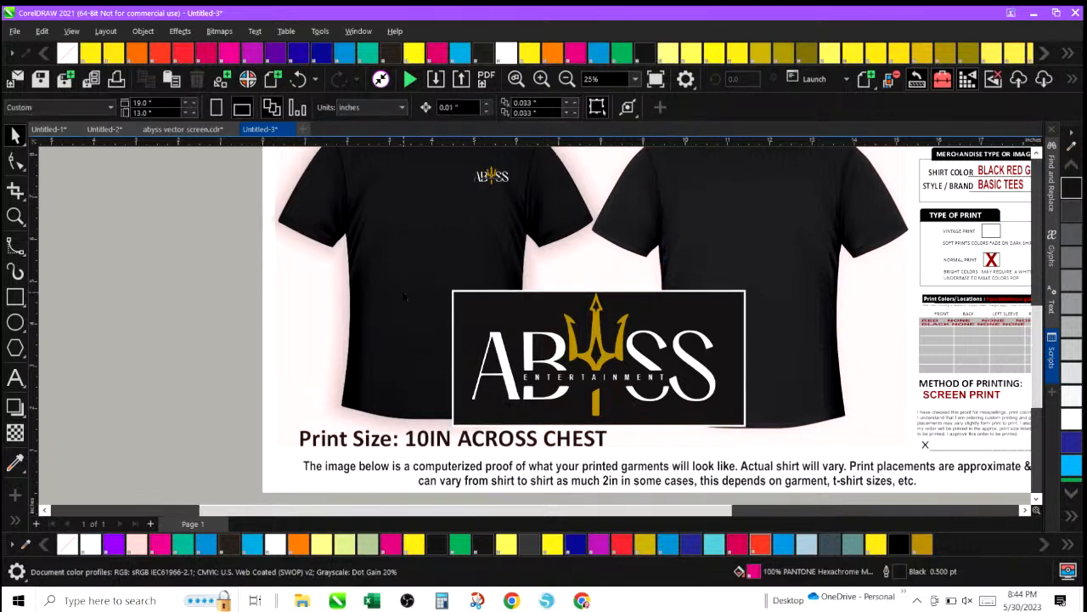
Zoom out to 10% to review the whole job approval form.
click(635, 81)
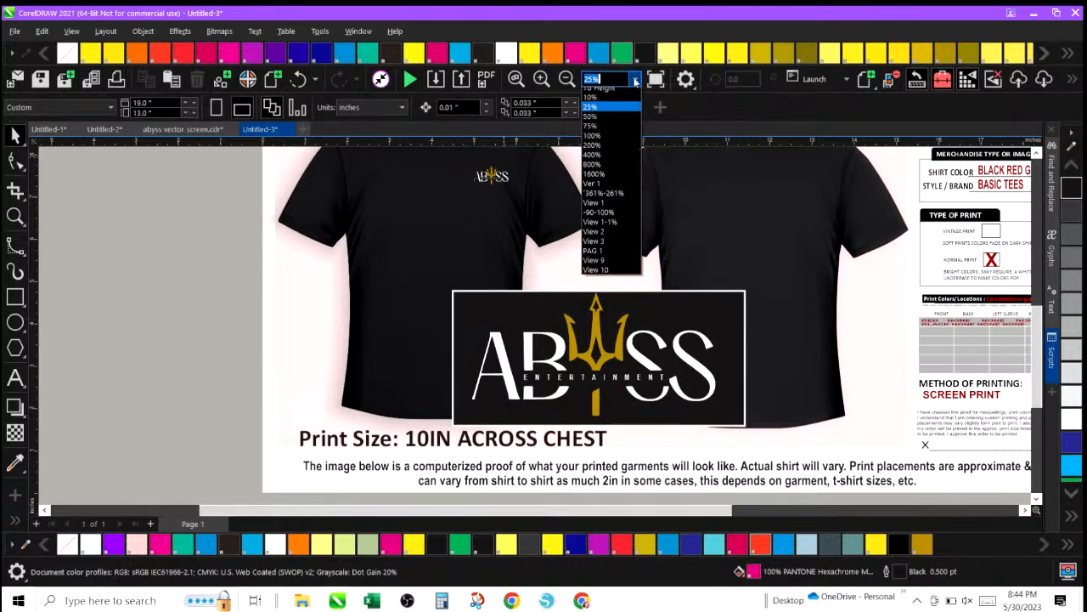
click(110, 239)
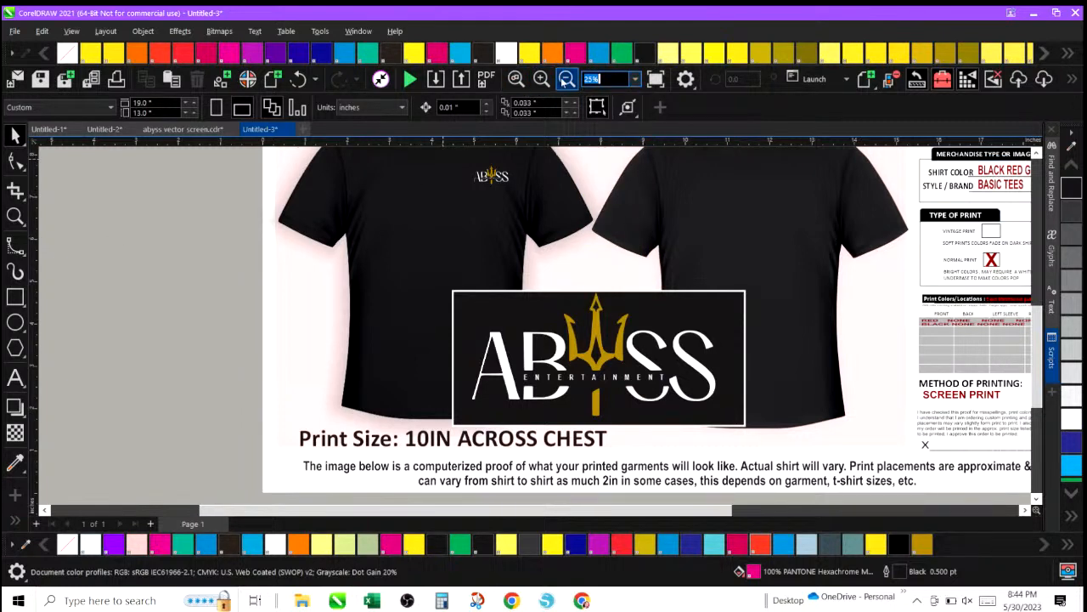
text(10)
key(Return)
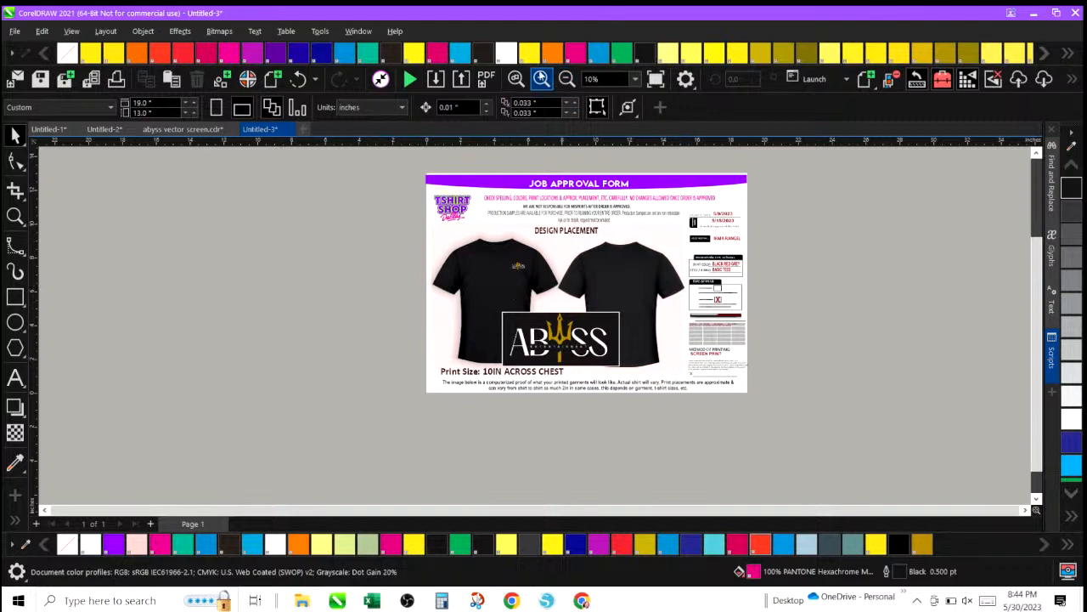
Select the black logo panel together with its logo and scale them down slightly on the shirt chest.
click(542, 78)
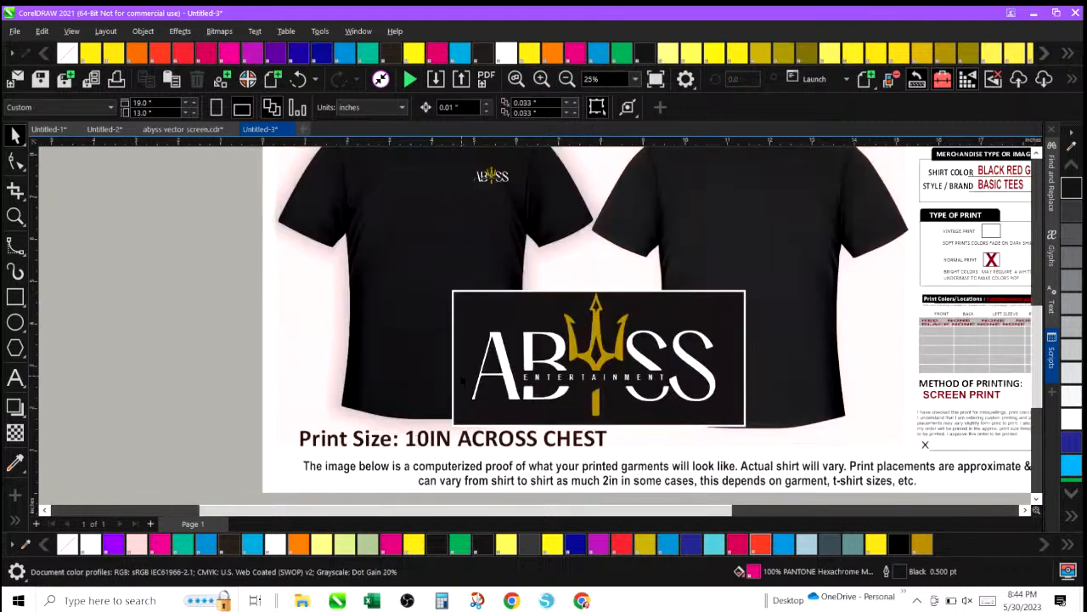
click(452, 291)
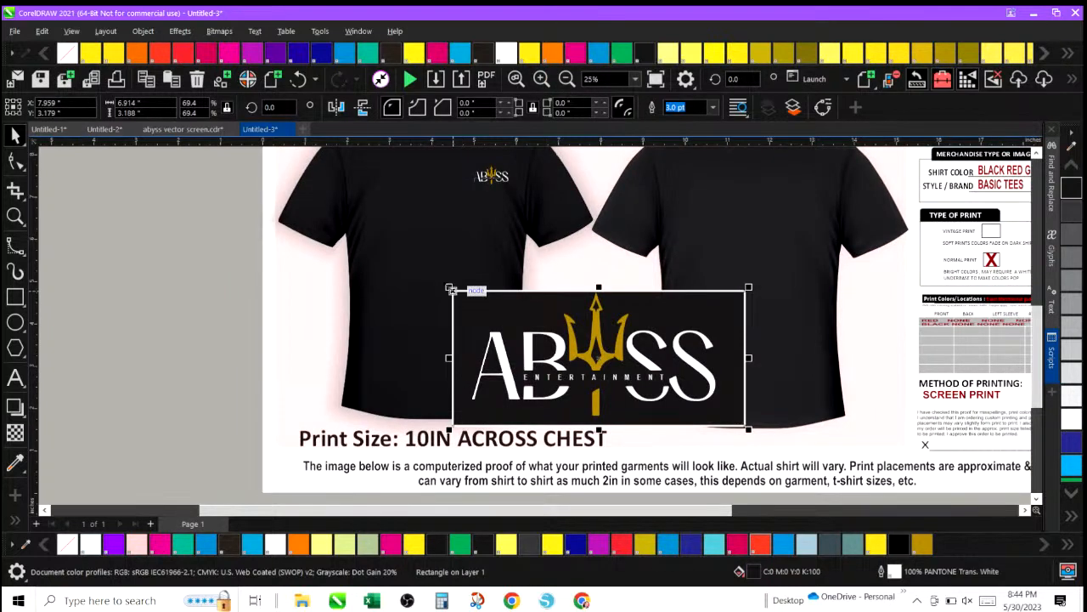
drag(218, 264, 794, 442)
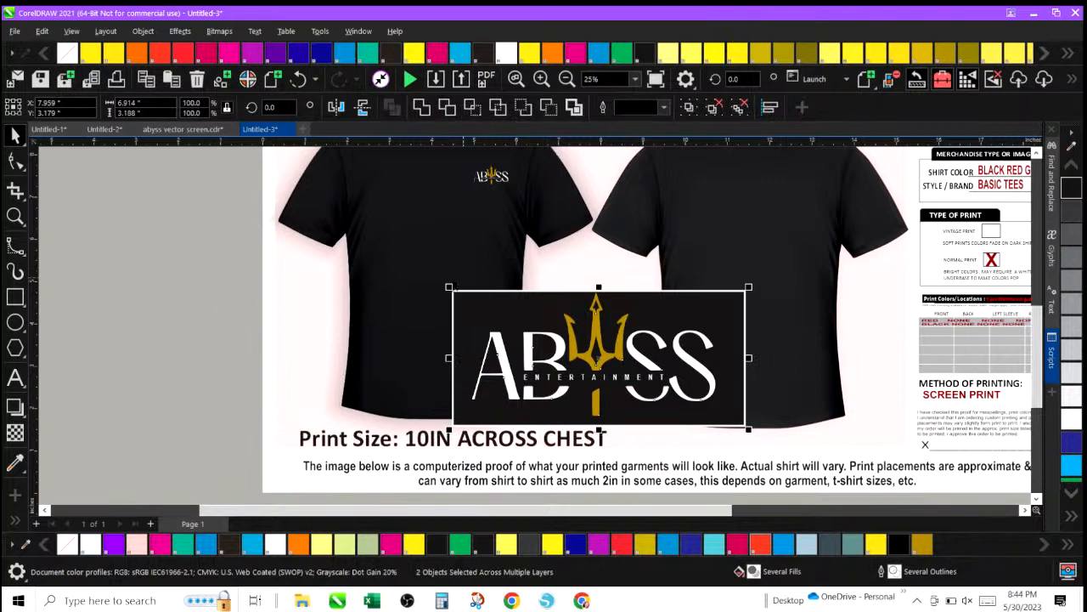
right_click(443, 291)
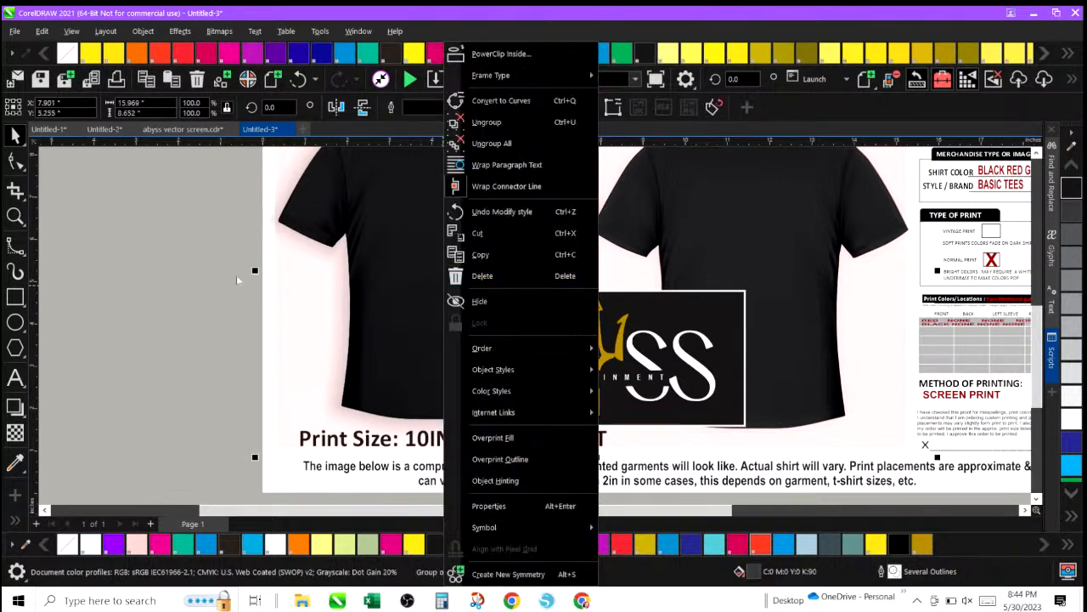
click(236, 275)
drag(233, 273, 773, 436)
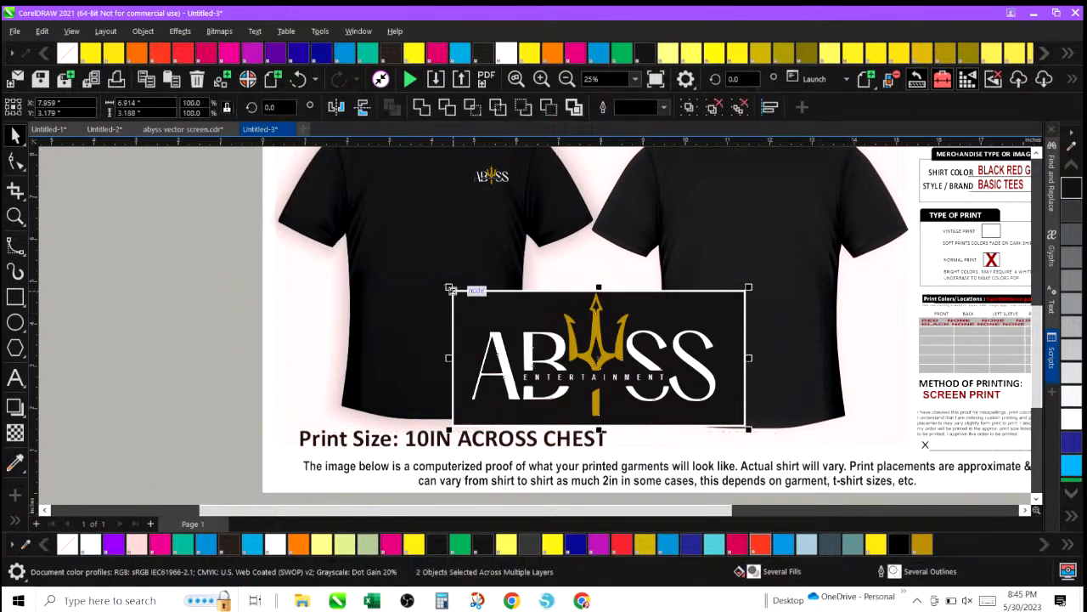
drag(451, 289, 532, 360)
click(431, 440)
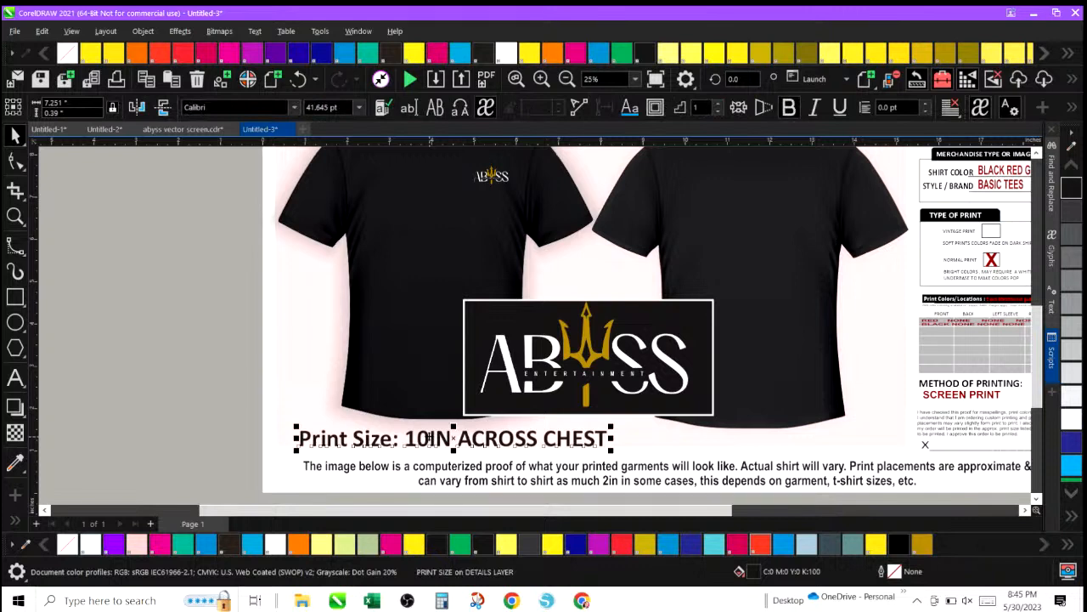
double_click(453, 437)
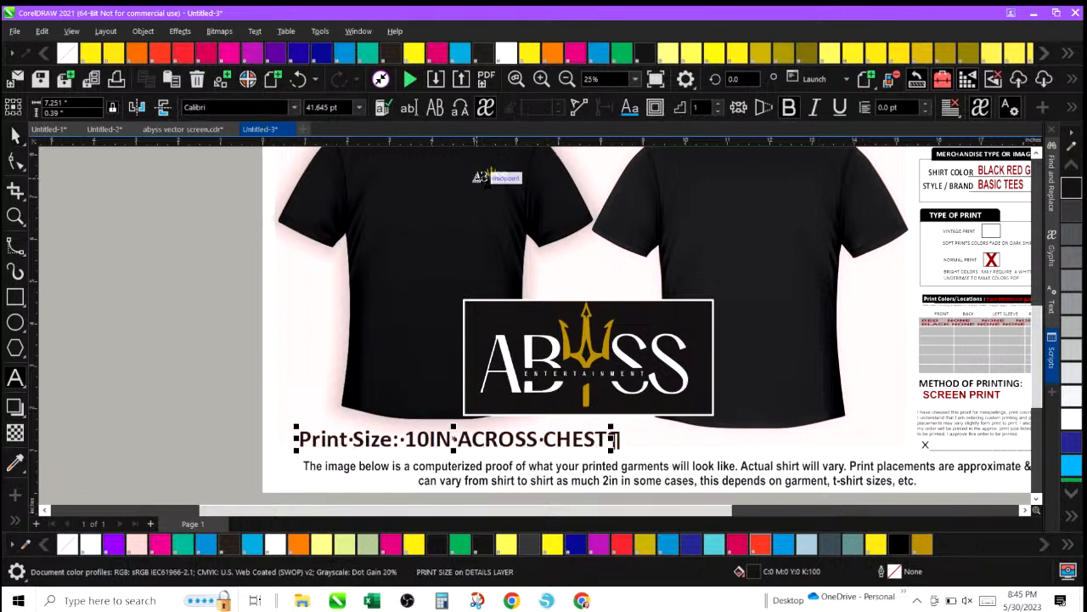
click(134, 247)
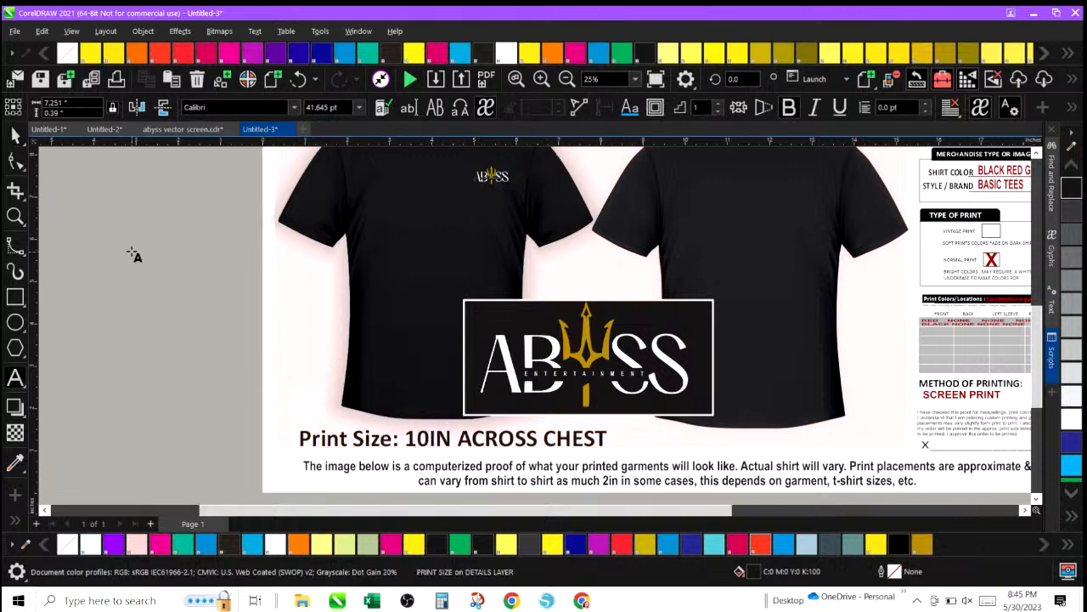
click(15, 136)
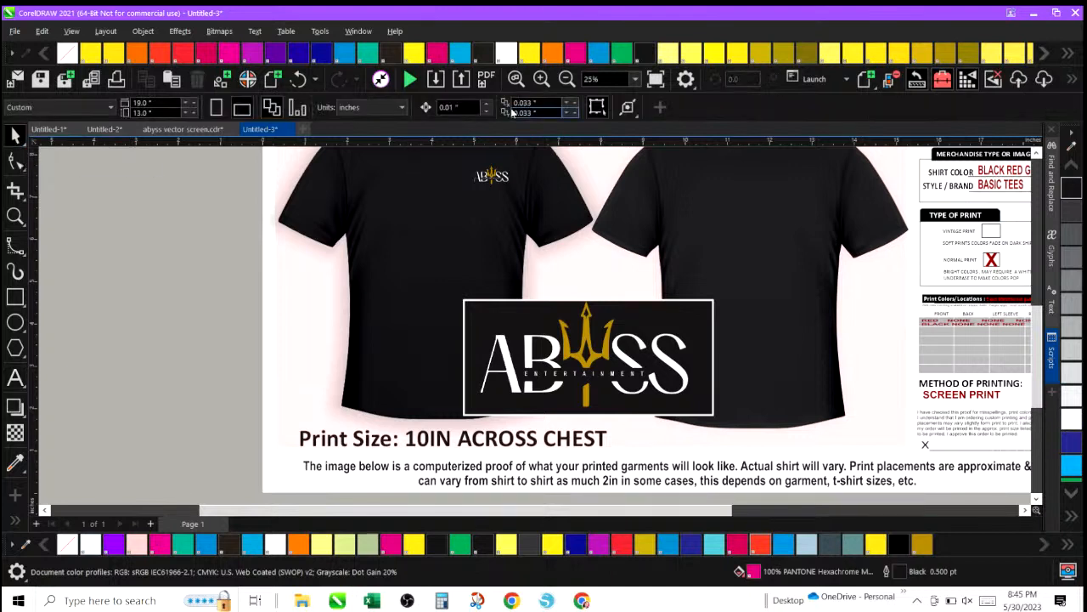
Ungroup the left shirt mockup group on the job approval form.
click(566, 78)
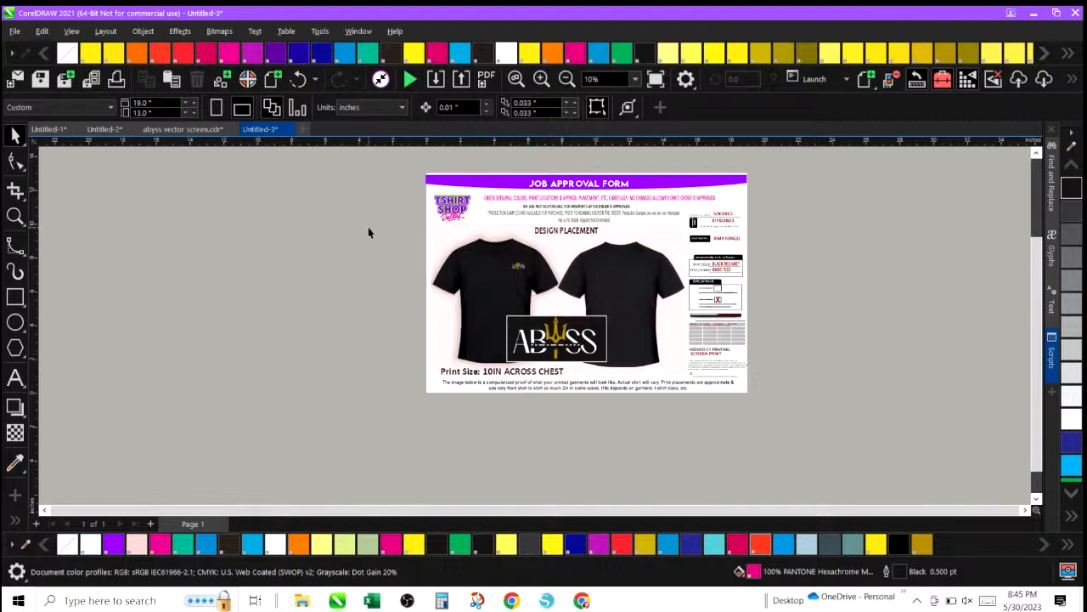
drag(367, 226, 558, 374)
click(489, 306)
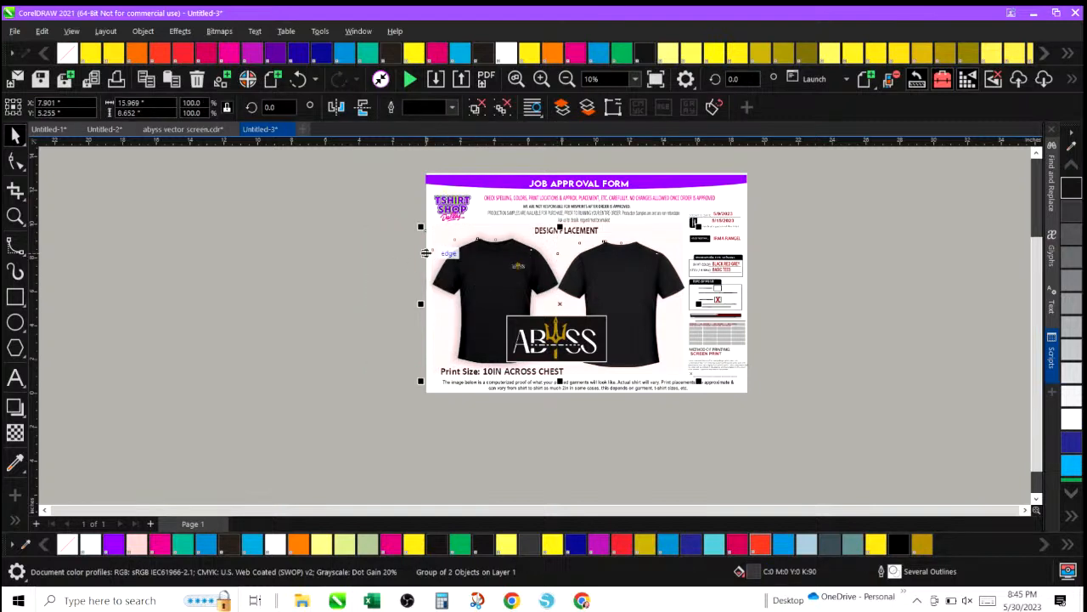
click(392, 232)
click(480, 263)
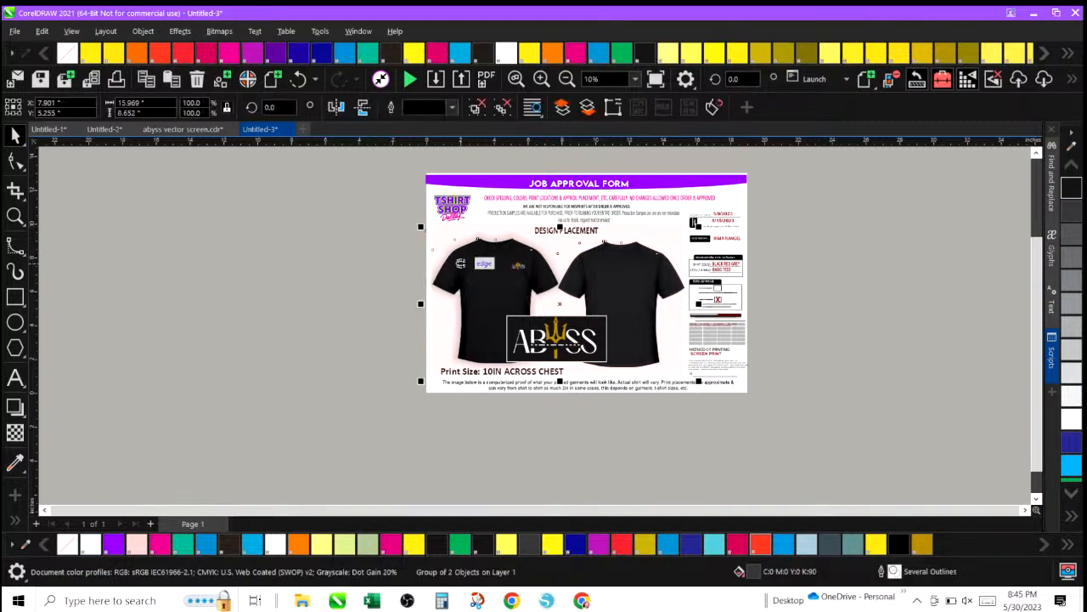
click(143, 31)
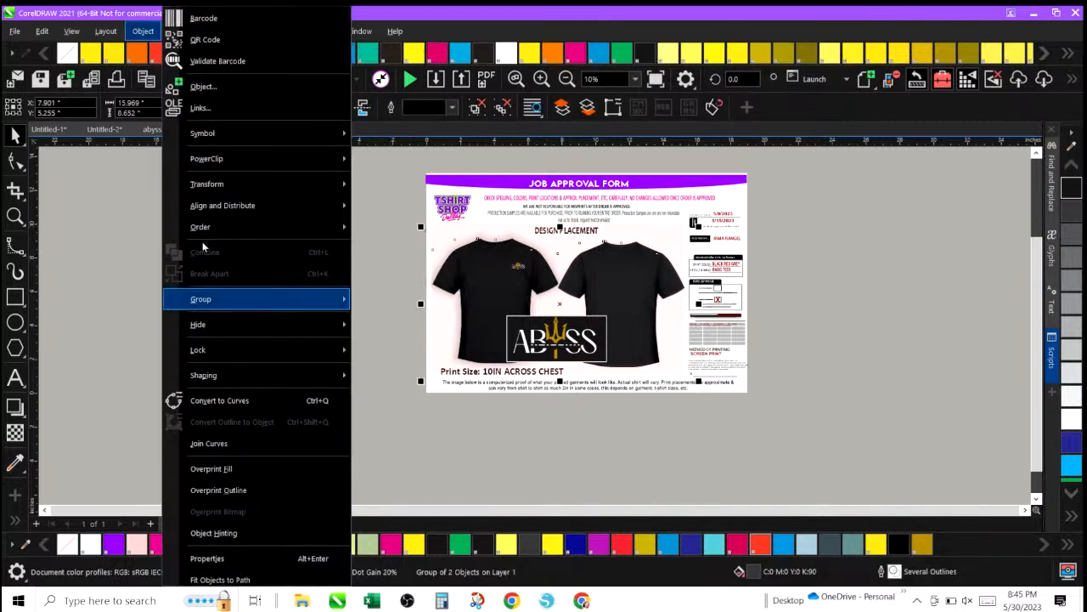
mouse_move(216, 308)
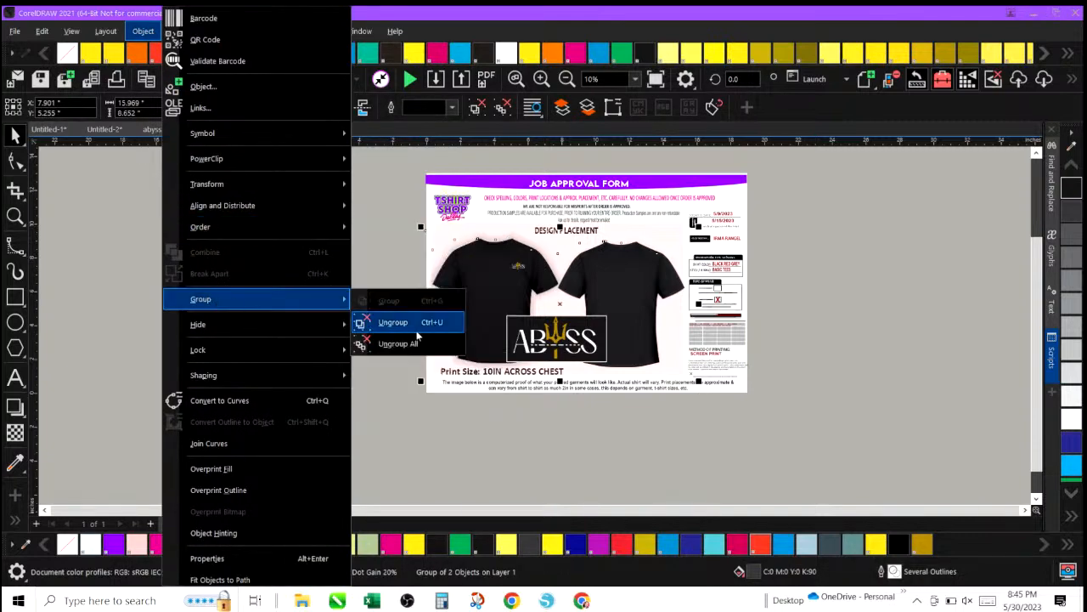
click(378, 322)
click(415, 244)
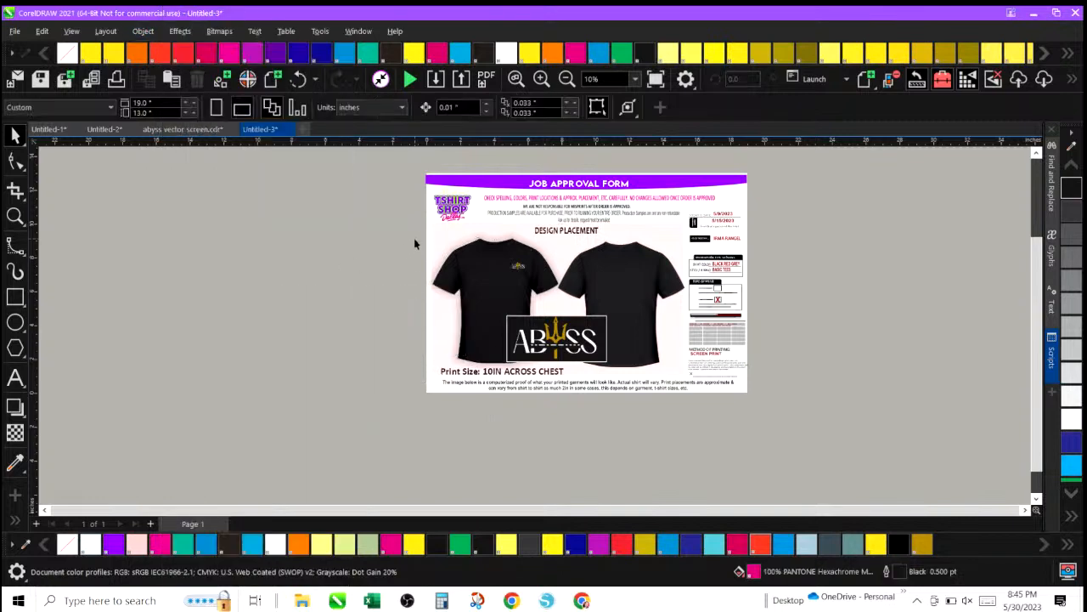
Copy the left shirt mockup with its chest logo and print-size caption into a new document.
drag(393, 220, 565, 381)
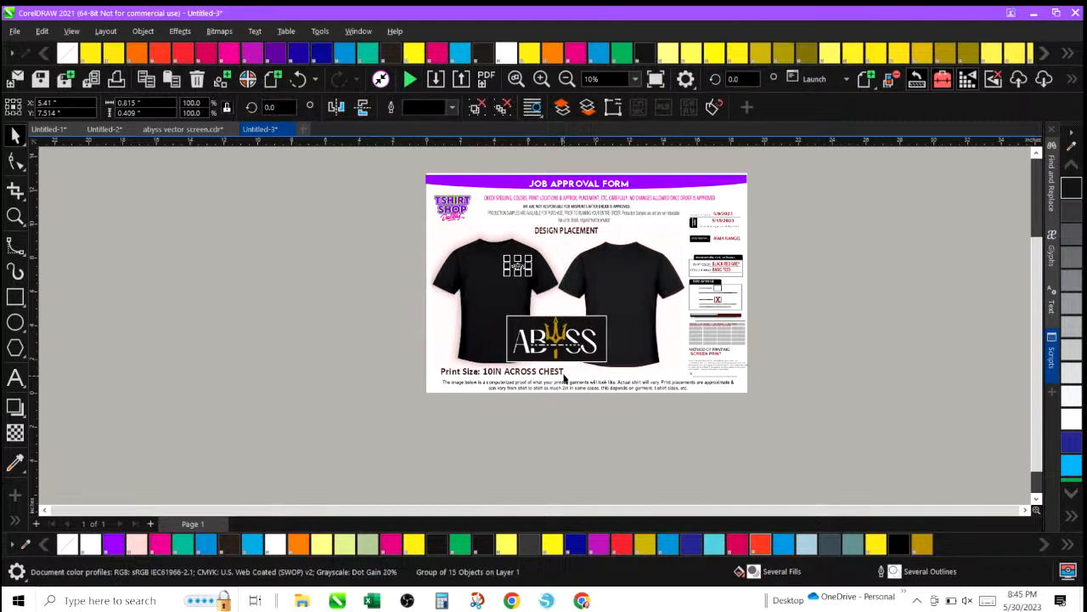
click(493, 330)
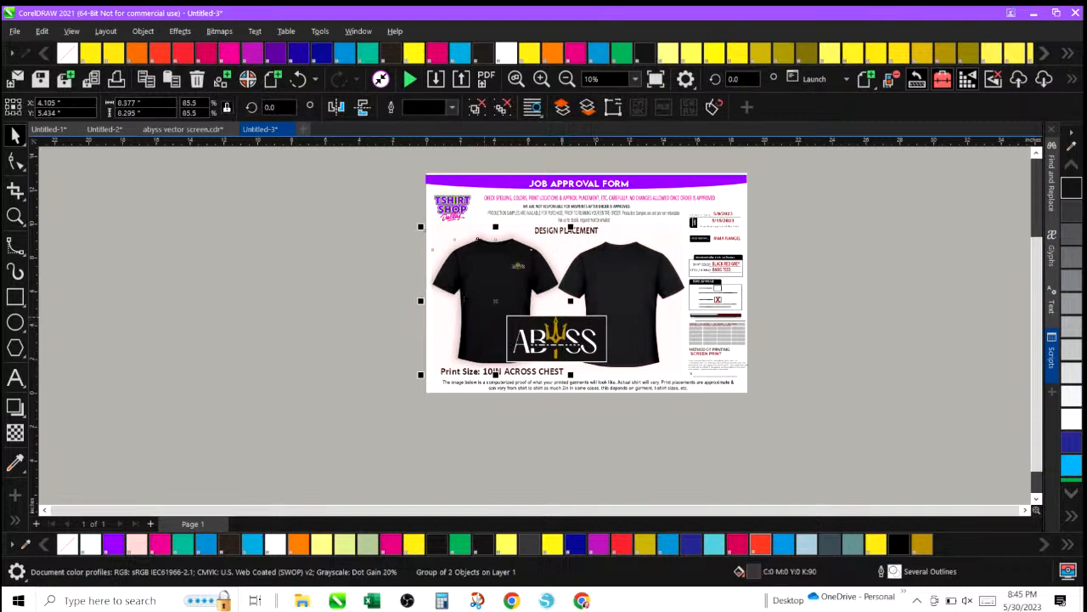
drag(352, 213, 588, 392)
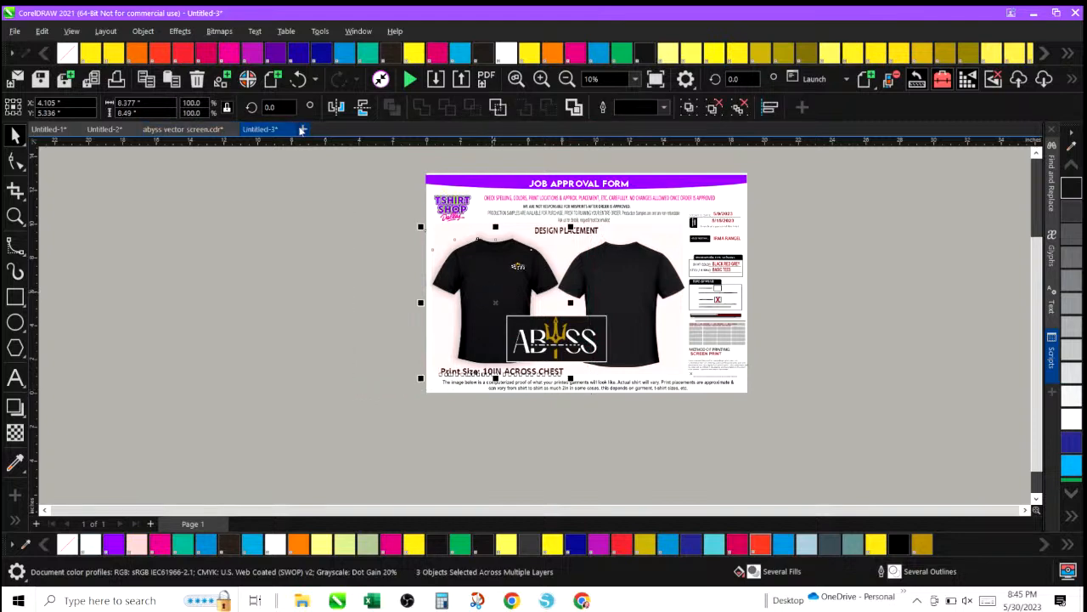
click(303, 129)
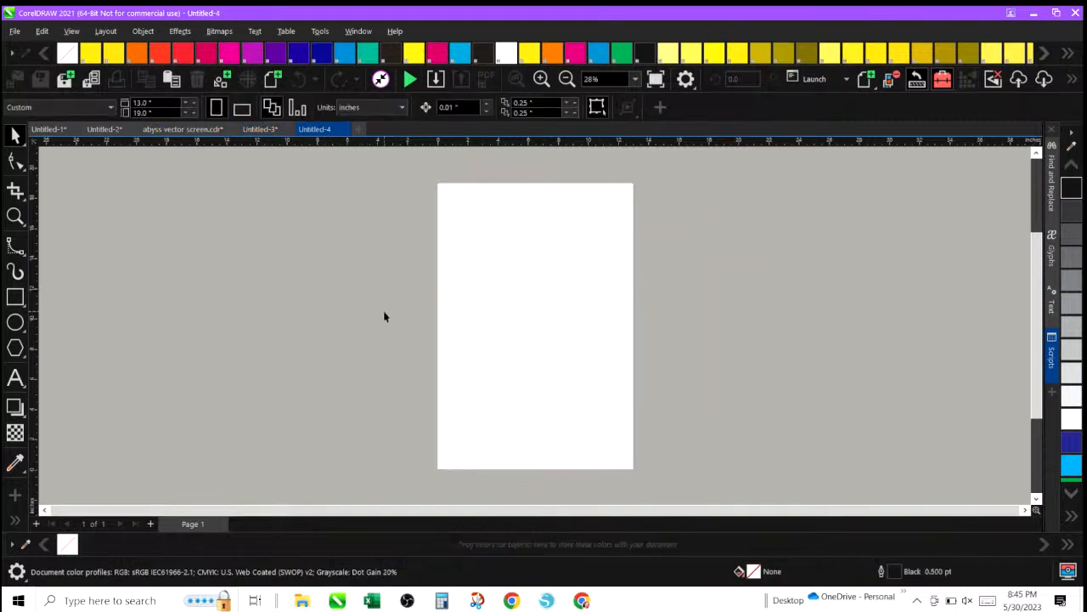
key(ctrl+v)
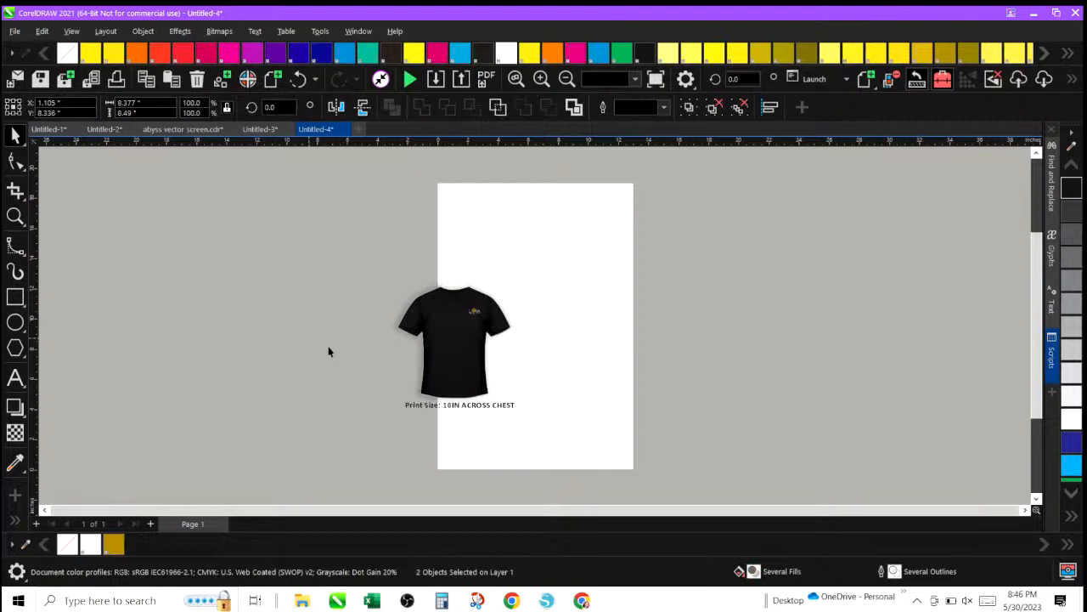
Delete the pasted print-size caption, leaving only the shirt mockup in the new document.
click(420, 407)
key(Delete)
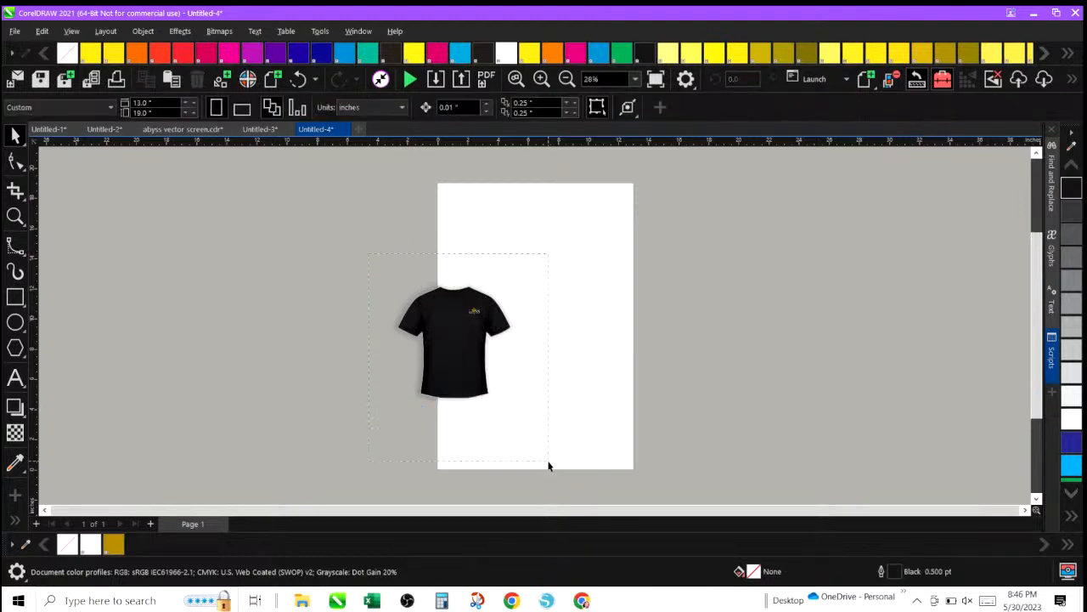
drag(368, 253, 548, 465)
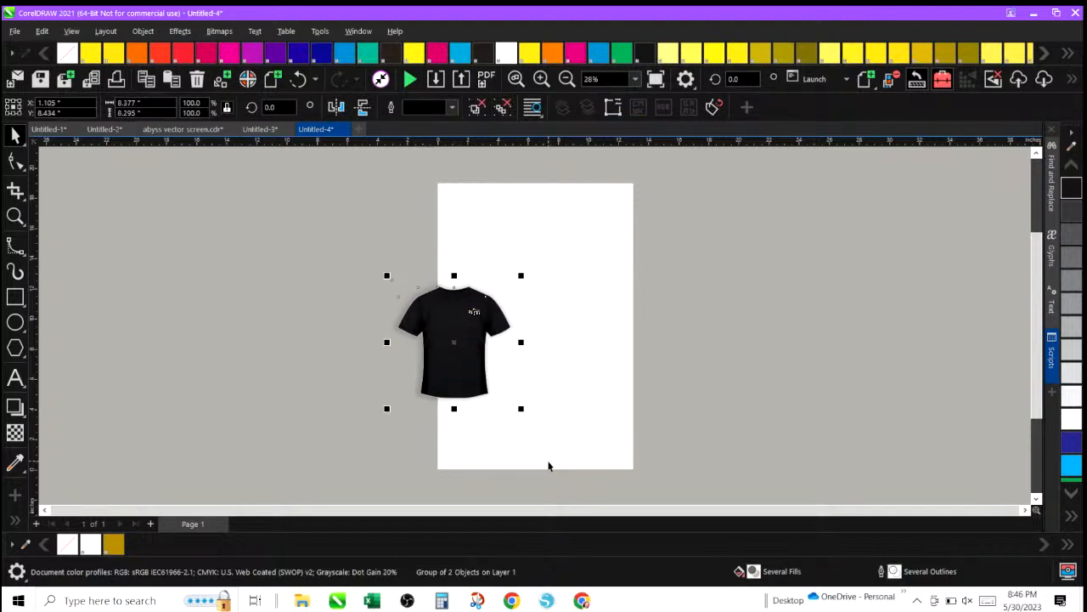
click(332, 315)
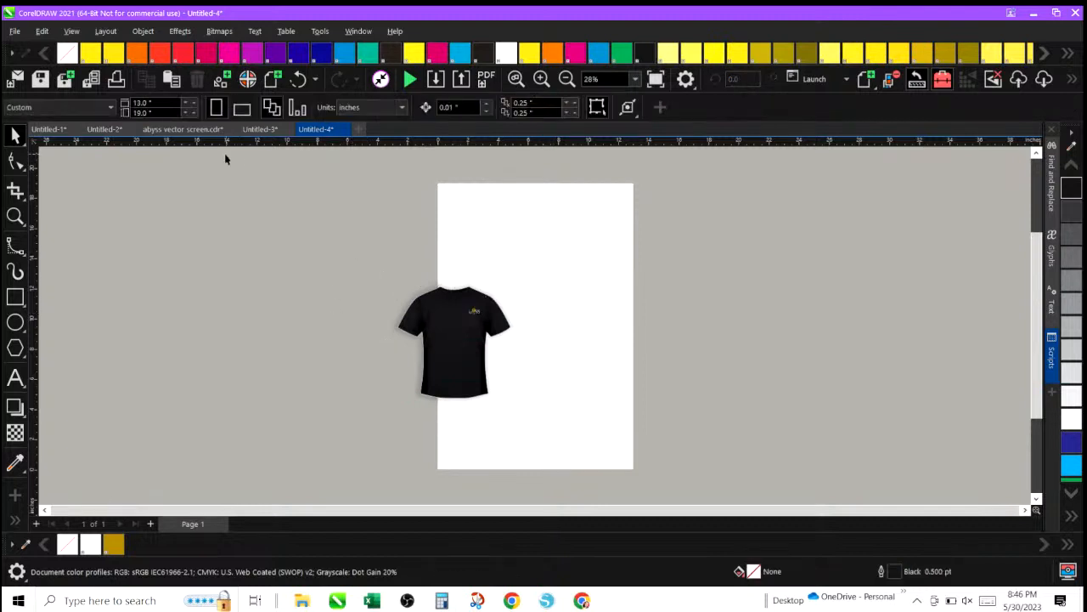
Set the new document's page size to 40 x 40 inches.
click(149, 101)
text(40)
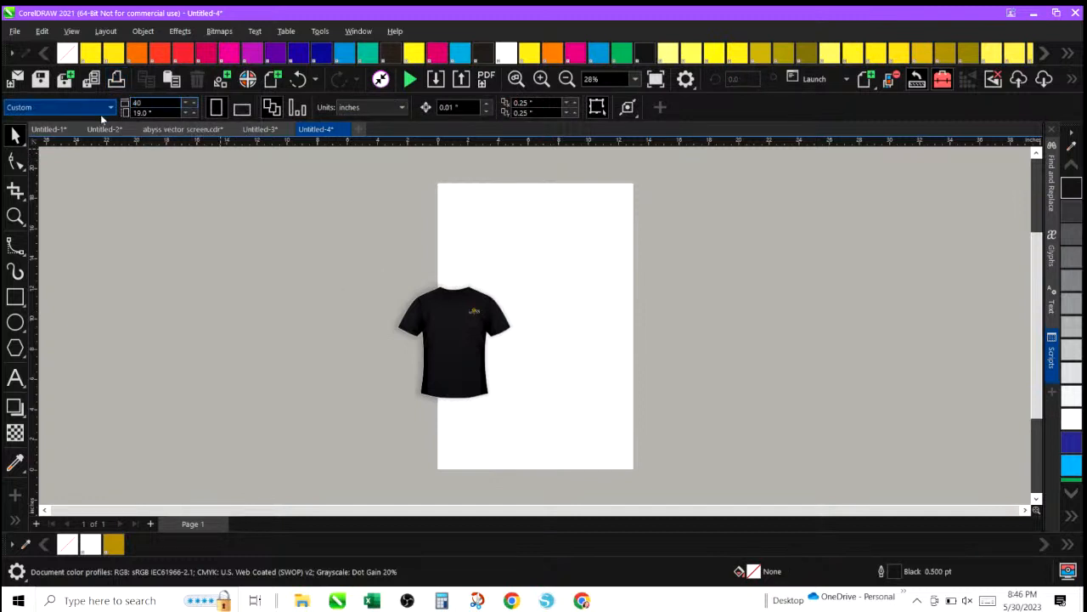
key(Tab)
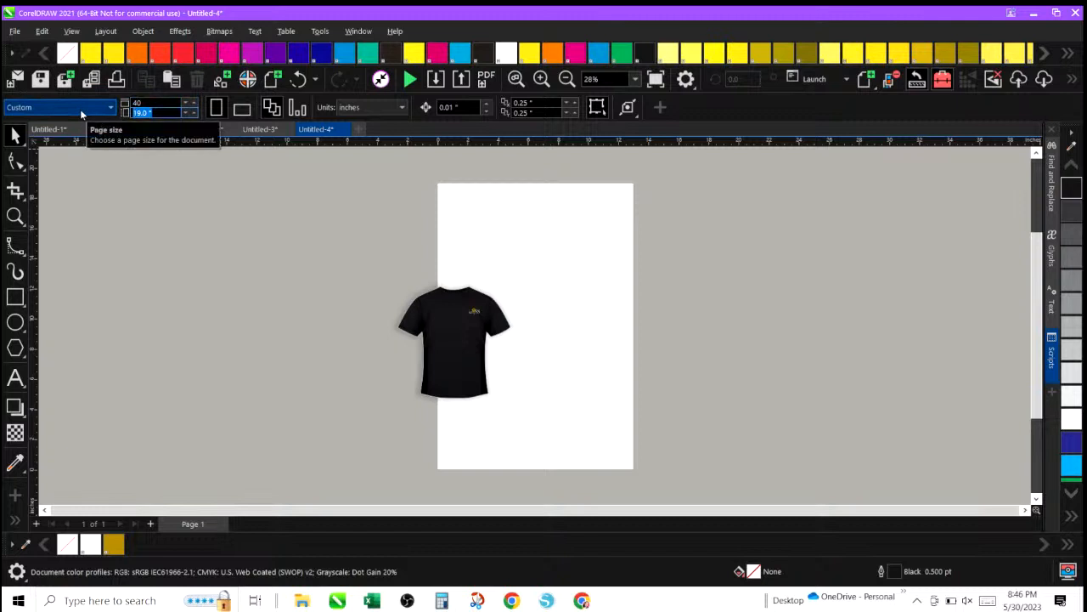
text(40)
key(Return)
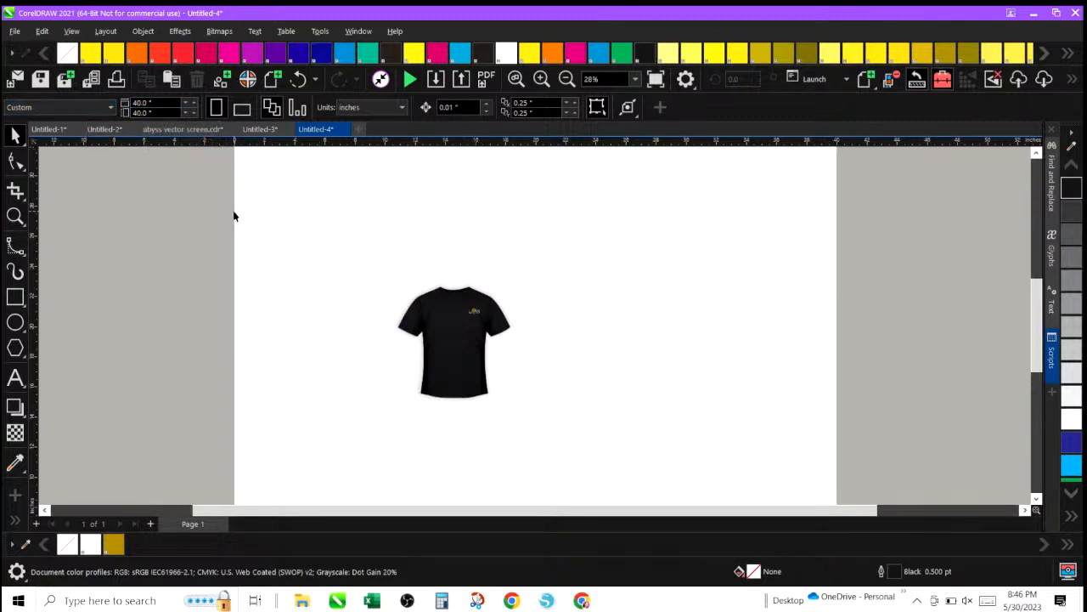
Set the shirt mockup's width to 40 inches.
drag(446, 299, 575, 482)
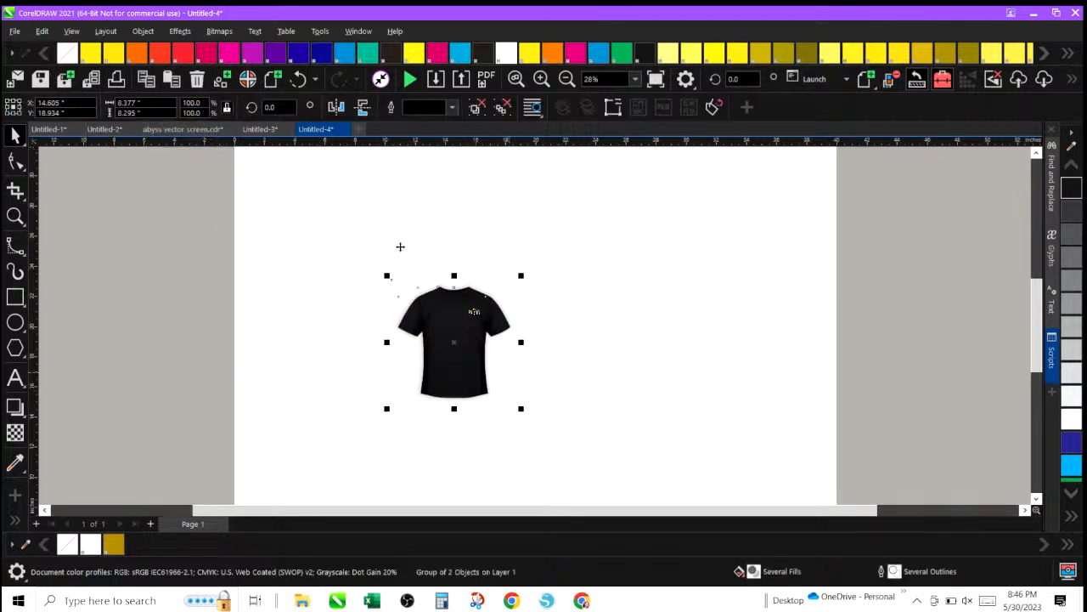
double_click(149, 103)
text(40)
key(Return)
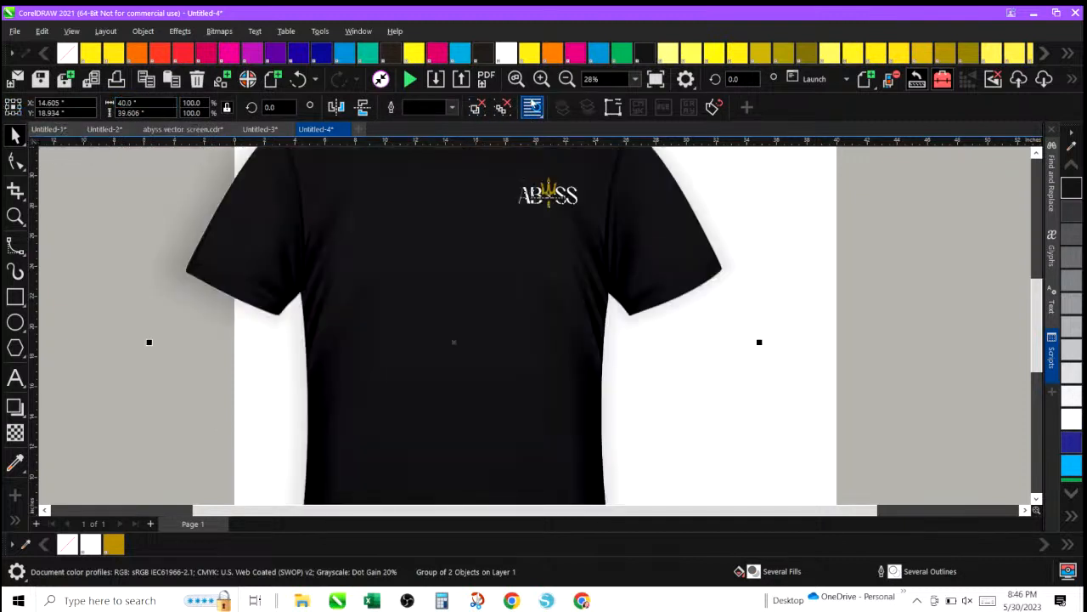
Reposition the shirt mockup on the page and enlarge it to about 44.7 x 44.3 inches.
click(567, 78)
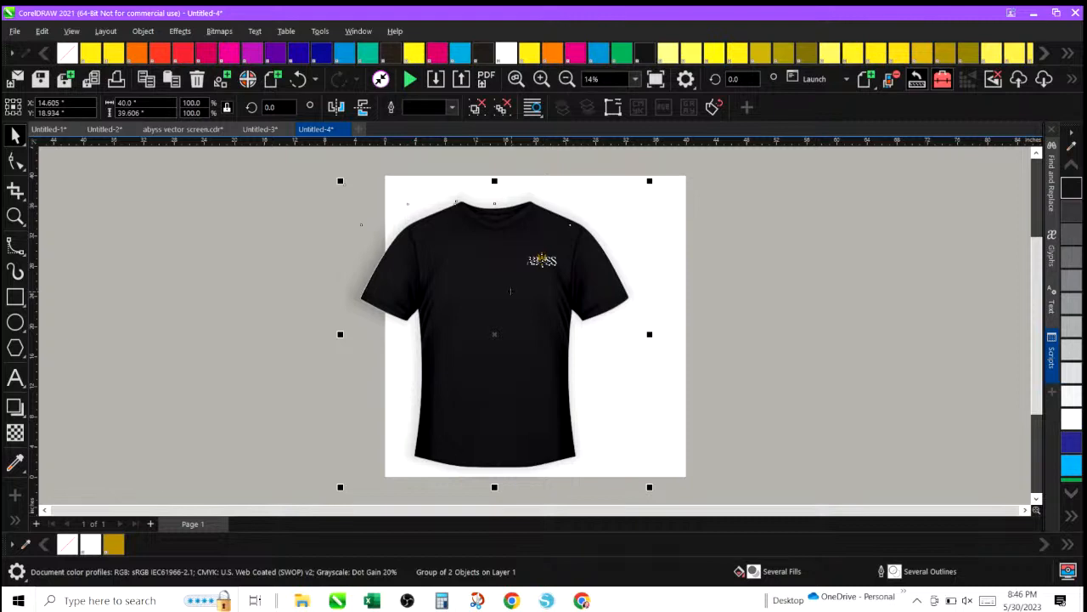
drag(481, 281, 520, 276)
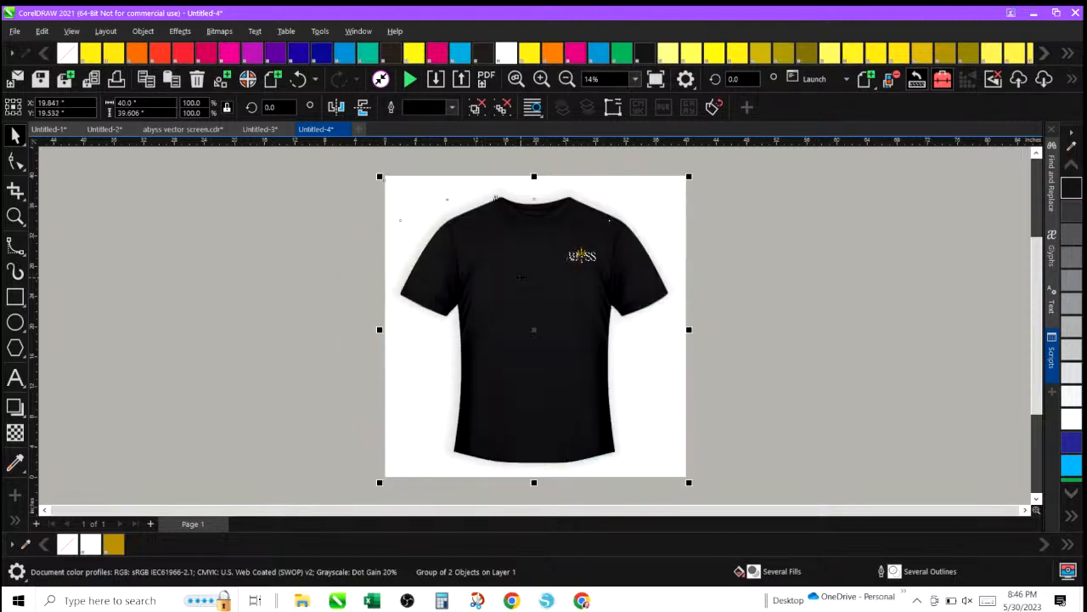
click(328, 296)
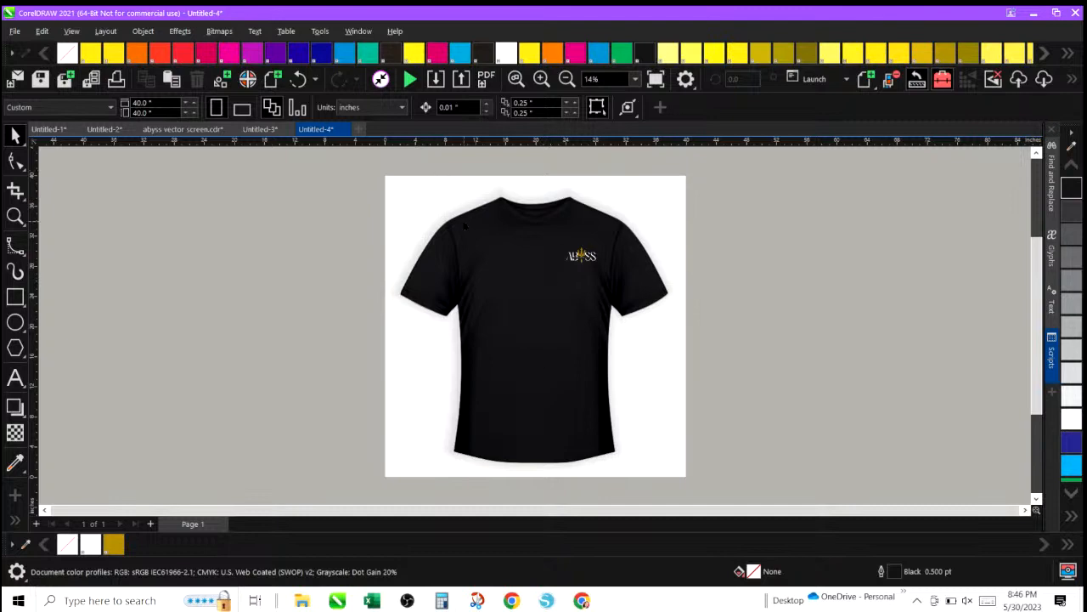
click(465, 225)
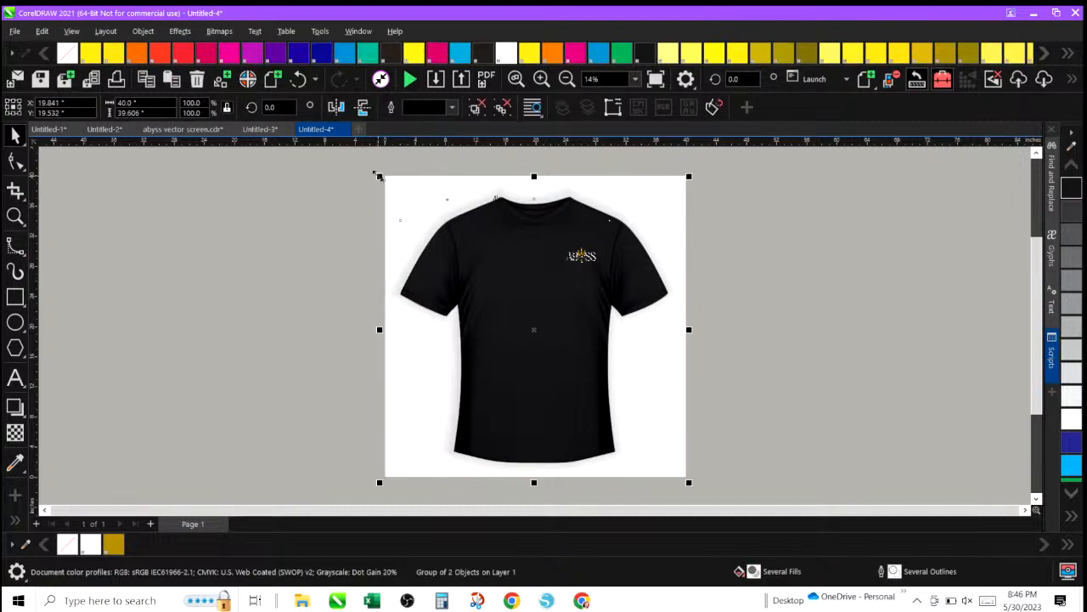
drag(377, 175, 364, 162)
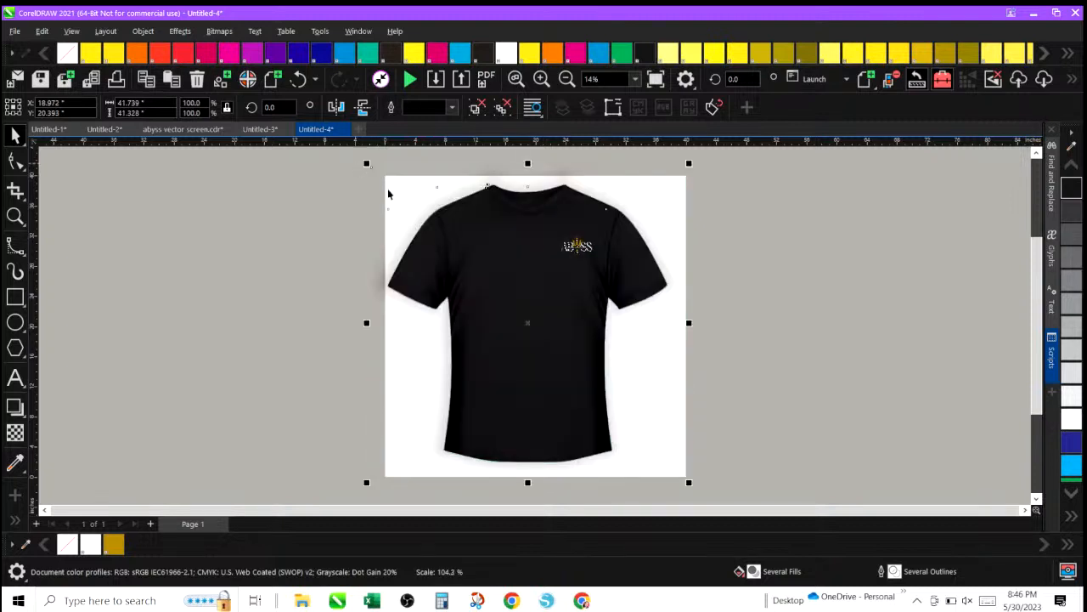
drag(487, 265, 495, 268)
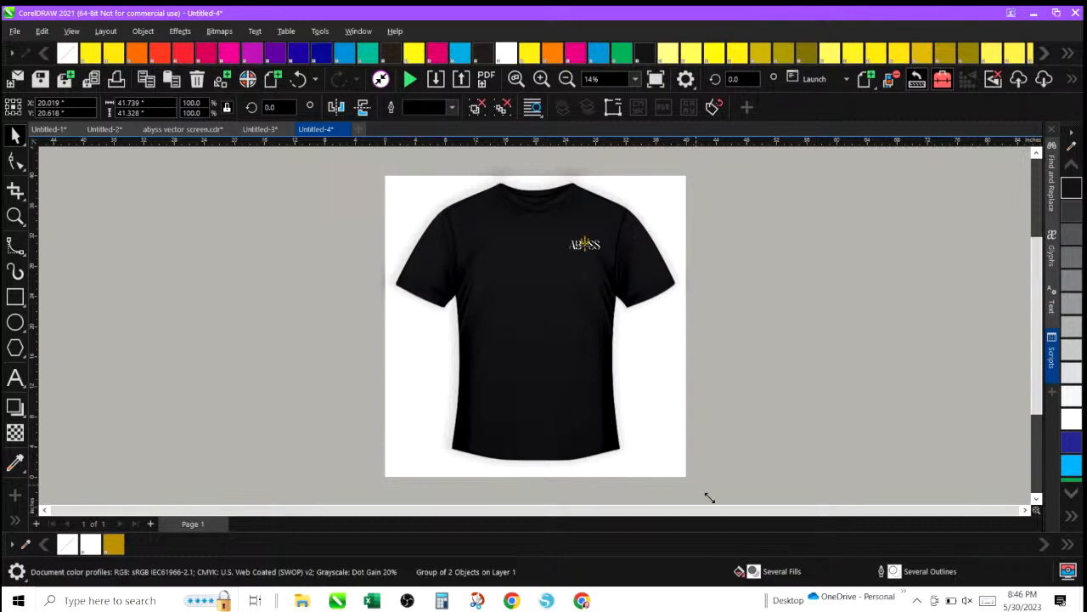
drag(709, 497, 719, 446)
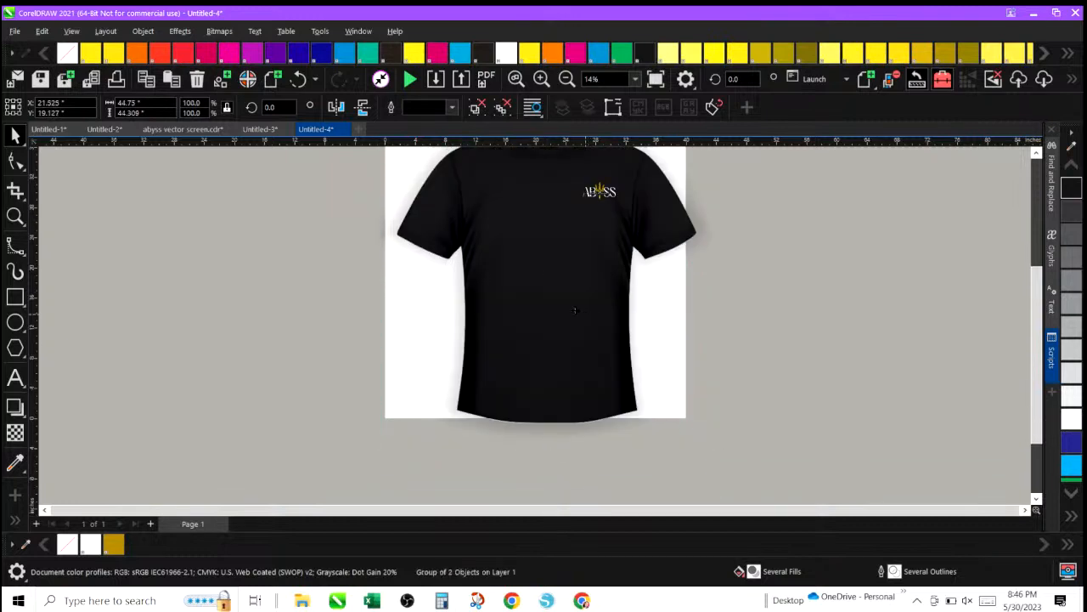
Nudge the enlarged shirt mockup slightly on the 40 x 40 inch page.
drag(575, 310, 575, 308)
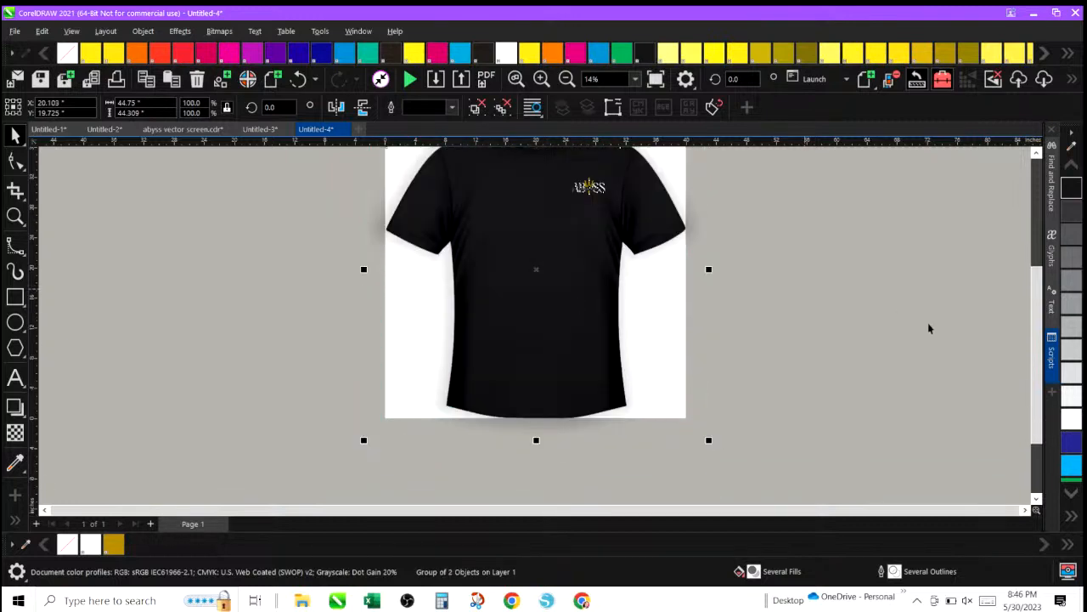
drag(1037, 356, 1042, 319)
click(613, 168)
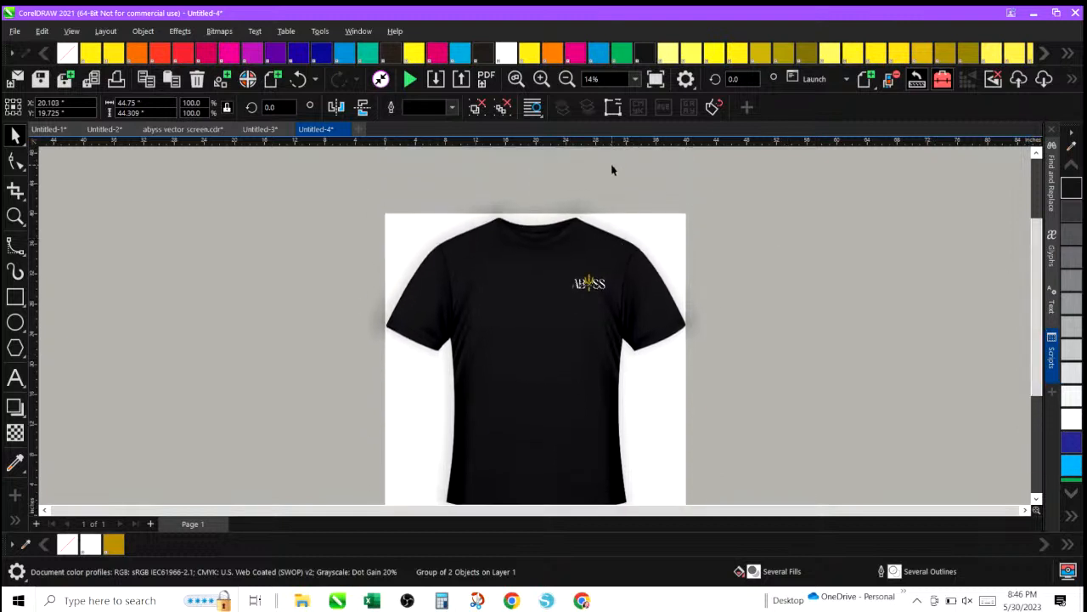
Select the Abyss logo inside the shirt mockup and enlarge it on the chest to about 5.3 x 2.7 inches.
click(579, 284)
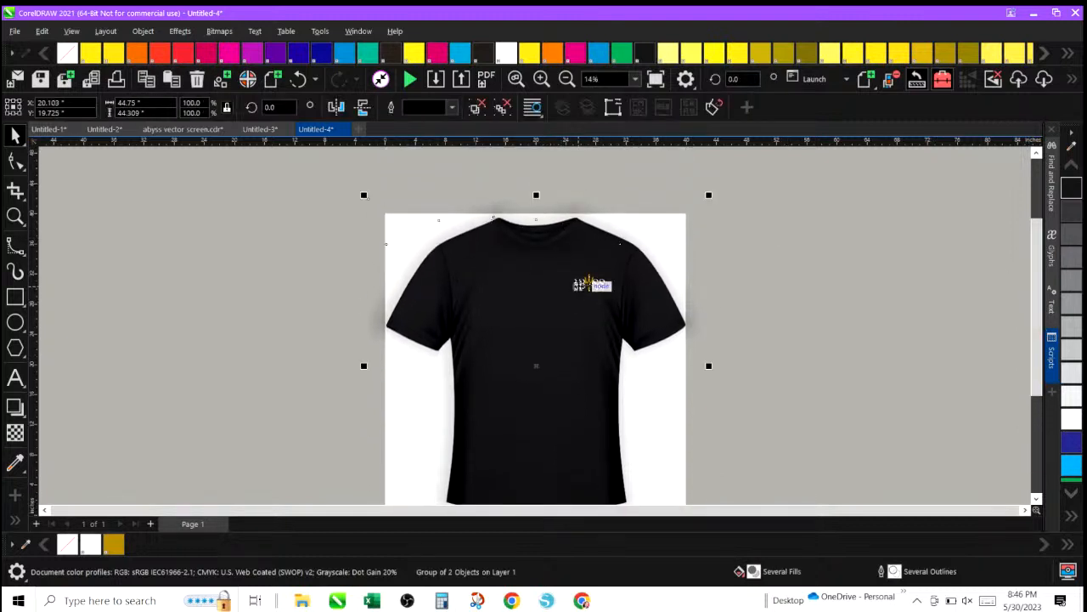
click(143, 31)
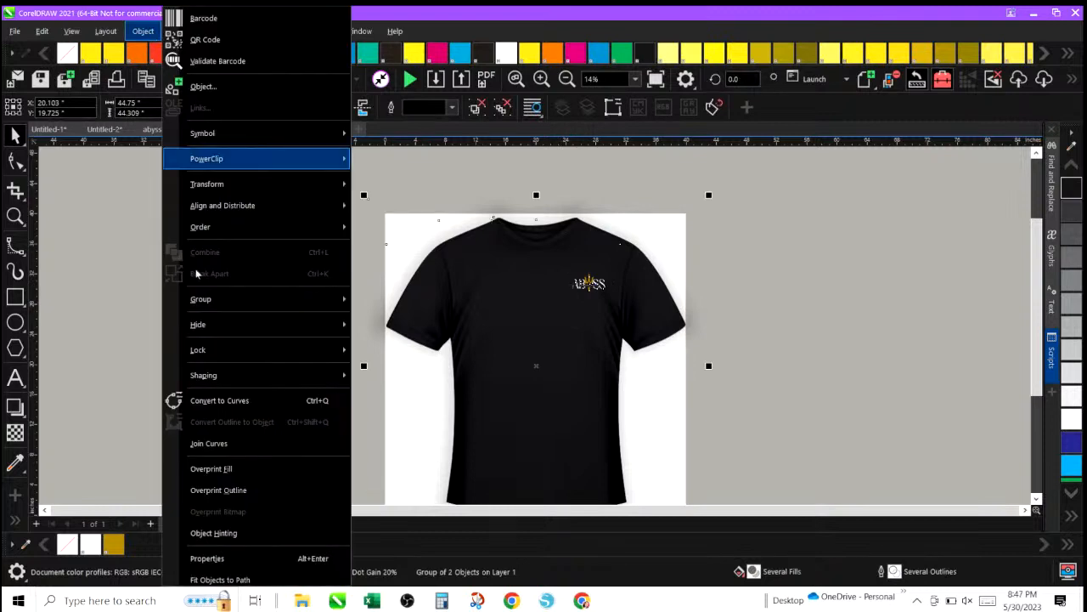
mouse_move(255, 299)
click(387, 322)
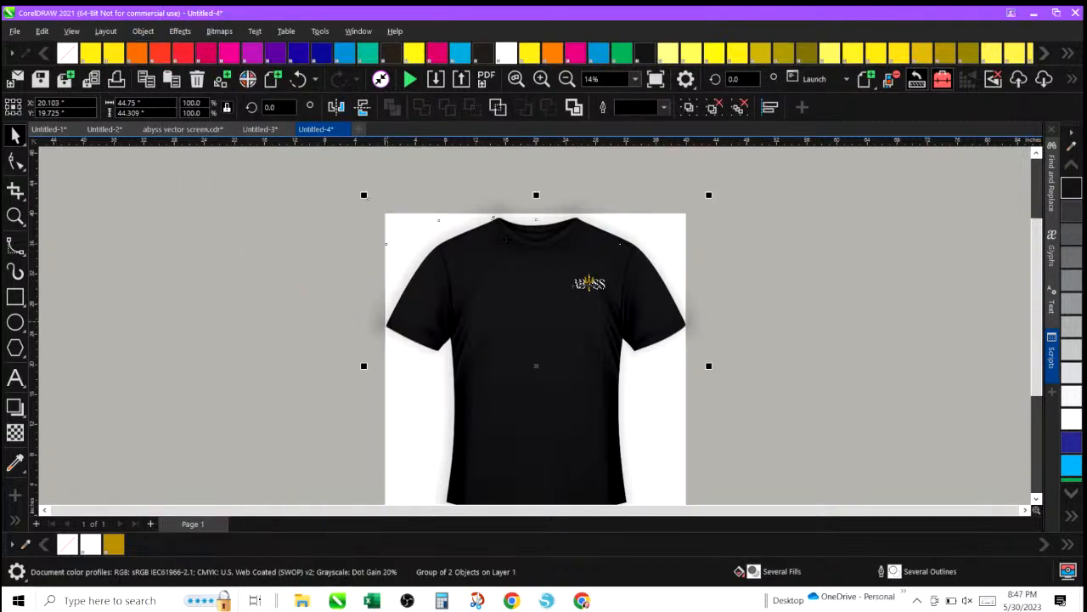
drag(515, 219, 622, 331)
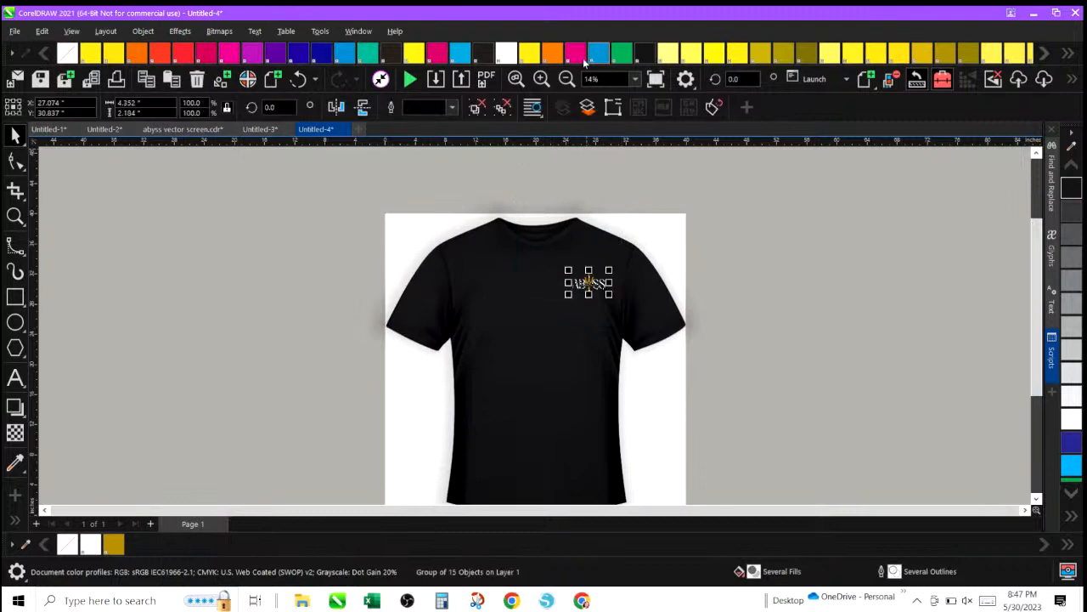
click(541, 79)
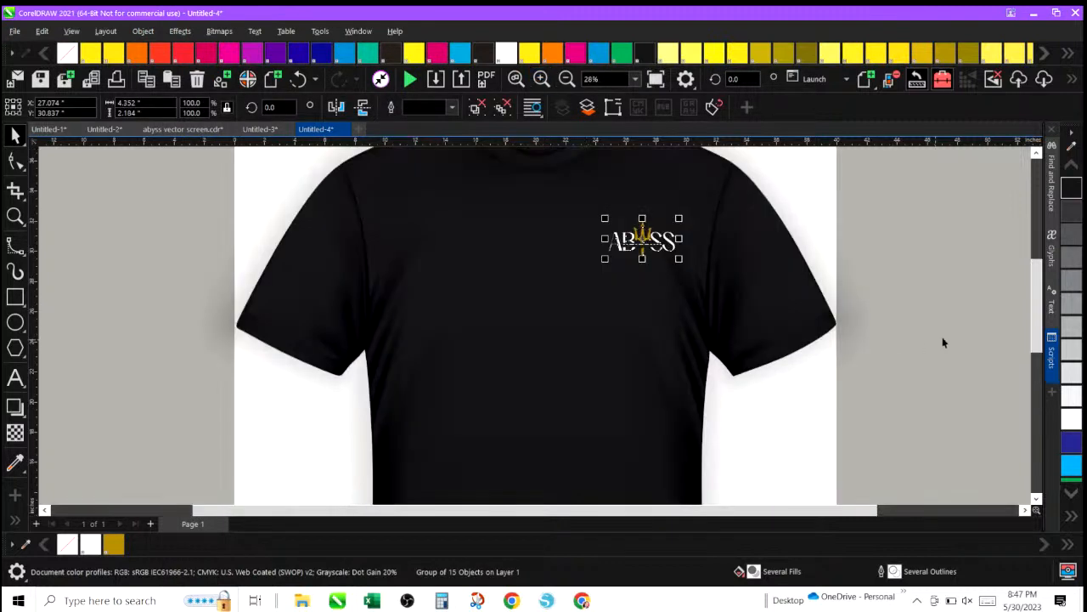
scroll(1033, 332, up, 2)
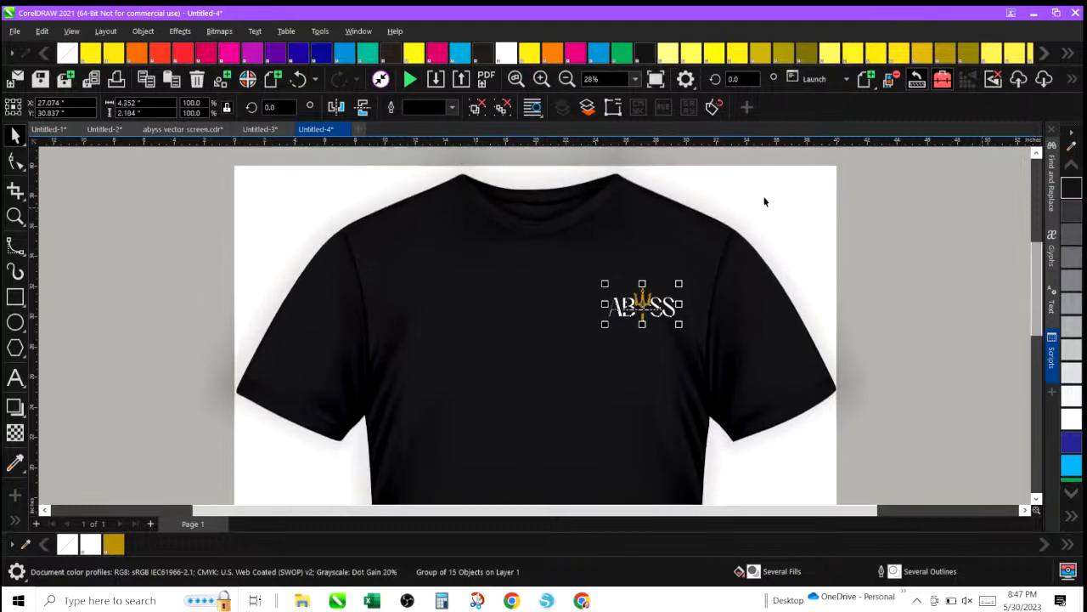
drag(801, 196, 557, 367)
mouse_move(604, 324)
mouse_down()
mouse_move(578, 333)
mouse_move(614, 312)
mouse_up()
click(118, 269)
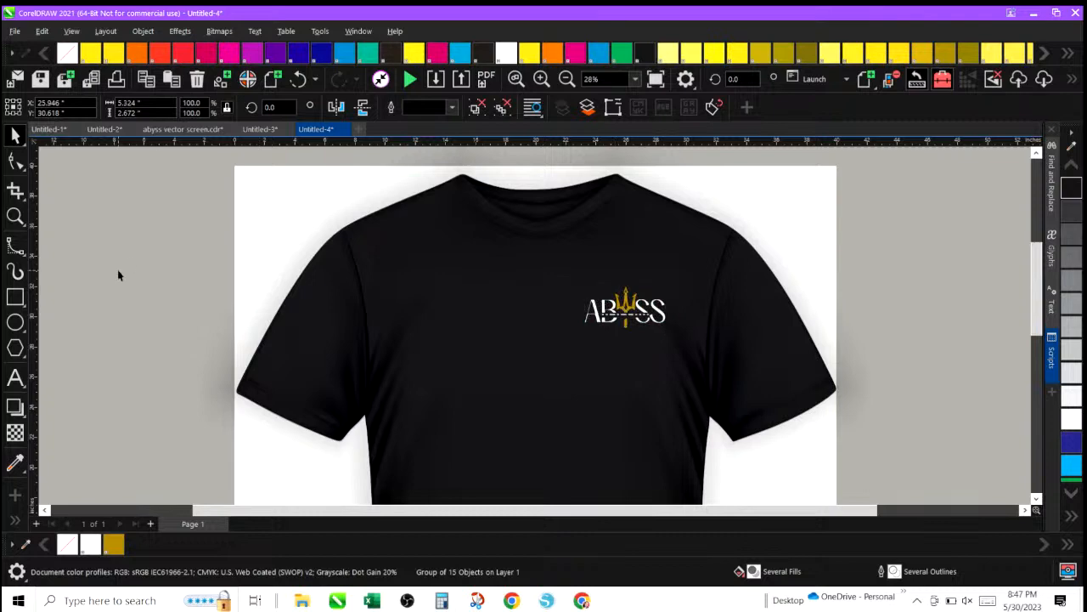
click(567, 78)
drag(369, 209, 742, 565)
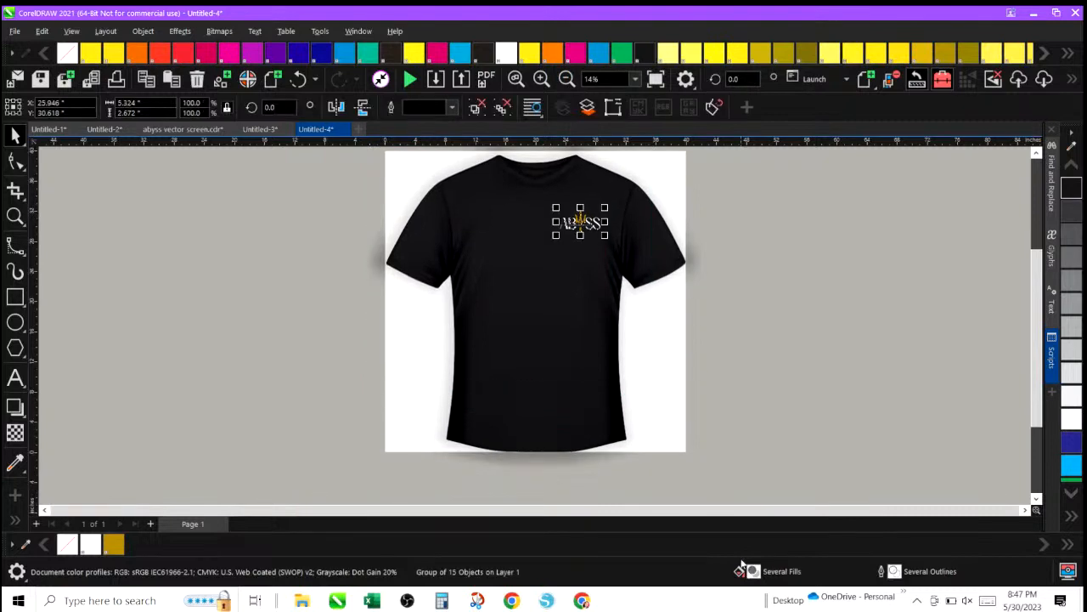
click(281, 316)
Create a new document and browse the New From Template gallery, cancelling without opening a template.
click(358, 129)
click(14, 31)
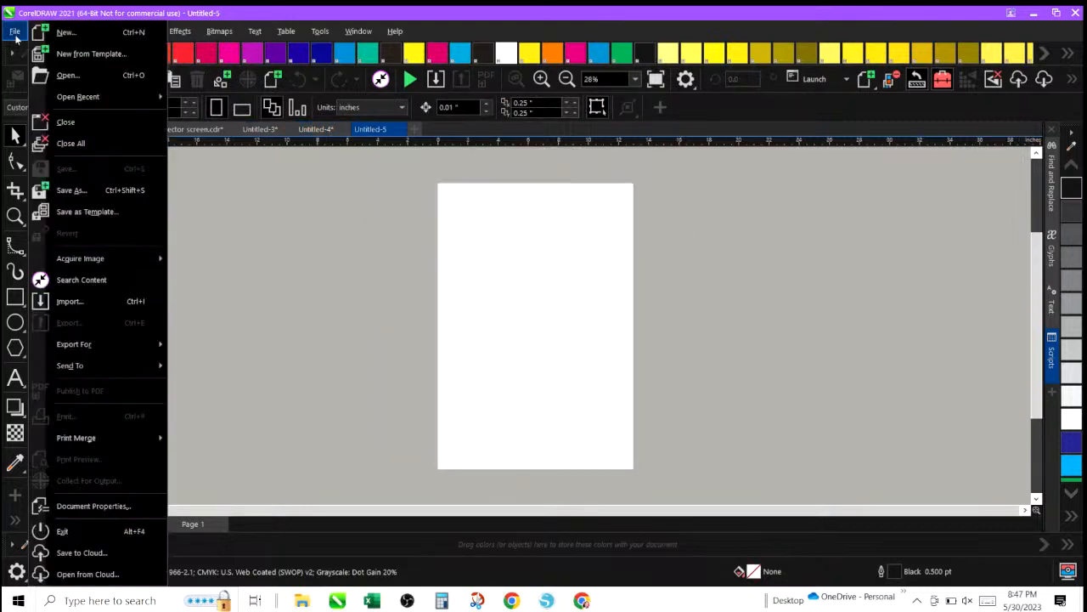
click(70, 56)
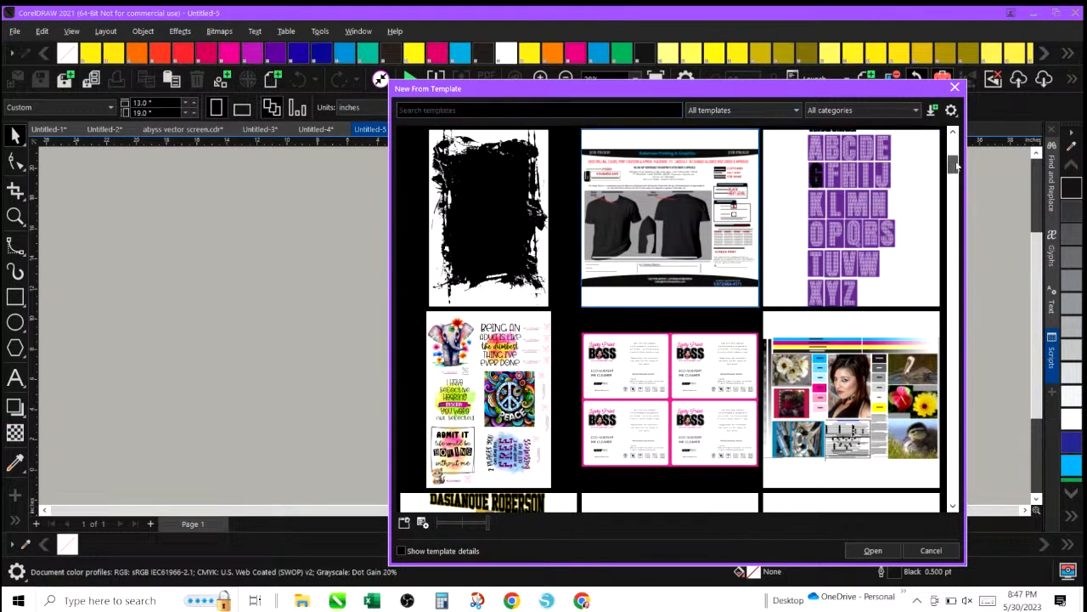
drag(957, 165, 953, 249)
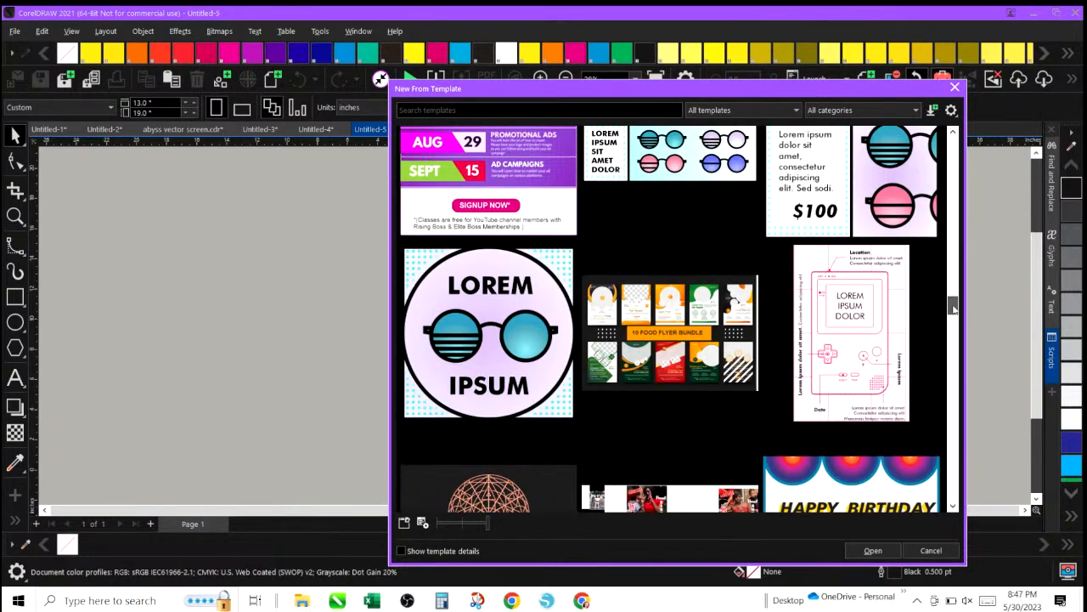
drag(955, 335, 972, 468)
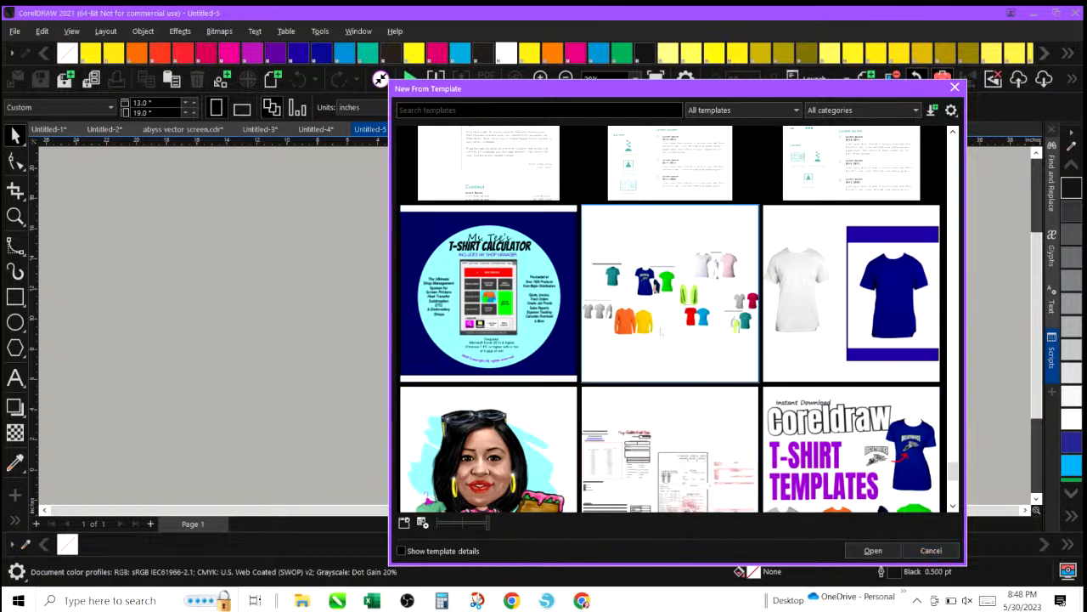
click(931, 551)
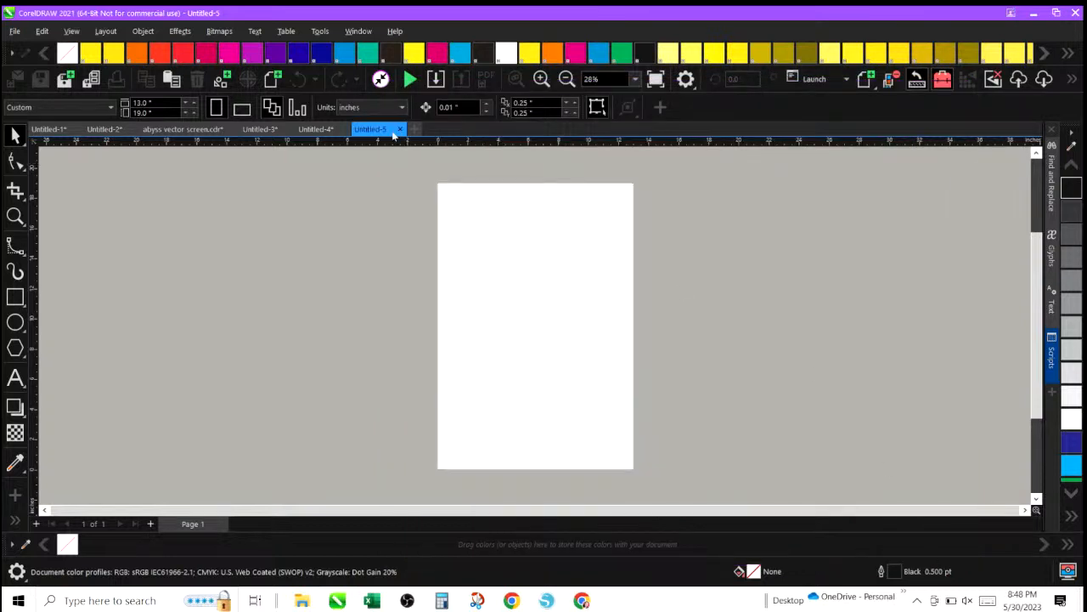
Return to the shirt mockup document and view the whole page.
click(312, 128)
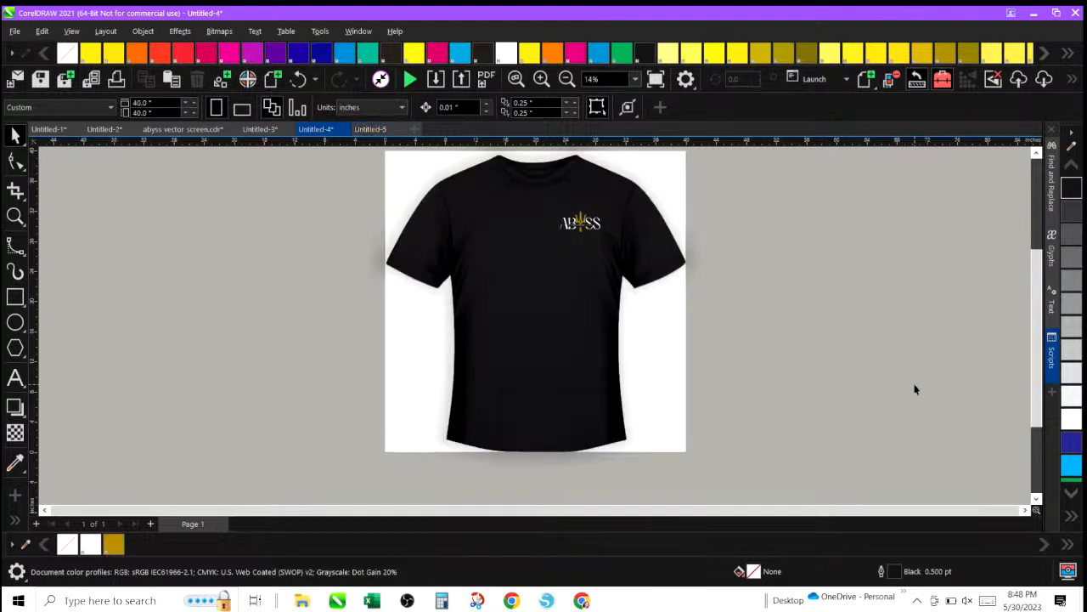
scroll(915, 389, up, 1)
scroll(915, 389, down, 2)
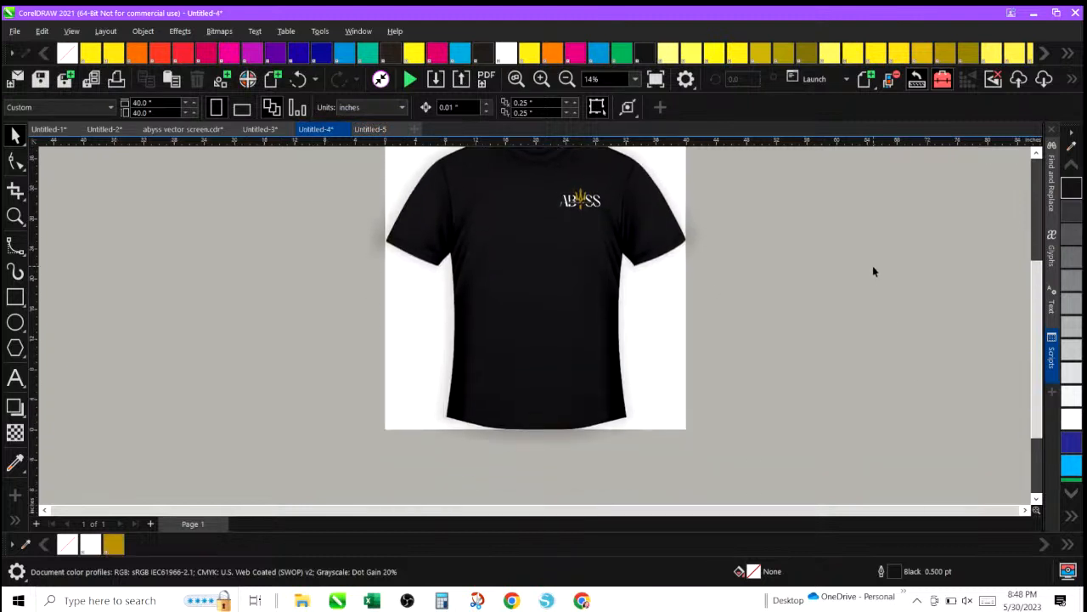
scroll(873, 268, down, 2)
scroll(873, 266, up, 1)
scroll(873, 271, up, 1)
click(566, 79)
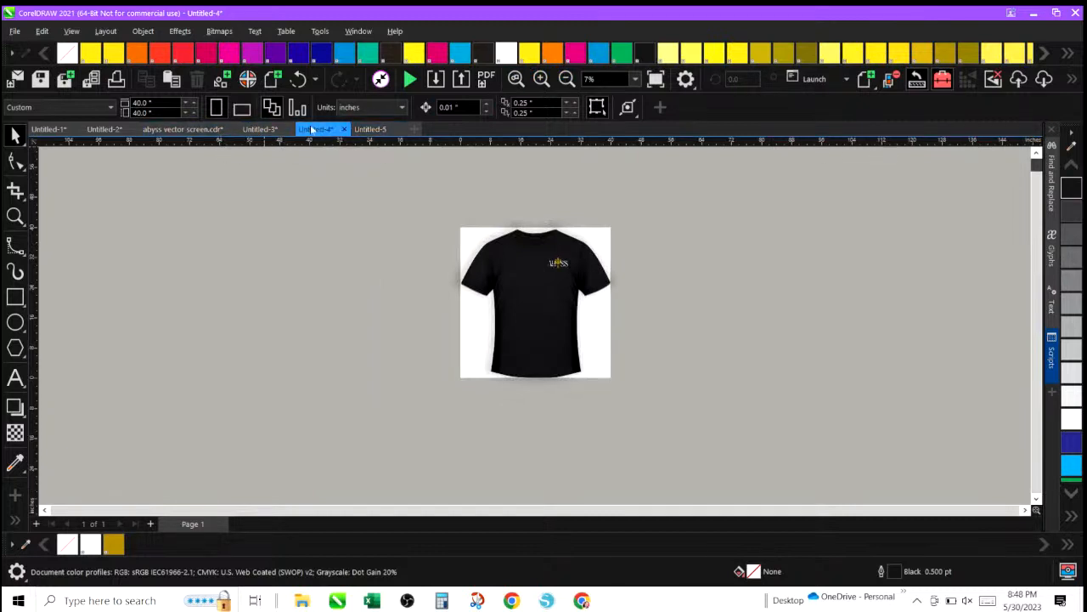
Examine the job approval form's shirt mockups, logo and print-size caption up close.
click(259, 130)
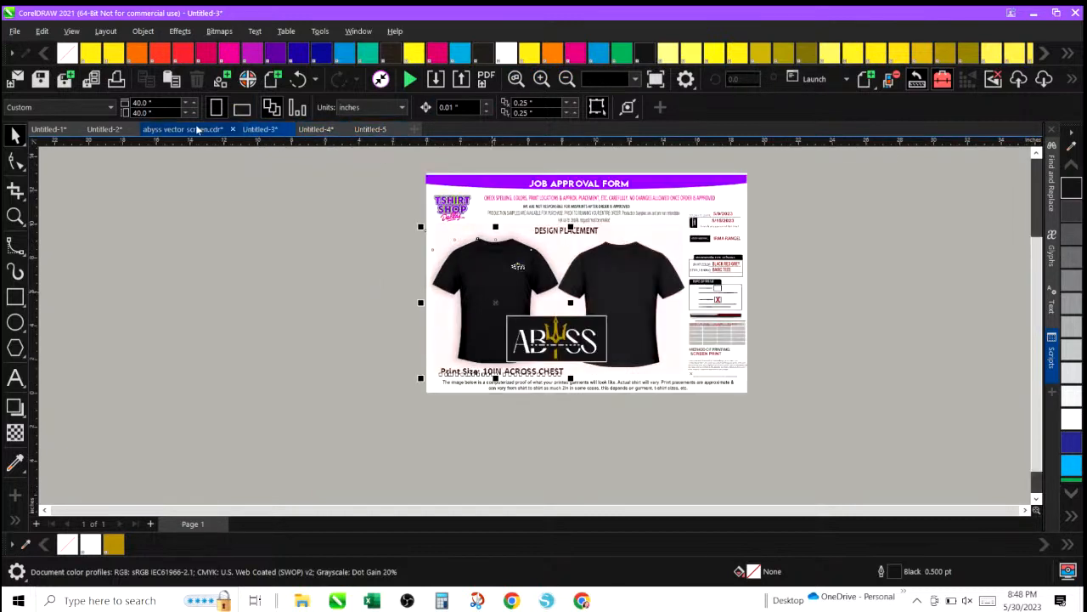
click(324, 267)
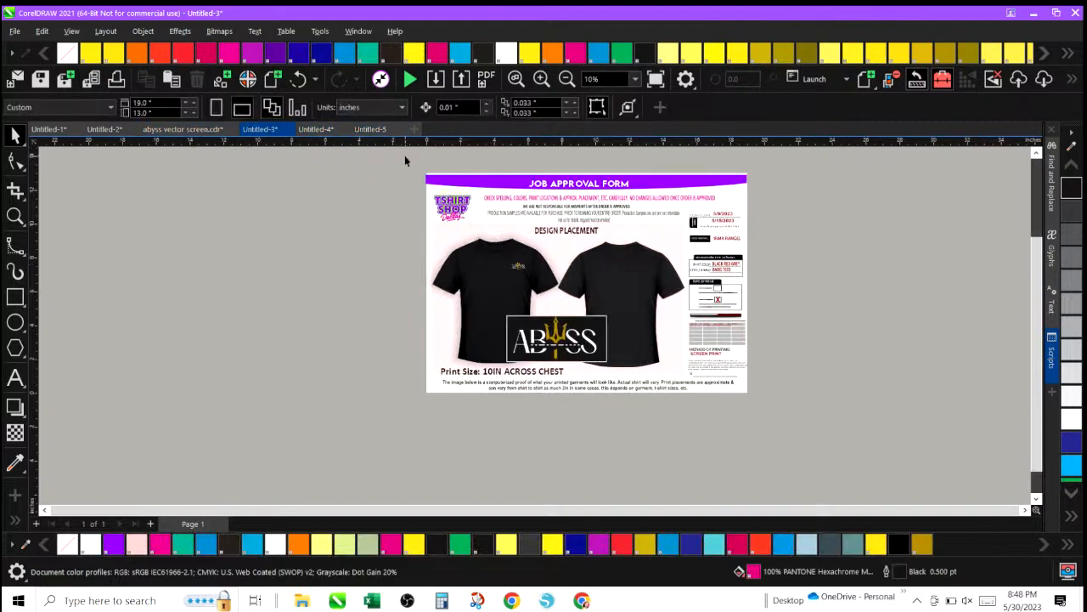
drag(405, 161, 784, 438)
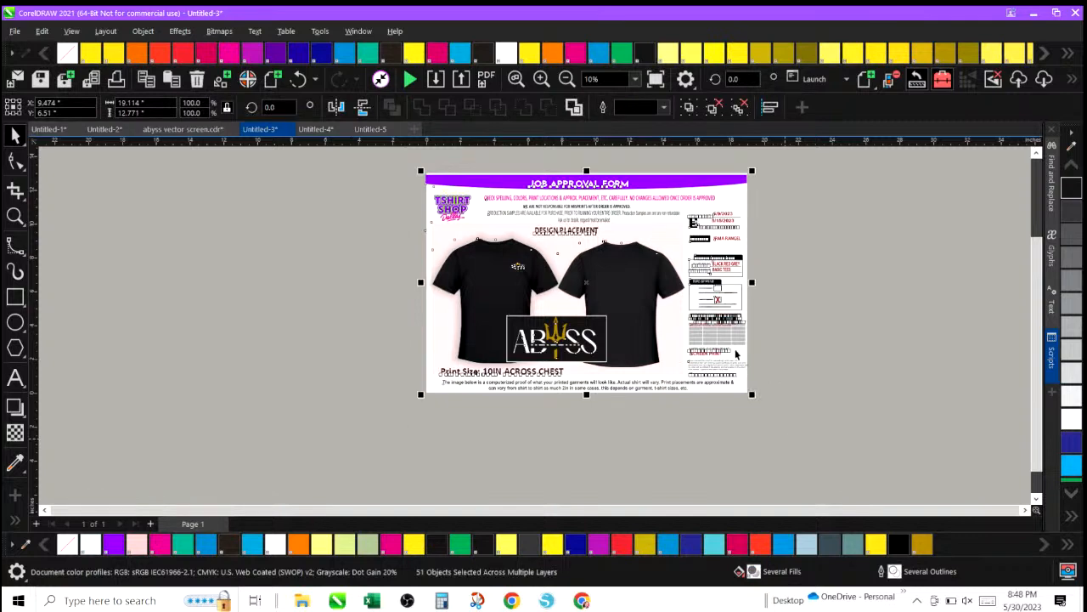
click(542, 78)
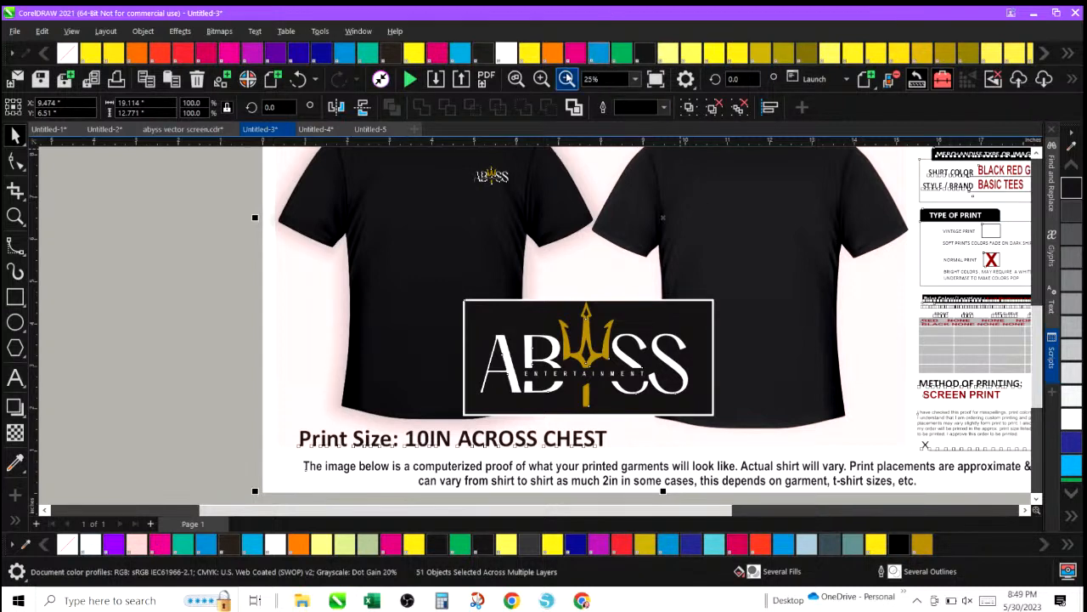
click(567, 78)
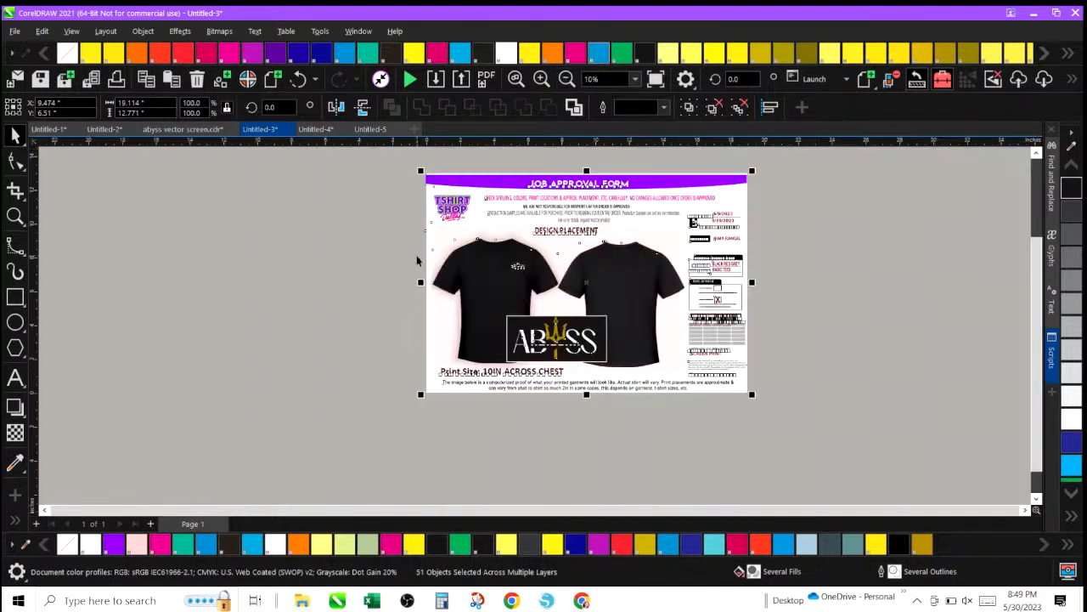
click(542, 78)
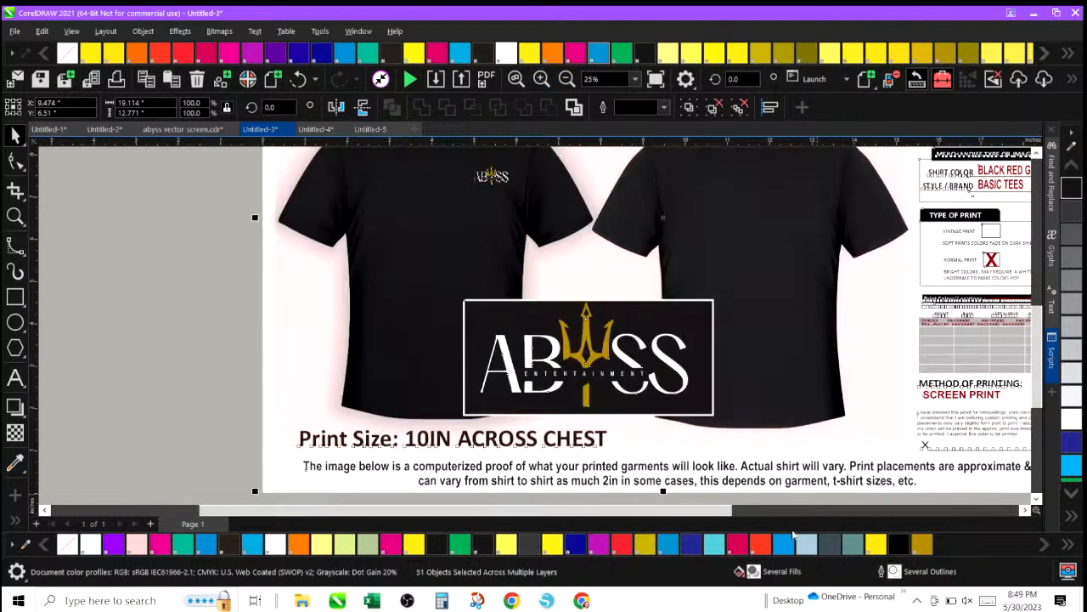
drag(659, 513, 664, 513)
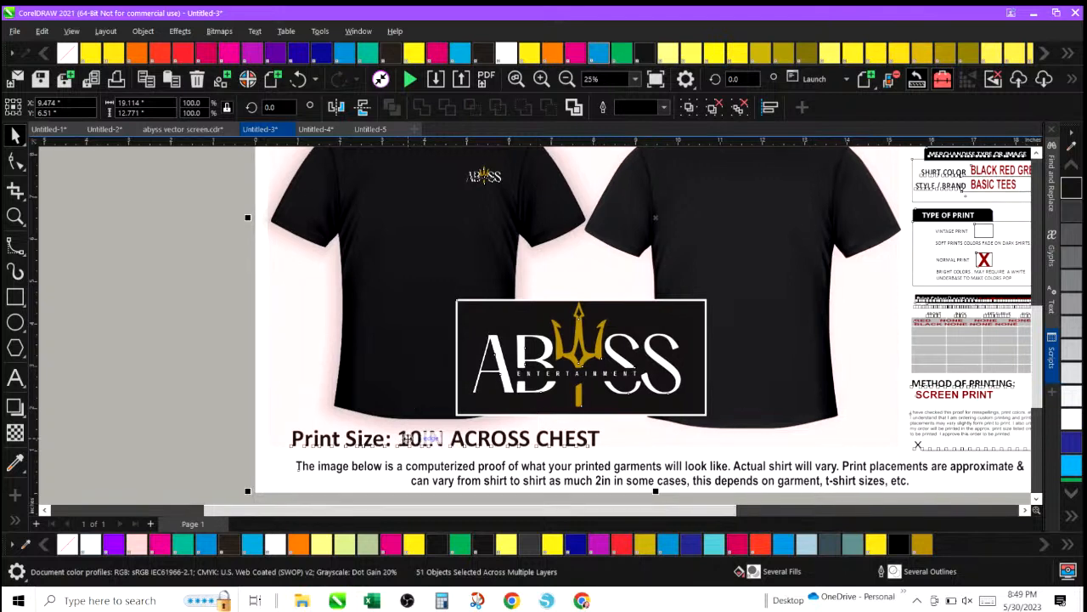
click(219, 256)
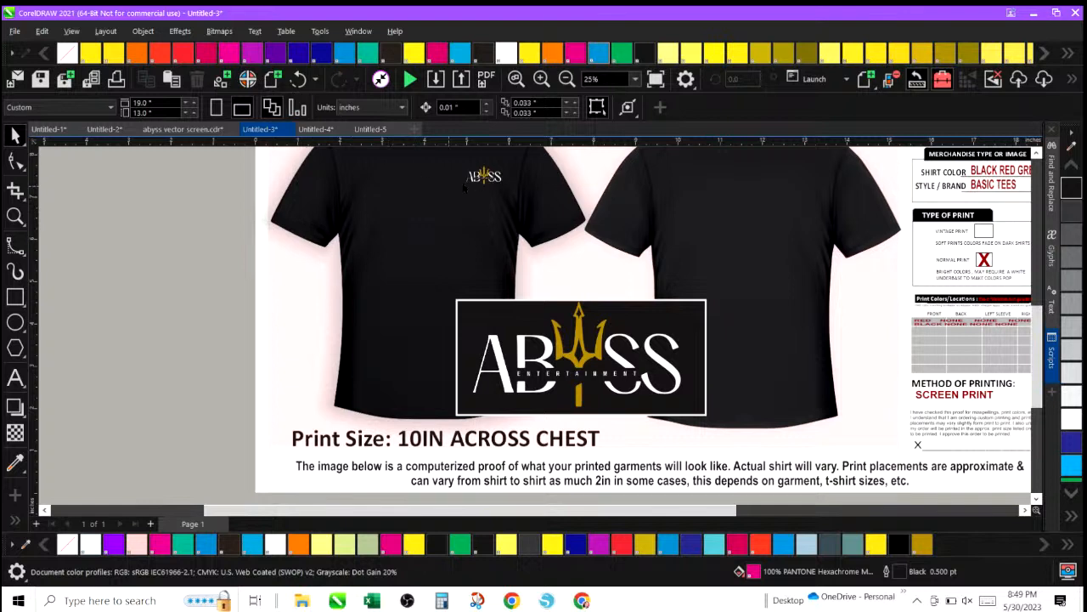
Switch to the standalone 40 x 40 inch shirt mockup document and zoom in on the shirt.
click(324, 132)
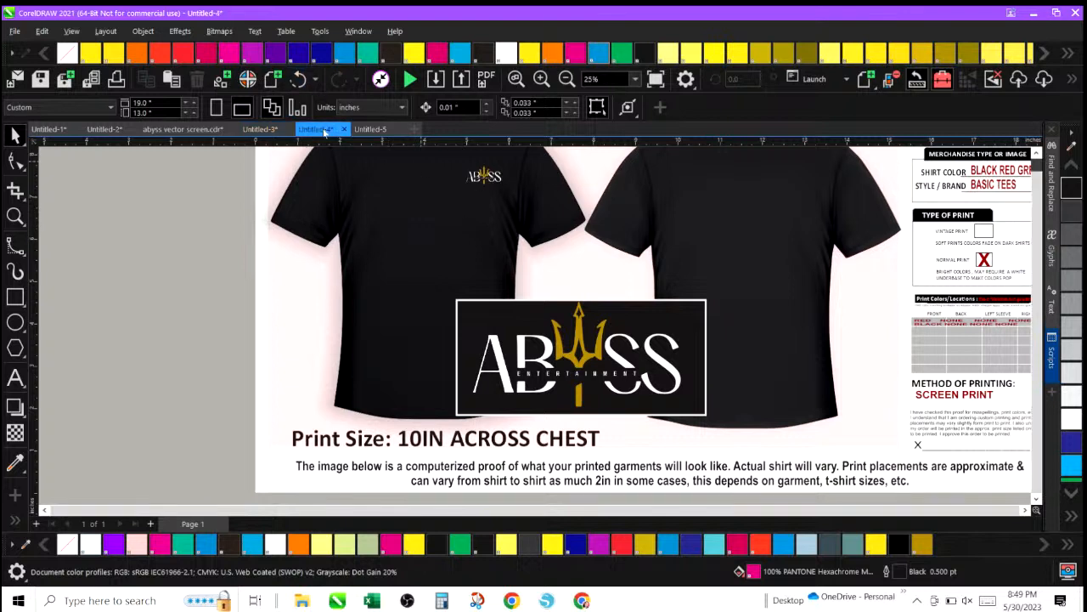
click(541, 78)
scroll(765, 349, down, 1)
scroll(774, 361, up, 3)
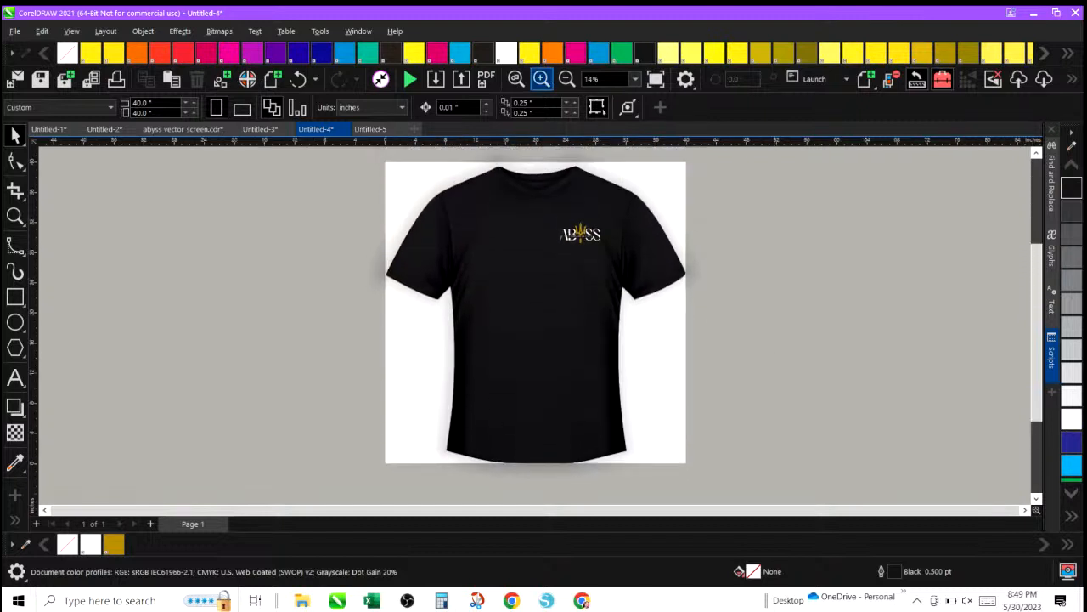
right_click(537, 158)
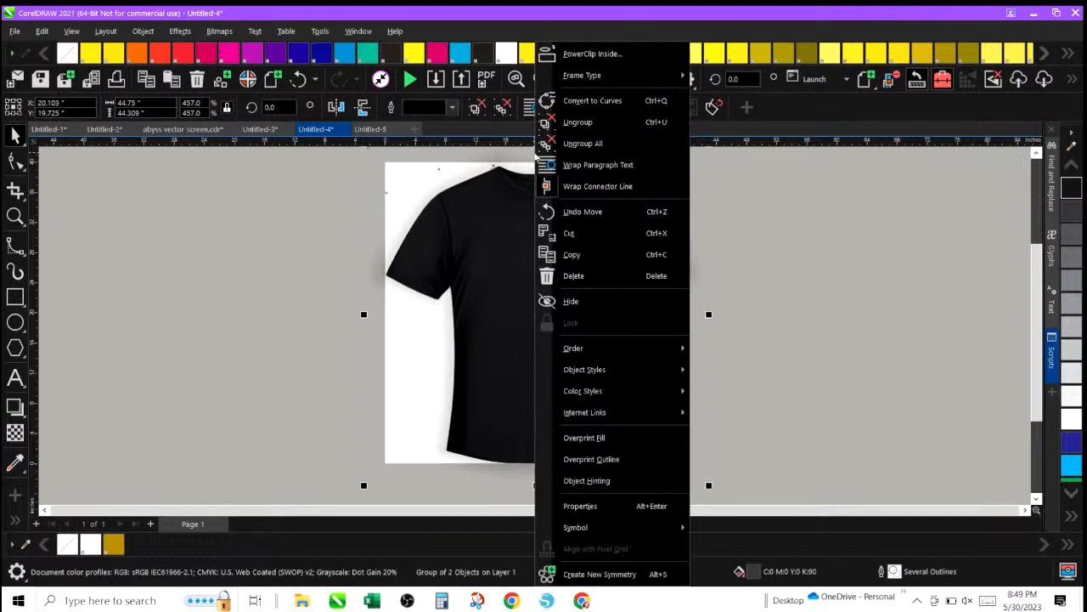
click(533, 159)
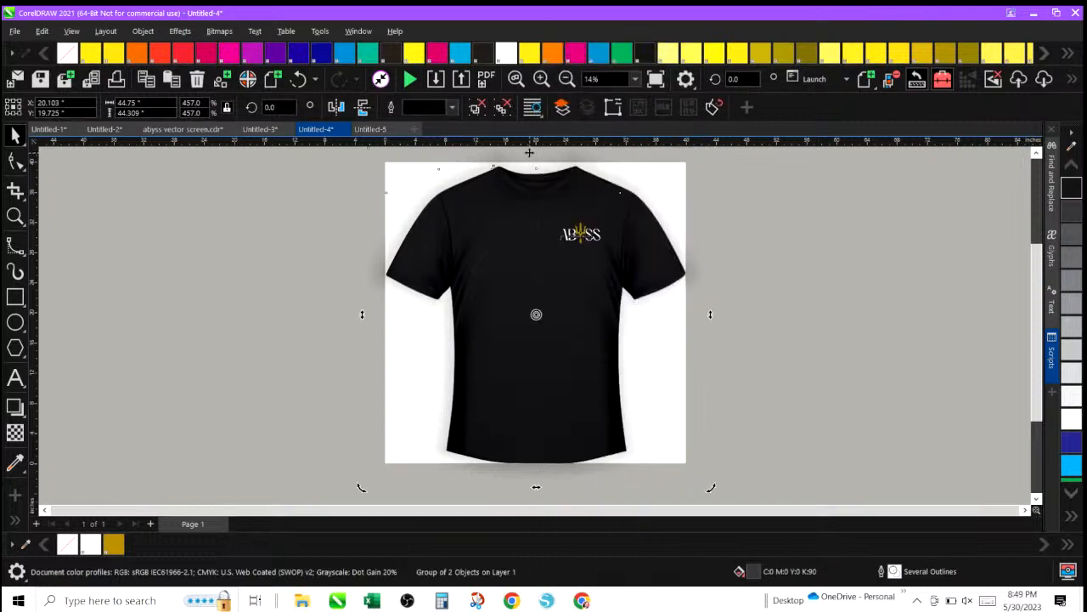
click(831, 197)
Select the Abyss logo on the standalone shirt and resize it to 3.5 inches wide.
drag(684, 194, 535, 275)
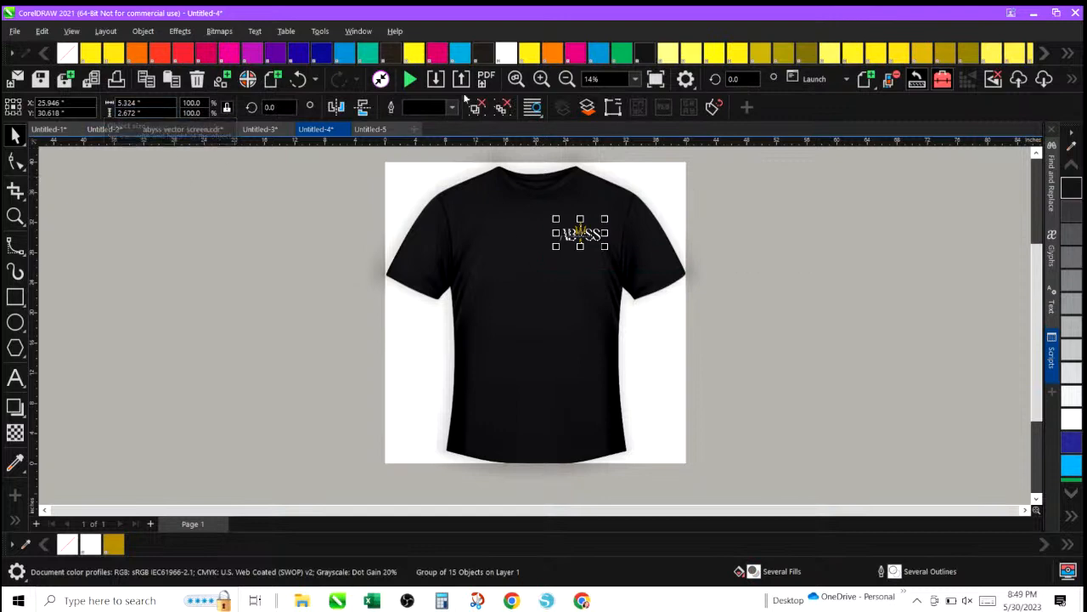
click(542, 79)
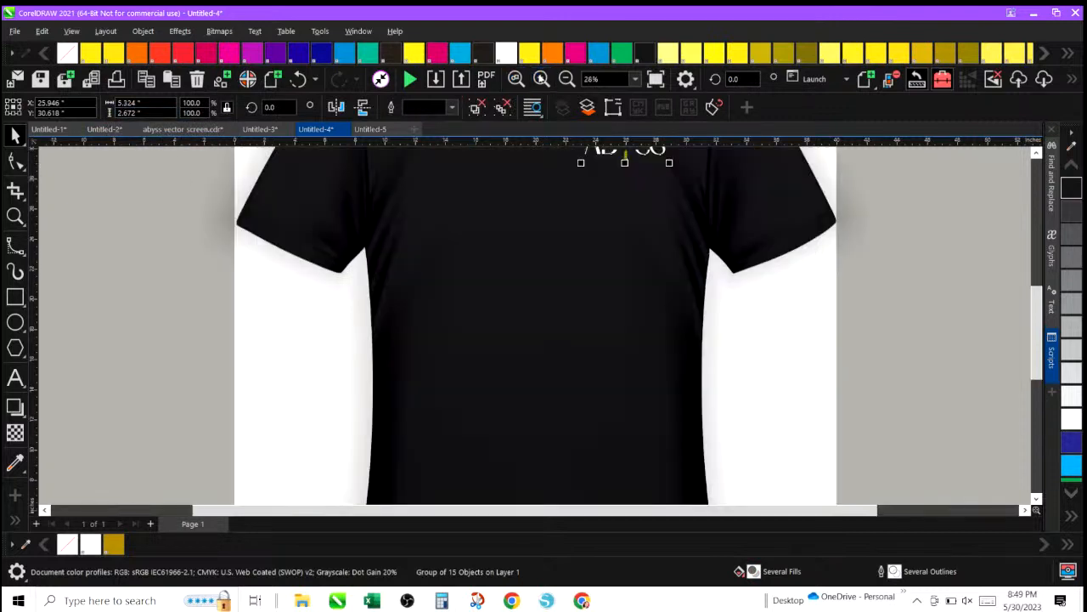
drag(1035, 318, 1035, 263)
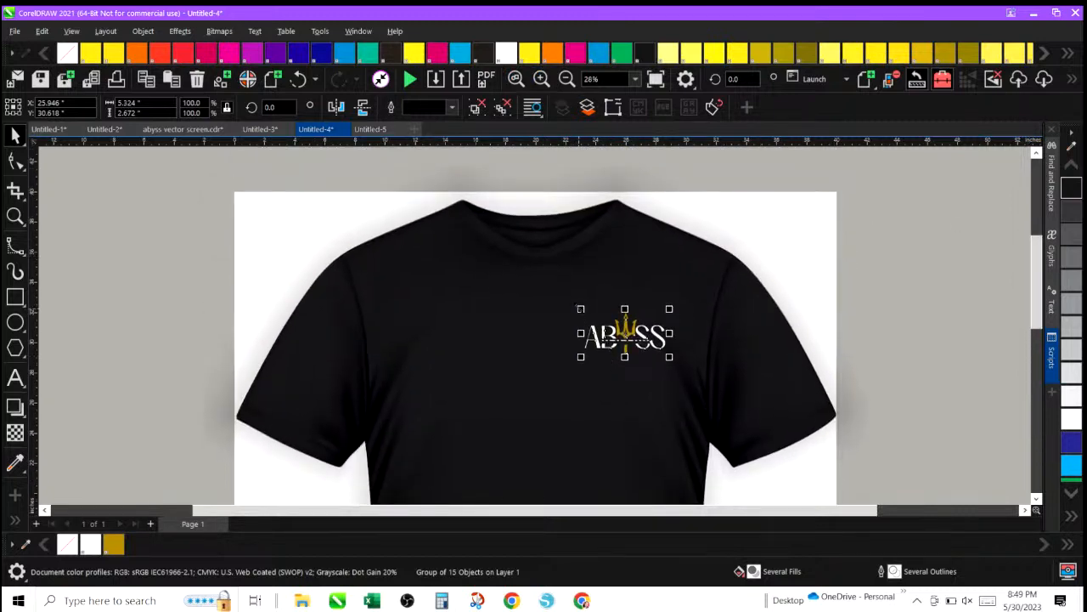
drag(580, 308, 658, 315)
click(140, 102)
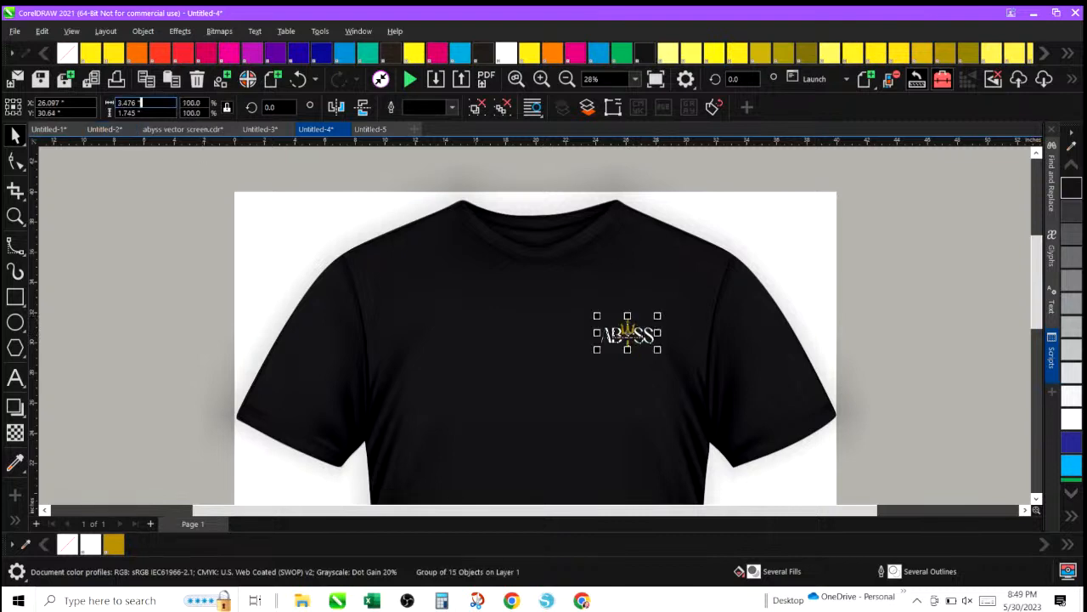
text(3)
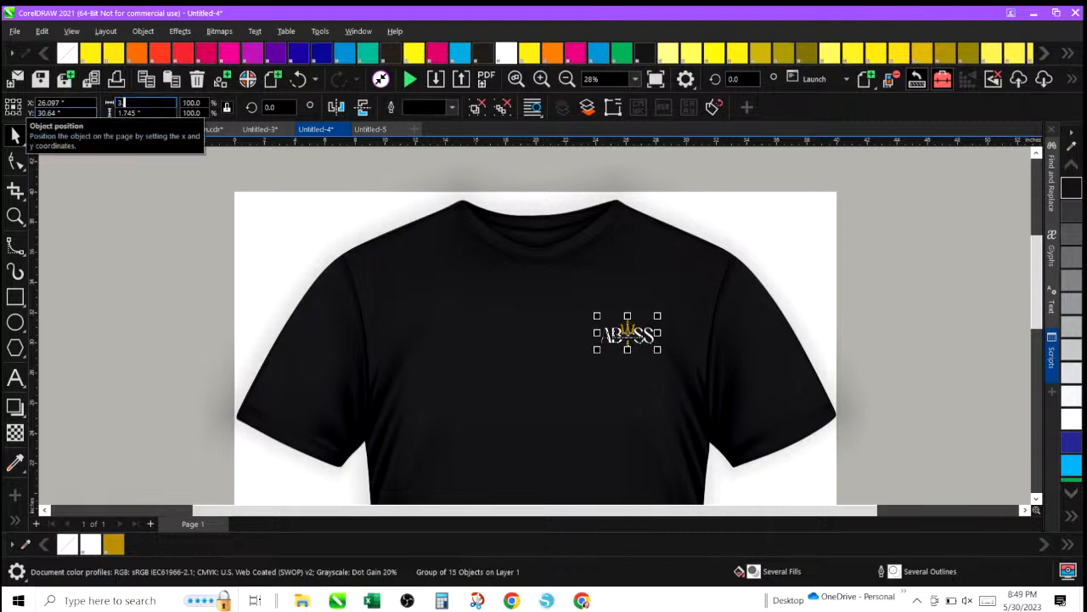
text(.5)
key(Return)
click(154, 259)
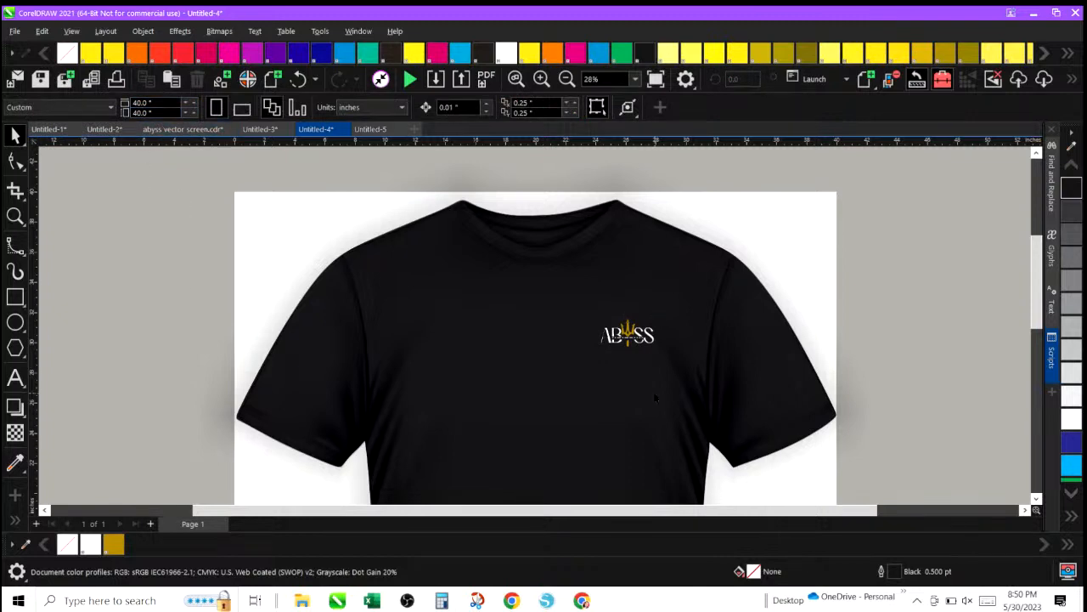
Return to the job approval form and replace the caption's print size with 3.5in x1.75in, deleting the old size.
click(567, 79)
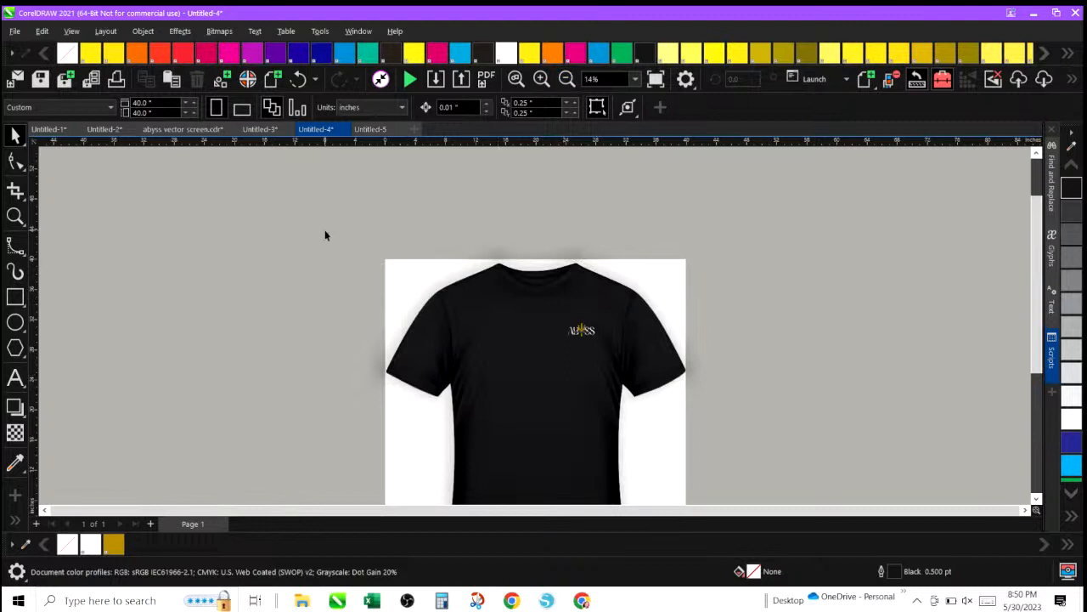
click(368, 132)
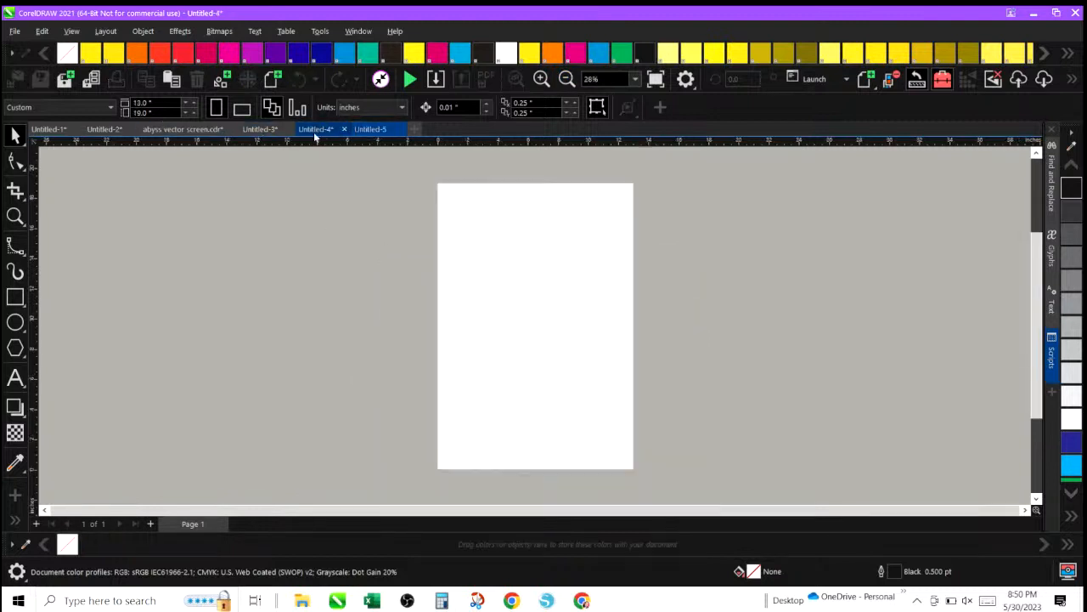
click(313, 132)
click(259, 130)
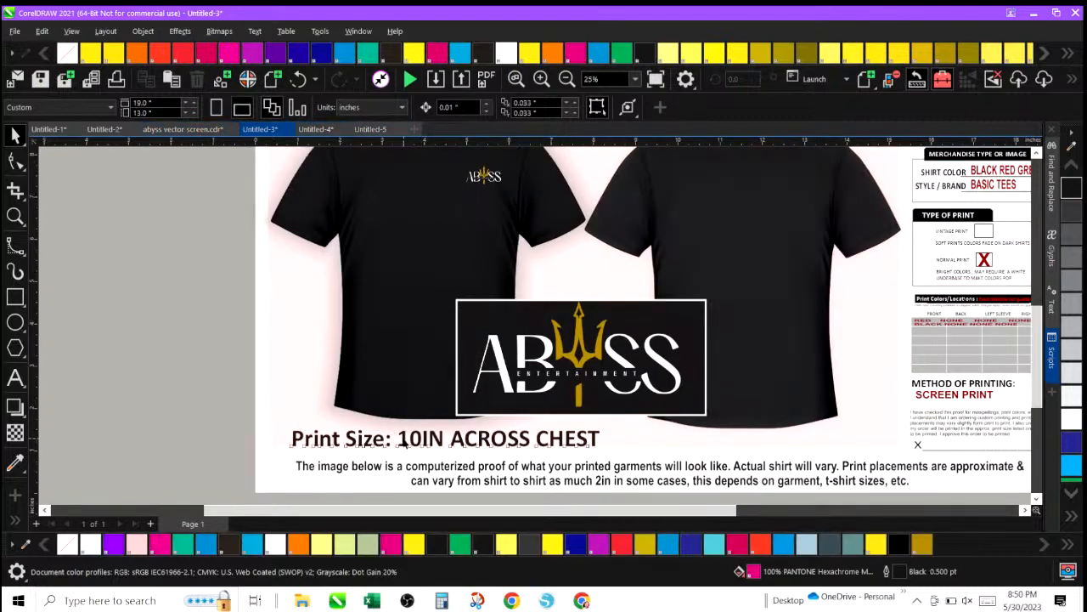
double_click(406, 440)
click(403, 440)
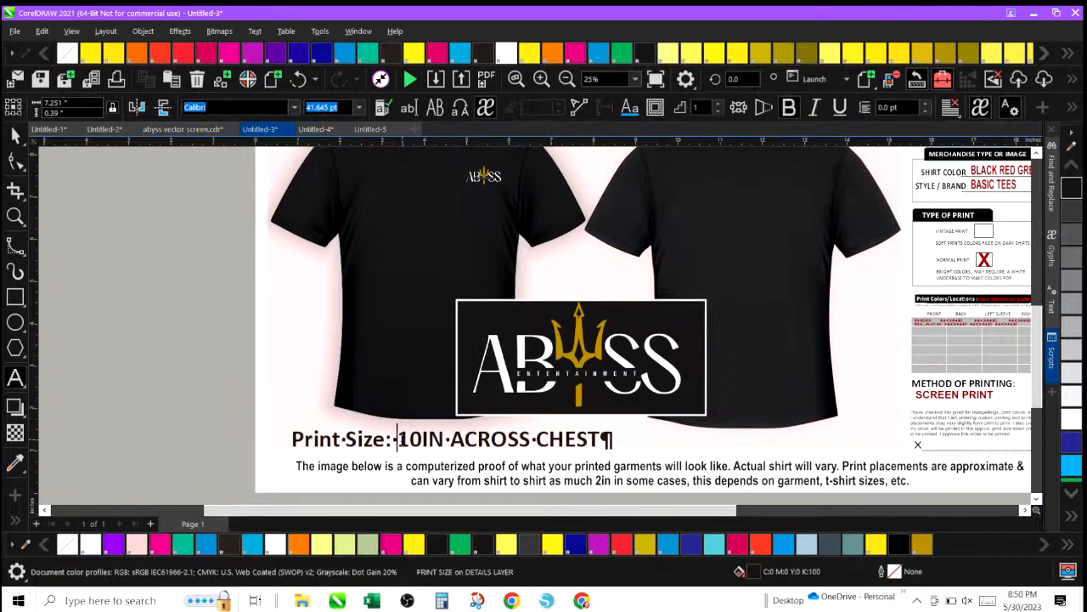
text(3.)
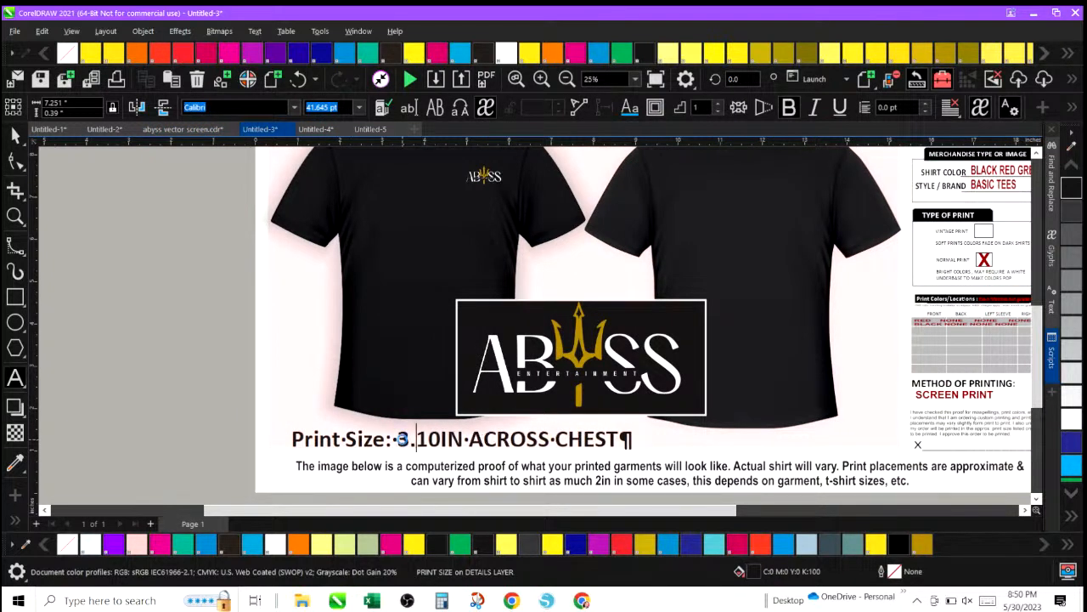
text(5i)
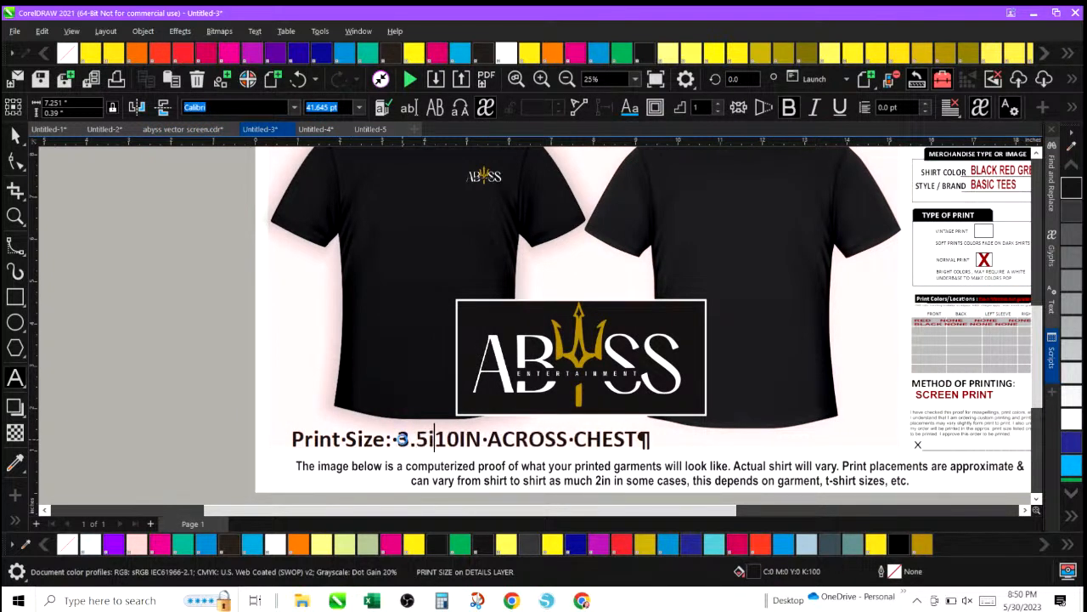
text(n x1.75)
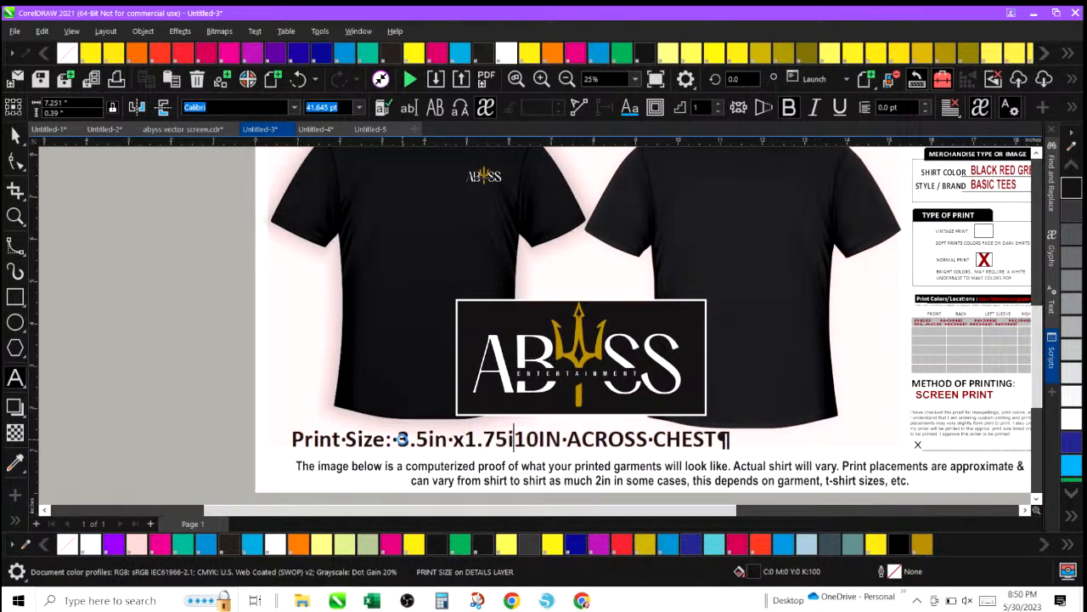
text(in)
key(Delete)
key(Delete)
key(Delete)
key(Delete)
key(Delete)
key(Delete)
key(Delete)
key(Delete)
key(Delete)
key(Delete)
key(Delete)
key(Delete)
key(Delete)
key(Delete)
key(Delete)
key(Delete)
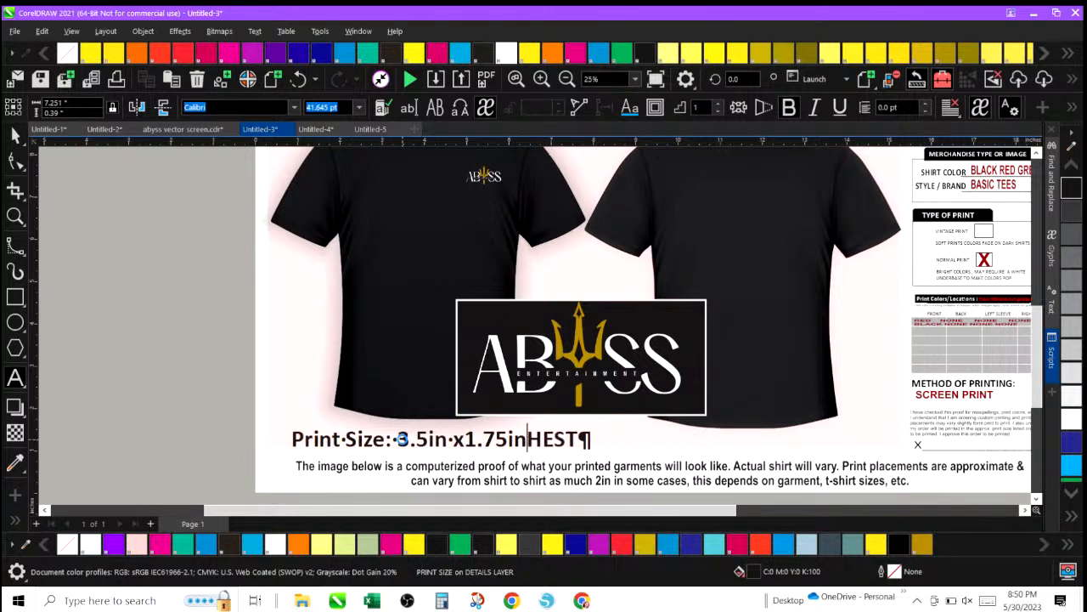
Finish the caption so it reads 'Print Size: 3.5in x1.75in left chest' and leave text editing.
text(l)
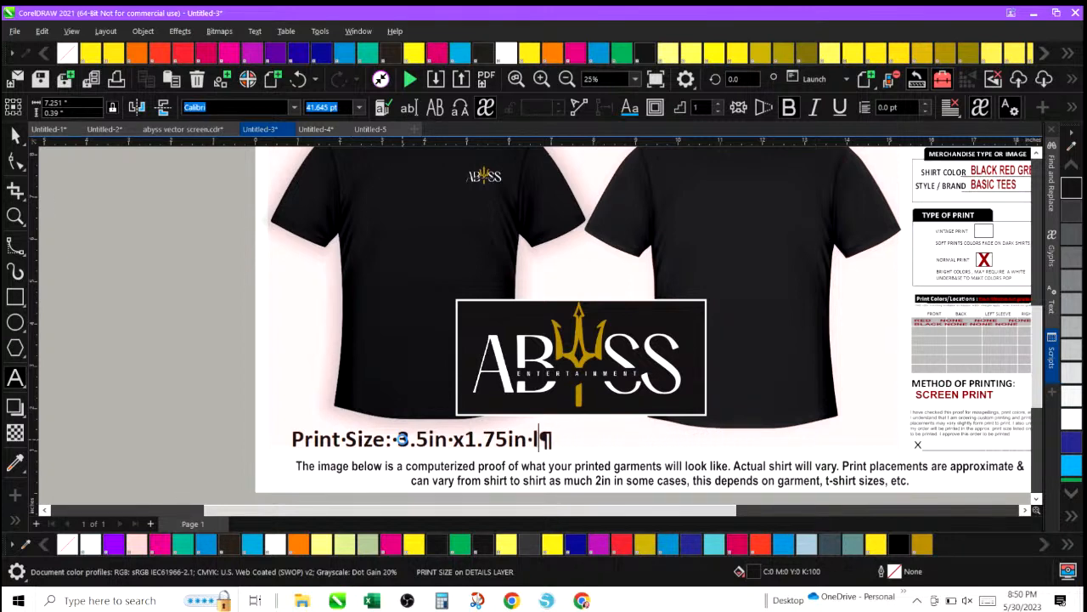
text(eft )
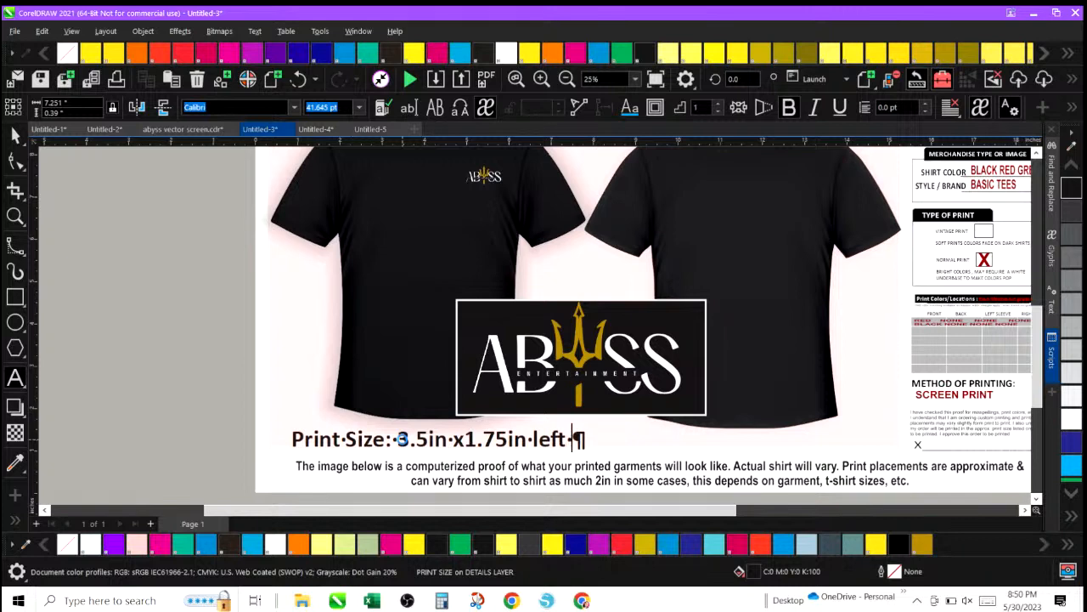
text(breat)
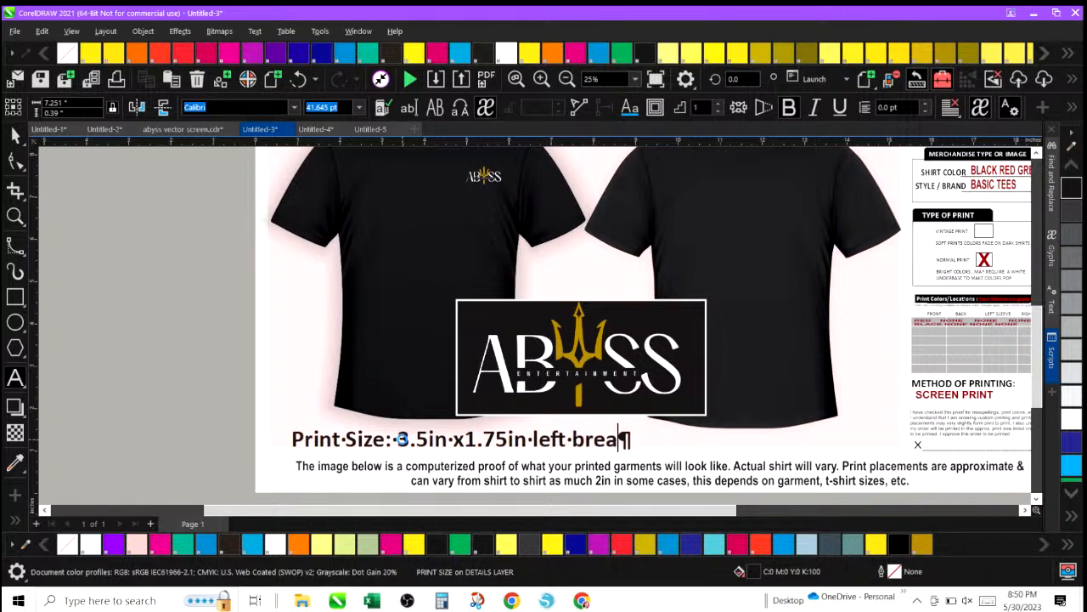
key(BackSpace)
key(BackSpace)
key(BackSpace)
key(BackSpace)
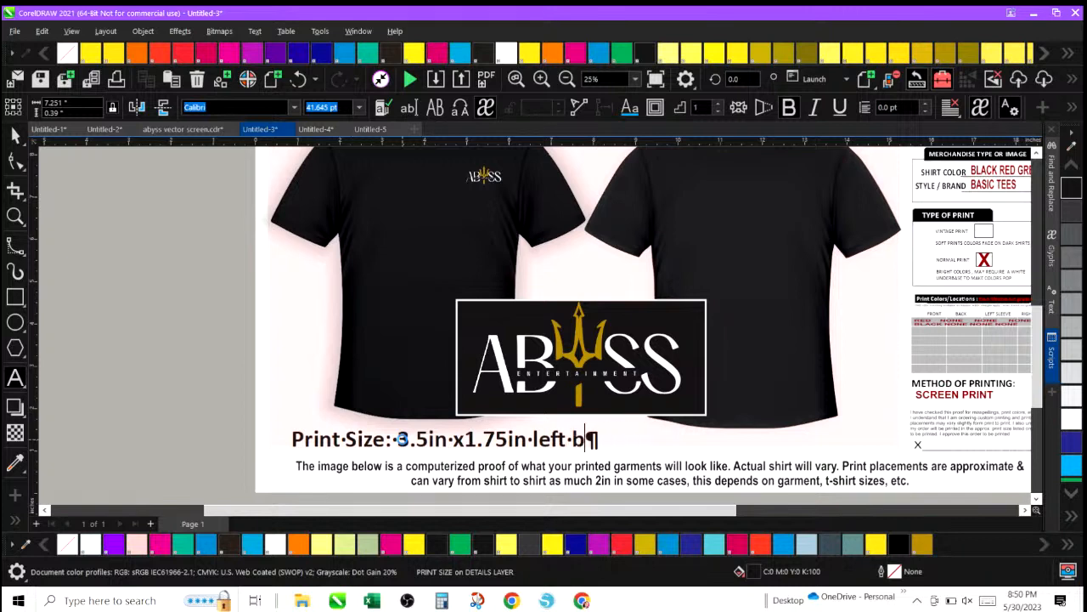
text(rea)
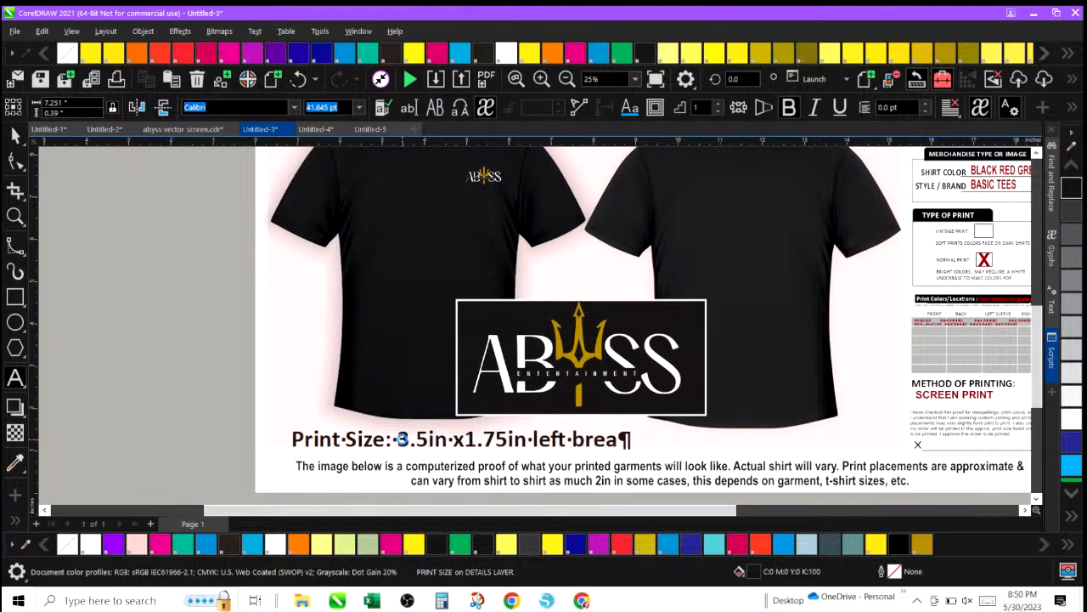
text(st)
key(BackSpace)
key(BackSpace)
key(BackSpace)
key(BackSpace)
key(BackSpace)
key(BackSpace)
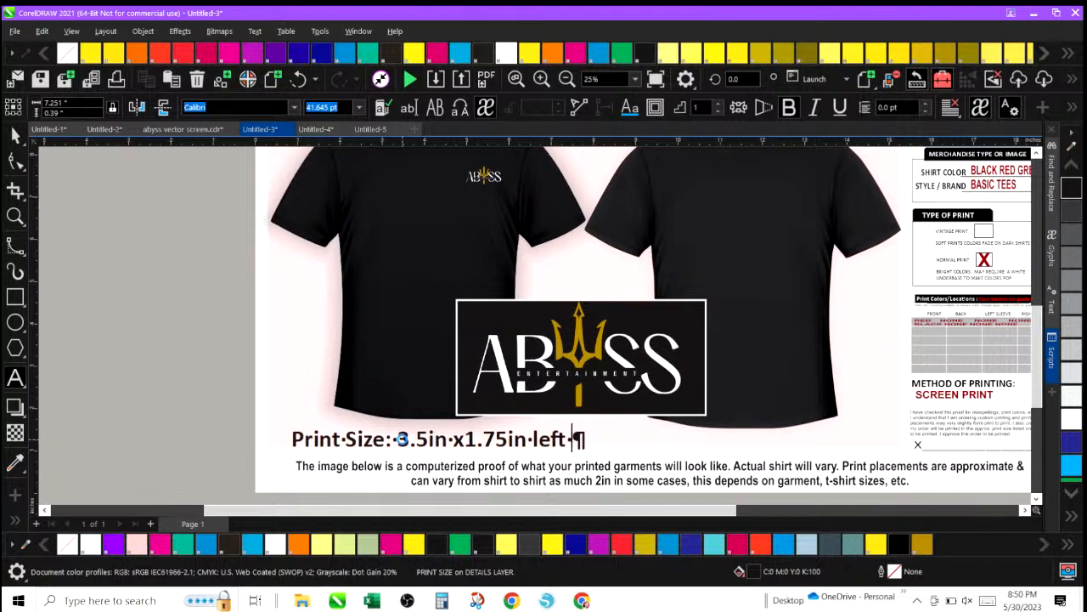
text(chest)
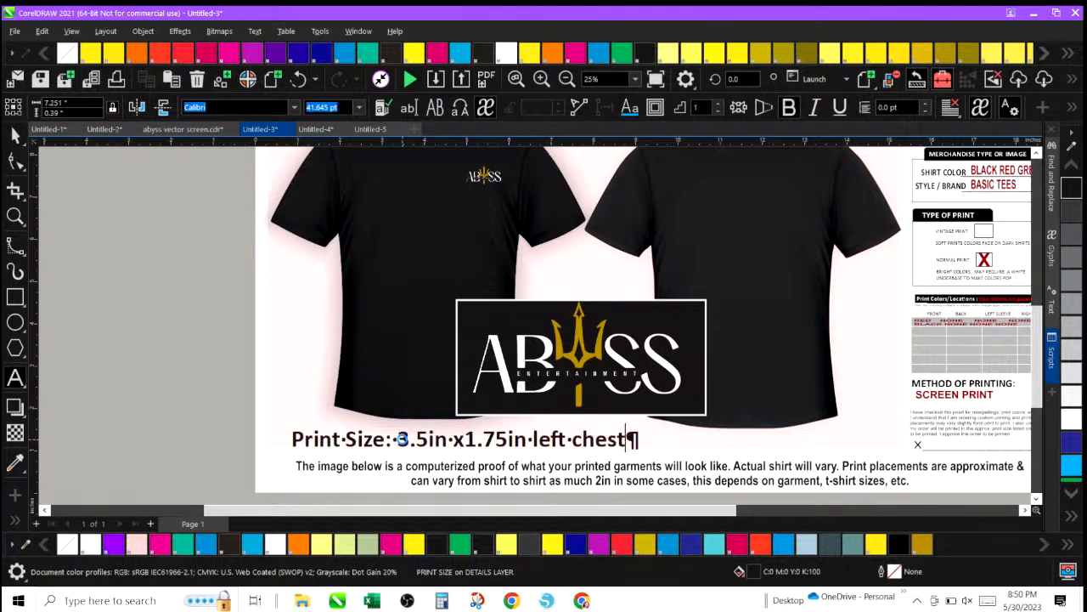
key(Escape)
click(238, 416)
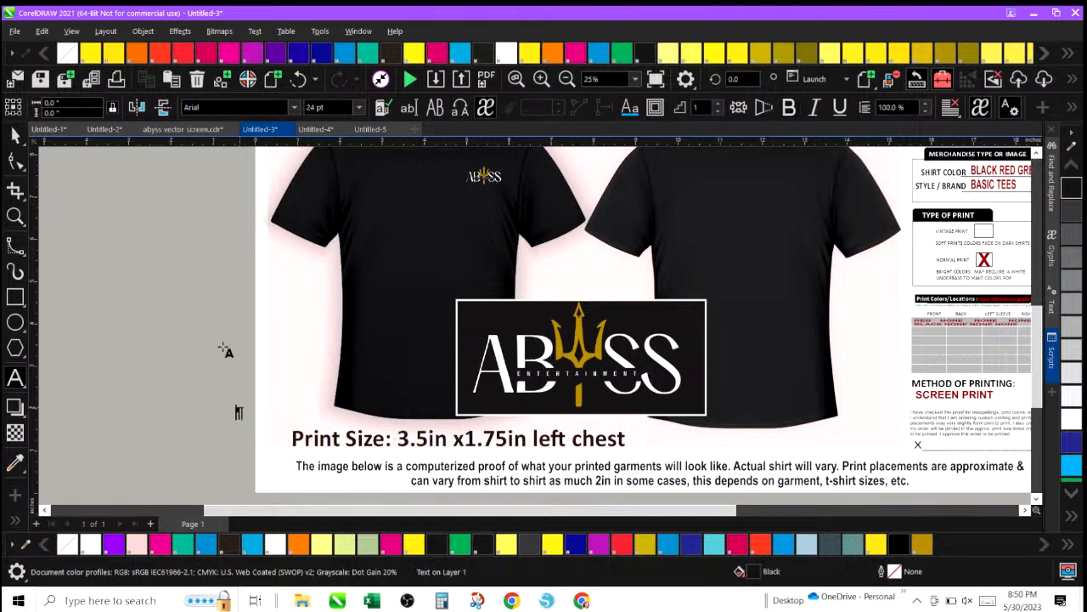
click(13, 136)
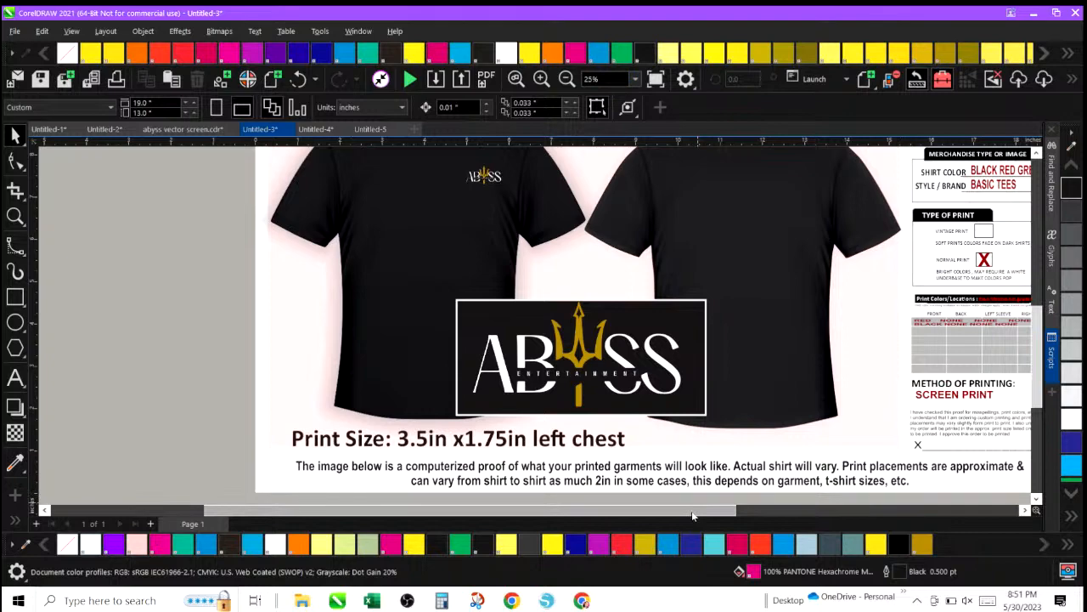
Open the form's date text for editing and change today's date to 5/30/2023.
drag(692, 516, 784, 517)
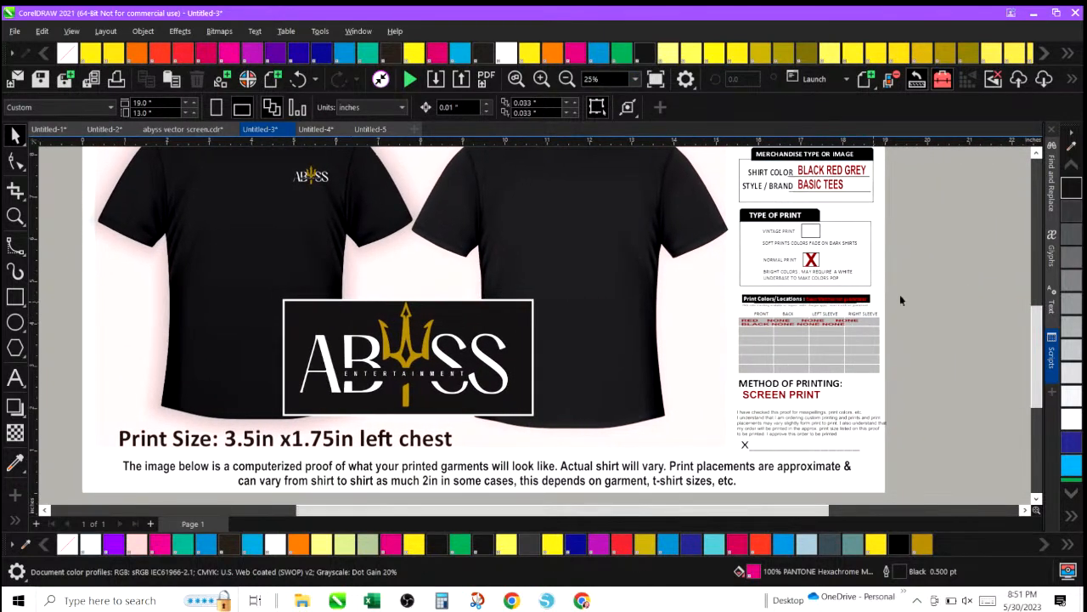
drag(1032, 345, 1037, 300)
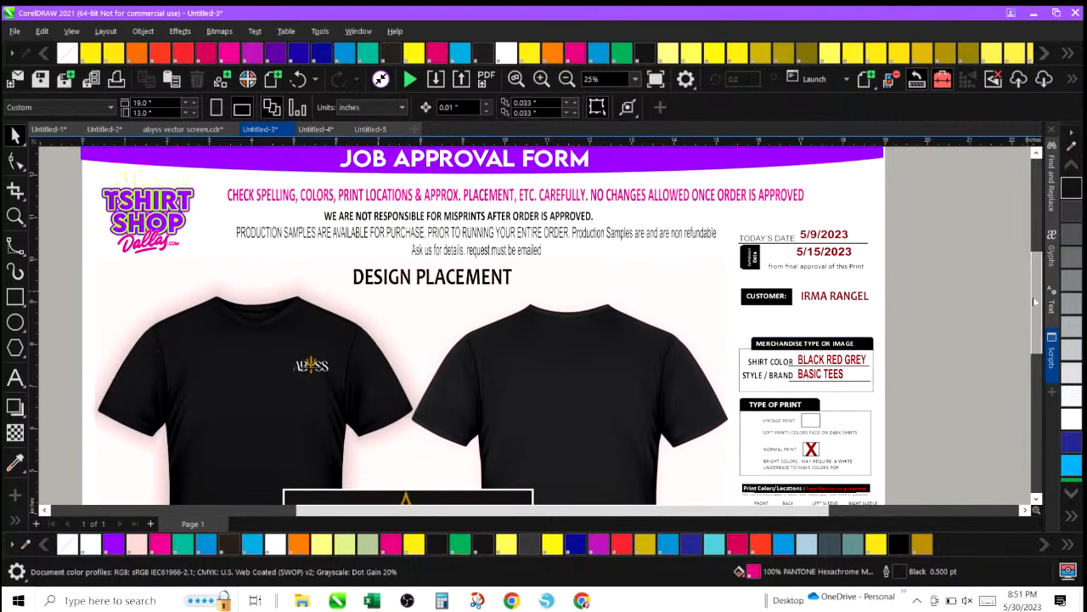
click(805, 241)
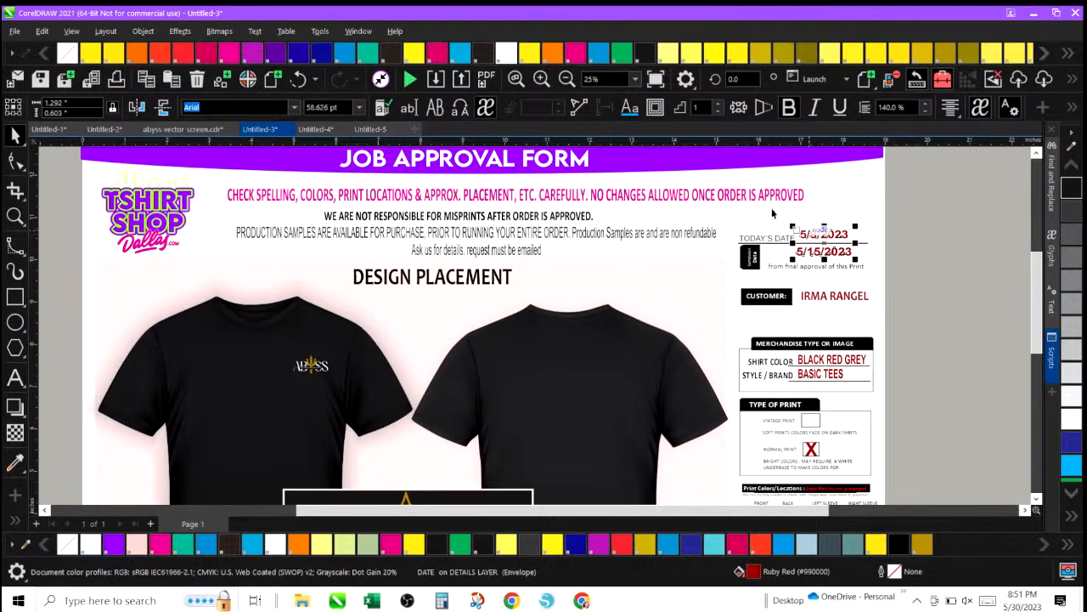
click(15, 517)
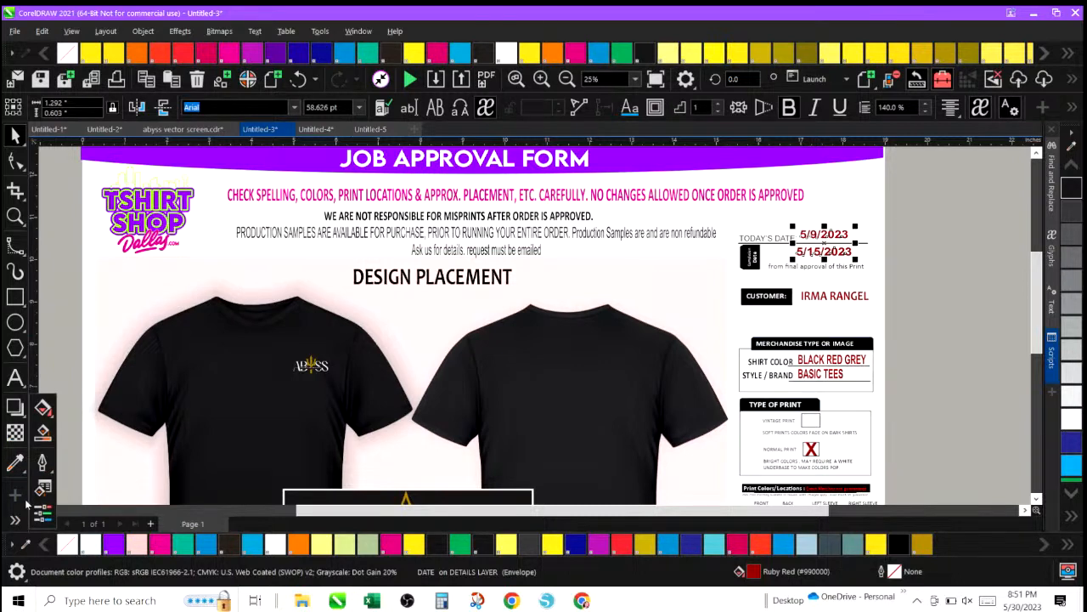
click(16, 377)
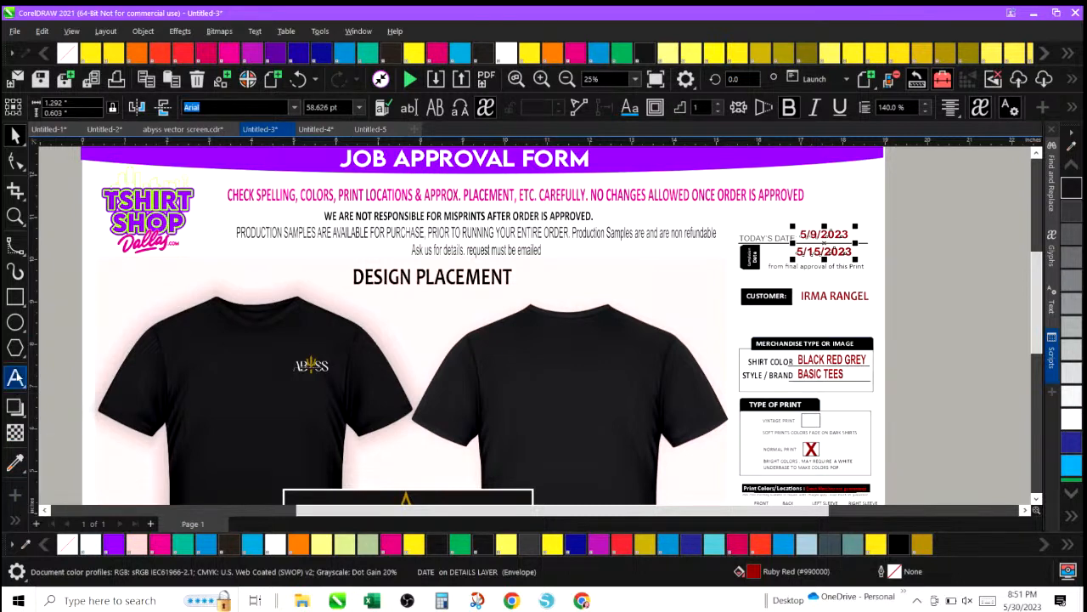
double_click(17, 377)
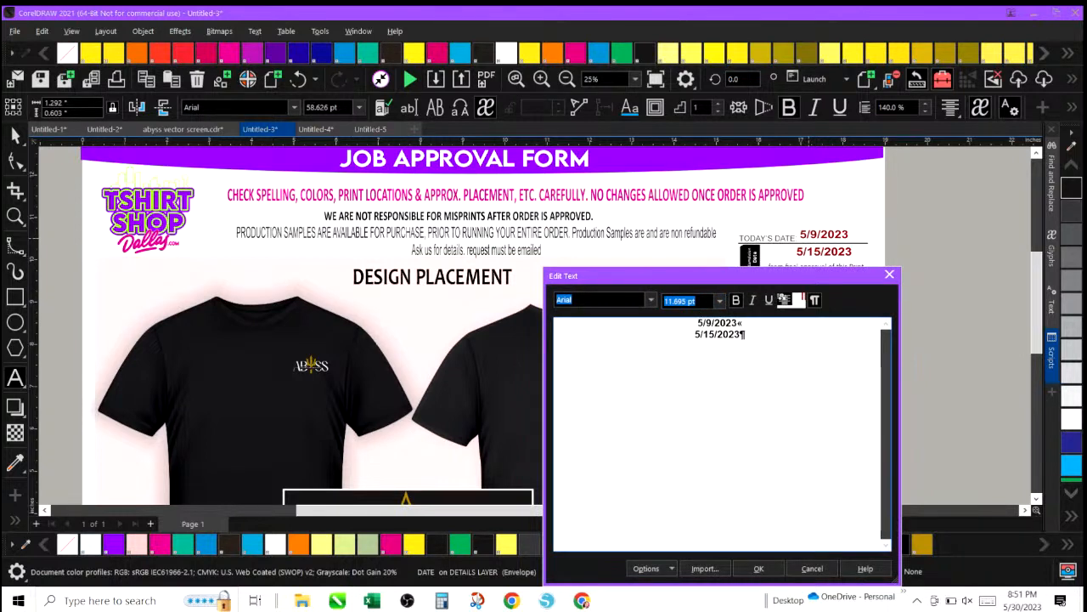
text(30)
key(Delete)
key(Delete)
text(/)
Change the second date to 5/06/2023 and close the text editor.
text(6)
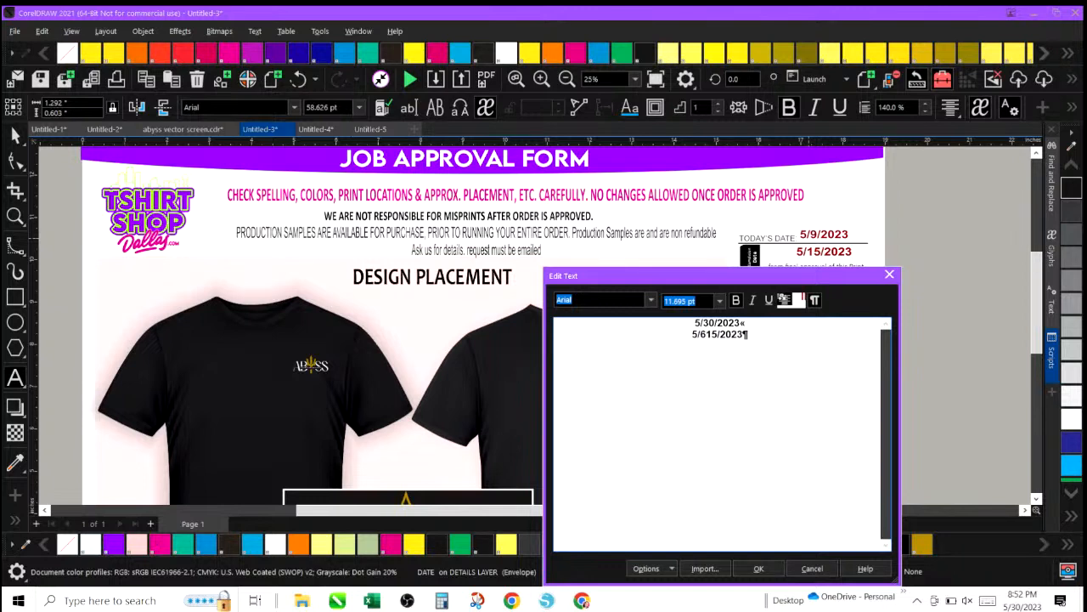
key(BackSpace)
text(06)
key(Delete)
key(Delete)
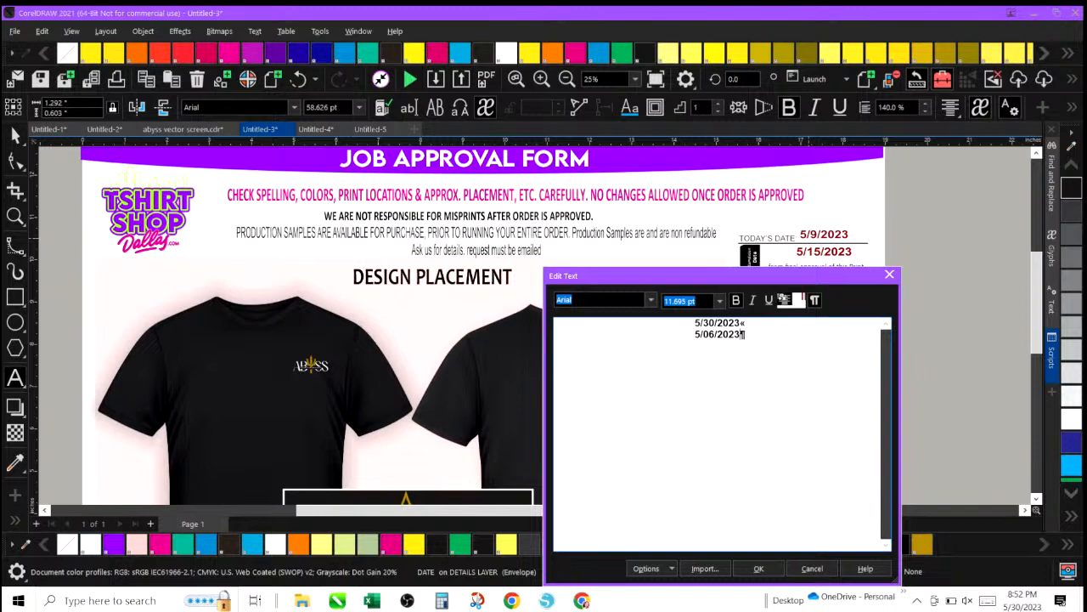
click(761, 569)
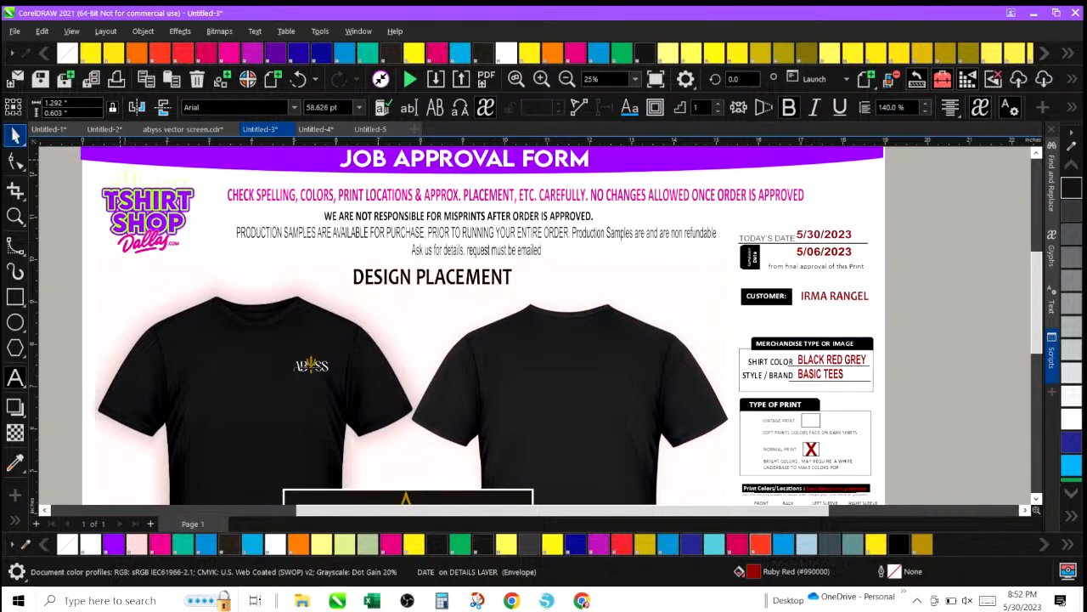
Nudge the date text block slightly down and to the right, then deselect it.
click(14, 135)
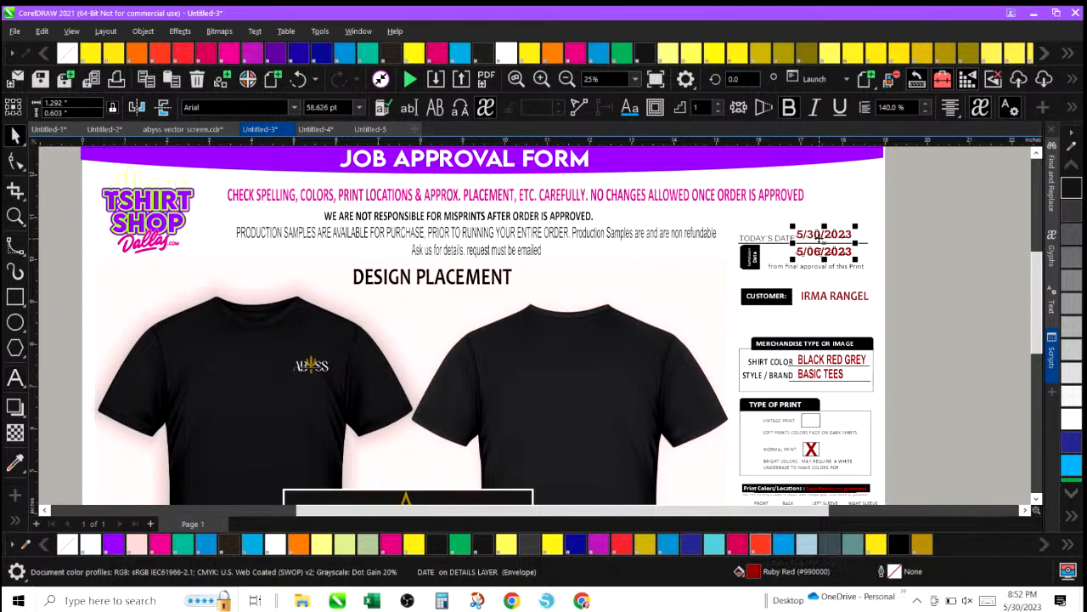
drag(820, 241, 831, 247)
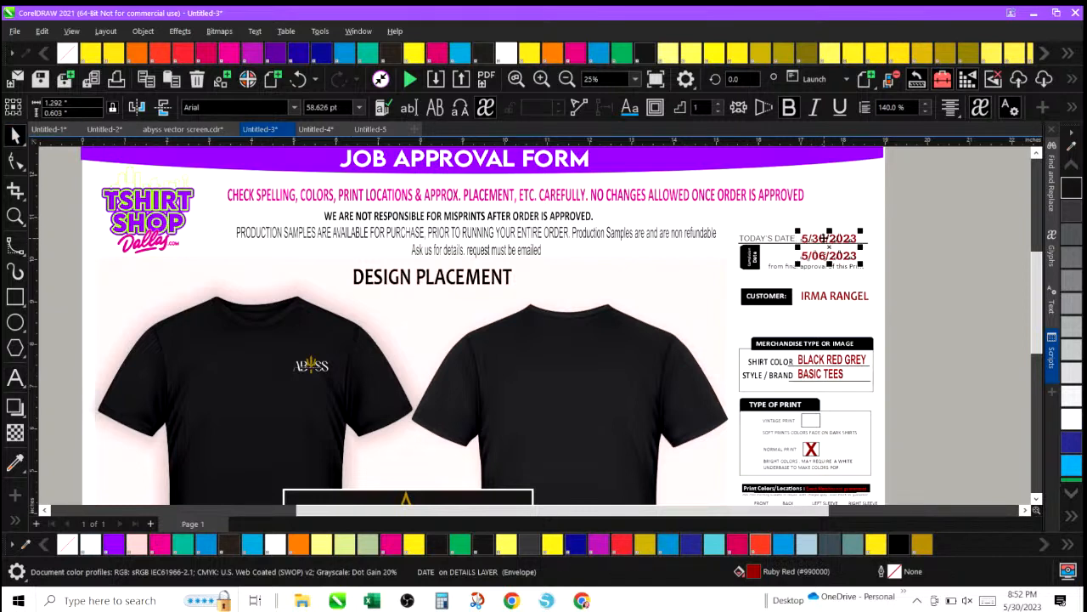
click(871, 213)
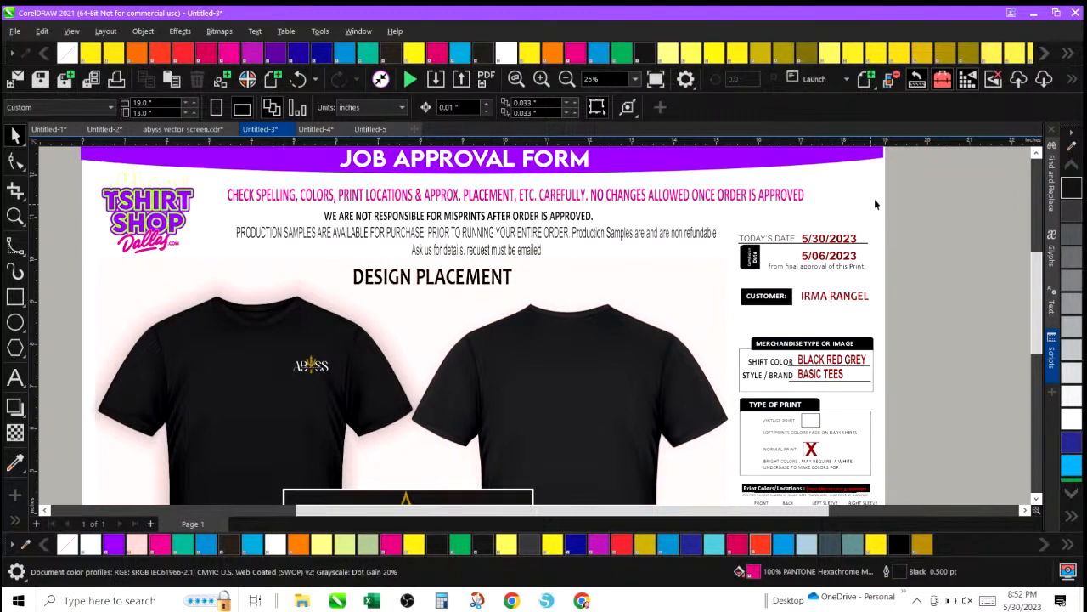
Replace the customer's name on the form with the new customer's first name.
click(807, 297)
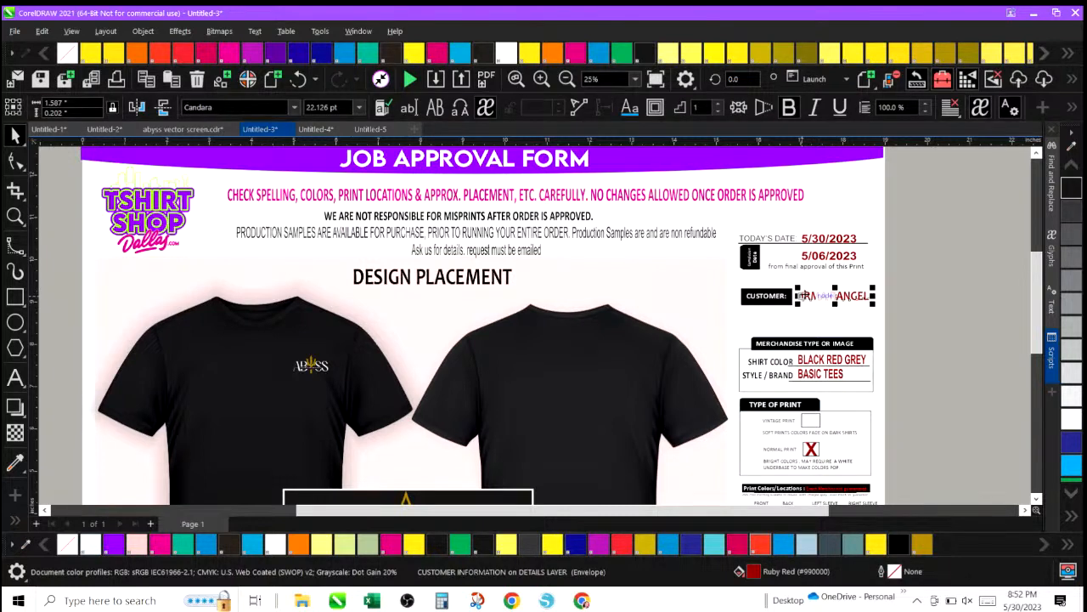
click(14, 379)
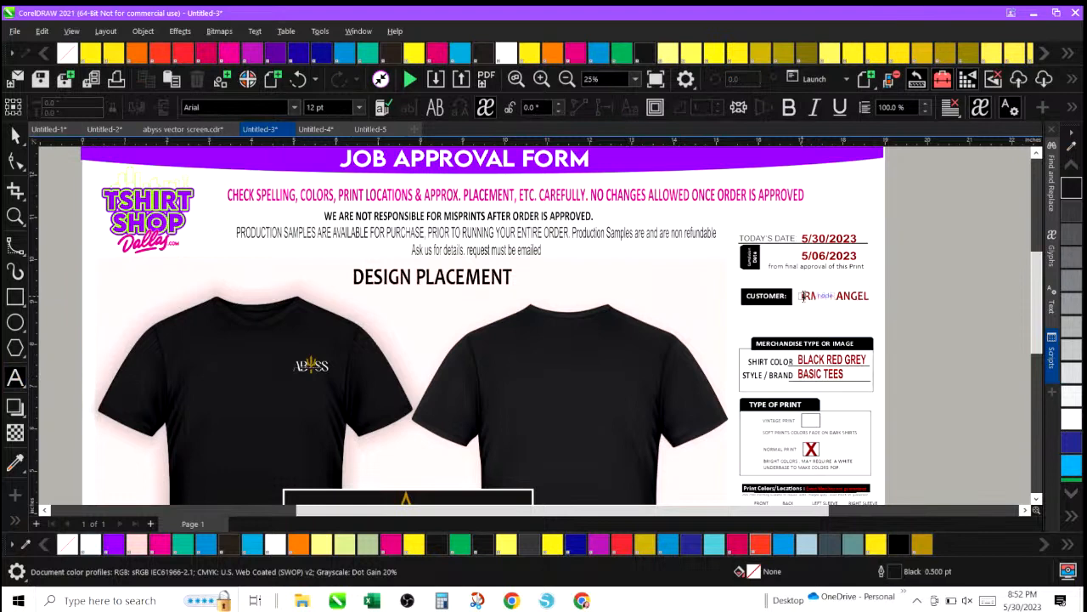
click(804, 296)
key(ctrl+shift+t)
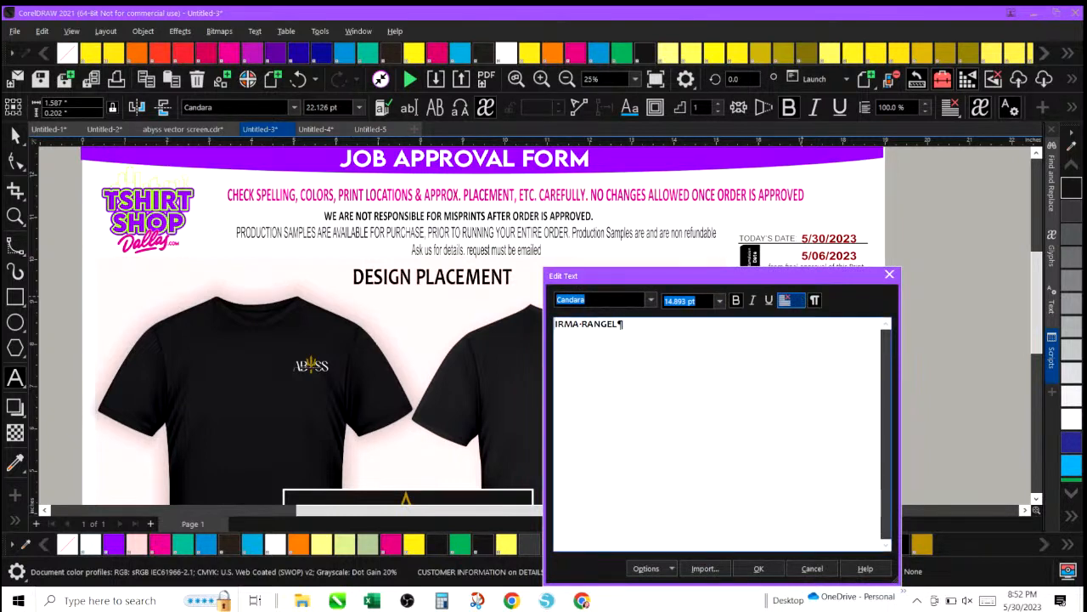
double_click(601, 324)
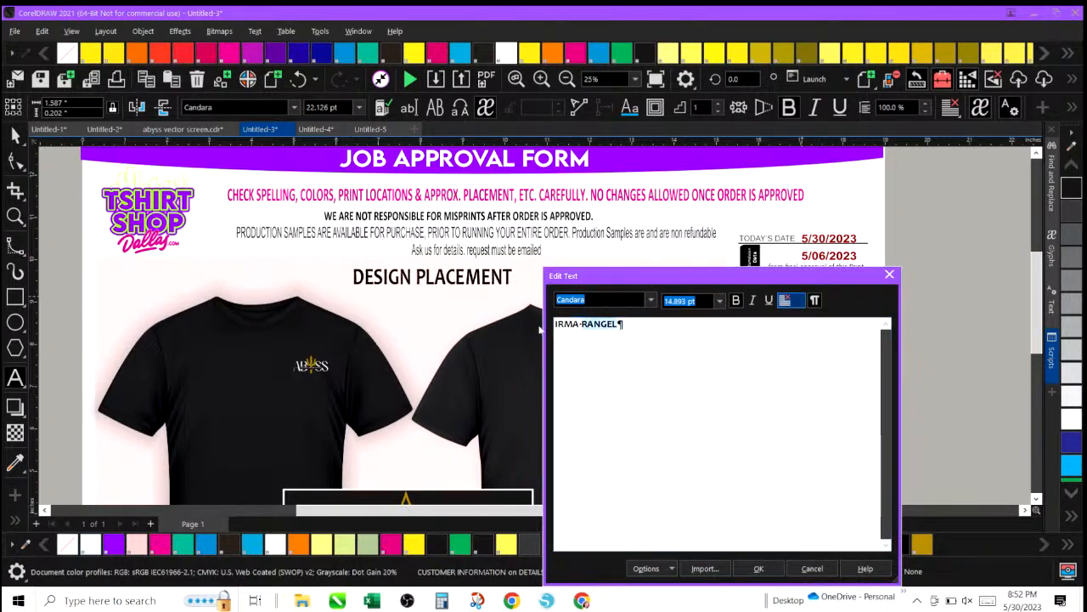
key(BackSpace)
key(BackSpace)
key(BackSpace)
key(BackSpace)
key(BackSpace)
key(BackSpace)
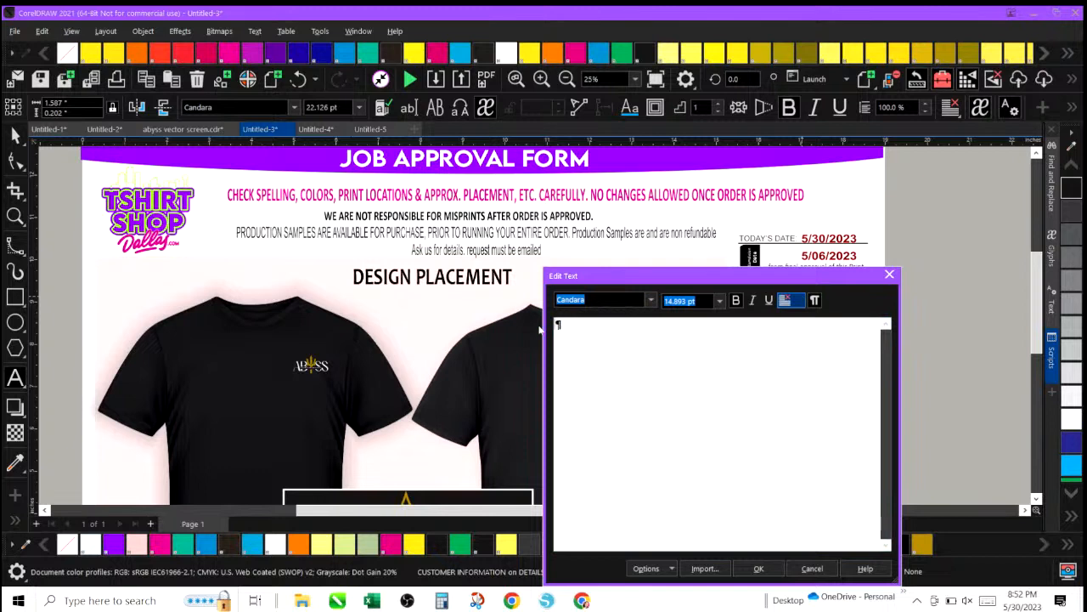
text(Joeseph)
click(763, 571)
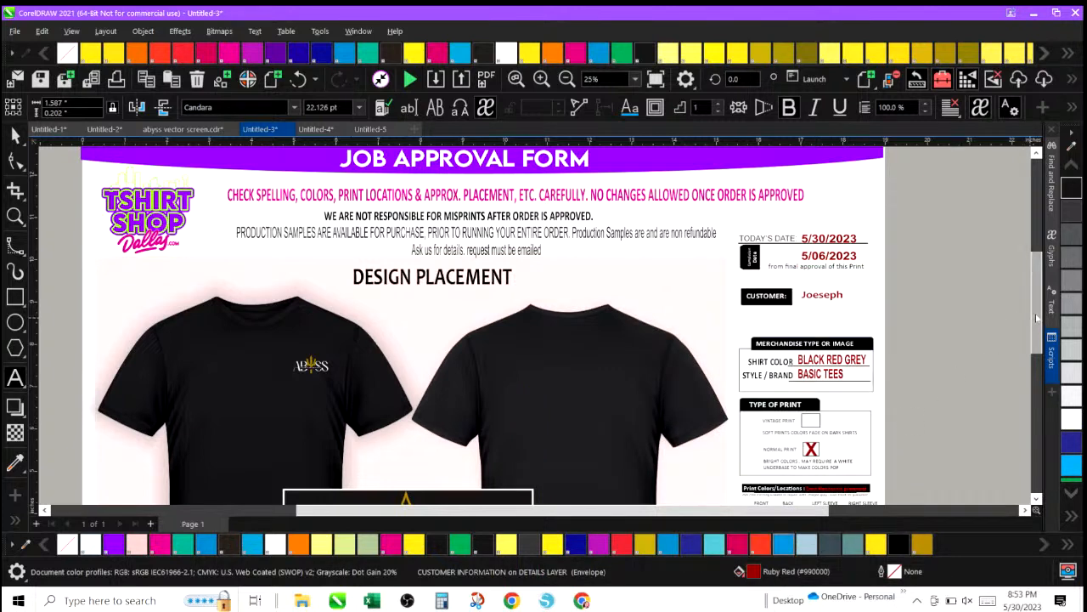
Zoom into the merchandise box and replace the shirt info with 'BLACK' and 'CUSTOMER PROVIDED' on two lines.
scroll(1035, 327, down, 2)
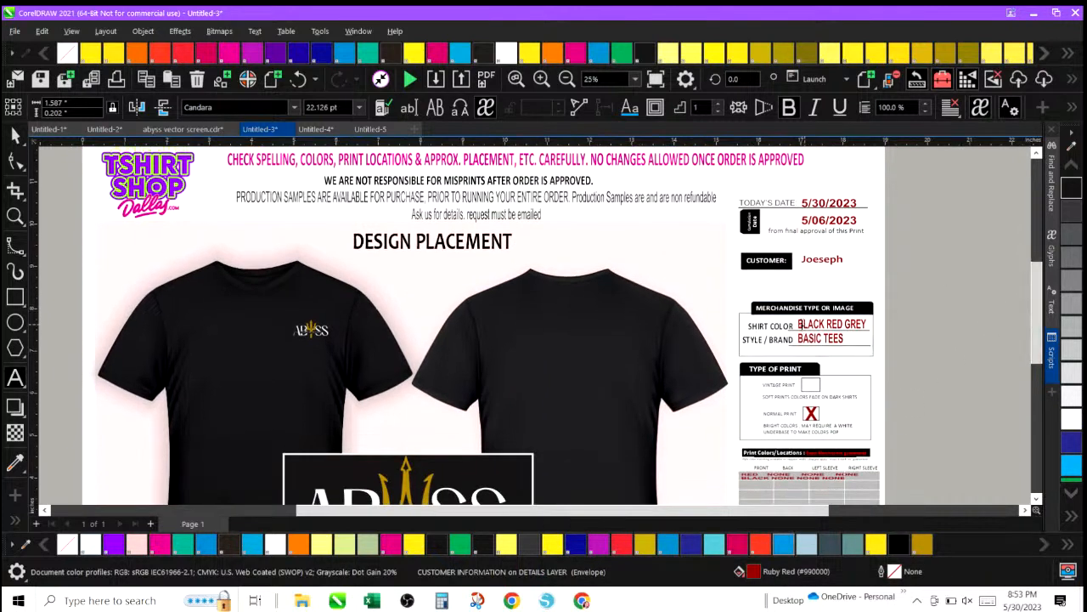
click(799, 320)
click(799, 320)
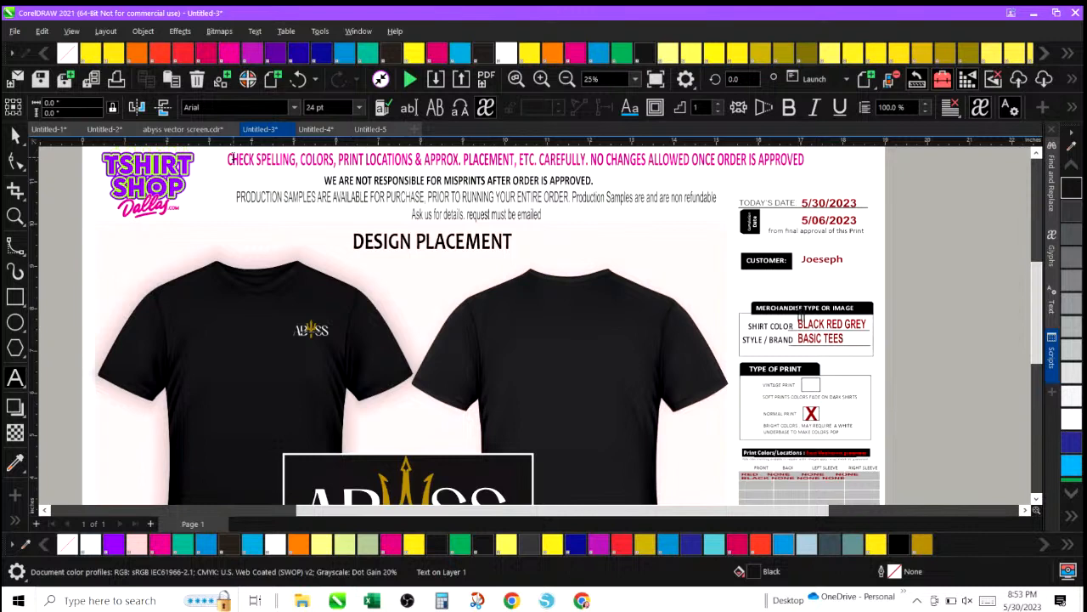
click(541, 78)
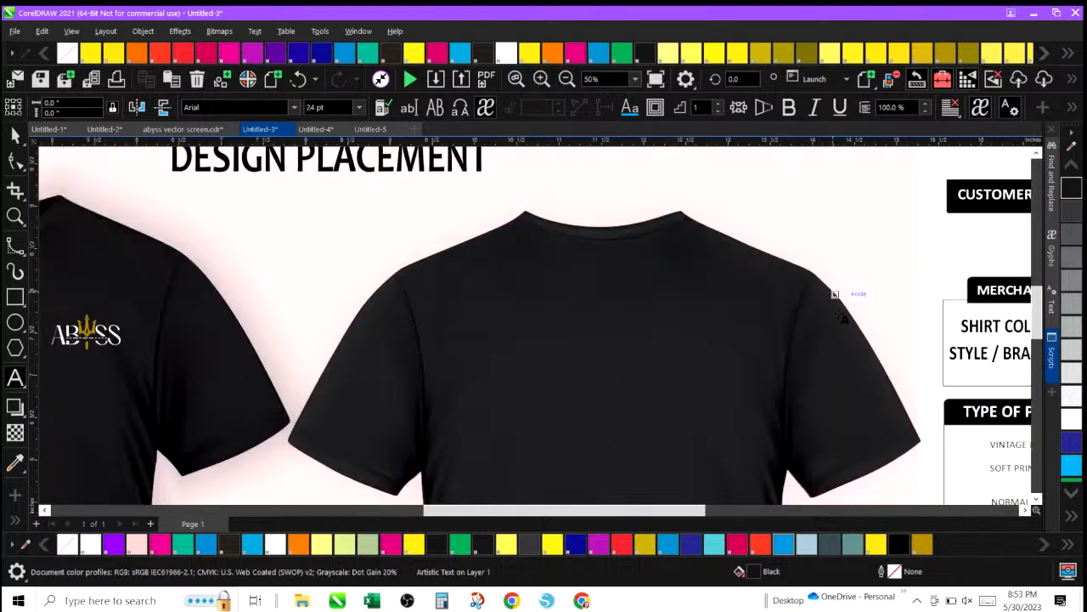
drag(709, 512, 801, 511)
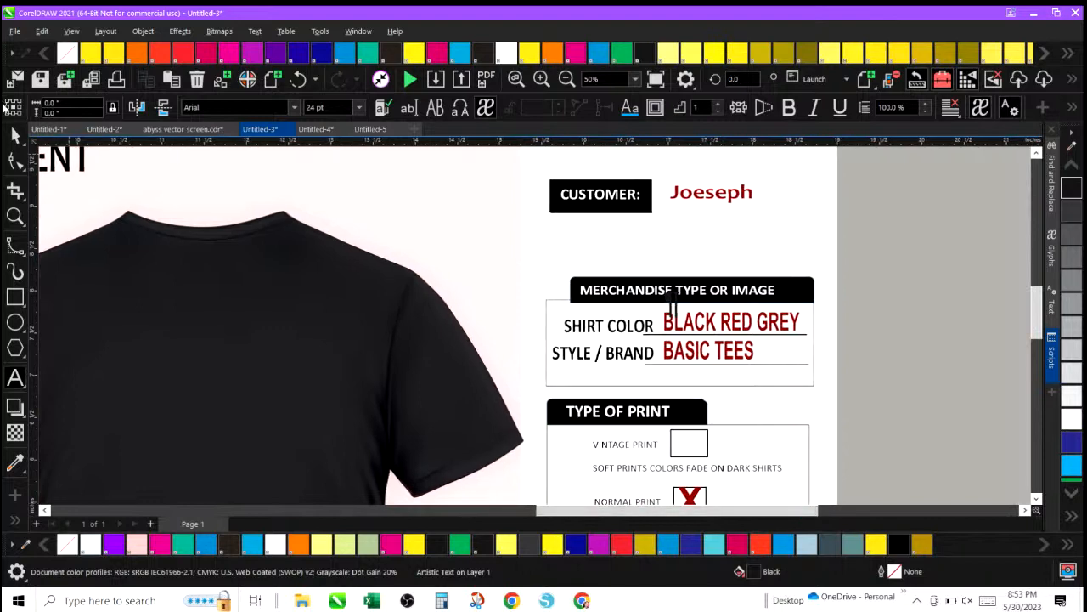
click(15, 135)
click(731, 334)
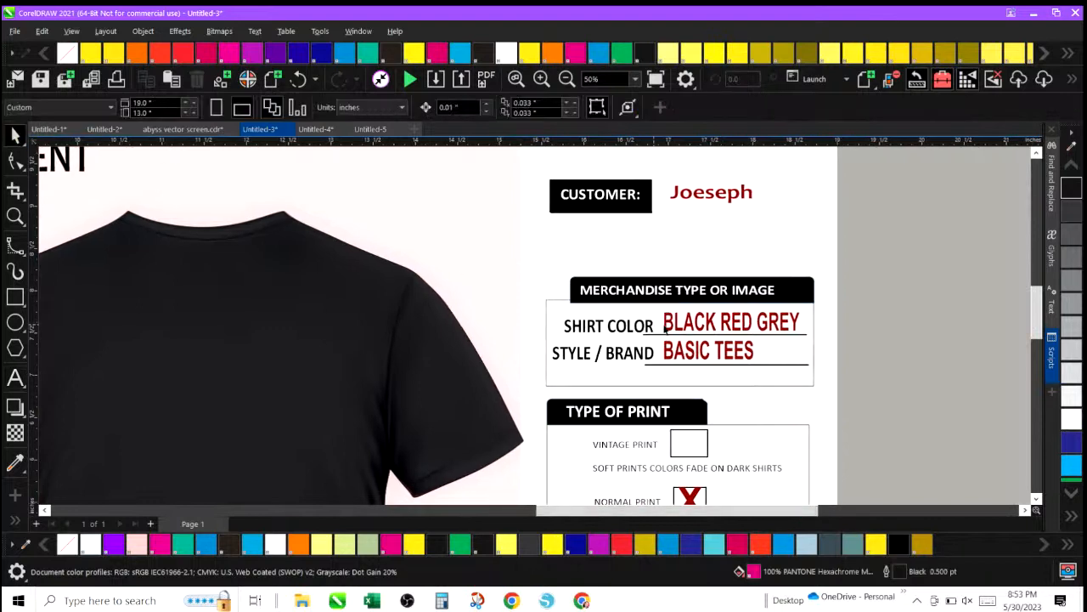
double_click(667, 324)
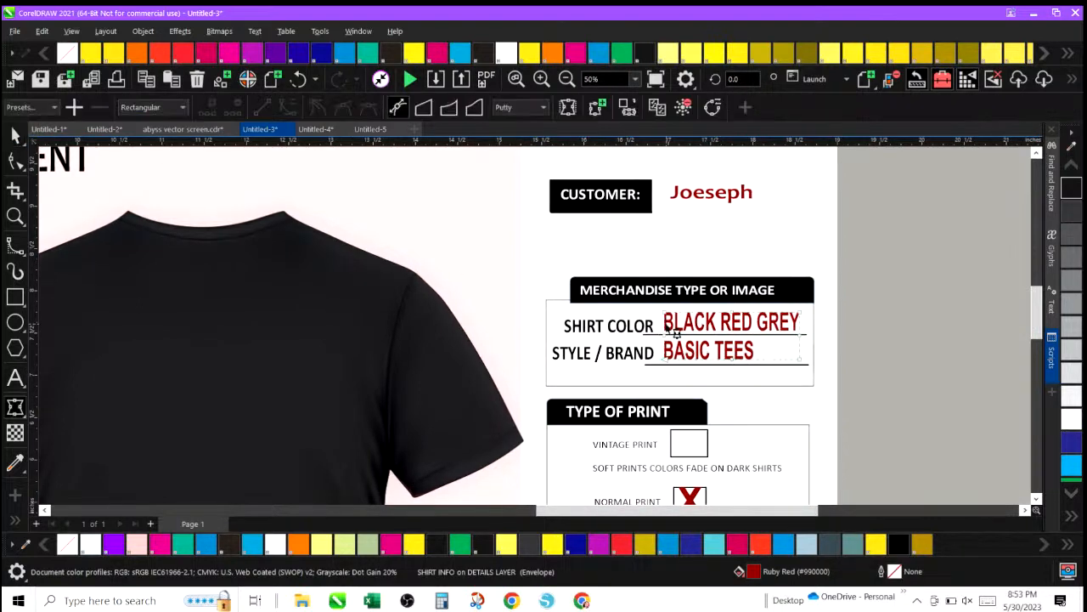
click(15, 377)
click(670, 314)
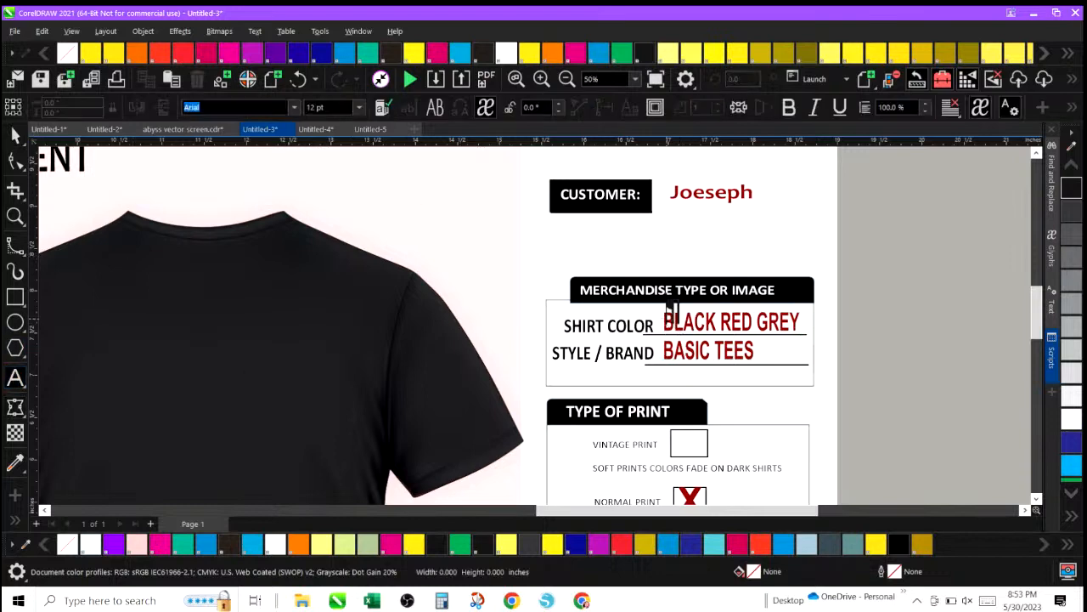
click(16, 136)
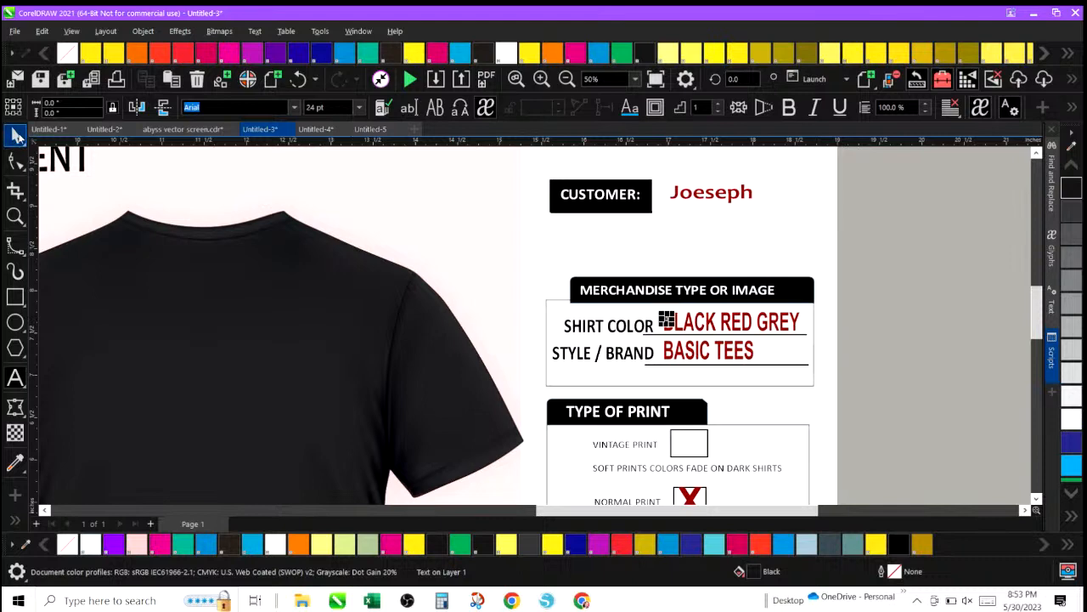
click(667, 325)
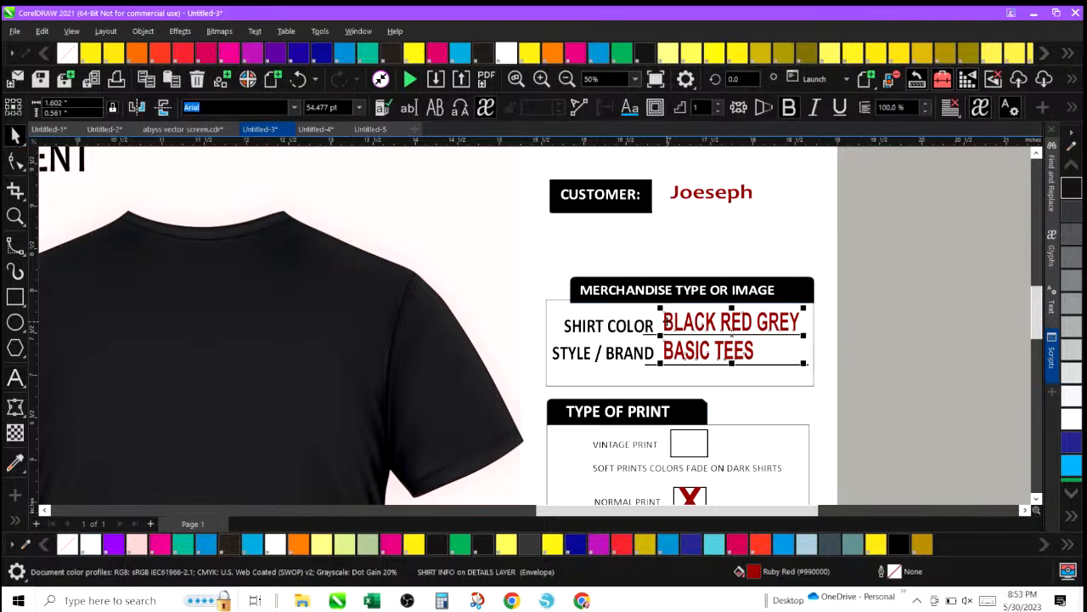
double_click(667, 325)
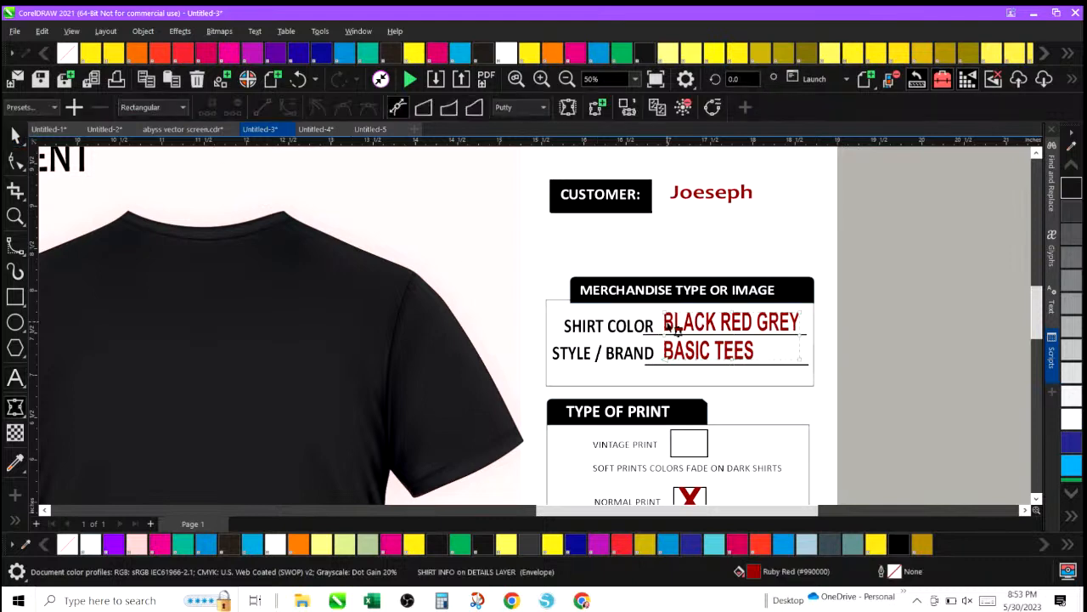
click(14, 380)
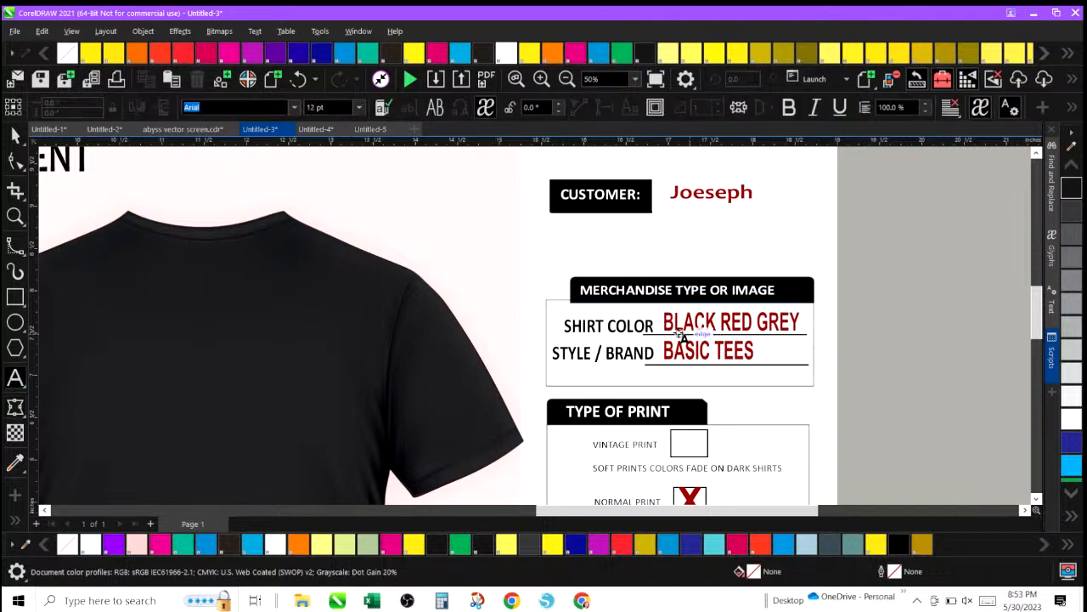
click(666, 322)
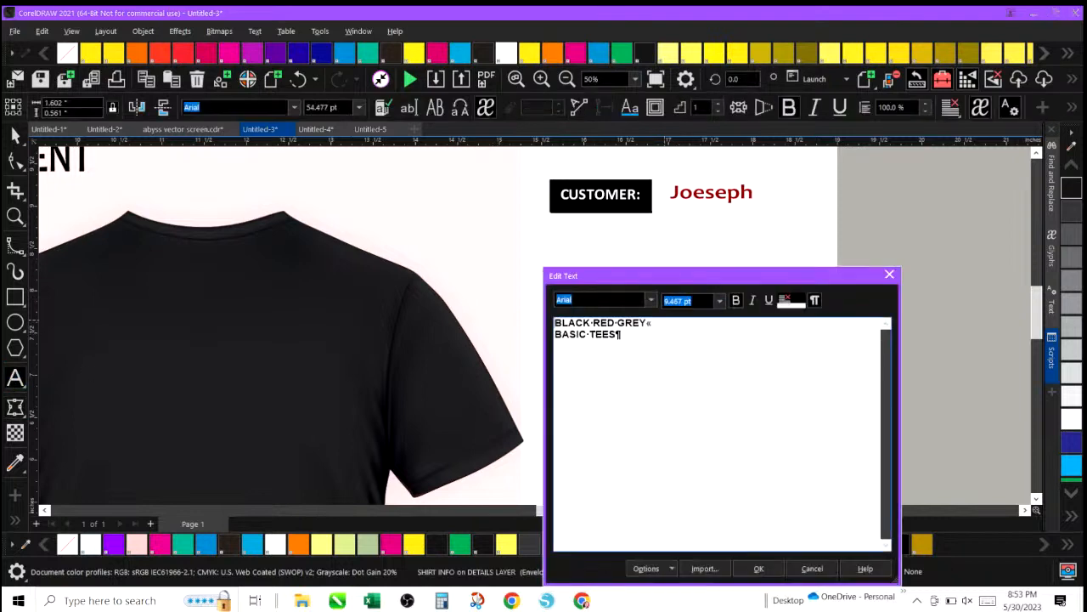
key(ctrl+a)
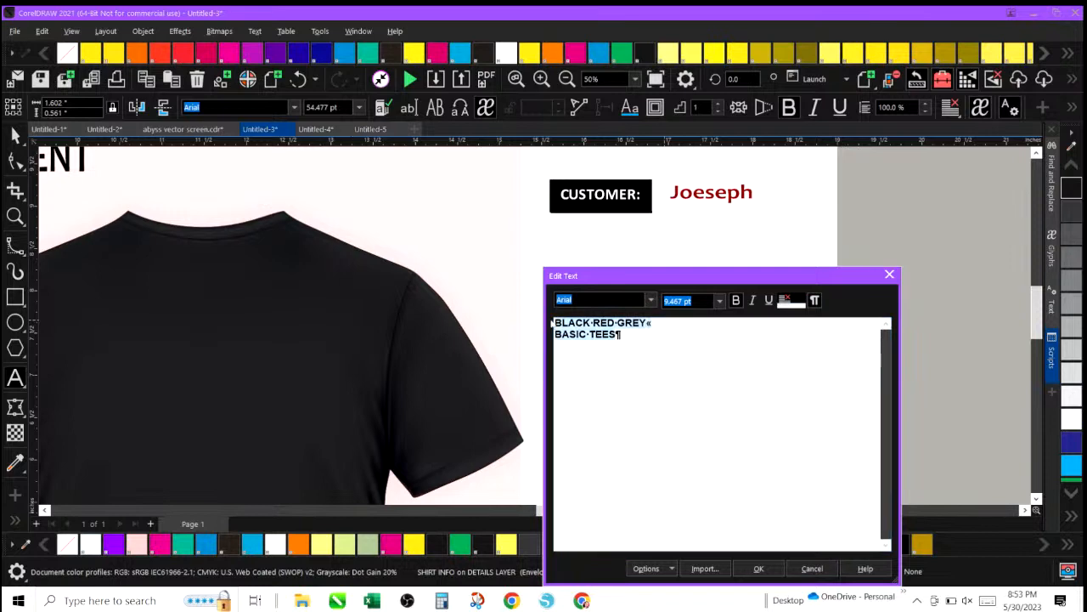
text(ba)
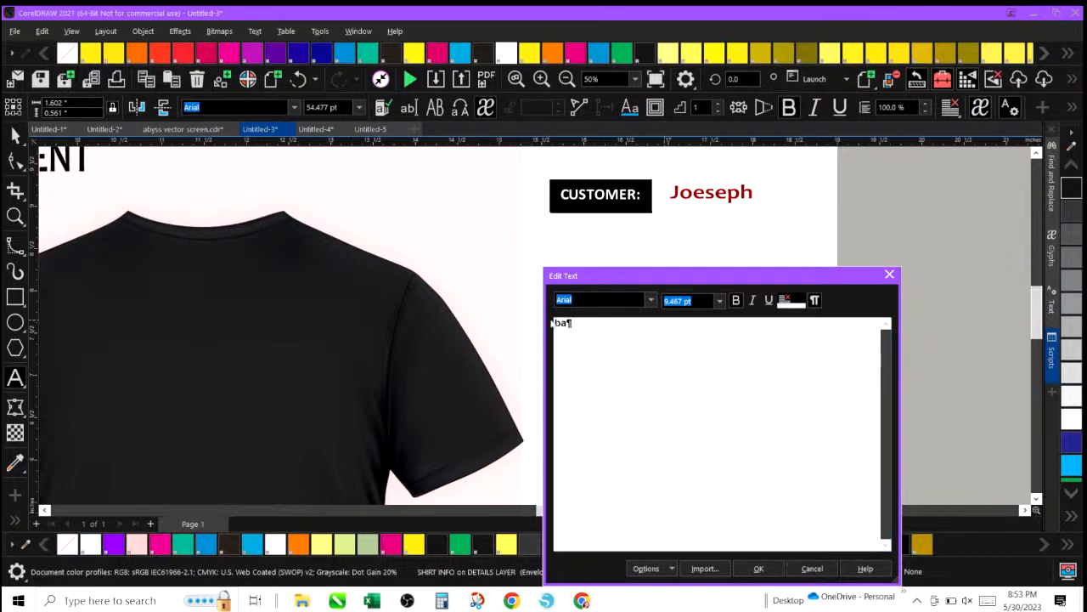
key(BackSpace)
key(BackSpace)
text(BLACK)
key(shift+Return)
text(CUSTOMER)
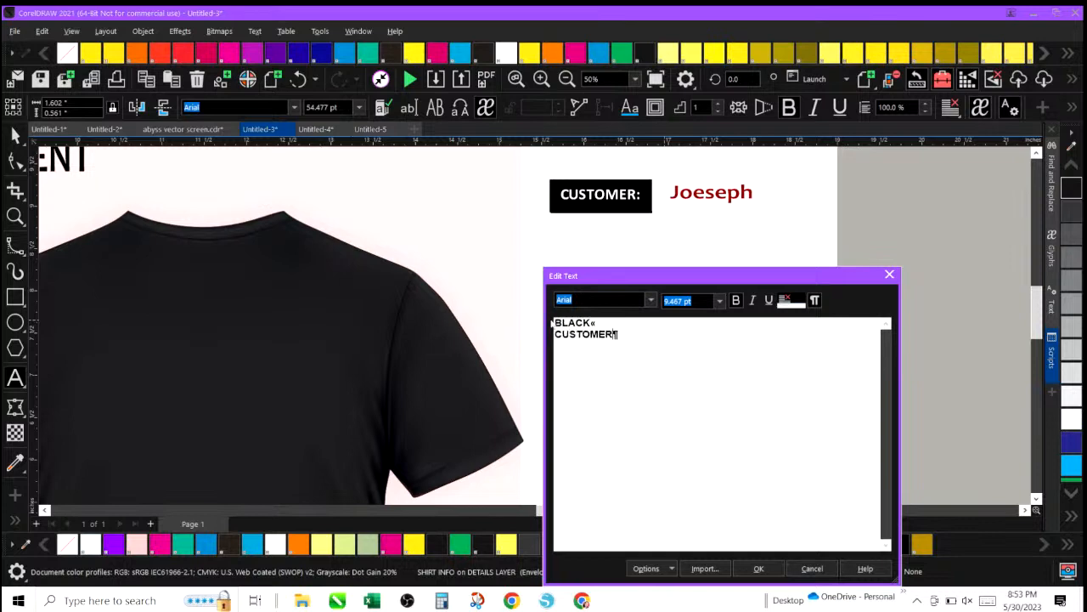
text(:PROVIDED)
click(759, 569)
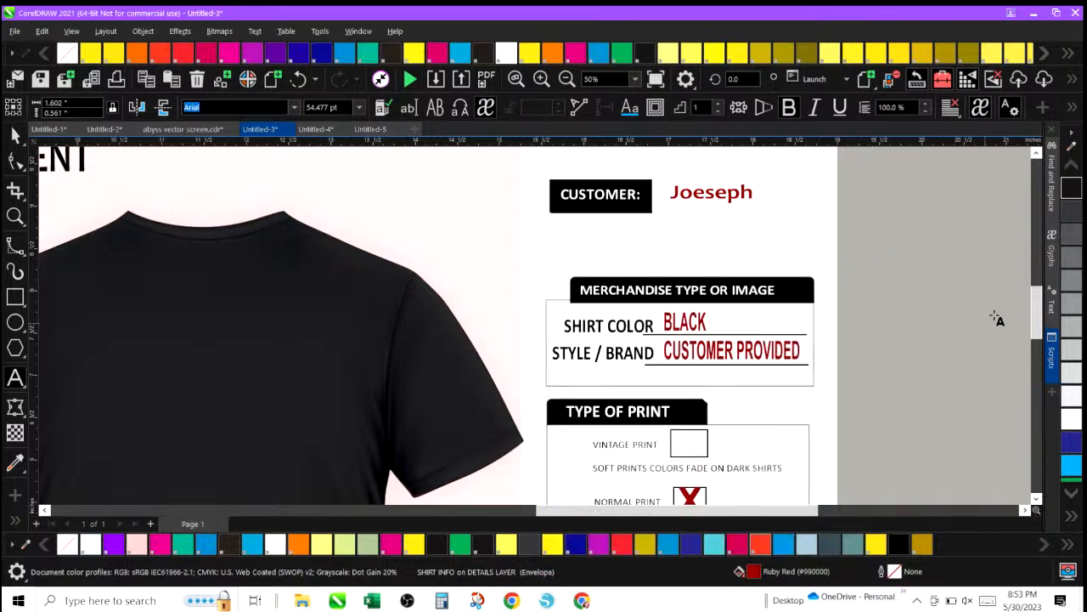
Replace the ink colours text in the print colours table with 'WHITE' and 'OLD GOLD' on two lines.
drag(1035, 308, 1035, 323)
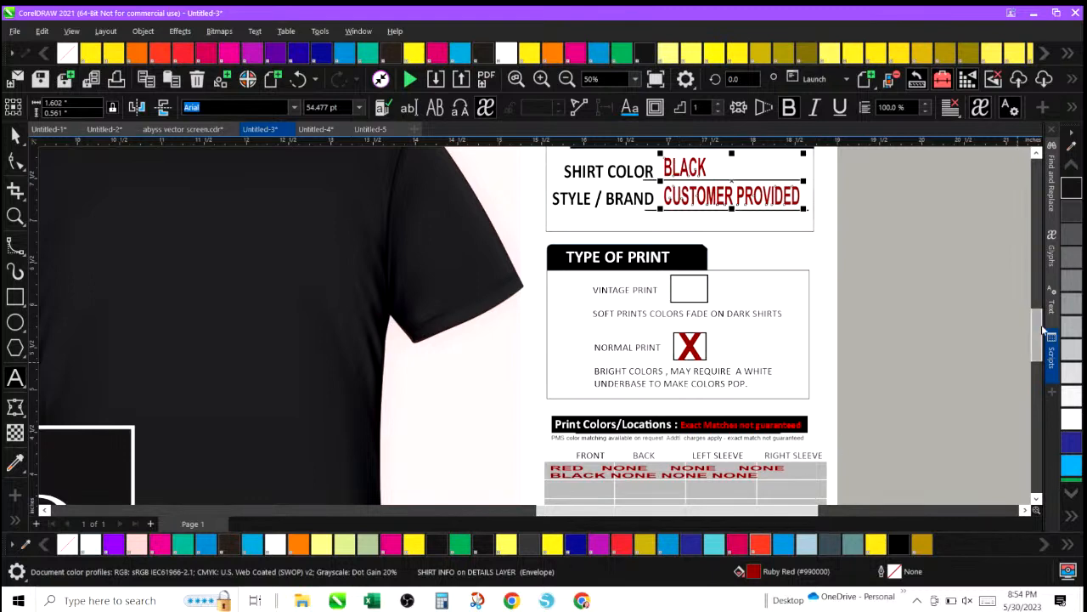
drag(1036, 331, 1034, 344)
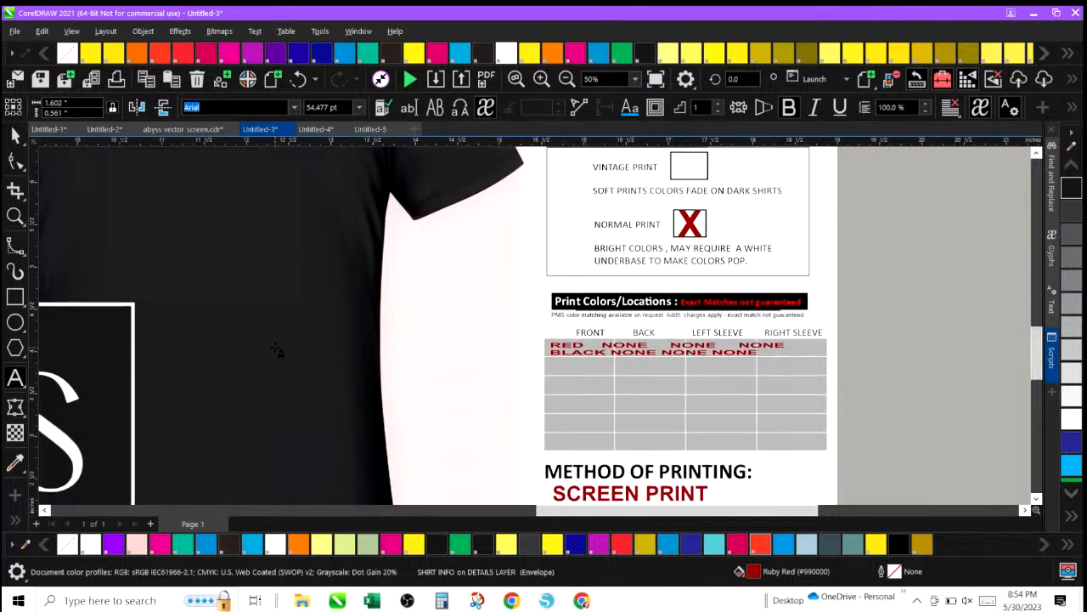
drag(553, 512, 507, 512)
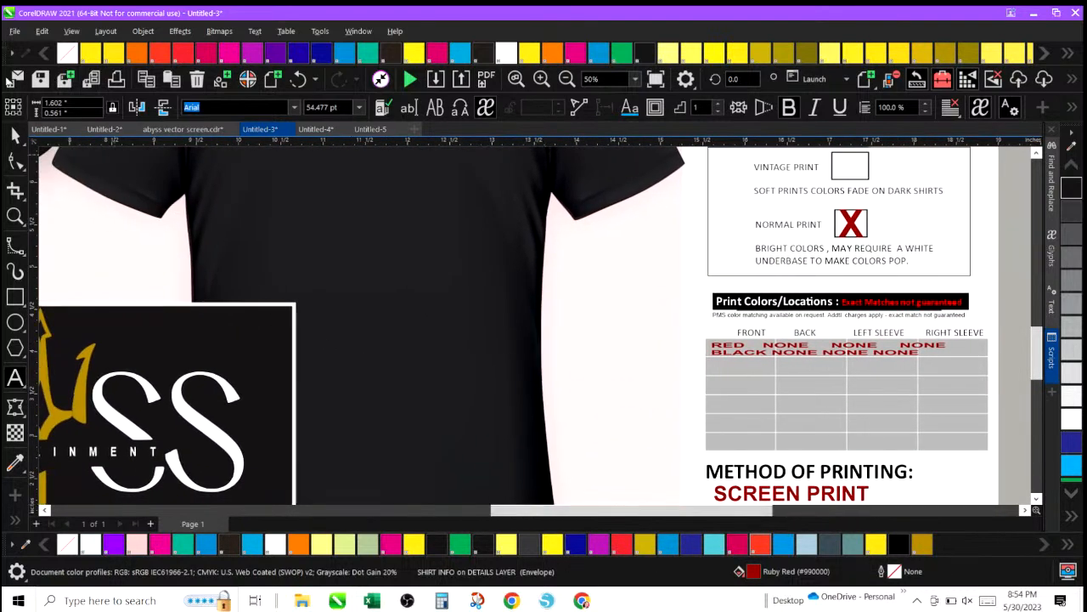
click(14, 136)
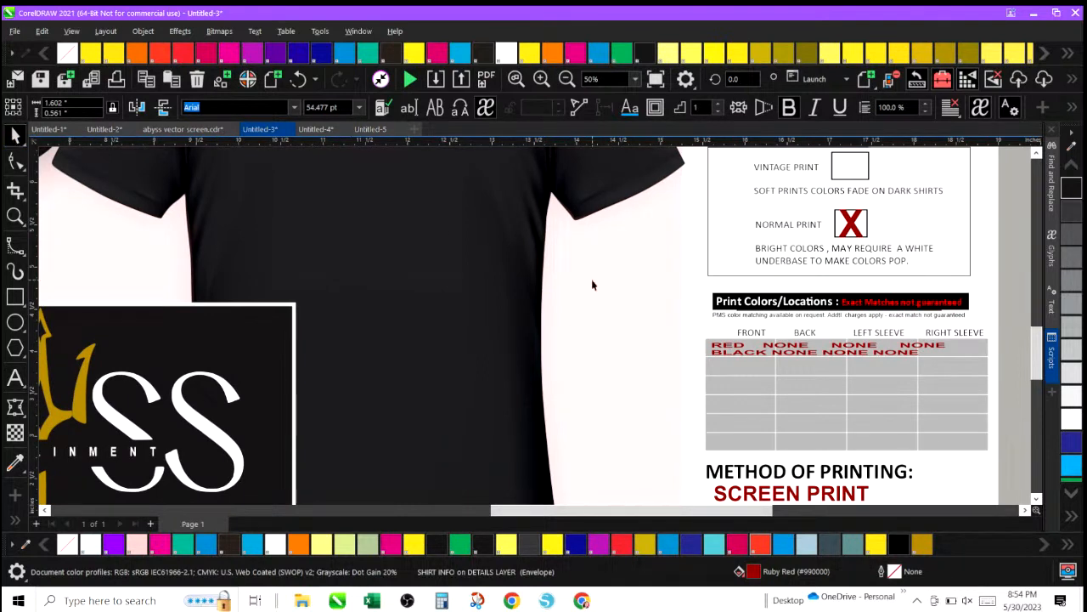
click(719, 347)
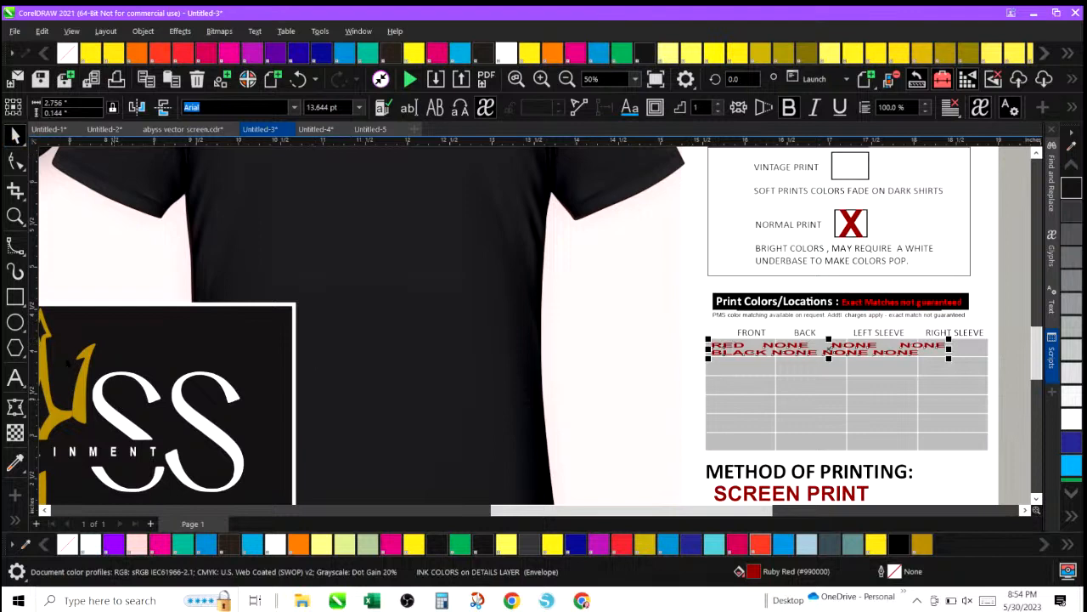
click(14, 377)
click(711, 360)
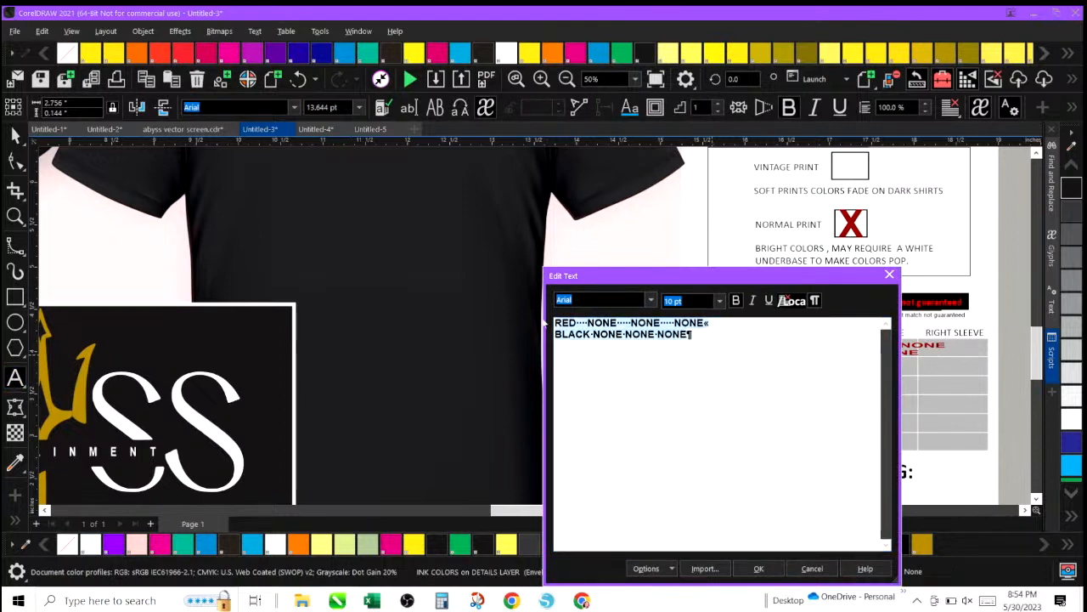
text(WHITE)
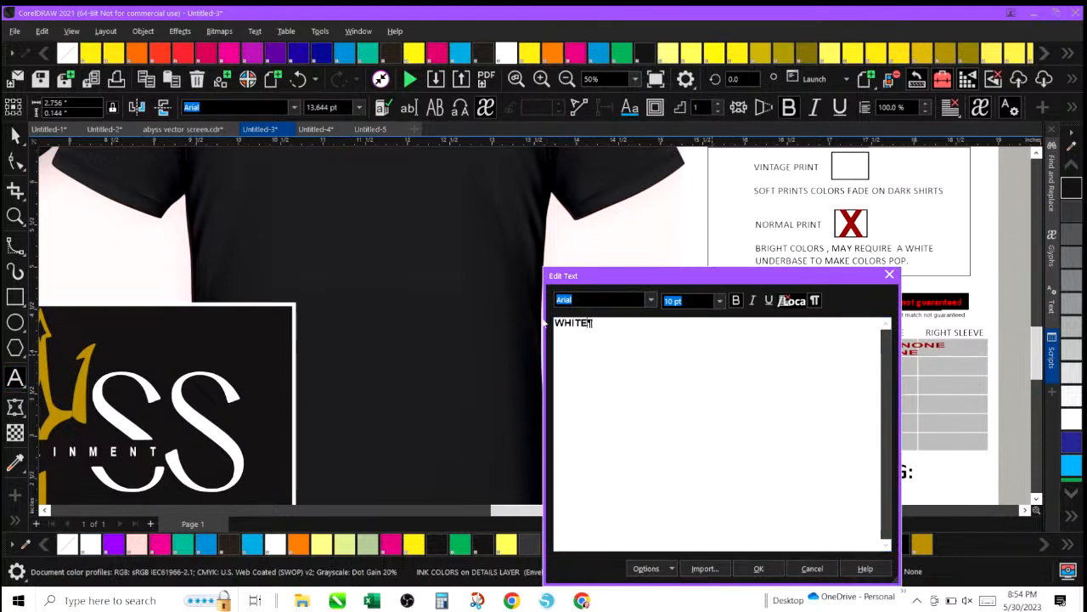
key(Return)
text(GOLD)
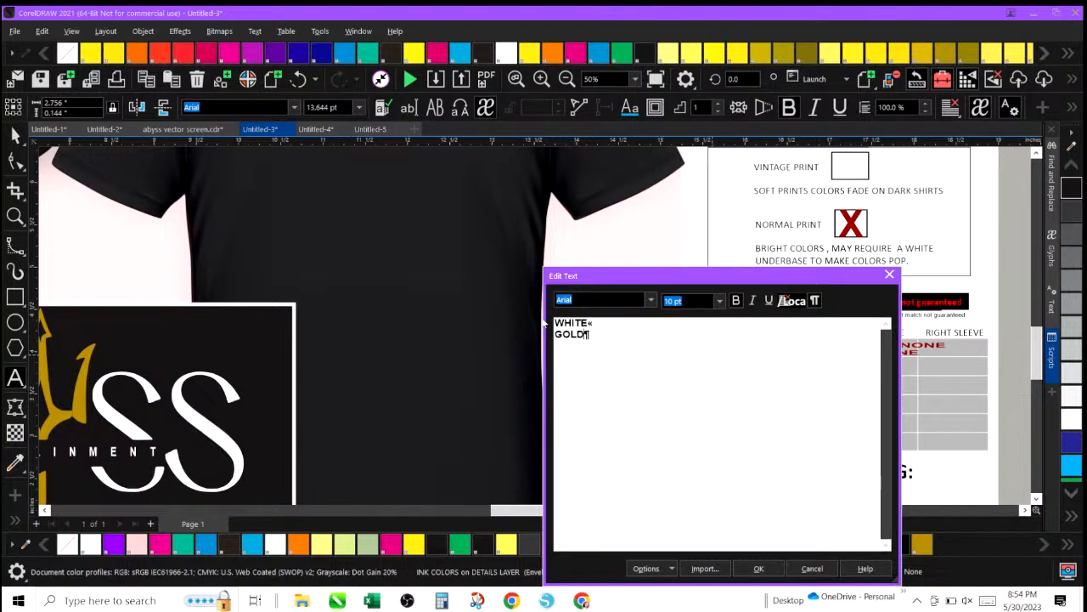
key(BackSpace)
key(BackSpace)
key(BackSpace)
key(BackSpace)
text(OLD GOLD)
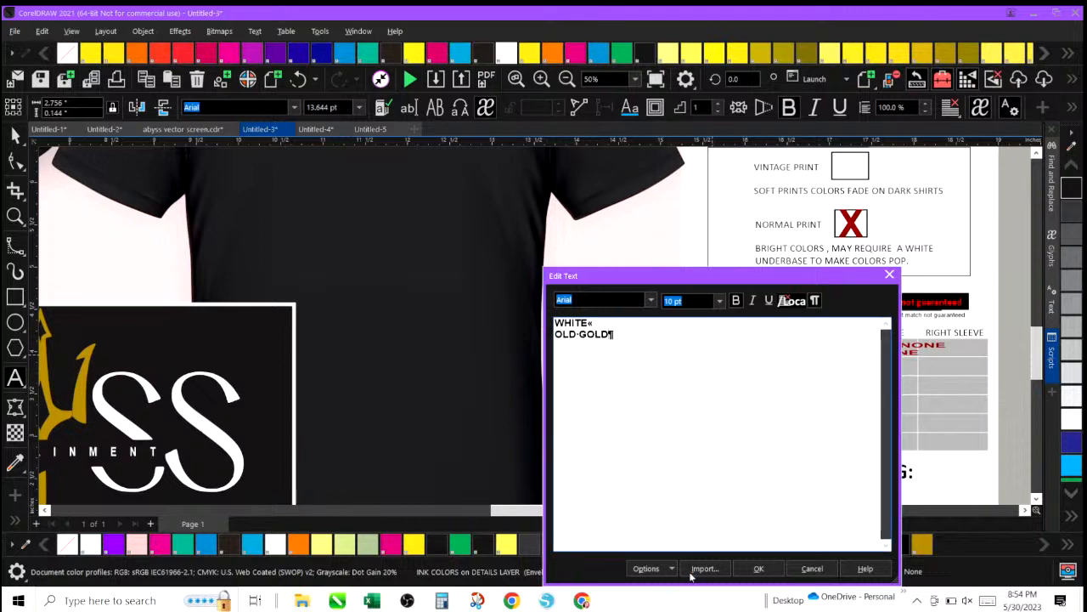
click(756, 571)
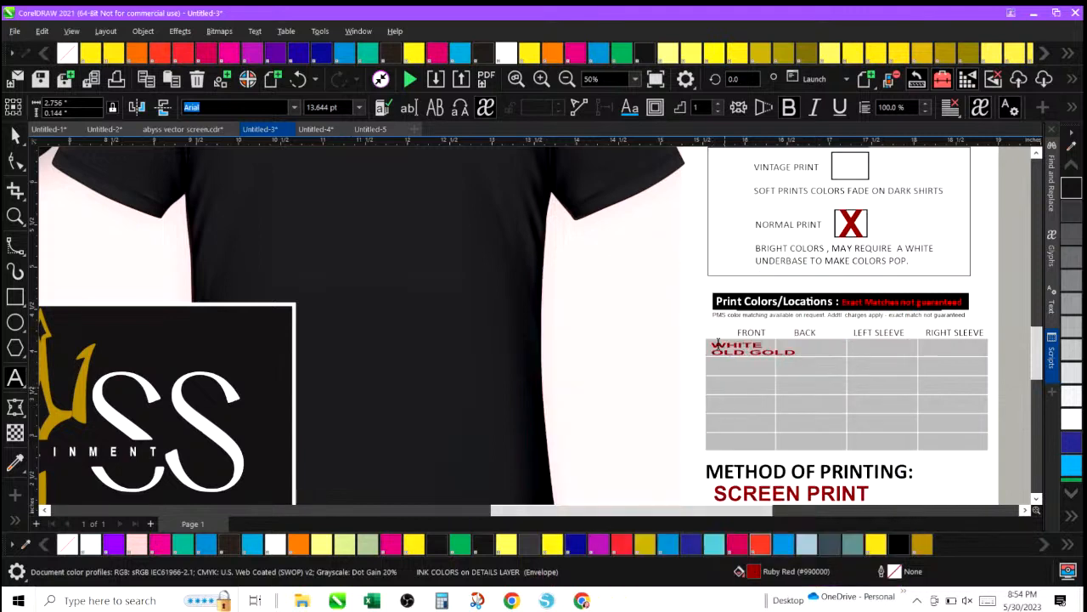
Enlarge the ink colours text so it fills the front column of the table.
click(13, 134)
click(744, 348)
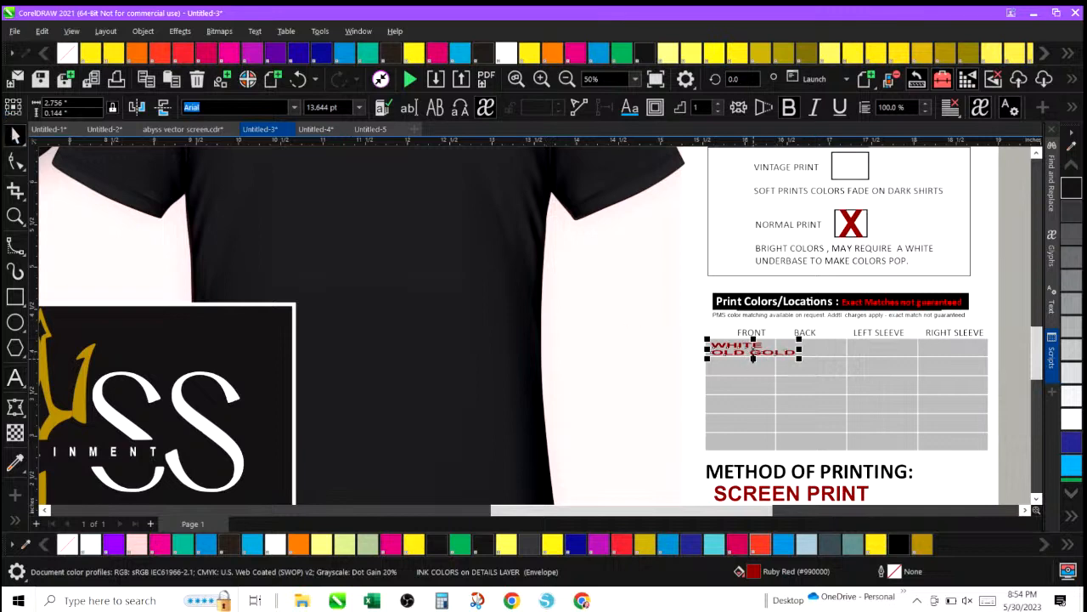
mouse_move(753, 358)
mouse_down()
mouse_move(751, 376)
mouse_move(797, 357)
mouse_move(774, 357)
mouse_up()
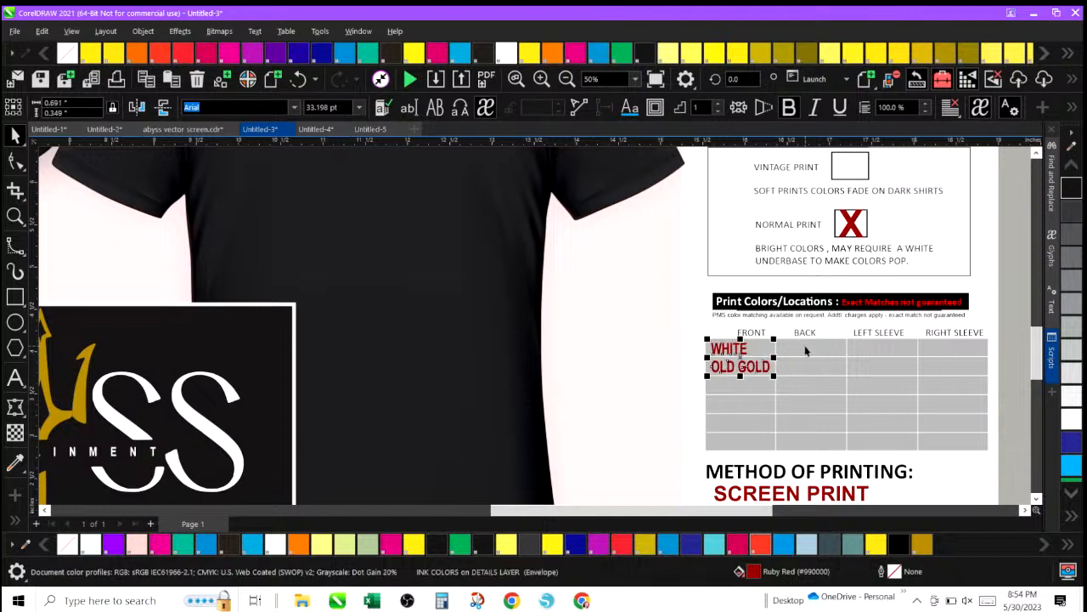
click(803, 345)
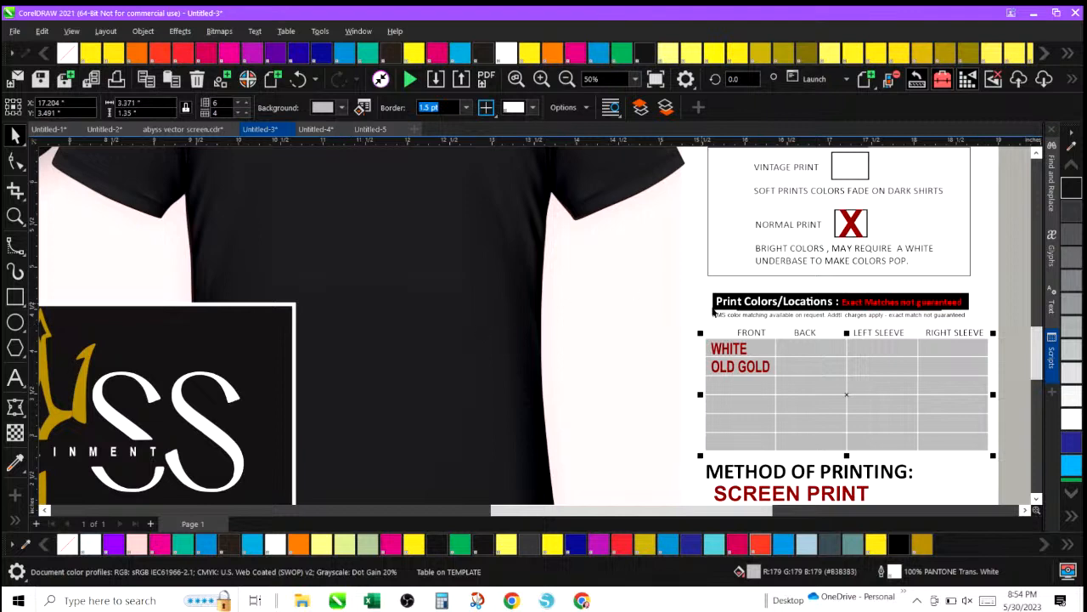
click(712, 343)
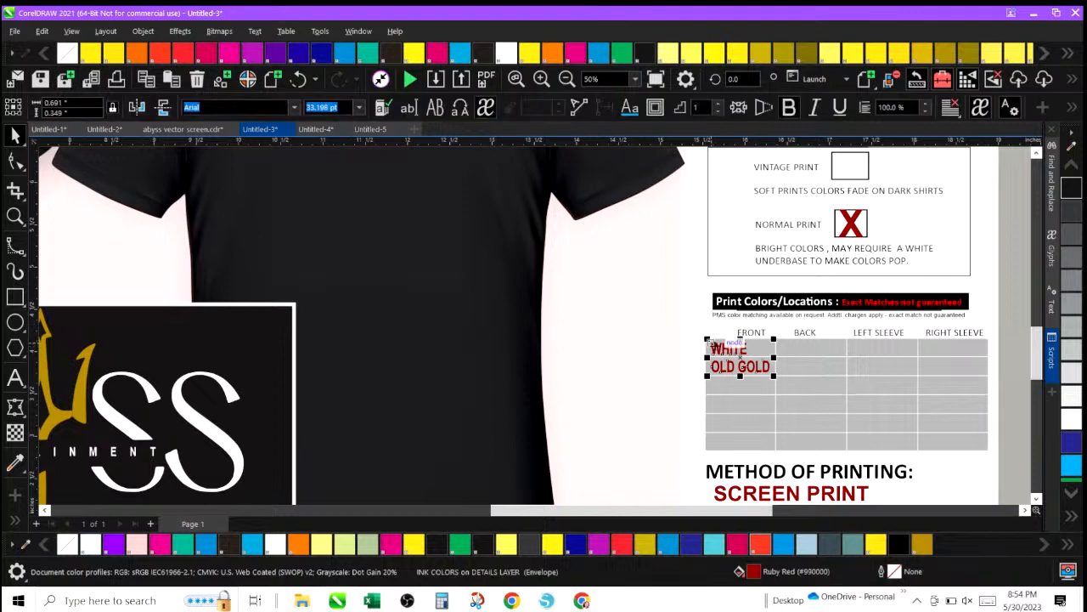
Zoom out to the whole proof and start publishing the document to PDF.
click(568, 81)
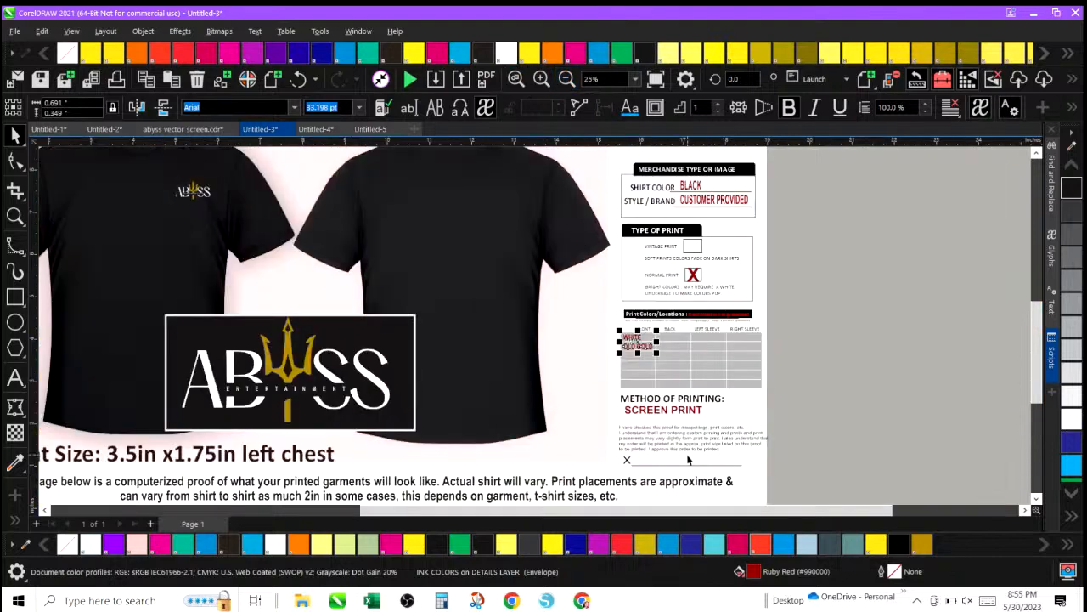
drag(676, 516, 627, 516)
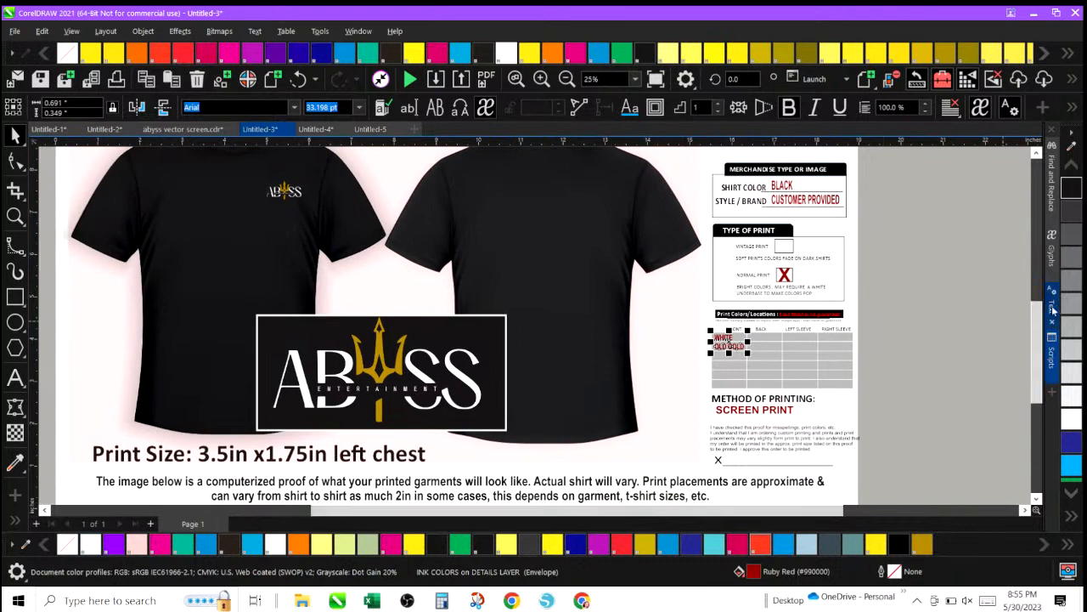
scroll(1030, 343, down, 3)
scroll(1030, 343, up, 2)
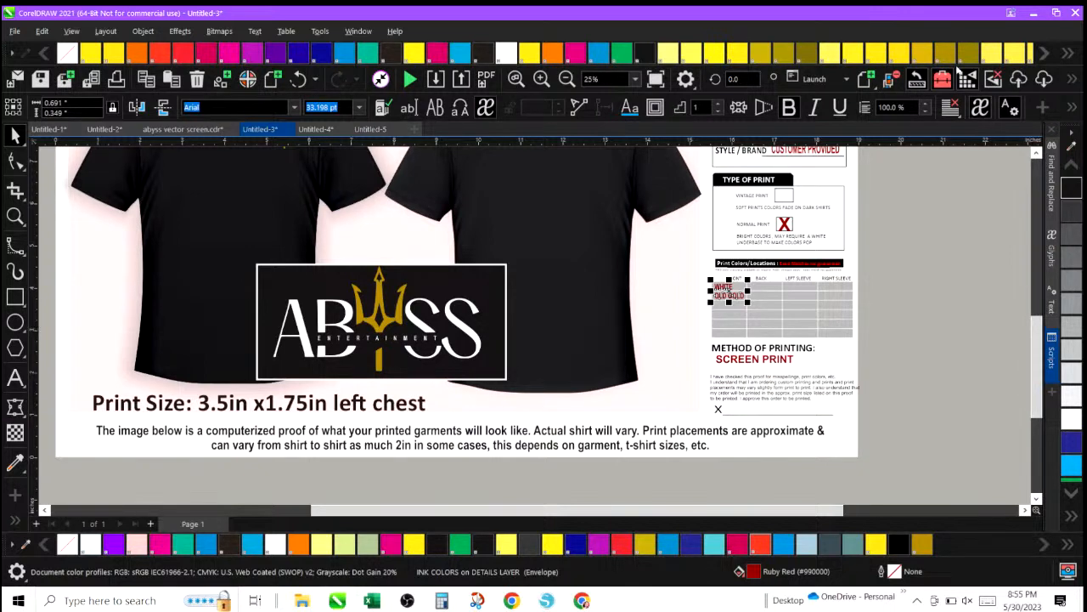
click(485, 80)
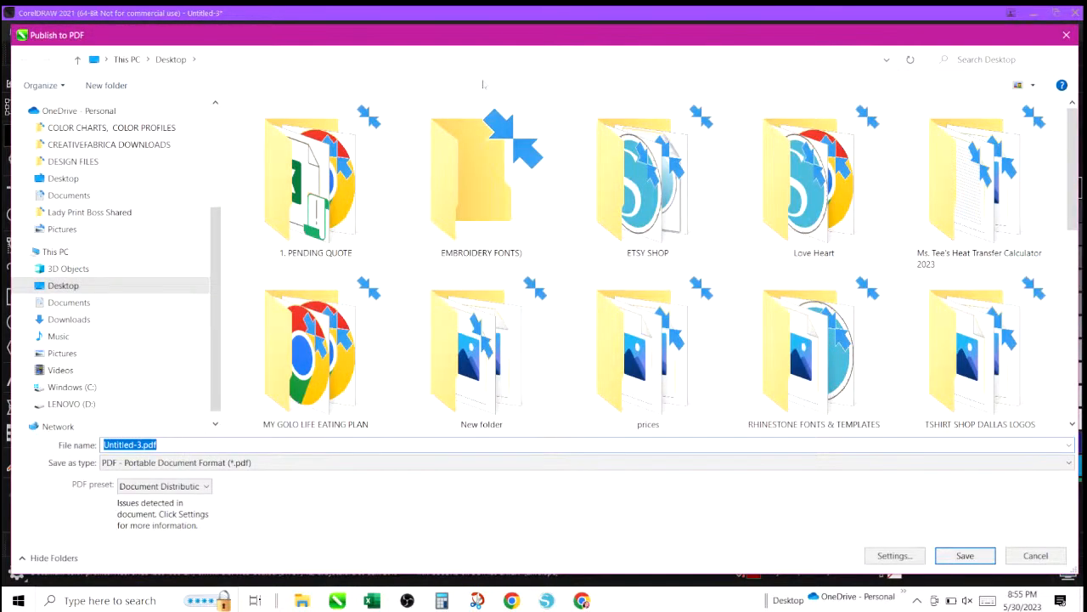
Name the PDF file 'abyss job proof'.
text(aBYSS)
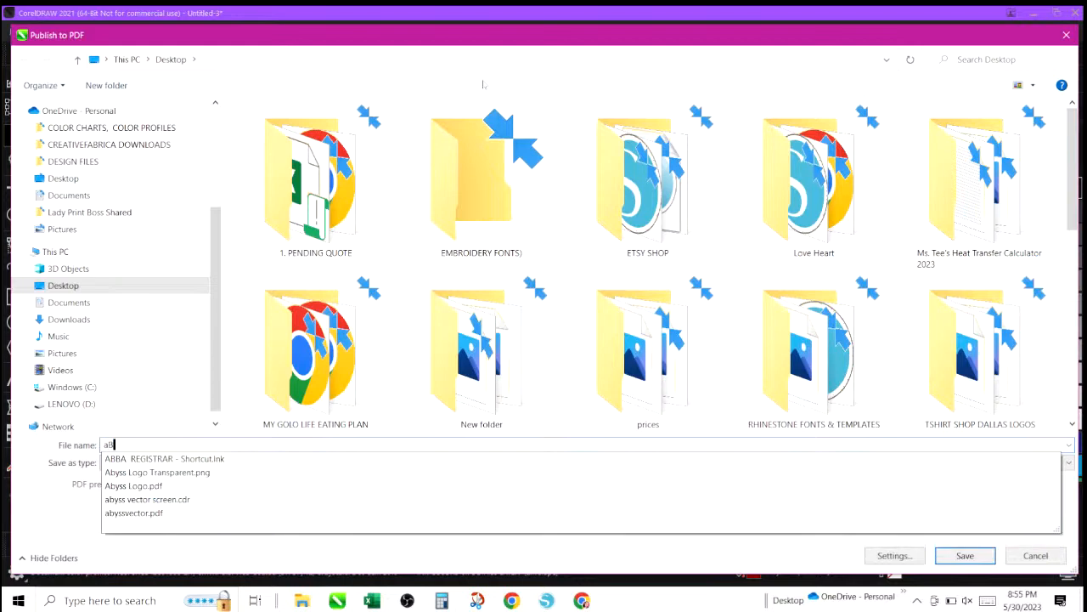
key(BackSpace)
key(BackSpace)
key(BackSpace)
key(BackSpace)
key(BackSpace)
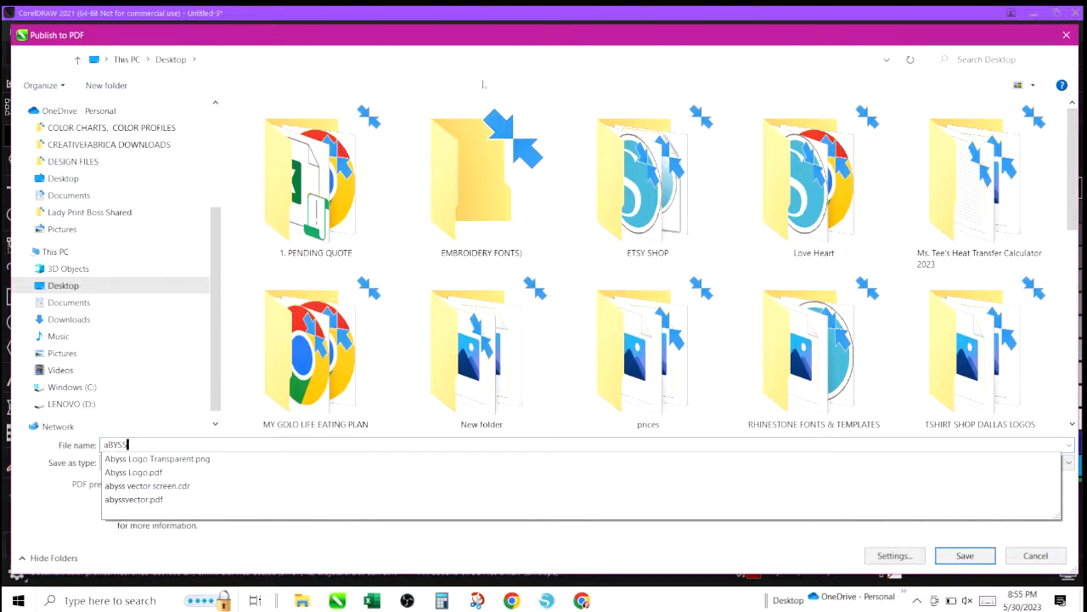
text(ab)
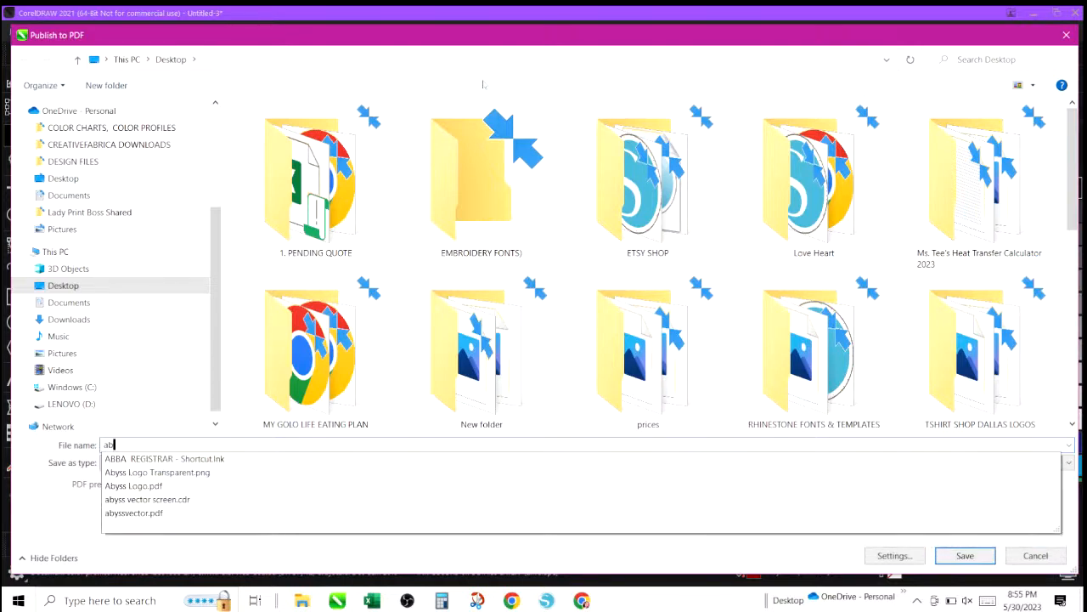
text(yss job )
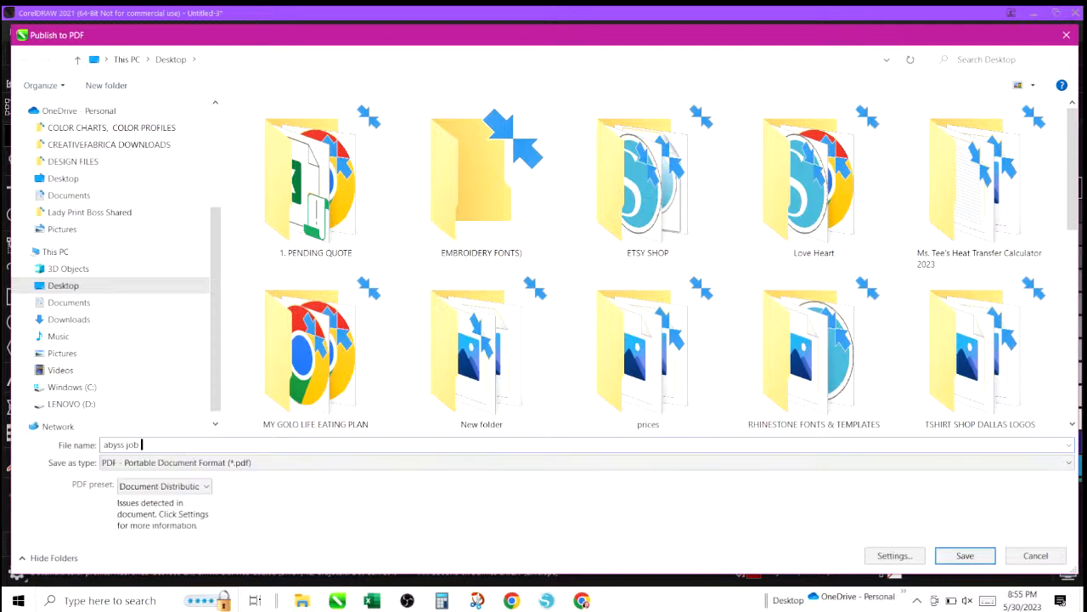
text(proof)
Go to the CUSTOMER DATA folder under Documents and create a new folder there.
scroll(114, 194, up, 3)
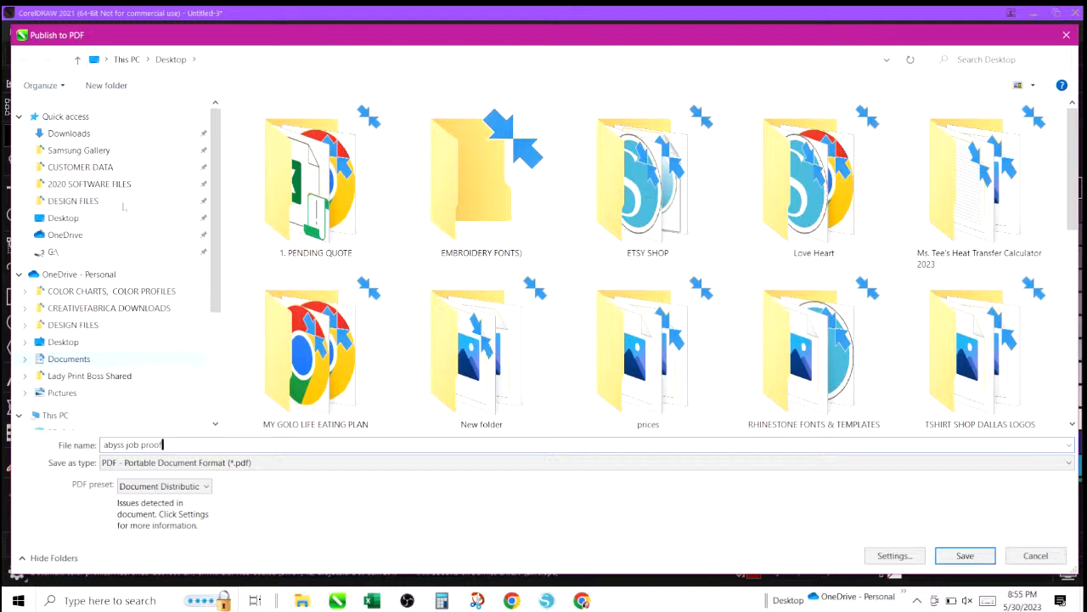
click(72, 358)
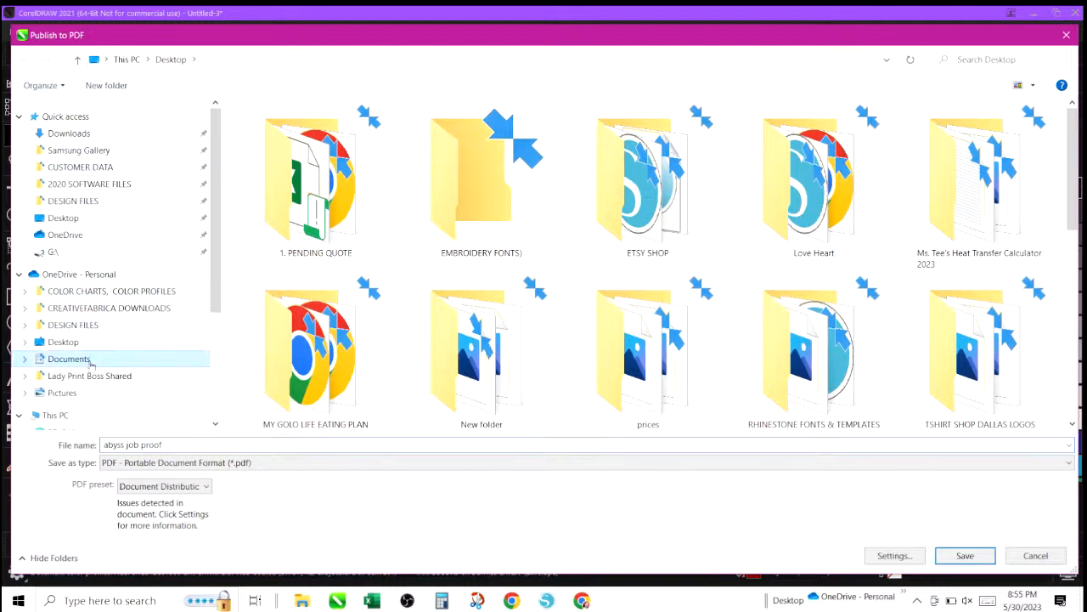
click(98, 169)
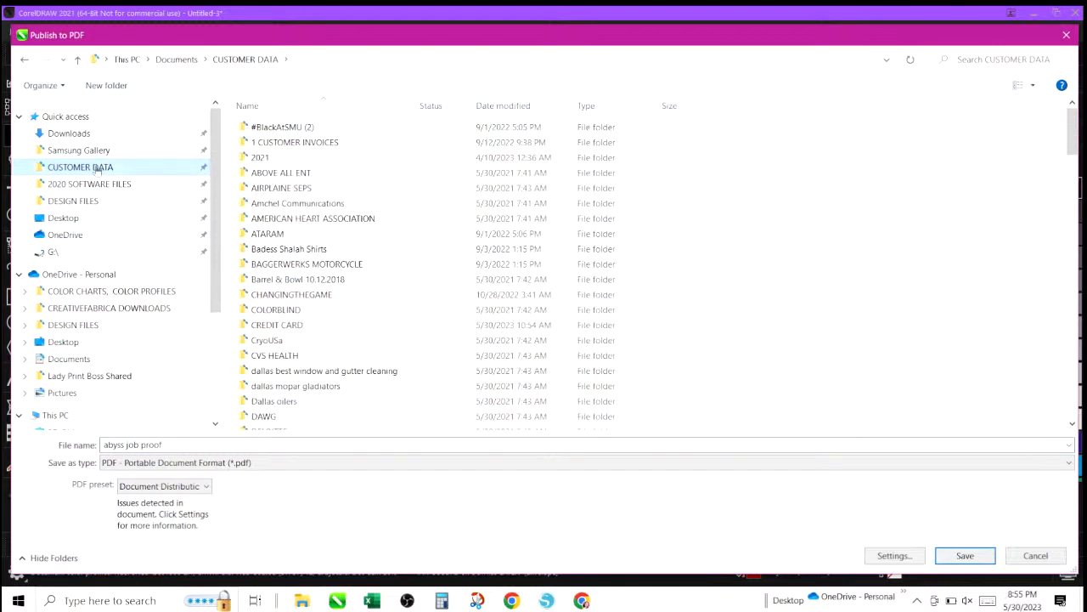
right_click(796, 187)
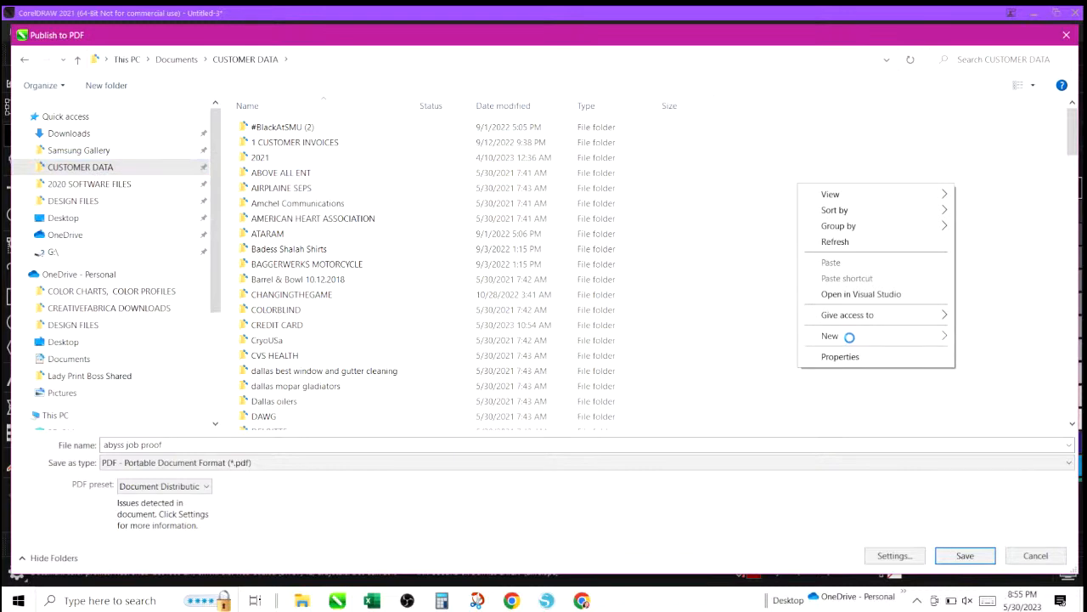
mouse_move(849, 336)
click(626, 338)
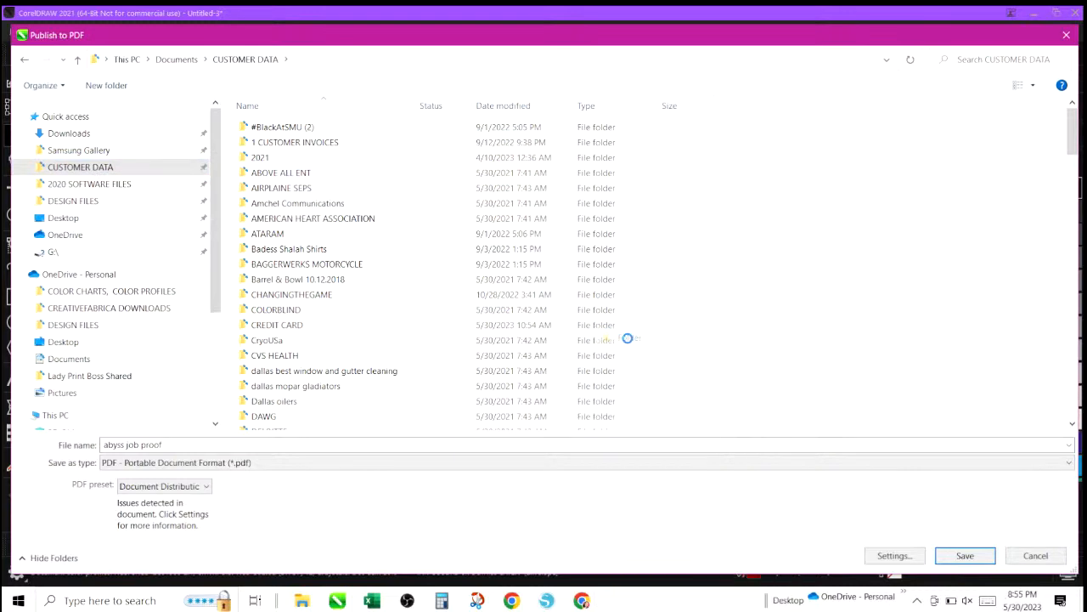
click(629, 346)
Rename the new folder to ABYSS ENTERTAINMENT and open it.
scroll(376, 331, up, 1)
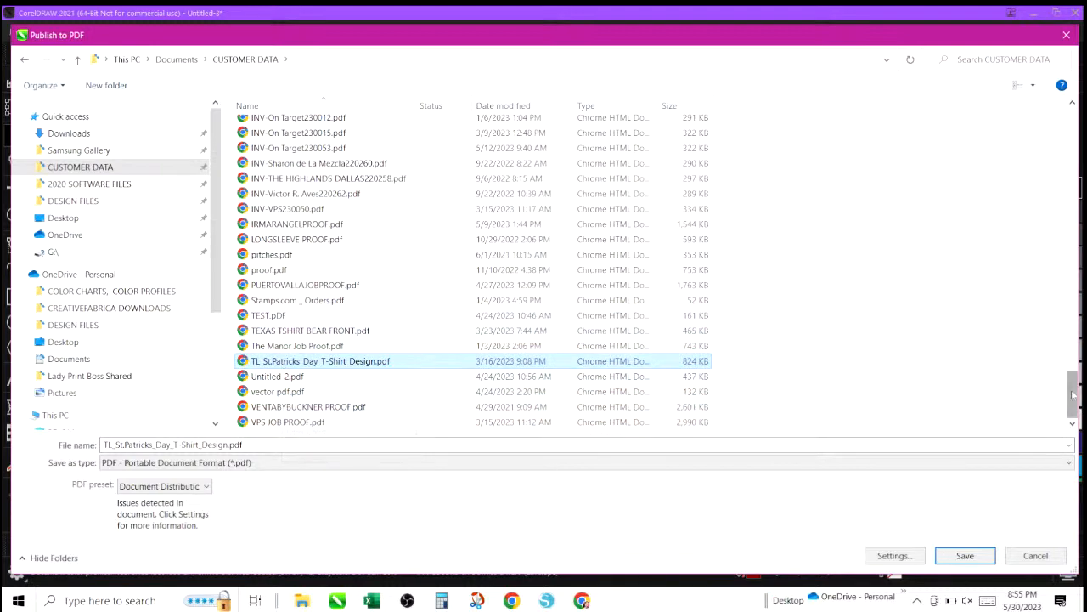
drag(1073, 394, 1084, 245)
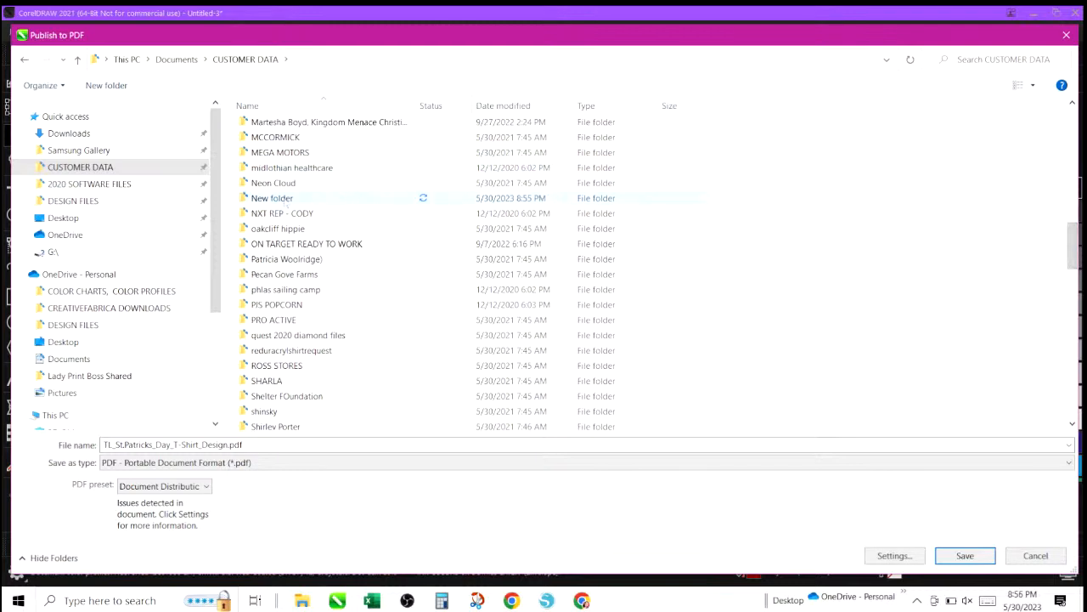
right_click(286, 200)
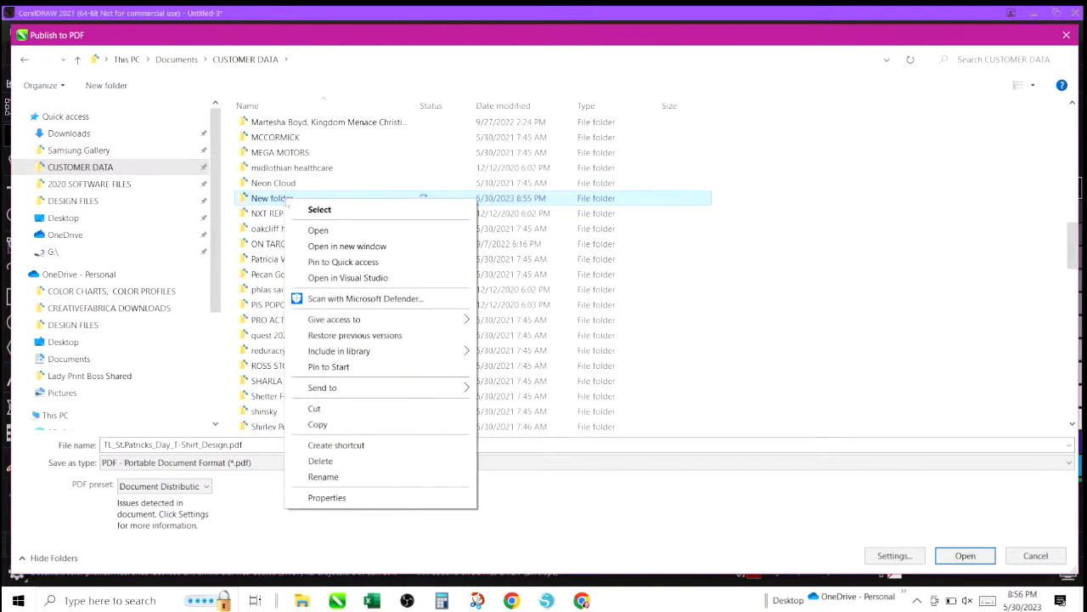
click(315, 477)
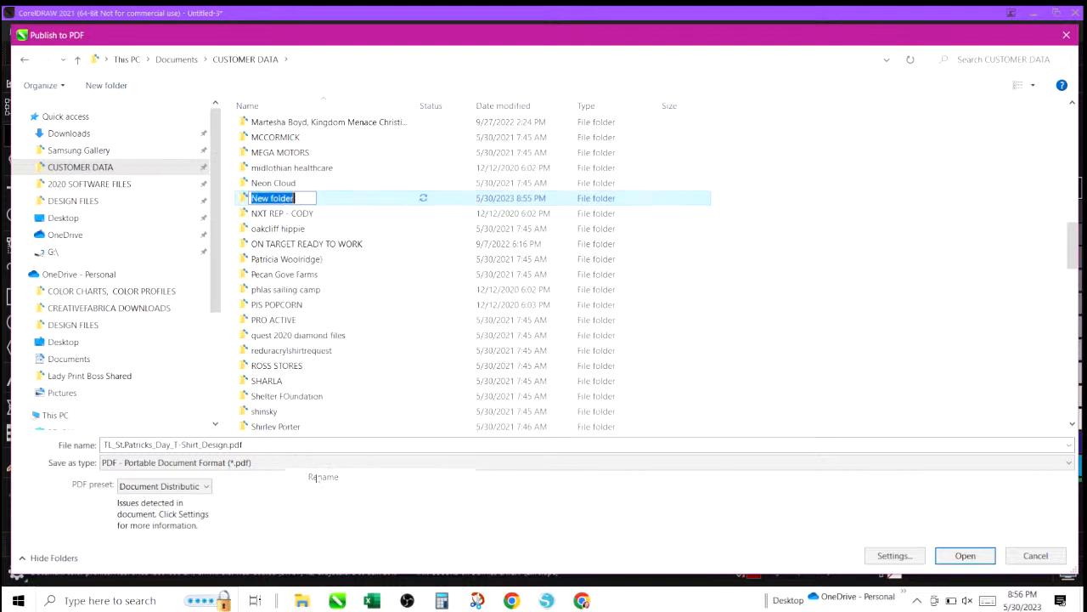
text(ab)
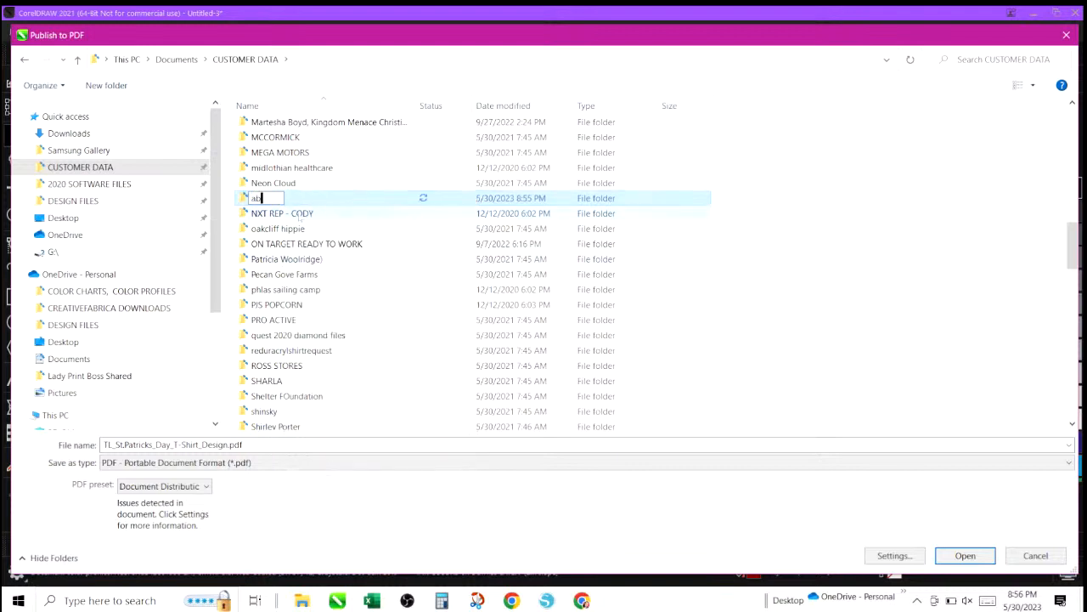
text(yss)
key(BackSpace)
key(BackSpace)
key(BackSpace)
key(BackSpace)
key(BackSpace)
text(ABYSS ENTERTA)
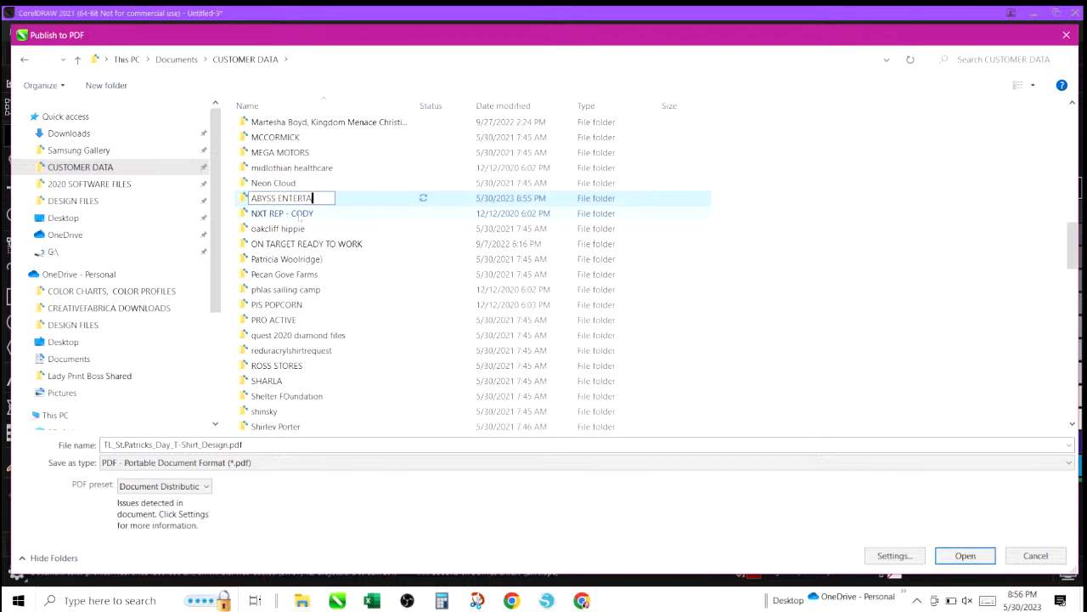
text(INMENT)
key(Return)
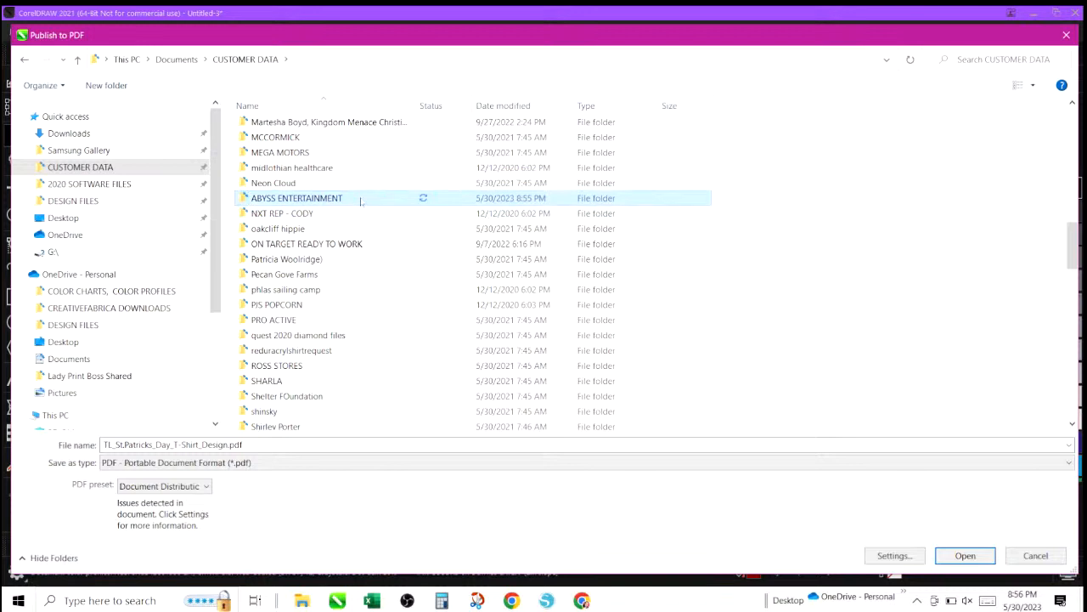
double_click(360, 200)
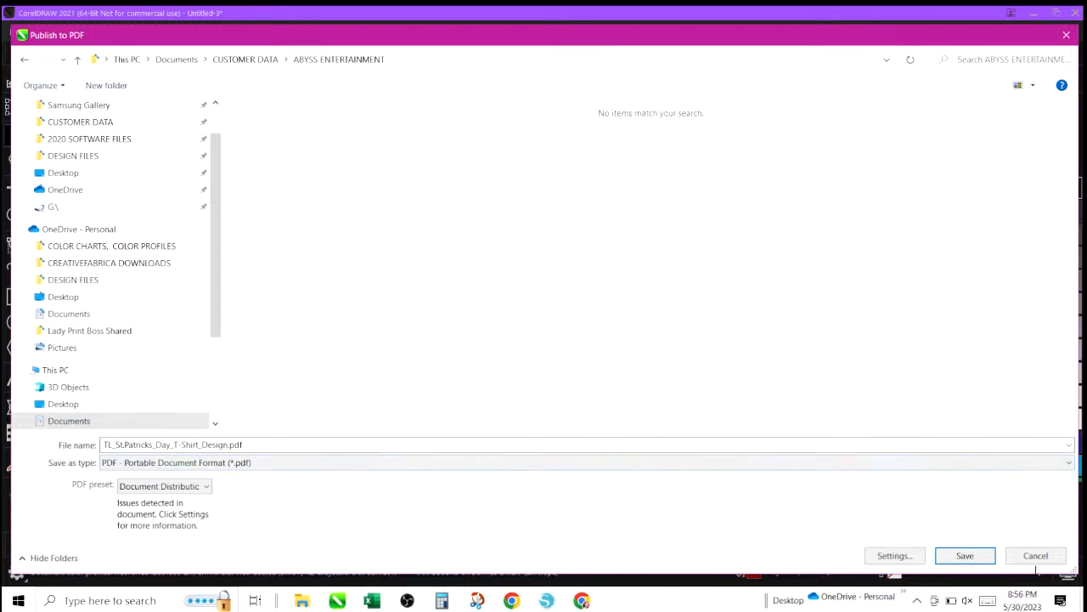
Restart Publish to PDF and navigate into the ABYSS ENTERTAINMENT folder under CUSTOMER DATA.
click(1035, 556)
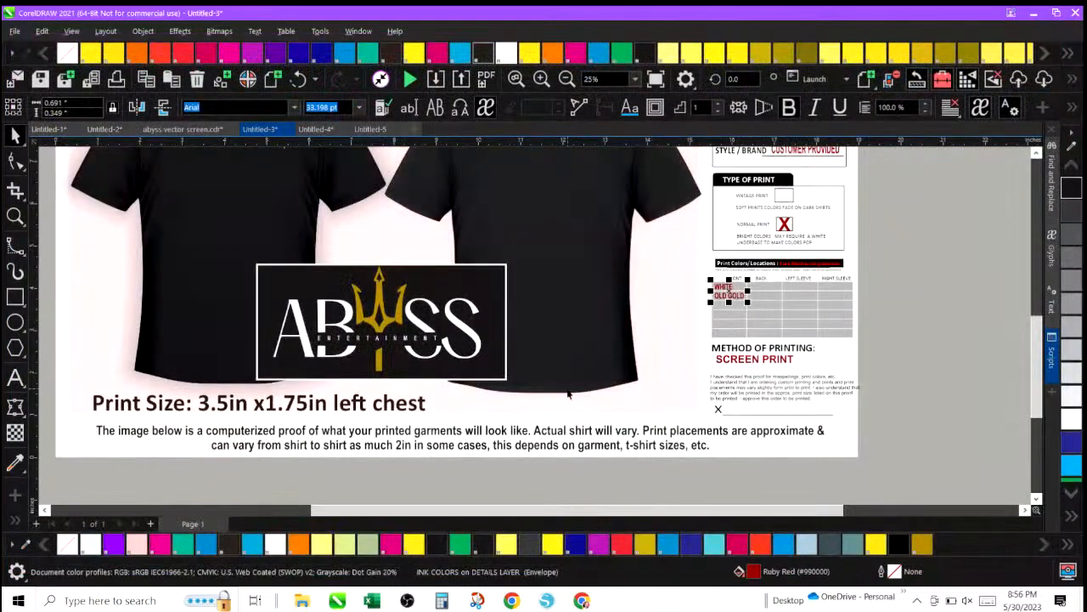
click(486, 79)
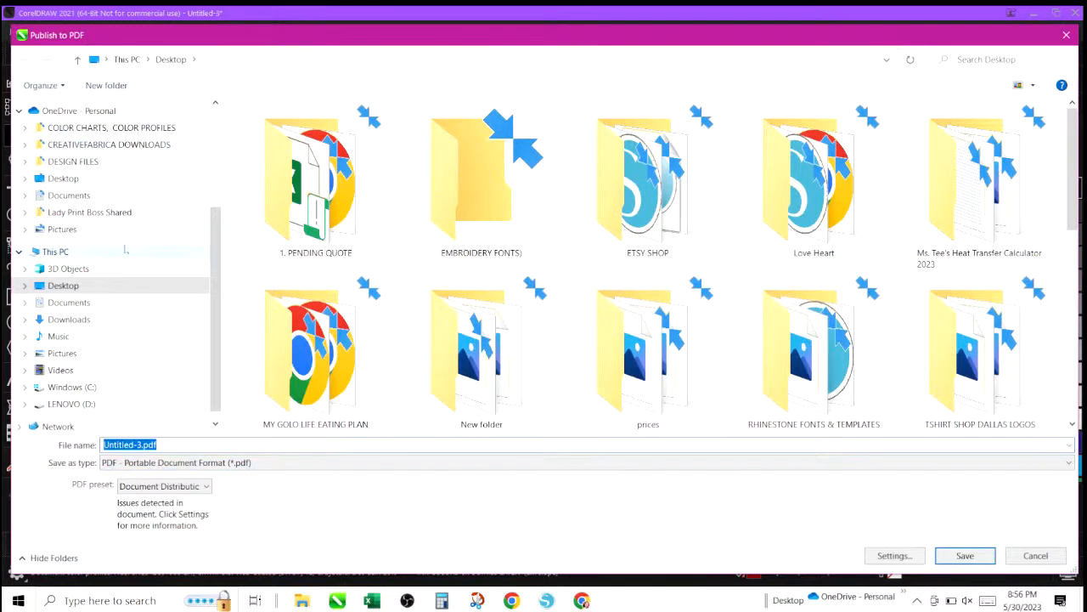
scroll(89, 161, up, 3)
click(100, 169)
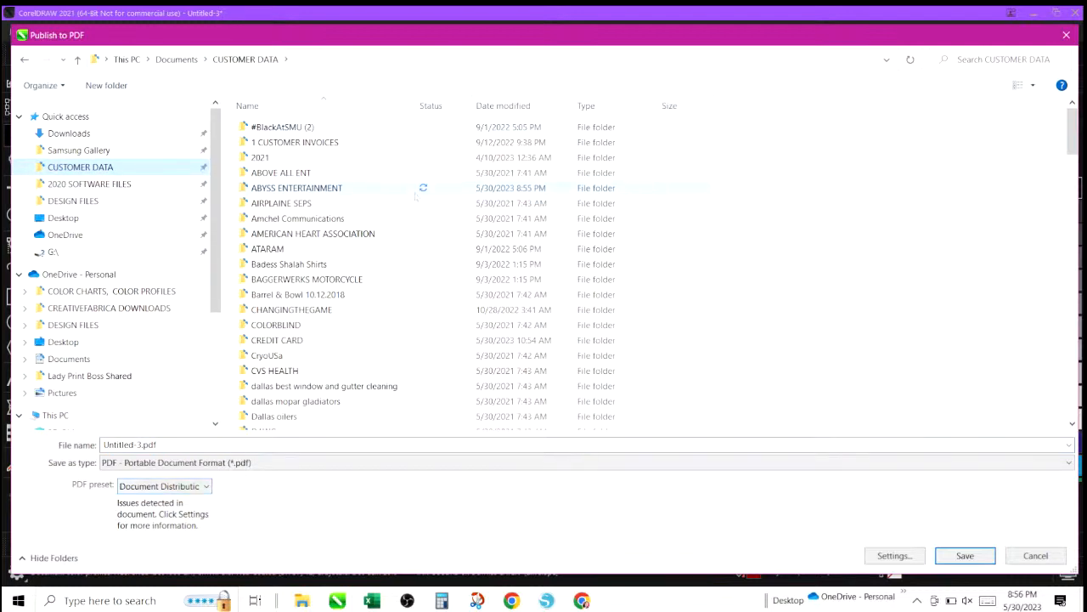
click(321, 192)
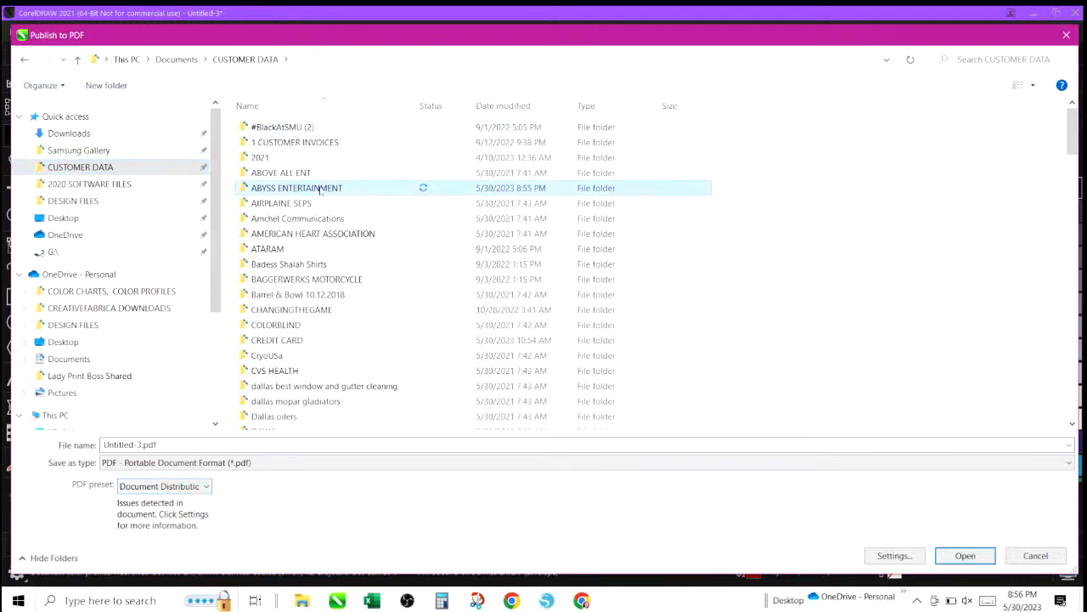
double_click(321, 189)
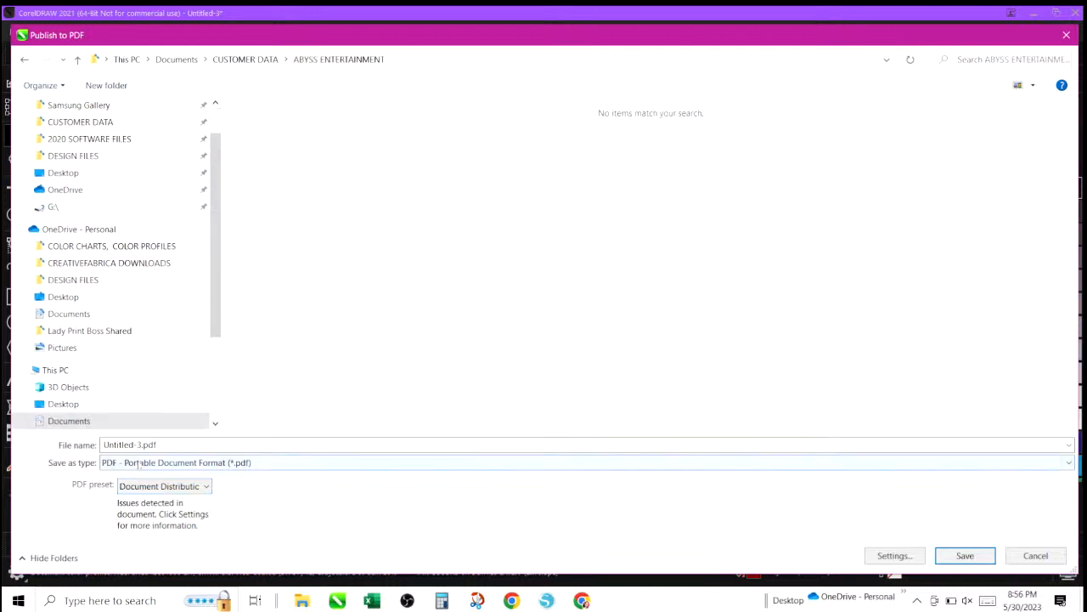
Publish the proof as a PDF named ABYSS JOB PROOF in that folder.
click(247, 445)
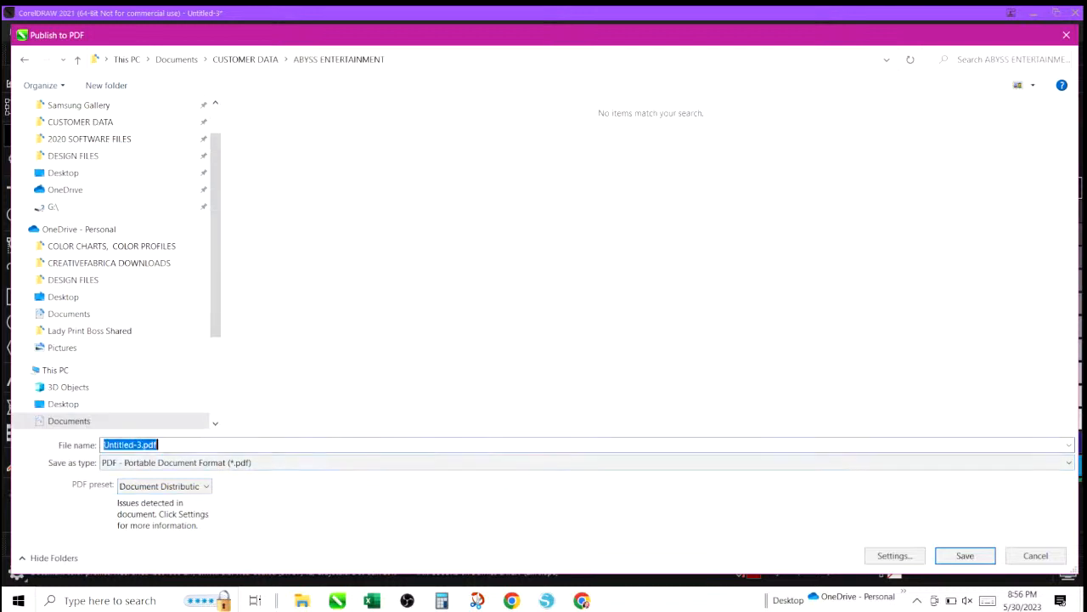
text(ABYSS JOB )
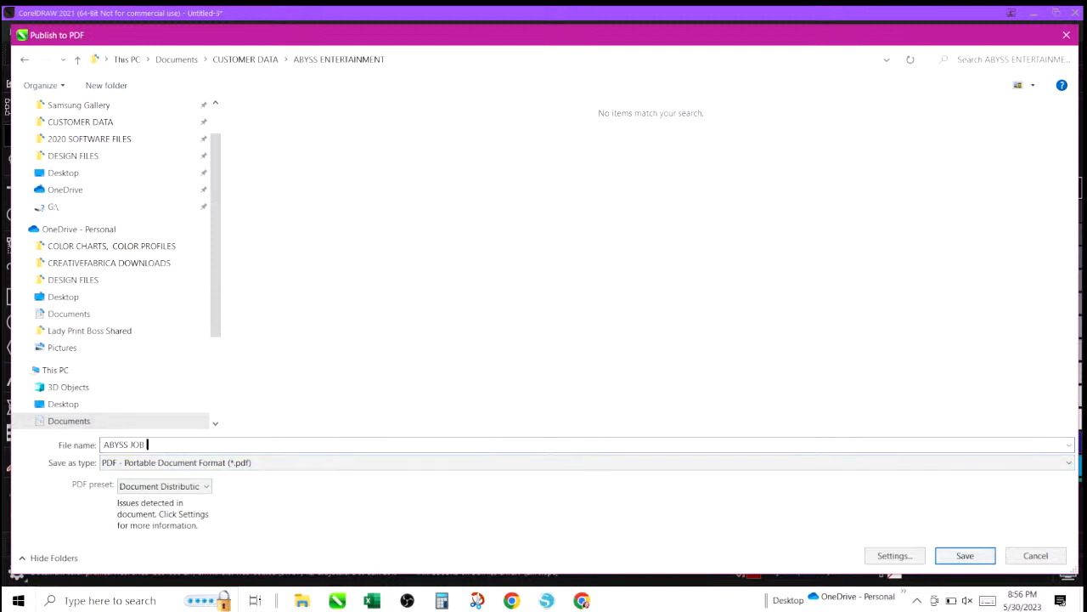
text(PROOF)
click(970, 556)
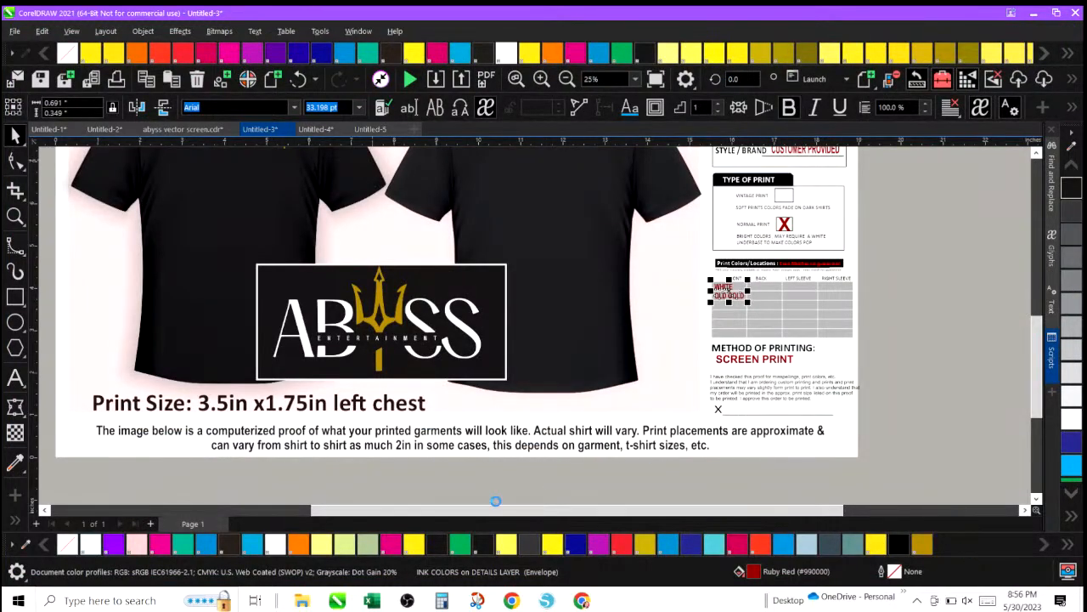
Export the proof to the Desktop as a JPG file named ABYSS JPEG.
click(461, 79)
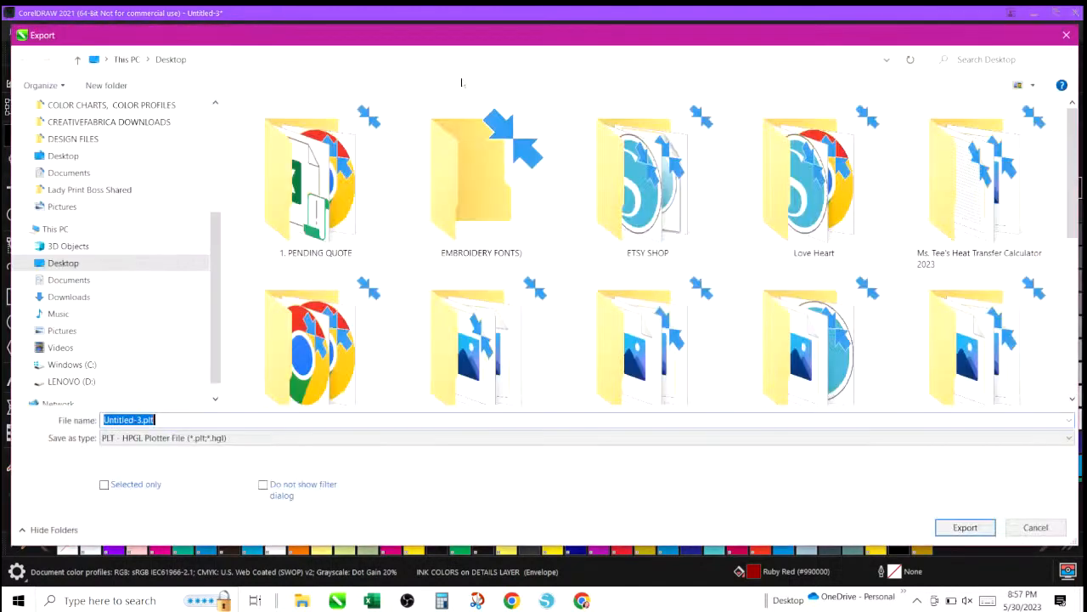
click(175, 438)
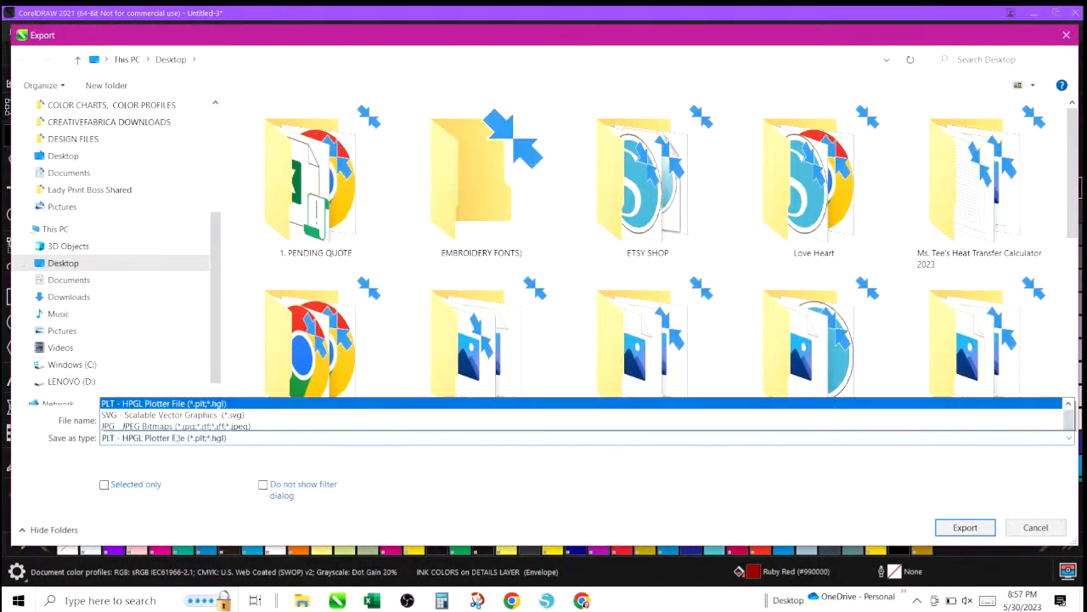
click(155, 120)
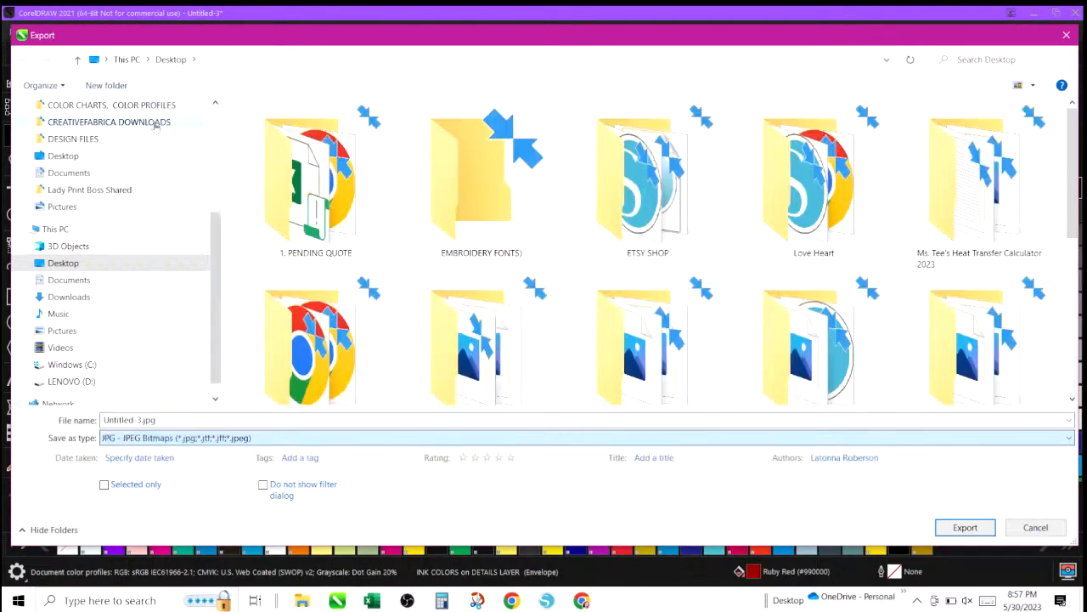
click(158, 420)
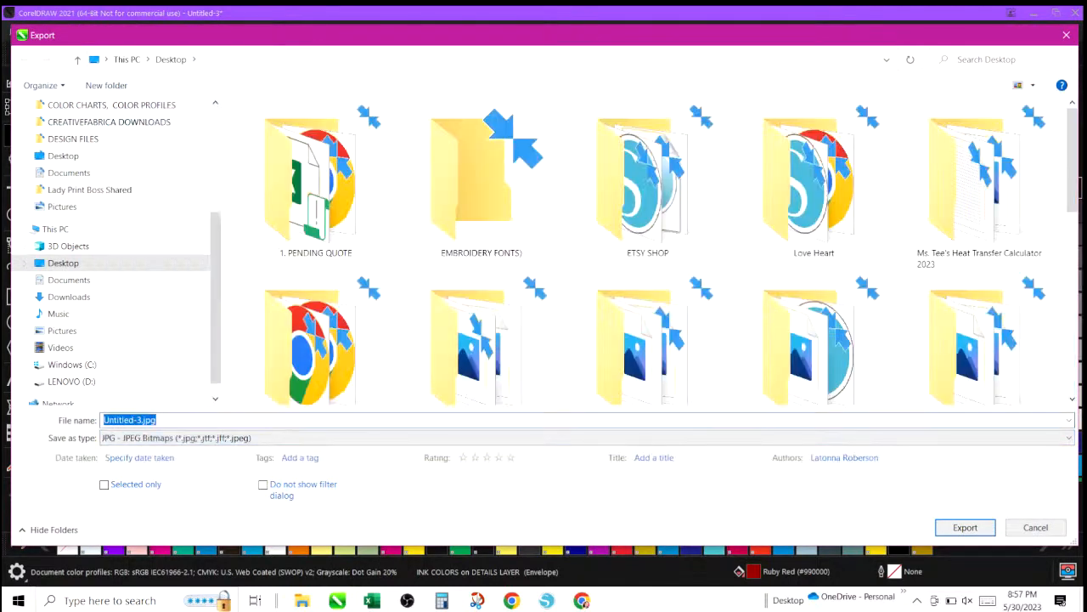
text(ABYSS)
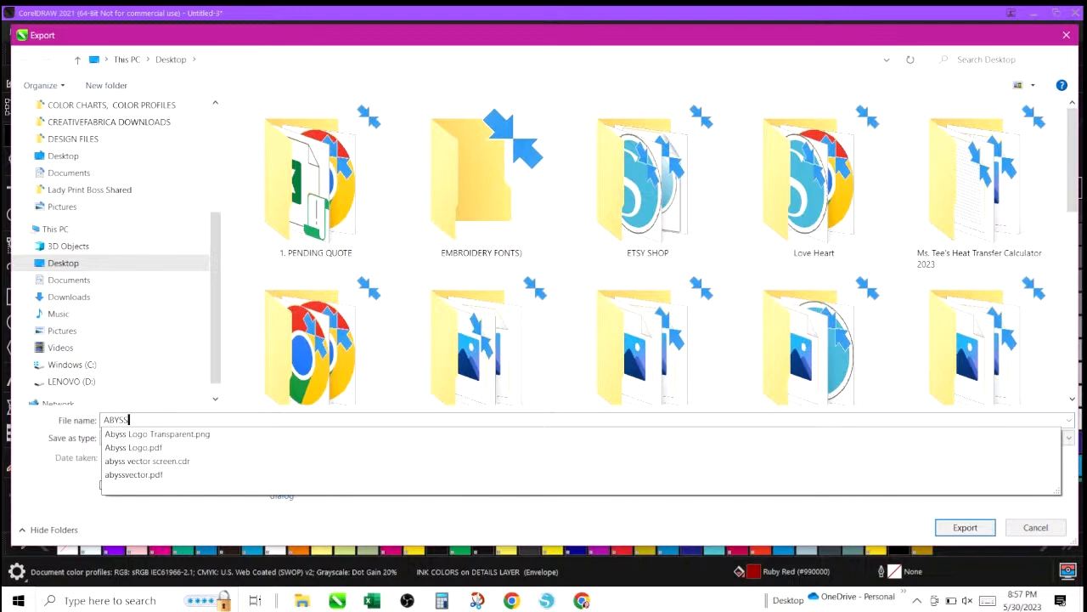
text( JPEG)
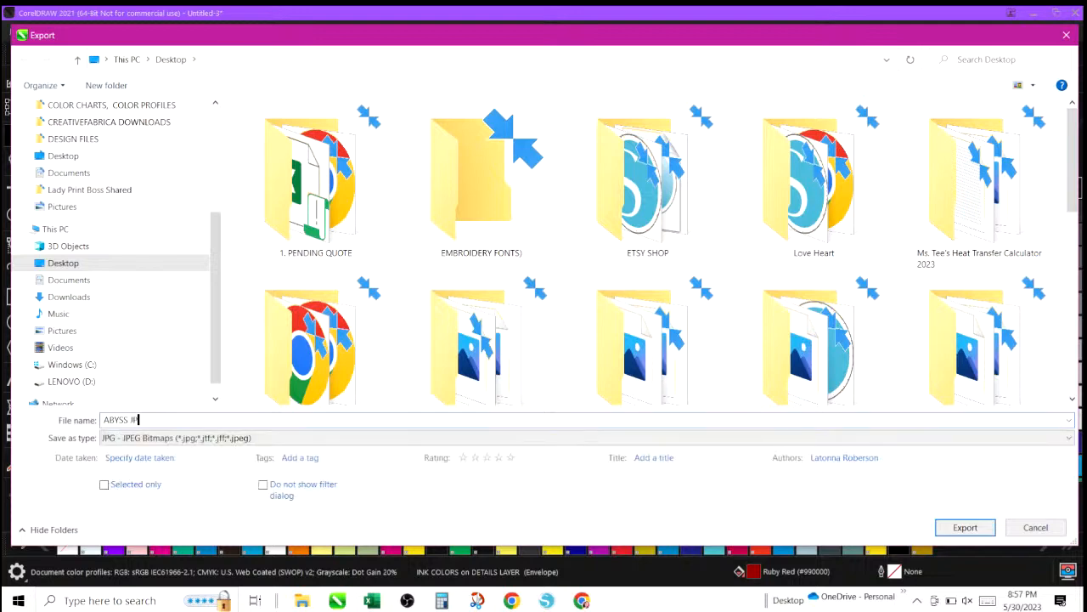
click(981, 527)
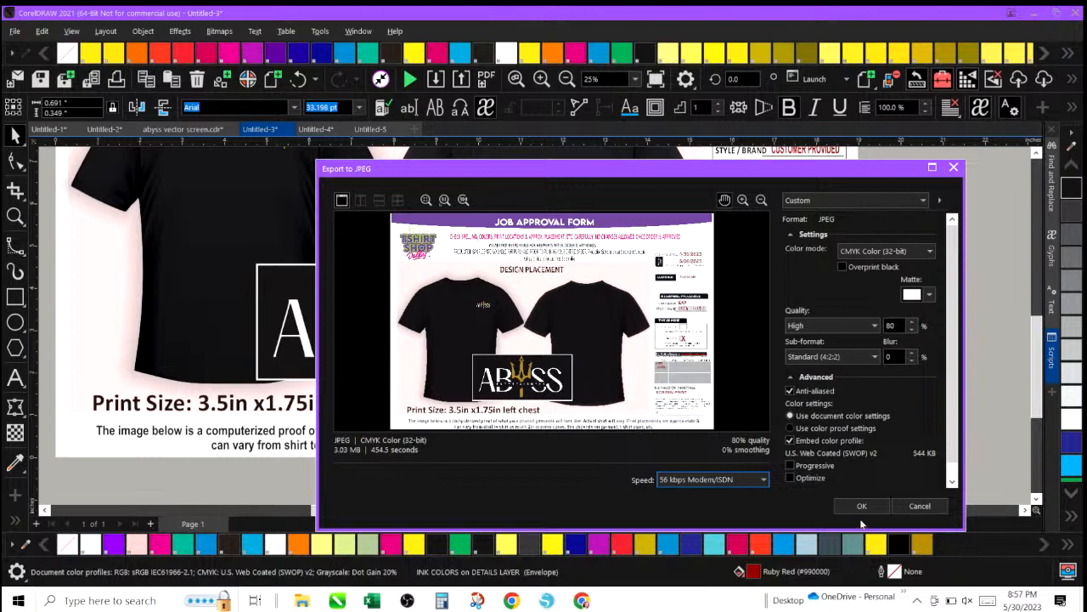
Keep the document color settings and confirm the JPEG export options.
click(790, 428)
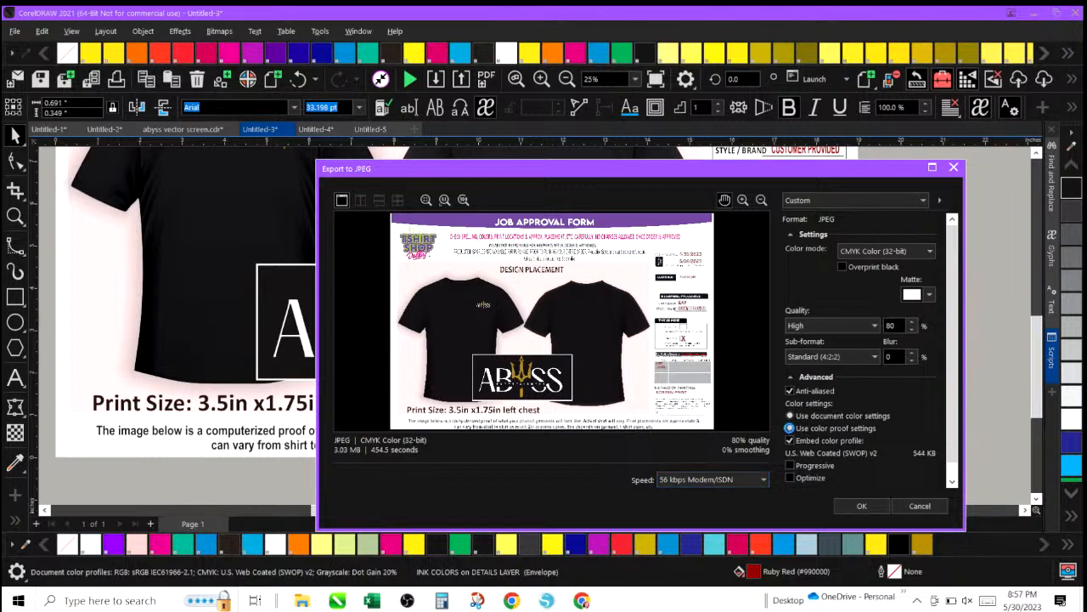
click(791, 416)
click(854, 505)
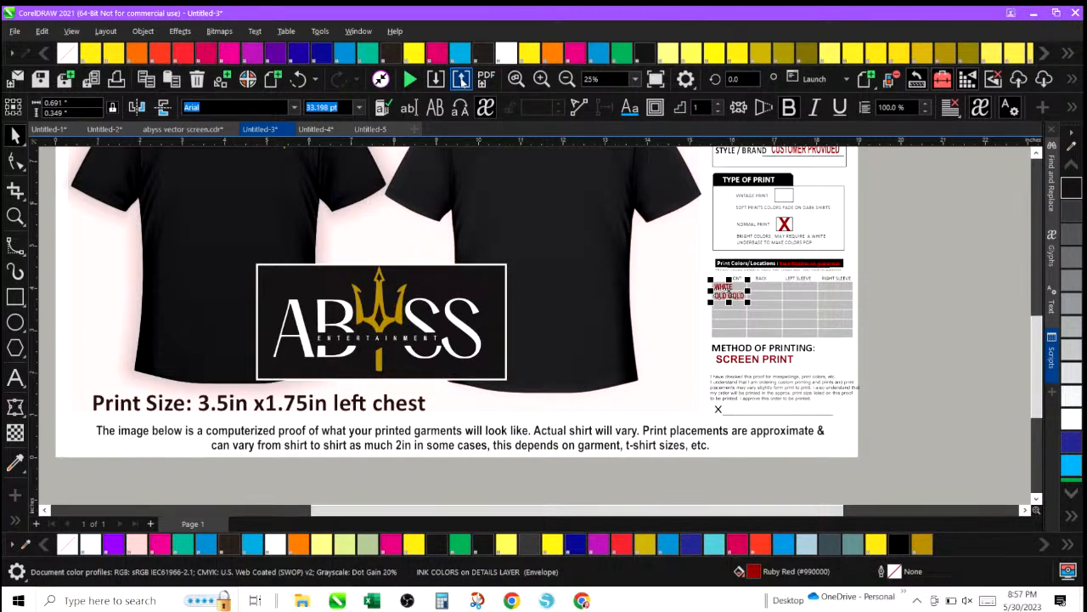
Delete the Abyss logos from both the front and back shirt mockups.
click(562, 81)
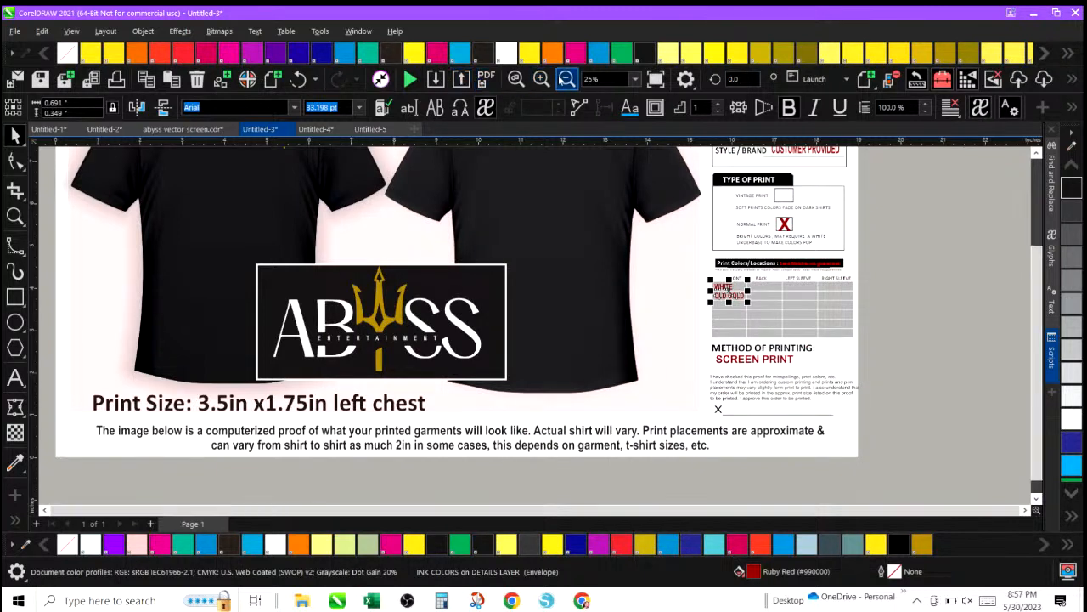
click(566, 79)
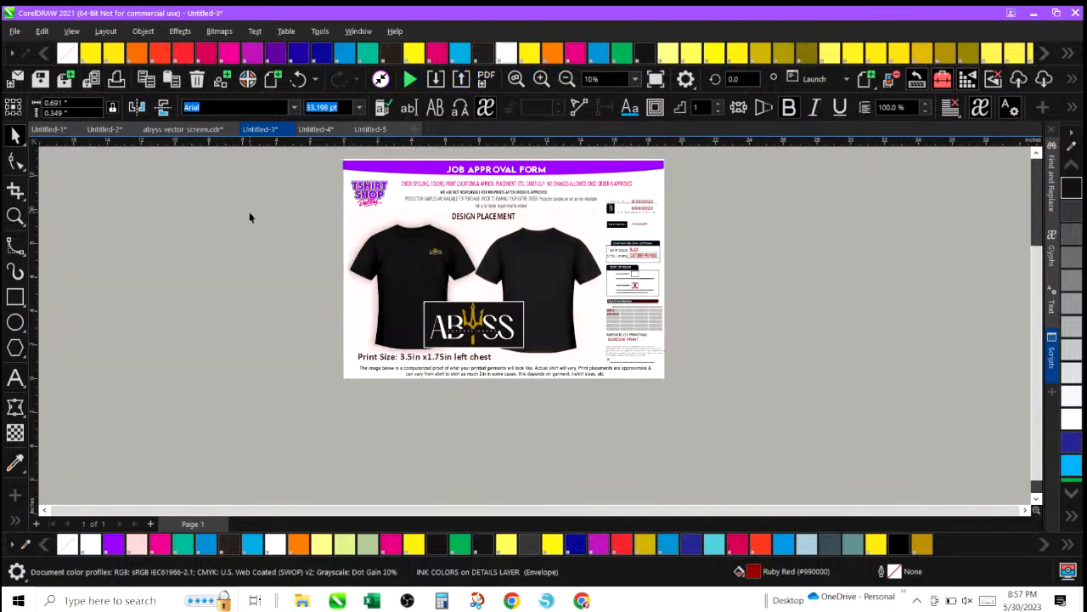
click(250, 218)
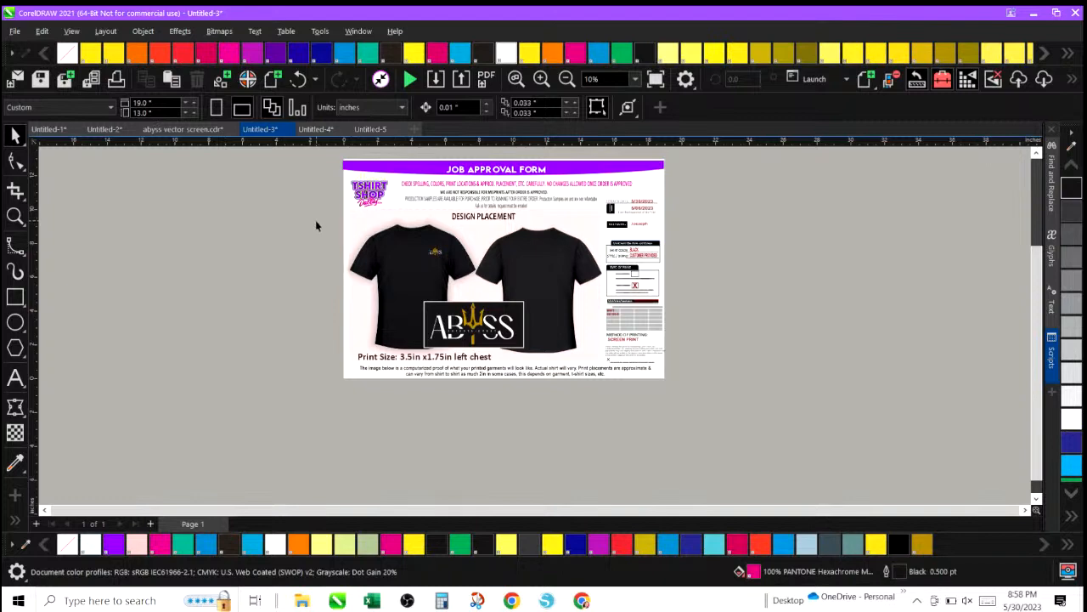
drag(376, 228, 489, 289)
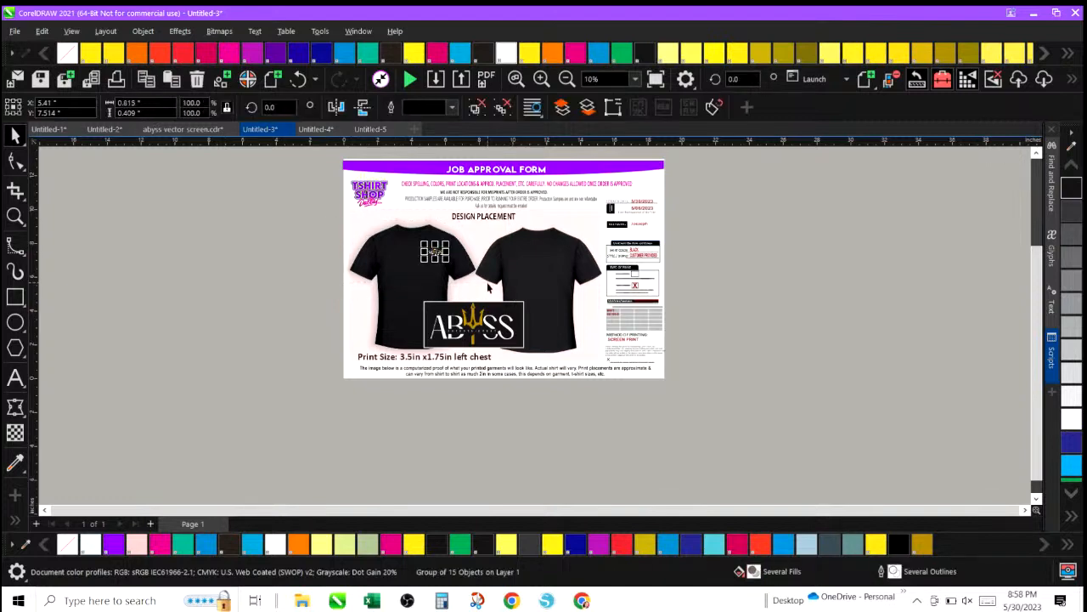
key(Delete)
drag(319, 276, 544, 359)
key(Delete)
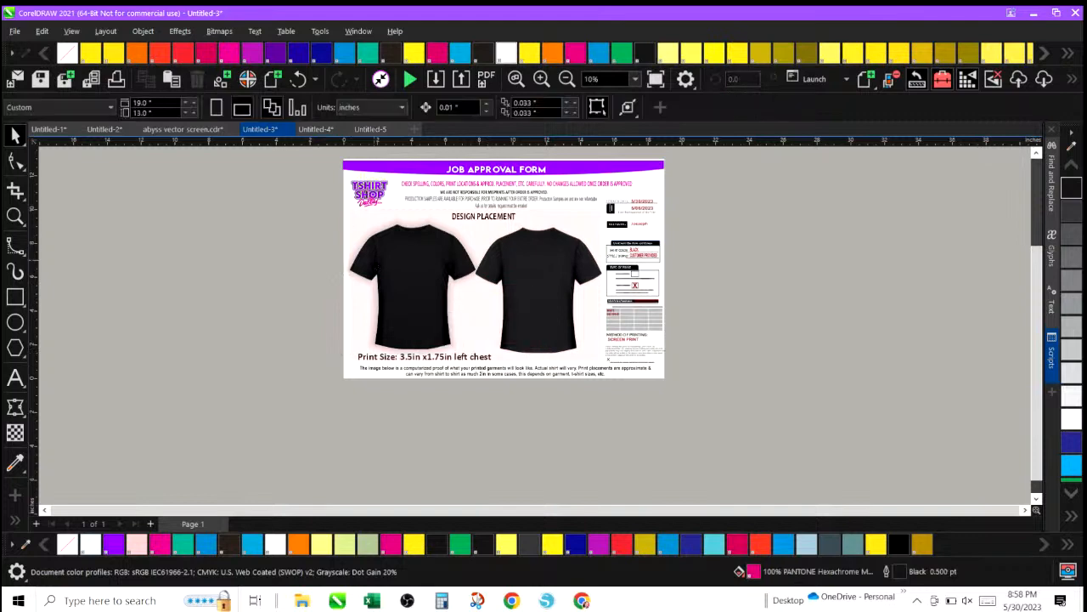
click(14, 30)
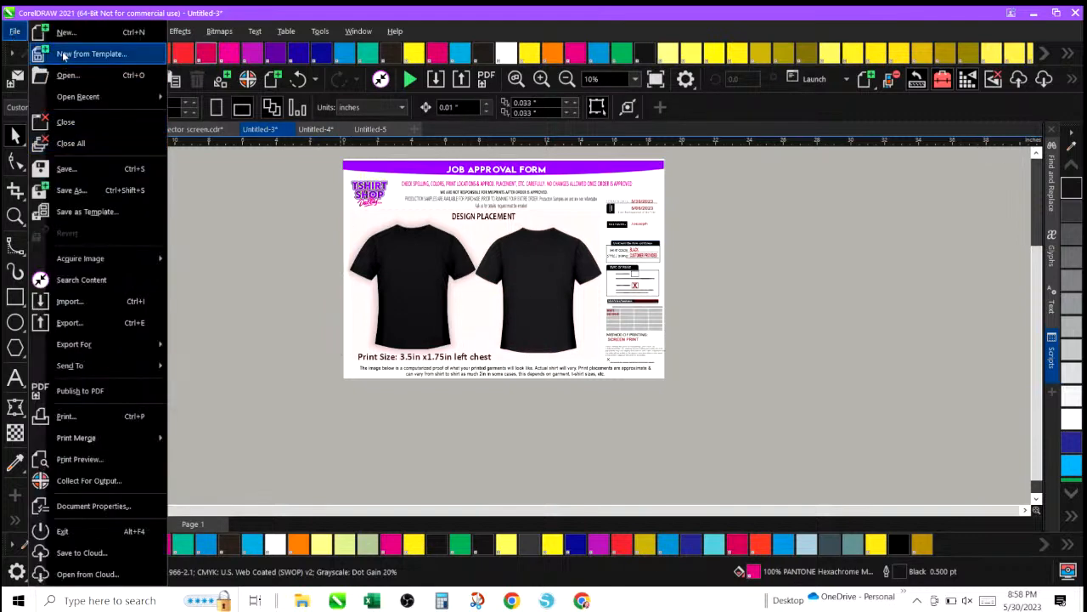
click(68, 191)
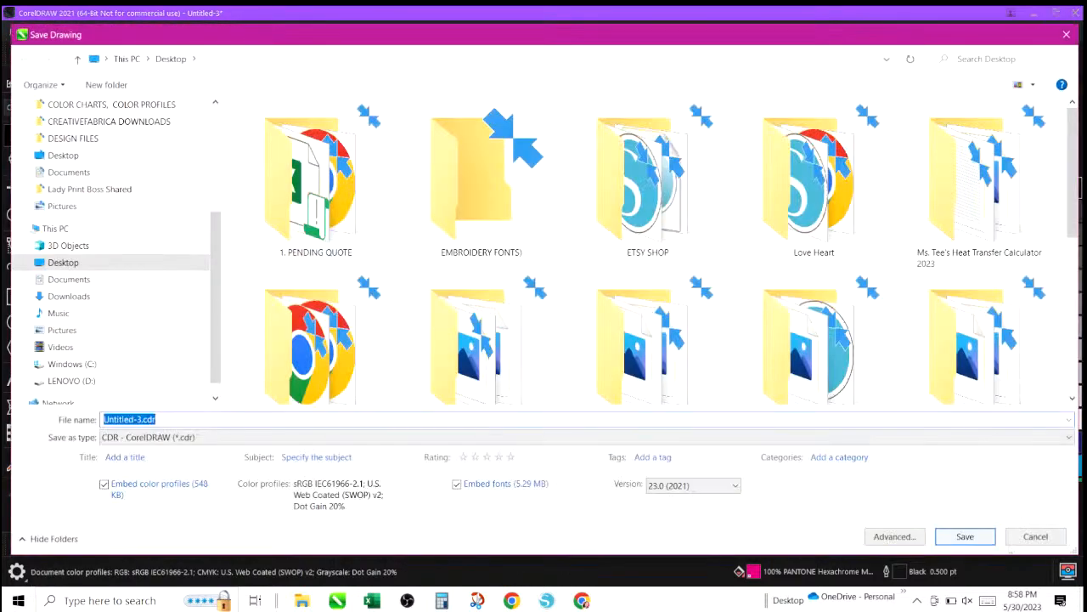
click(1024, 536)
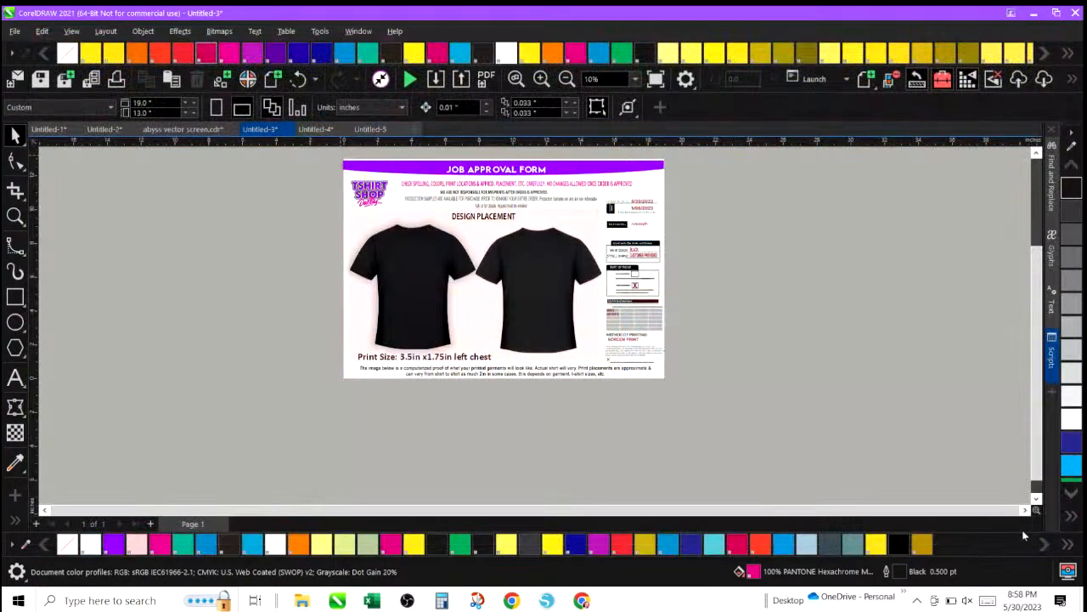
Save the blank proof as a template named 2023 CREWNECK FRONT & BACK.
click(14, 31)
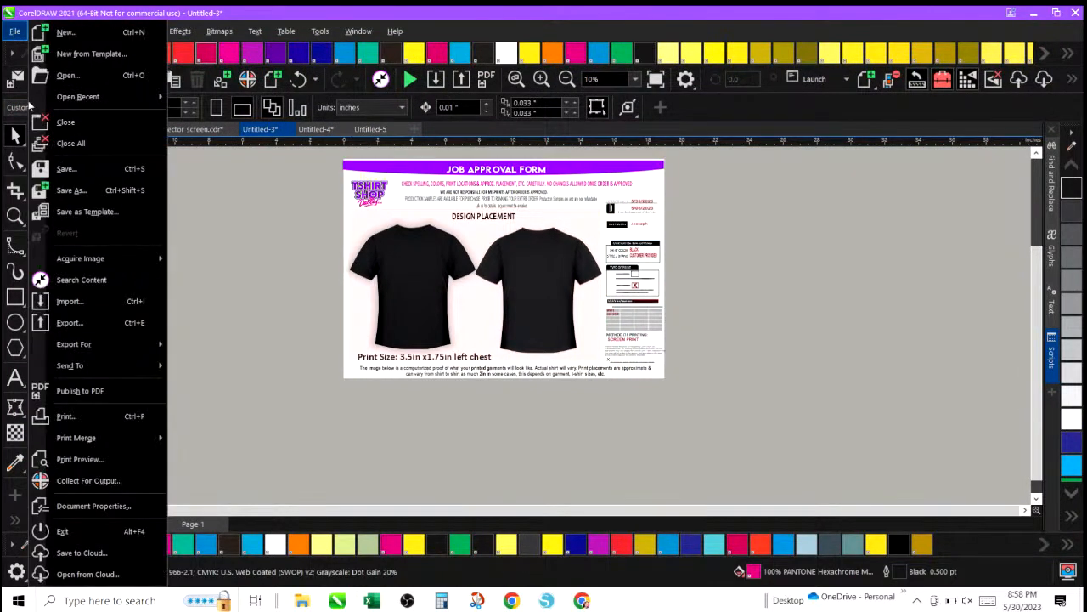
click(67, 216)
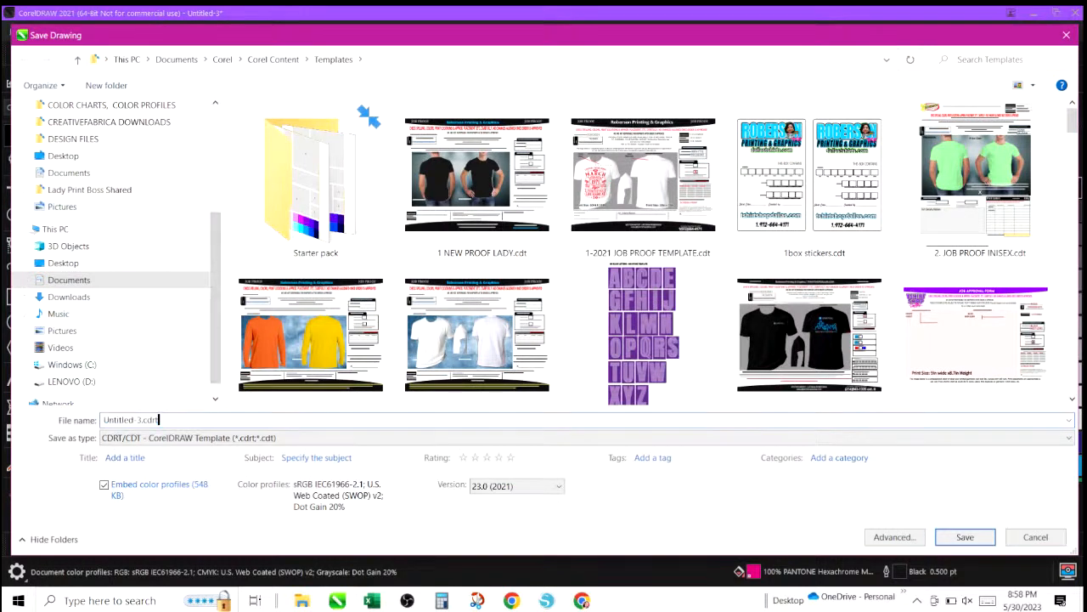
text(new)
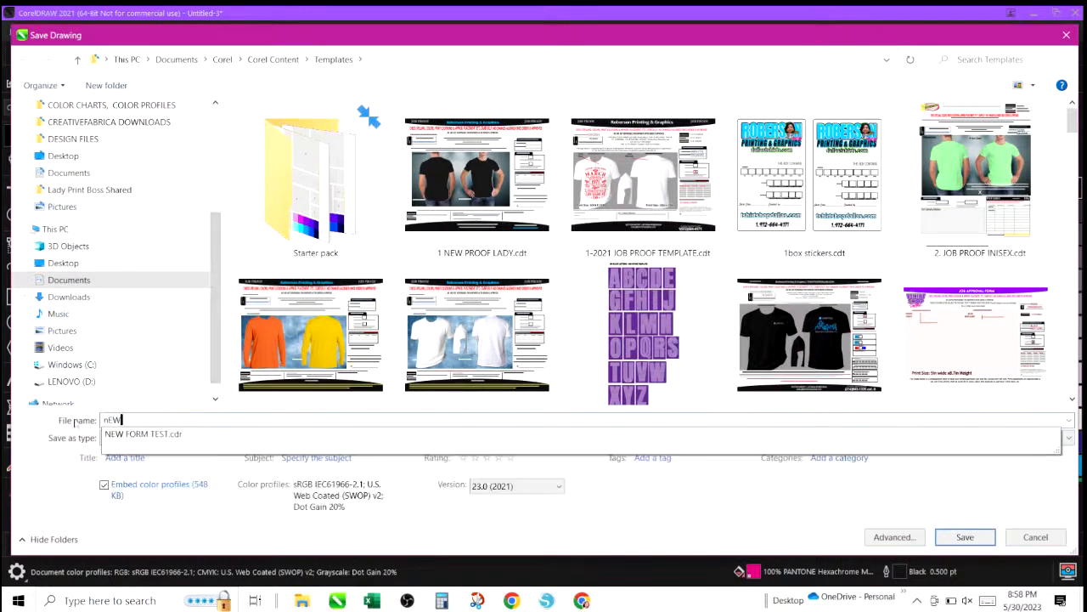
key(BackSpace)
key(BackSpace)
key(BackSpace)
text(2023)
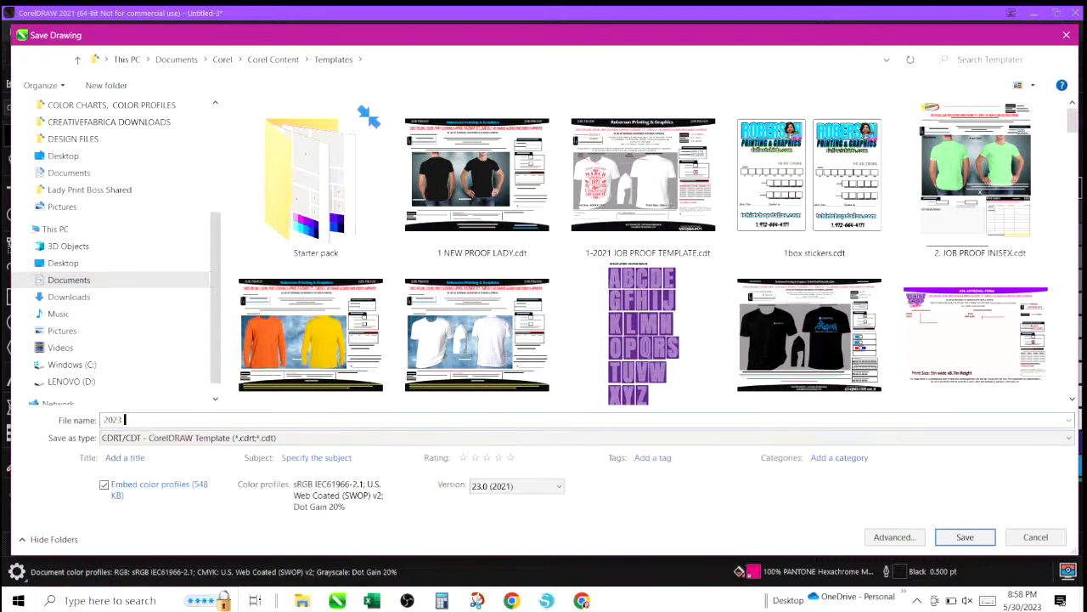
text( CREWNECK FRONT & BACK)
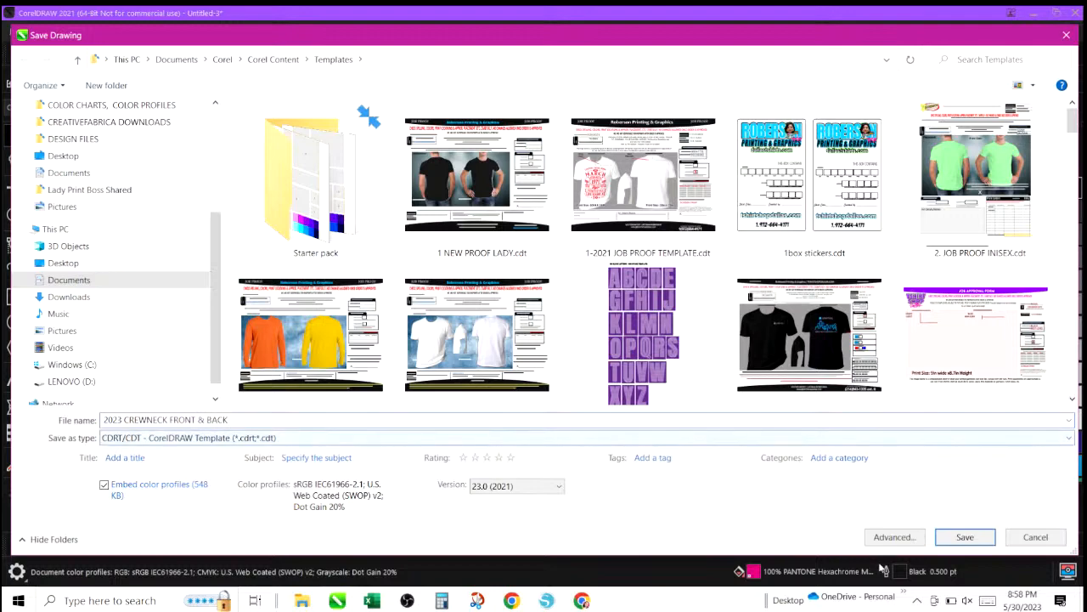
click(975, 541)
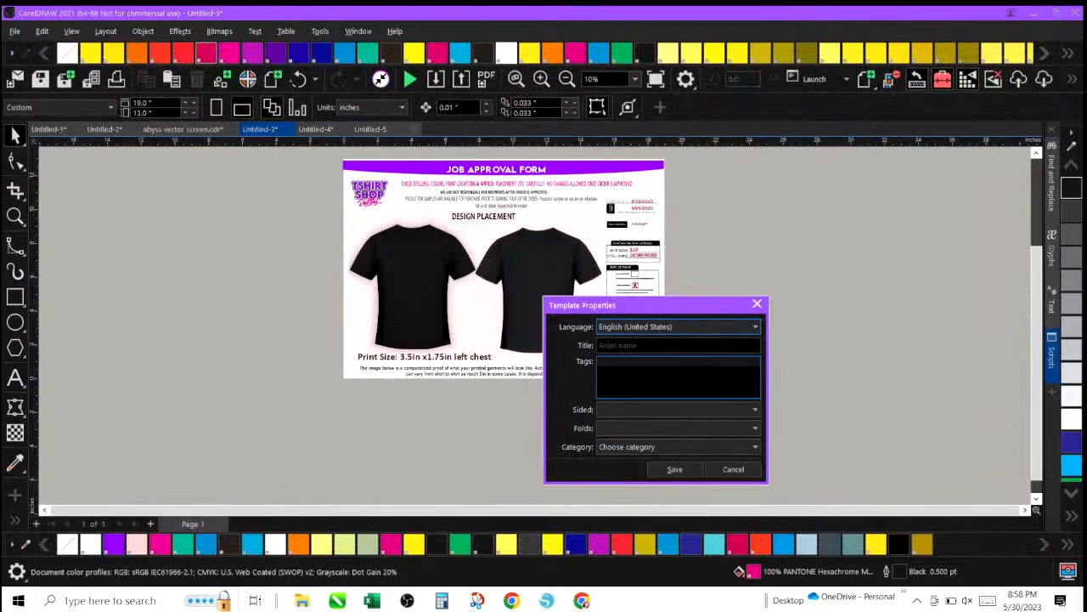
Set the template title to CREW NECK and save the template properties.
click(671, 345)
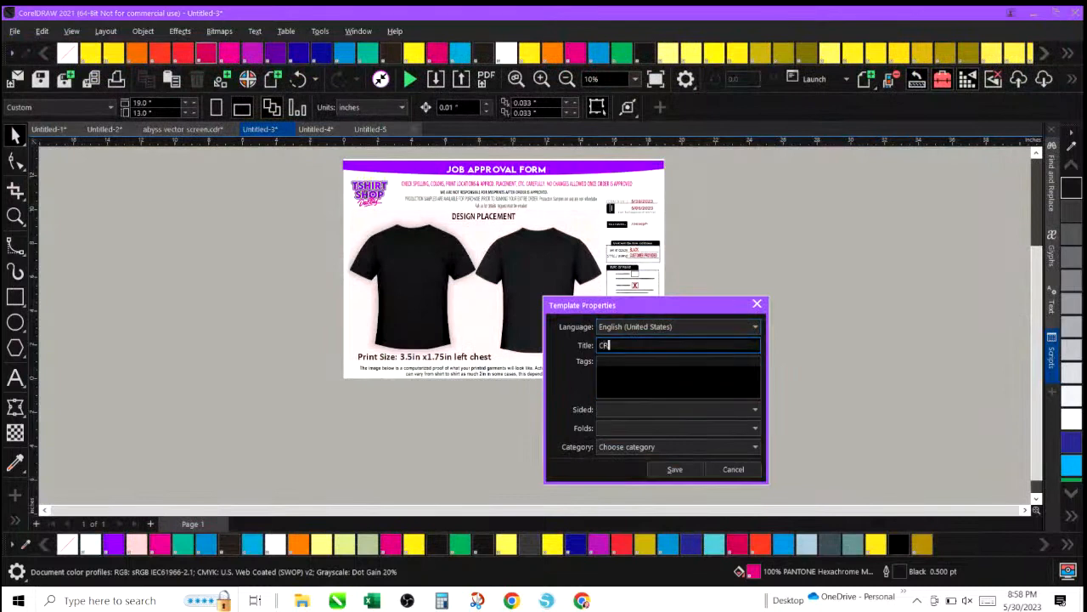
text(CREW NECK 2023)
click(679, 472)
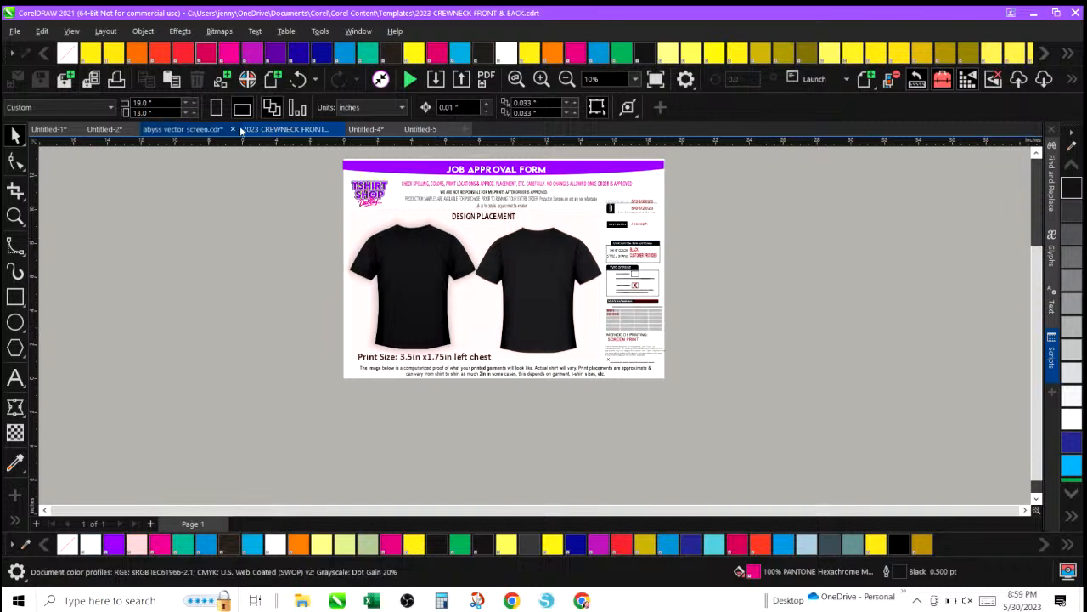
Switch to the abyss vector screen document and try exporting it as JPEG, cancelling the export dialog.
click(181, 129)
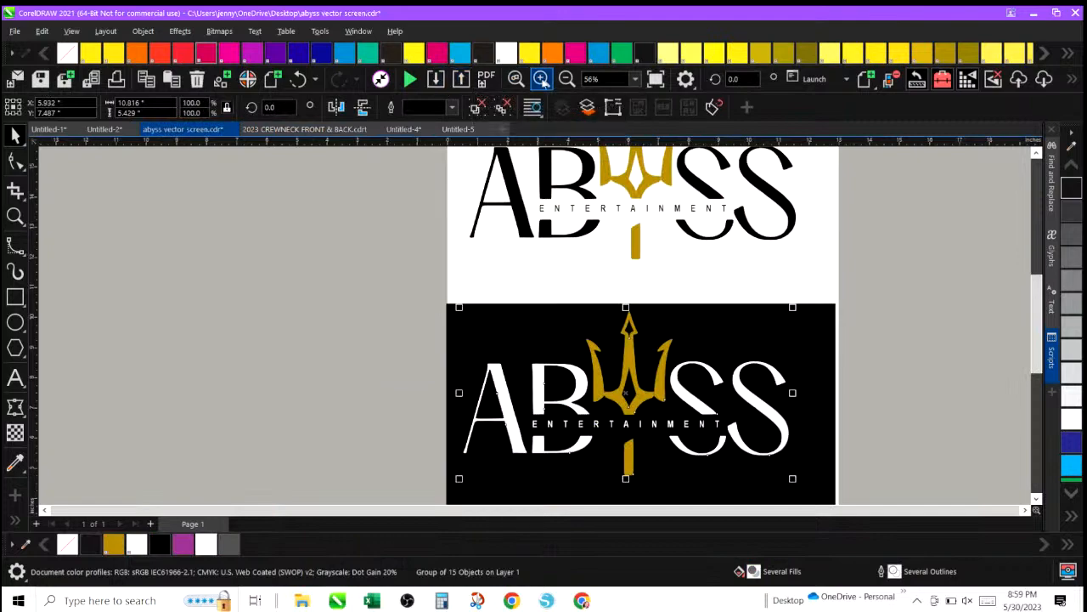
click(461, 79)
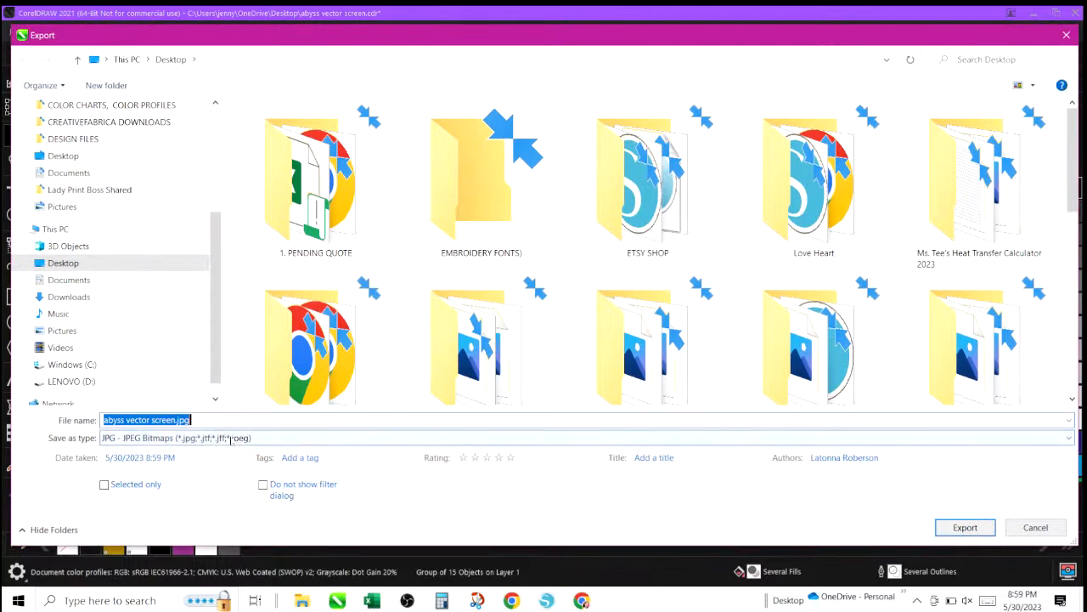
drag(190, 420, 103, 420)
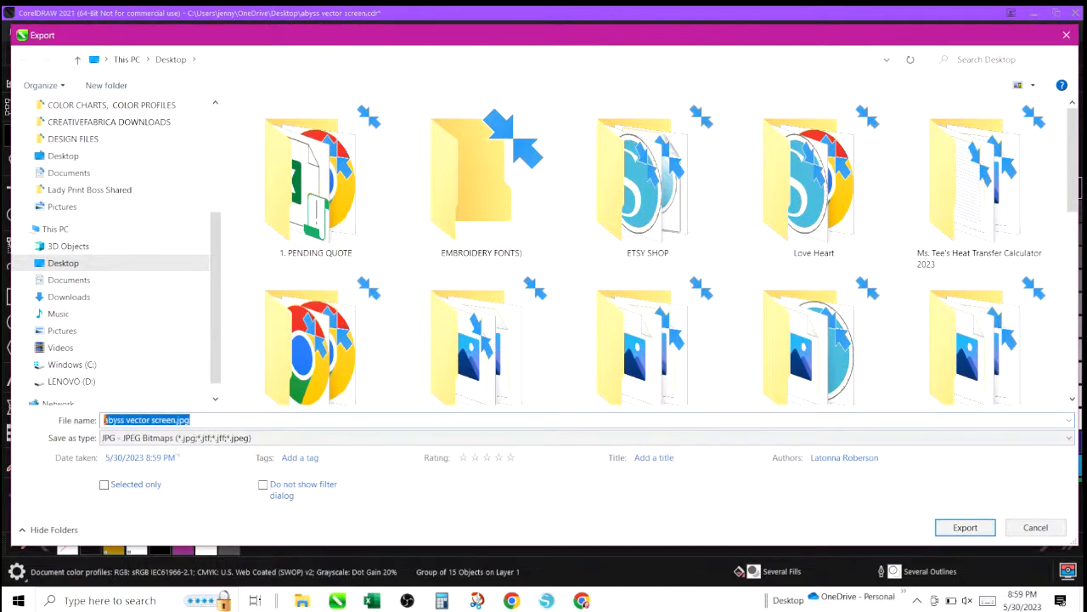
click(239, 438)
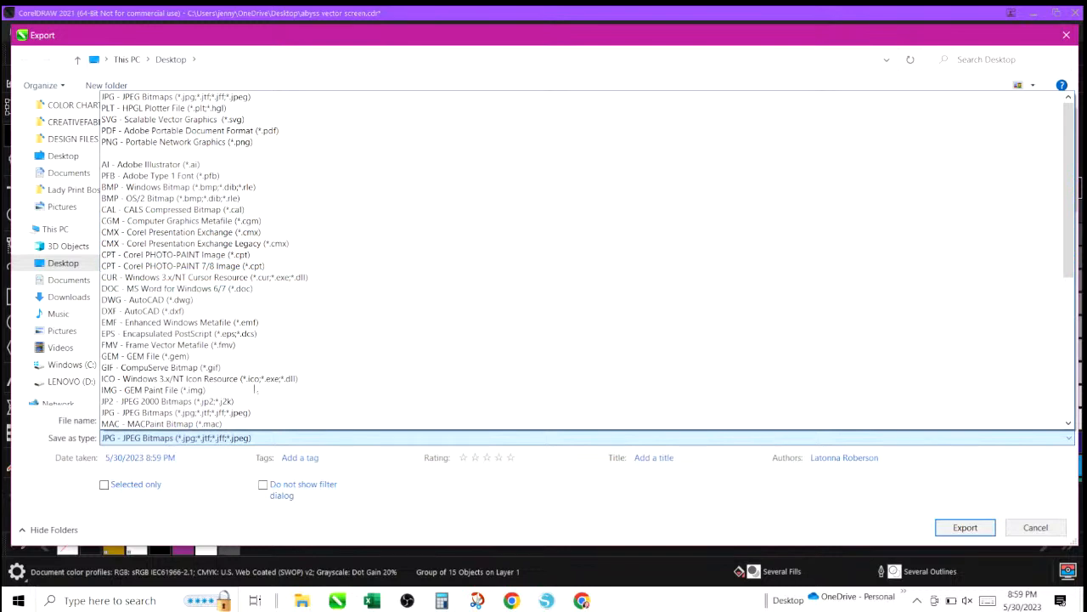
click(290, 437)
click(290, 437)
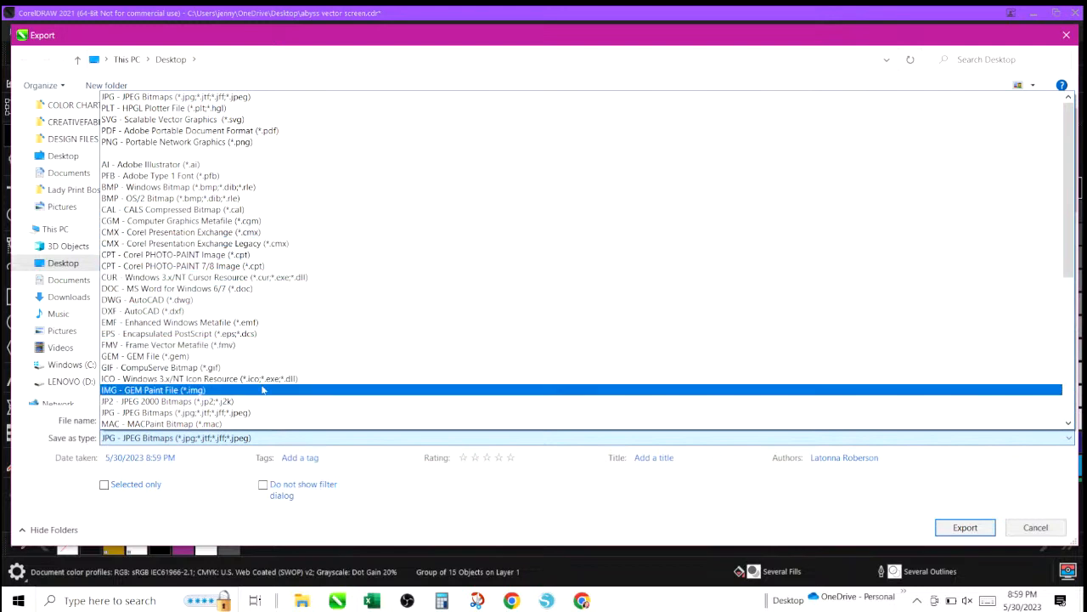
click(684, 520)
click(1035, 527)
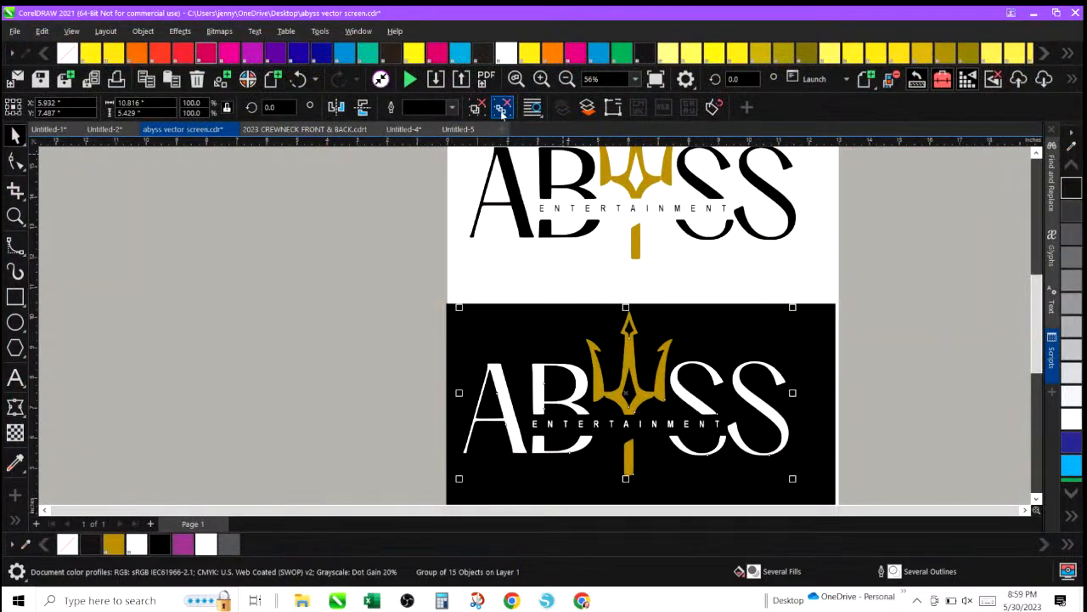
click(465, 86)
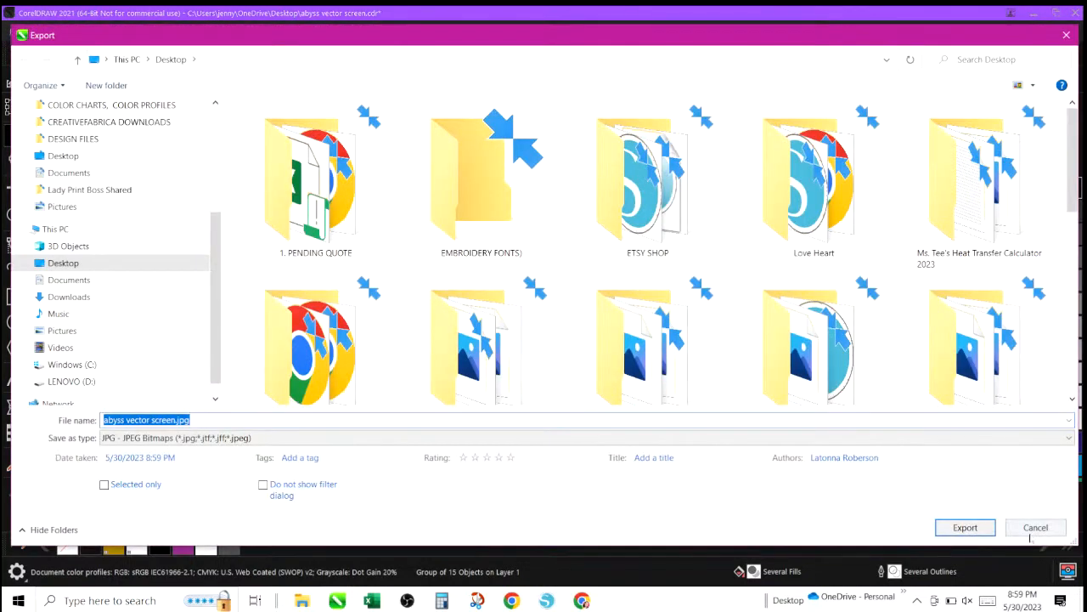
click(1036, 527)
Save the logo document as abyss vector LOGOS.cdr in the CUSTOMER DATA > ABYSS ENTERTAINMENT folder.
click(13, 34)
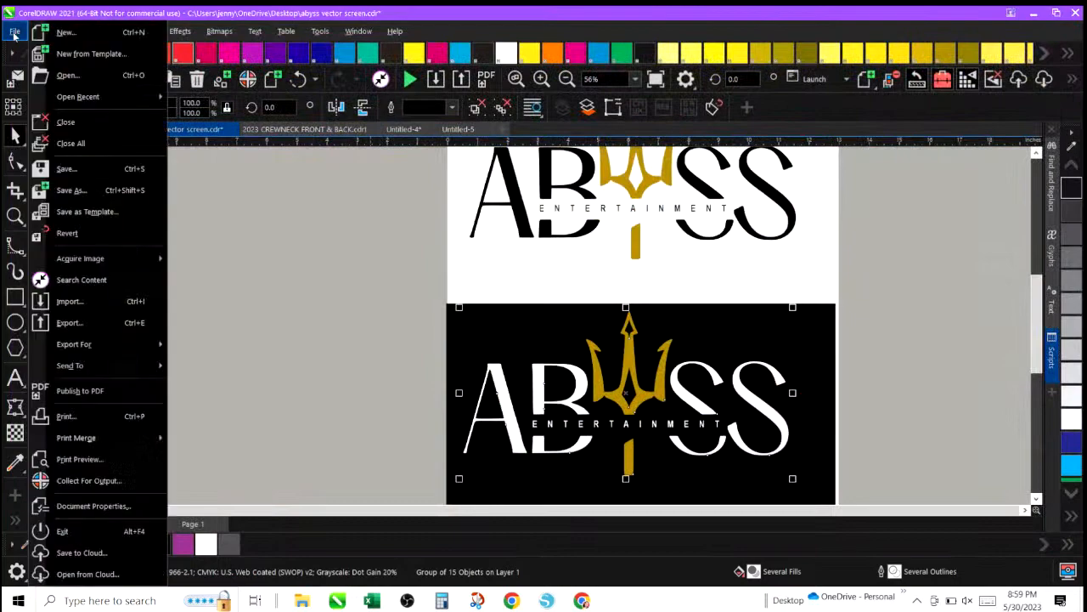
click(66, 190)
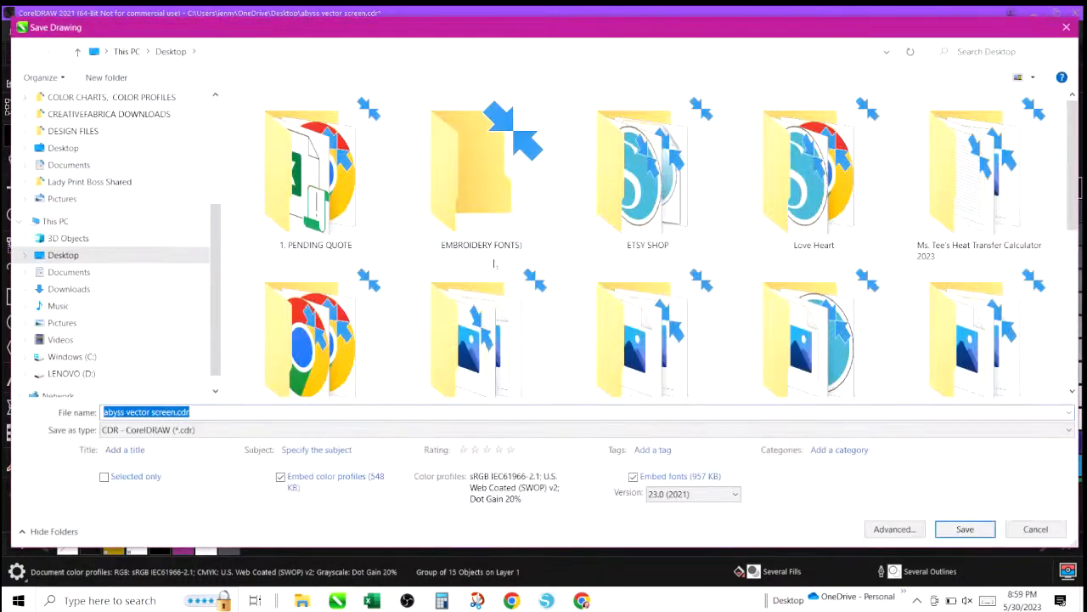
scroll(119, 174, up, 4)
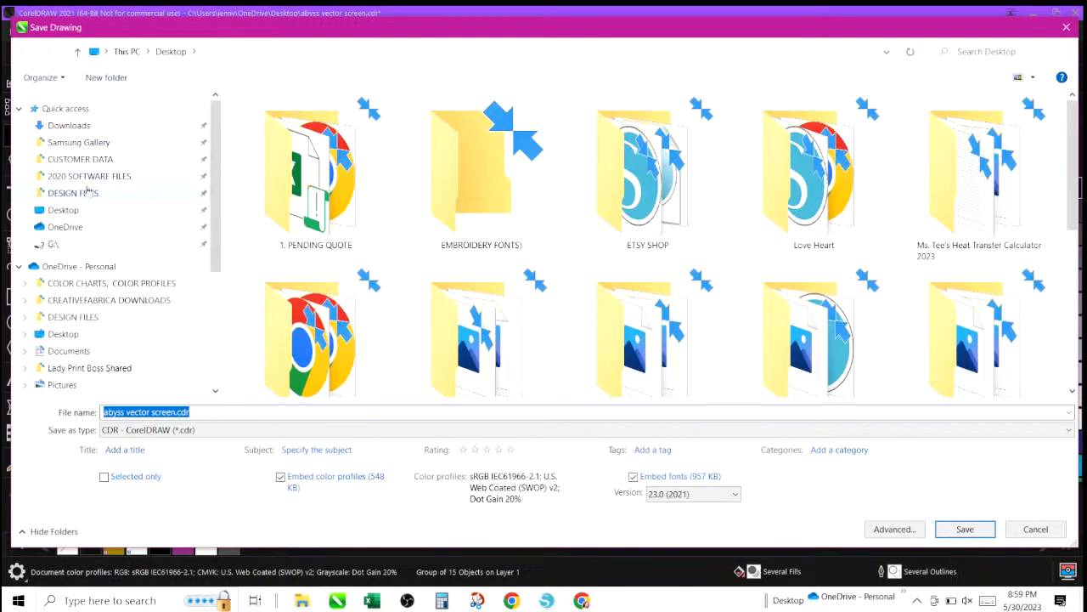
click(91, 162)
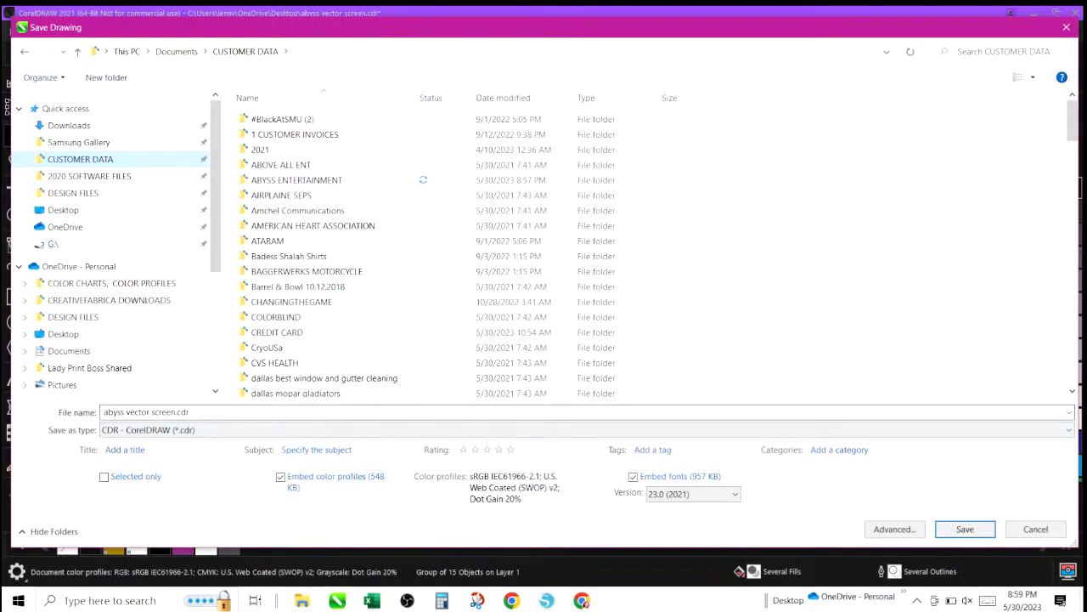
drag(104, 412, 191, 412)
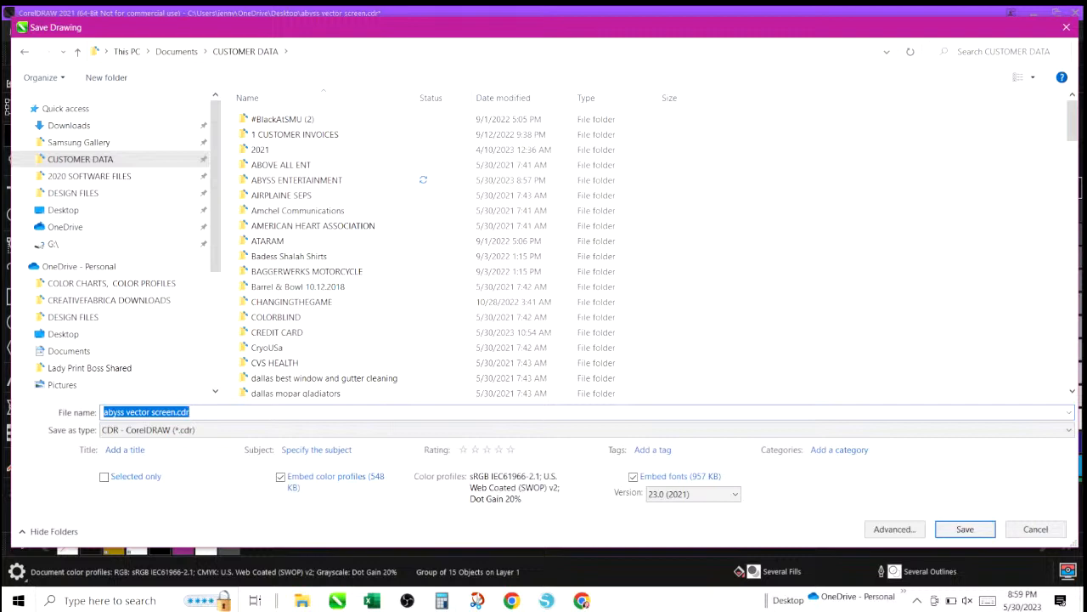
click(152, 411)
text(LOGOS)
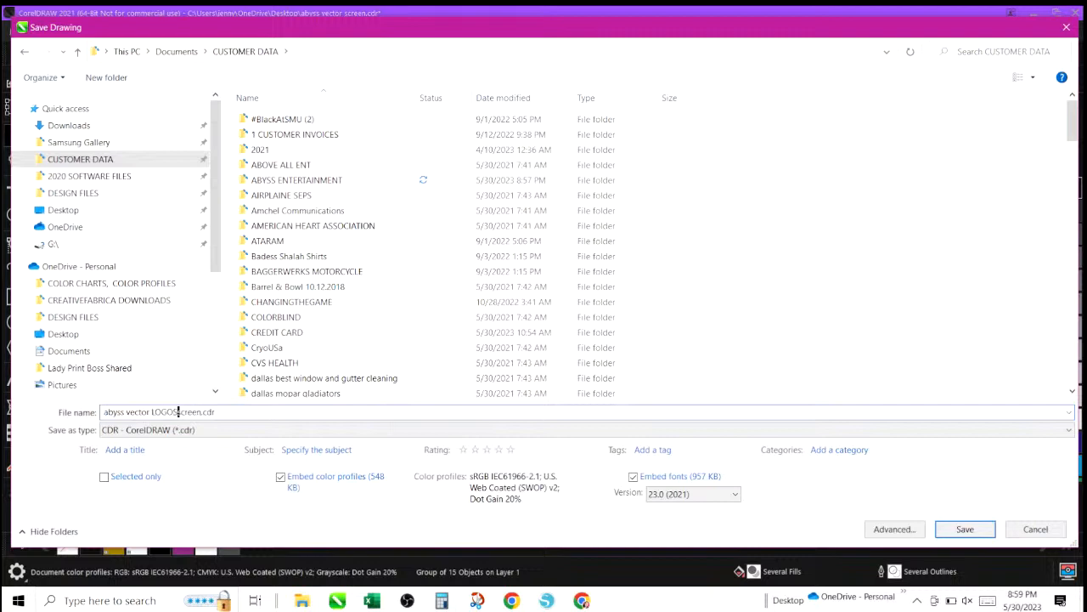
key(Delete)
key(Delete)
key(Delete)
key(Delete)
key(Delete)
key(Delete)
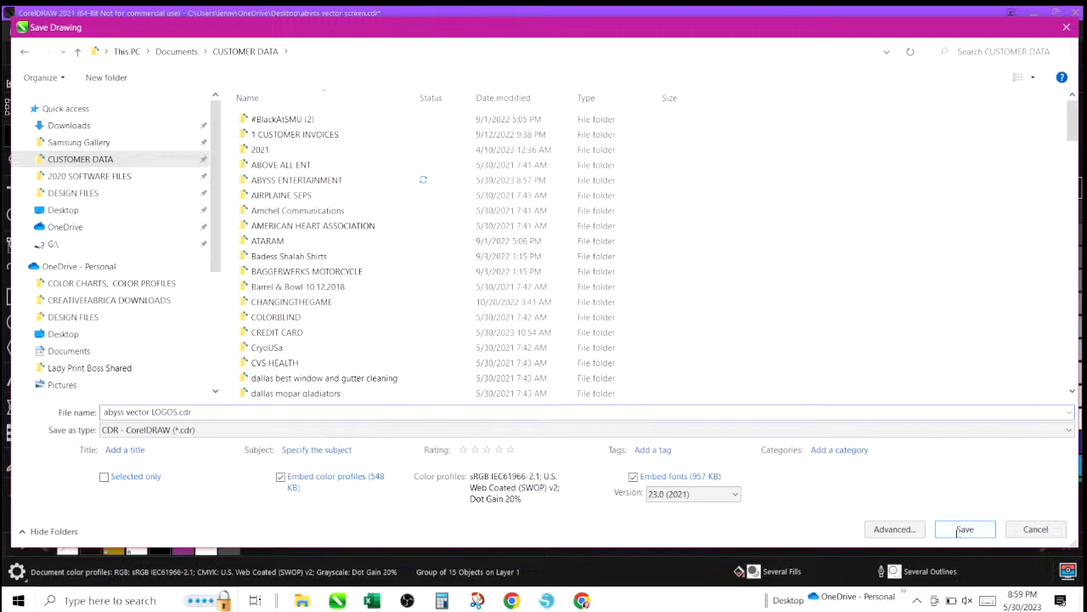
double_click(358, 181)
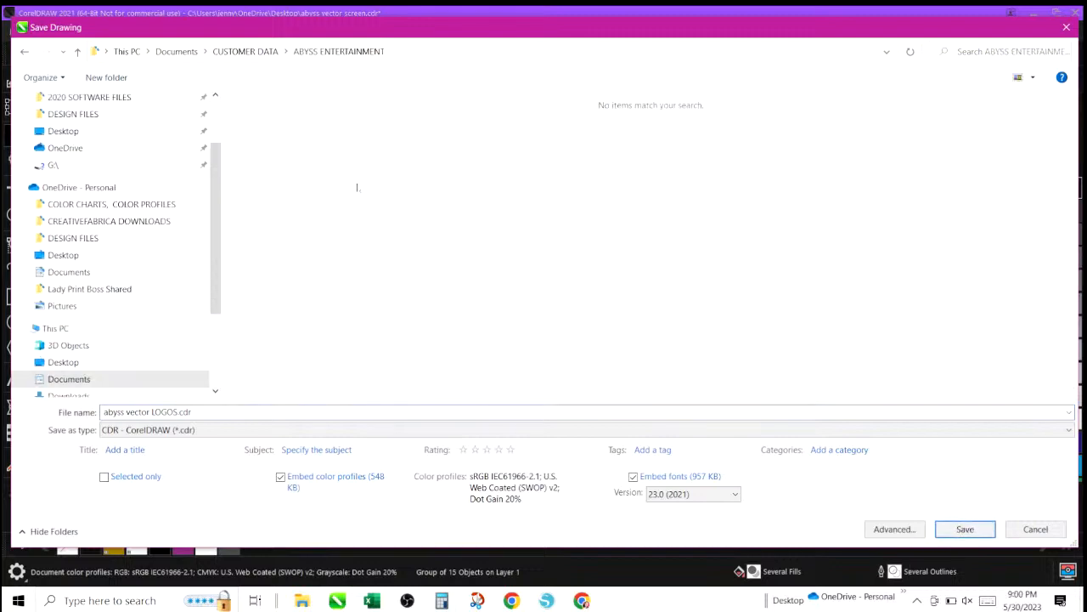
click(960, 527)
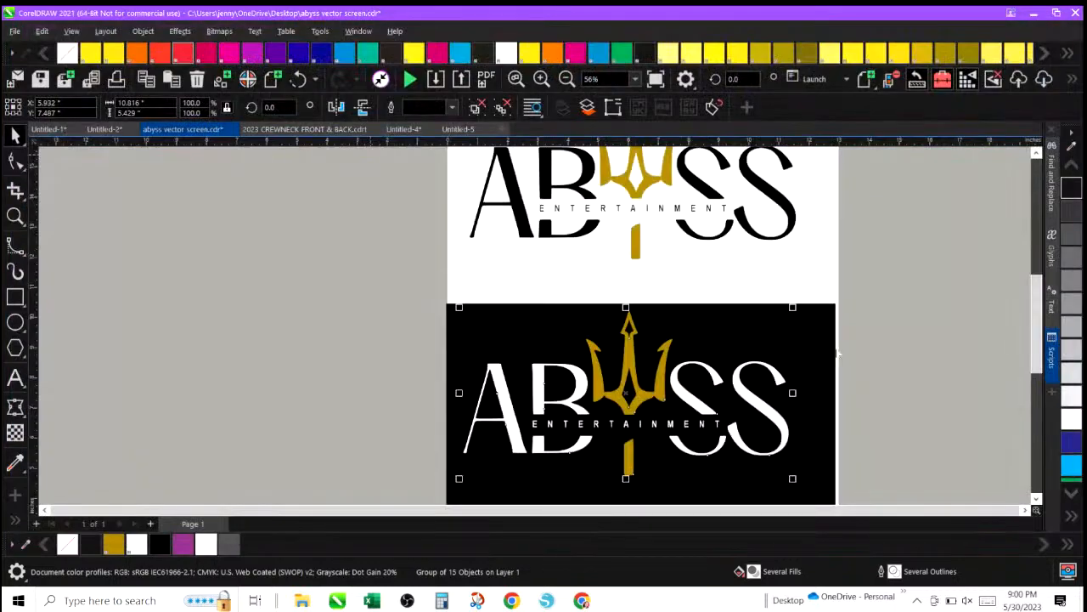
Delete the white-on-black version of the logo from the lower part of the page.
click(377, 272)
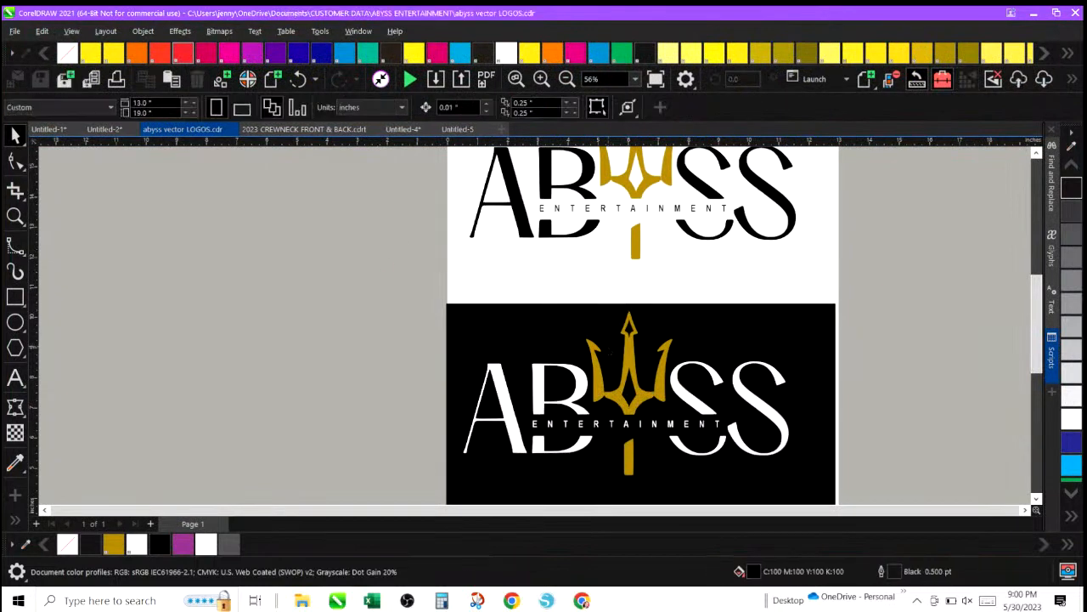
drag(425, 285, 867, 484)
key(Delete)
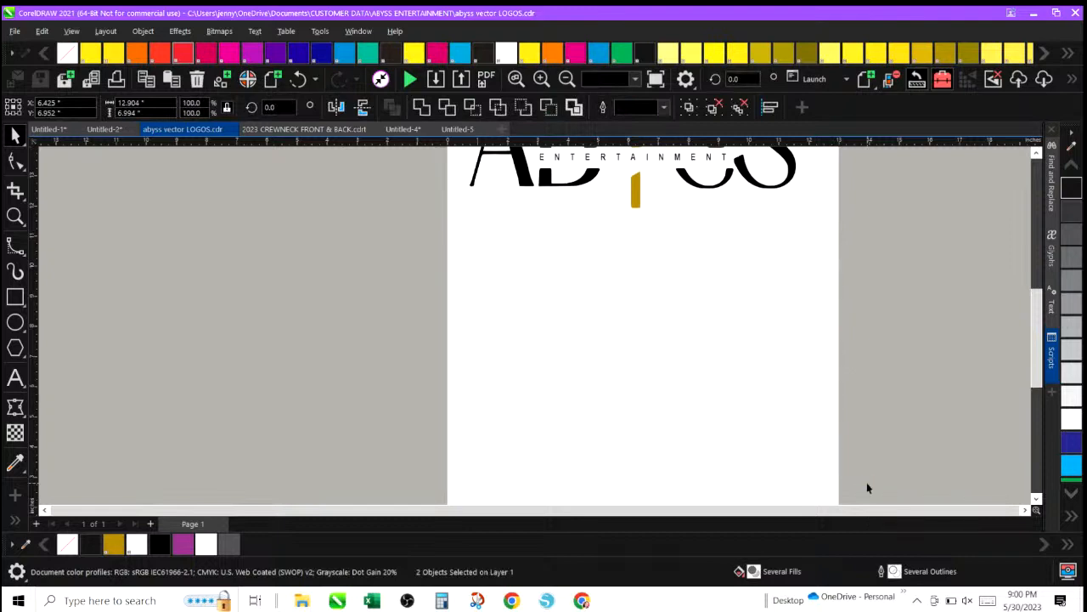
Select all parts of the remaining black-and-gold logo and group them.
click(567, 79)
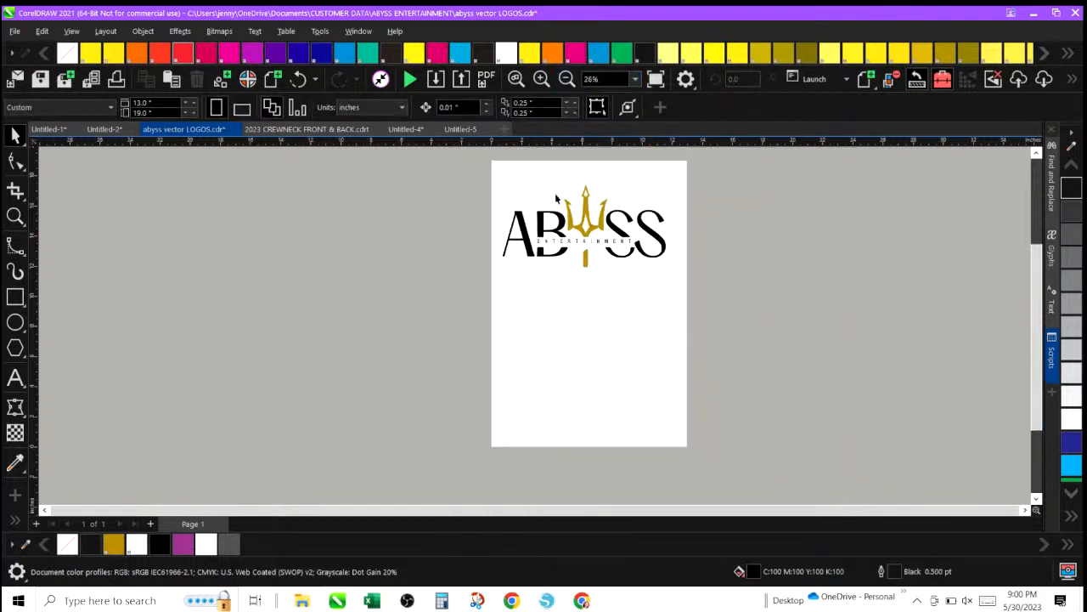
drag(473, 169, 671, 273)
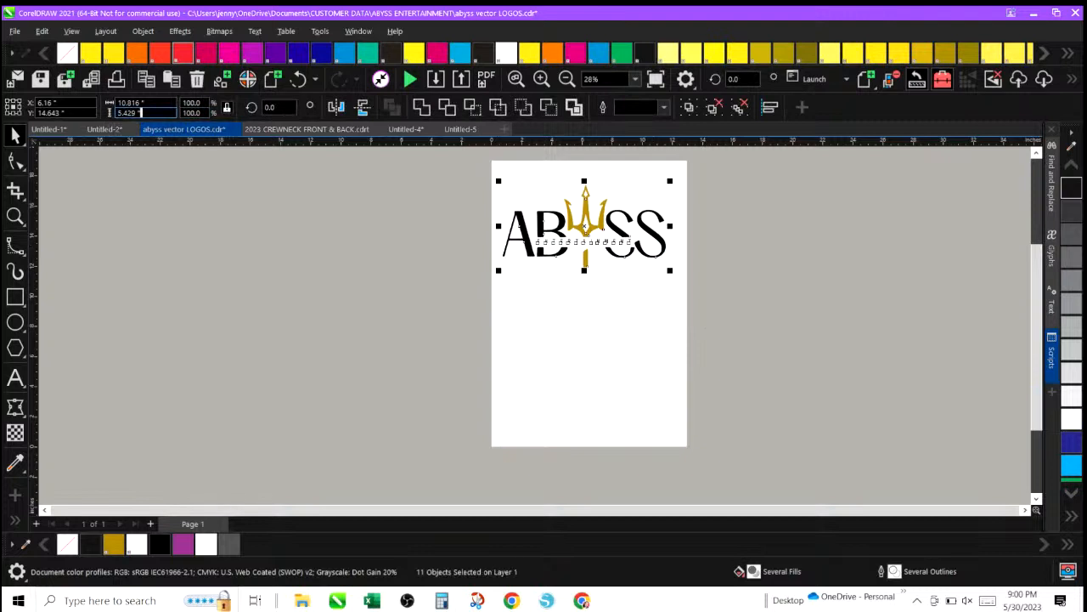
drag(142, 113, 61, 103)
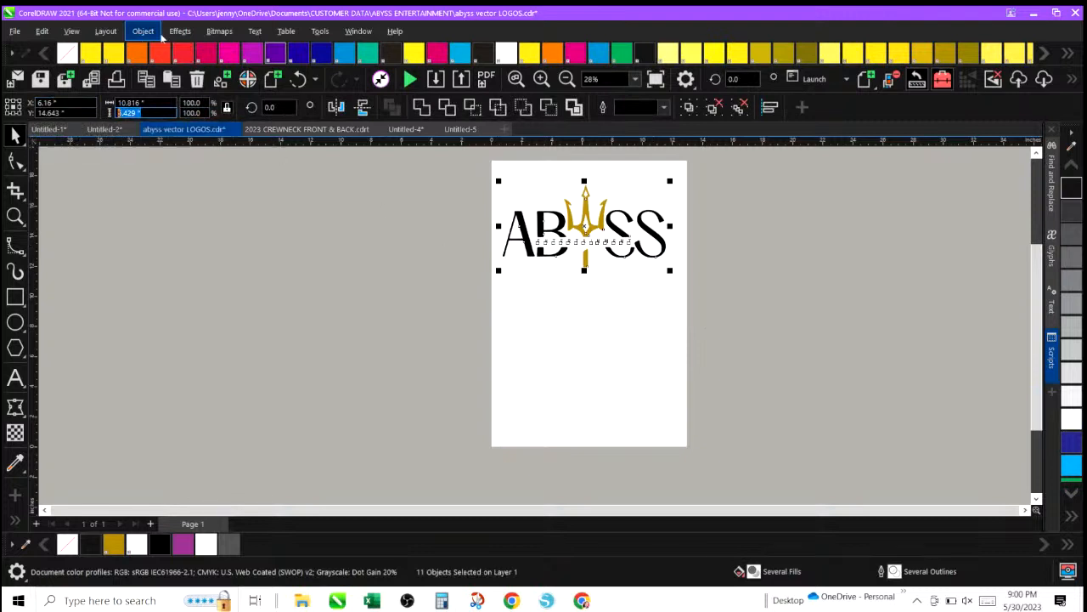
click(146, 32)
mouse_move(255, 299)
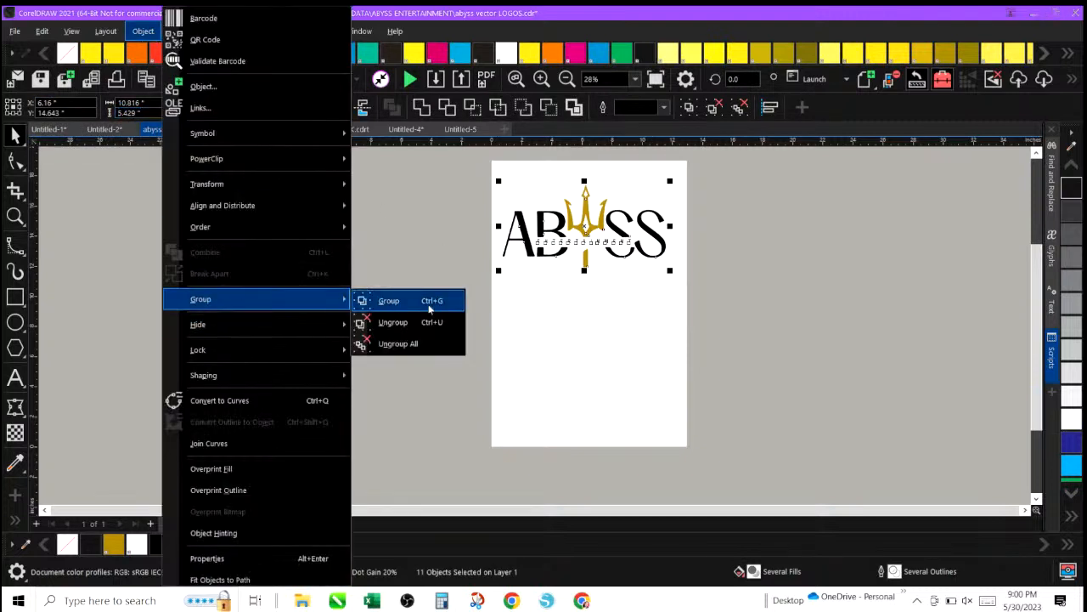
click(427, 300)
click(427, 308)
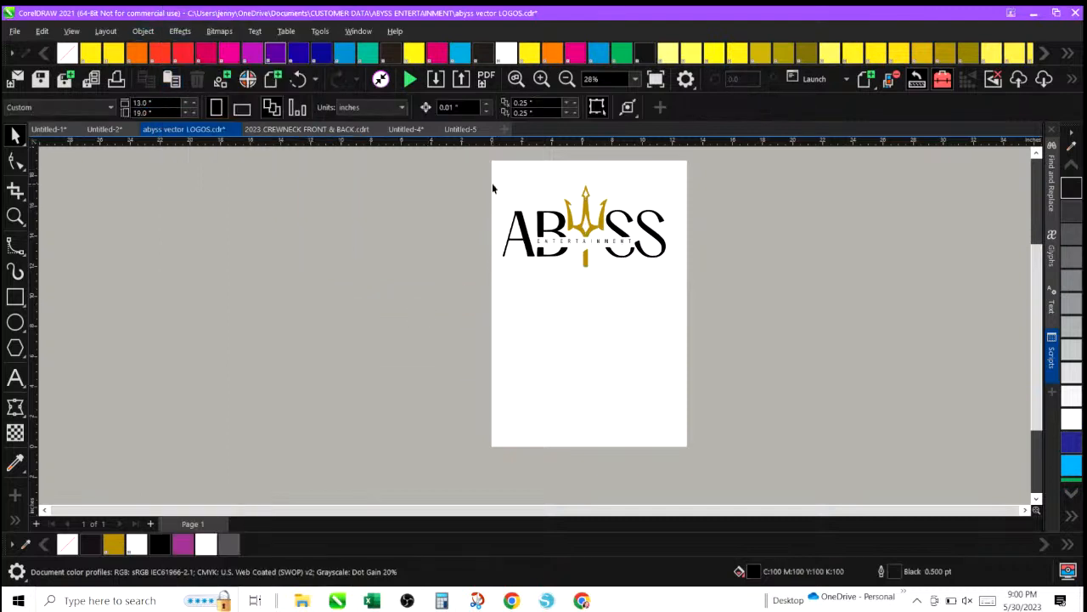
Resize the grouped logo to 3 inches wide and move it toward the page's upper right.
click(531, 217)
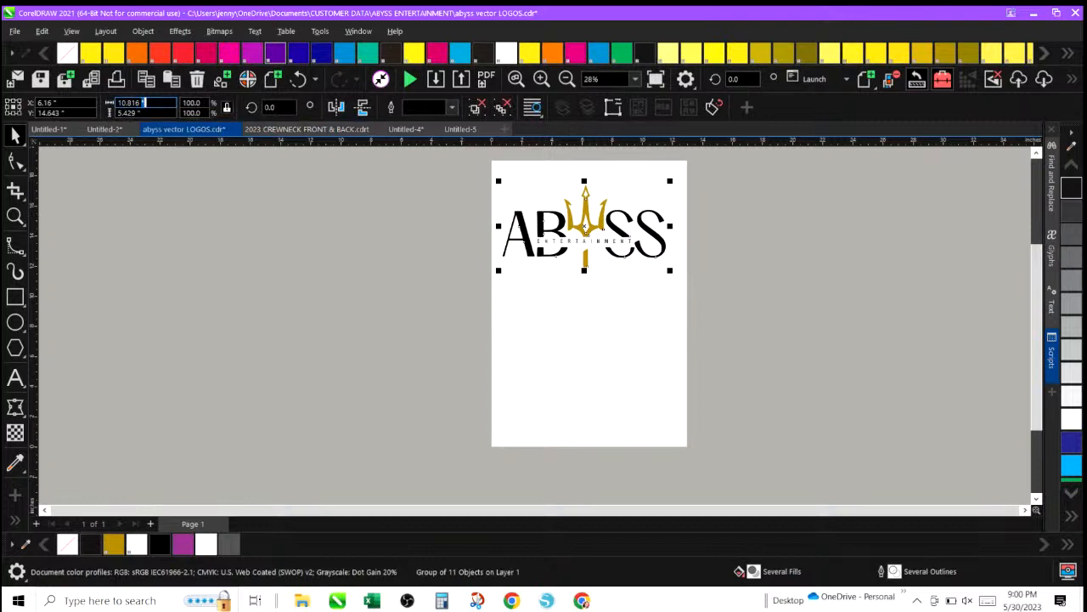
click(128, 103)
text(3.5)
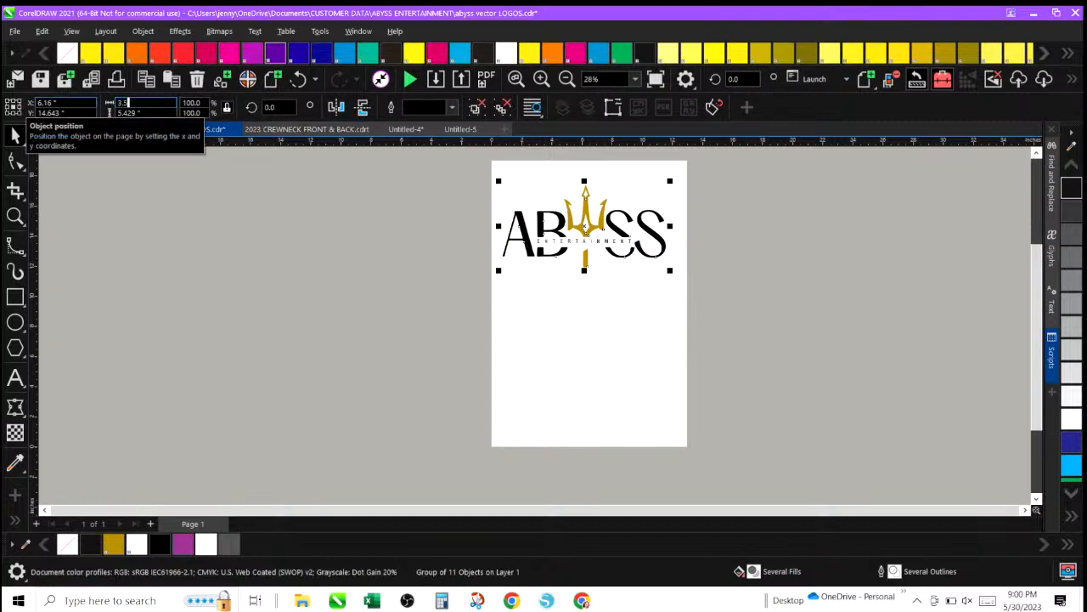
key(Return)
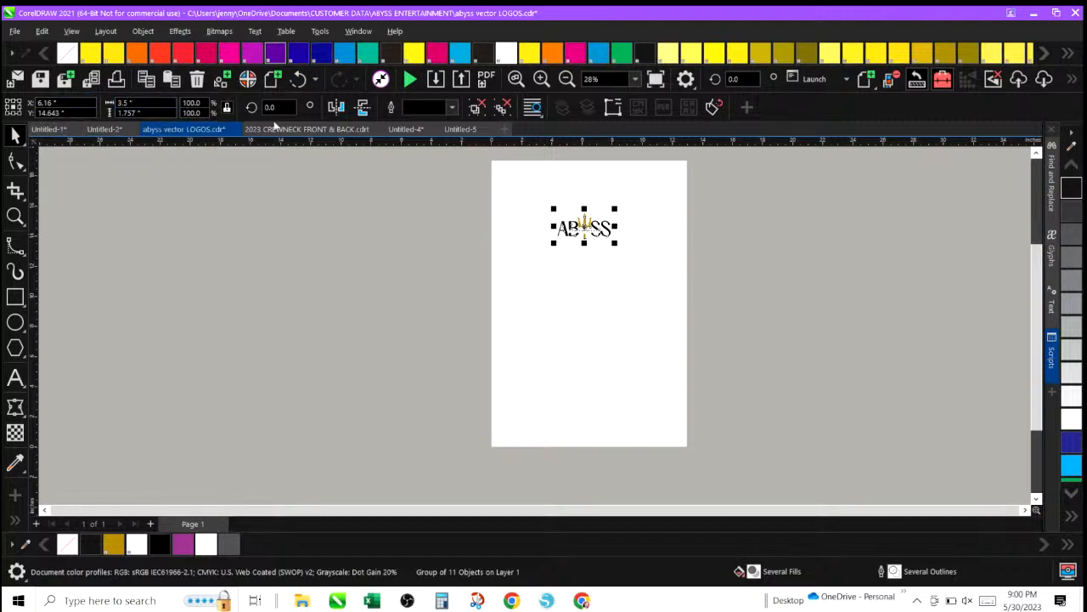
drag(583, 223, 627, 209)
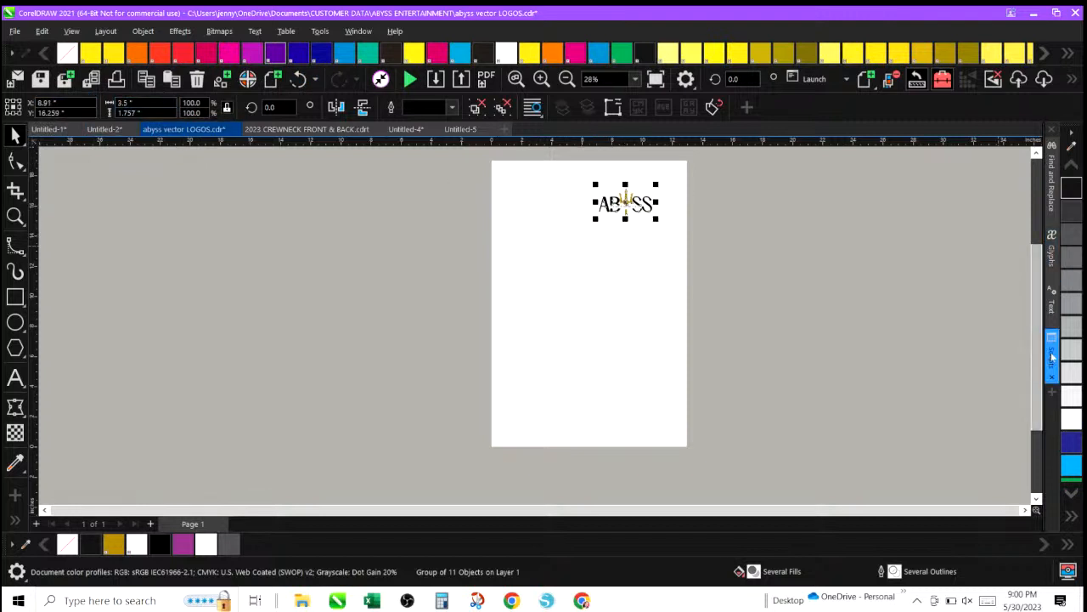
Run the LimitColors script to open Vector Seps and add registration marks around the logo.
click(1052, 352)
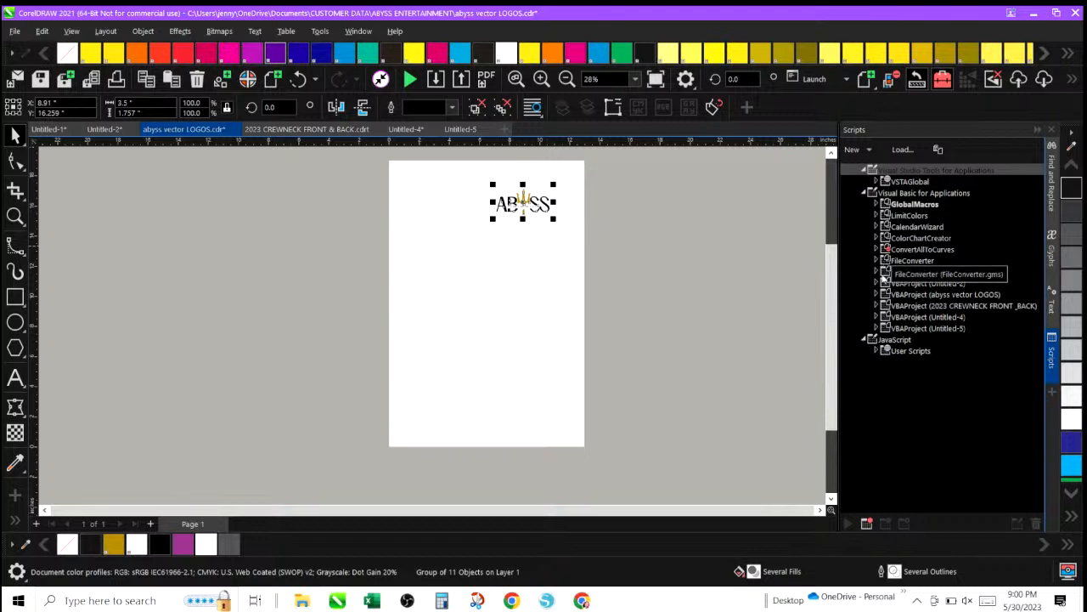
click(877, 216)
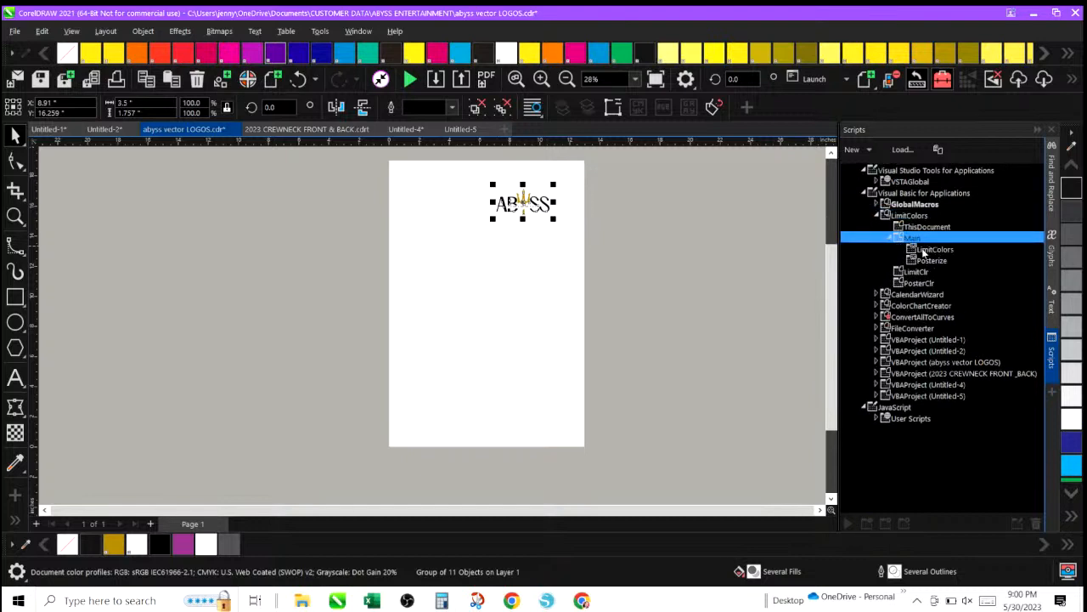
double_click(924, 250)
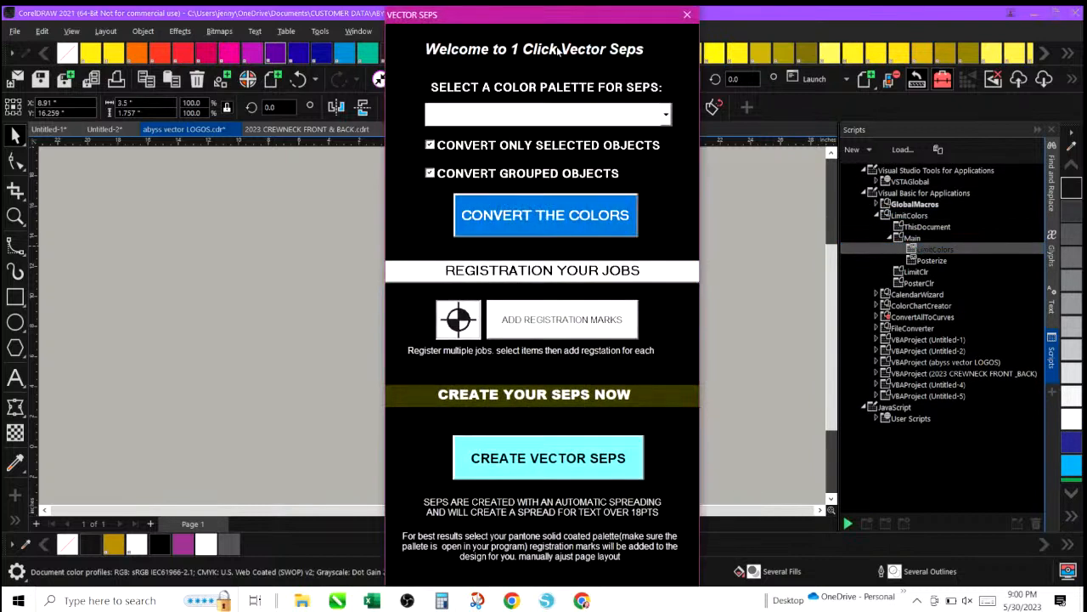
drag(526, 16, 829, 31)
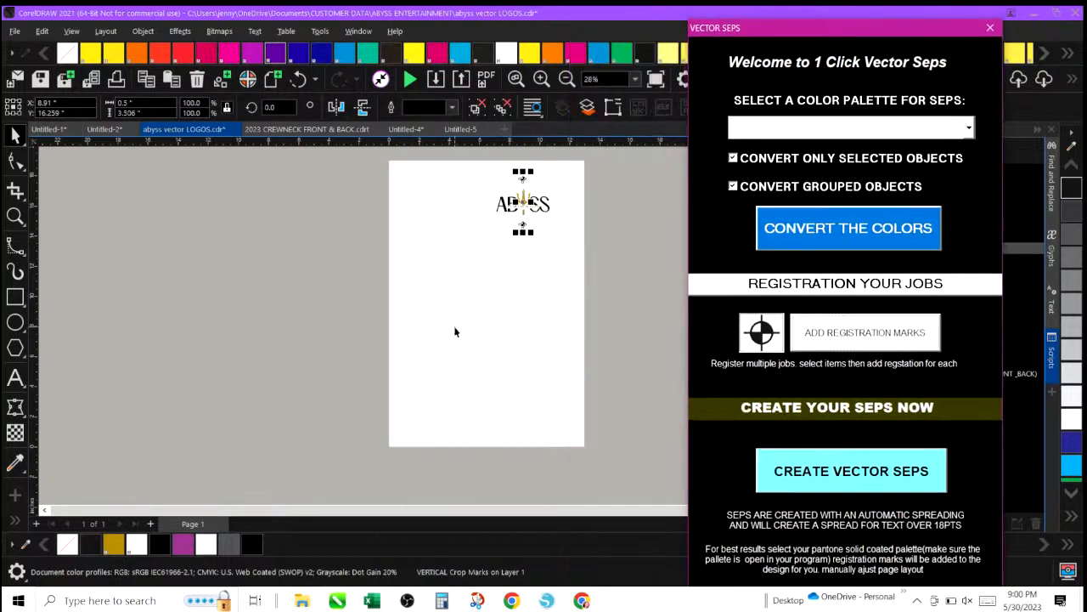
click(355, 334)
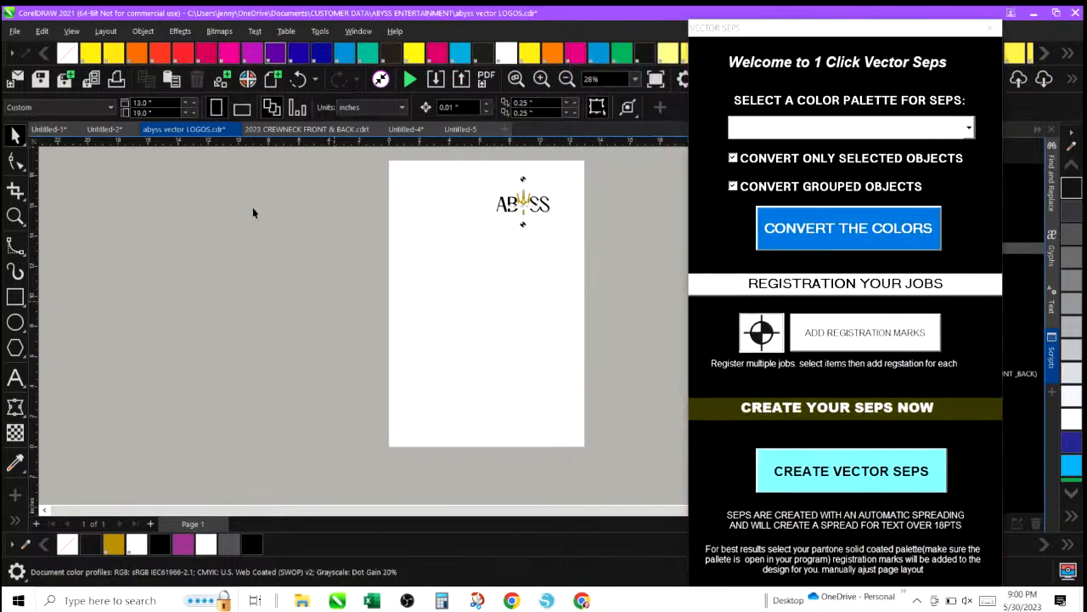
Save a copy of the drawing under the file name abyss vector SCREEN.cdr.
click(15, 31)
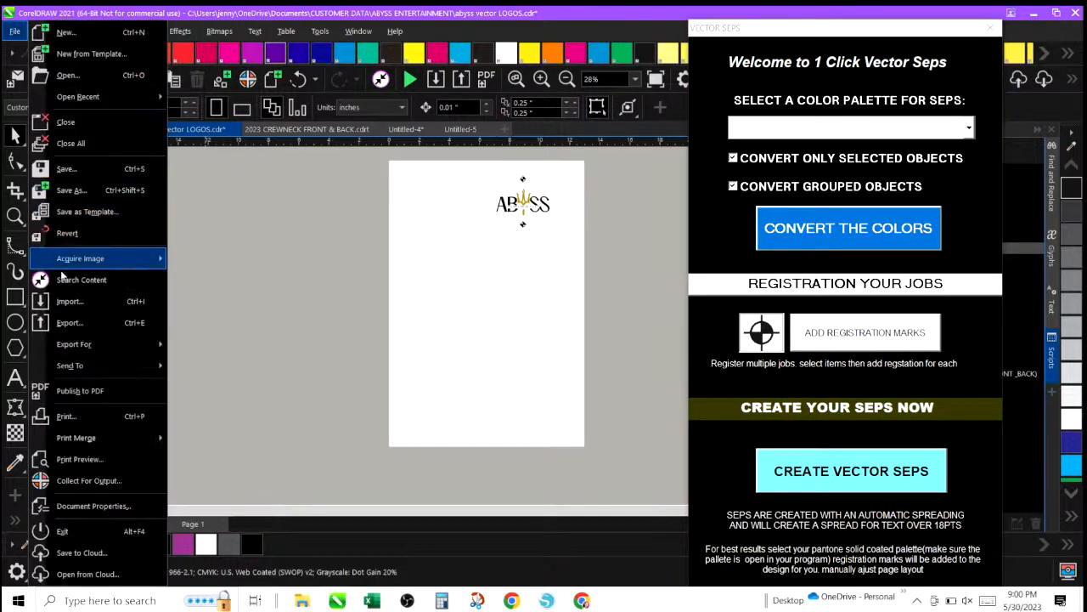
click(71, 192)
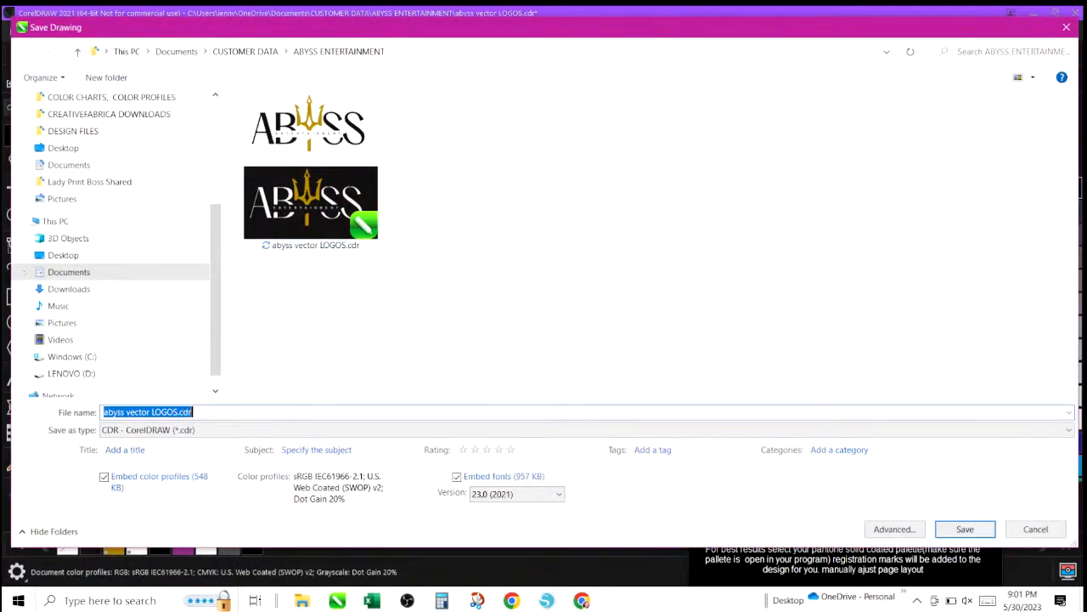
click(179, 412)
key(BackSpace)
key(BackSpace)
key(BackSpace)
key(BackSpace)
key(BackSpace)
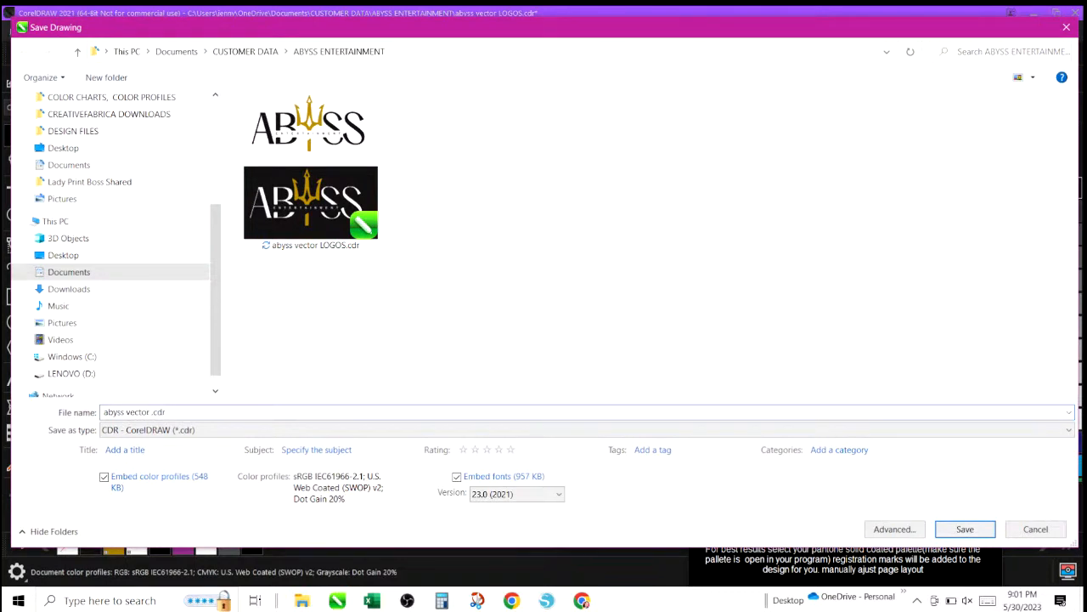
text(SCREEN)
click(966, 528)
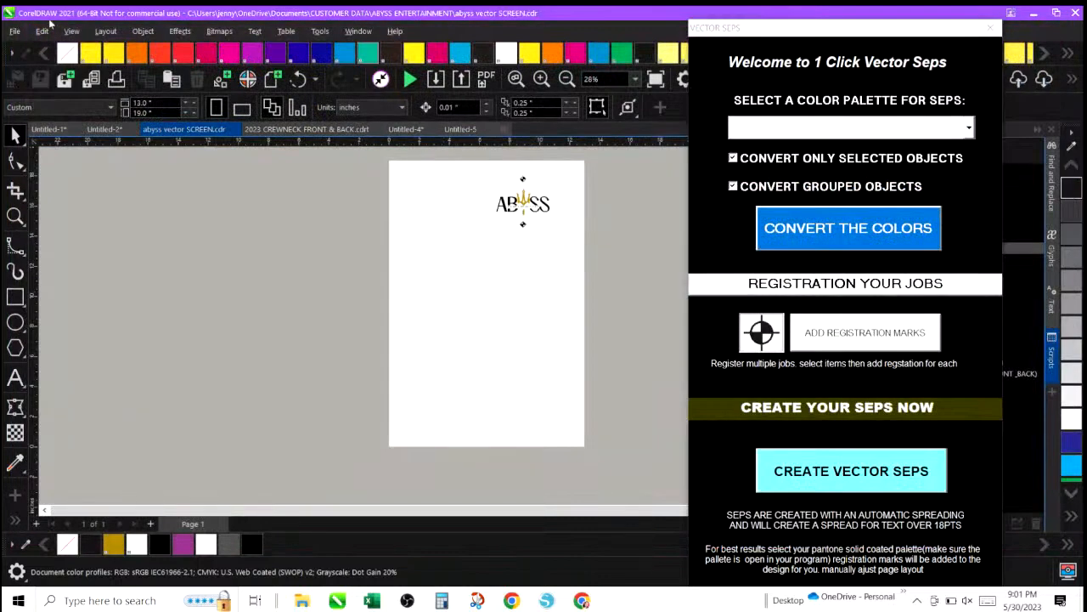
Open the Print dialog and set the color output to Separations.
click(11, 32)
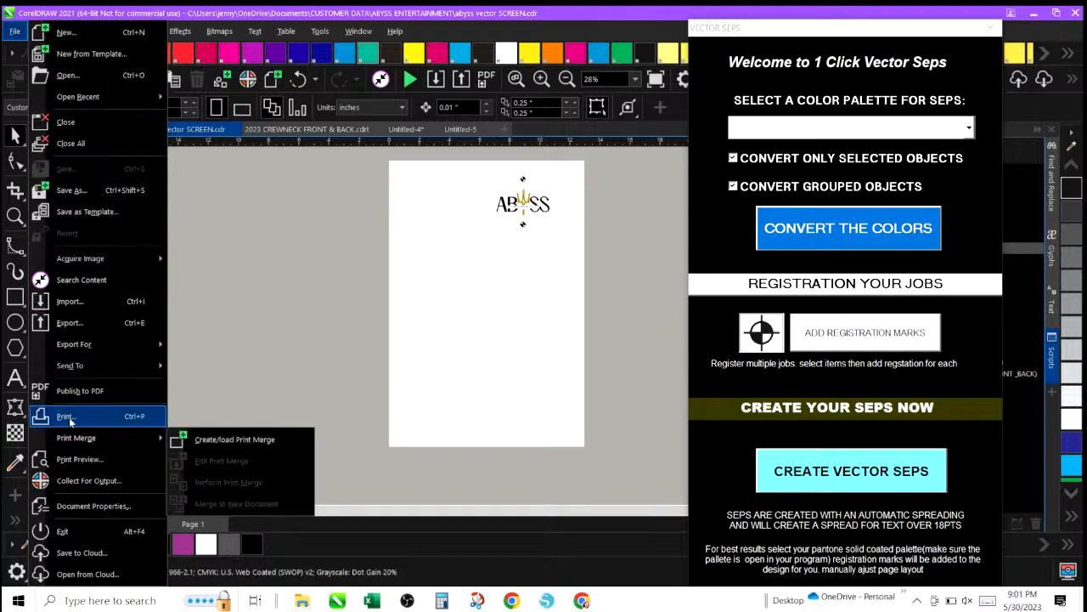
click(68, 417)
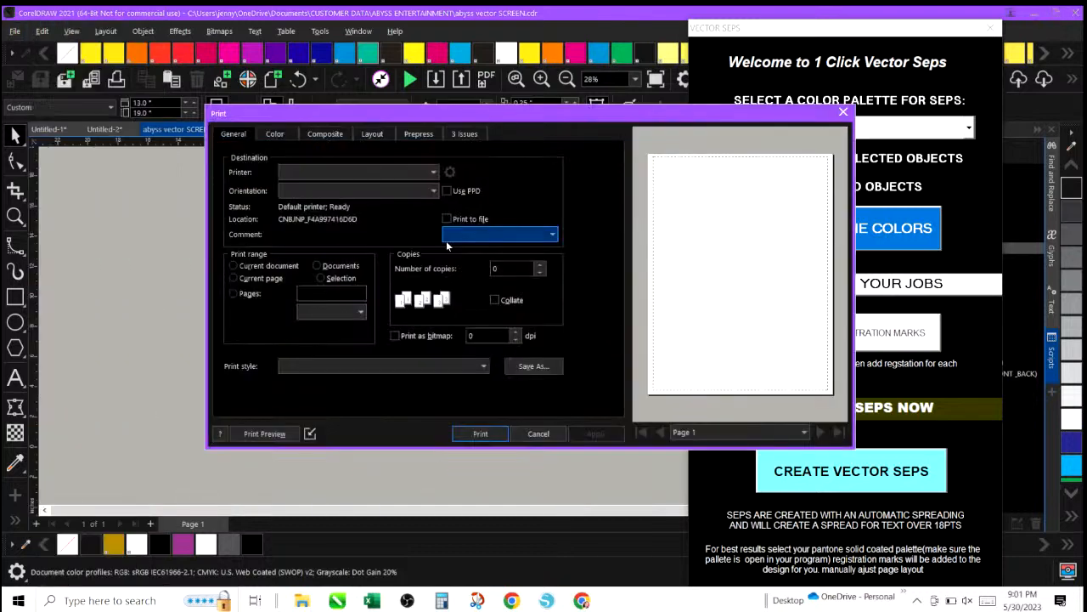
click(274, 133)
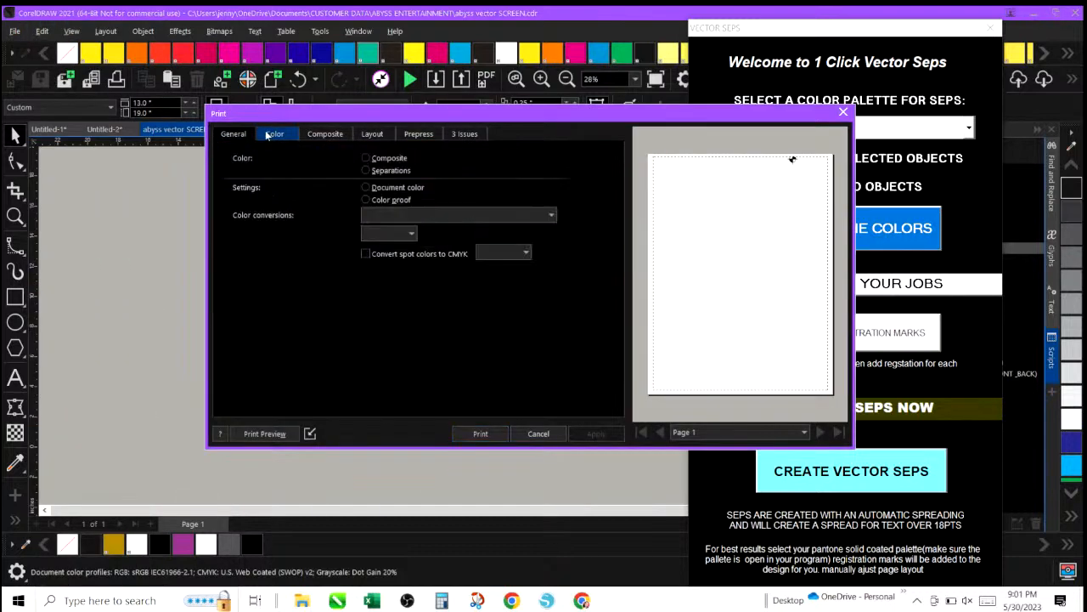
click(373, 171)
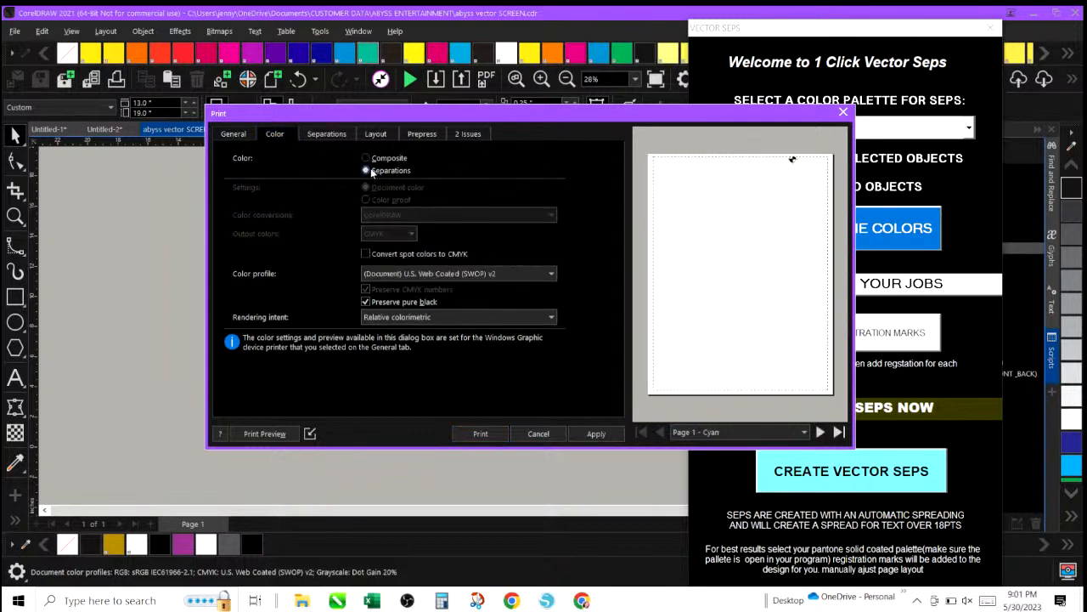
click(232, 134)
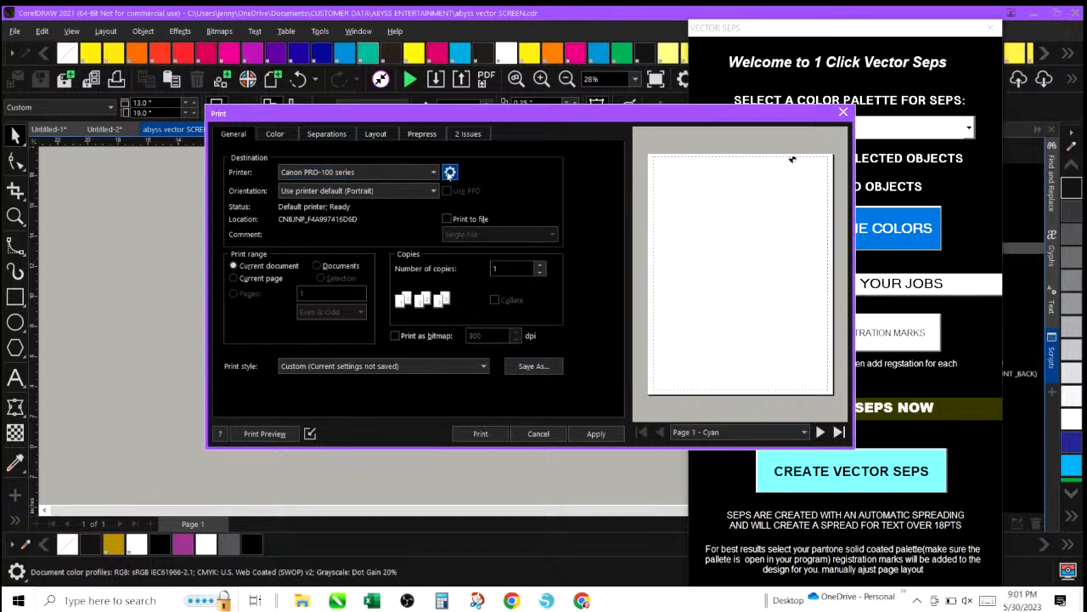
Open the Canon PRO-100 printer properties and set the paper size to A3+ 13"x19" 33x48cm.
click(449, 173)
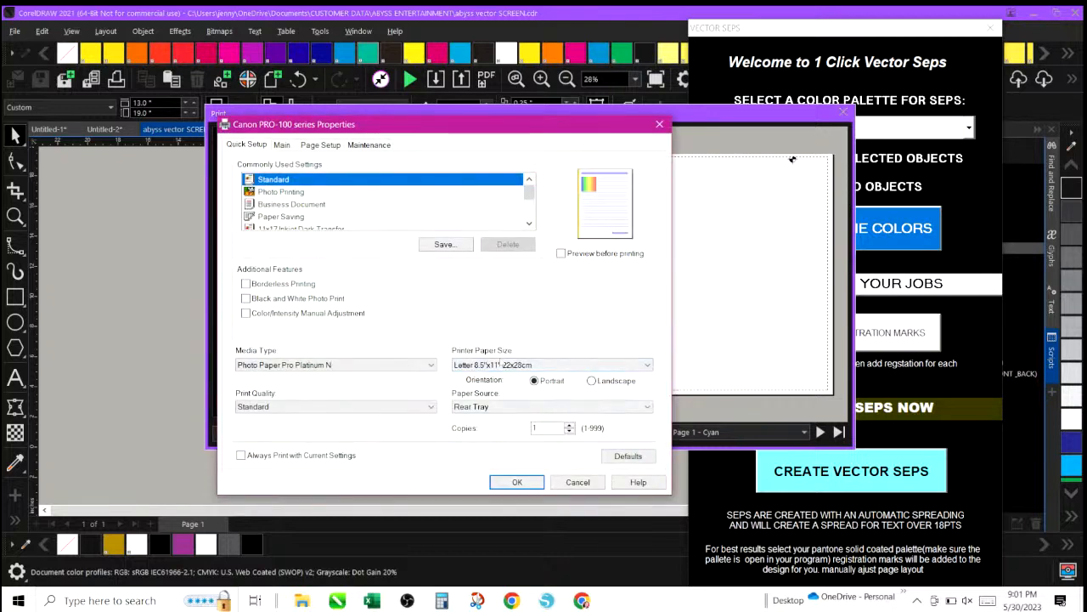
click(502, 365)
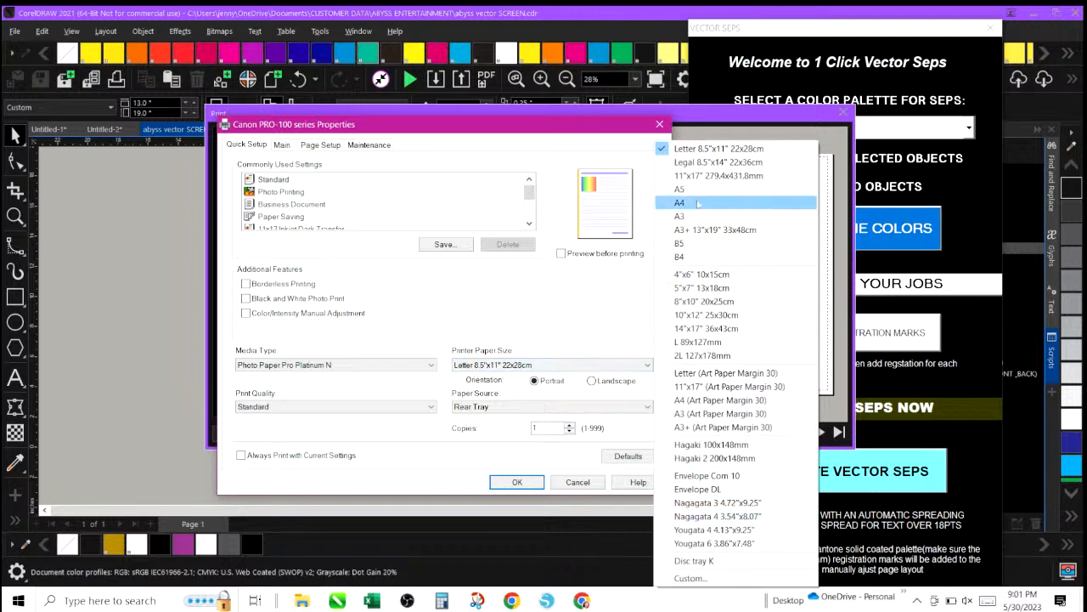
click(703, 230)
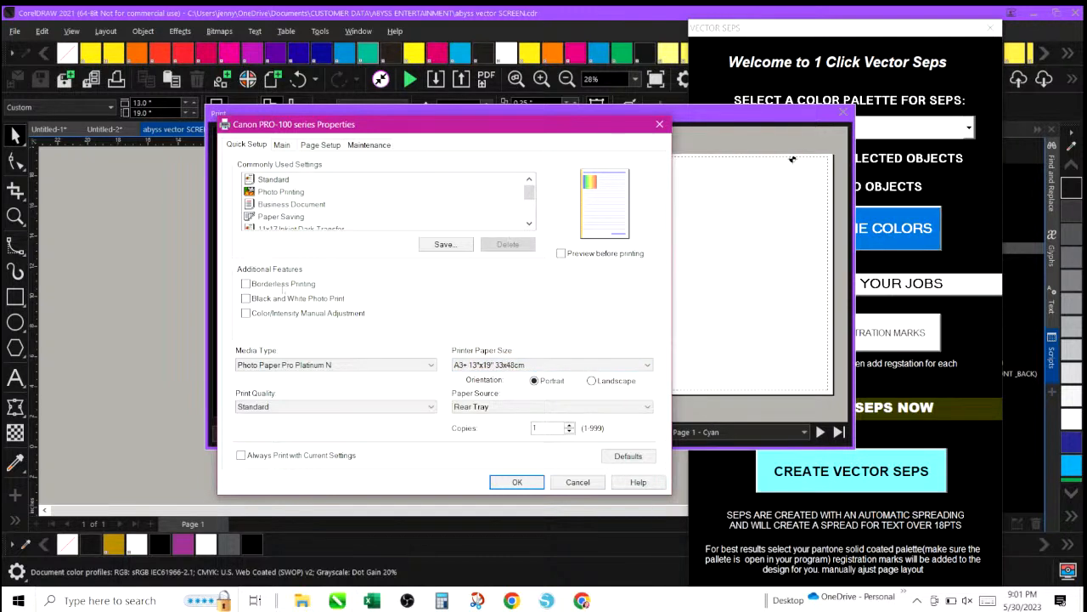
Enable Color/Intensity Manual Adjustment and set the intensity to 8.
click(246, 313)
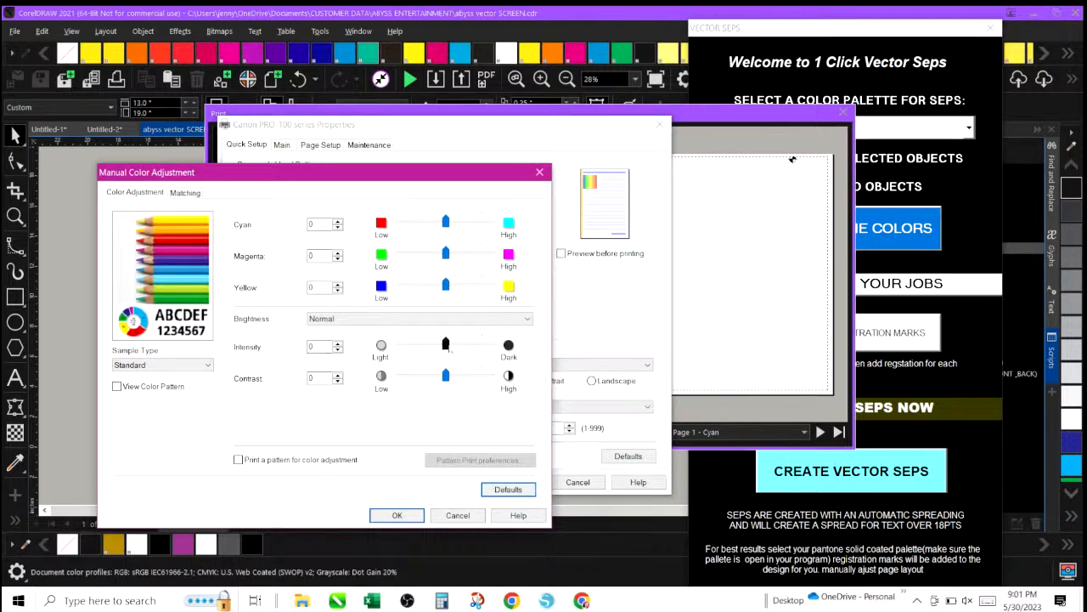
drag(446, 344, 453, 351)
click(397, 516)
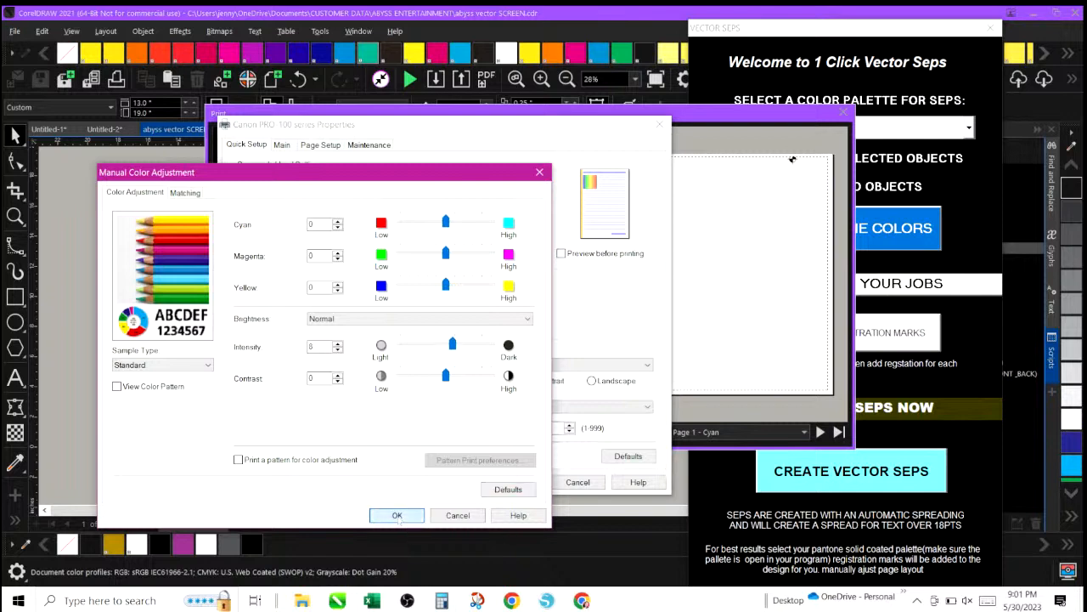
Set the printer media type to Matte Photo Paper N.
click(330, 365)
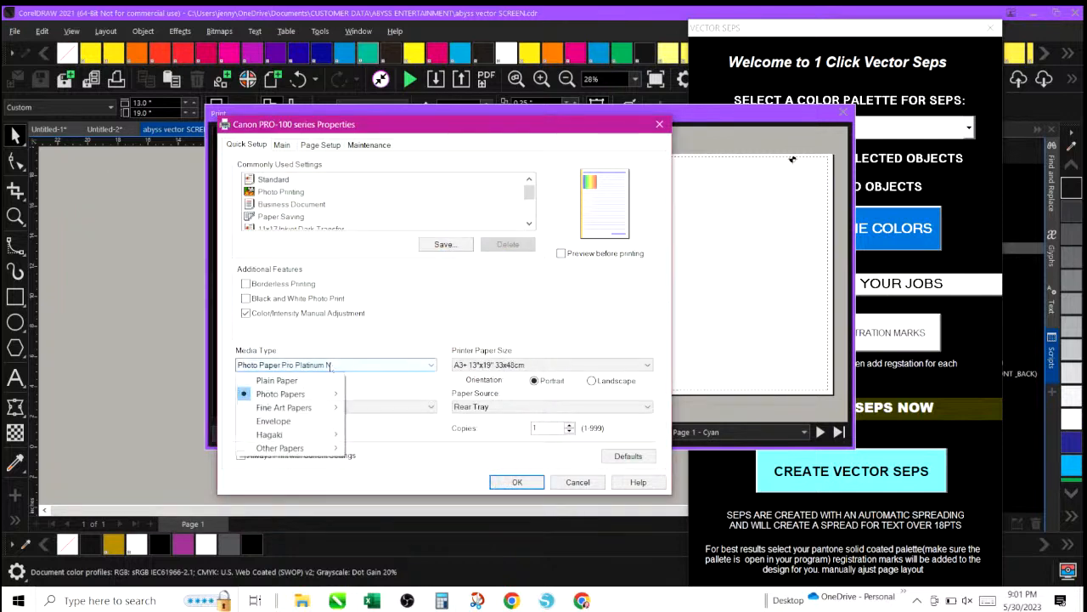
mouse_move(310, 399)
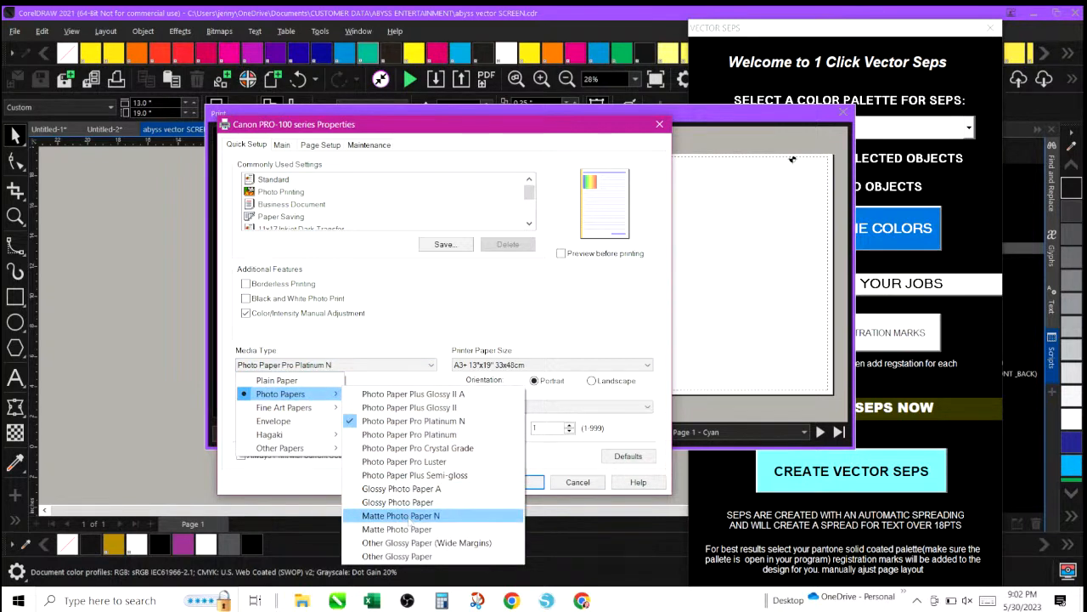
click(412, 516)
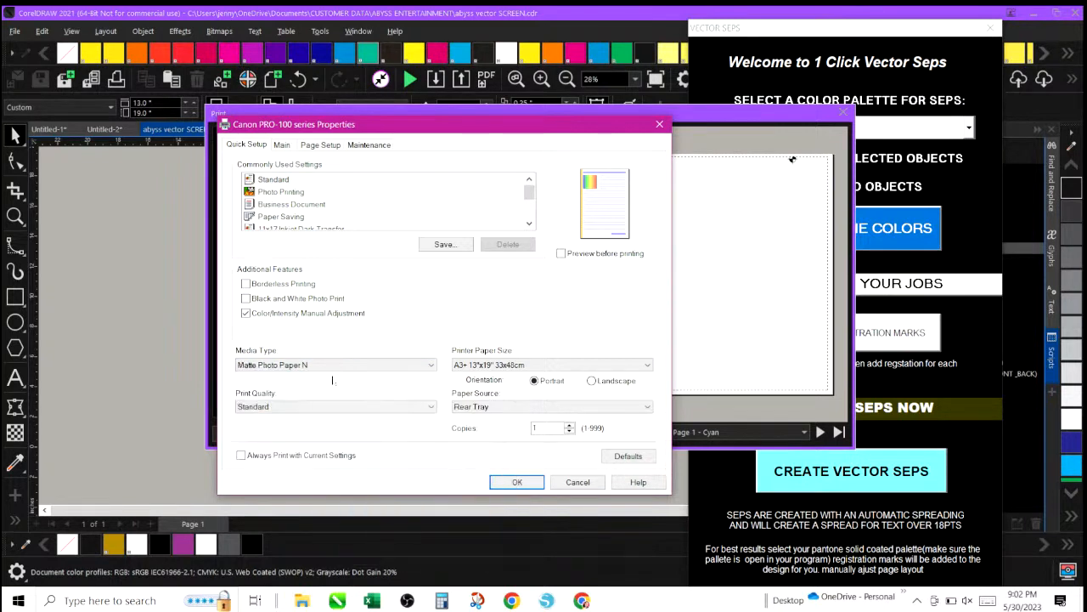
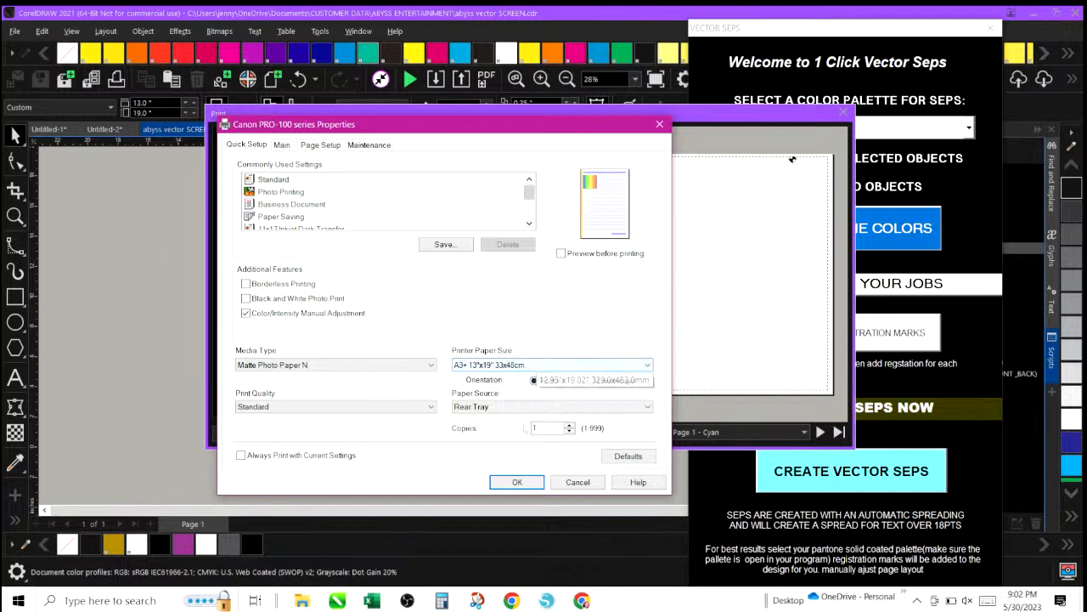
Confirm the printer properties and exclude the Cyan, Magenta and Yellow plates from the separations.
click(515, 481)
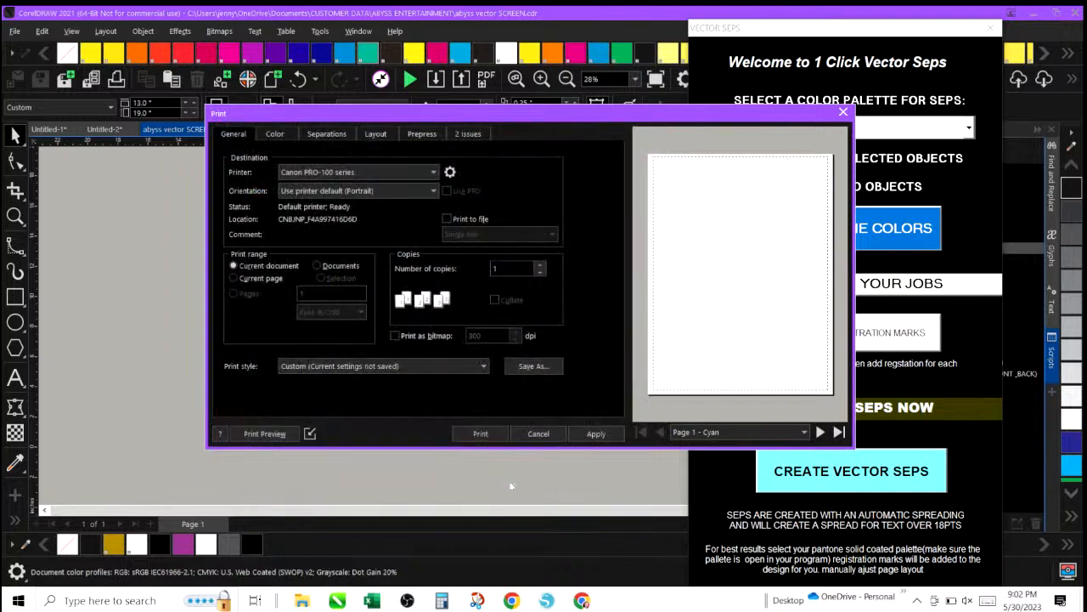
click(325, 134)
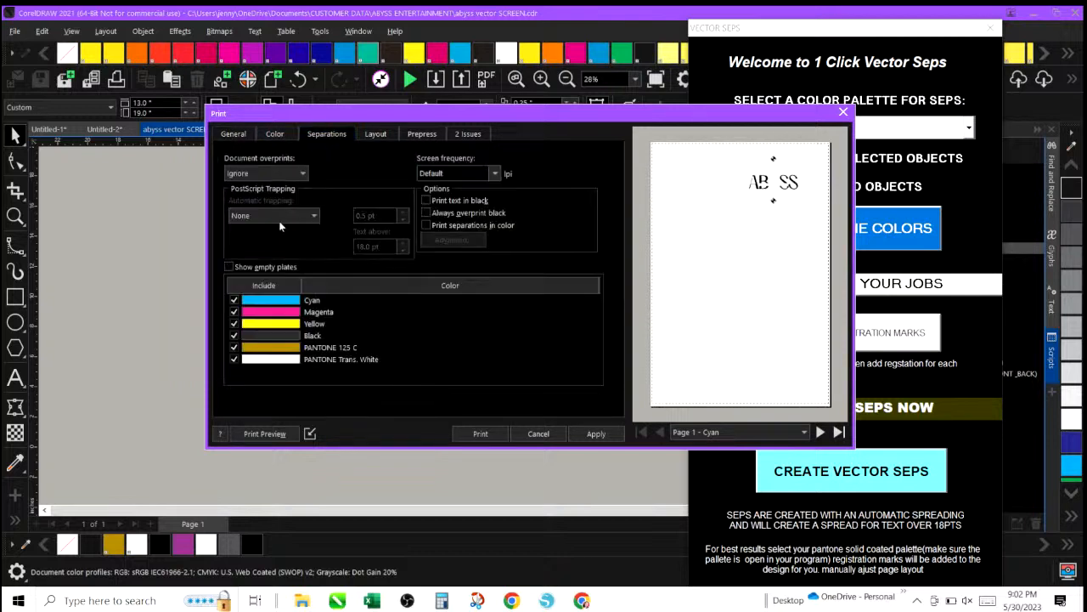
click(233, 300)
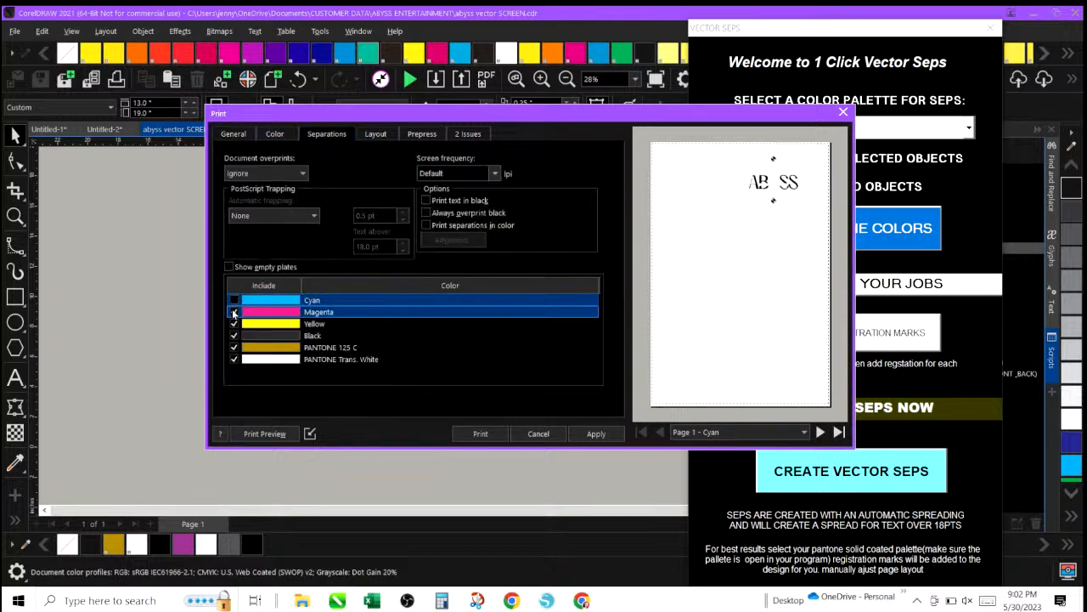
click(235, 312)
click(234, 323)
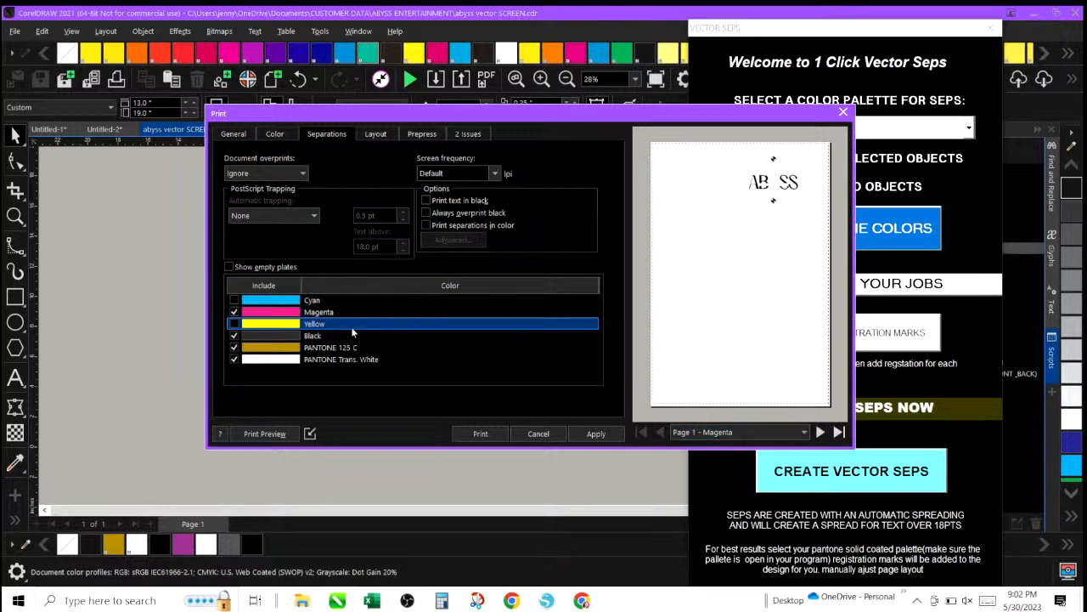
click(234, 311)
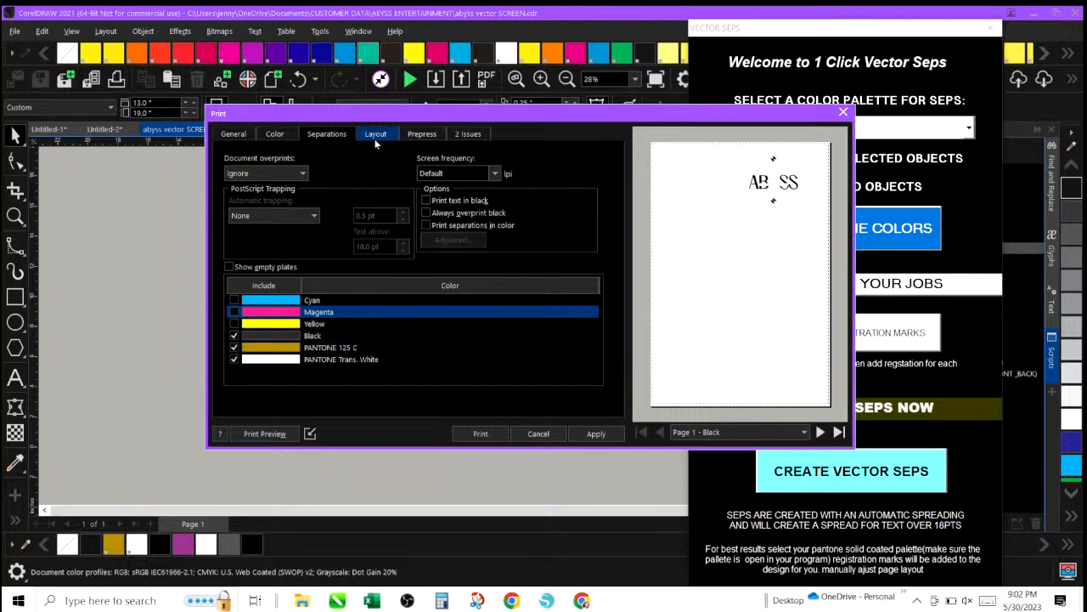
Preview the PANTONE 125 C and PANTONE Trans. White plates, then exclude the PANTONE Trans. White plate.
drag(387, 117, 287, 238)
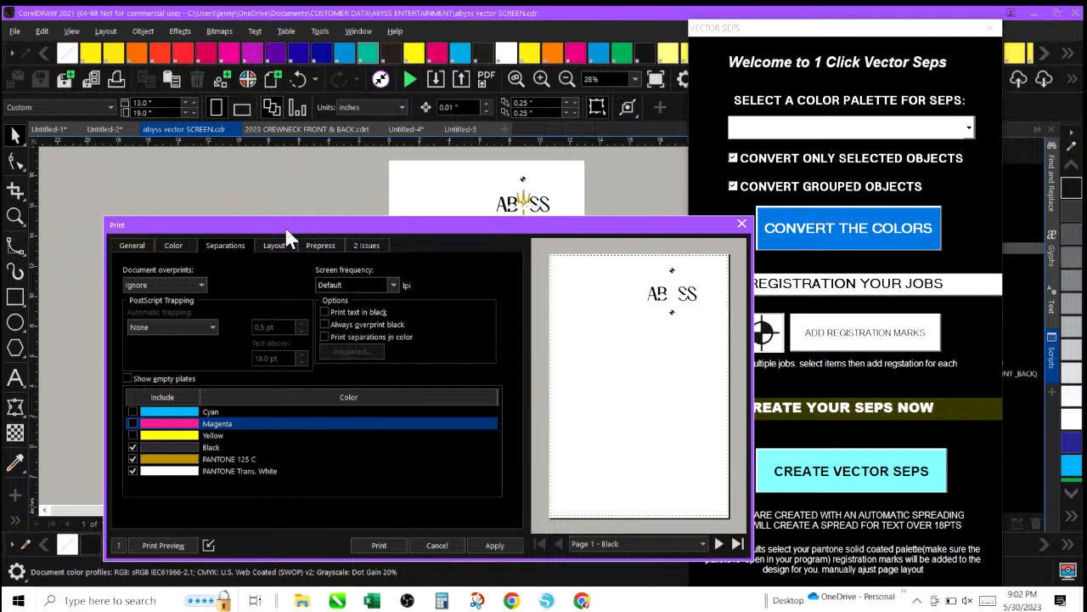
drag(287, 237, 284, 157)
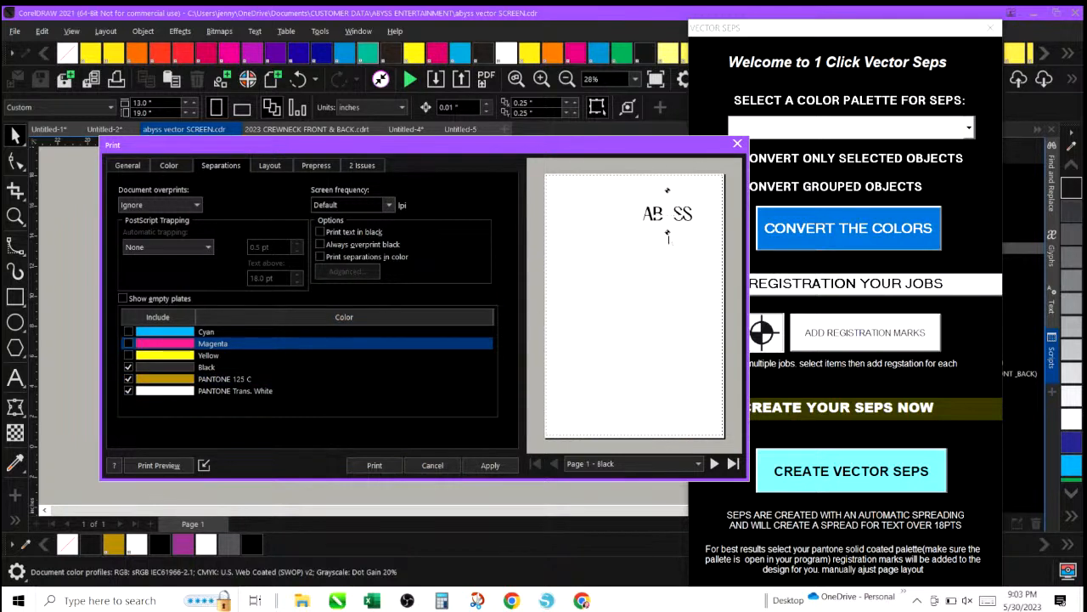
click(697, 463)
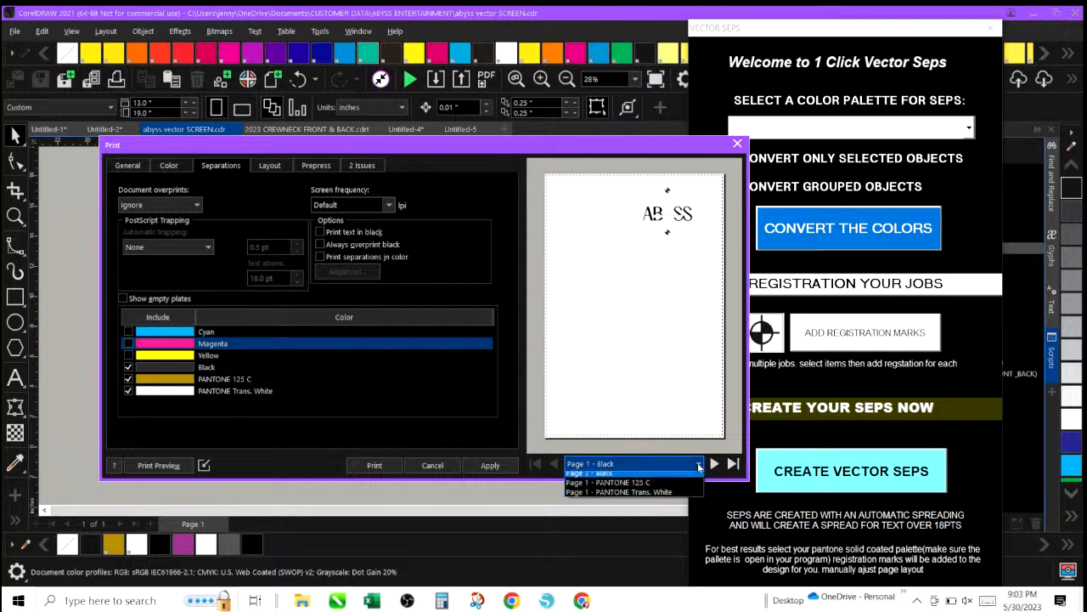
click(682, 487)
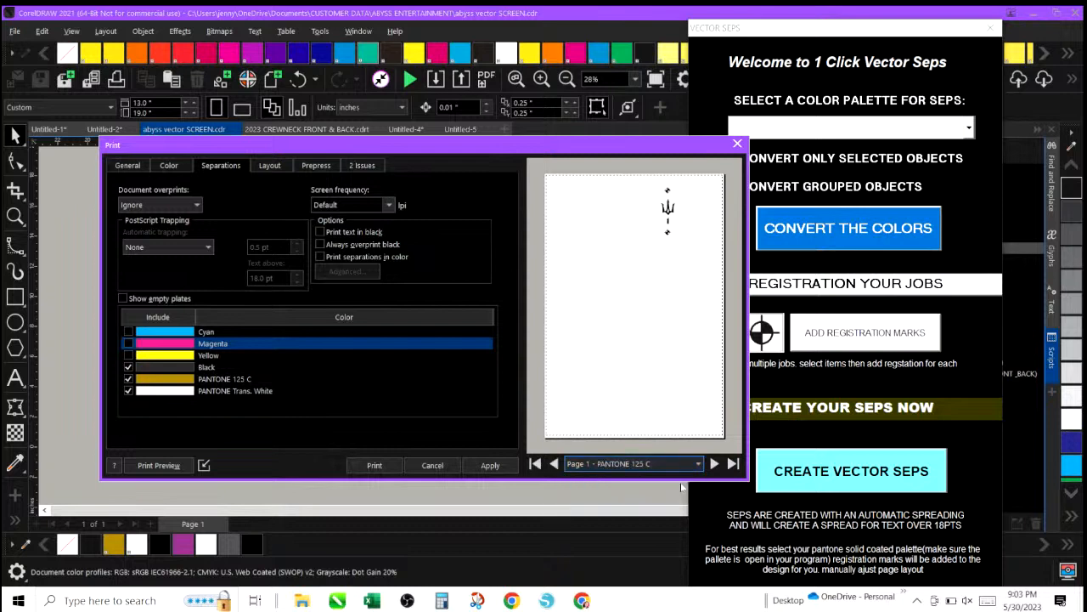
click(698, 464)
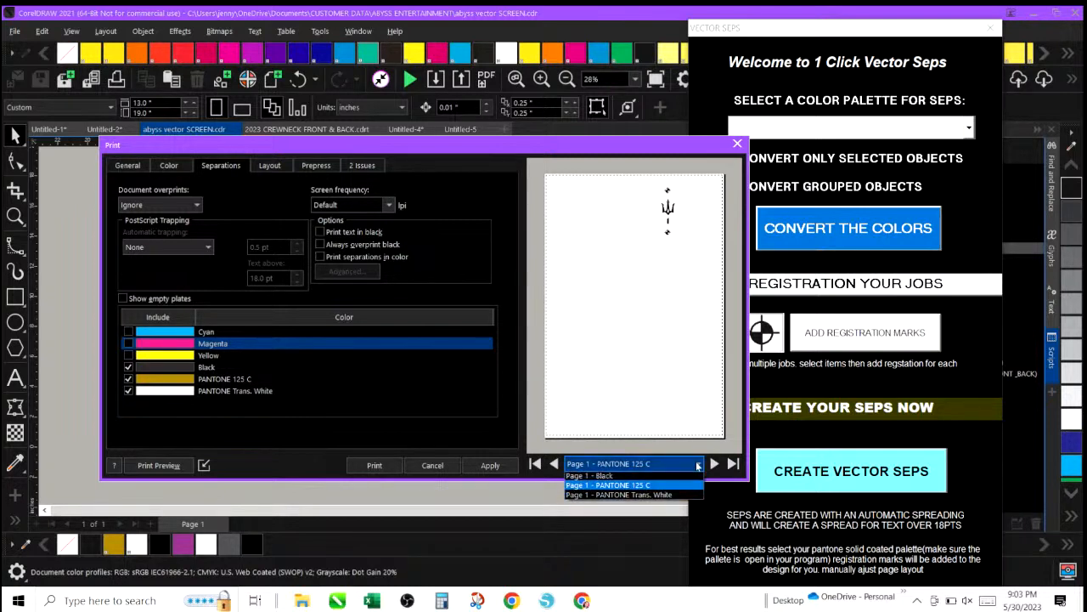
click(672, 497)
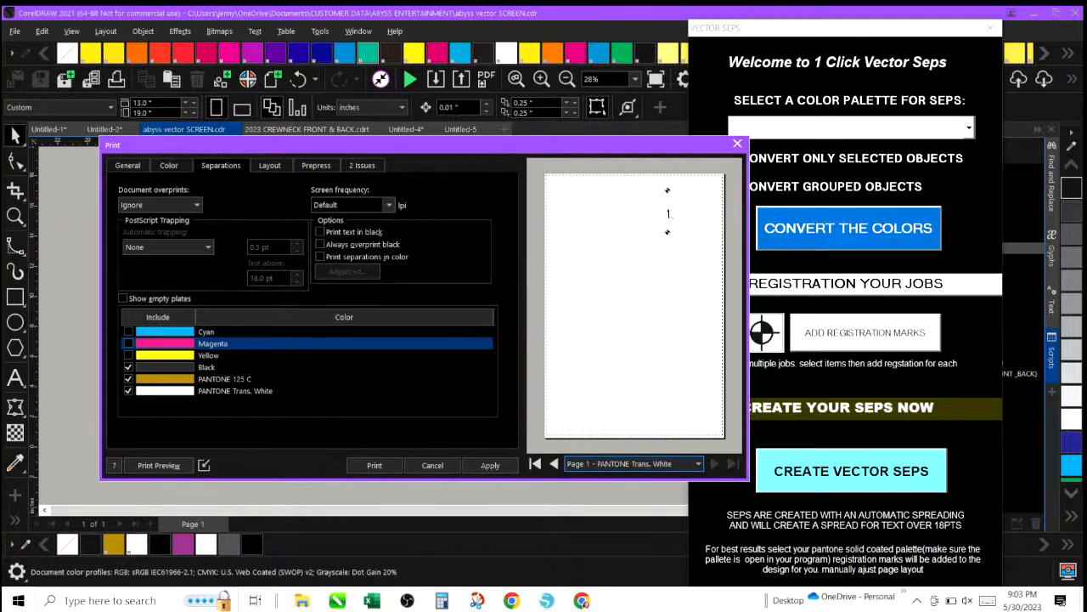
click(128, 390)
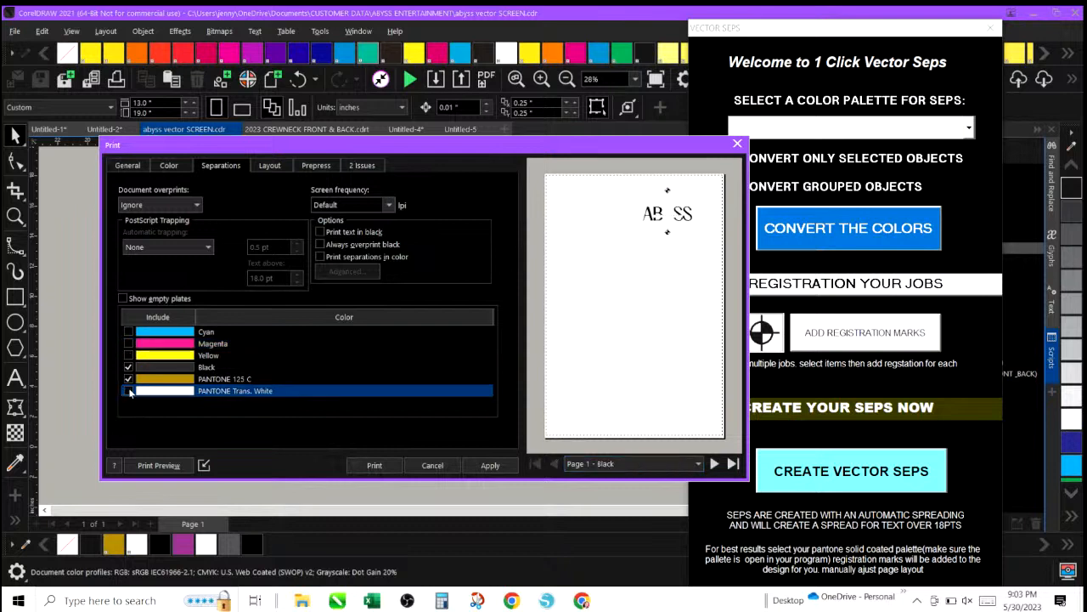
Open Print Preview to view the PANTONE 125 C separation page, then close the preview and the Print dialog.
click(159, 465)
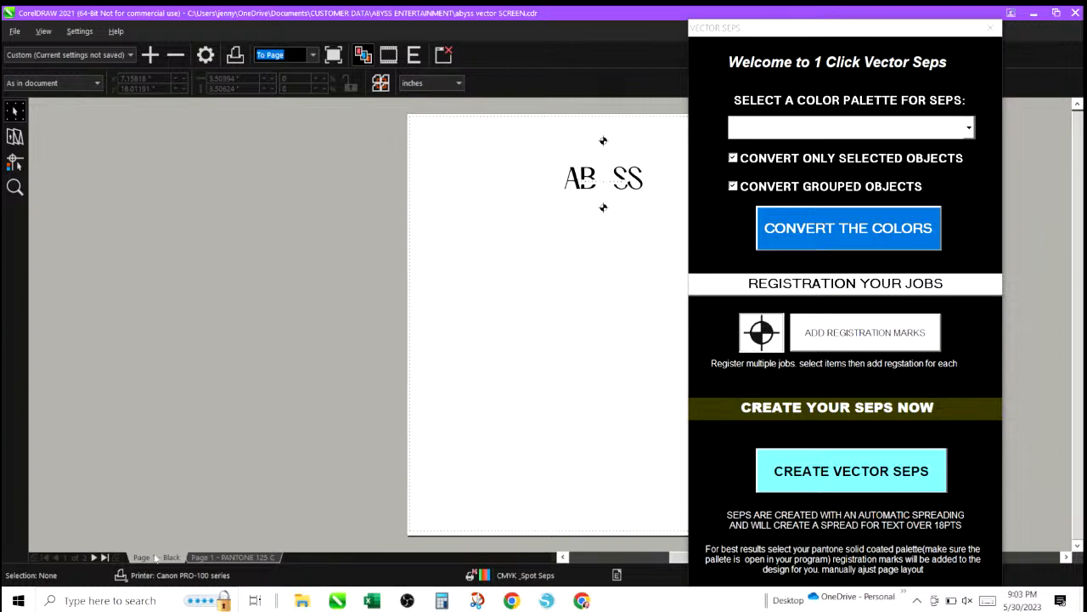
click(227, 558)
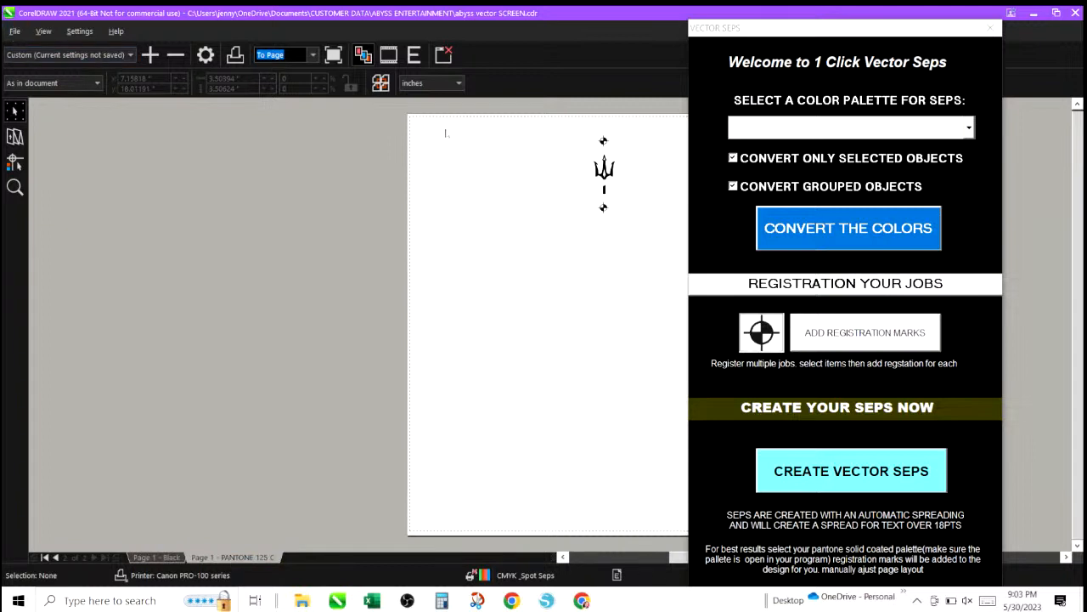
click(15, 31)
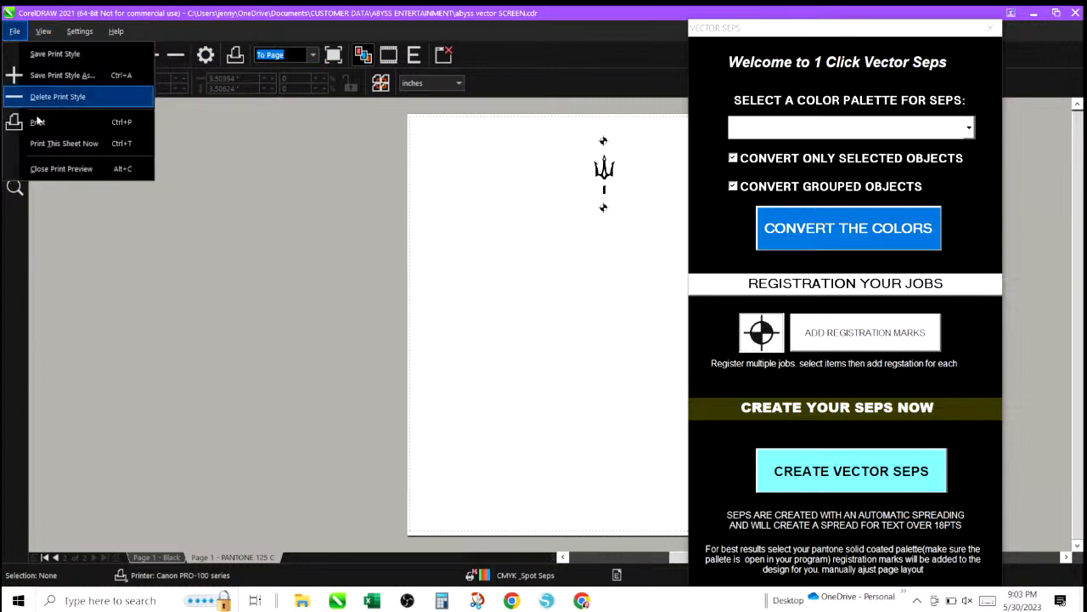
click(41, 169)
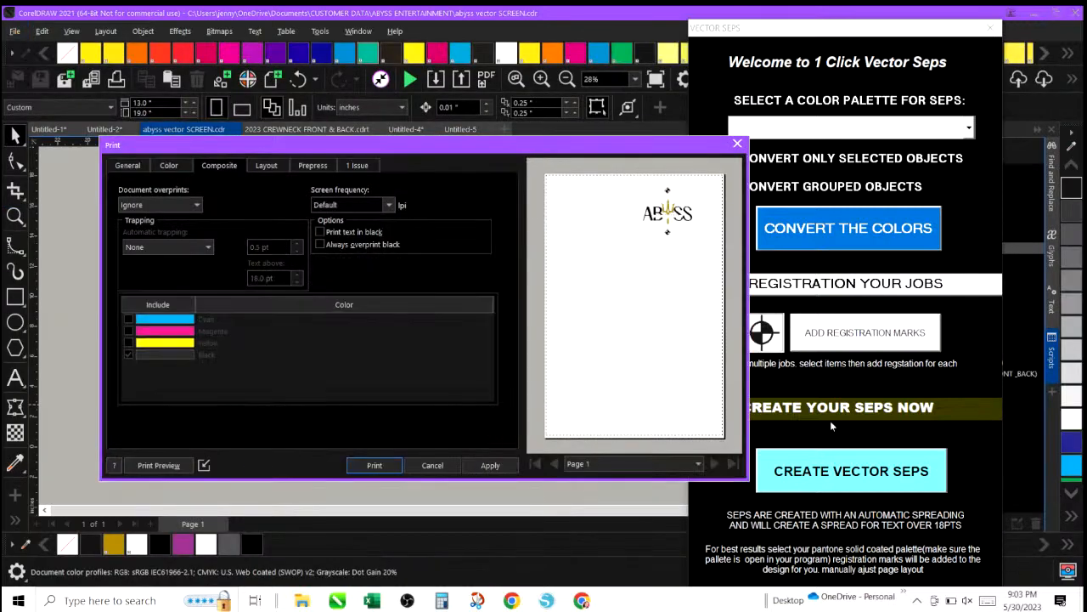
click(442, 466)
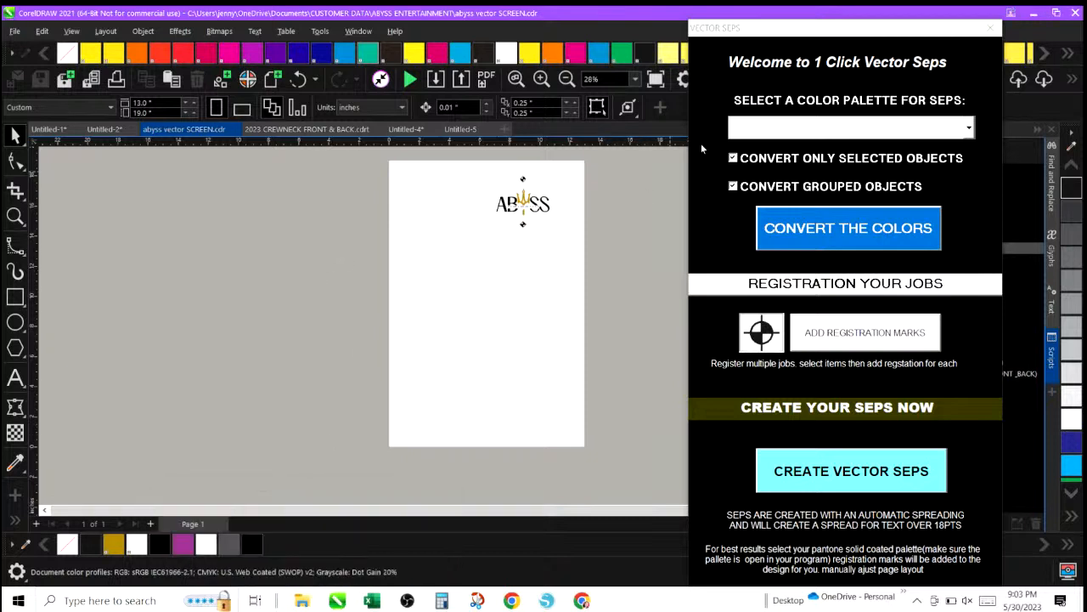
Clear the desktop by closing the Vector Seps docker, minimizing CorelDRAW and closing both File Explorer windows.
click(988, 28)
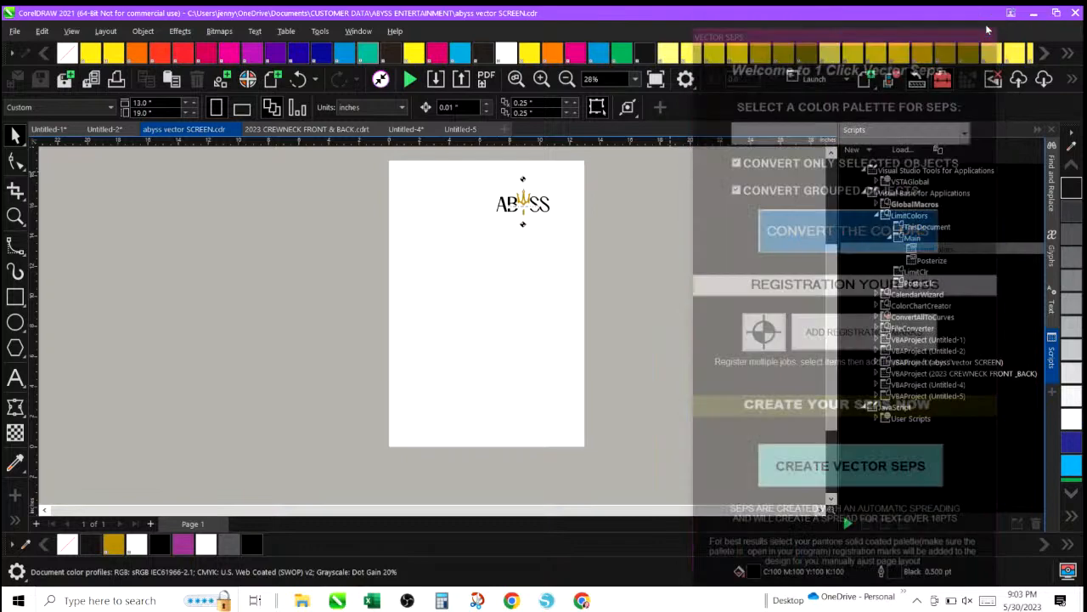
click(1033, 13)
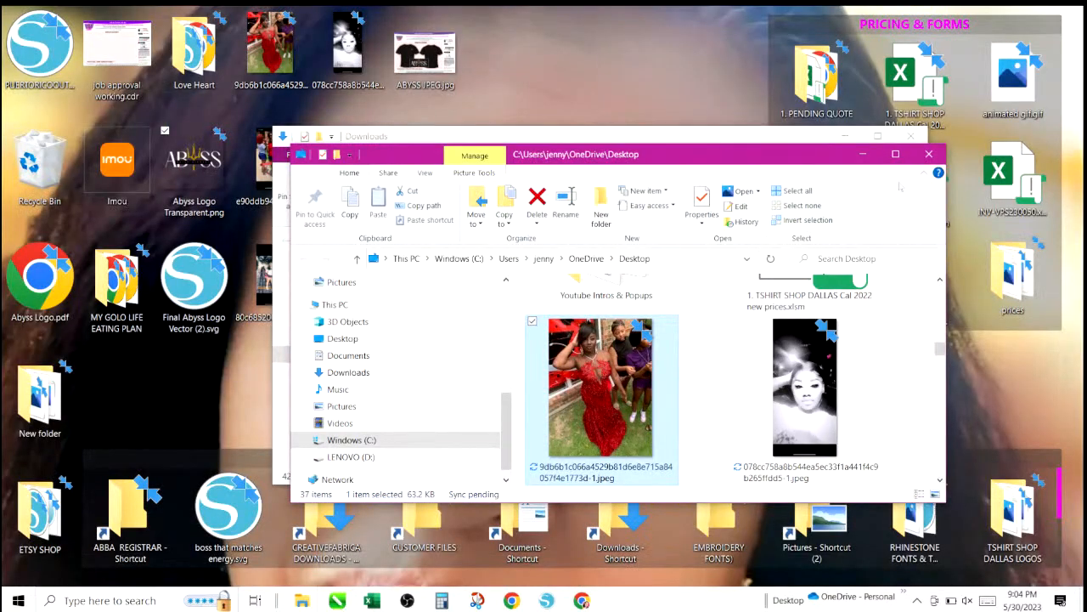
click(926, 155)
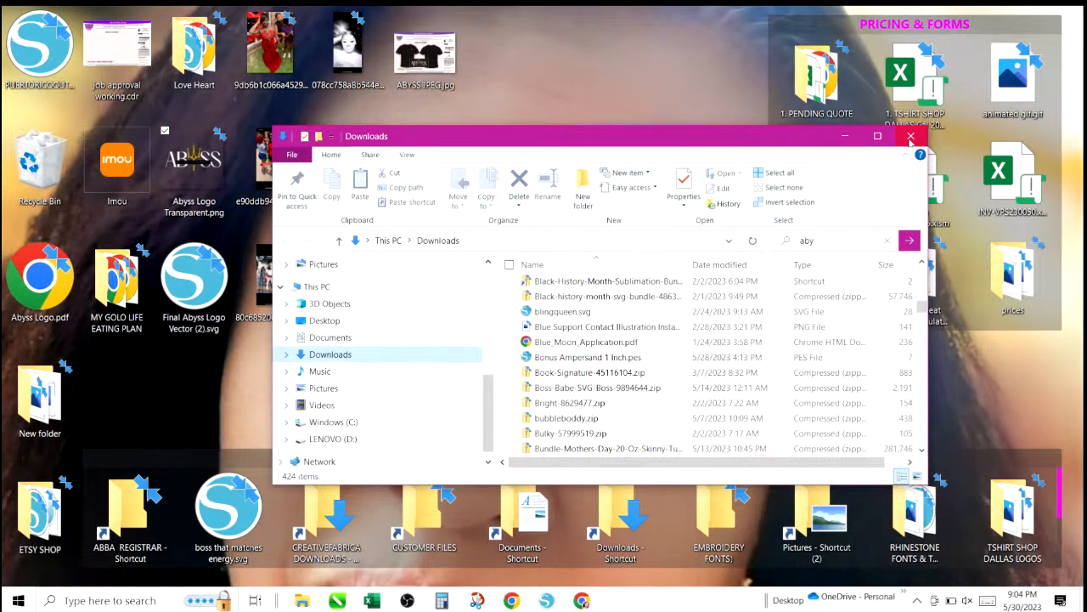
click(910, 137)
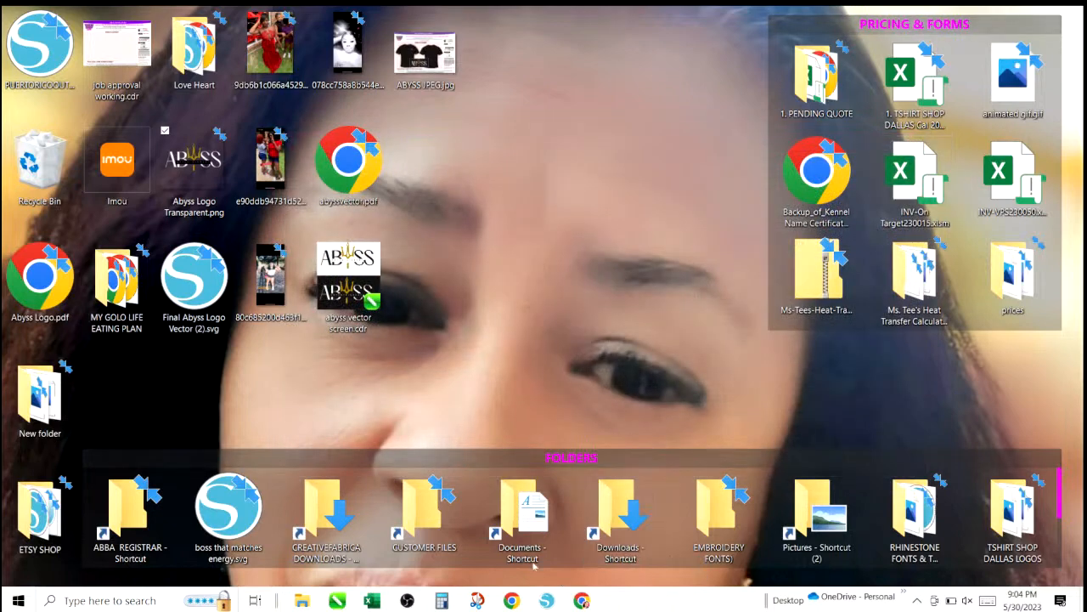
Open the ABYSS ENTERTAINMENT folder inside CUSTOMER DATA through the CUSTOMER FILES desktop shortcut.
double_click(416, 532)
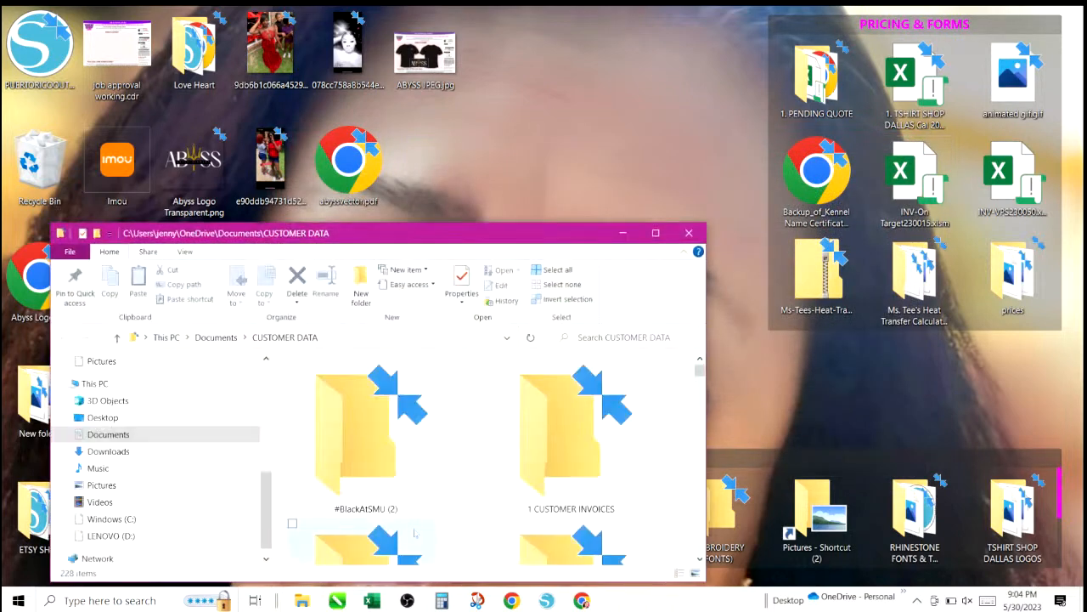
click(655, 232)
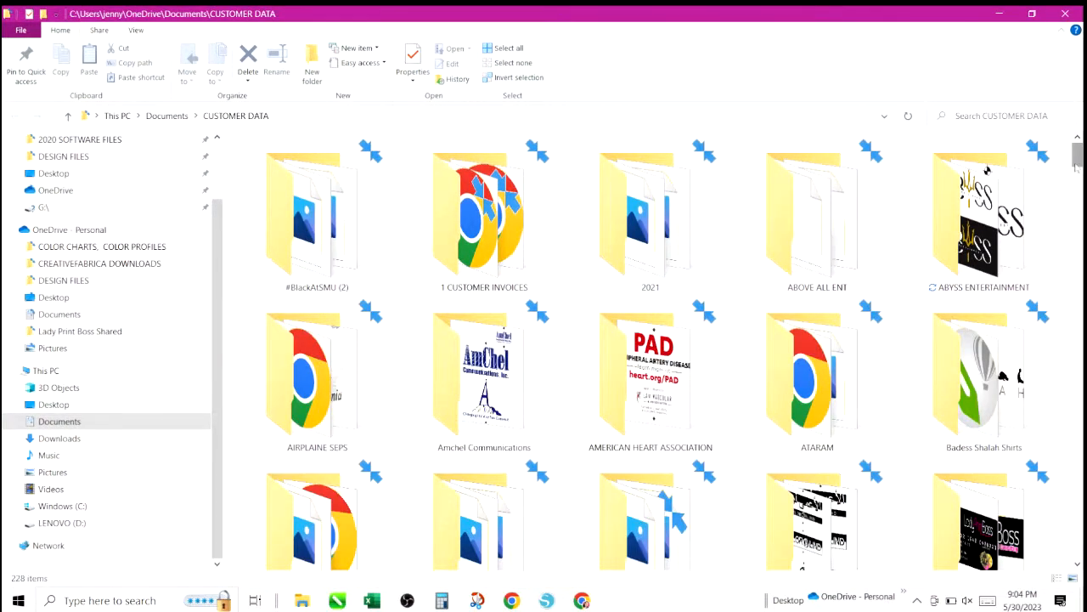
mouse_move(1077, 167)
mouse_down()
mouse_move(1077, 177)
mouse_move(1078, 159)
mouse_up()
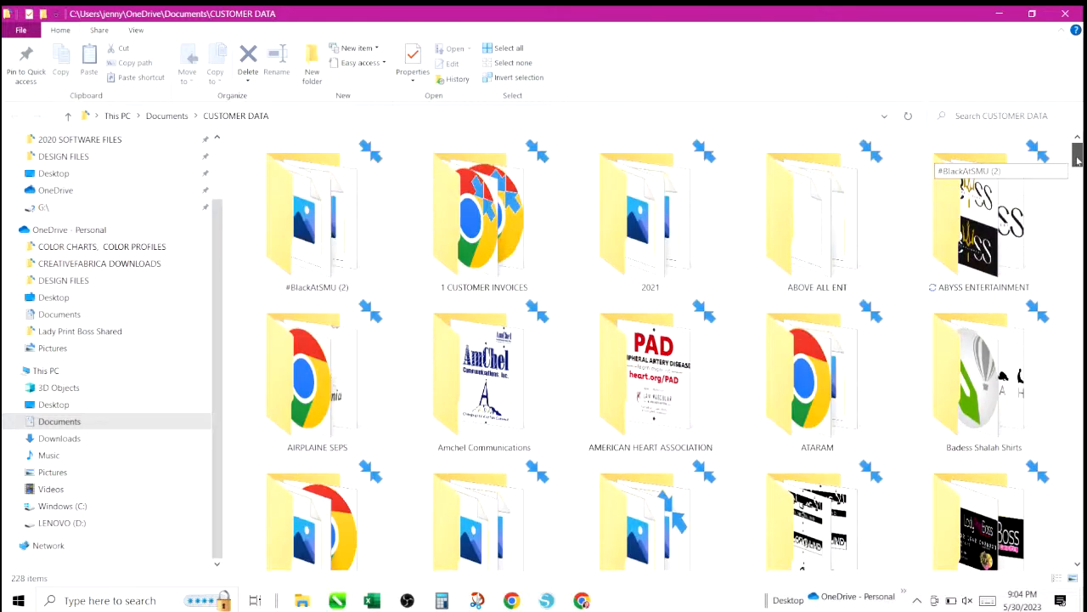
double_click(987, 171)
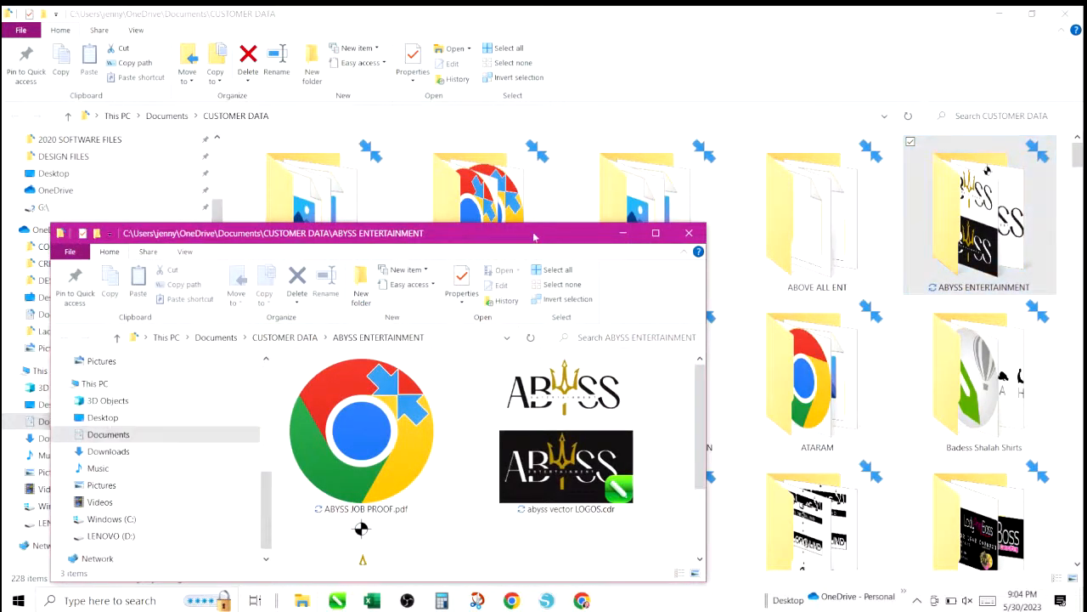
Open ABYSS JOB PROOF.pdf from the folder and review it in the browser zoomed to 50%.
drag(535, 237, 639, 95)
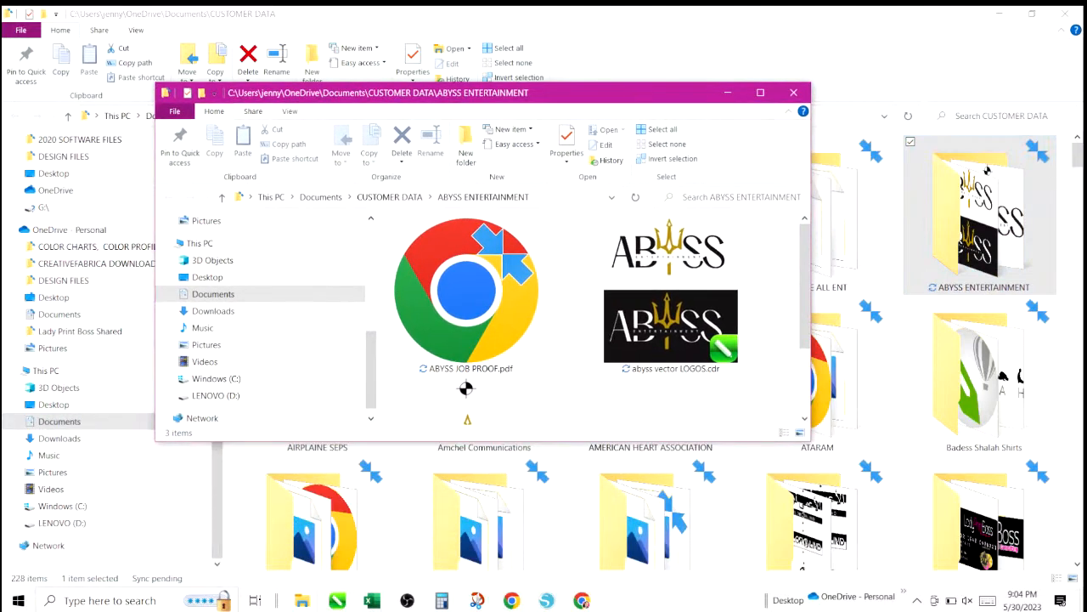
drag(807, 238, 806, 266)
drag(805, 289, 806, 336)
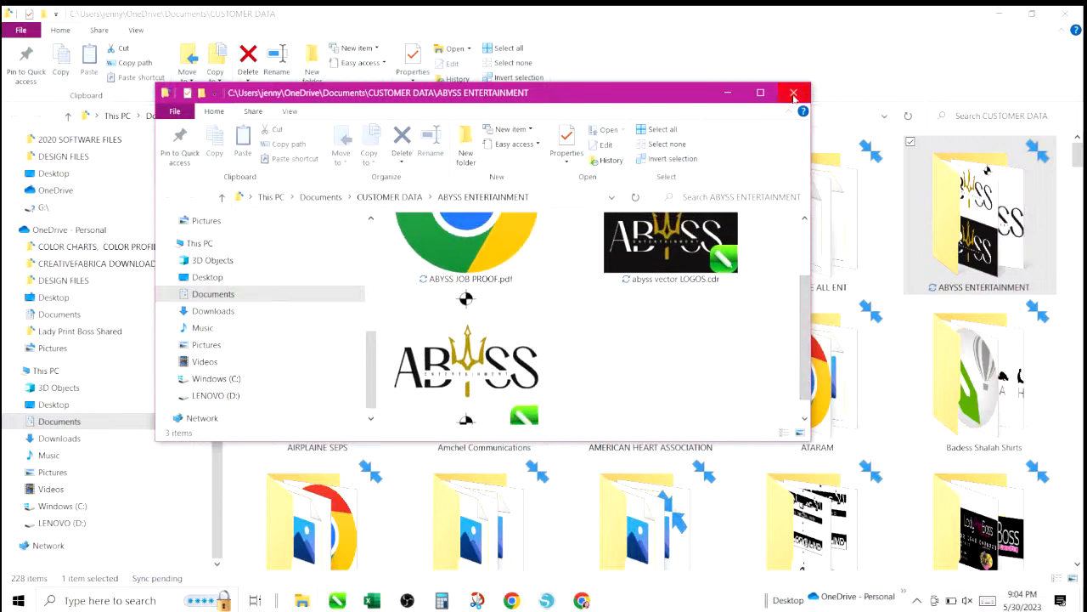
drag(804, 307, 802, 262)
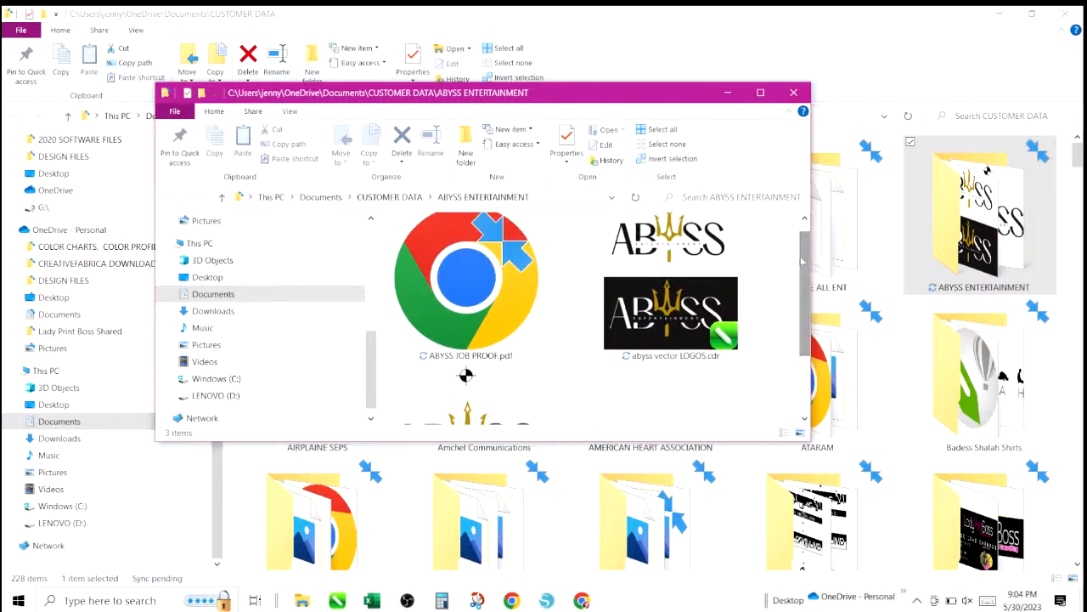
double_click(445, 269)
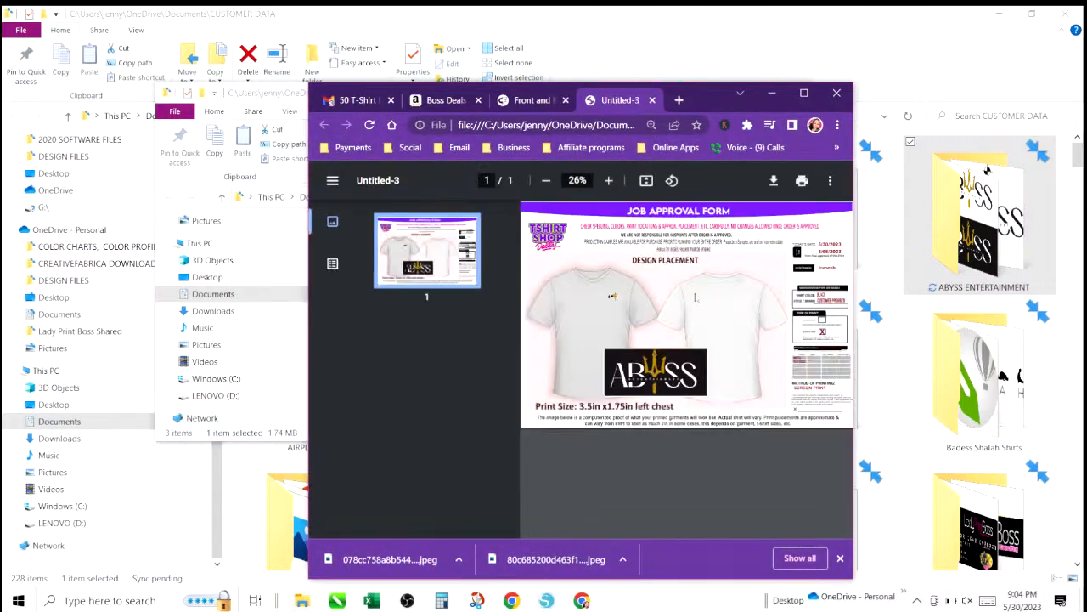
click(799, 88)
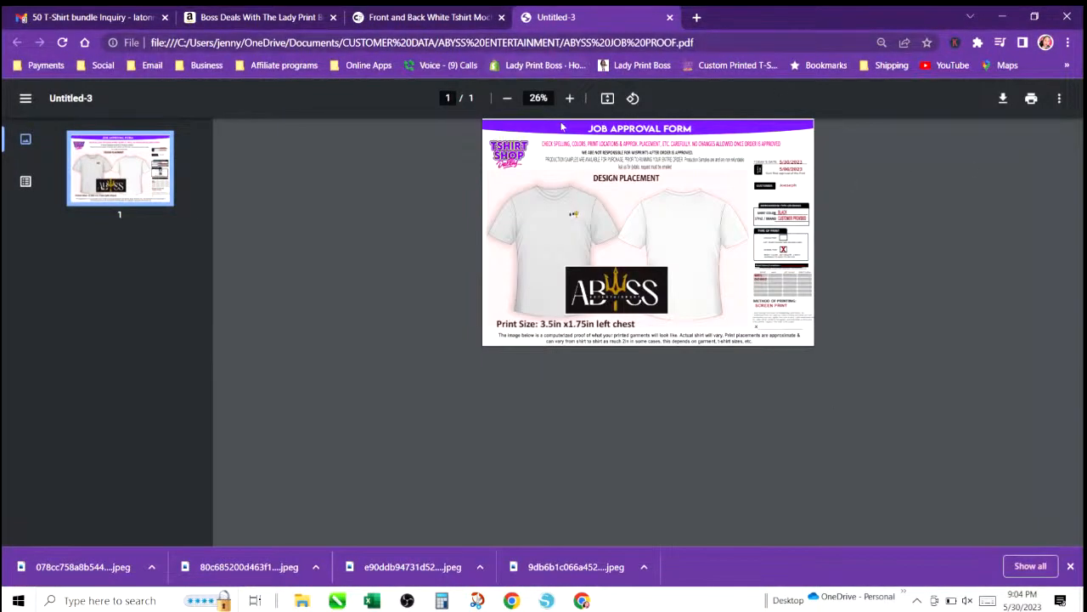
click(568, 98)
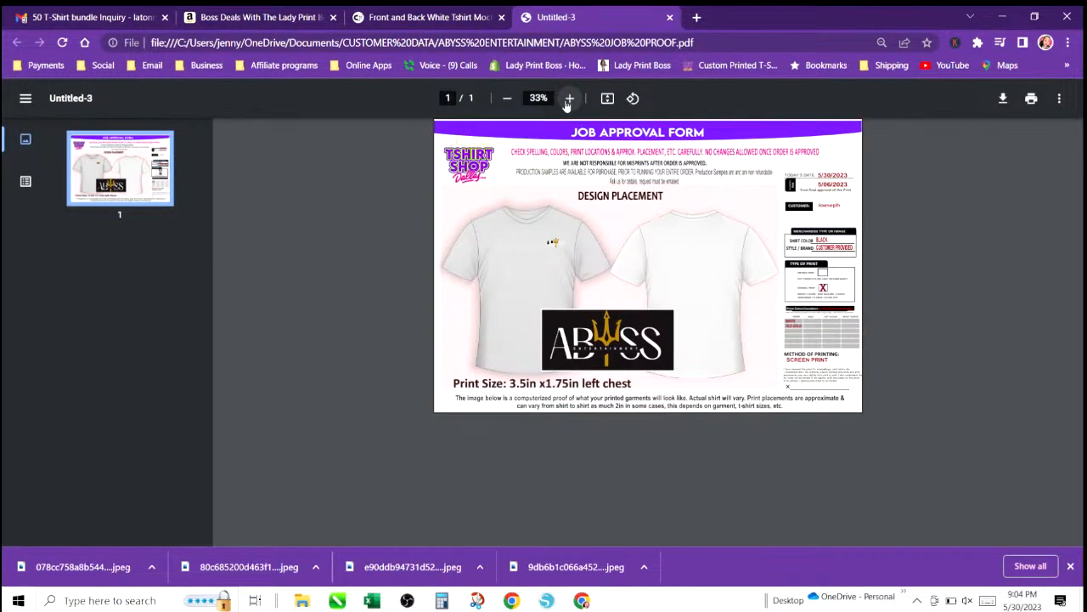
click(568, 98)
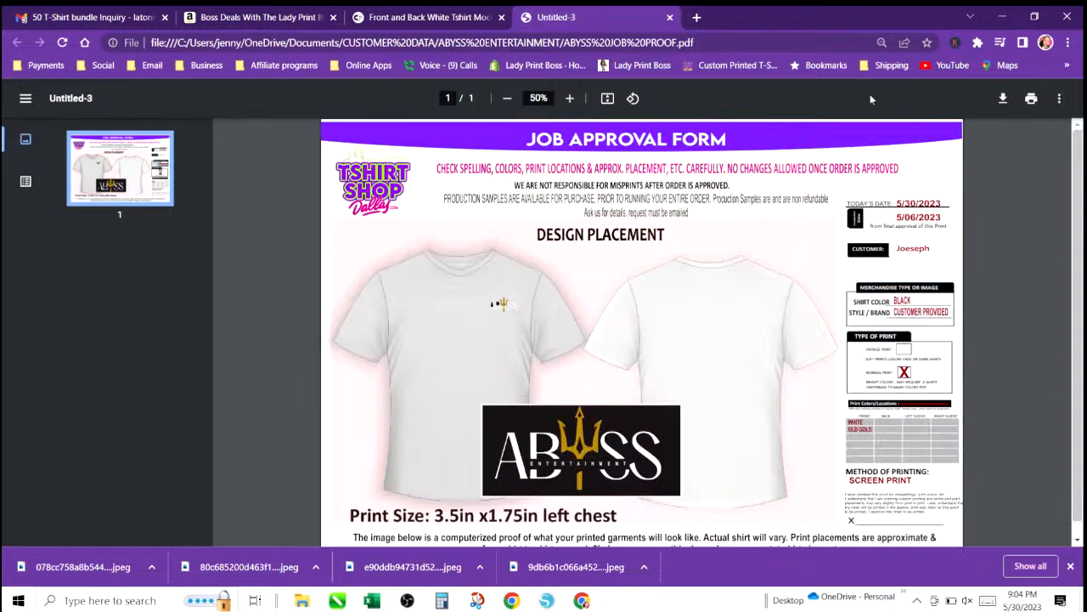
Close the PDF browser window and the ABYSS ENTERTAINMENT folder window.
click(1068, 18)
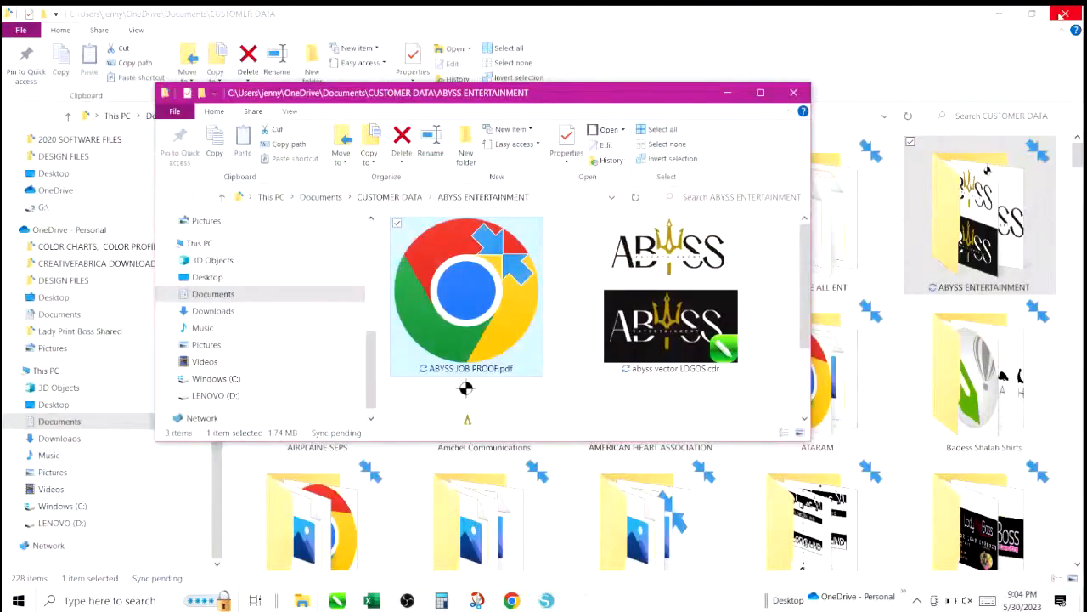
click(792, 93)
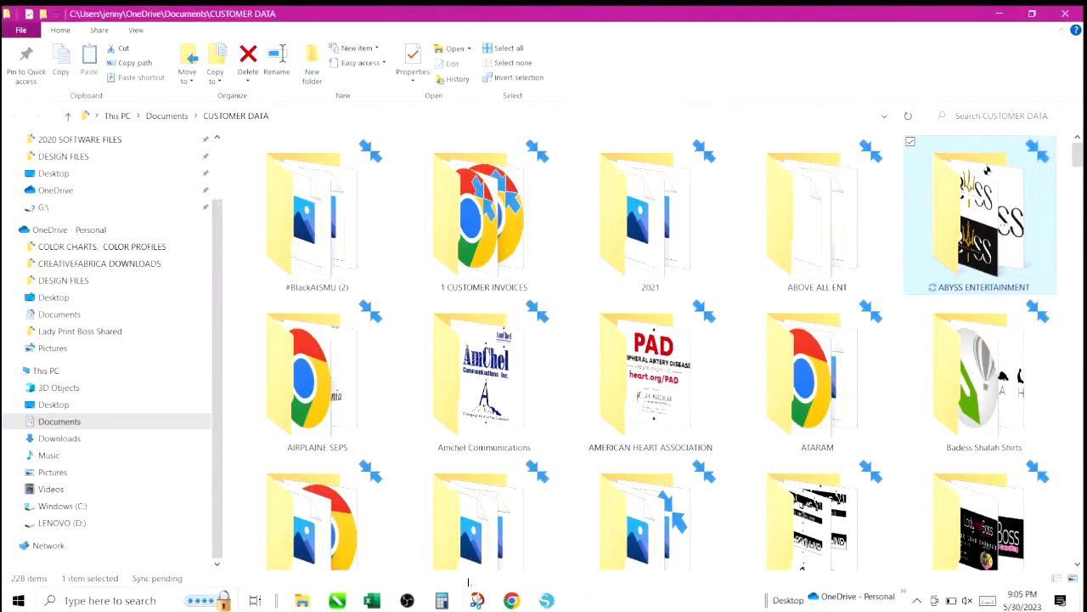
mouse_move(337, 601)
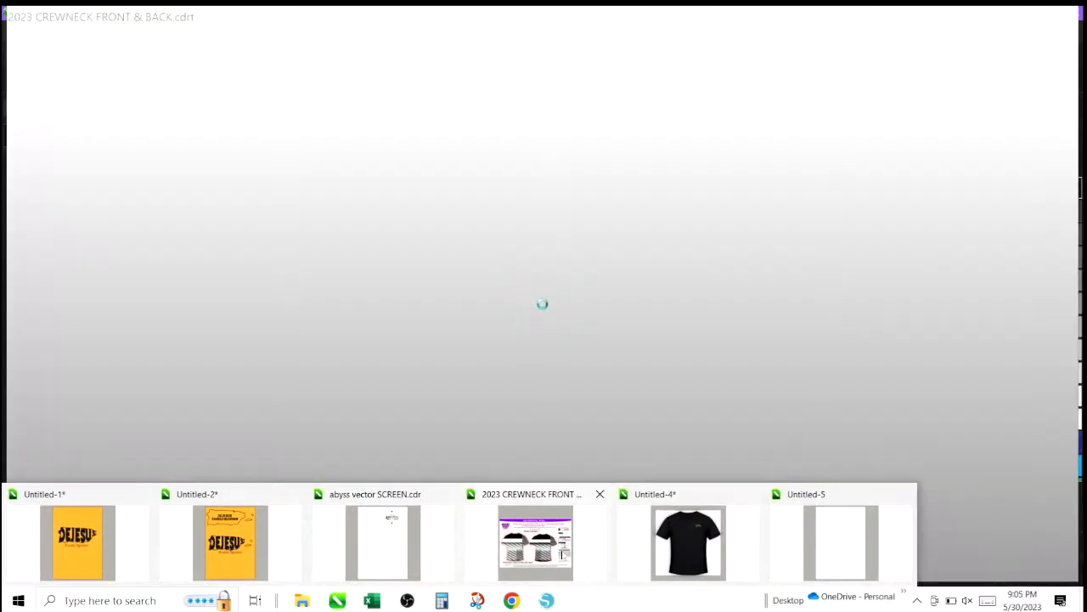
Return to the 2023 CREWNECK FRONT & BACK proof, undo the last two changes, redo one, and deselect.
click(563, 552)
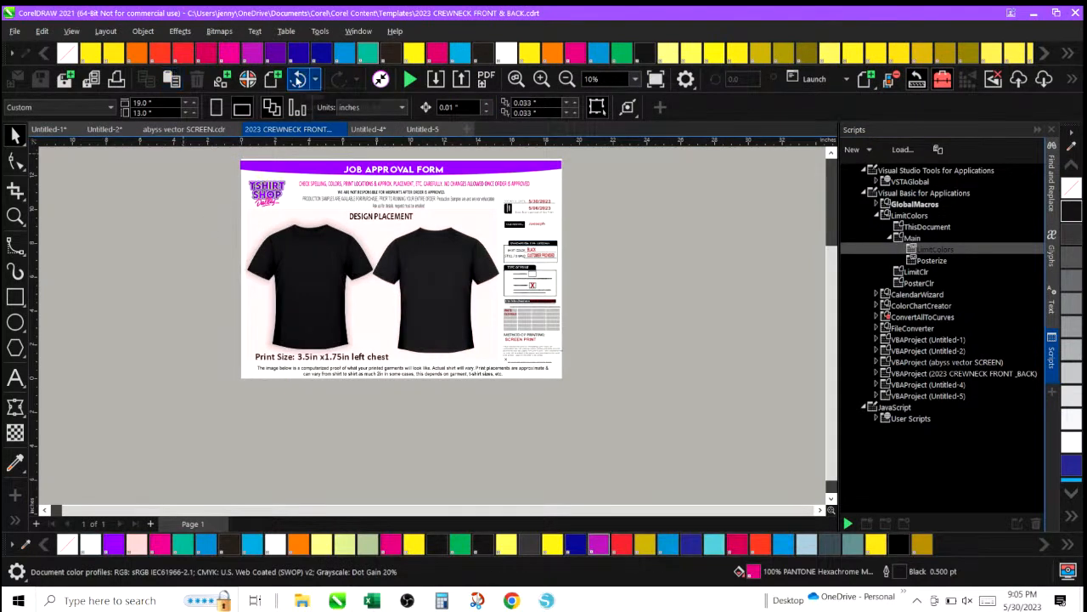
click(299, 79)
click(298, 79)
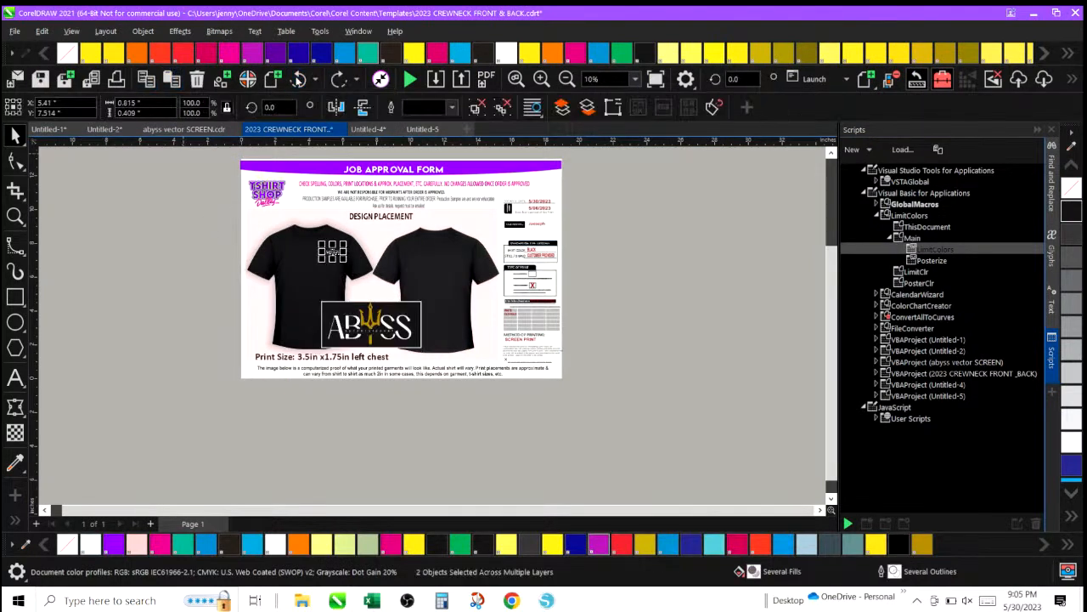
click(298, 79)
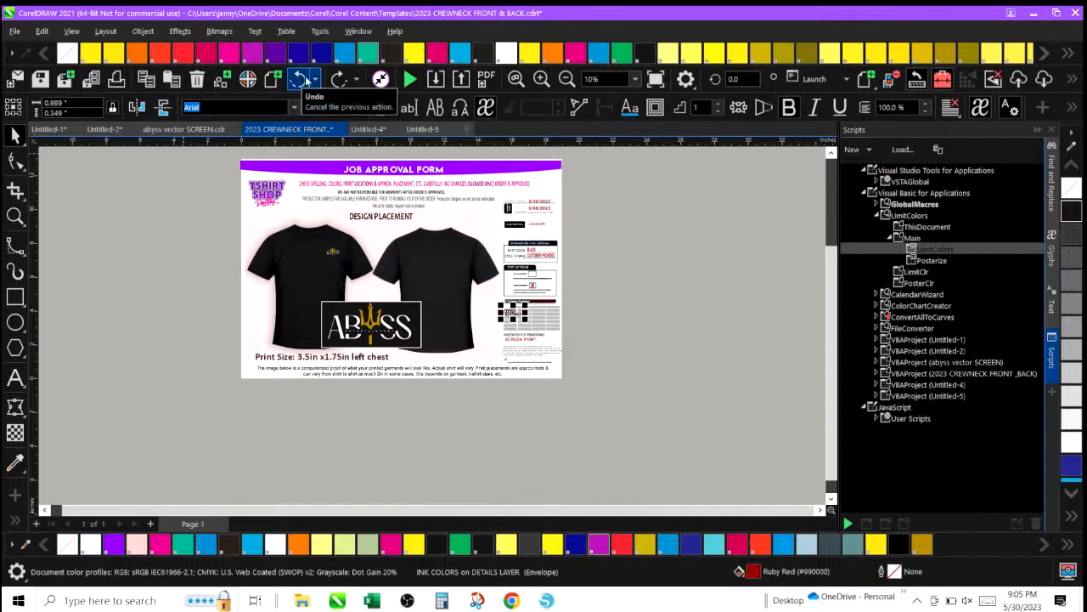
click(338, 79)
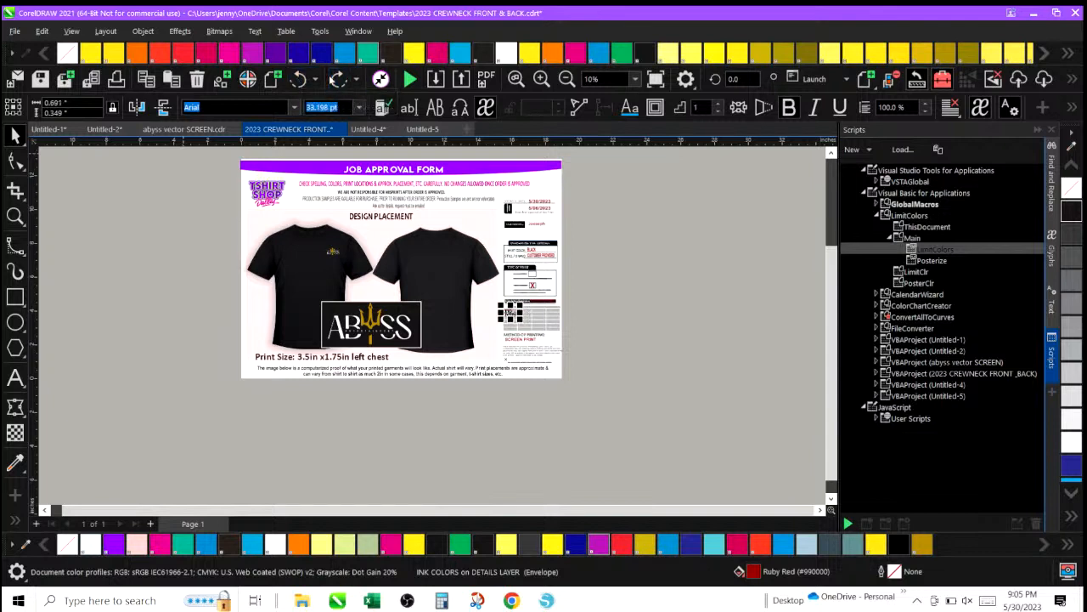
click(172, 282)
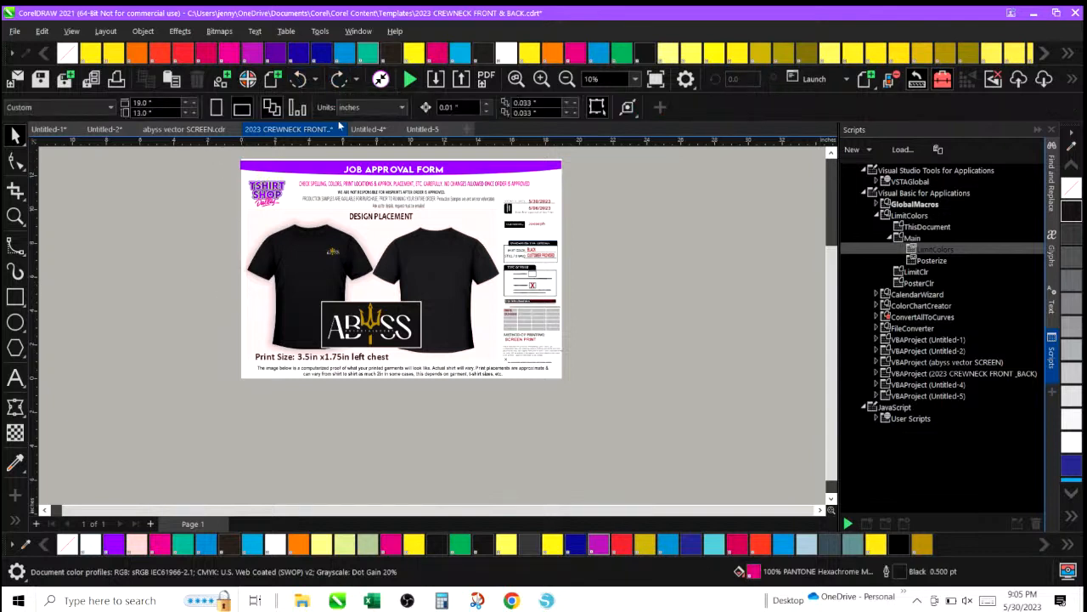
Select every object on the job proof and start a JPEG export into the ABYSS ENTERTAINMENT folder in CUSTOMER DATA.
click(542, 79)
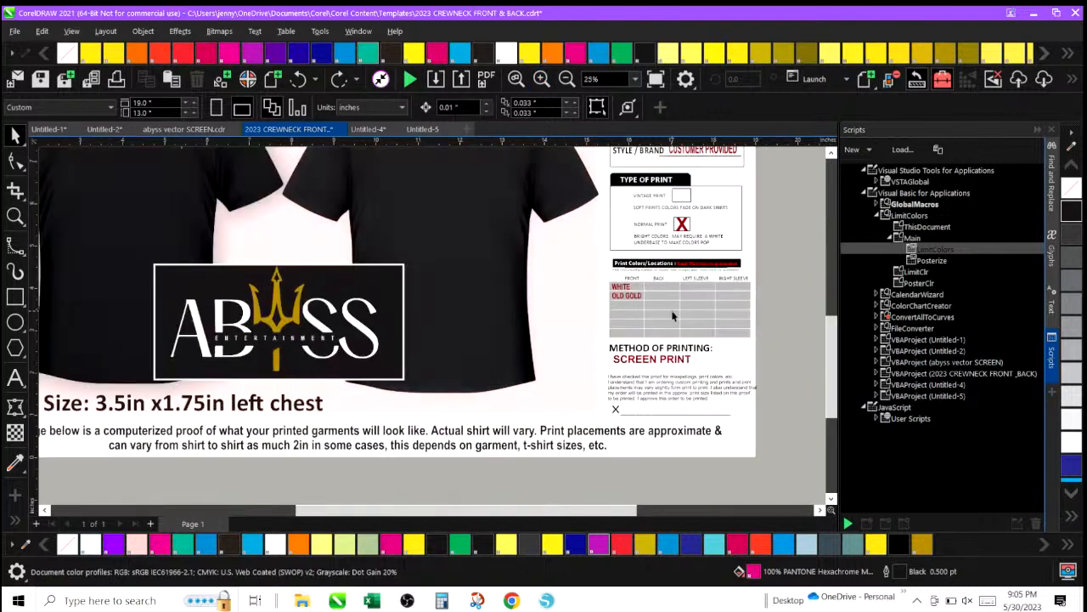
click(567, 79)
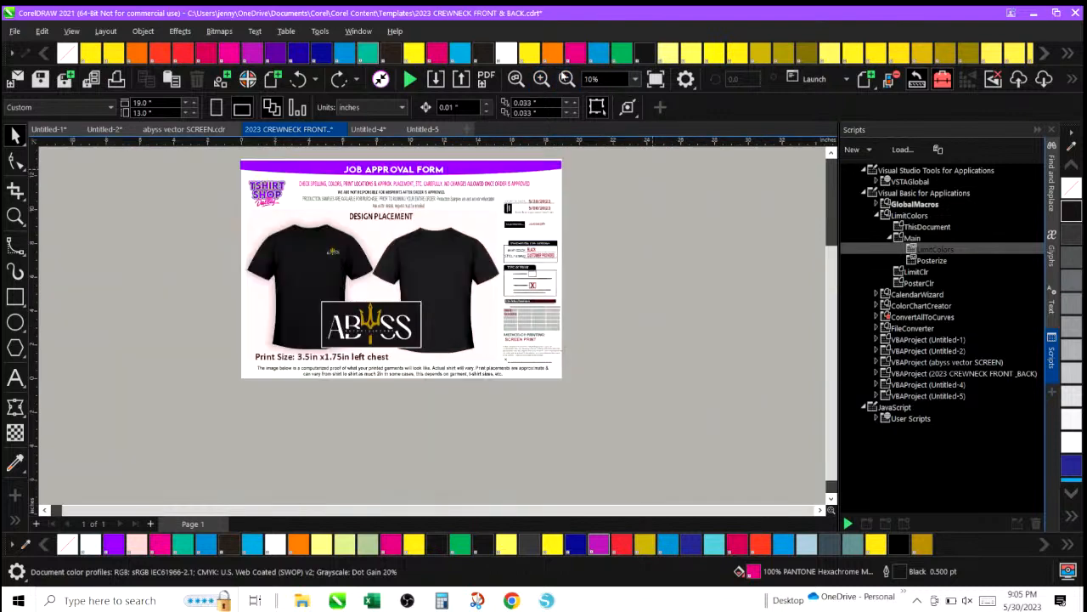
drag(219, 155, 596, 428)
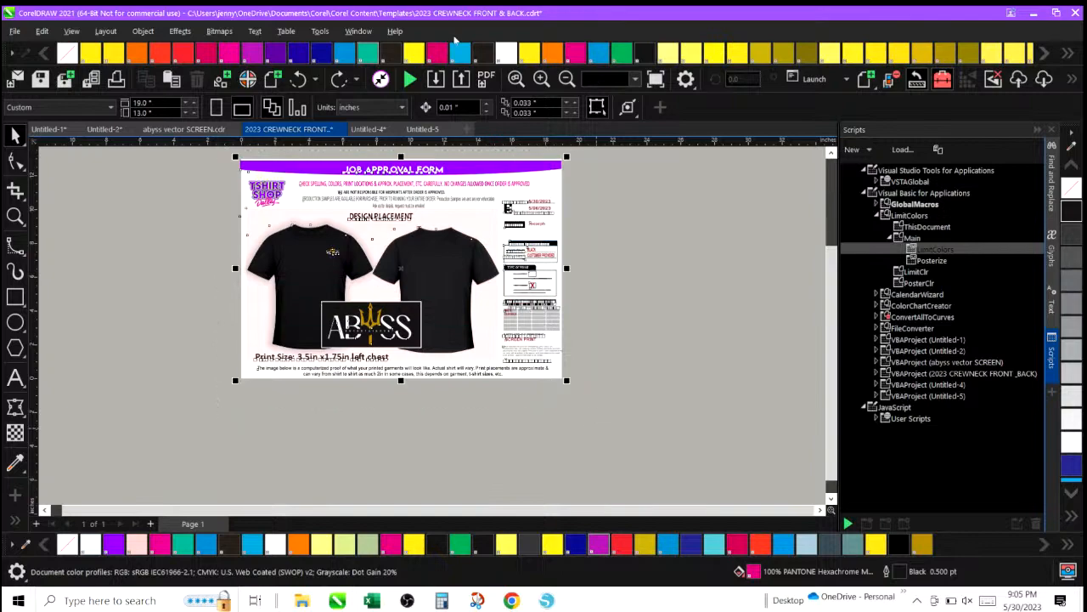
click(461, 79)
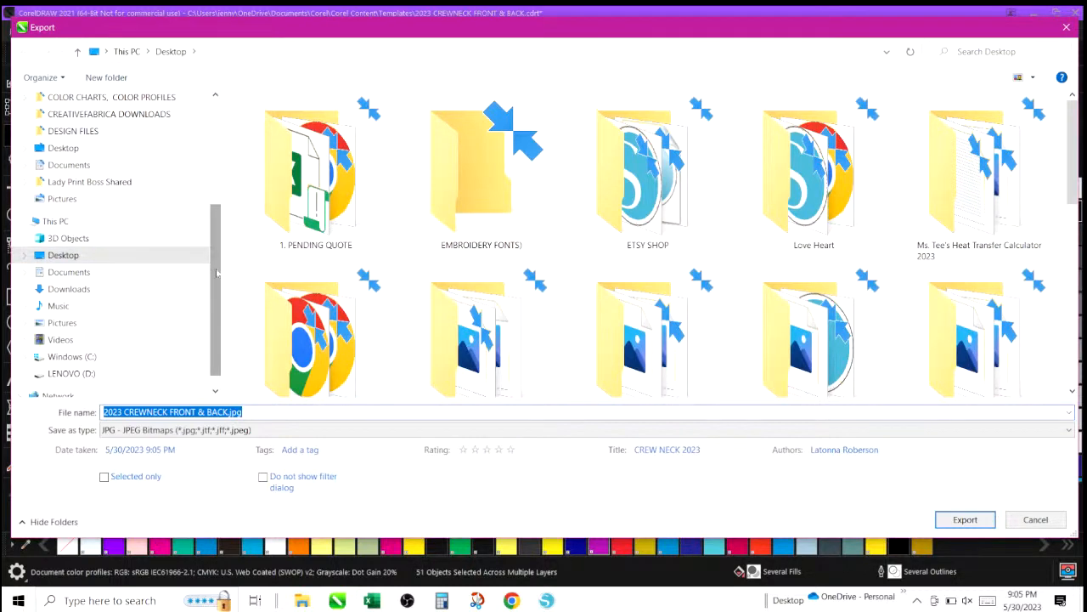
drag(217, 273, 228, 172)
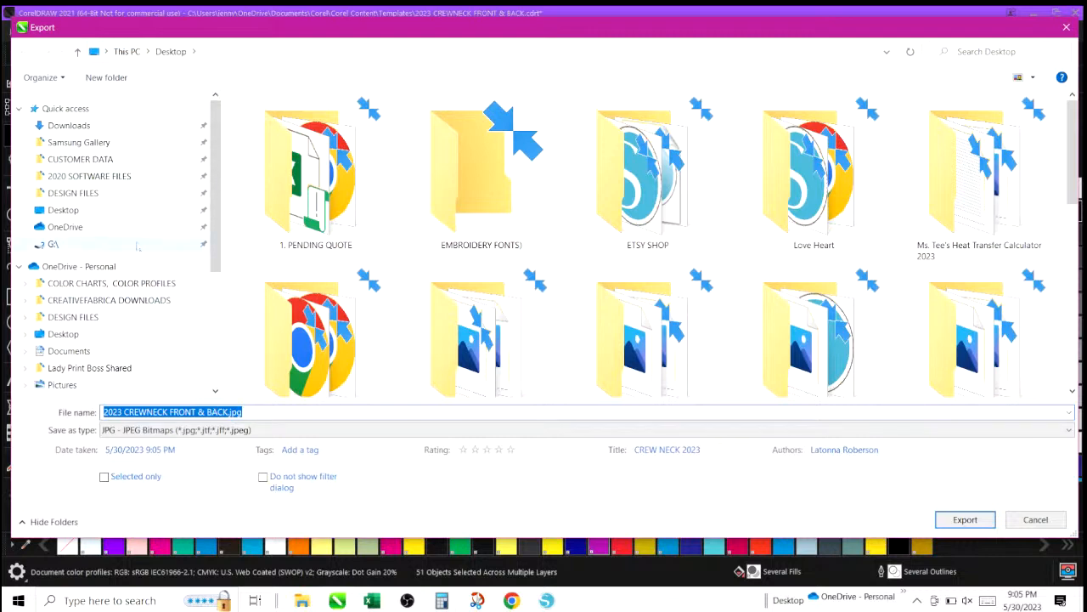
click(123, 162)
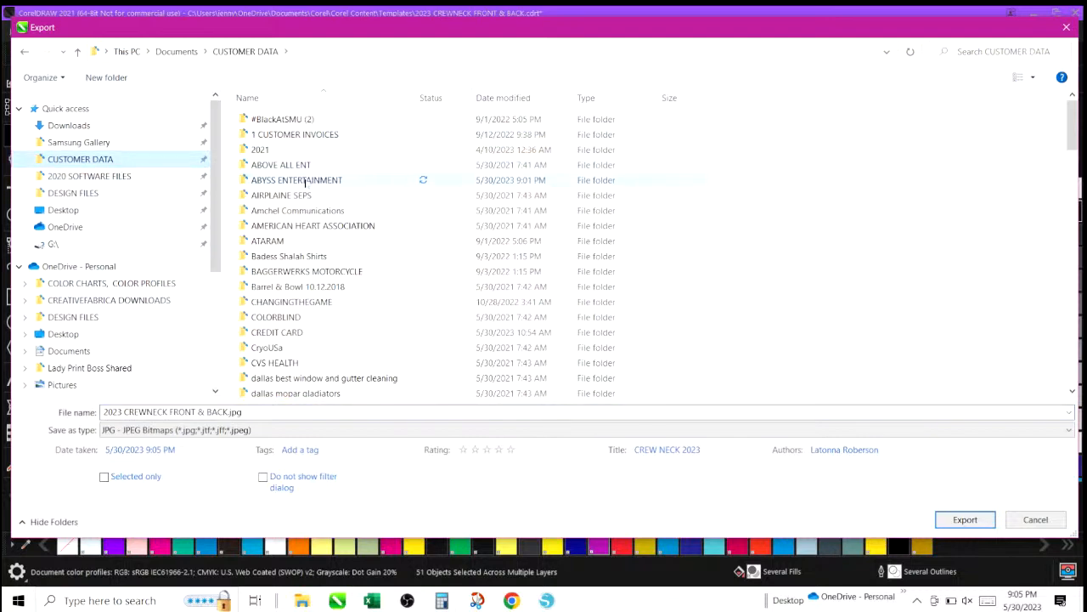
double_click(297, 180)
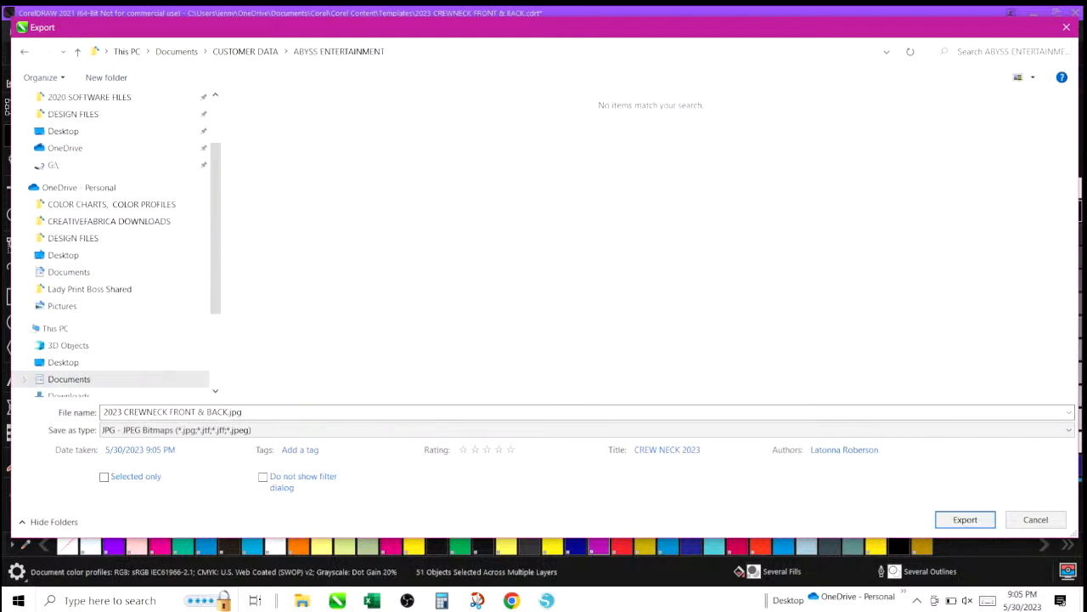
Name the export ABYSS and export the job proof JPEG with the default settings.
drag(244, 412, 98, 401)
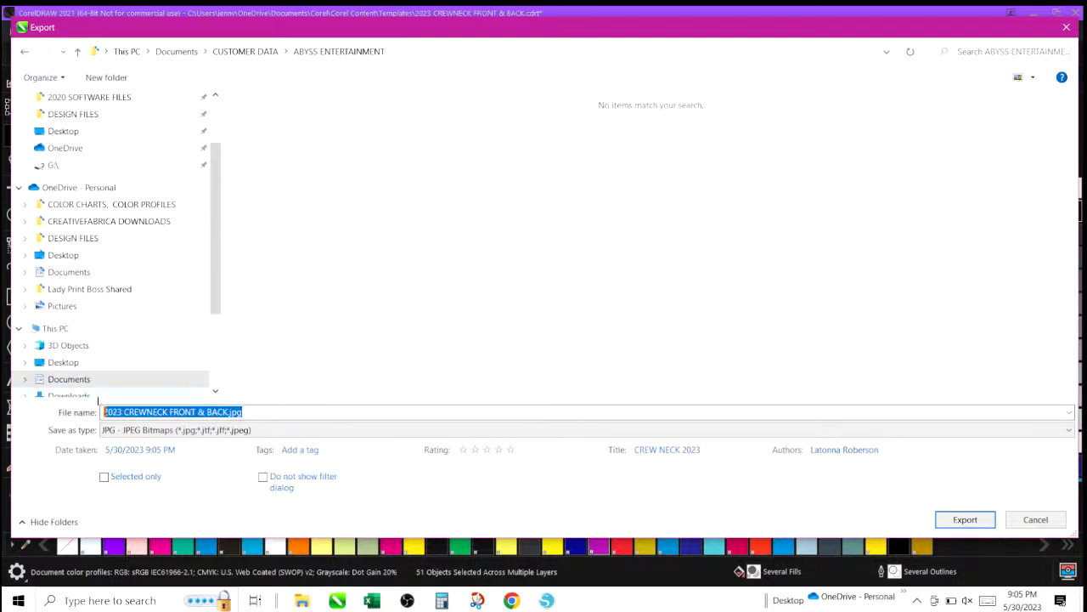
text(ABYSS)
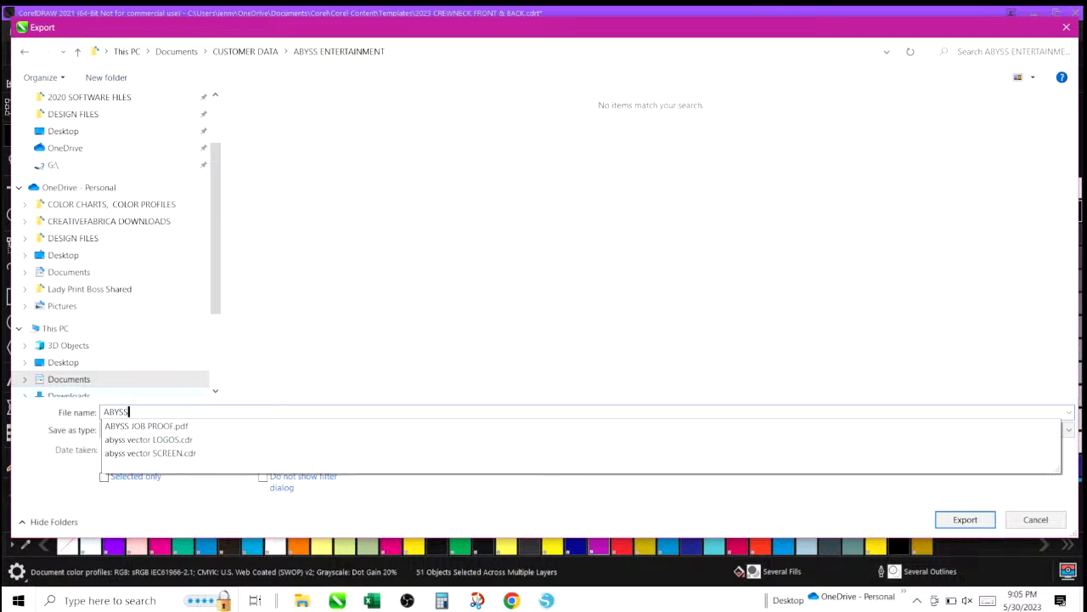
click(466, 371)
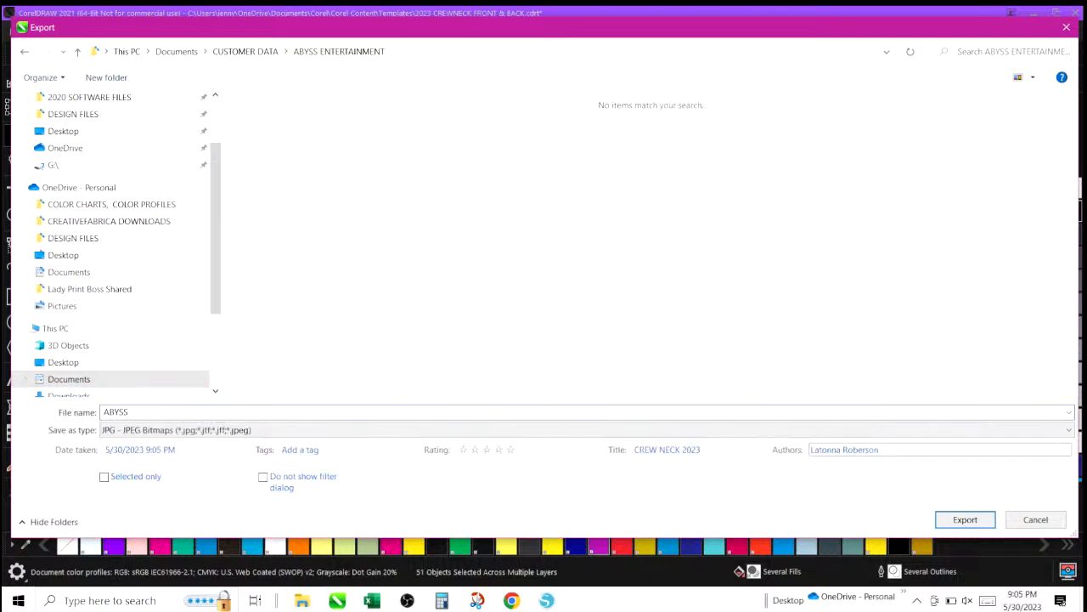
click(961, 521)
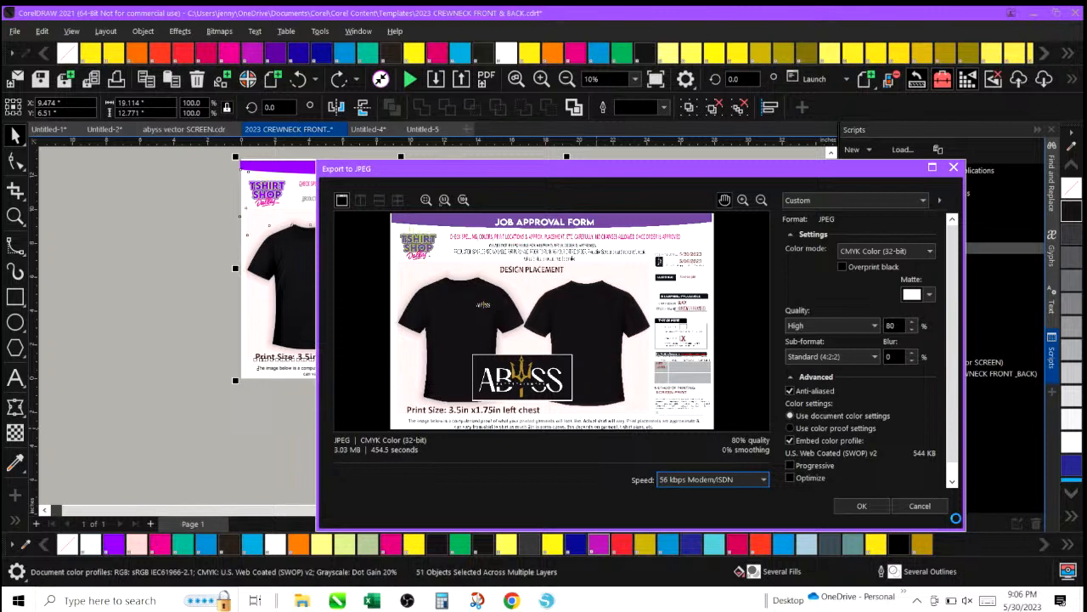
click(856, 508)
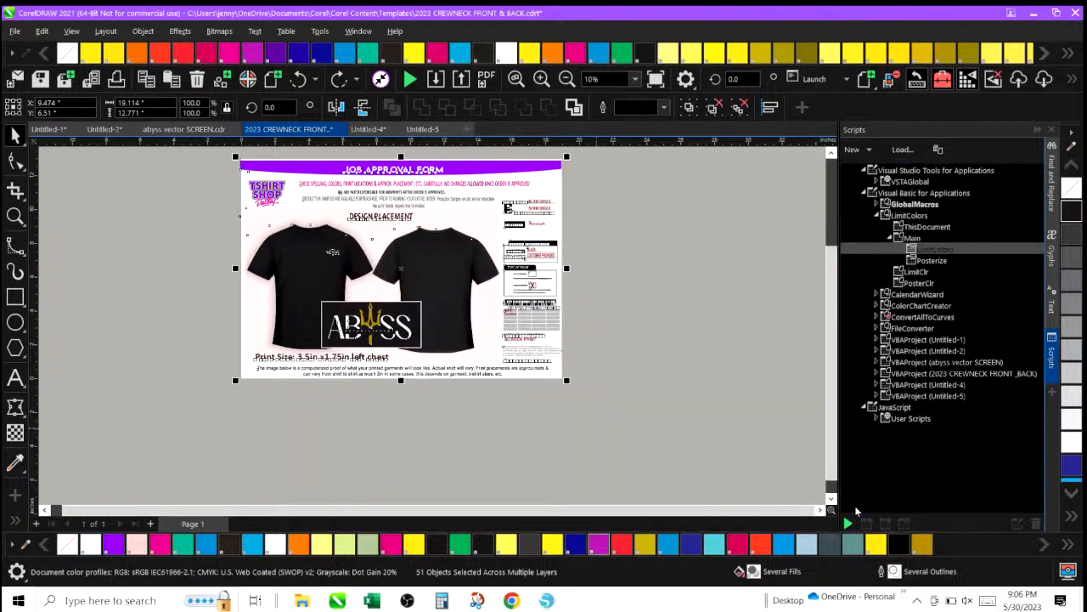
click(660, 318)
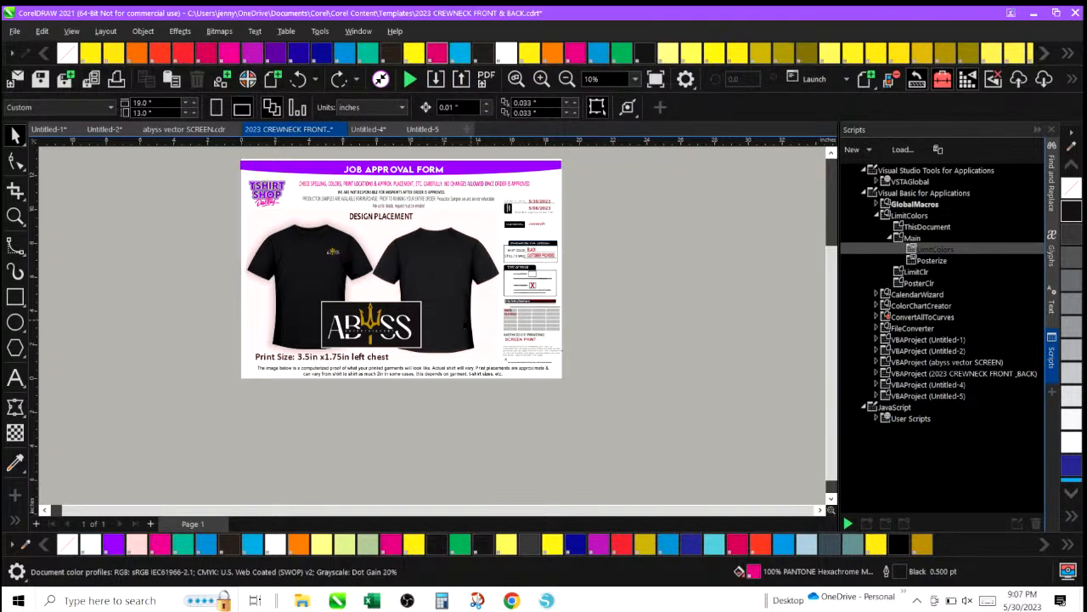
Start publishing the job proof to PDF and cancel it.
click(493, 82)
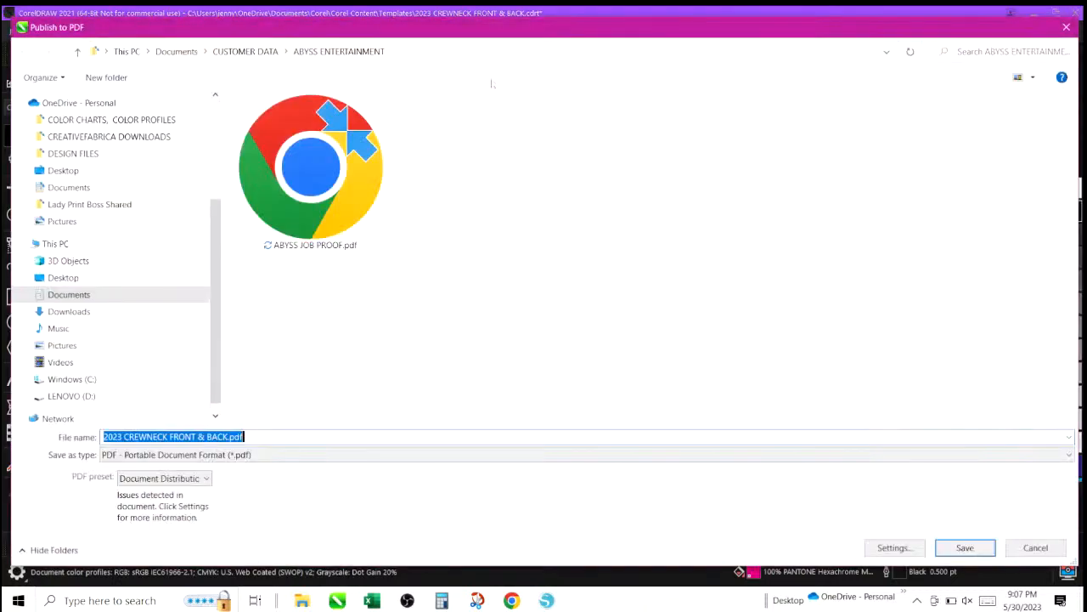
click(1029, 551)
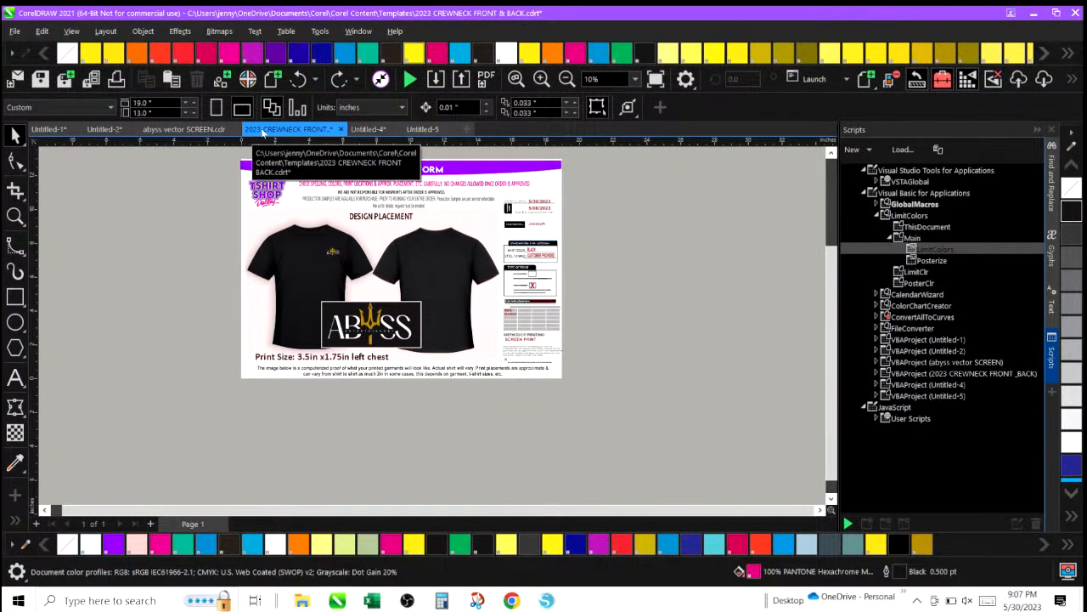
Look through the open document tabs, ending on abyss vector SCREEN.
click(190, 130)
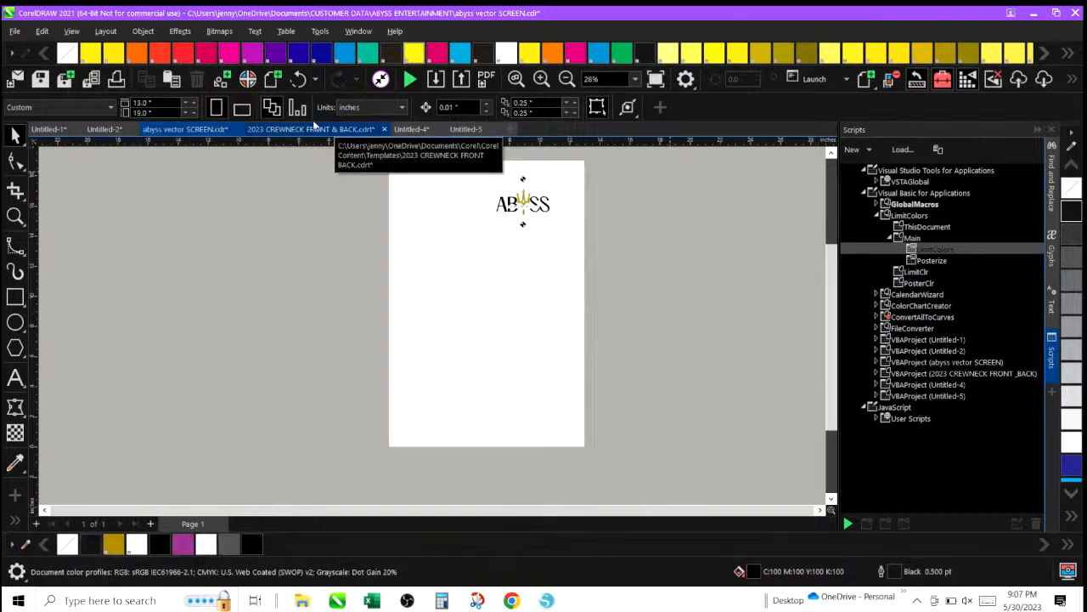
click(100, 132)
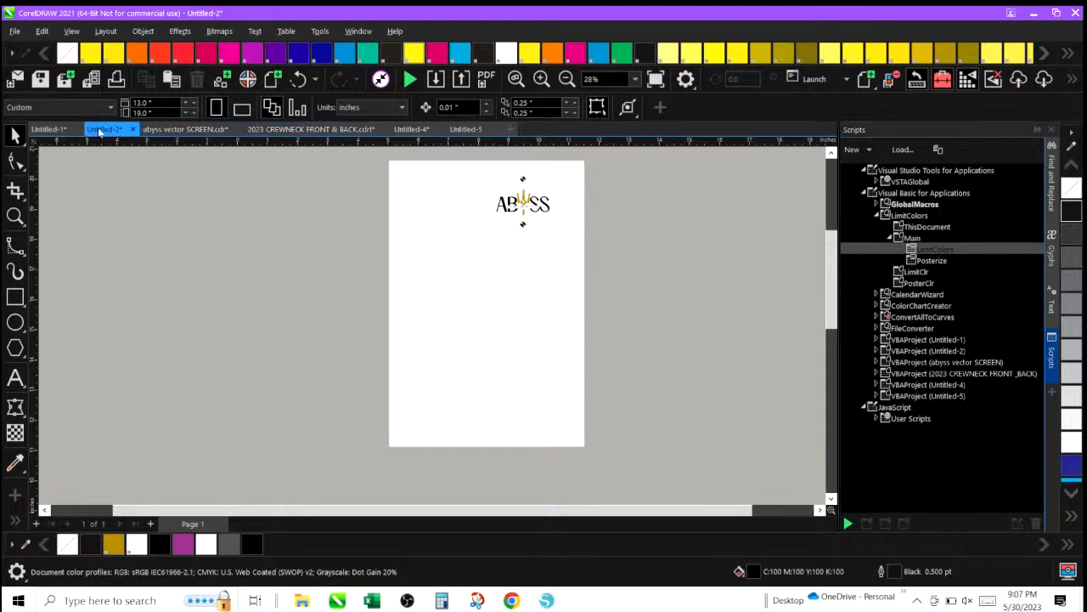
click(49, 130)
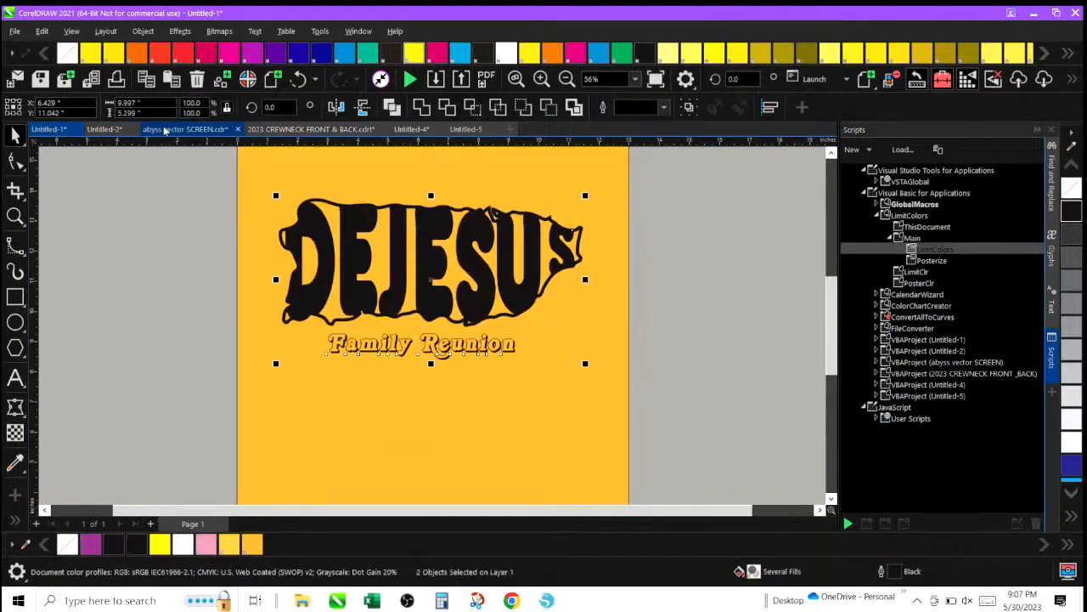
click(166, 130)
click(275, 132)
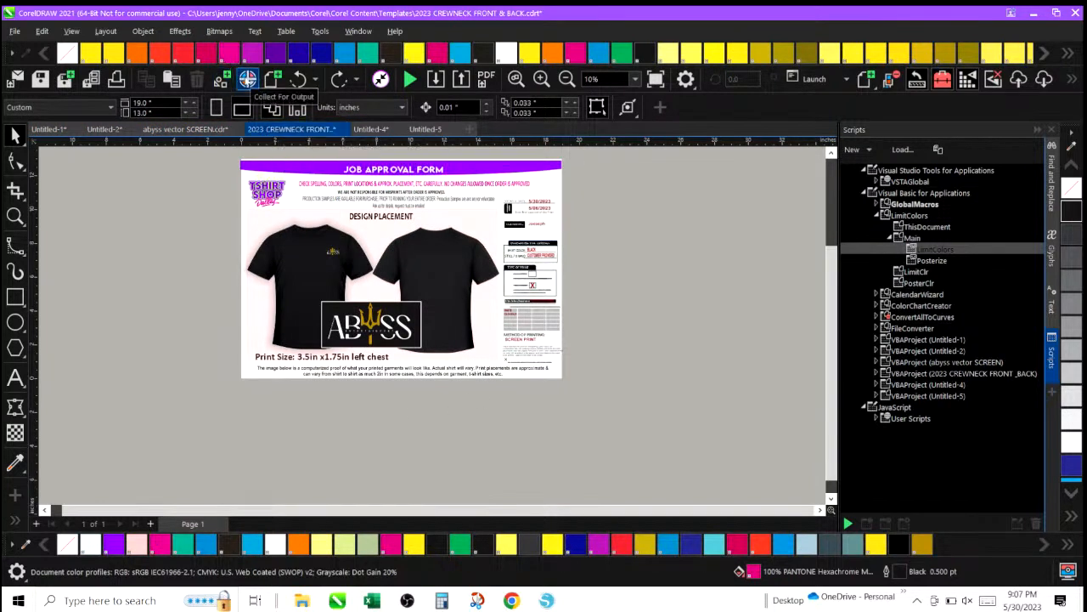
click(201, 129)
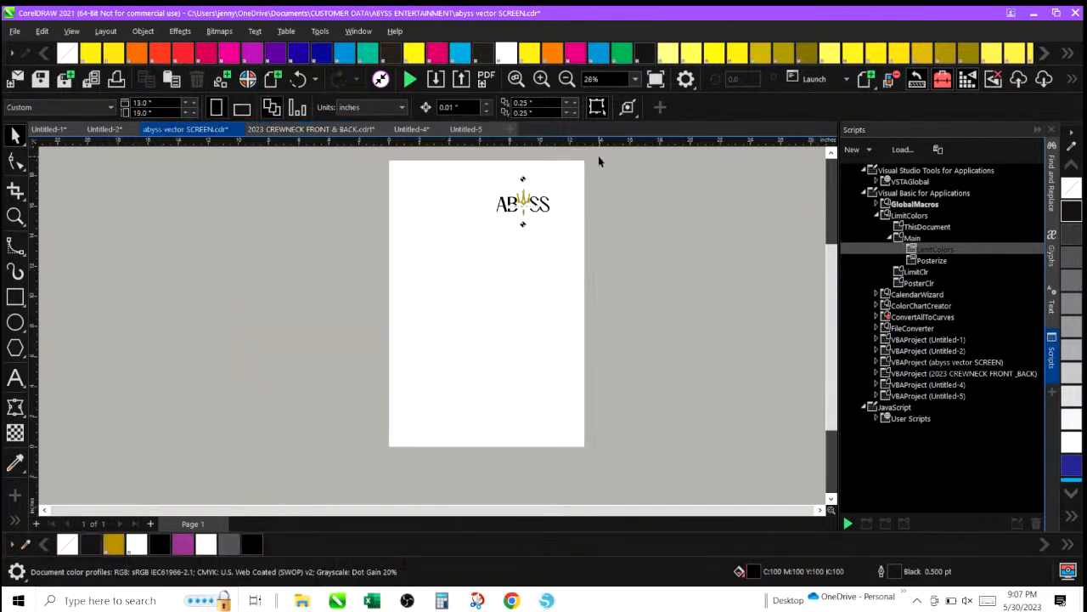
click(421, 132)
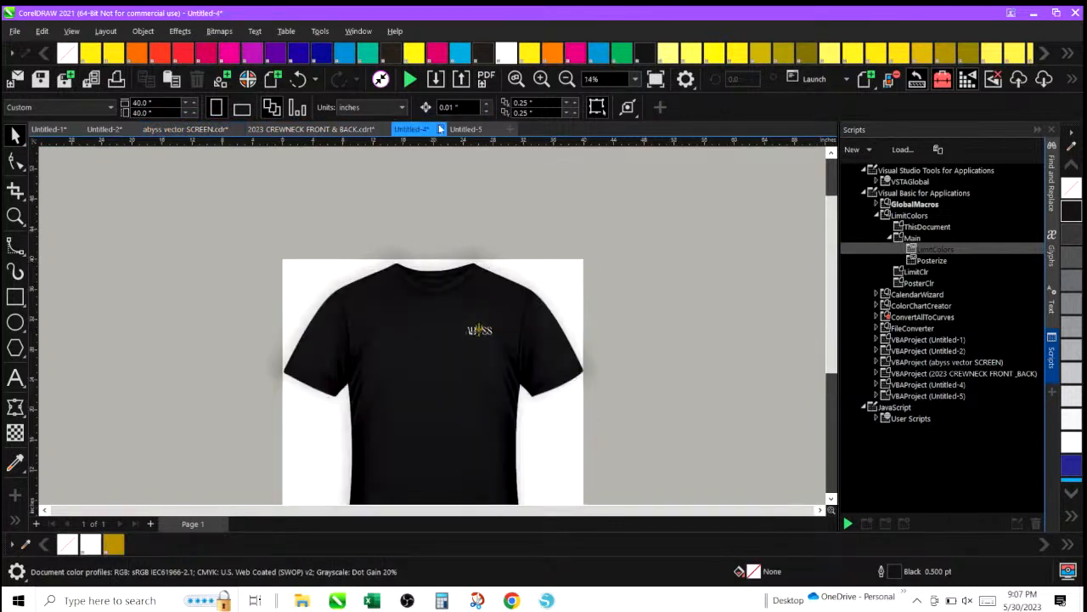
click(202, 129)
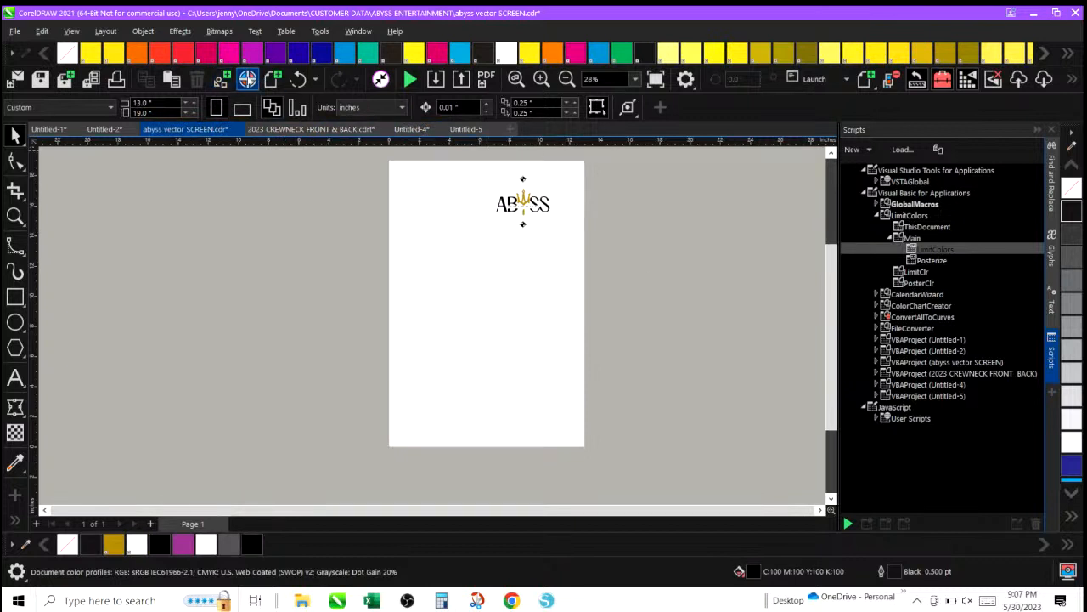
Start Collect for Output, gathering files automatically with a Prepress PDF and the CDR saved as version 17.0, keeping fonts and color profiles.
click(247, 79)
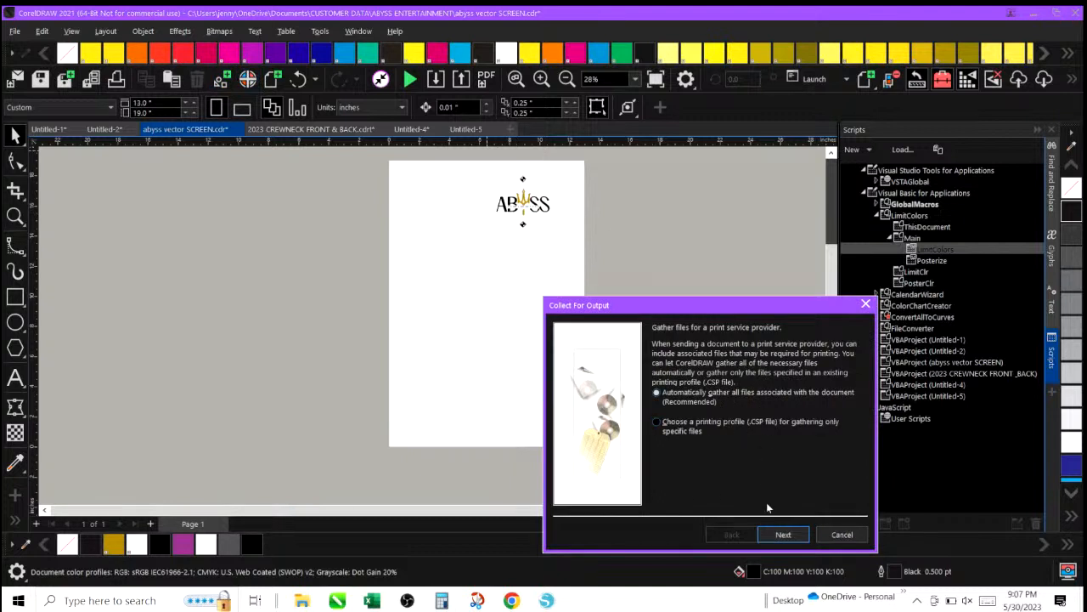
click(775, 535)
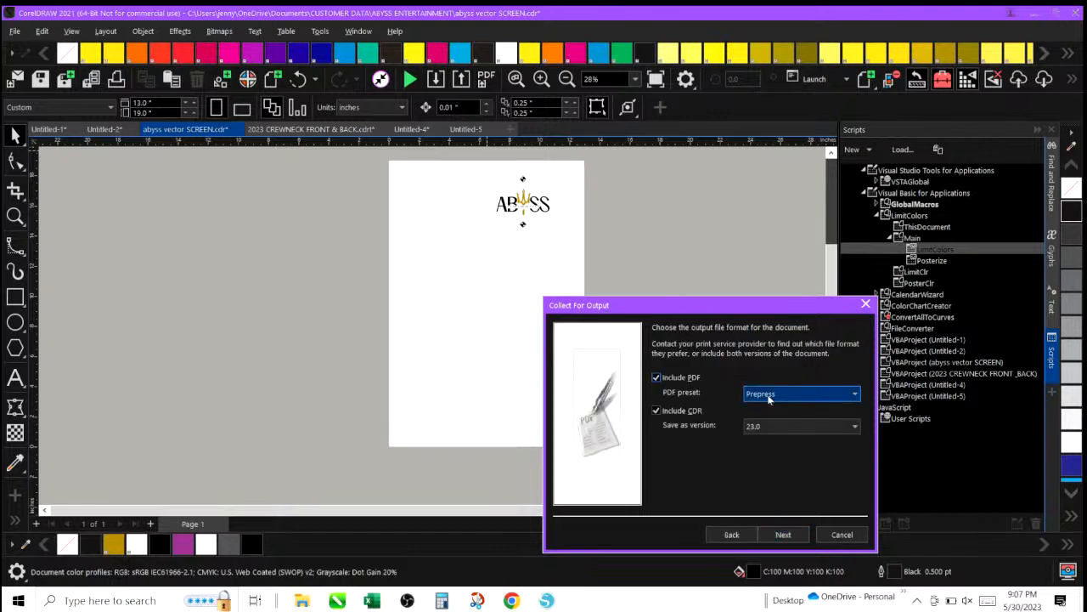
click(811, 428)
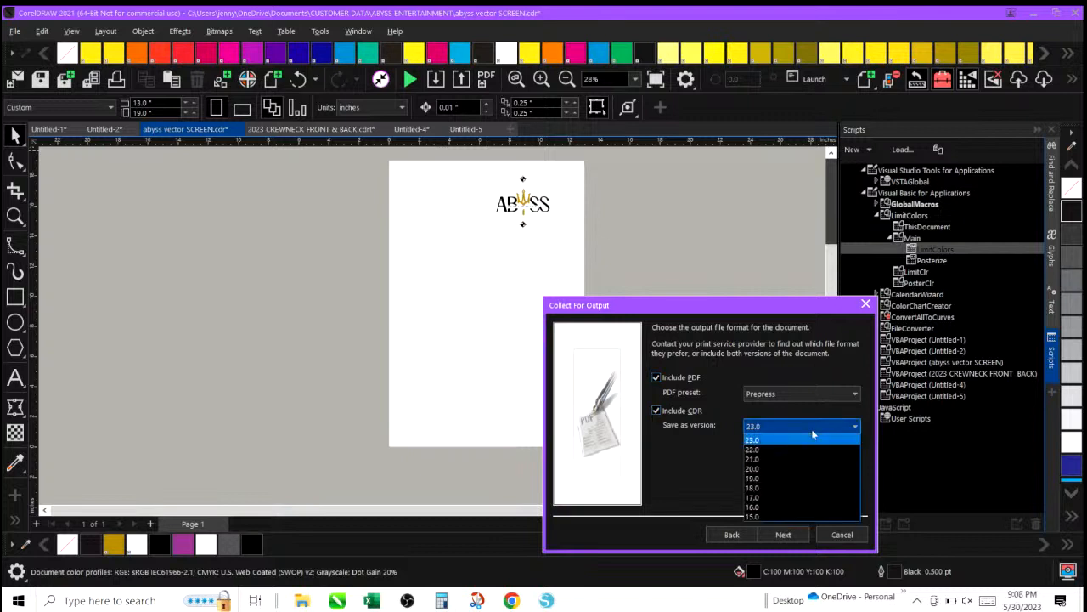
click(791, 495)
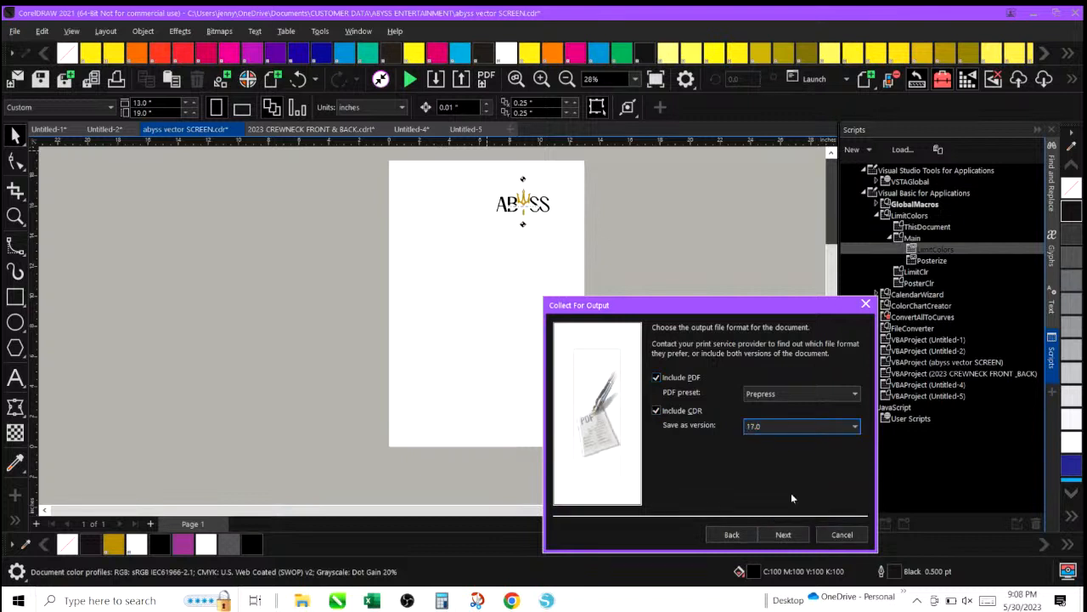
click(783, 534)
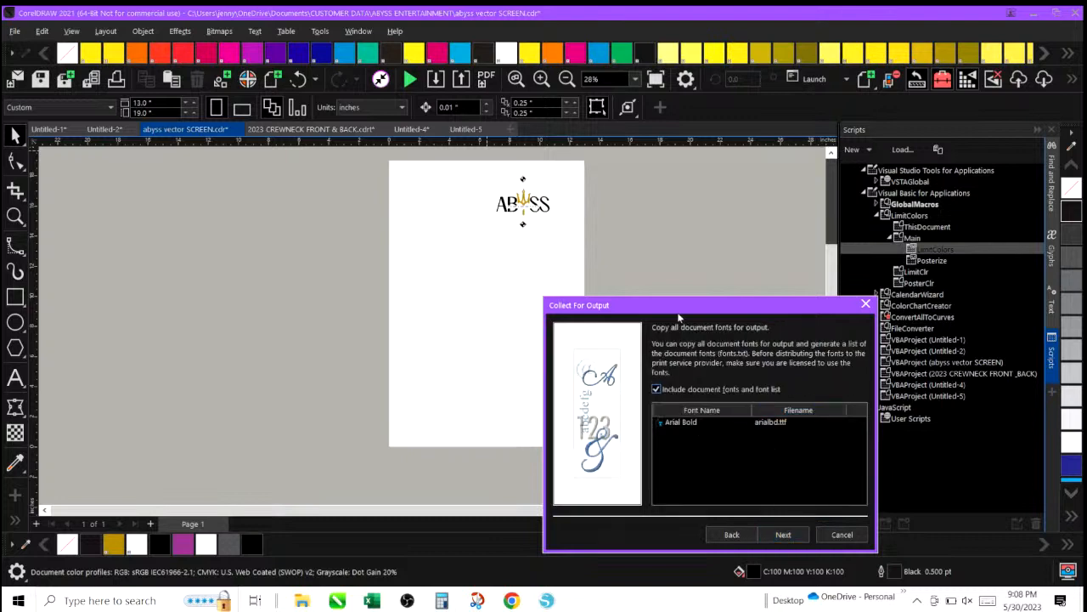
click(783, 535)
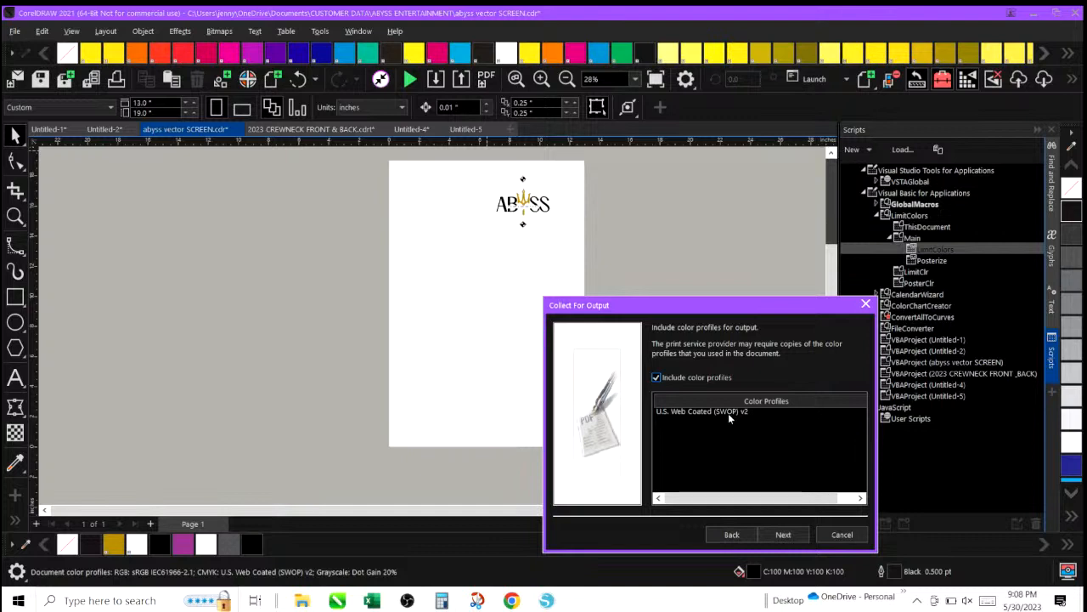
click(783, 535)
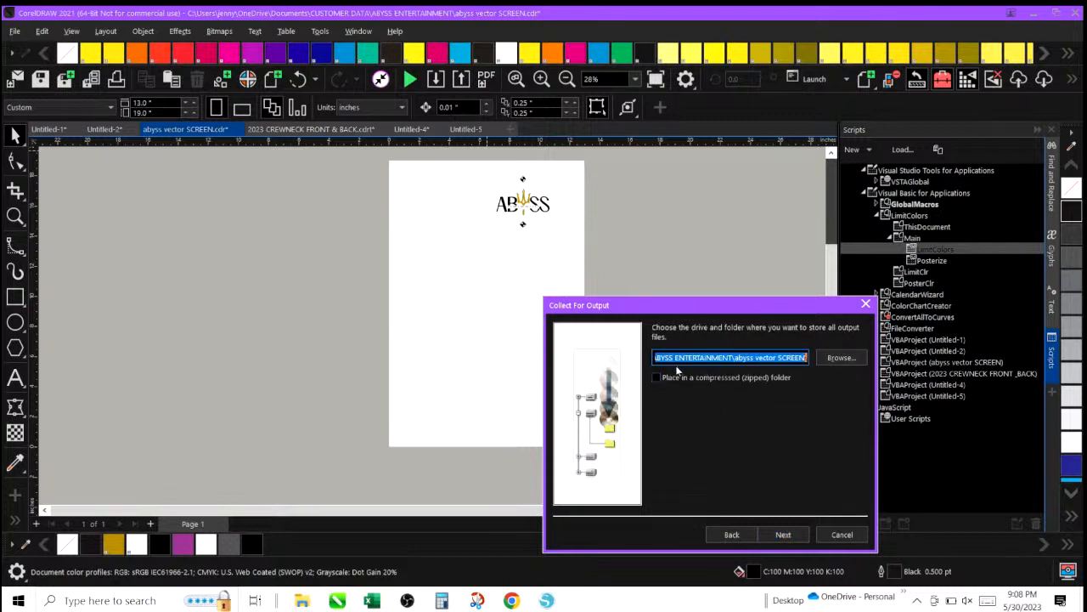
Set the output location to the ABYSS ENTERTAINMENT folder inside CUSTOMER DATA.
click(841, 358)
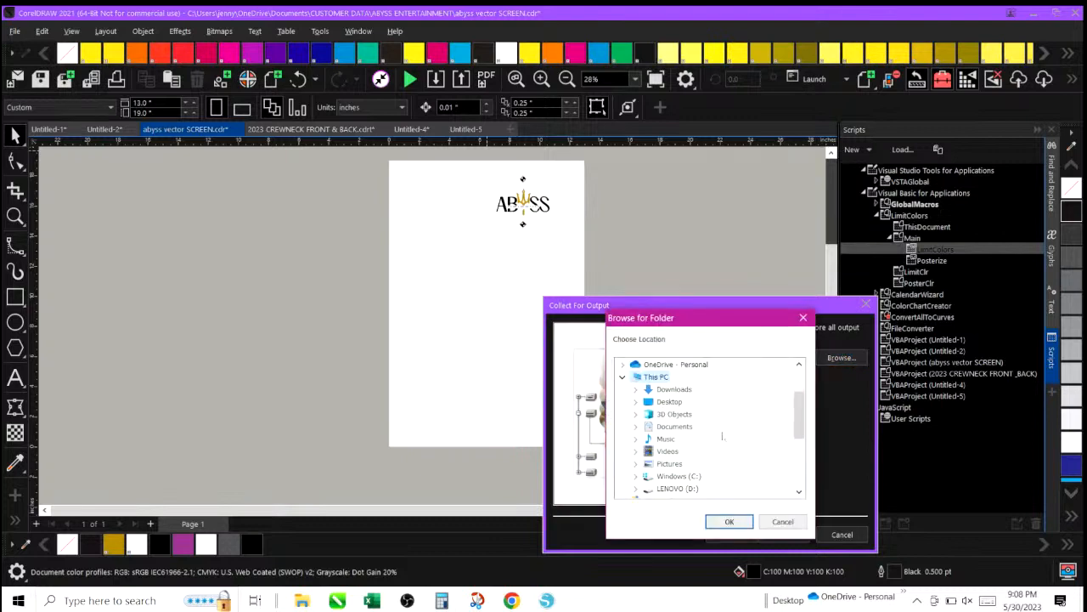
drag(801, 415, 799, 385)
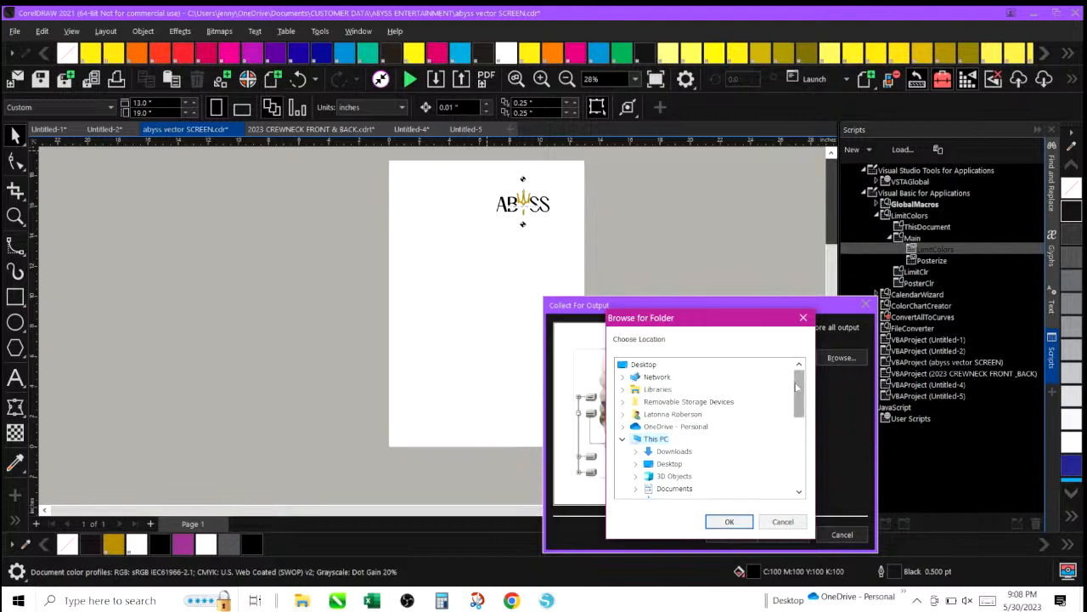
drag(797, 387, 799, 404)
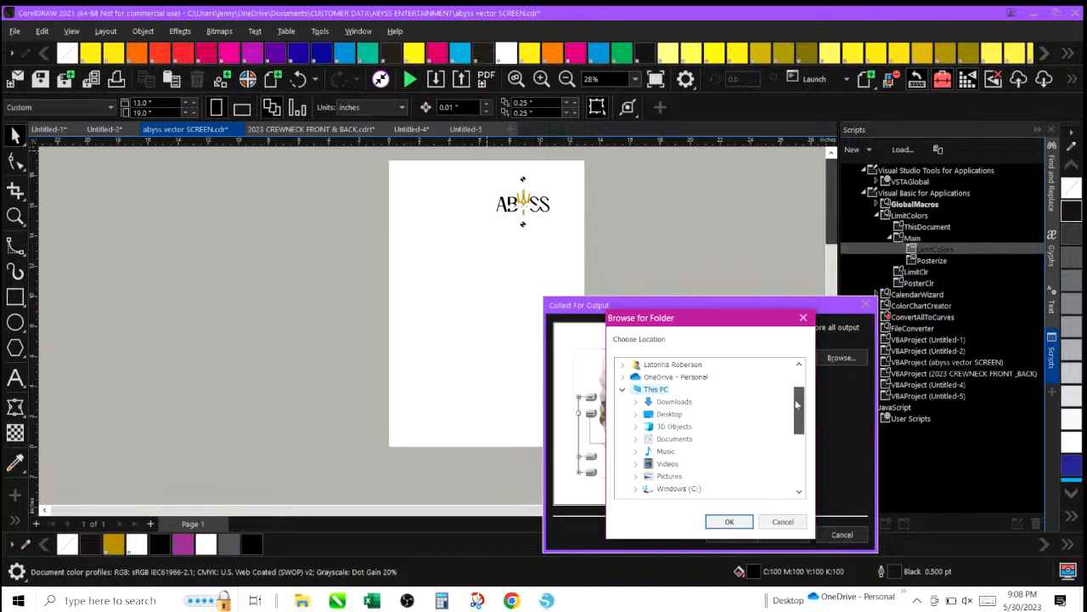
click(667, 441)
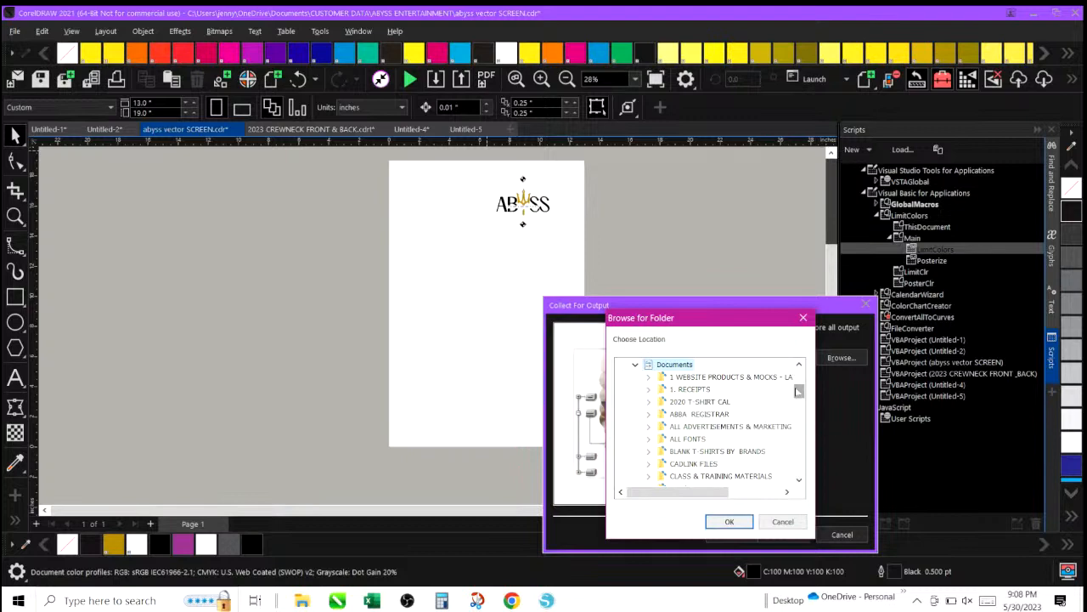
drag(799, 390, 799, 399)
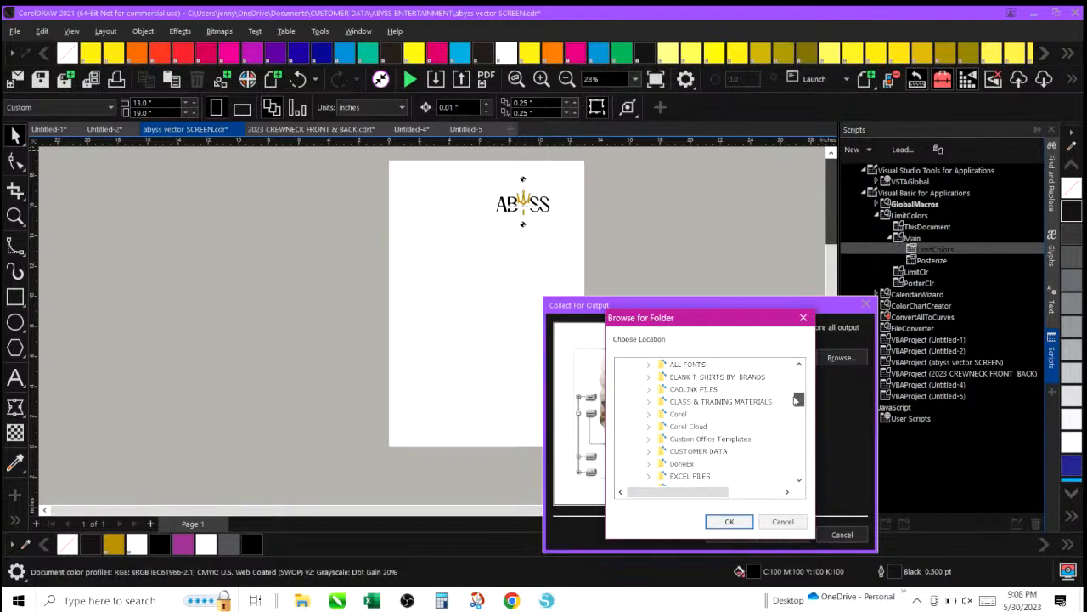
click(711, 452)
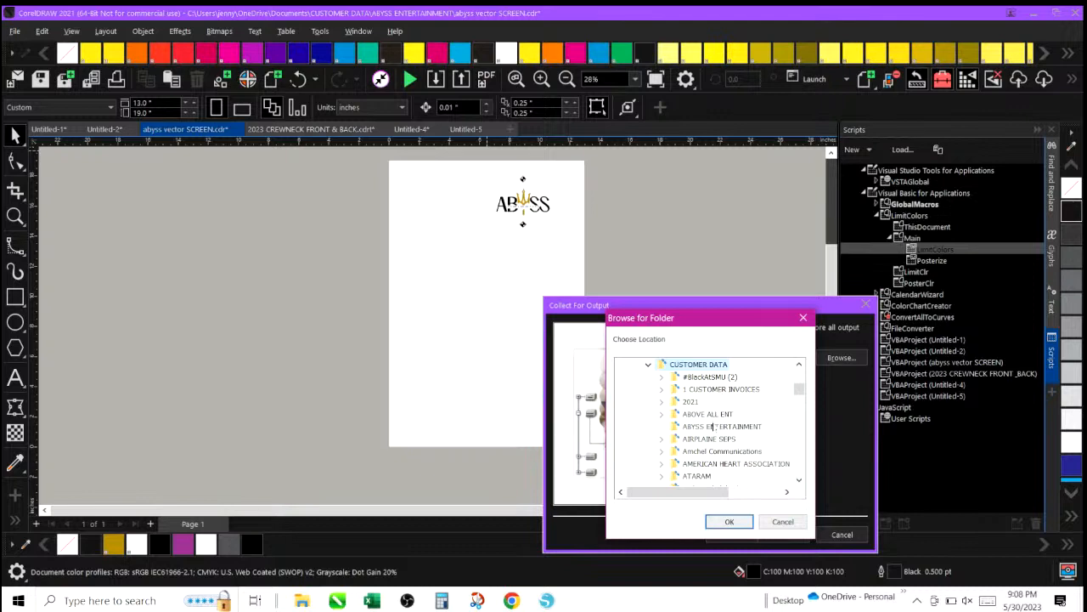
click(716, 426)
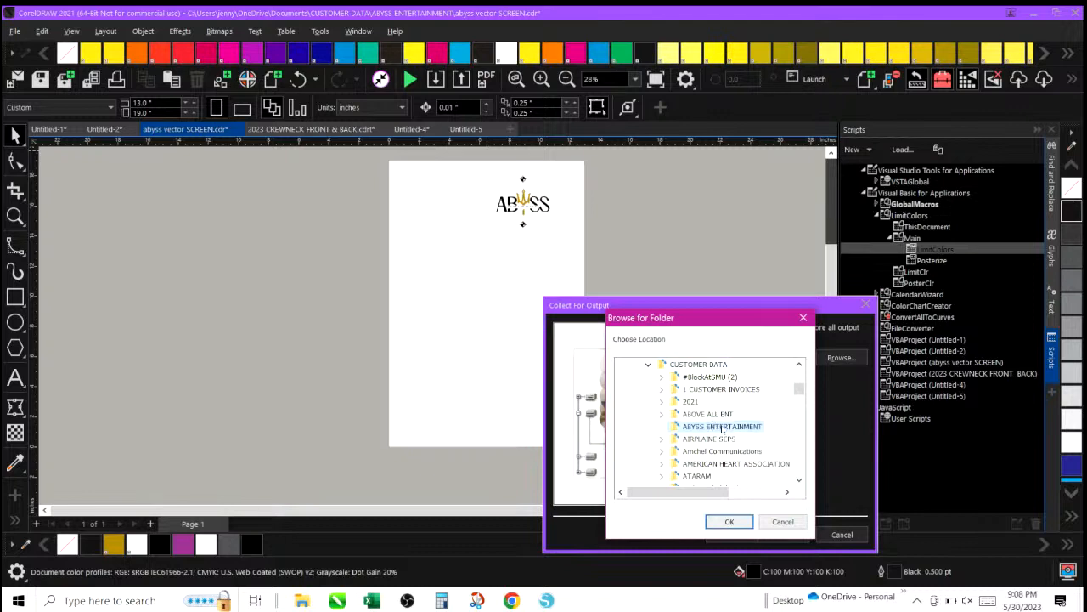
click(729, 521)
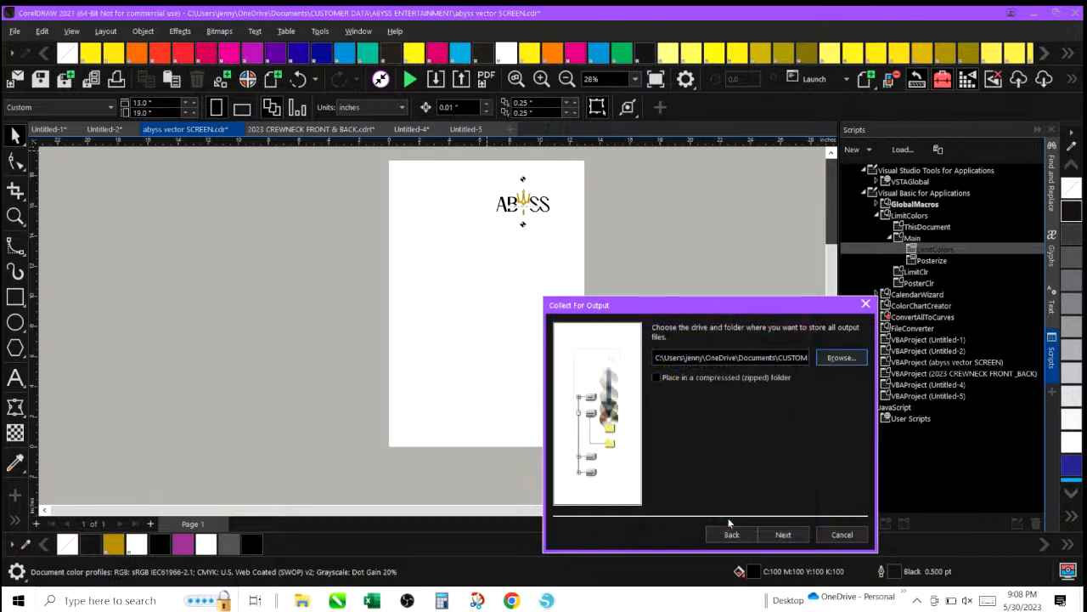
Try to collect into the existing folder, decline replacing abyss vector SCREEN.cdr, and go back.
click(785, 544)
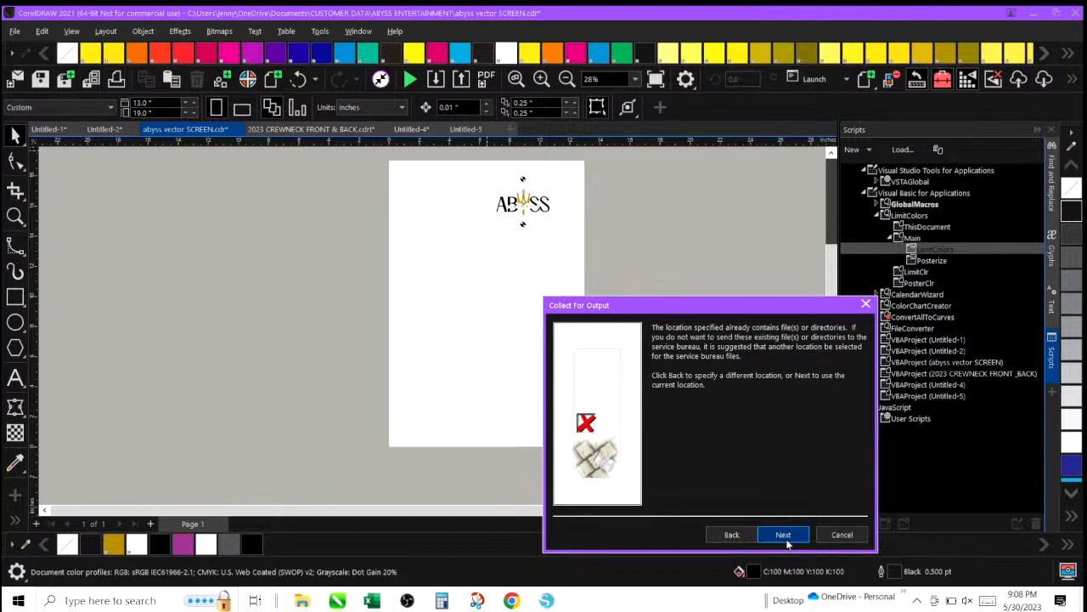
click(787, 542)
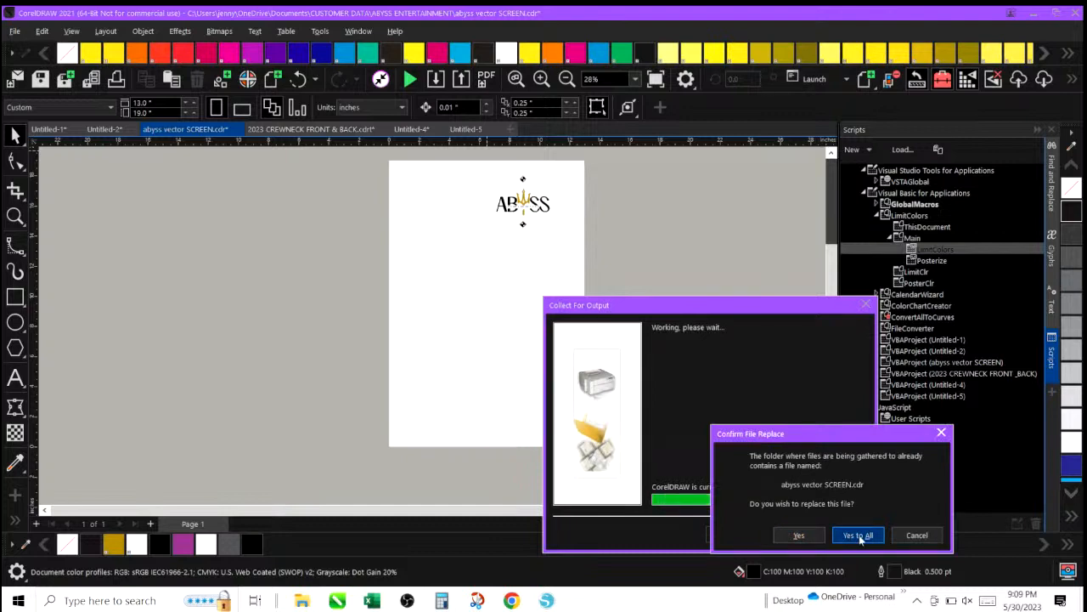
click(918, 535)
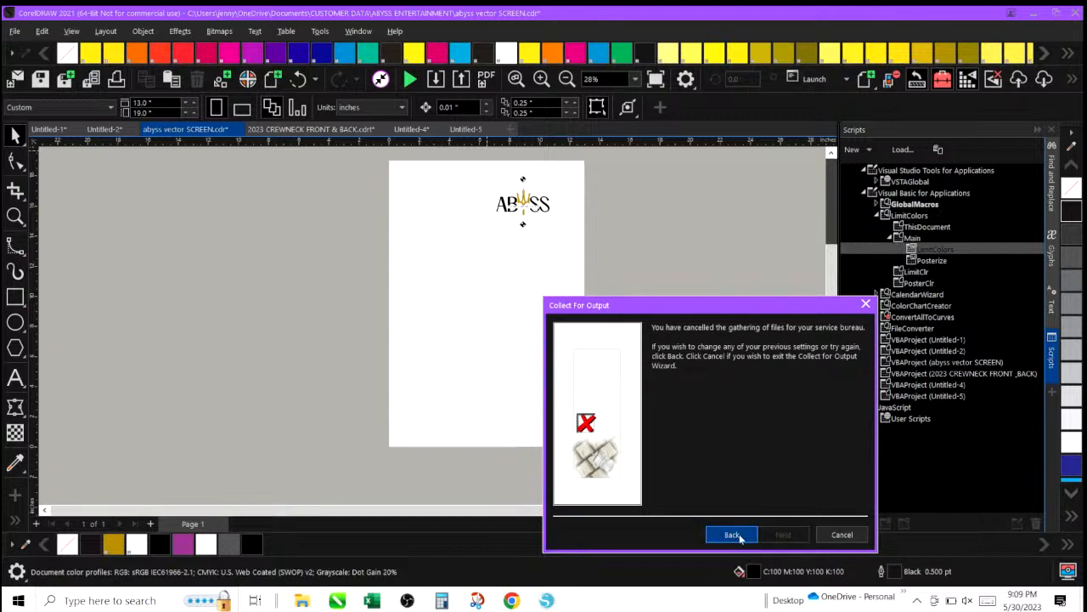
click(739, 536)
Place the collected output in a compressed zipped folder and finish the collection.
click(782, 357)
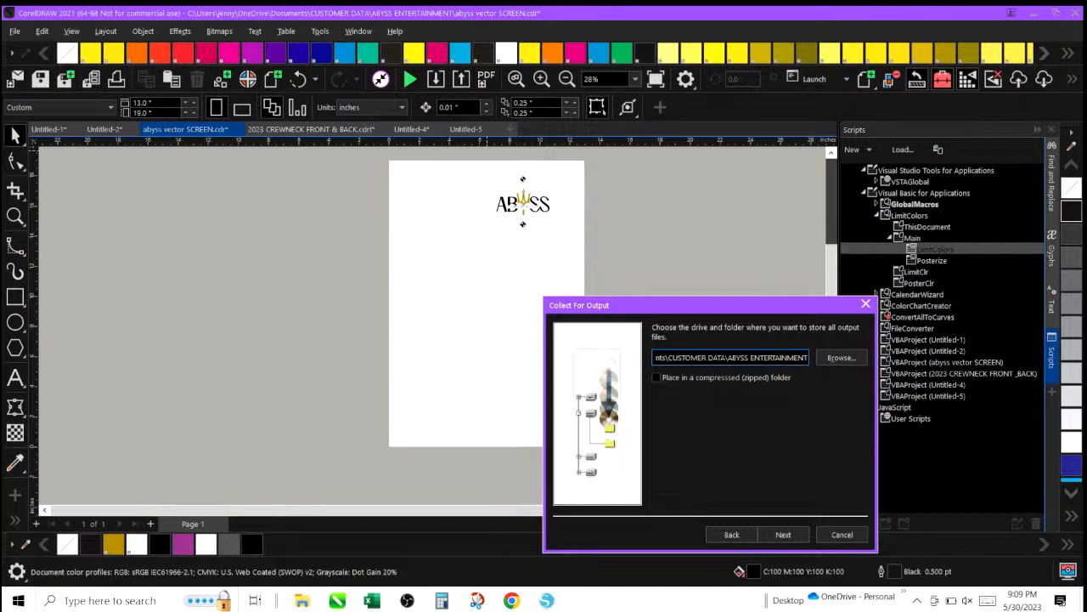
click(656, 377)
click(785, 536)
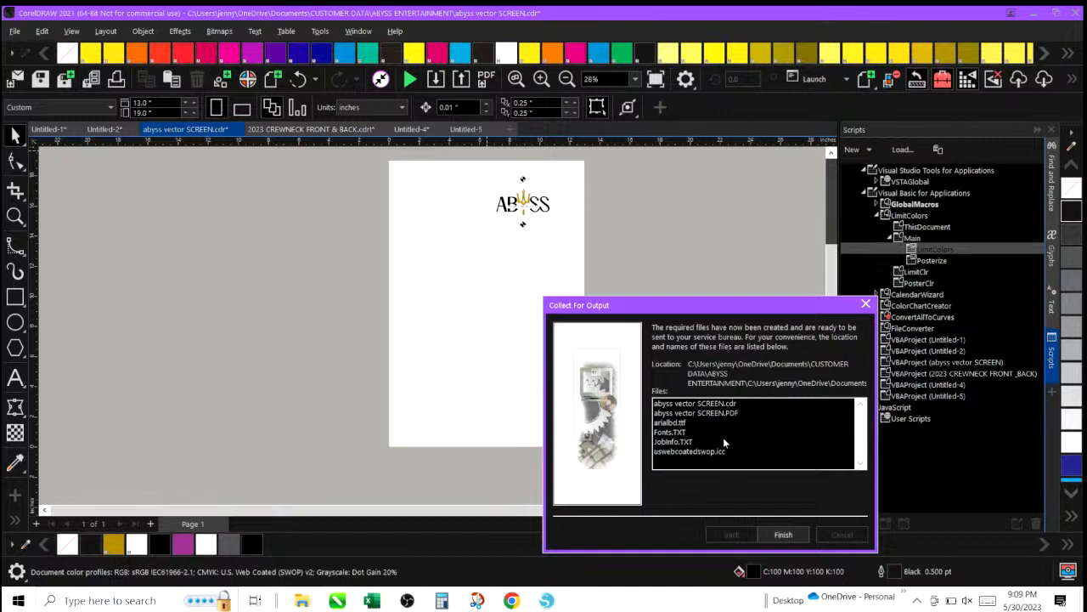
click(777, 536)
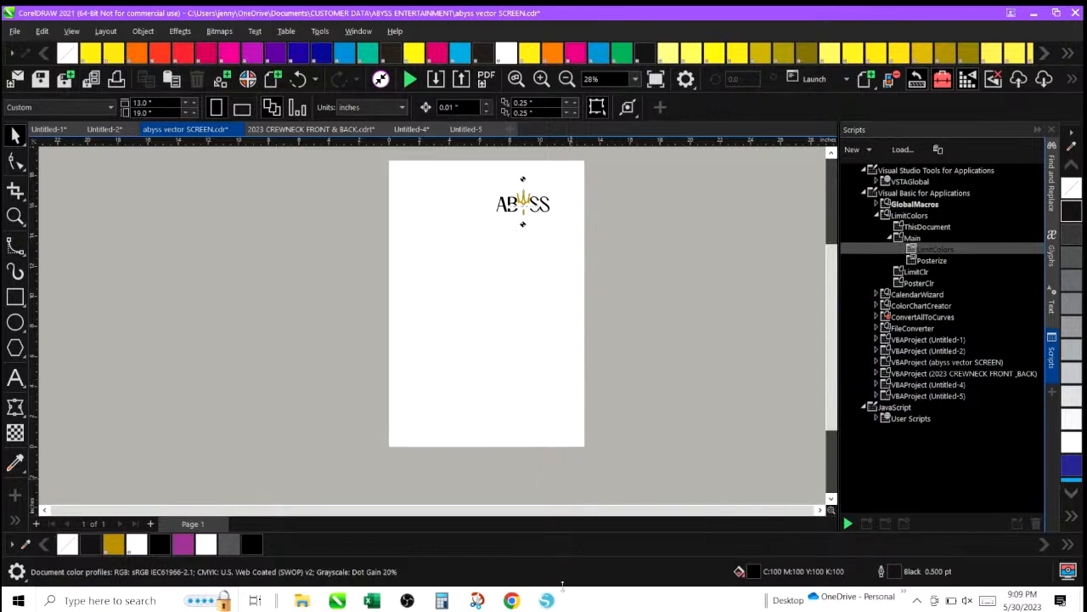
Open the ABYSS ENTERTAINMENT folder under CUSTOMER DATA in File Explorer.
click(302, 600)
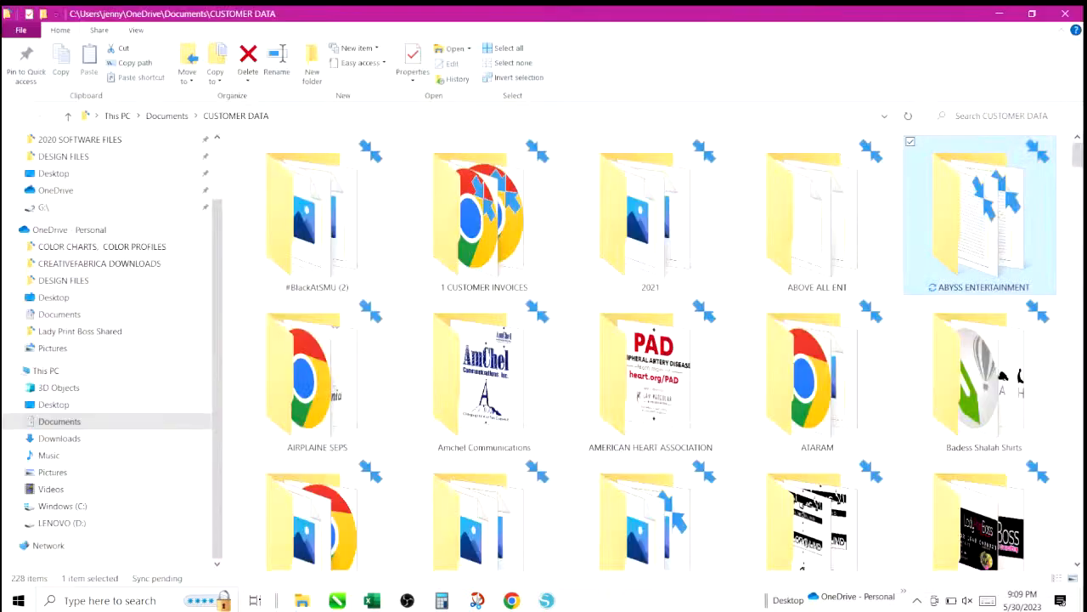
click(489, 217)
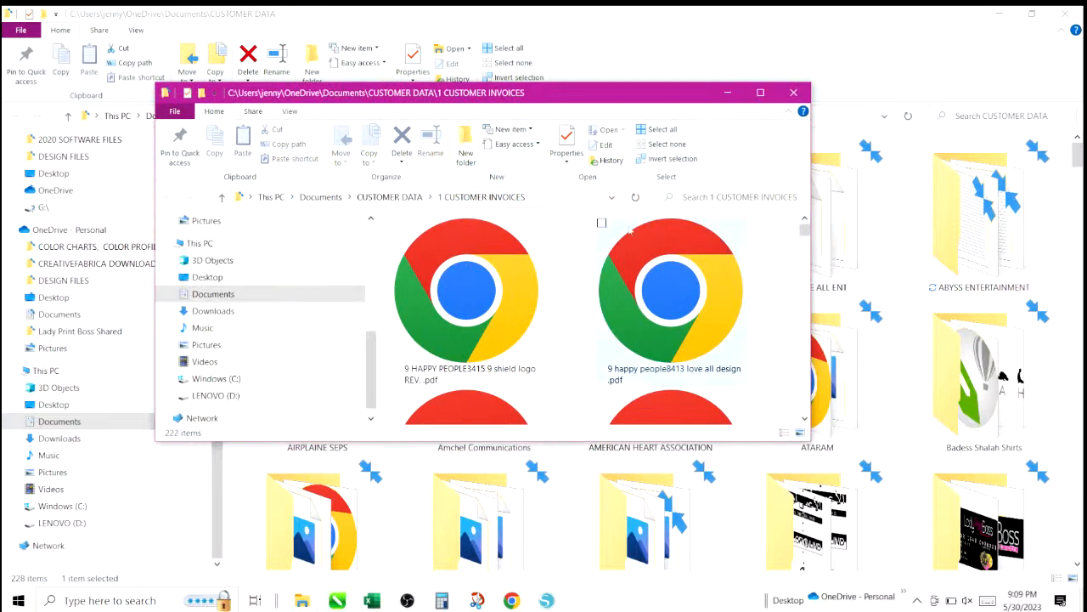
click(380, 197)
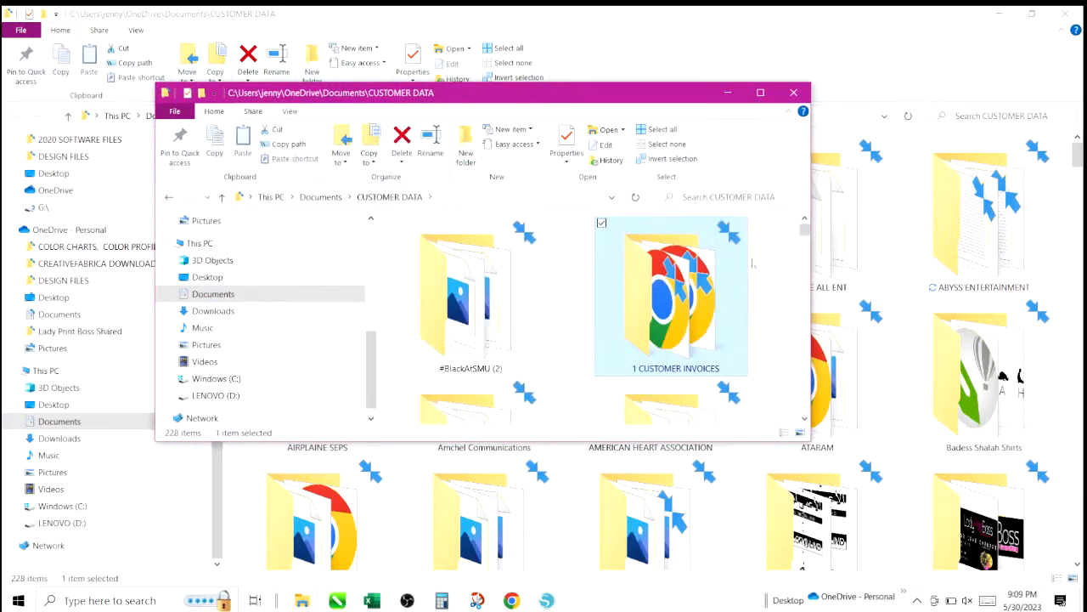
mouse_move(803, 231)
mouse_down()
mouse_move(803, 243)
mouse_move(803, 222)
mouse_up()
double_click(671, 311)
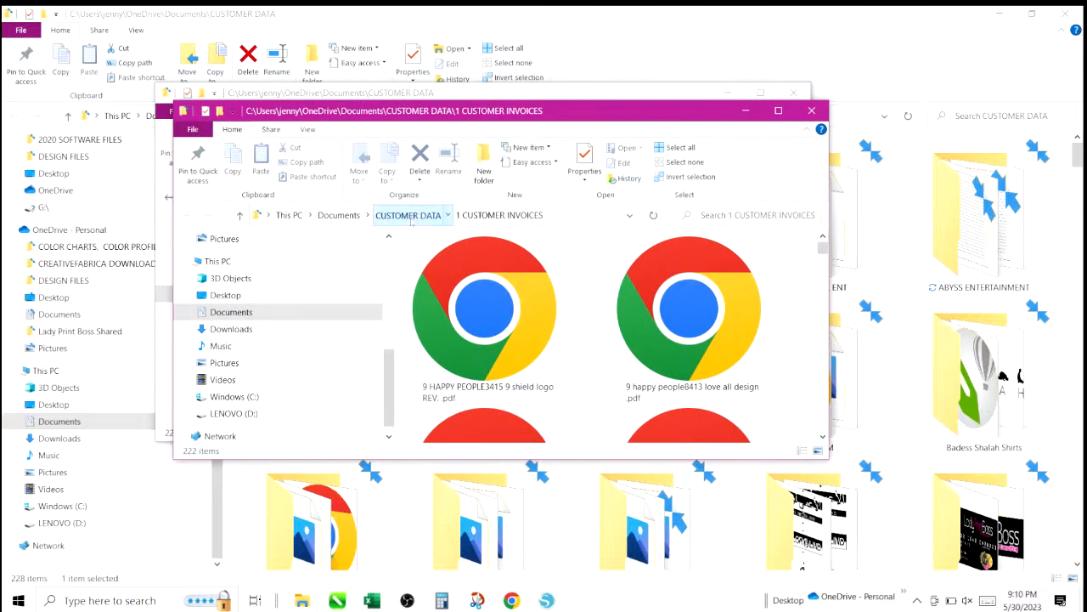
click(409, 217)
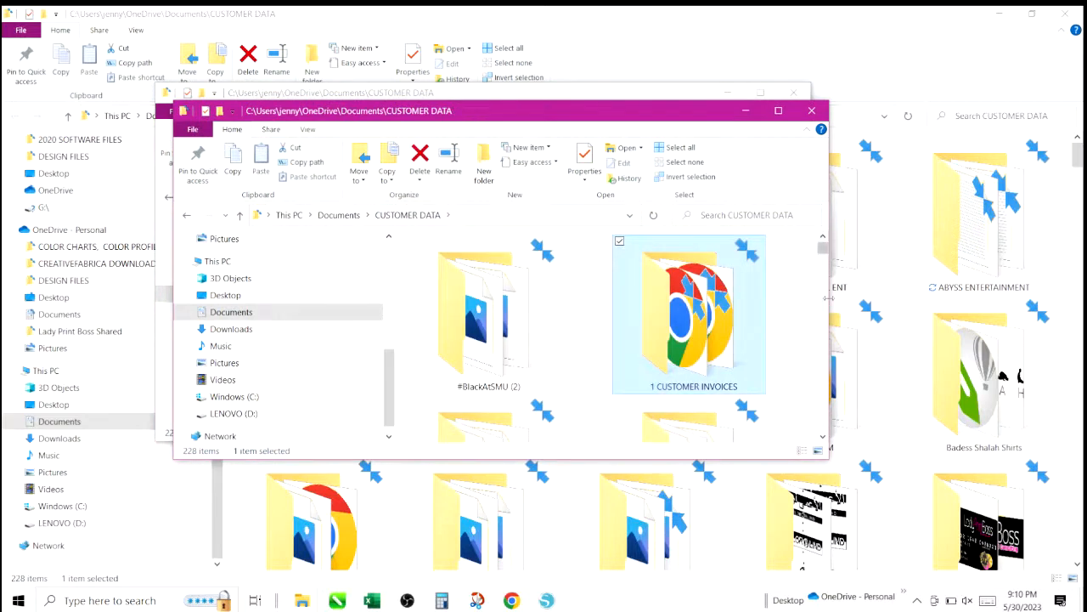
drag(829, 299, 1010, 300)
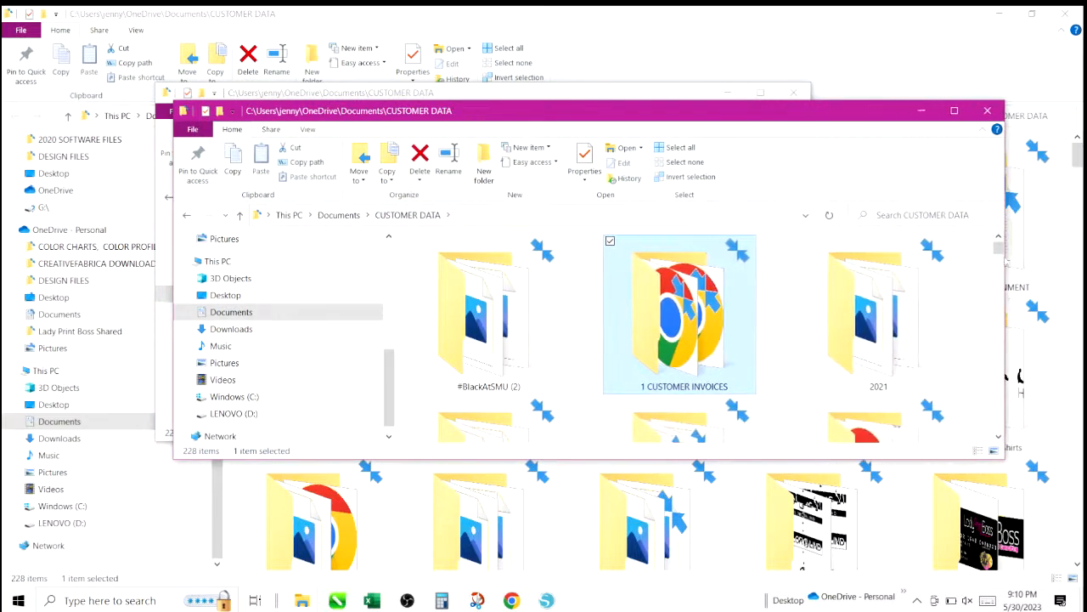
scroll(999, 251, down, 5)
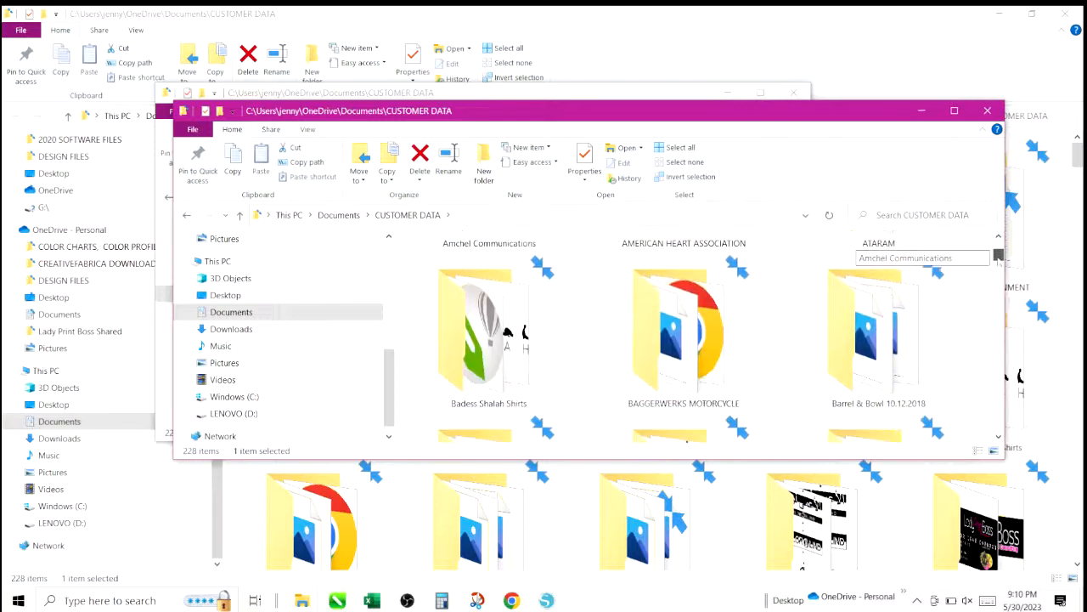
drag(998, 261, 1000, 244)
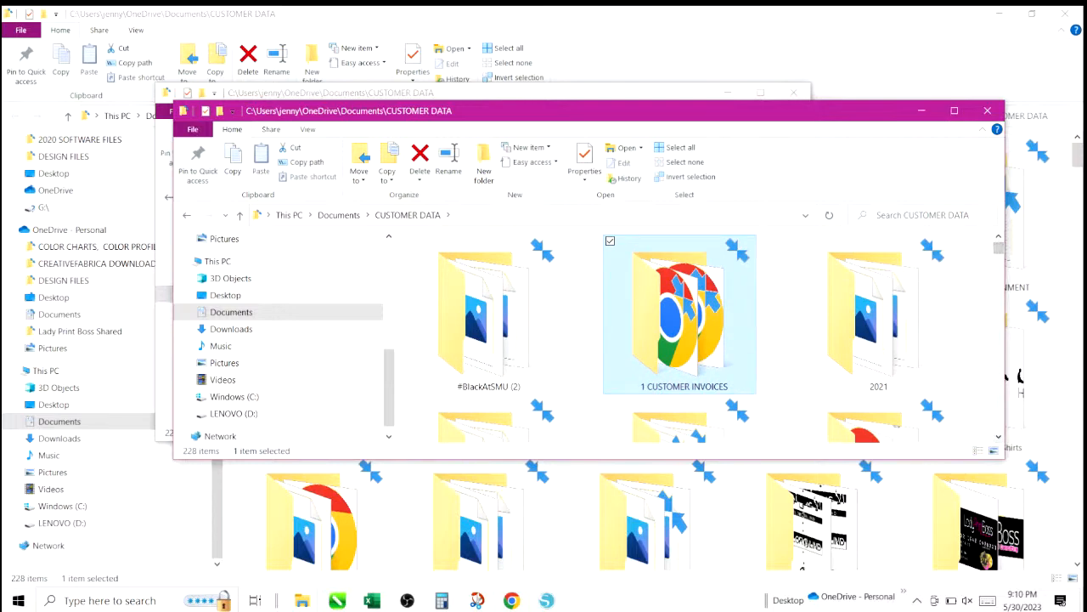
key(a)
click(883, 218)
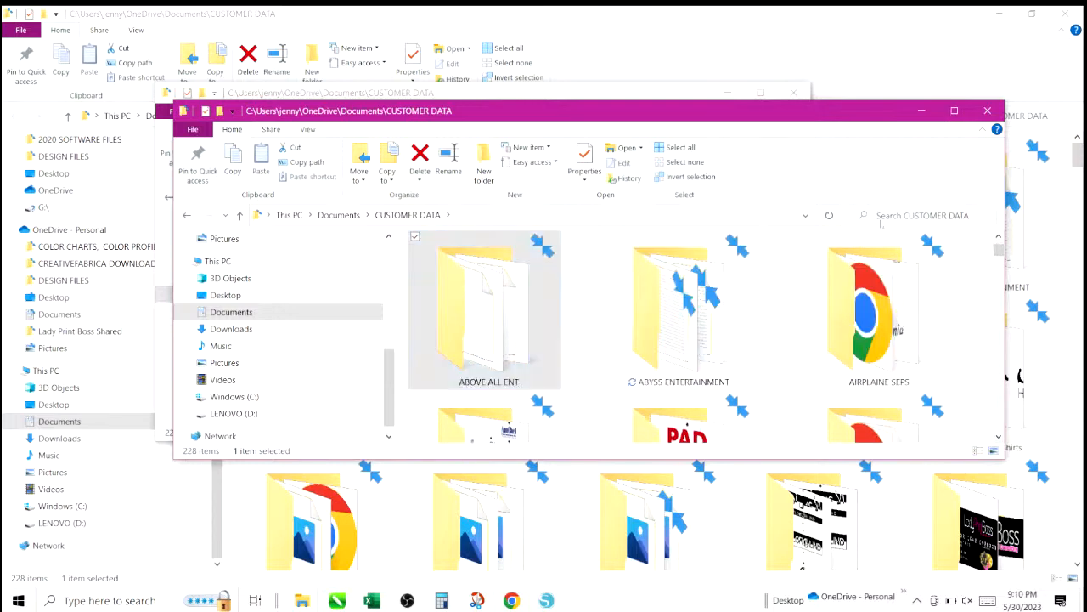
double_click(665, 299)
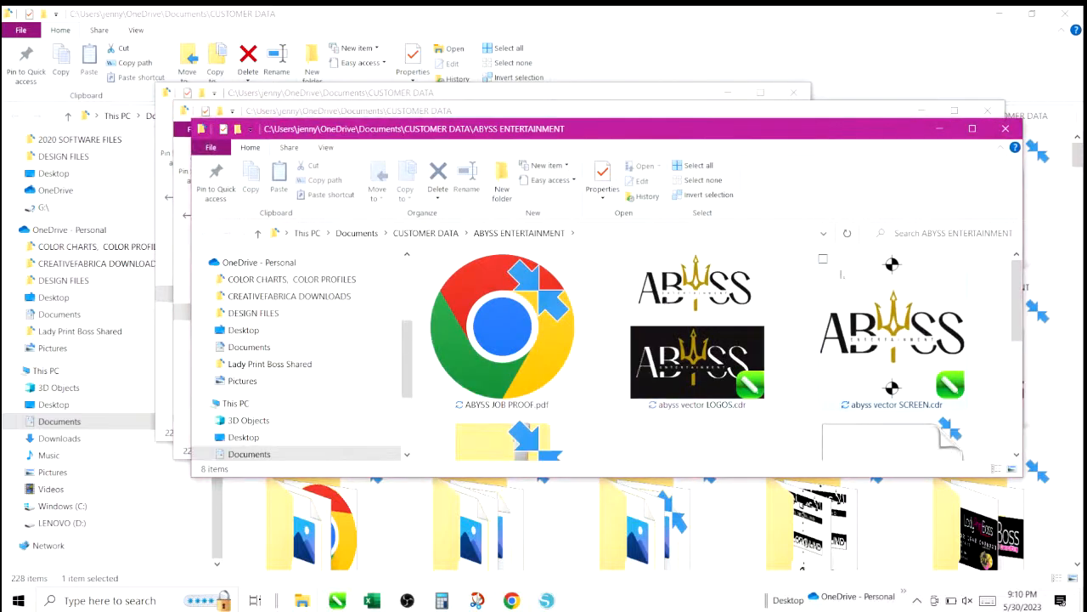
Open the abyss vector SCREEN.zip archive to review the collected files, then close it.
drag(1018, 285, 1020, 349)
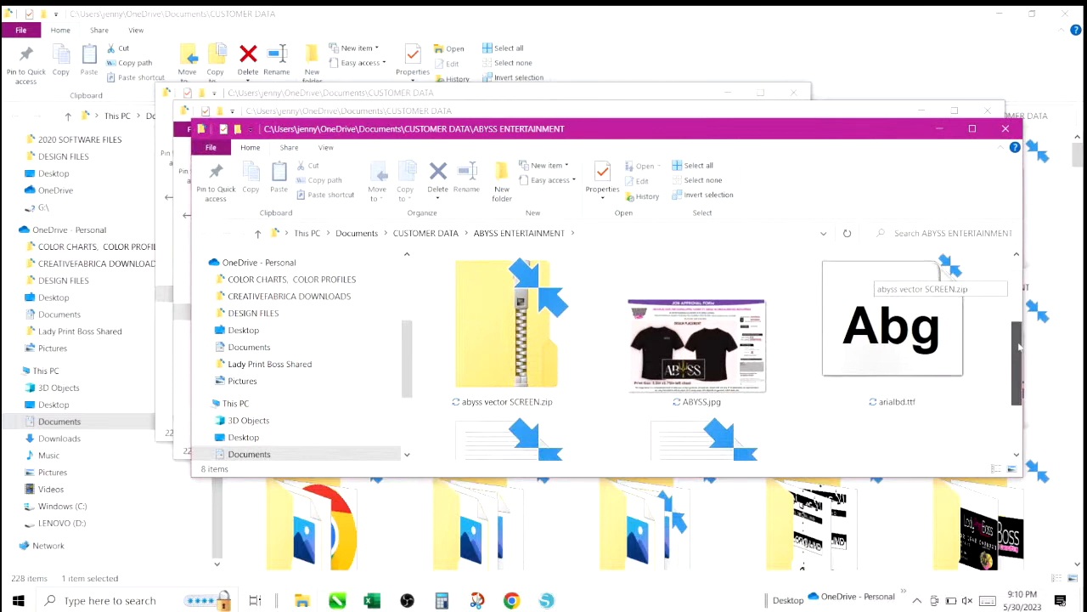
click(513, 361)
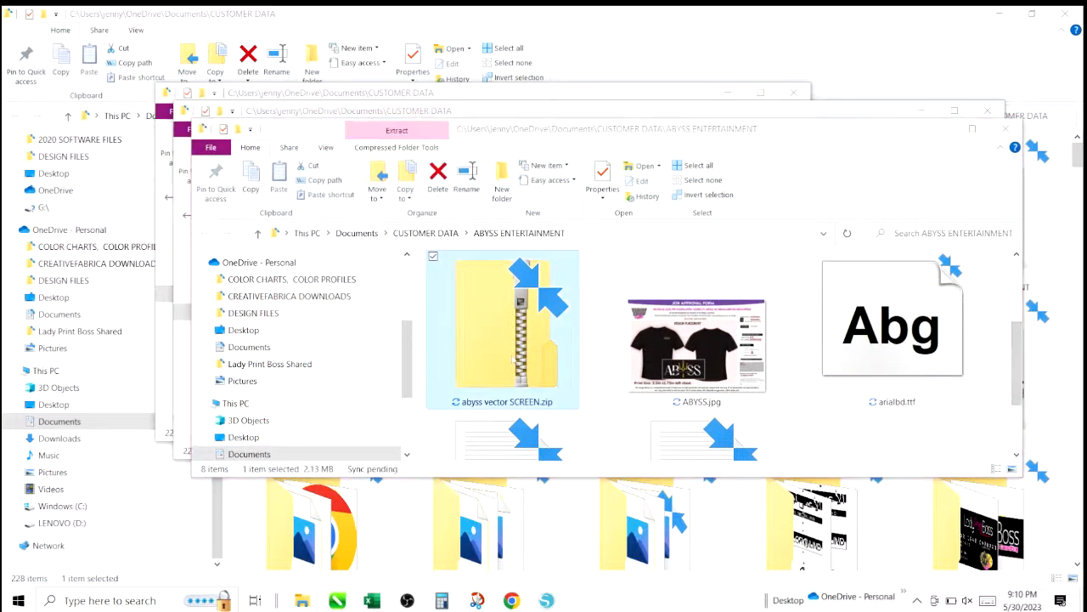
double_click(513, 359)
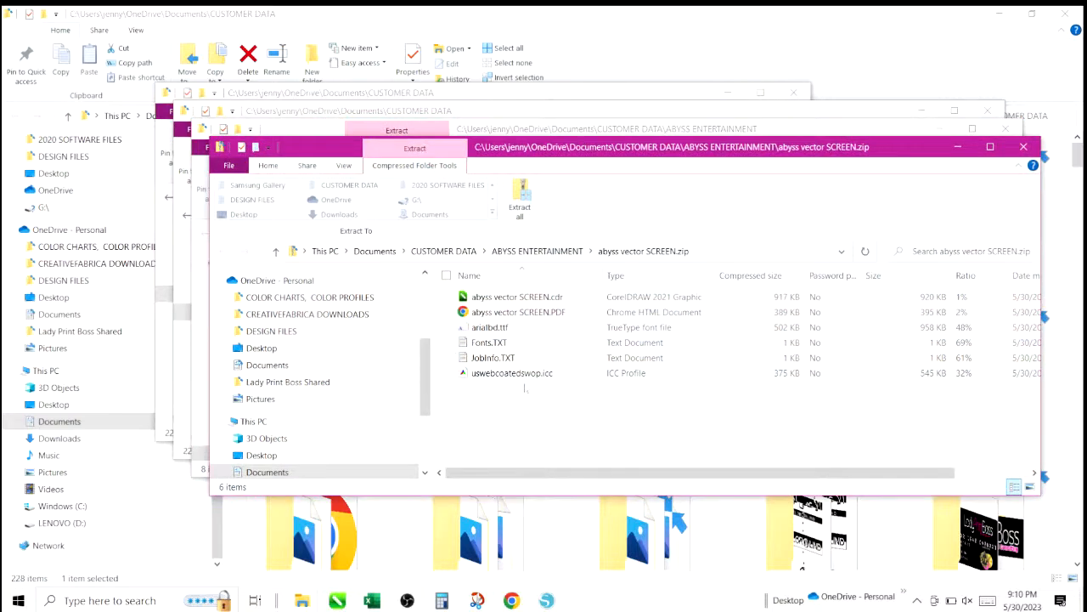
click(1023, 146)
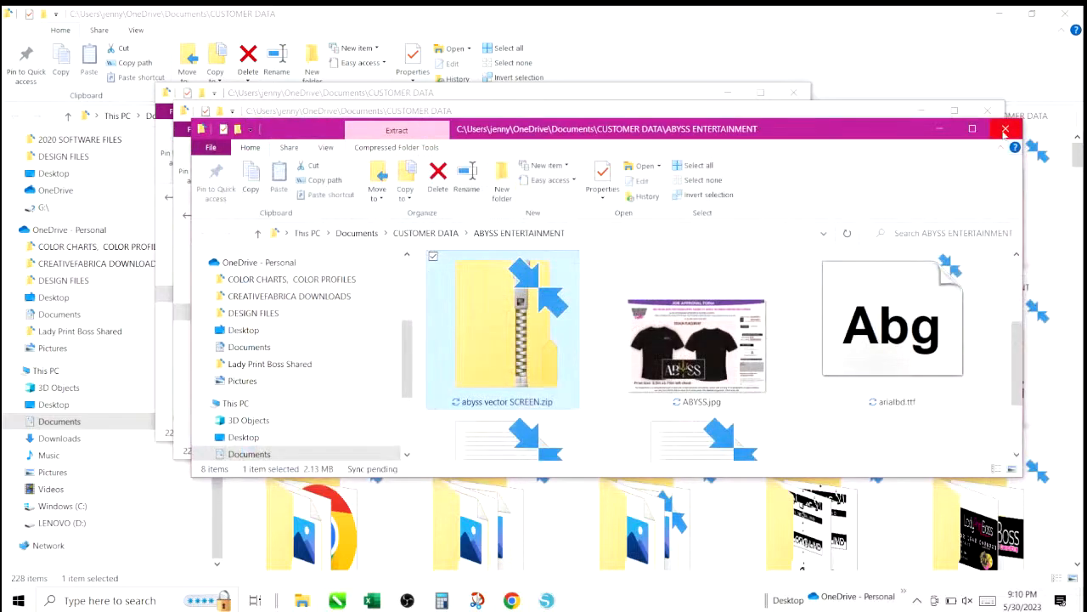
Close the File Explorer windows and return to the CorelDRAW document.
click(1005, 130)
click(987, 111)
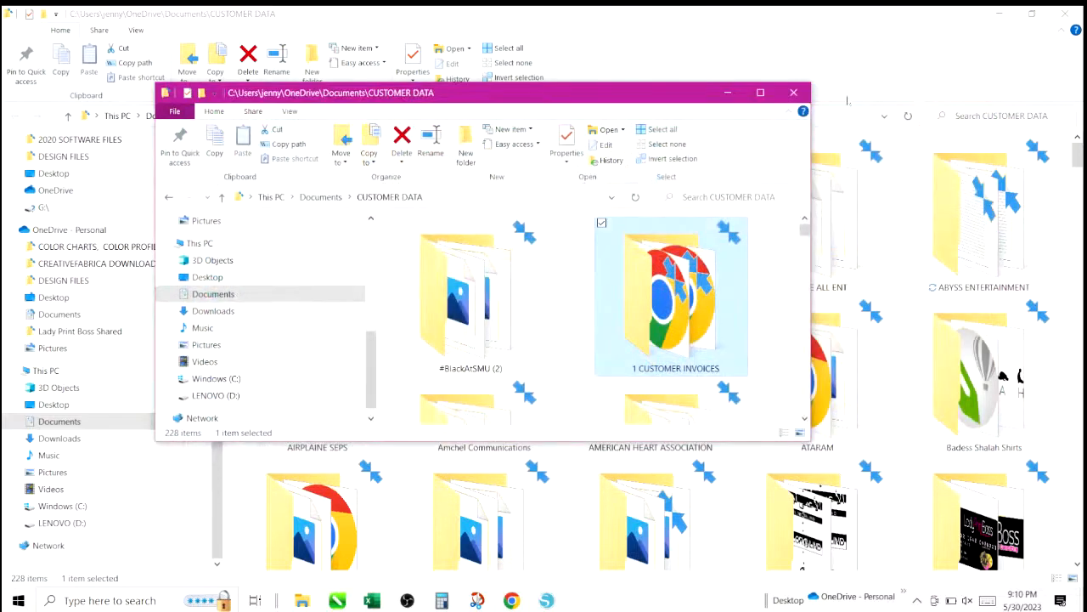
click(795, 93)
click(998, 14)
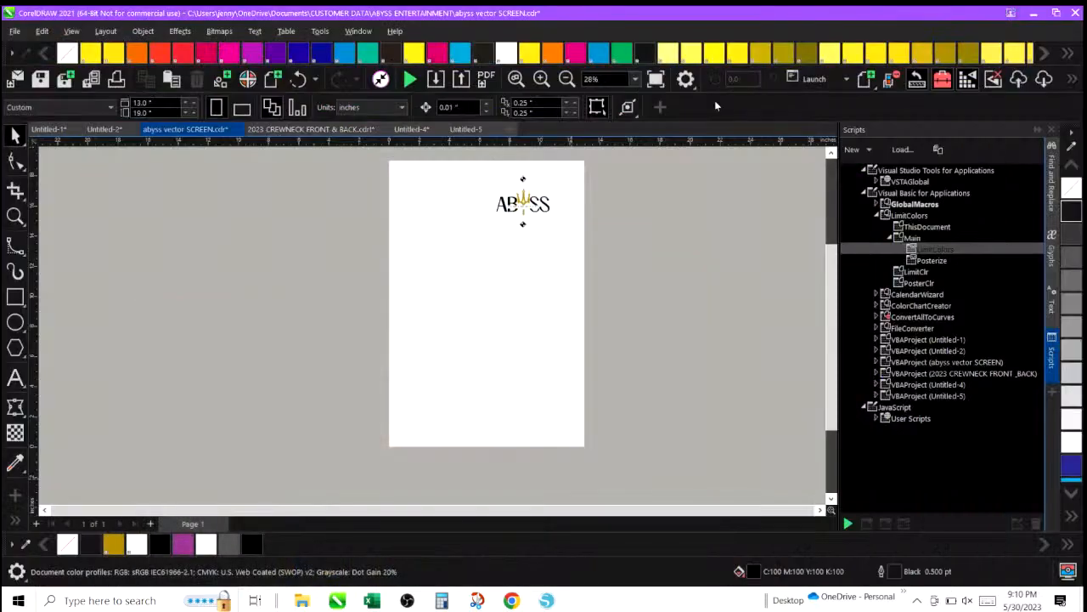
Switch to the 2023 CREWNECK FRONT & BACK document and set its CMYK color profile to Wide Gamut CMYK Simulation.
click(293, 130)
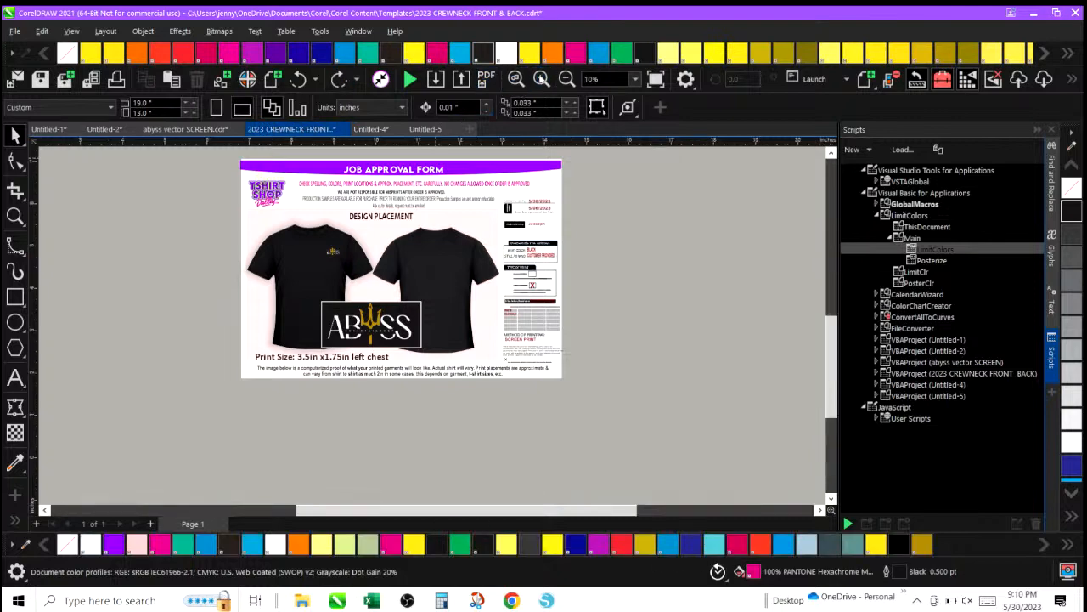
click(541, 79)
click(356, 31)
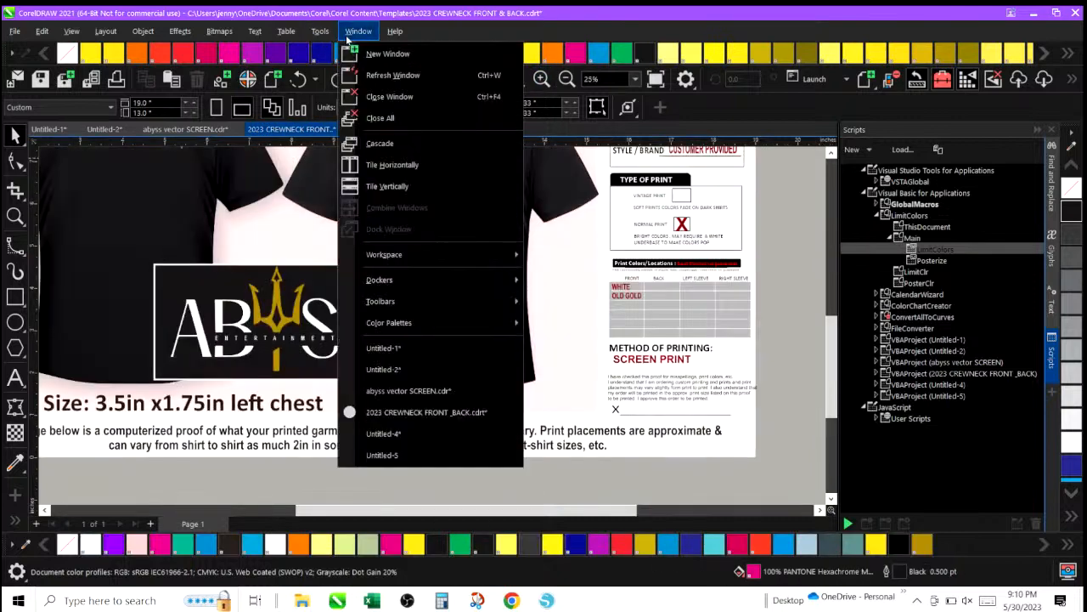
mouse_move(320, 31)
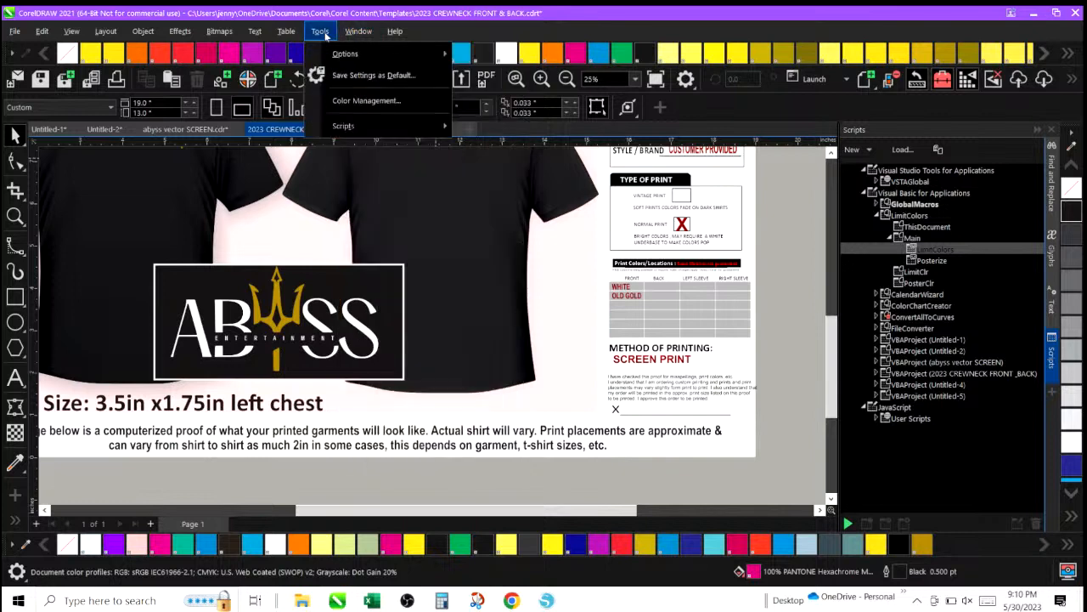
click(346, 101)
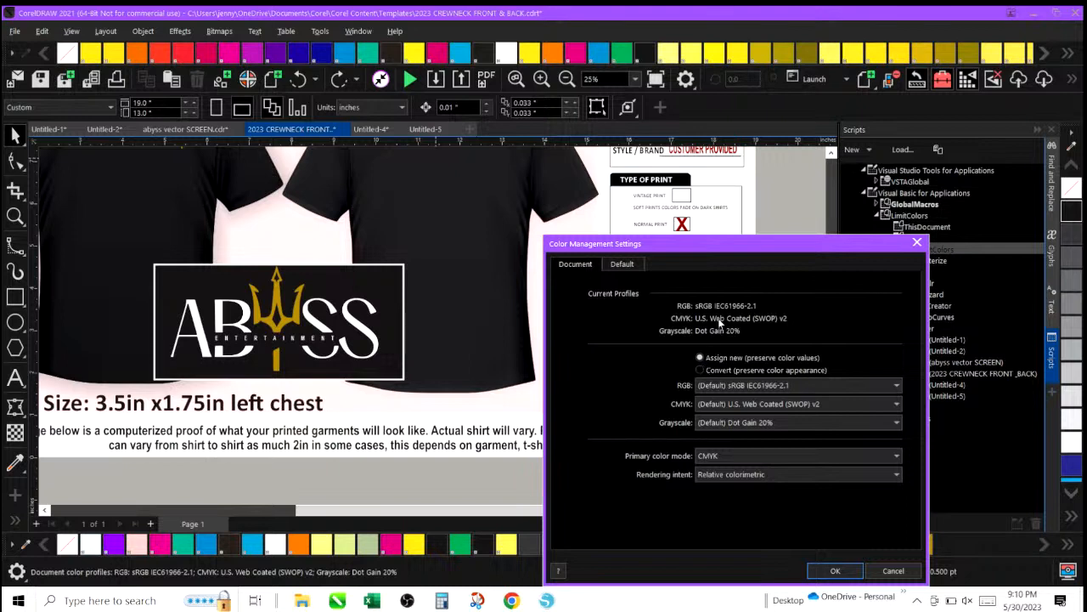
click(737, 403)
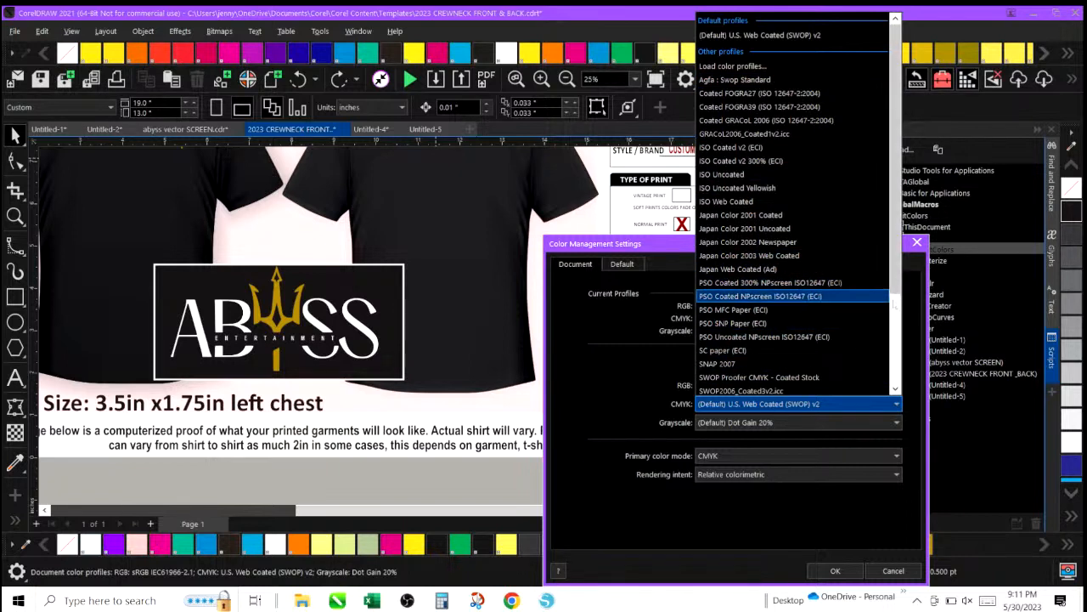
scroll(894, 303, down, 3)
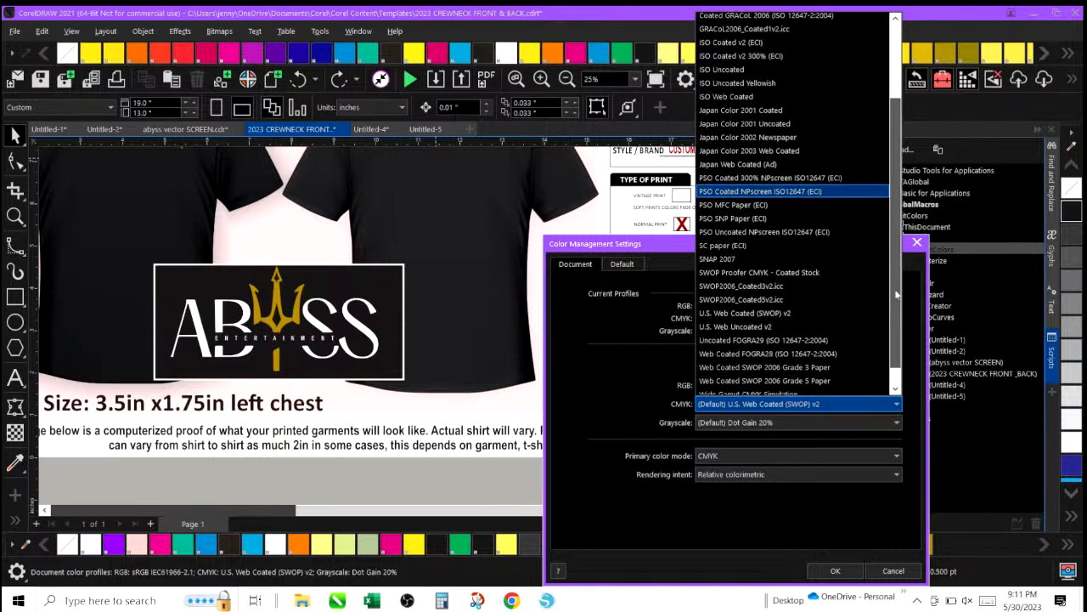
scroll(895, 310, down, 1)
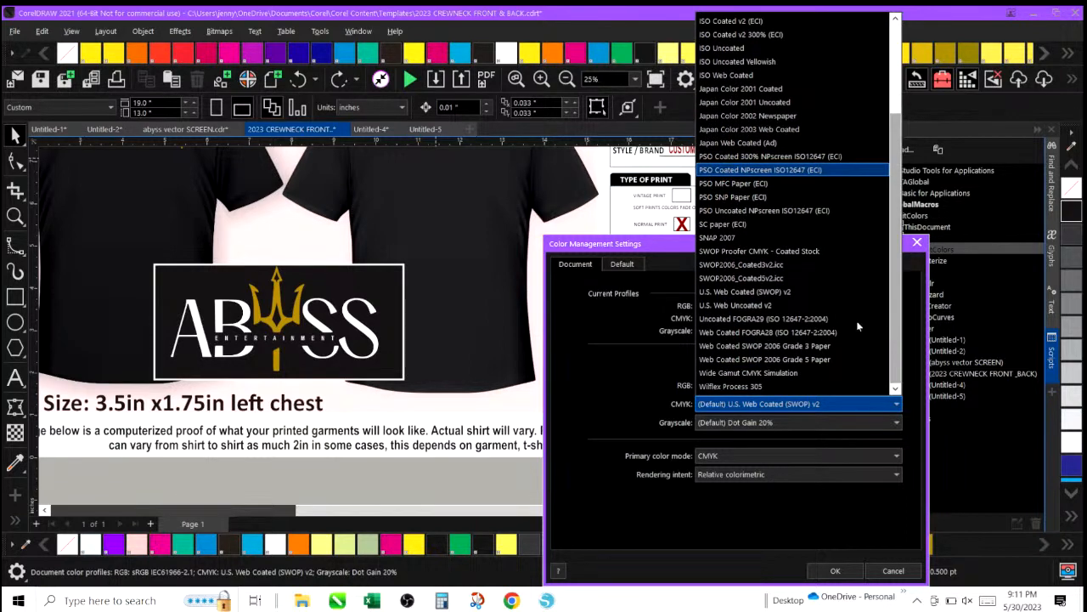
click(785, 375)
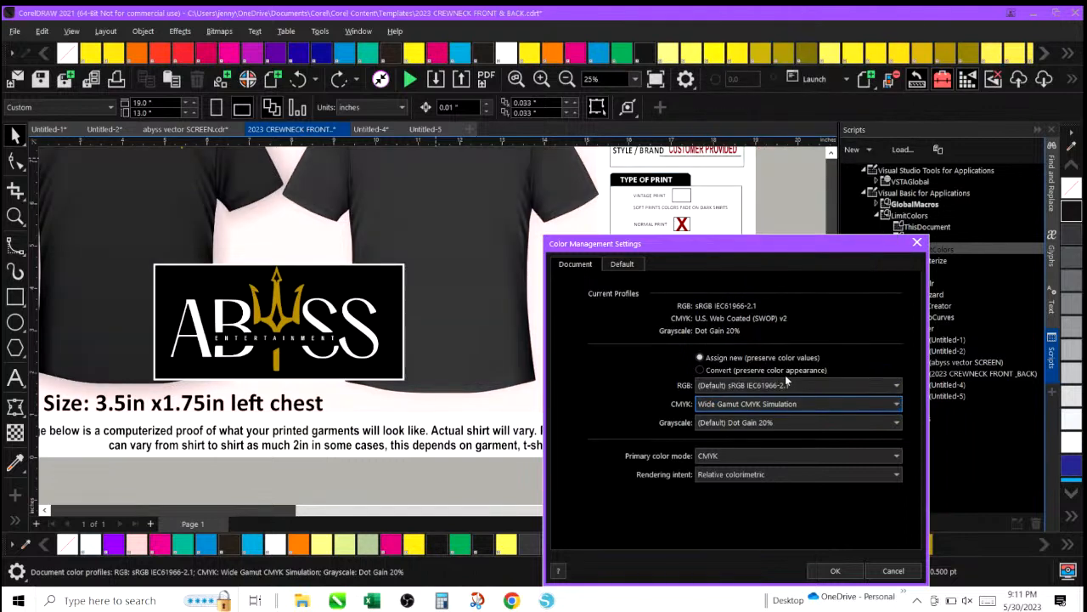
click(786, 427)
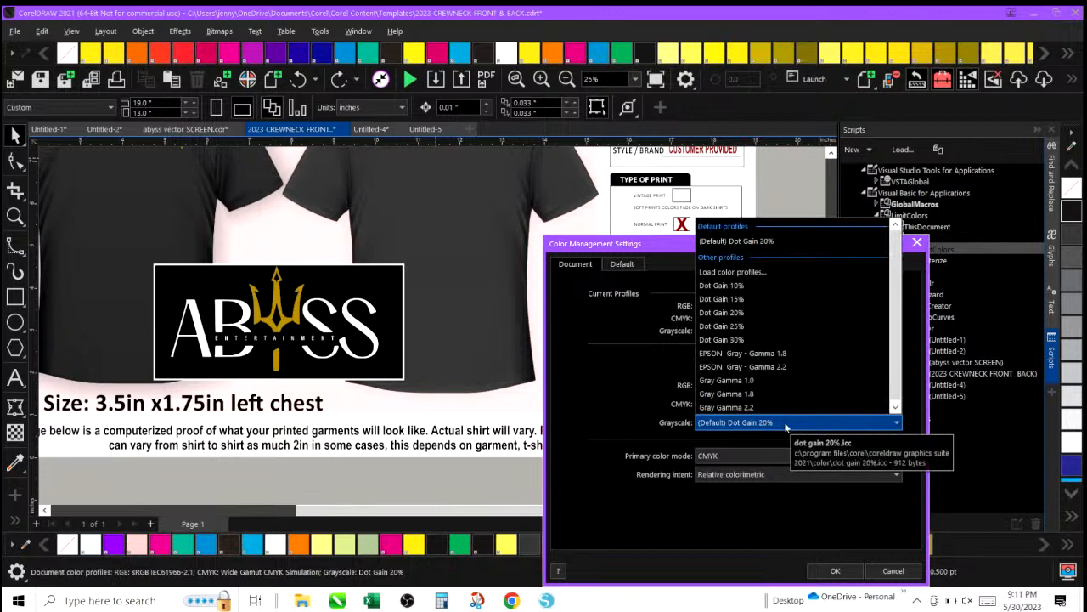
click(786, 425)
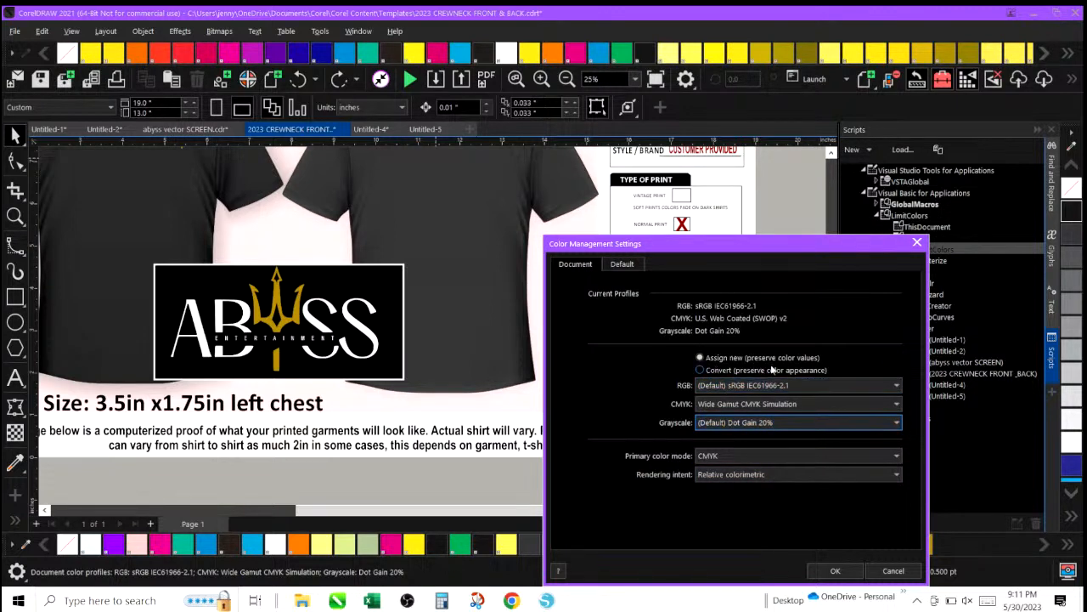
click(837, 571)
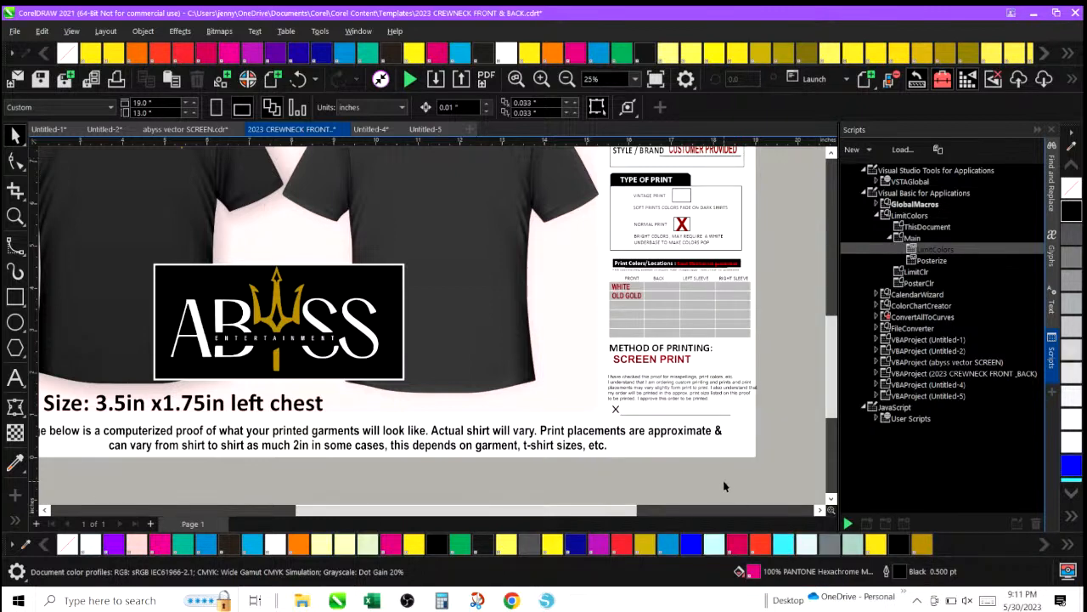
click(566, 79)
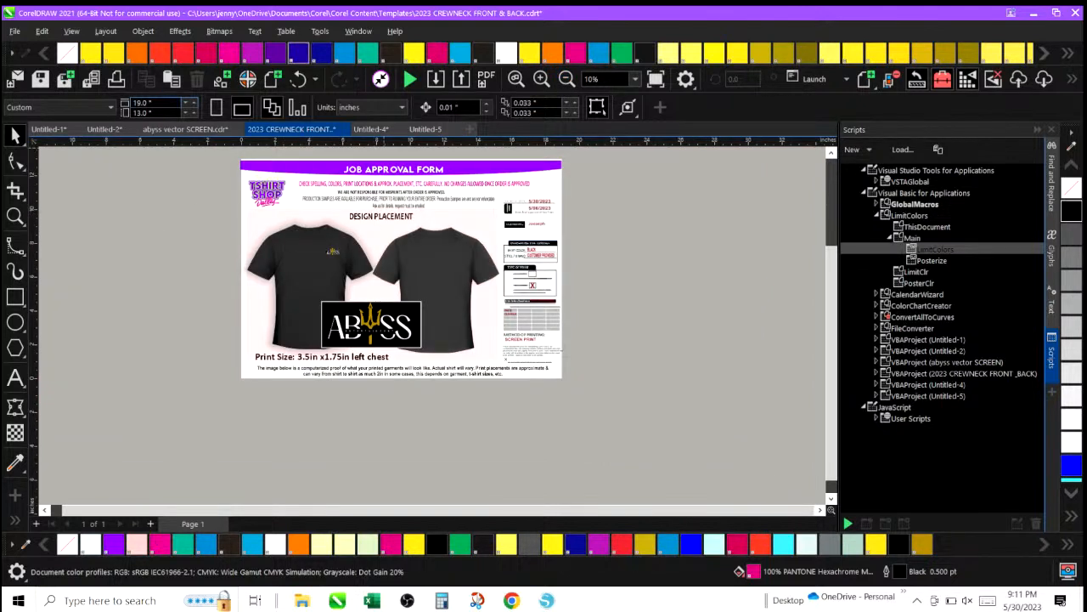
click(15, 30)
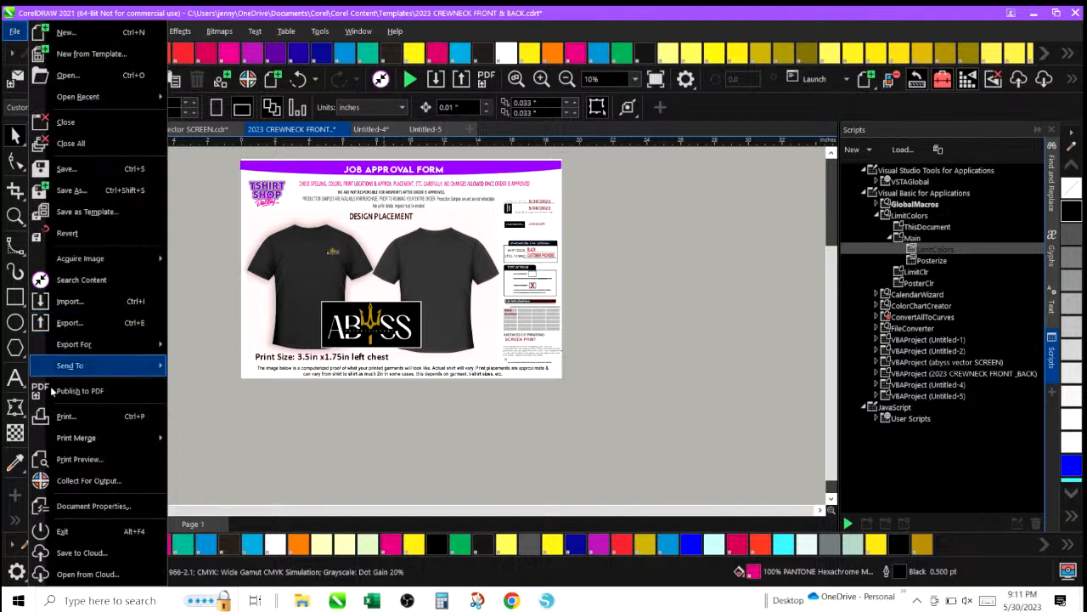
click(62, 416)
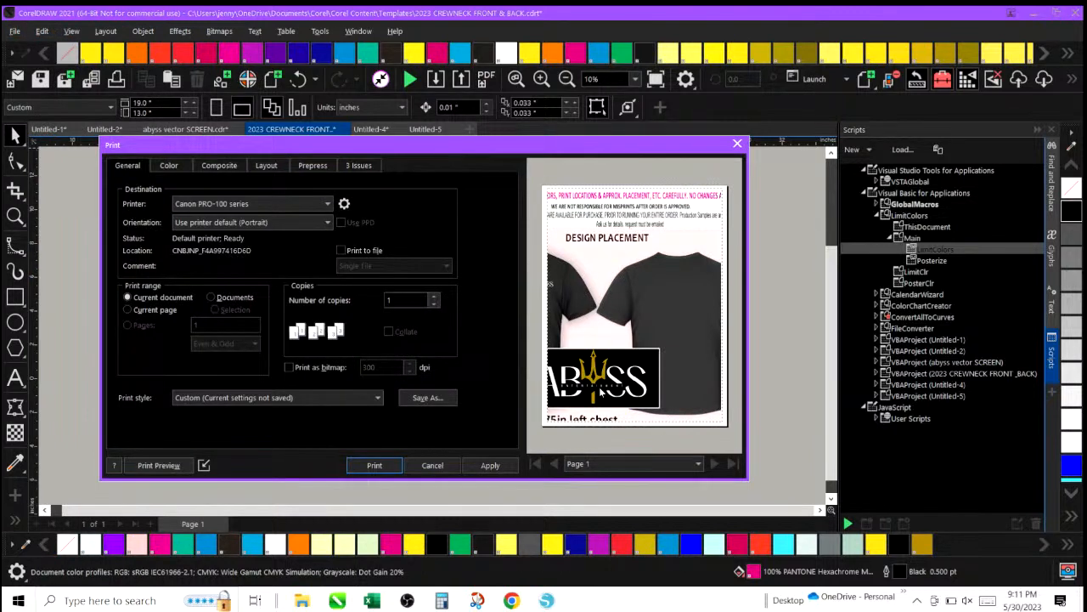
click(429, 467)
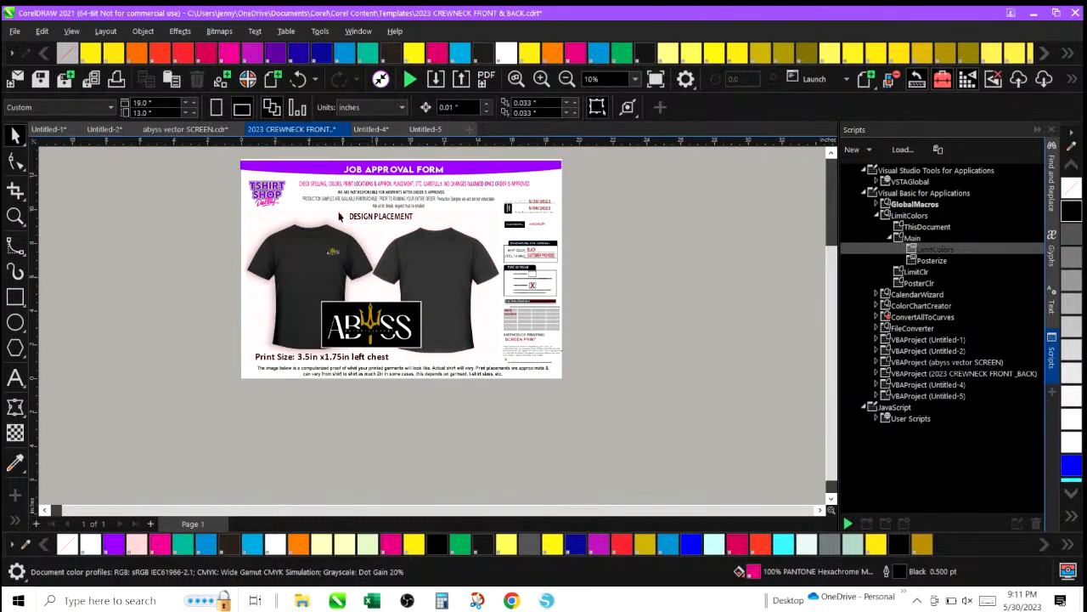
click(10, 34)
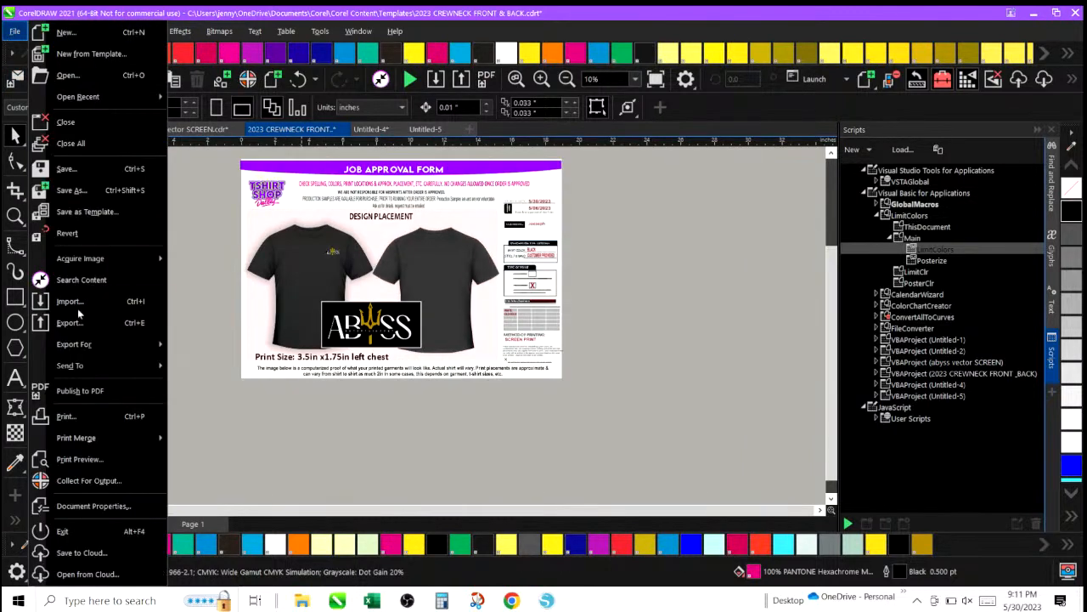
mouse_move(76, 348)
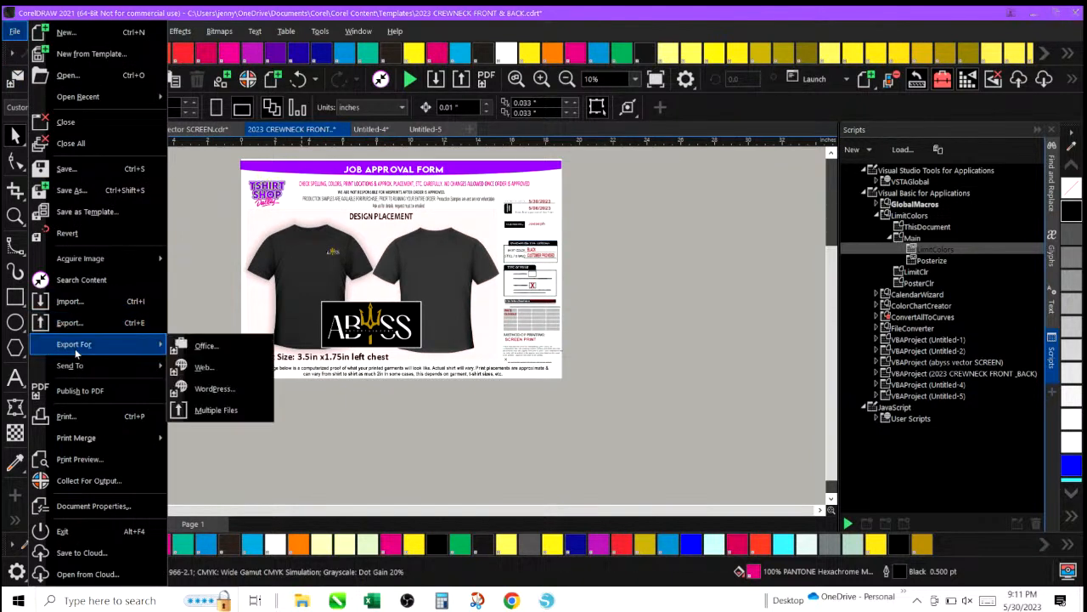
click(201, 369)
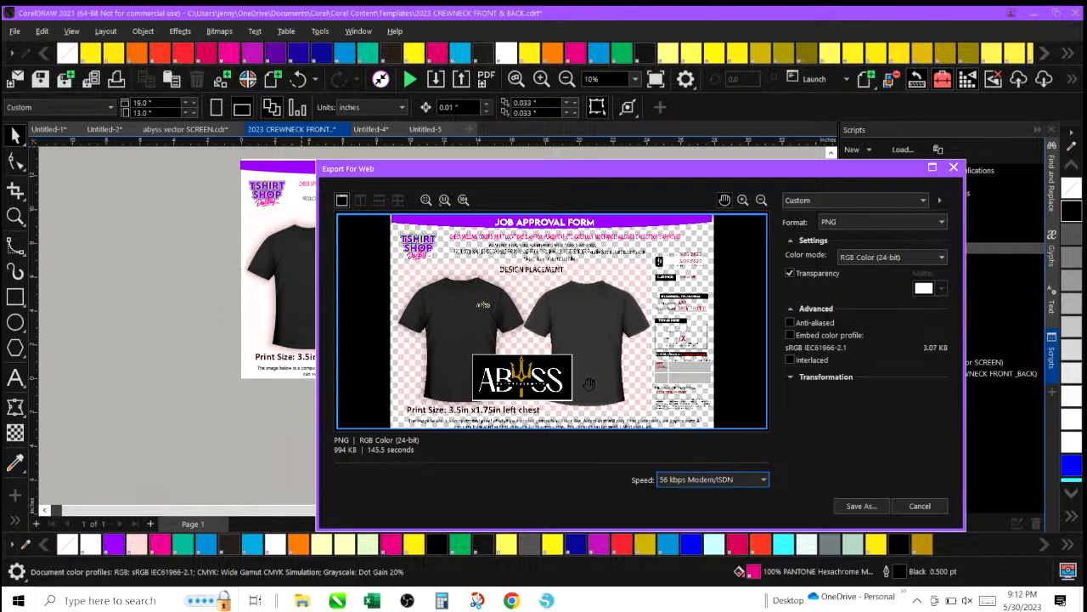
click(915, 507)
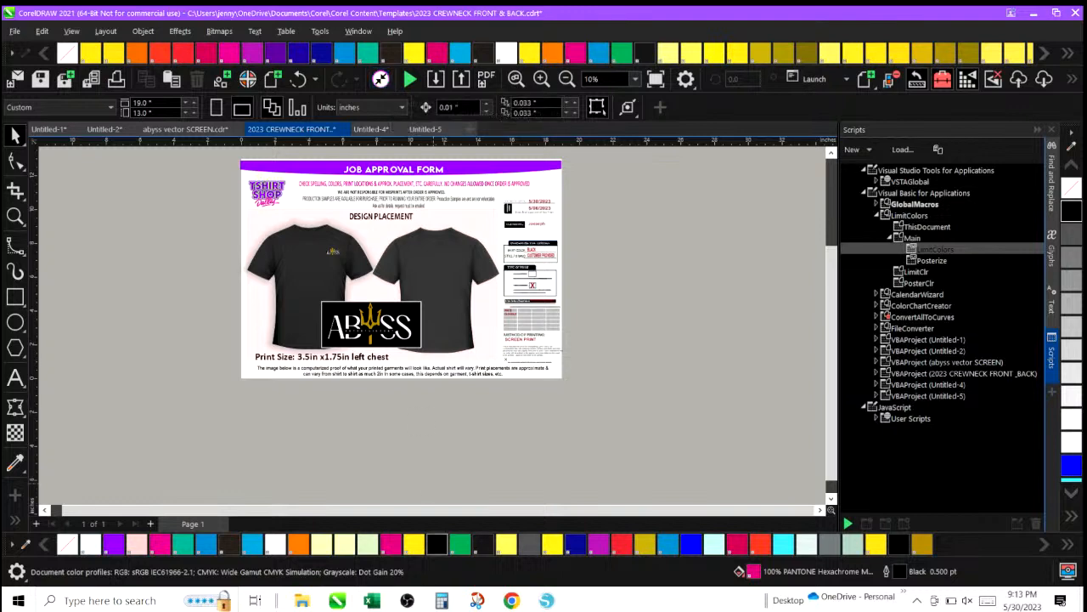
Launch Corel PHOTO-PAINT 2017 and allow its access through the Windows firewall.
click(18, 601)
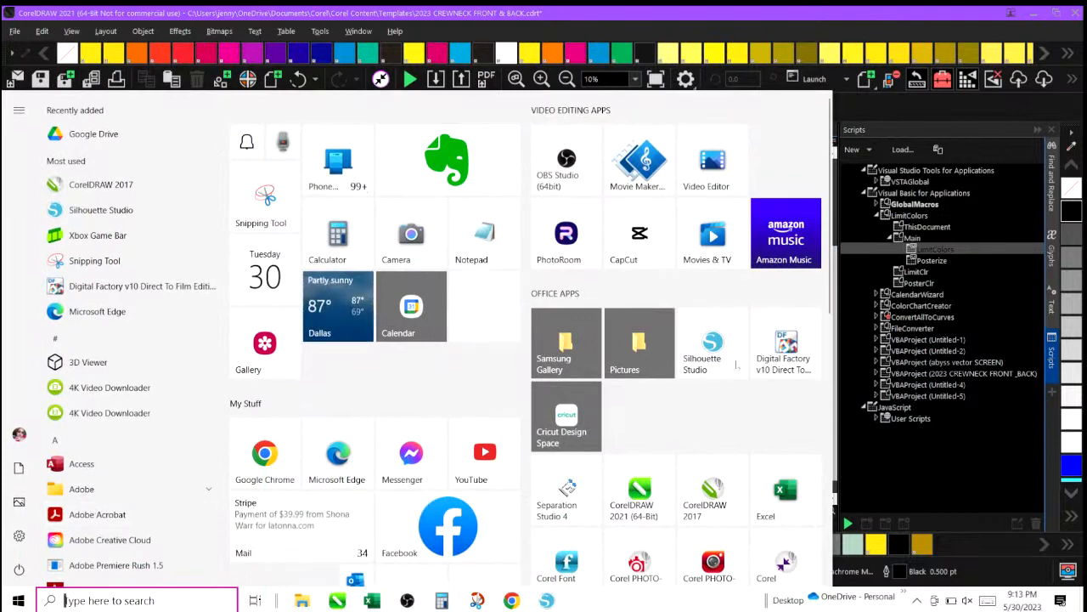
scroll(756, 499, down, 3)
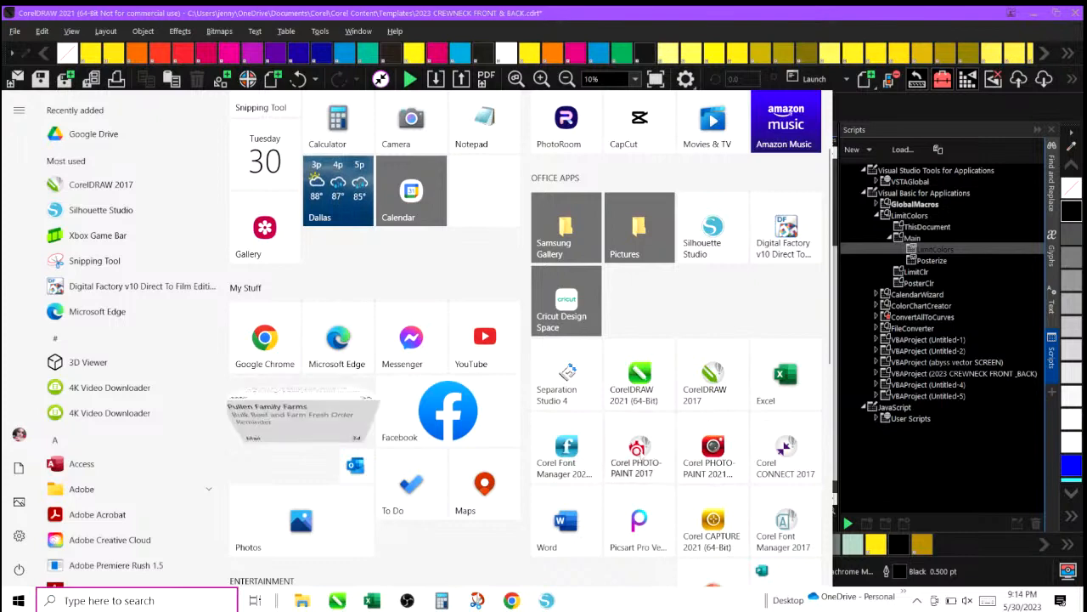
click(641, 453)
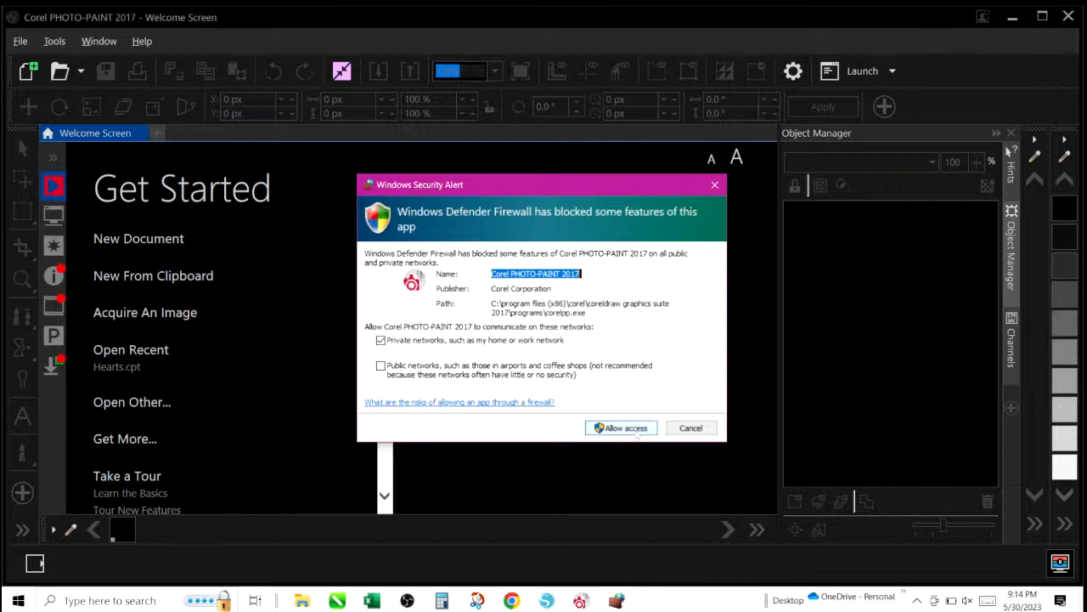
click(636, 434)
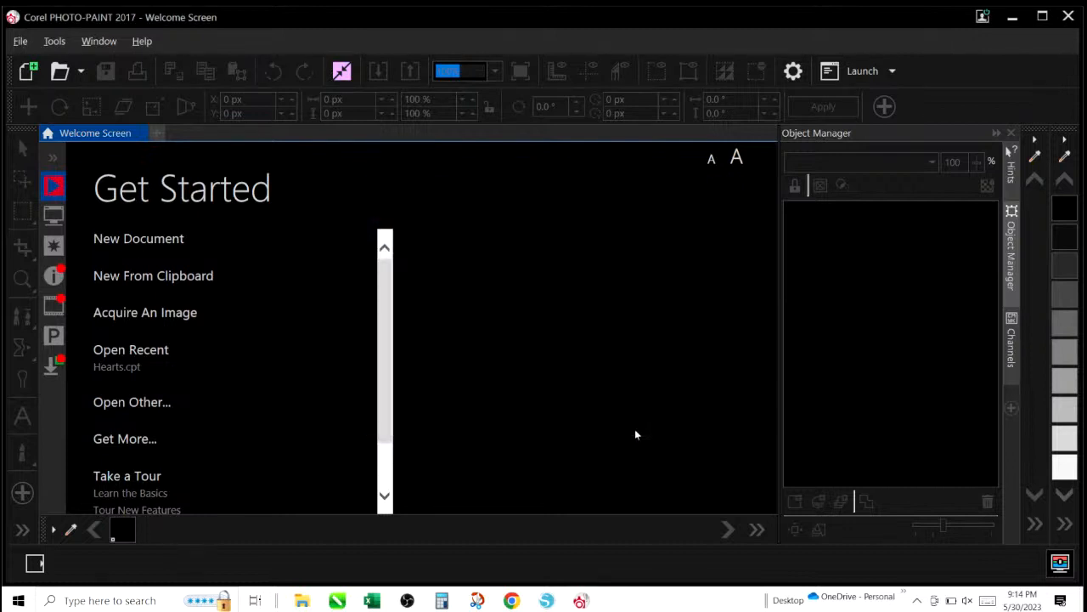
Create a new blank image and close the Object Manager docker.
click(153, 242)
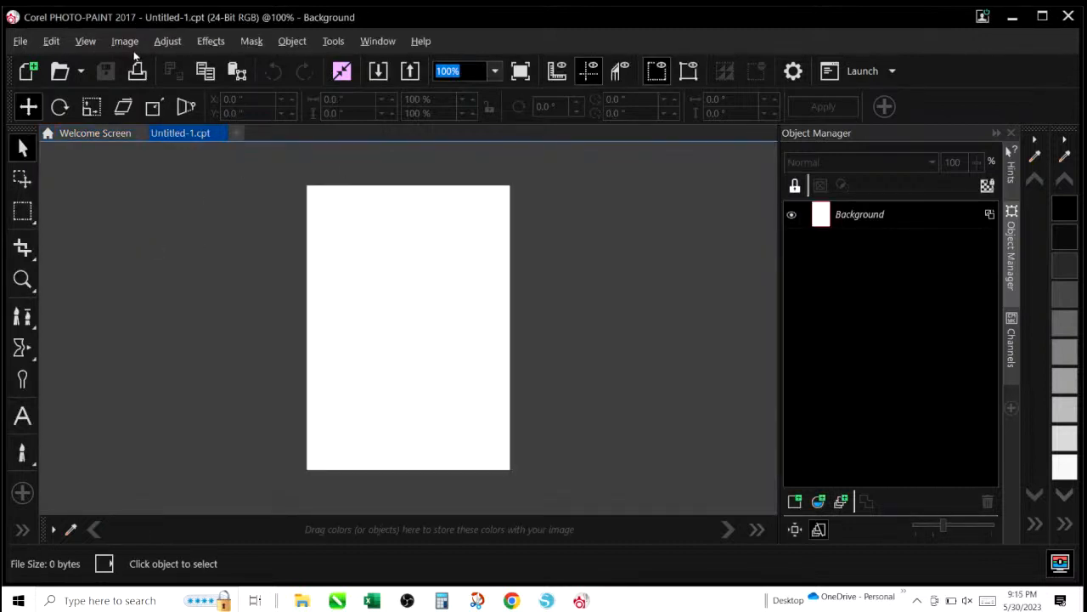
click(124, 41)
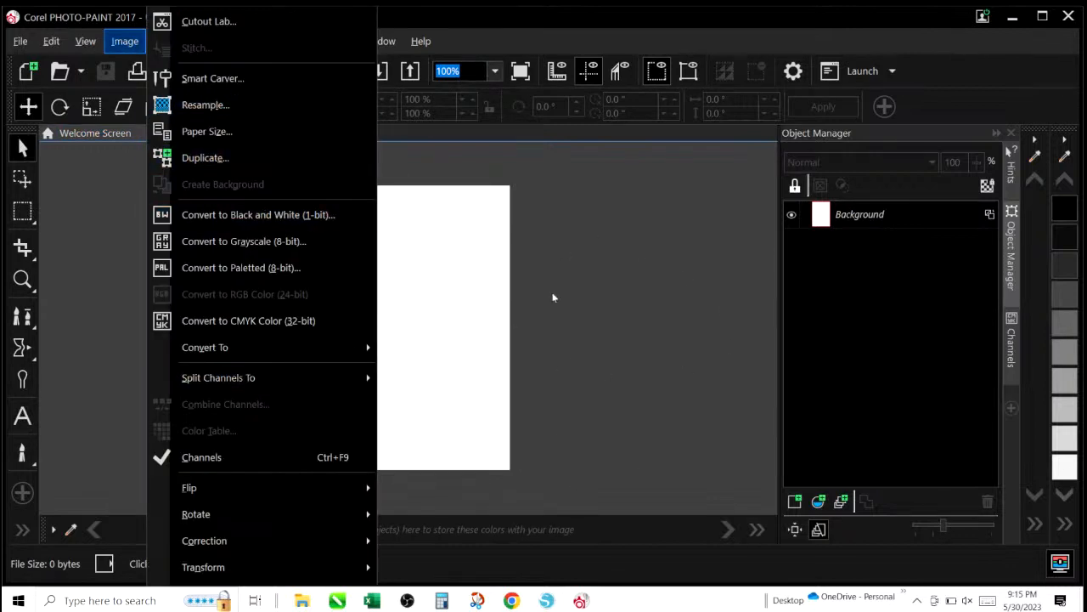
scroll(638, 227, up, 1)
click(616, 233)
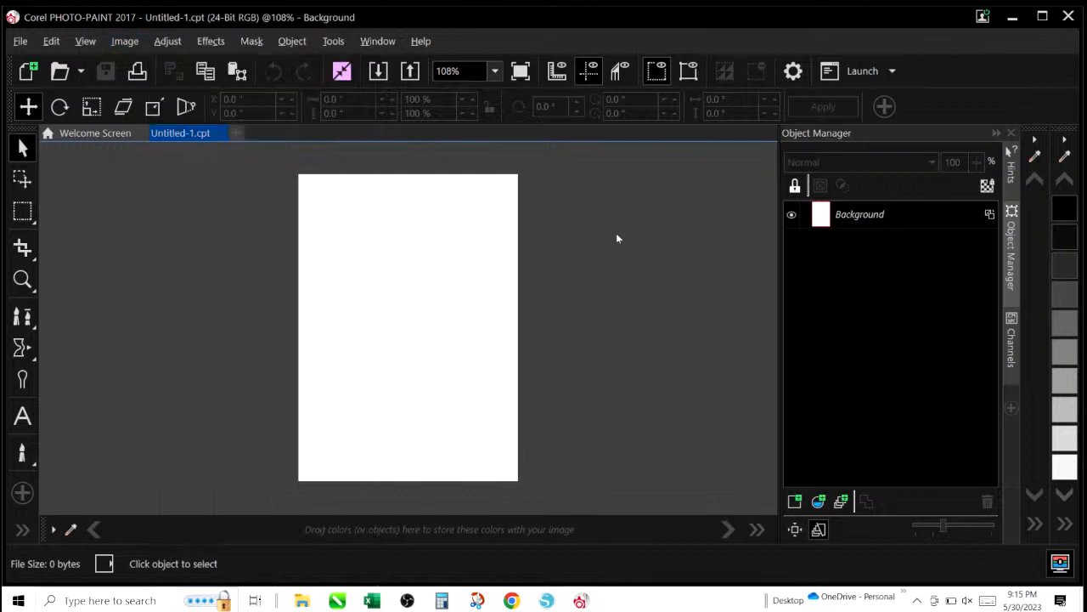
click(998, 134)
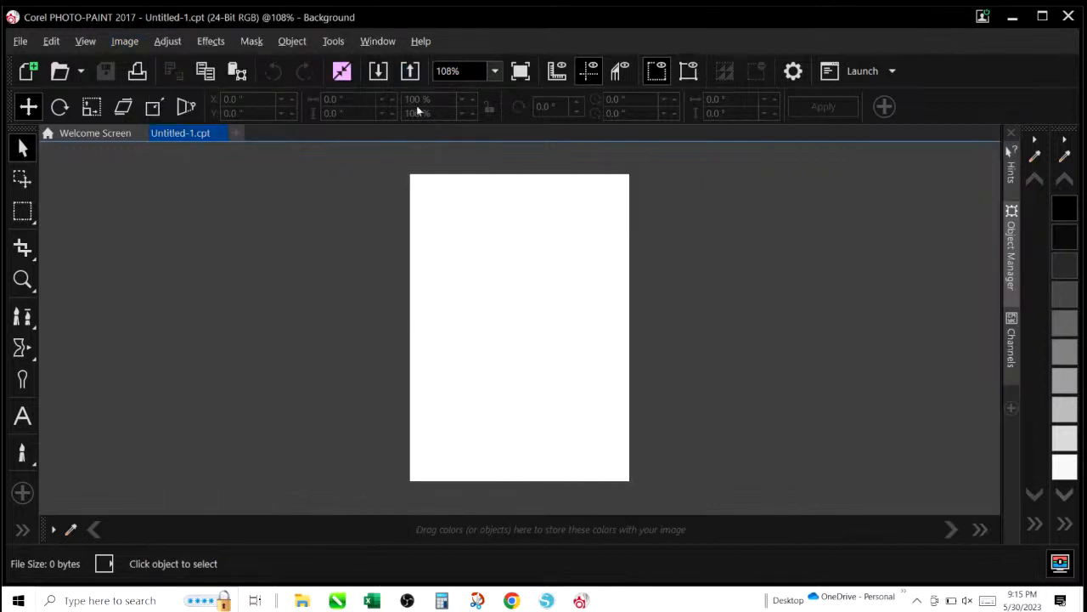
Create a second new blank image document.
click(125, 40)
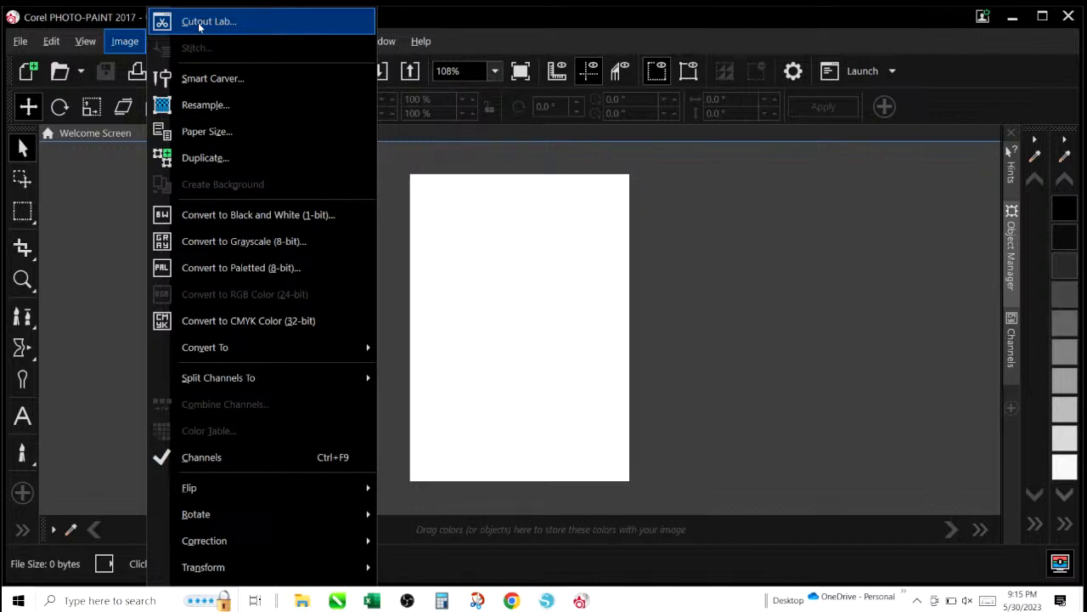
click(17, 41)
click(18, 41)
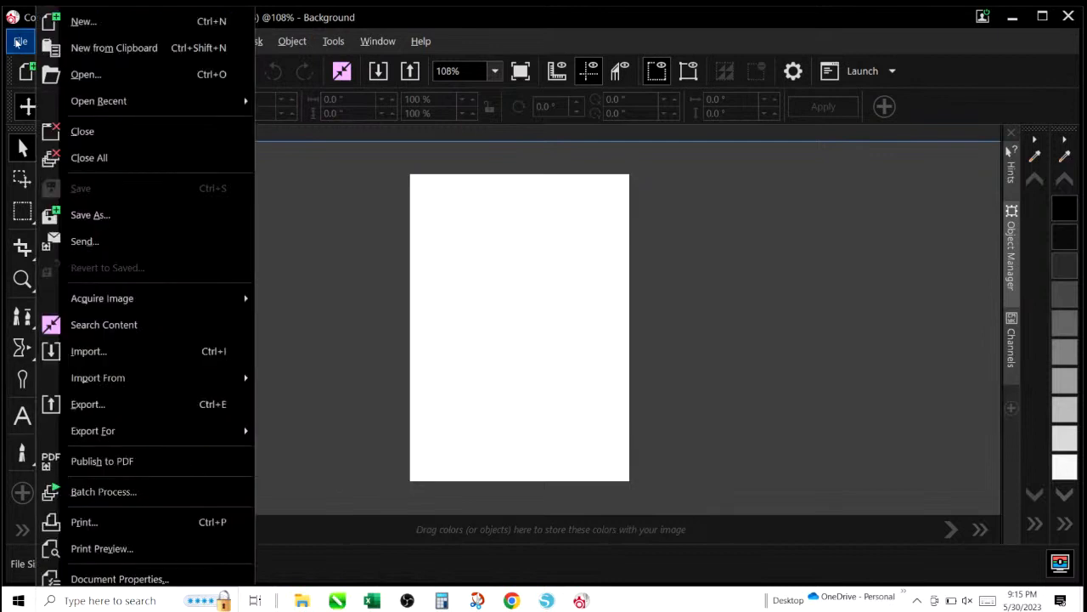
click(74, 19)
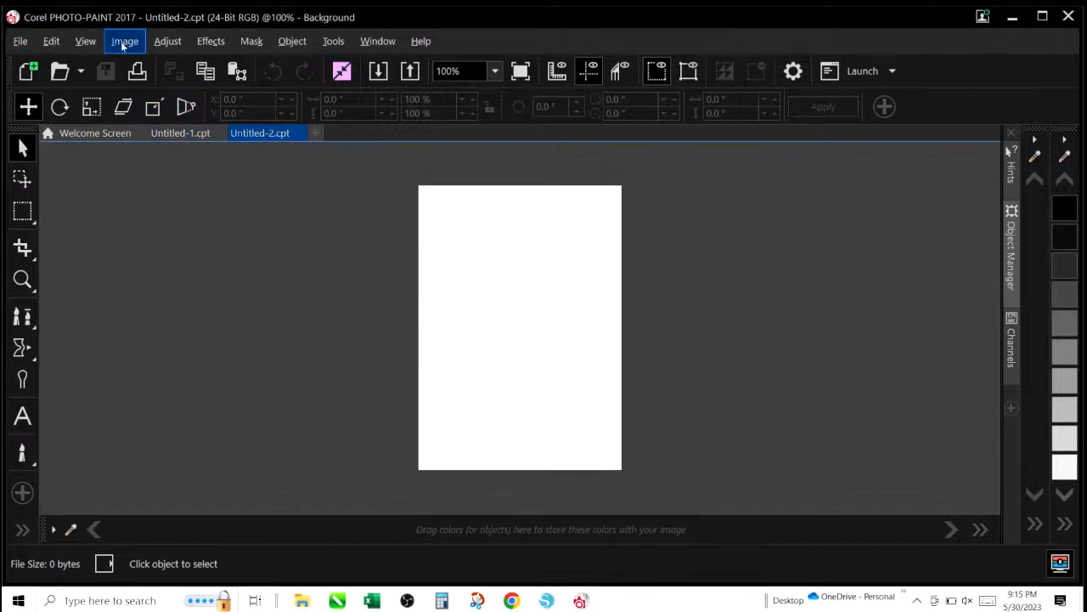
click(379, 73)
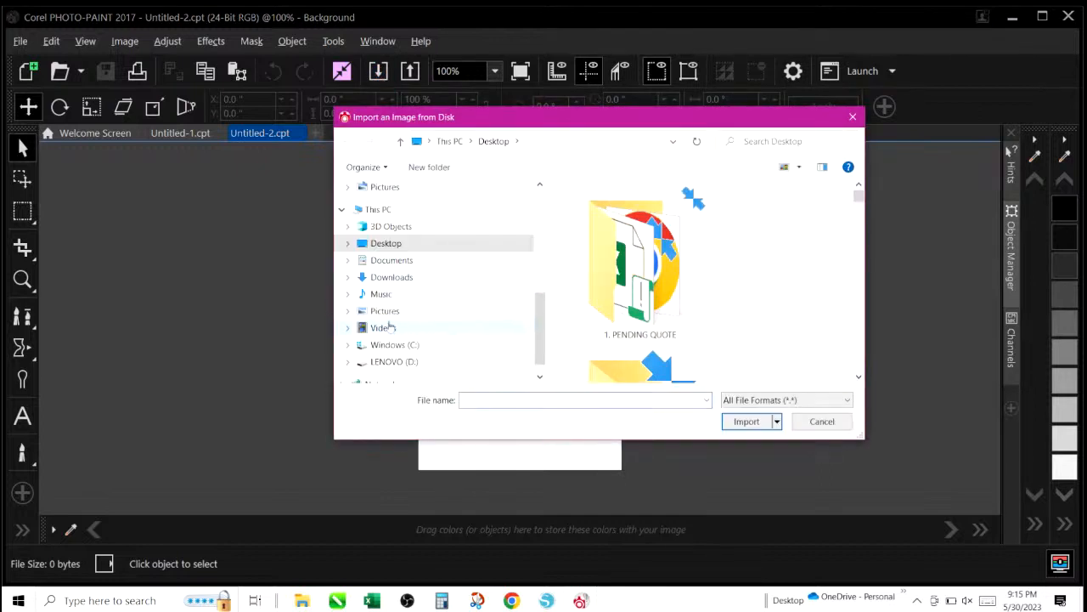
click(382, 311)
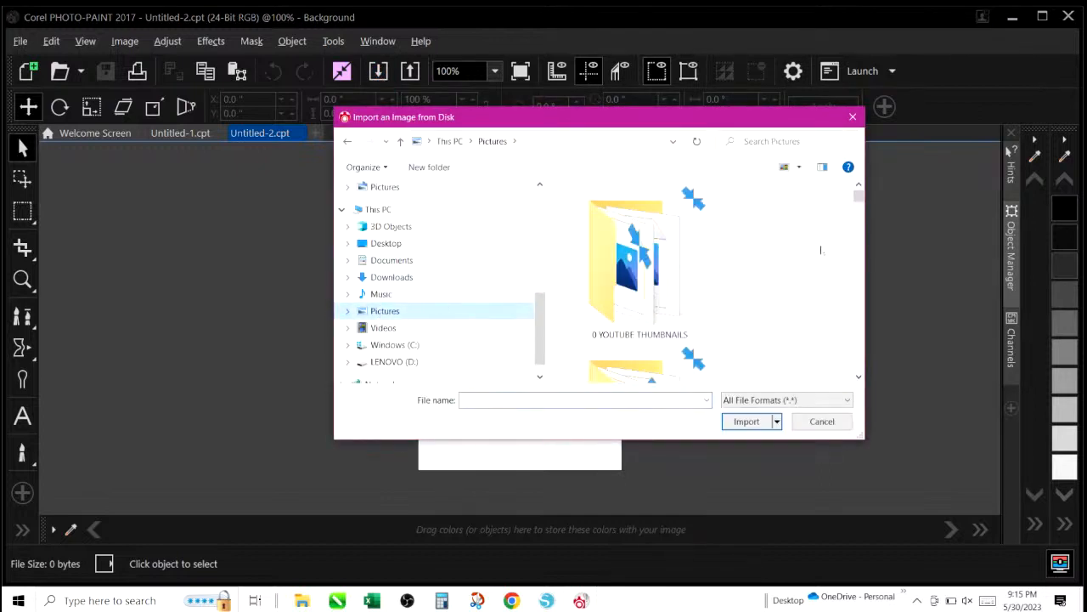
drag(859, 196, 858, 241)
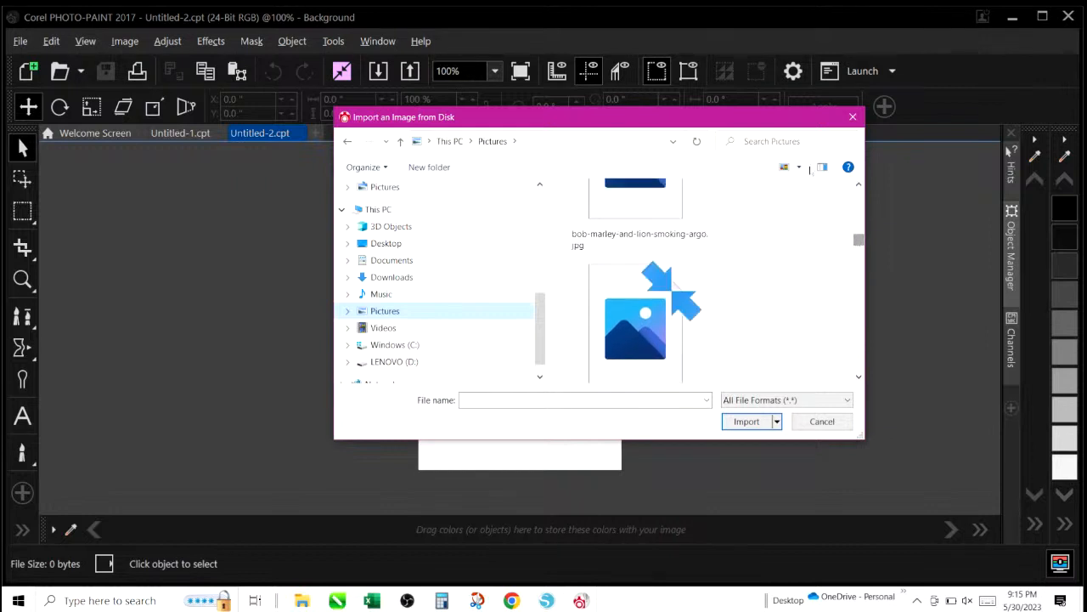
click(799, 170)
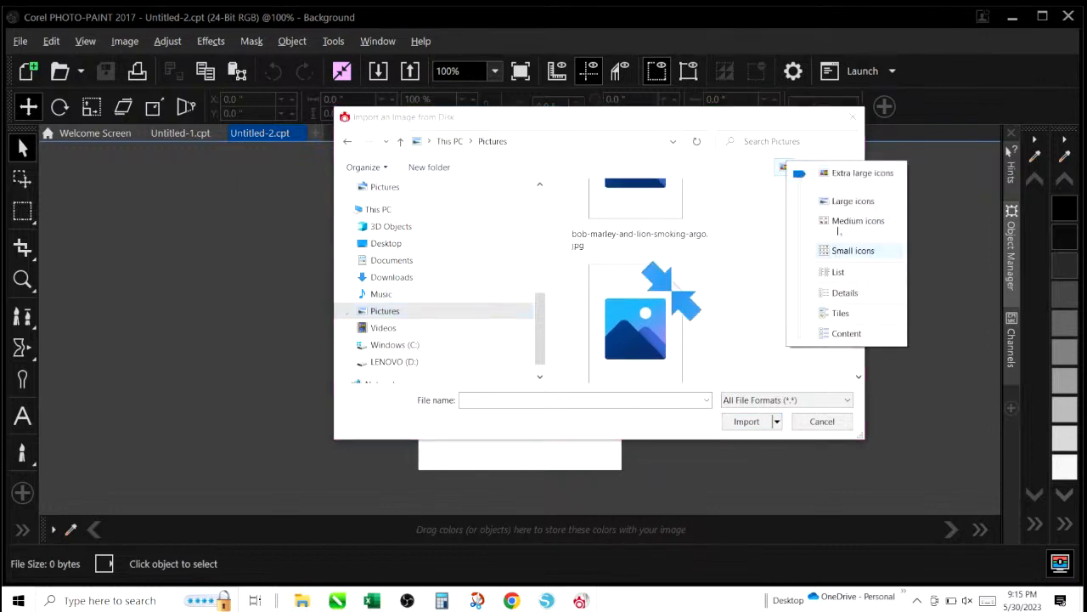
click(843, 204)
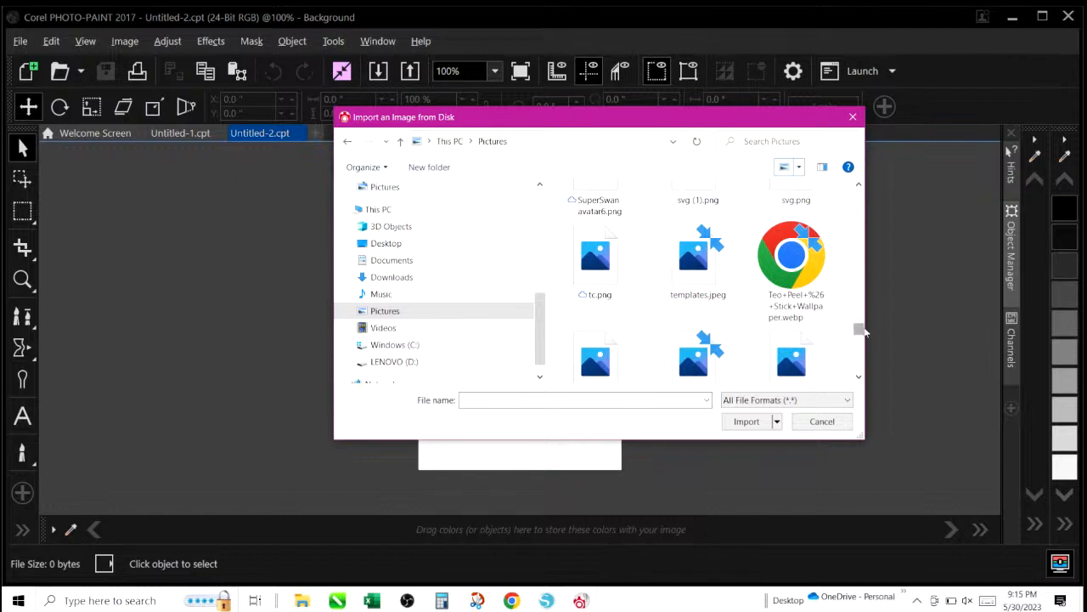
drag(859, 330, 853, 369)
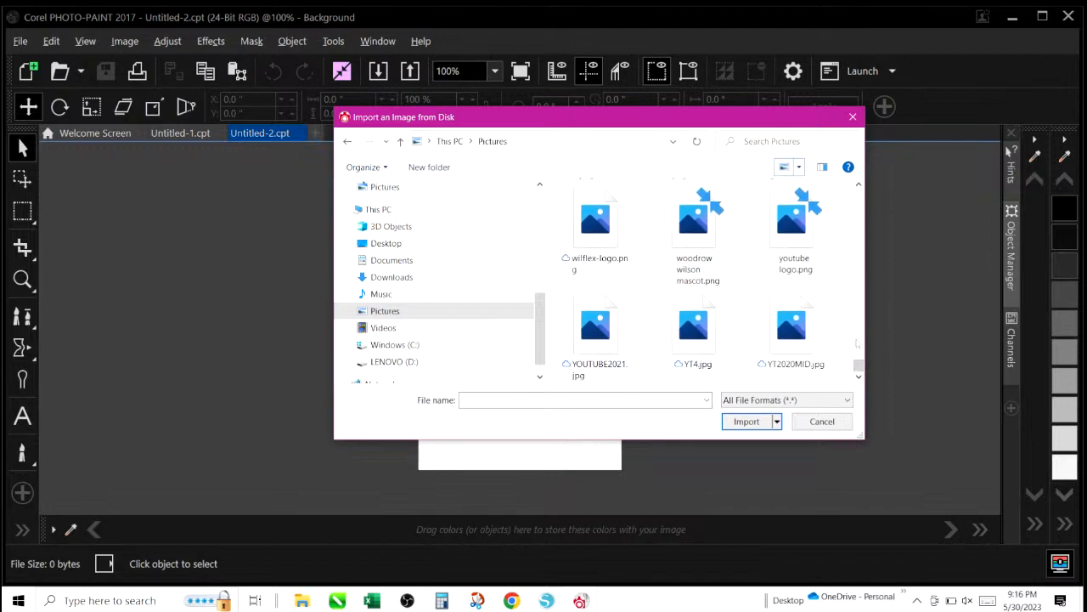
drag(859, 363, 859, 272)
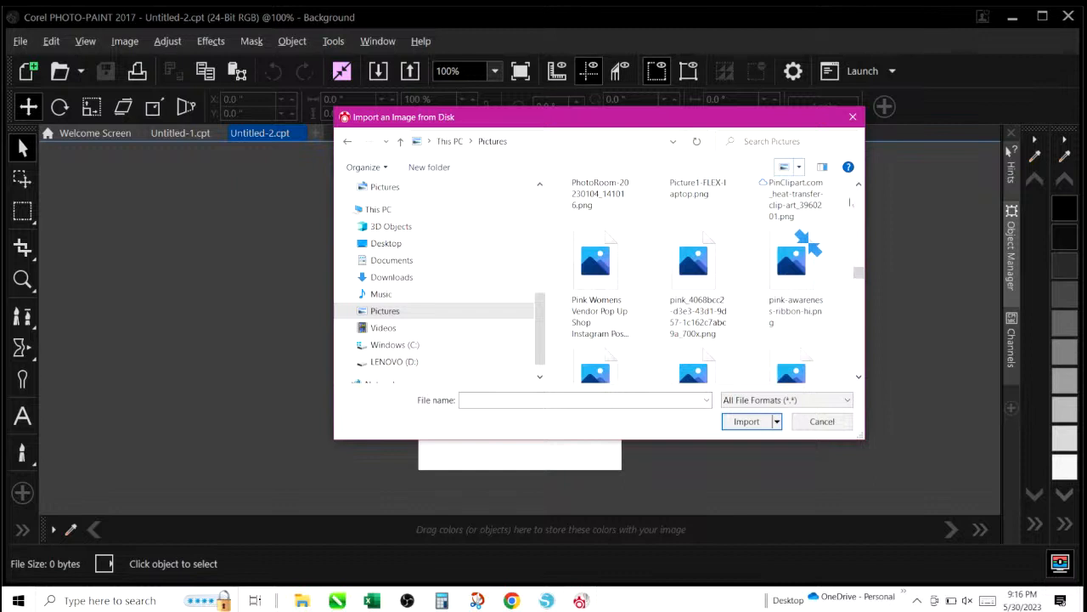
click(853, 116)
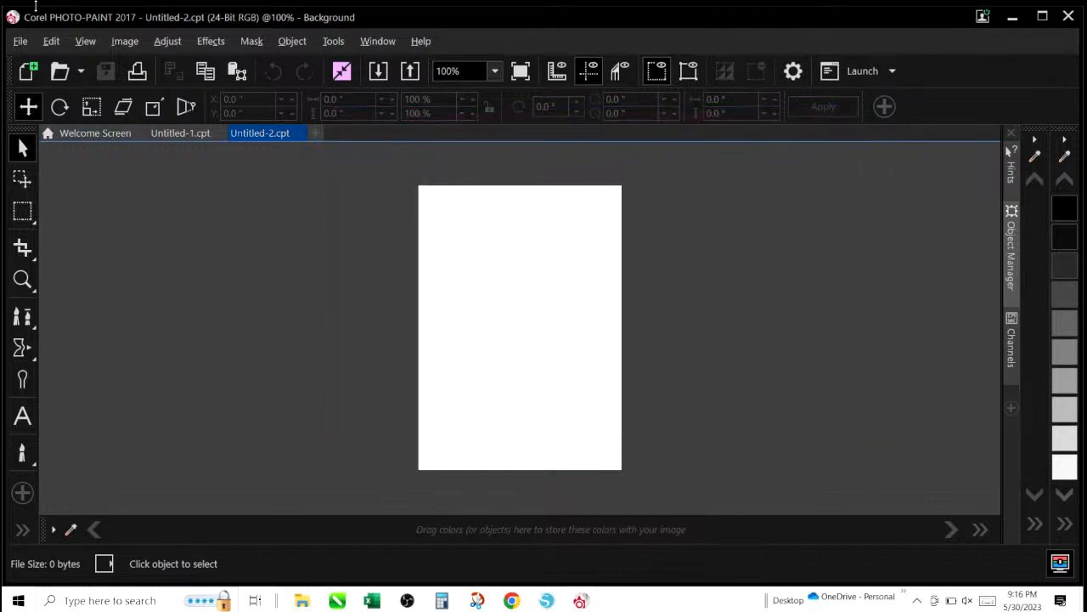
Close Corel PHOTO-PAINT 2017 and dismiss the CorelDRAW Graphics Suite error message.
click(21, 43)
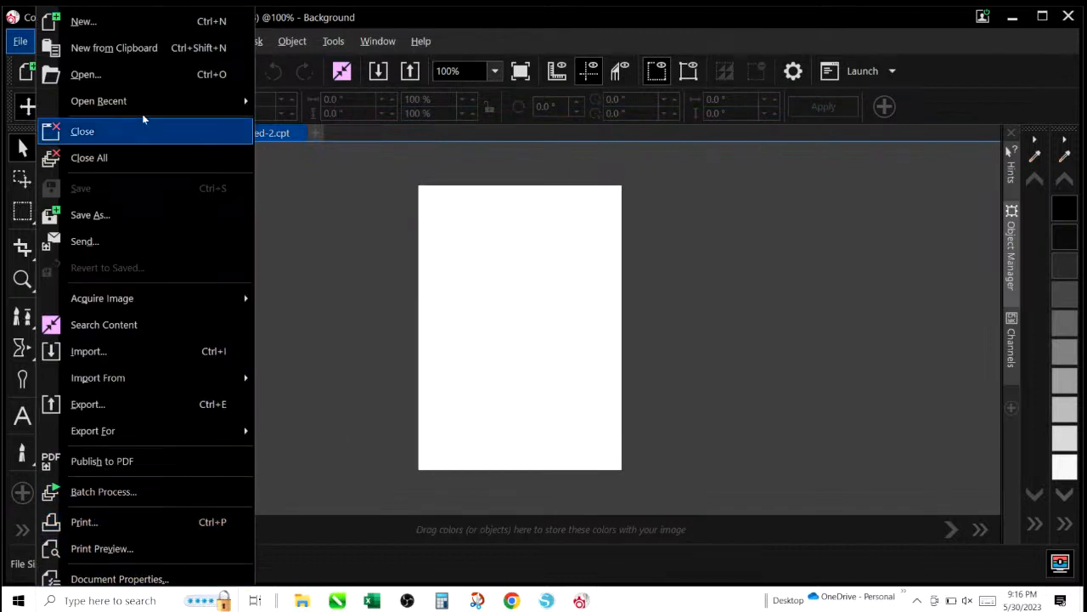
click(940, 67)
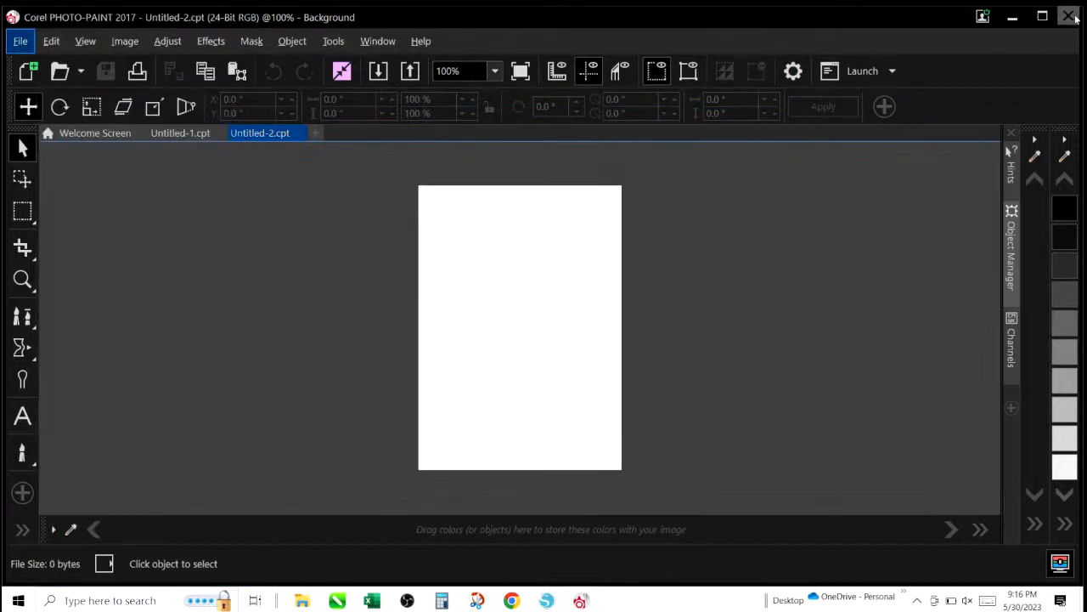
click(1069, 17)
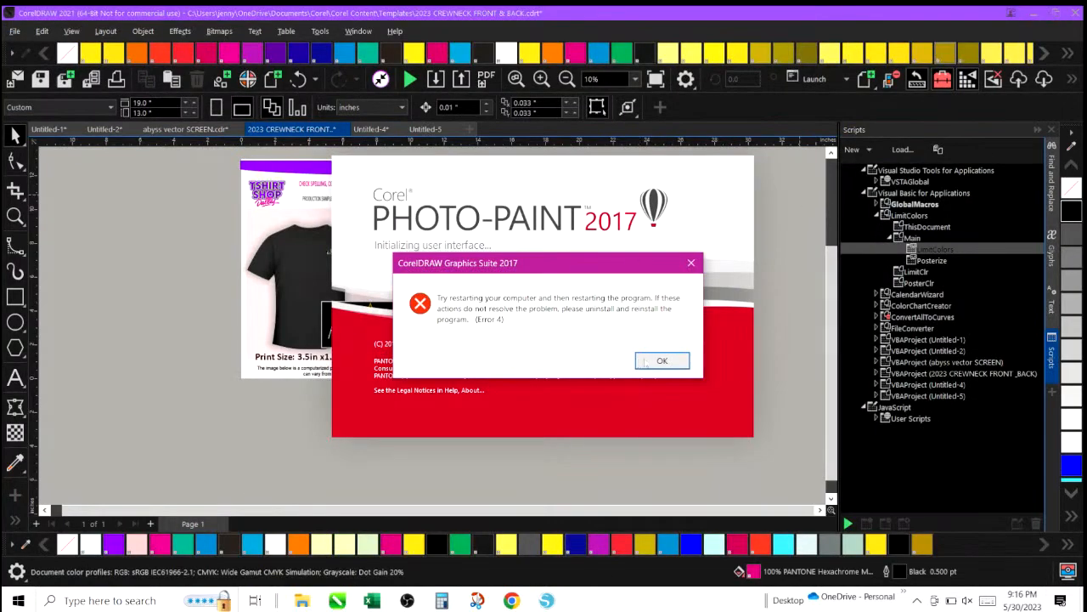
click(647, 362)
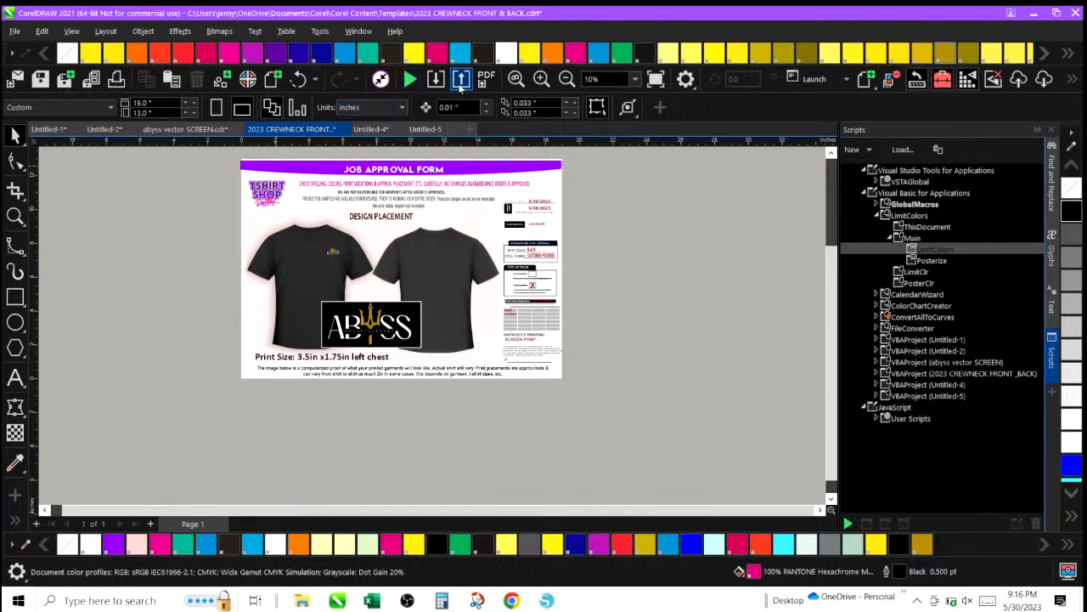
Zoom in on the job approval proof to inspect the Abyss logo and print size text.
click(539, 80)
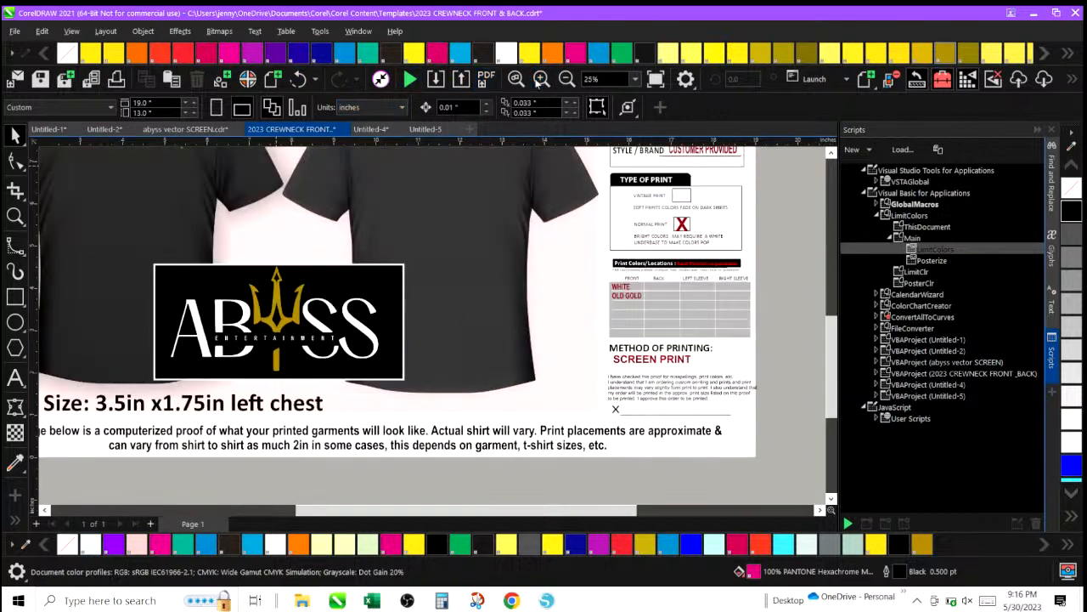
scroll(753, 343, down, 3)
scroll(753, 343, up, 2)
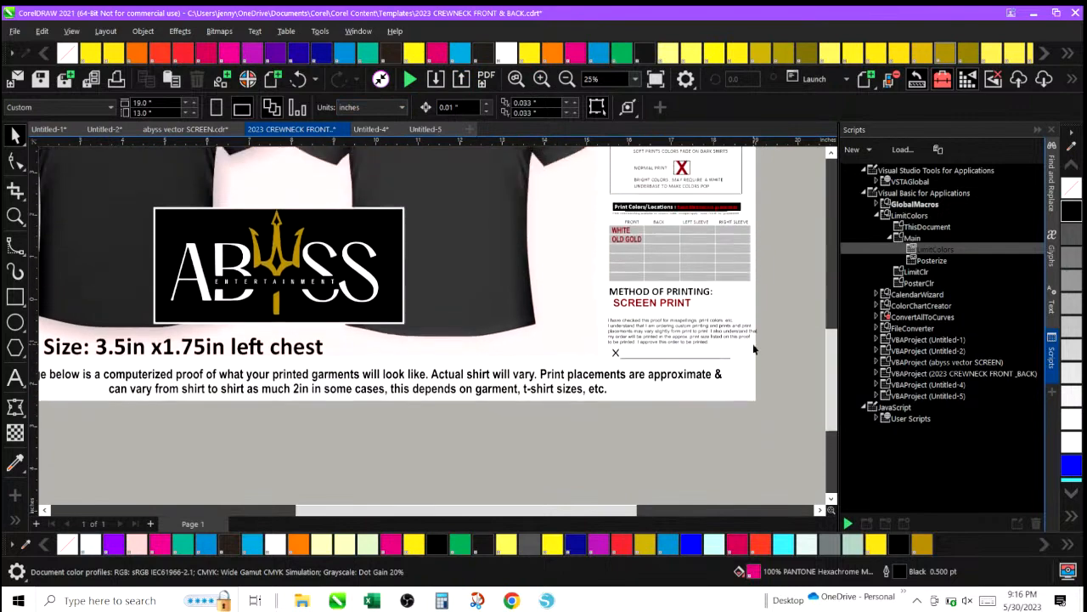
scroll(752, 343, up, 4)
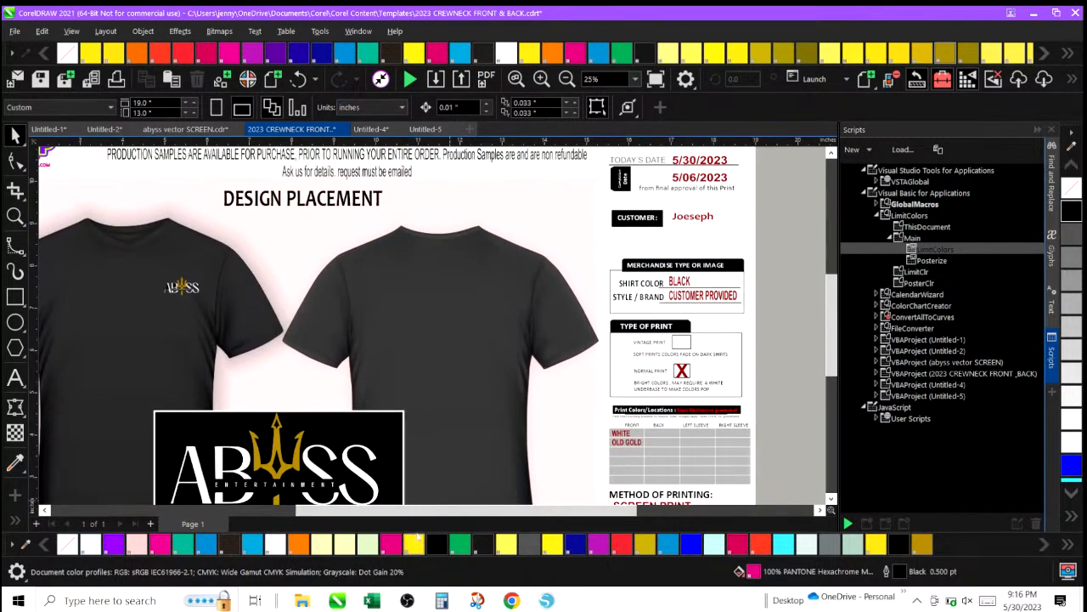
drag(438, 512, 379, 512)
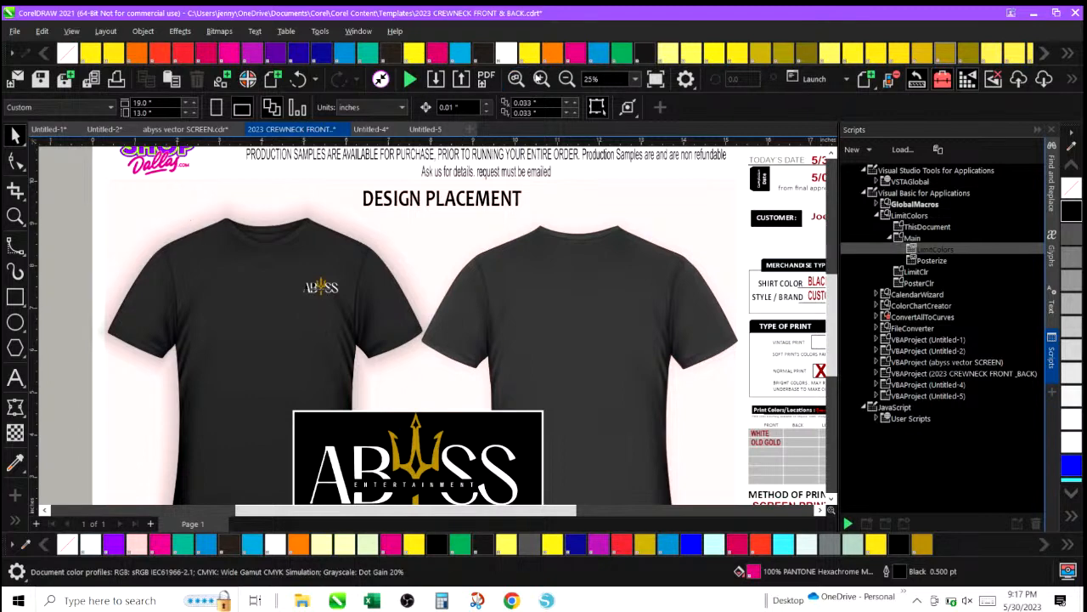
click(541, 78)
scroll(454, 340, down, 1)
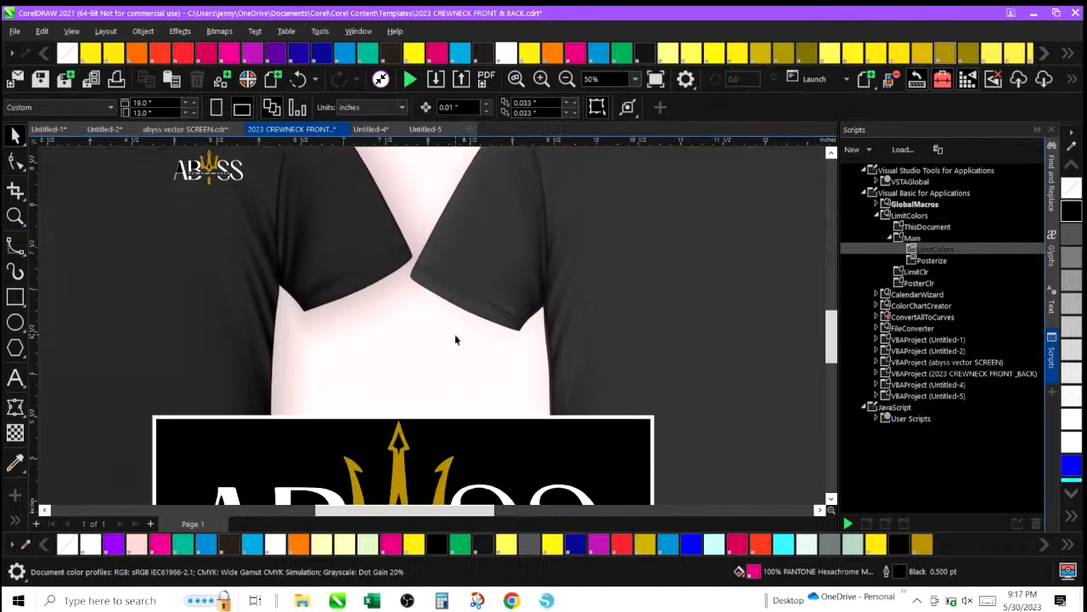
scroll(454, 340, up, 5)
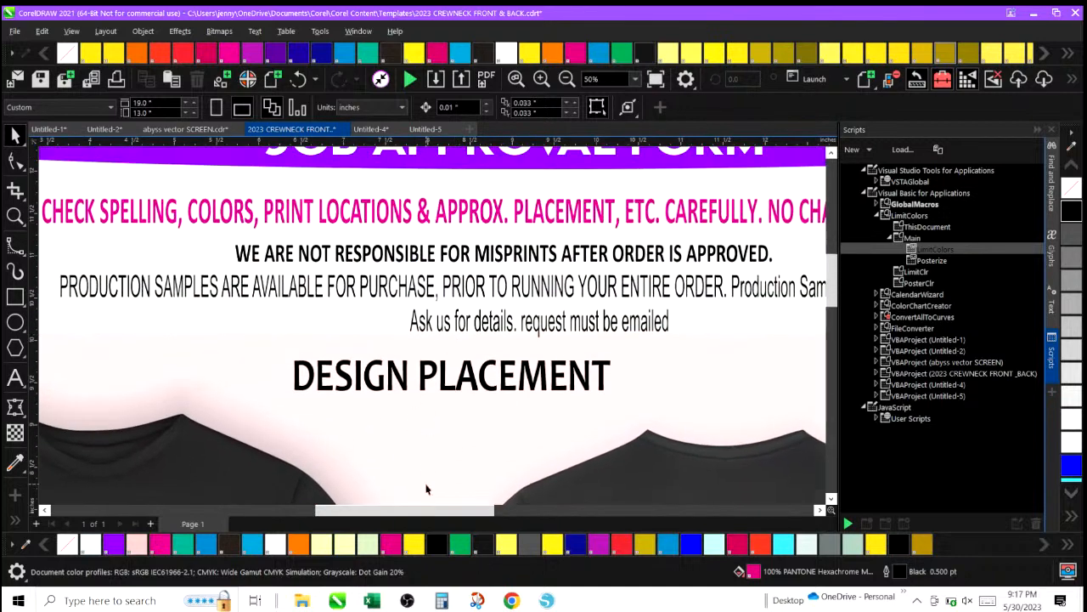
scroll(427, 489, up, 1)
scroll(427, 489, down, 3)
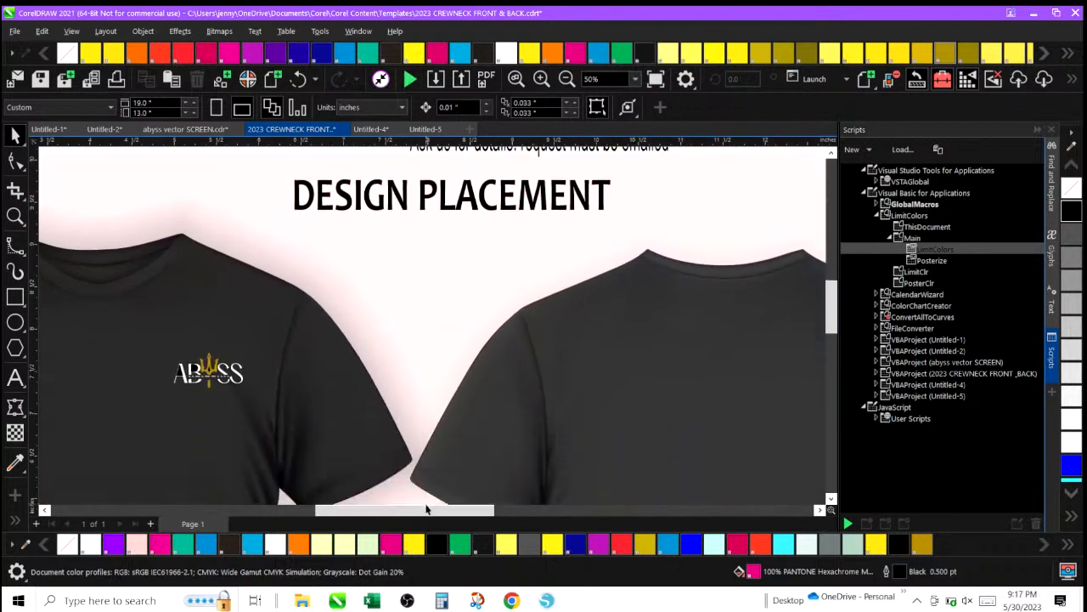
Inspect the left-chest logo placement on the front and back shirt mockups of the proof.
drag(426, 508, 380, 514)
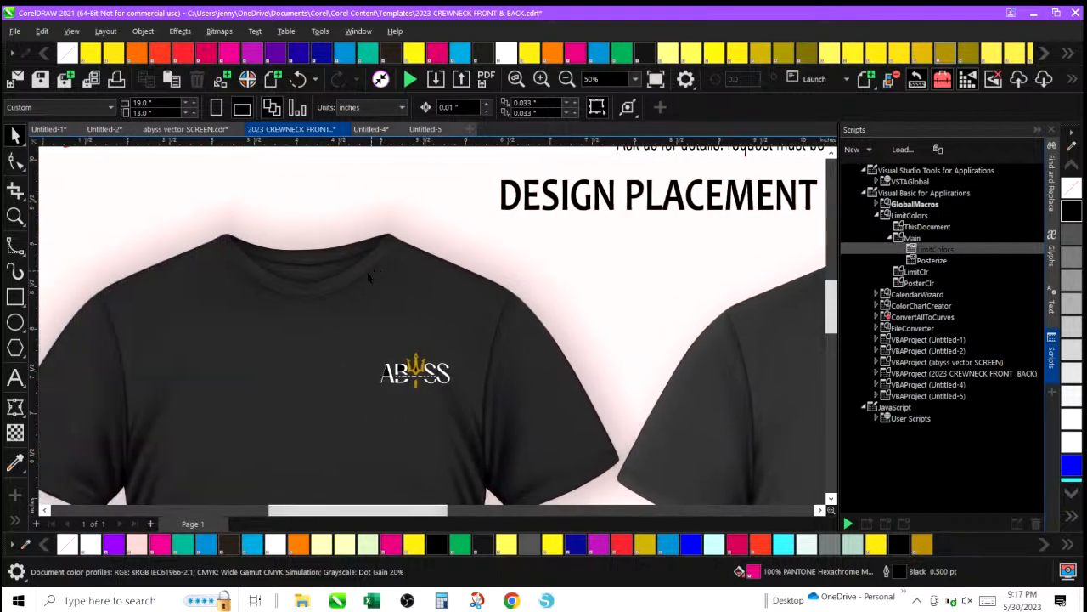
scroll(319, 374, up, 1)
scroll(335, 420, down, 2)
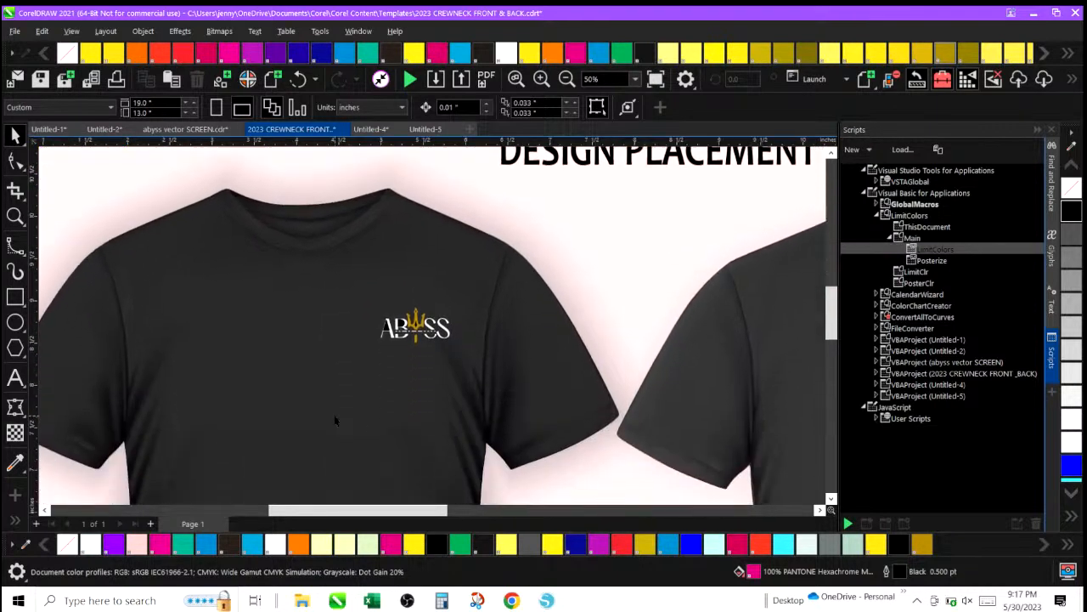
scroll(335, 420, down, 2)
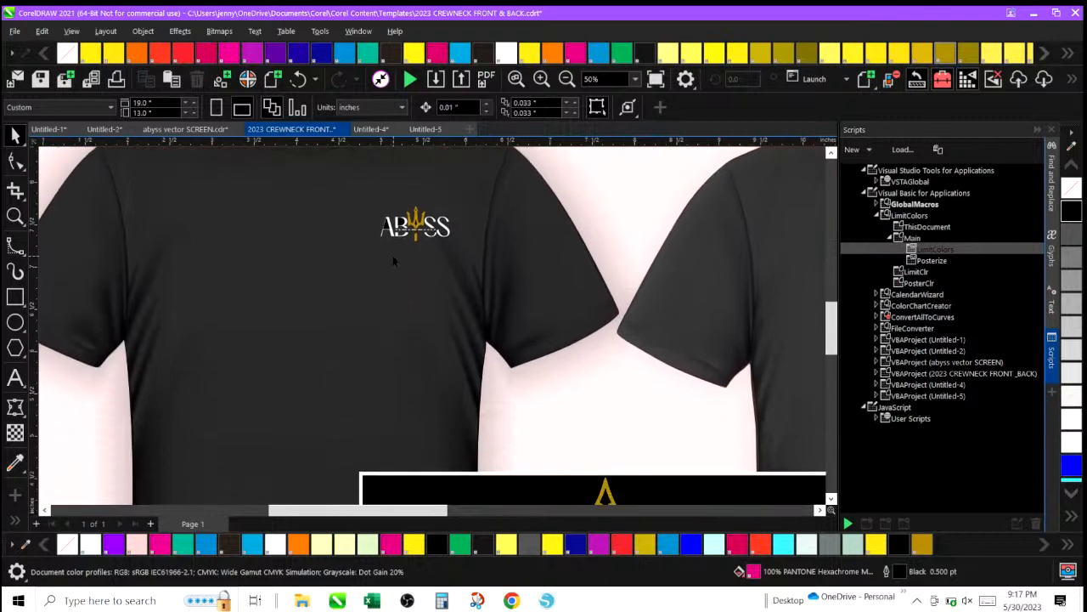
drag(403, 510, 510, 512)
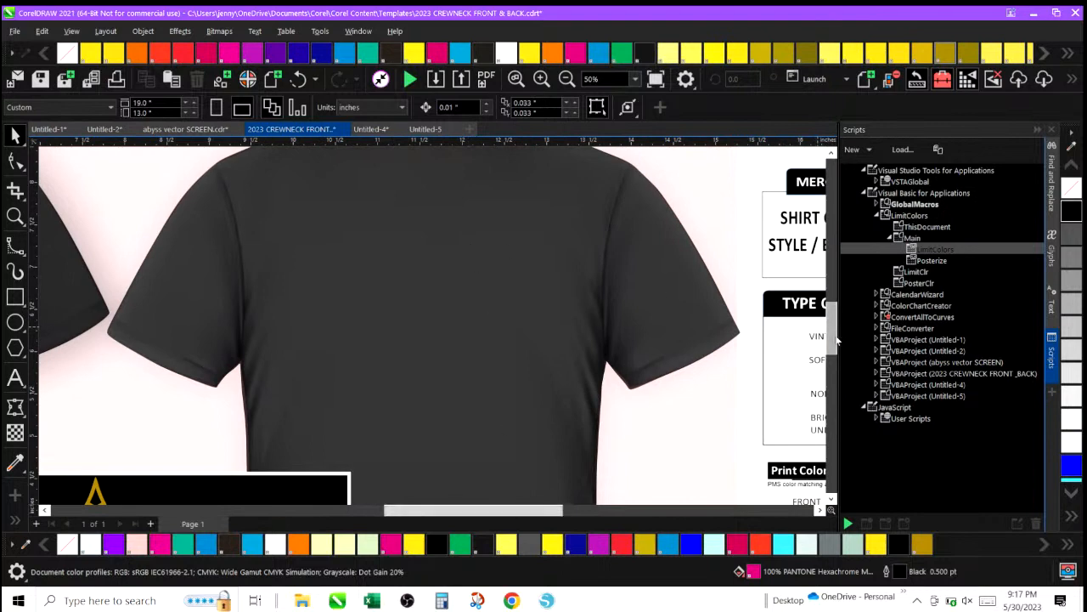
drag(837, 340, 837, 323)
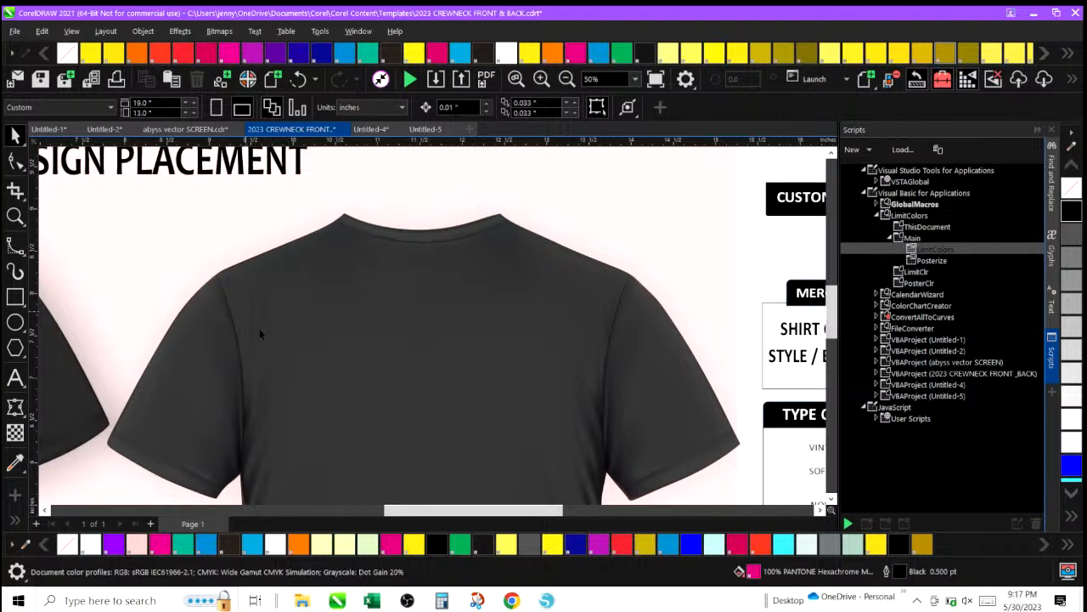
click(567, 79)
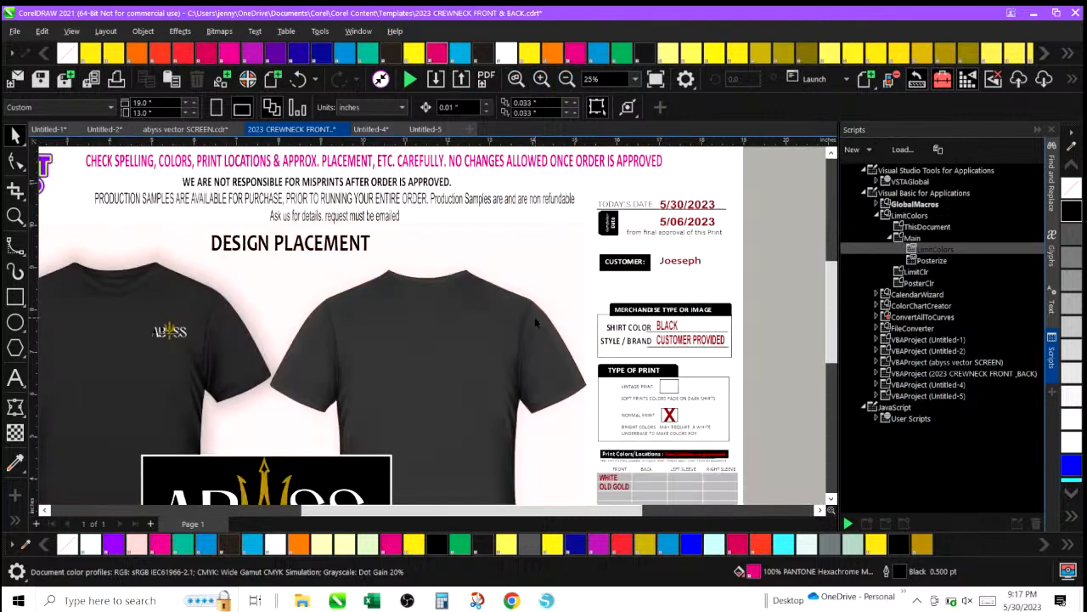
scroll(463, 321, up, 1)
scroll(463, 321, down, 2)
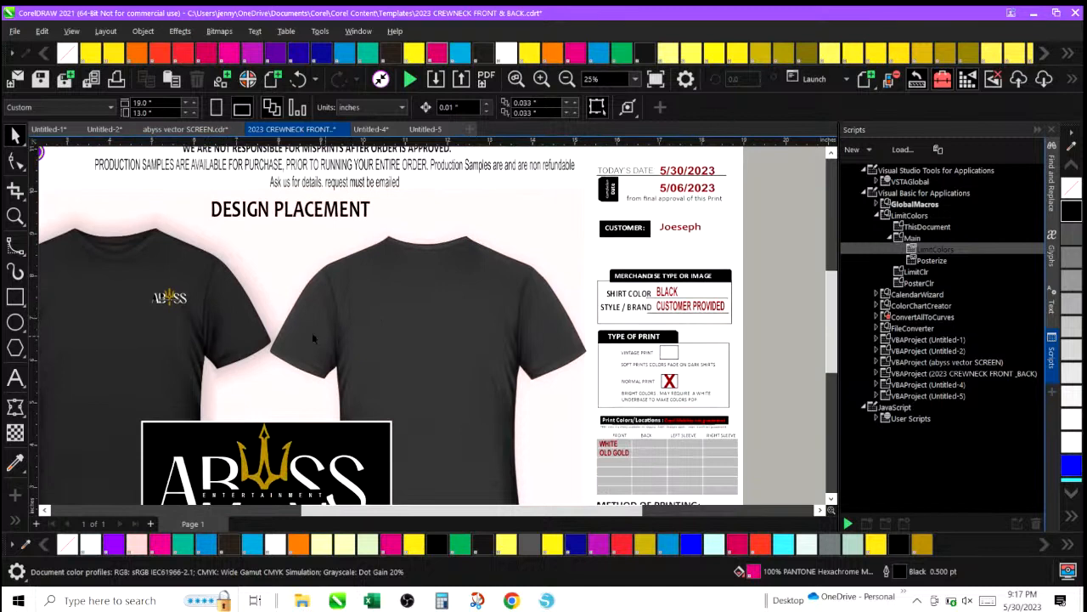
drag(392, 514, 320, 513)
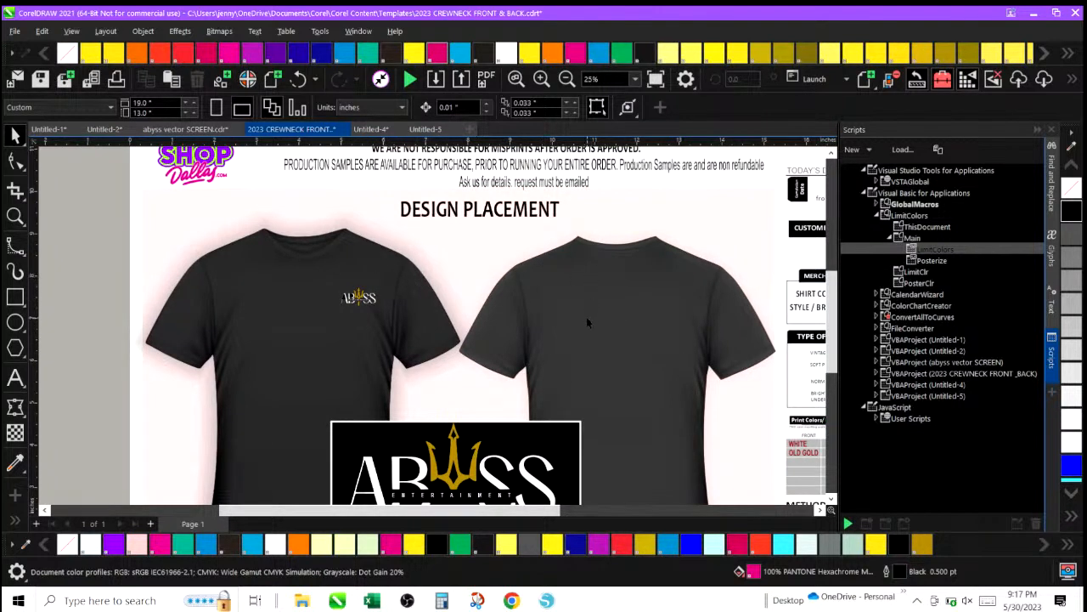
scroll(586, 321, up, 1)
scroll(586, 321, down, 3)
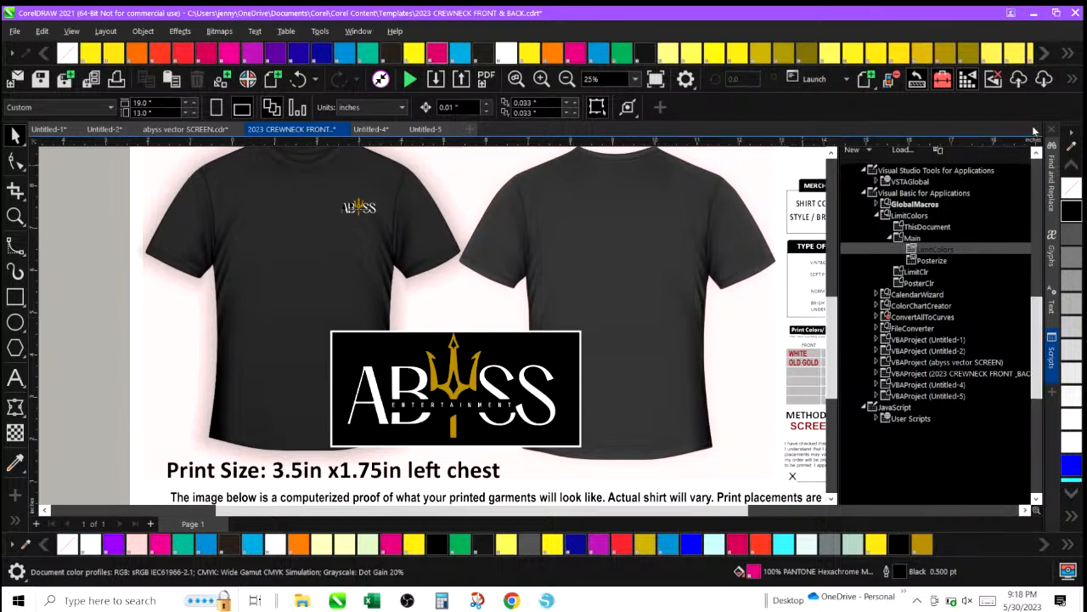
Close the Scripts docker and switch through the open documents to the blank Untitled-5 document.
click(1051, 129)
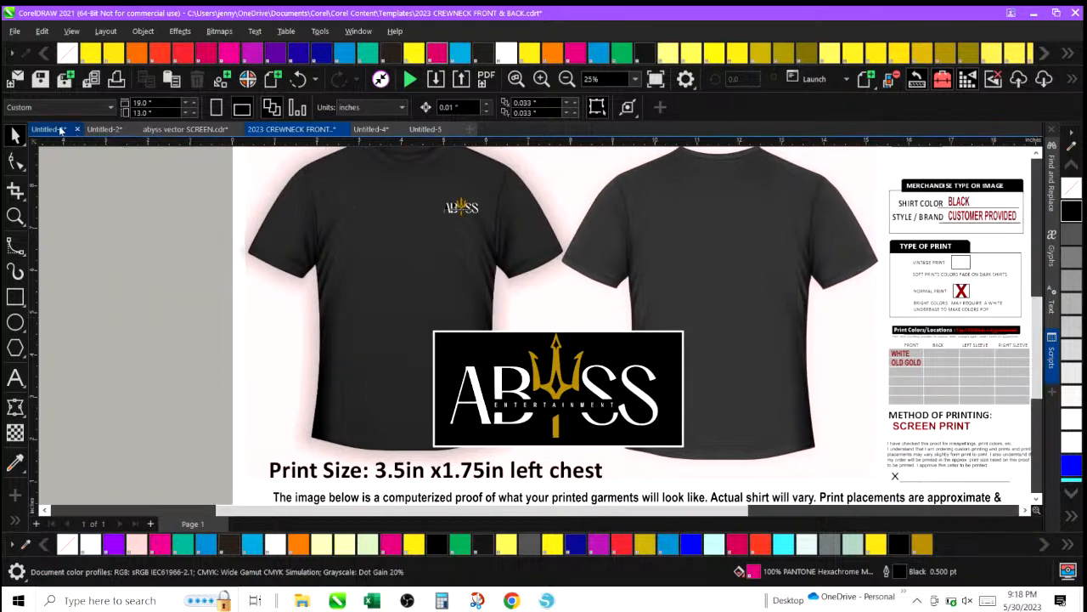
click(103, 129)
click(155, 130)
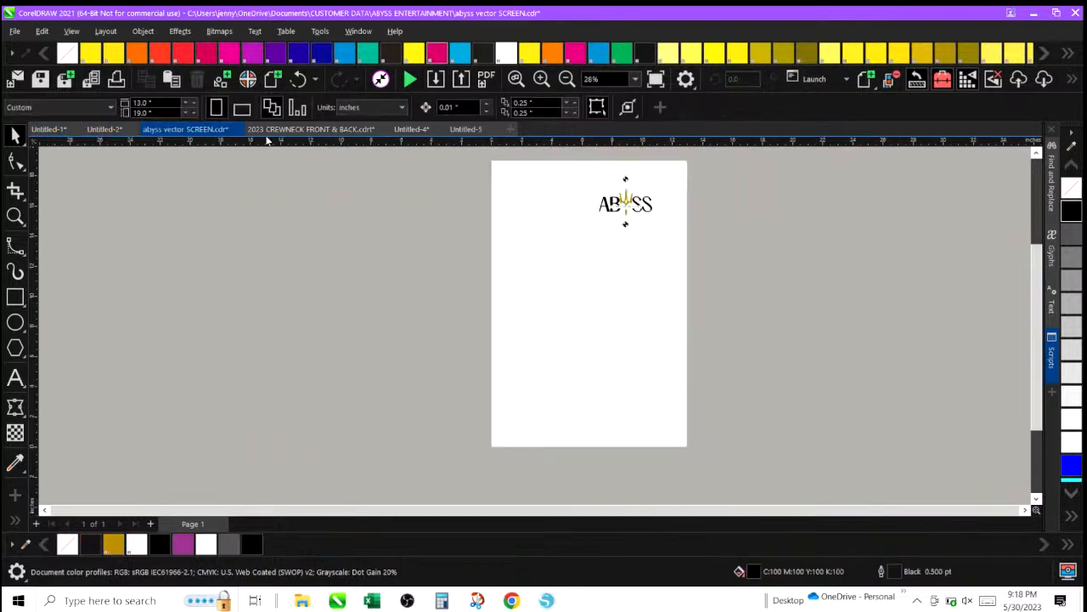
click(411, 129)
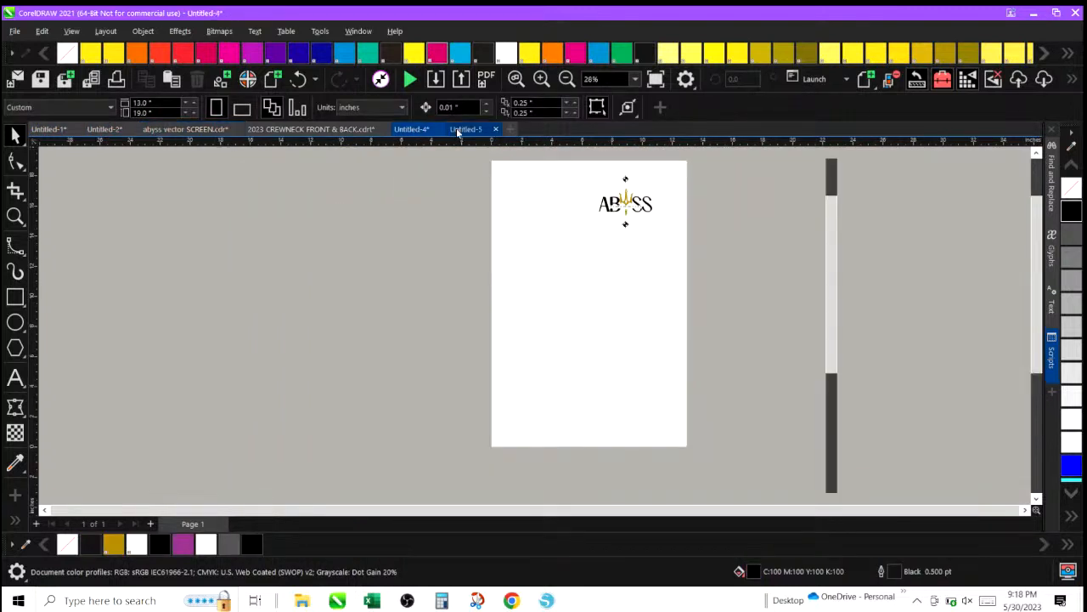
click(466, 129)
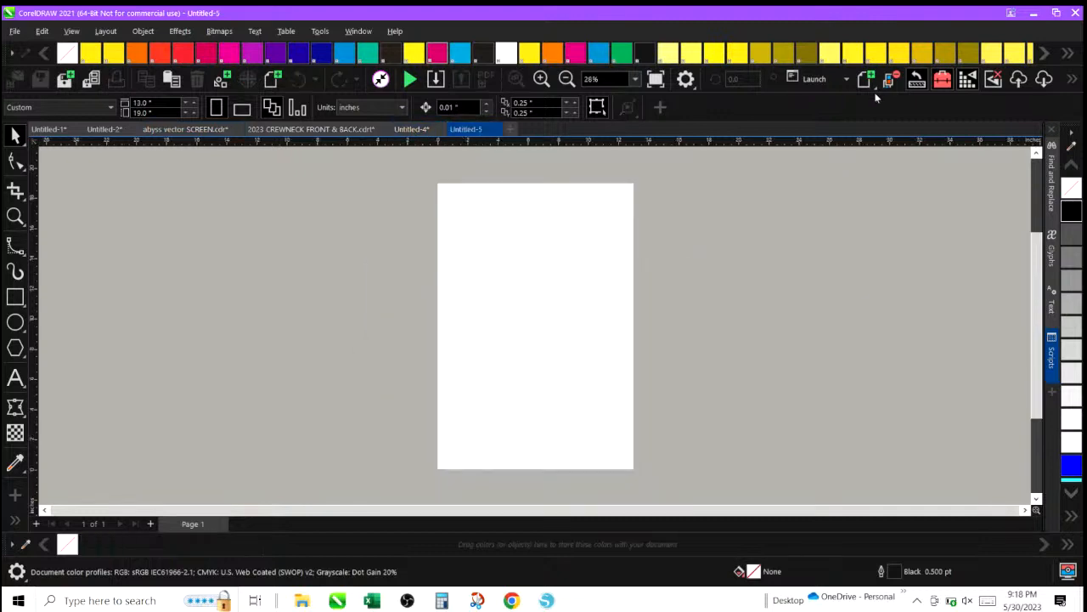
click(1033, 12)
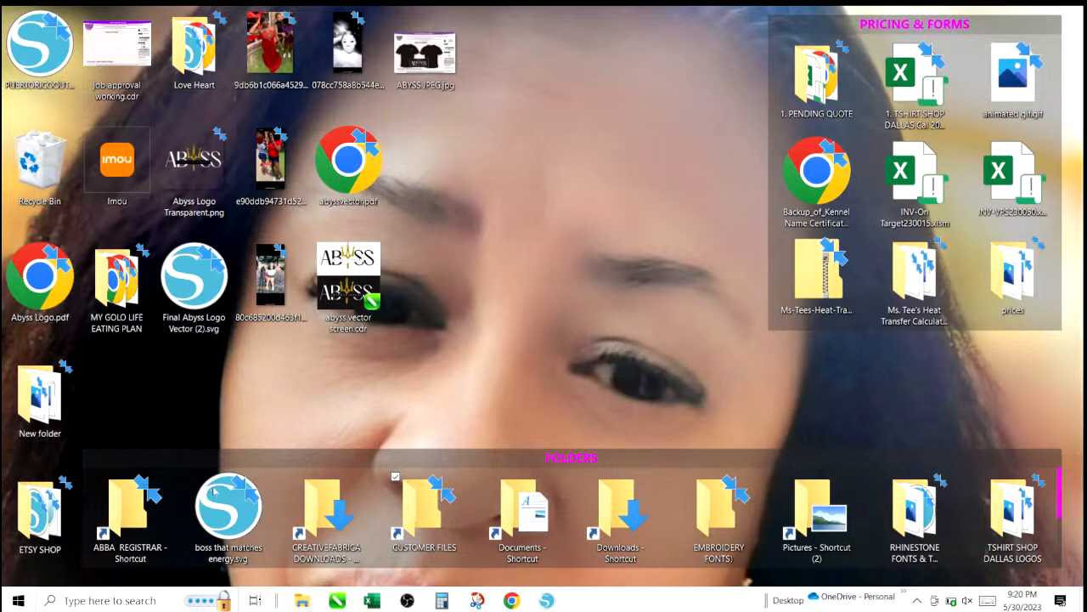
mouse_move(337, 600)
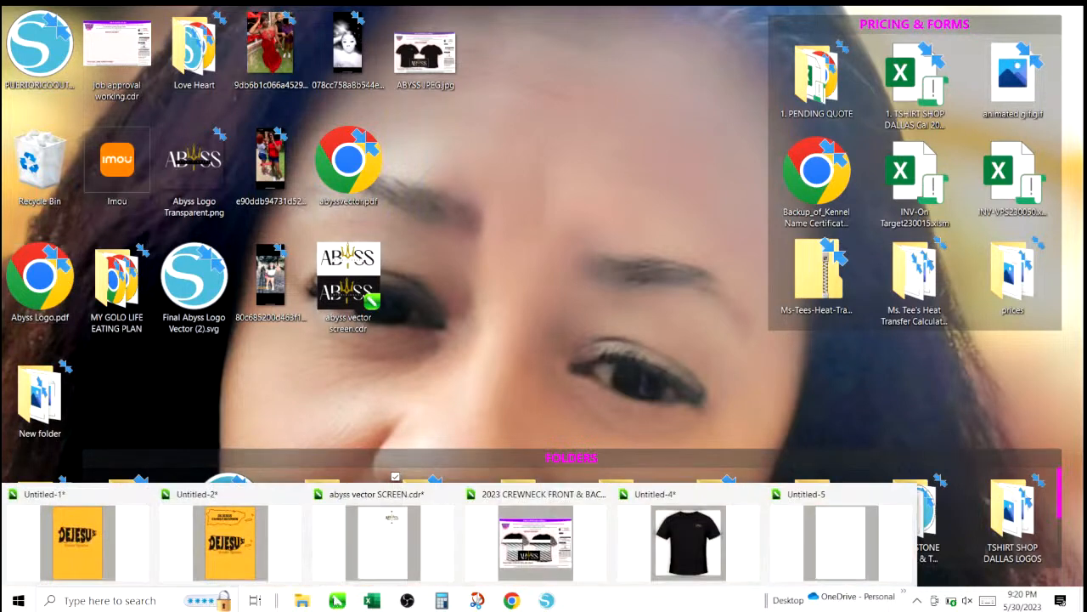
click(804, 557)
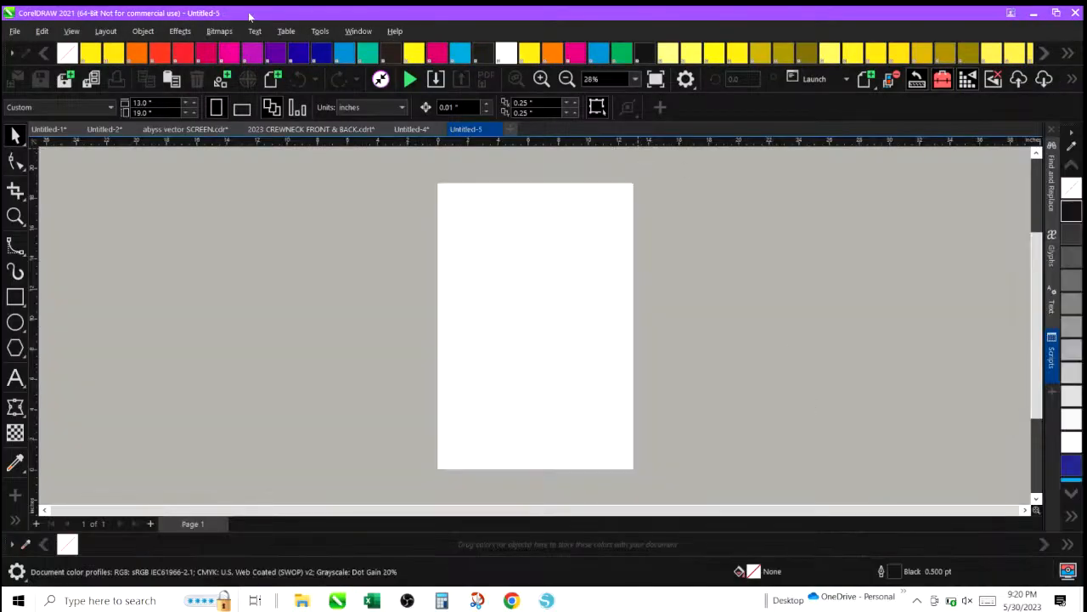
click(286, 31)
mouse_move(257, 34)
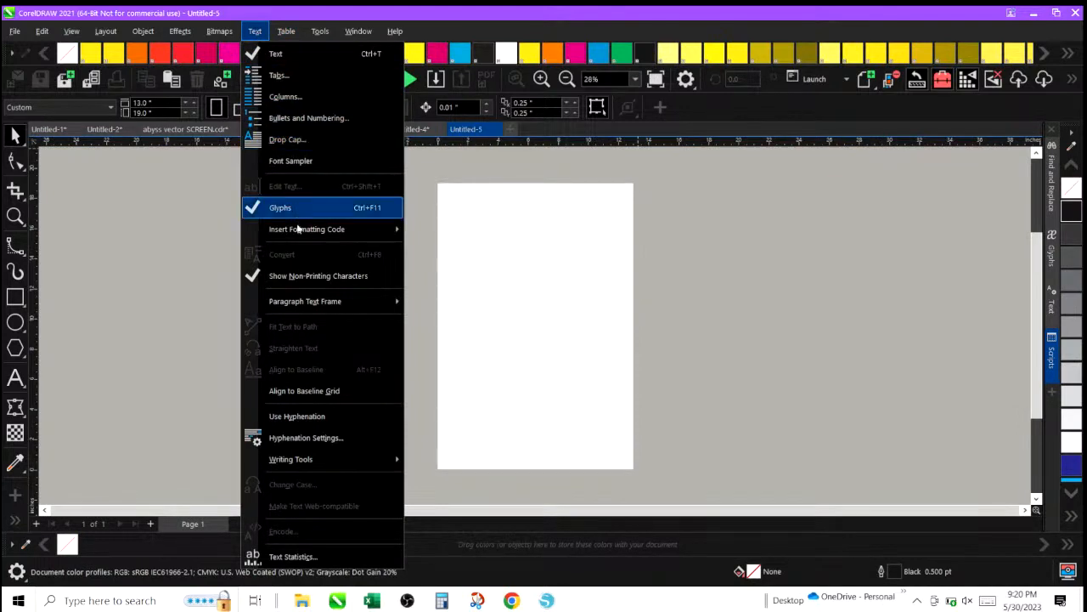
mouse_move(299, 234)
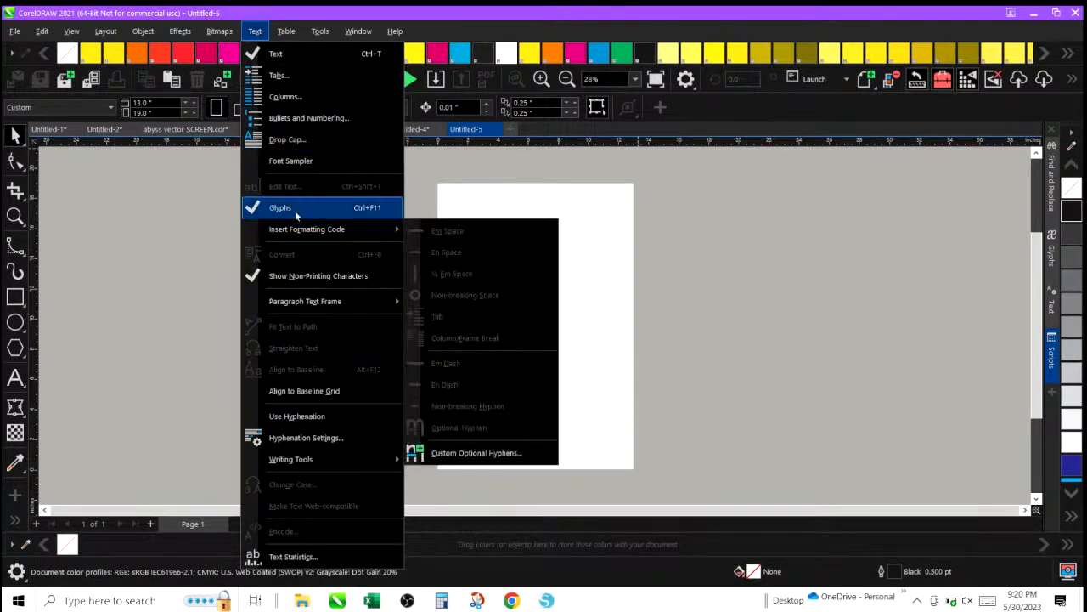
click(304, 277)
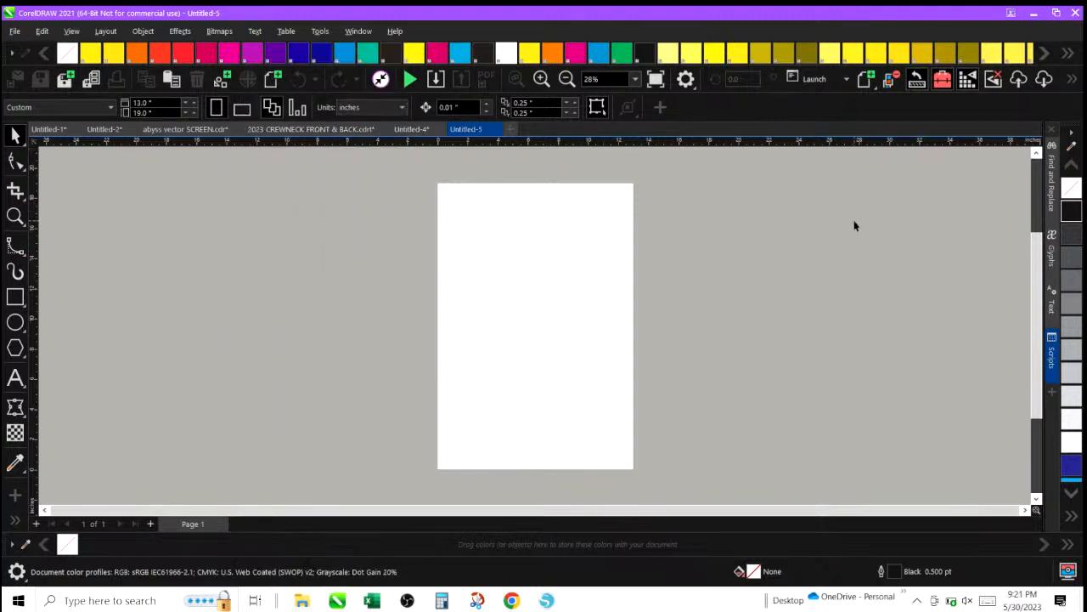
click(1052, 308)
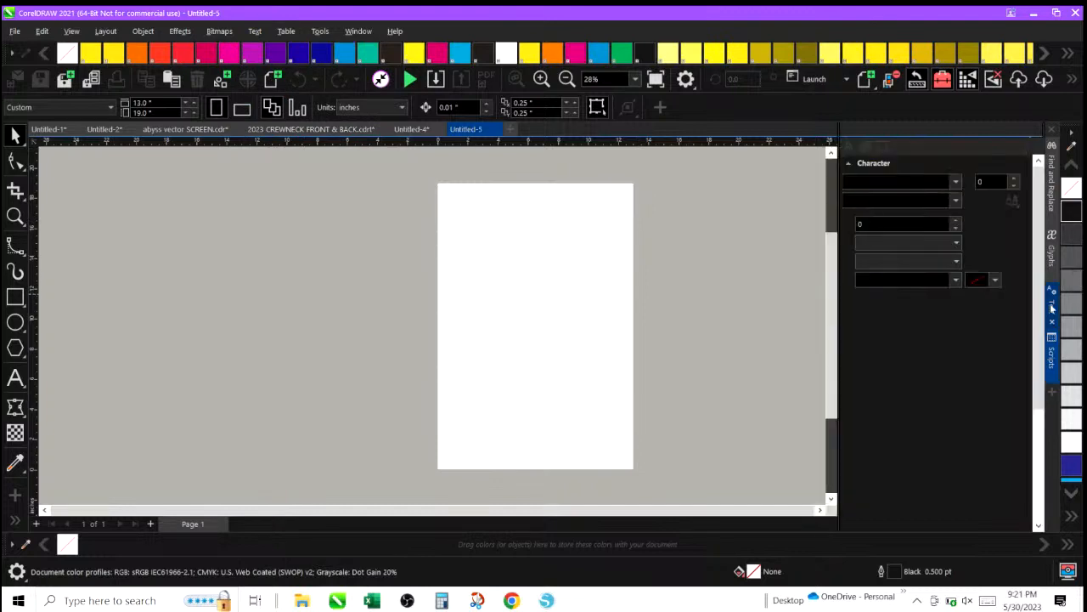
scroll(951, 182, down, 5)
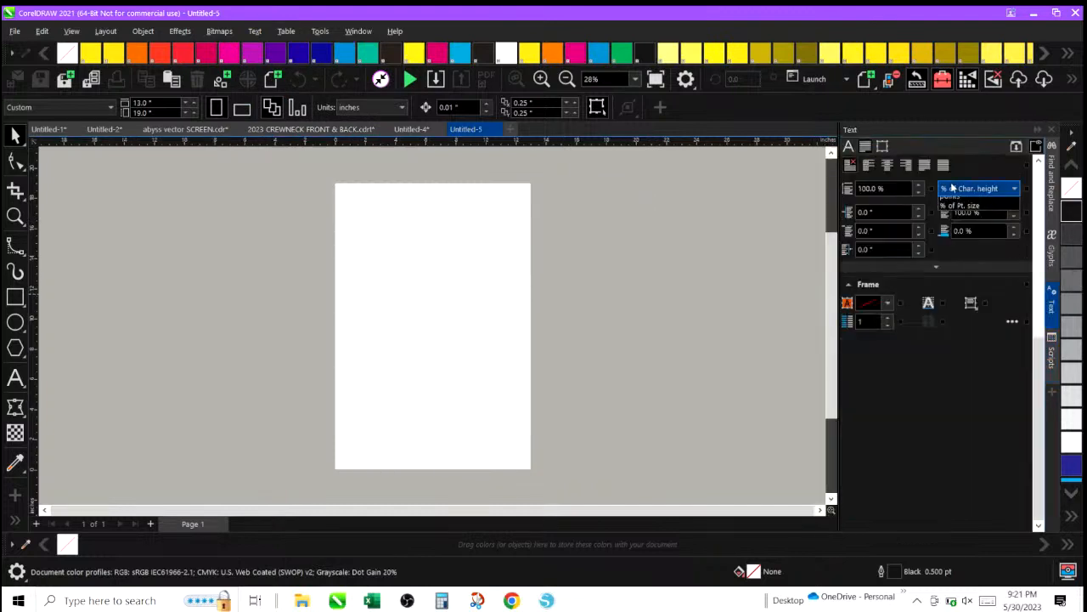
click(951, 188)
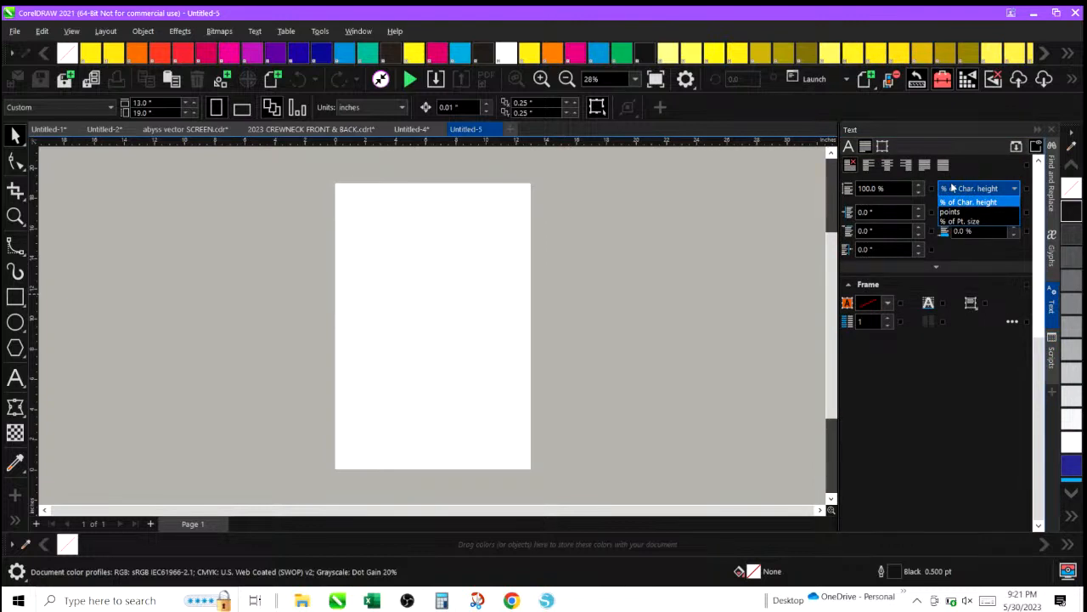
click(849, 147)
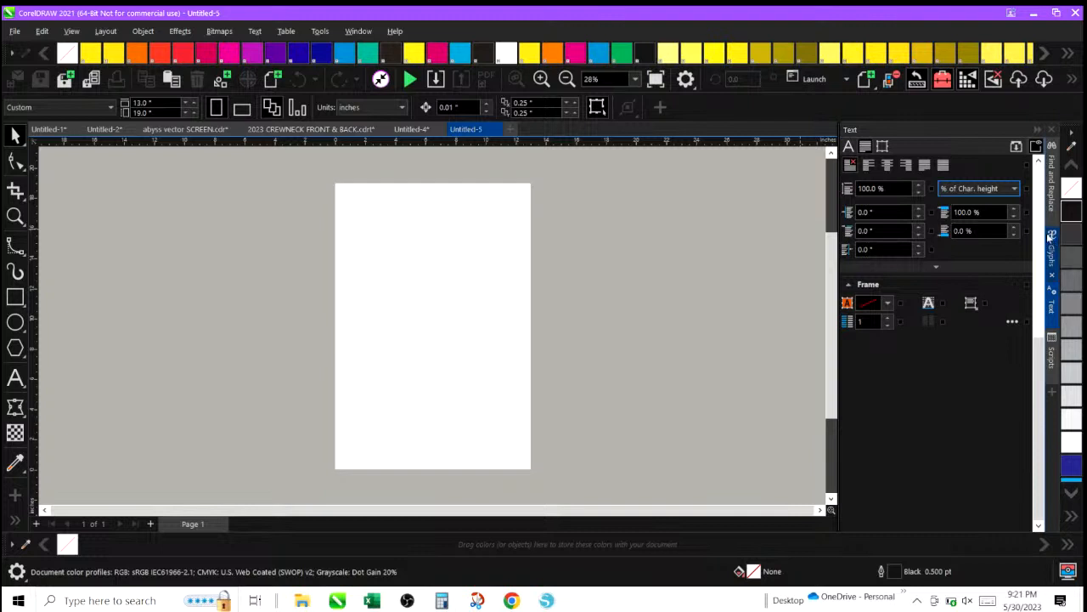
Open the Glyphs docker and choose the Wingdings font, searching the font list for WEB along the way.
click(1051, 245)
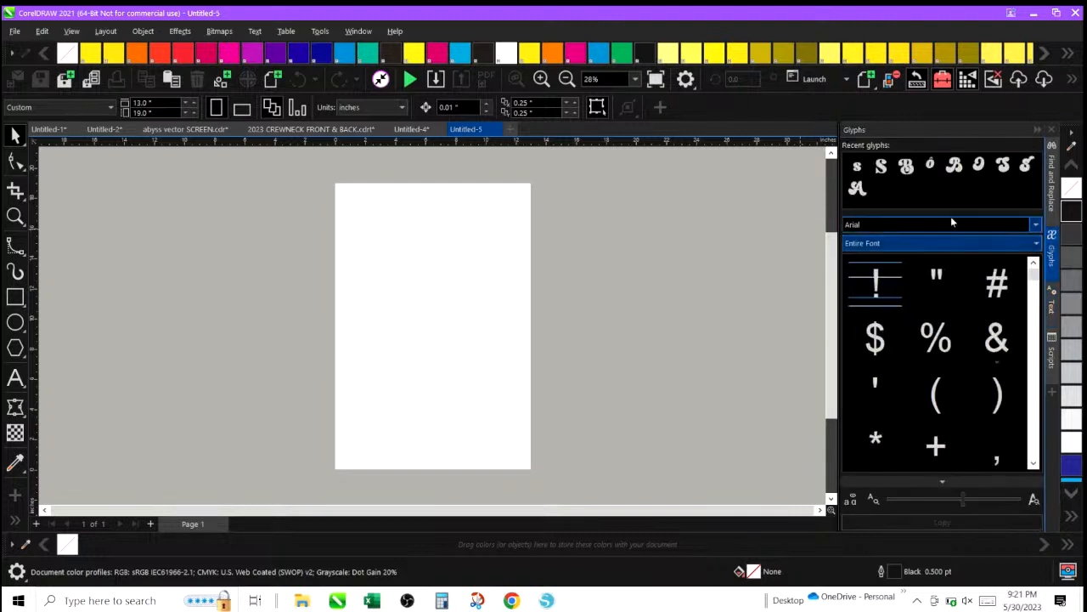
click(1034, 226)
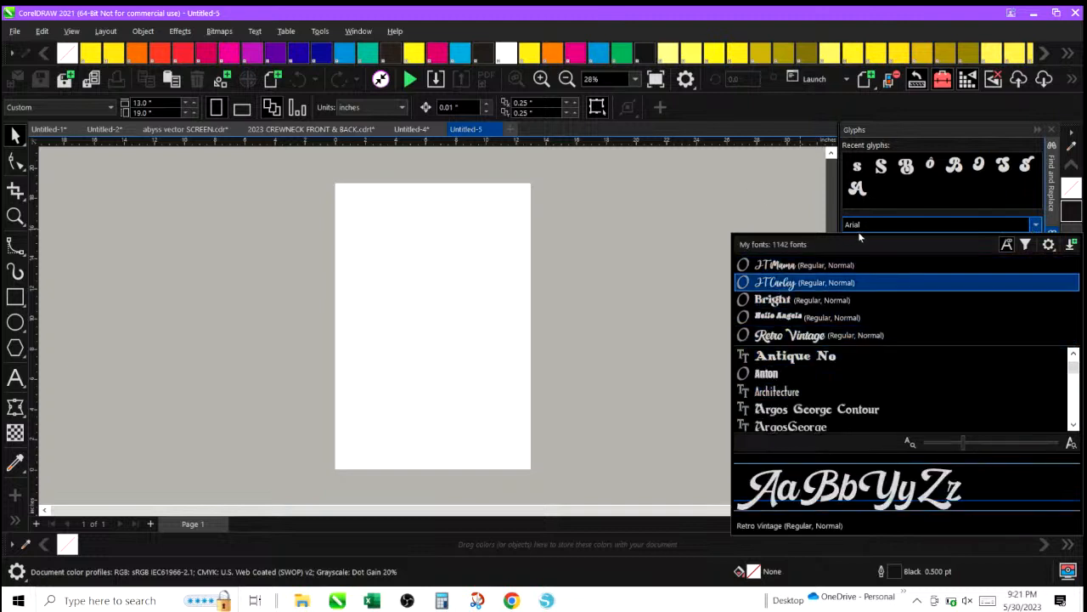
click(883, 224)
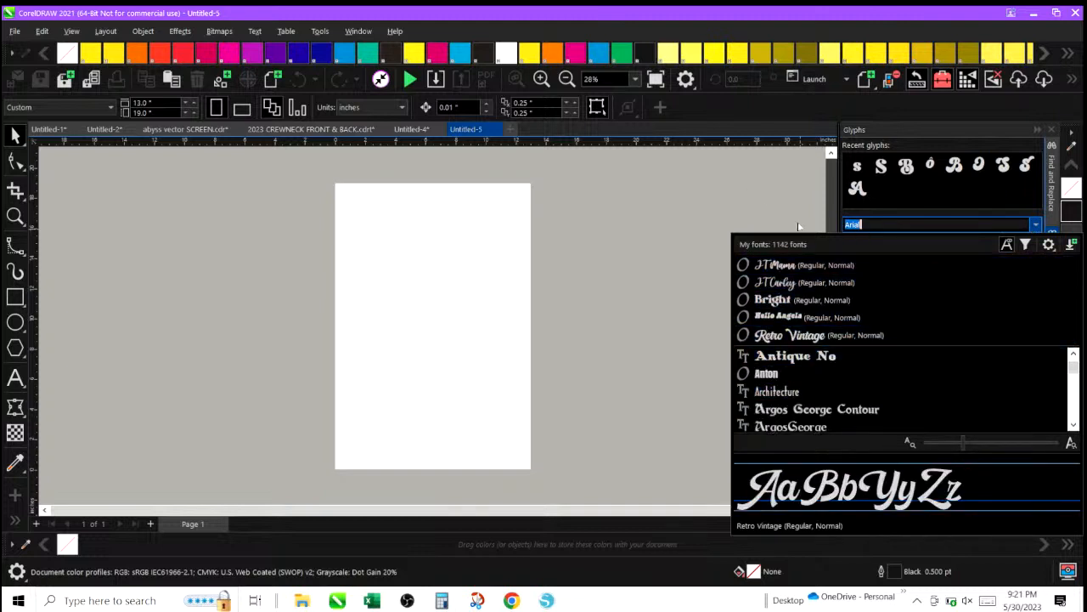
text(WEB)
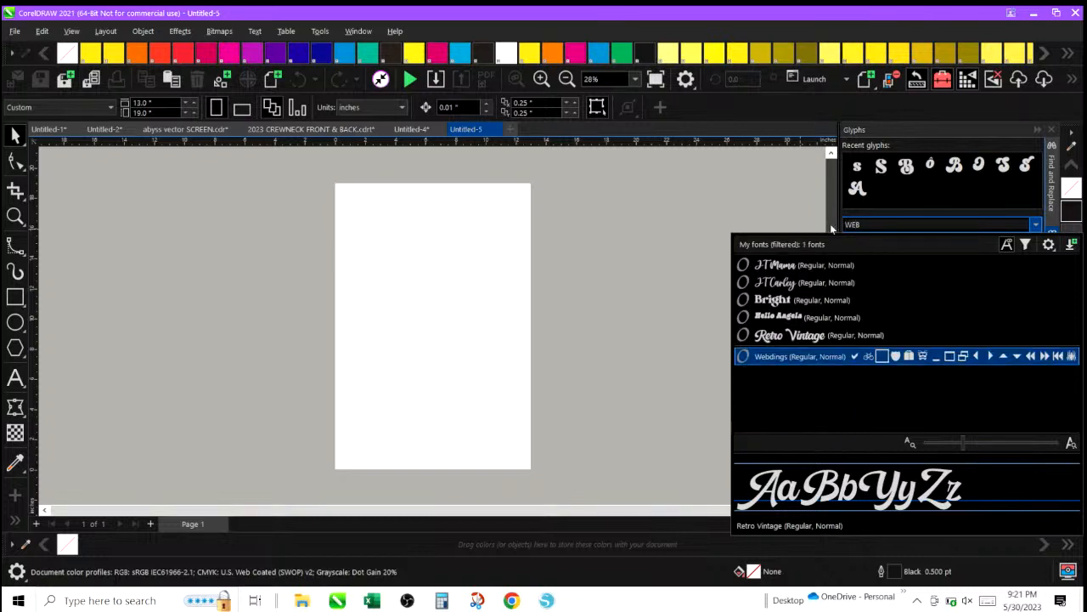
click(819, 359)
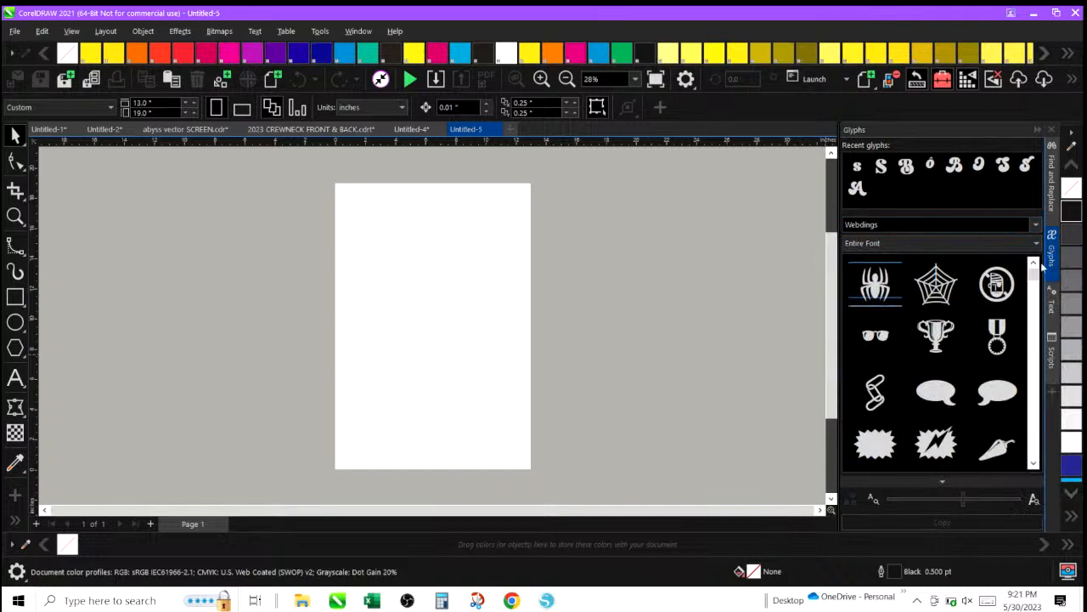
drag(1033, 274, 1022, 416)
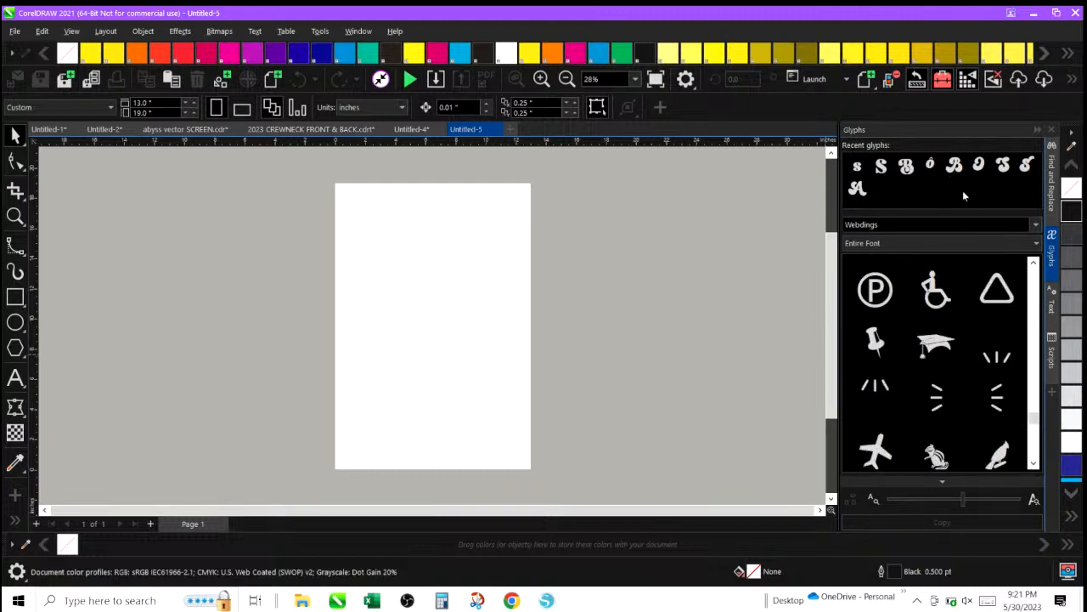
click(1035, 226)
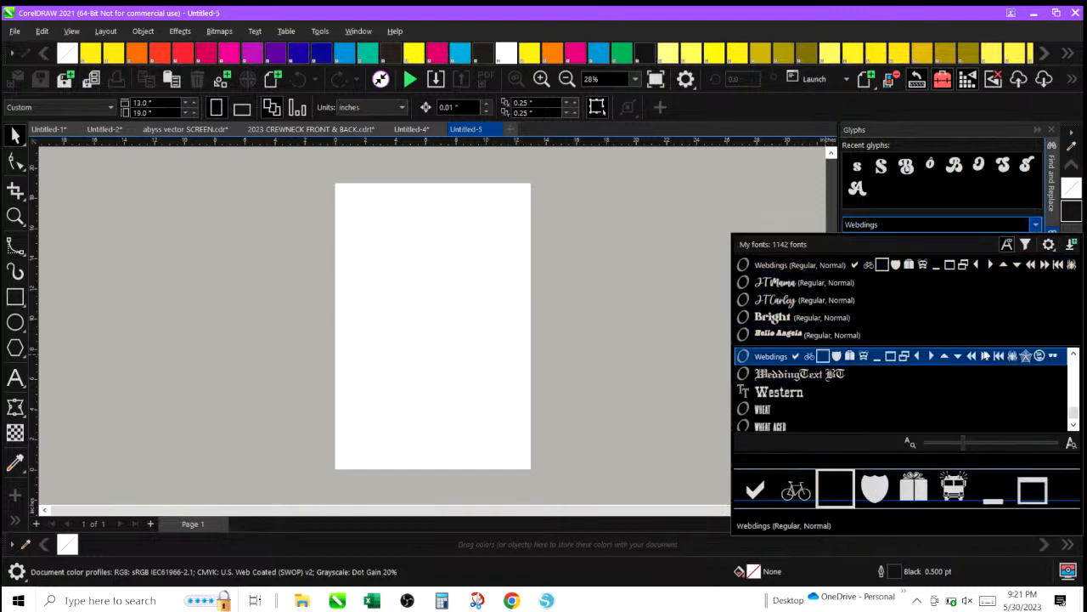
click(1074, 355)
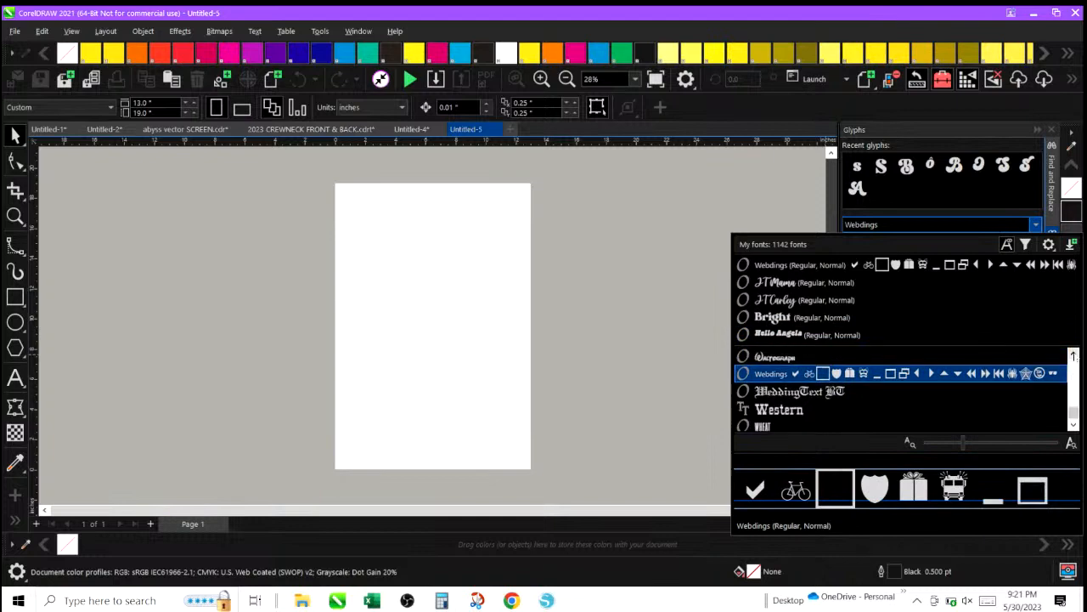
click(1074, 427)
scroll(1074, 426, down, 3)
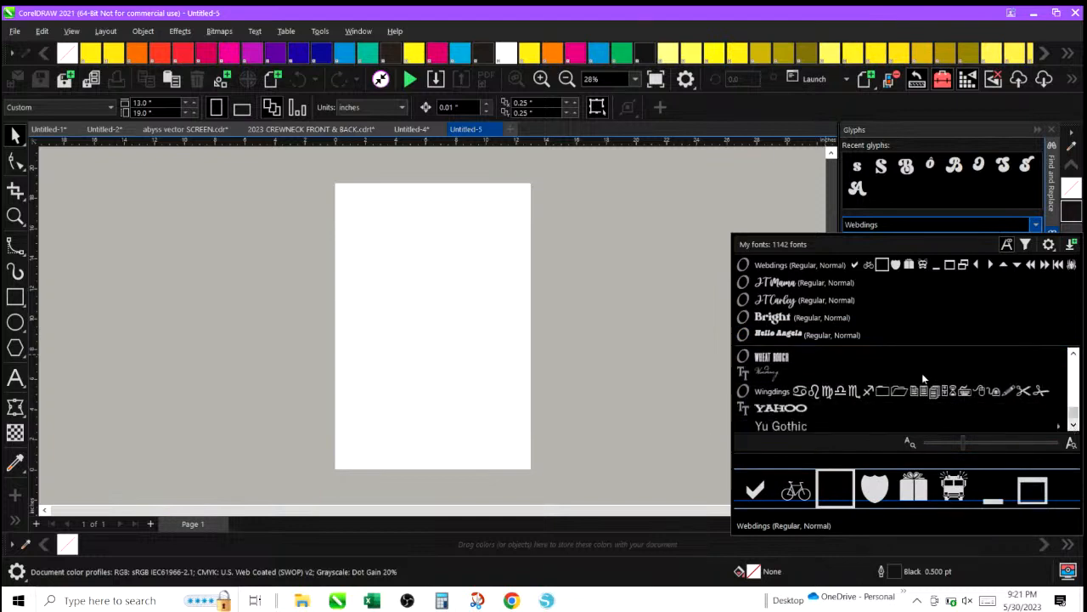
click(922, 390)
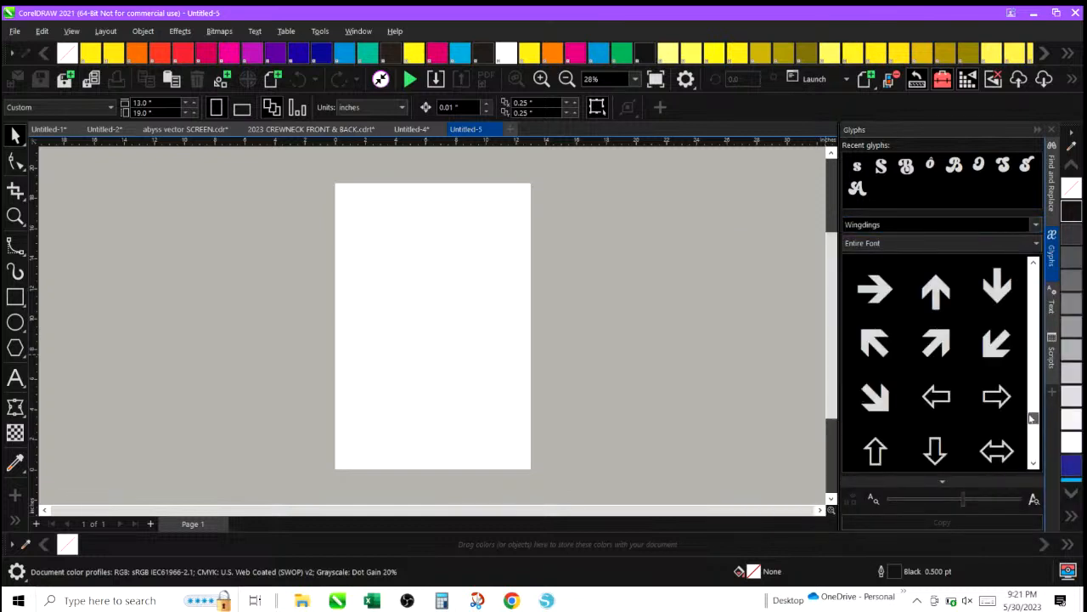
Insert the Wingdings crosshair registration glyph onto the page.
drag(1034, 417, 1043, 370)
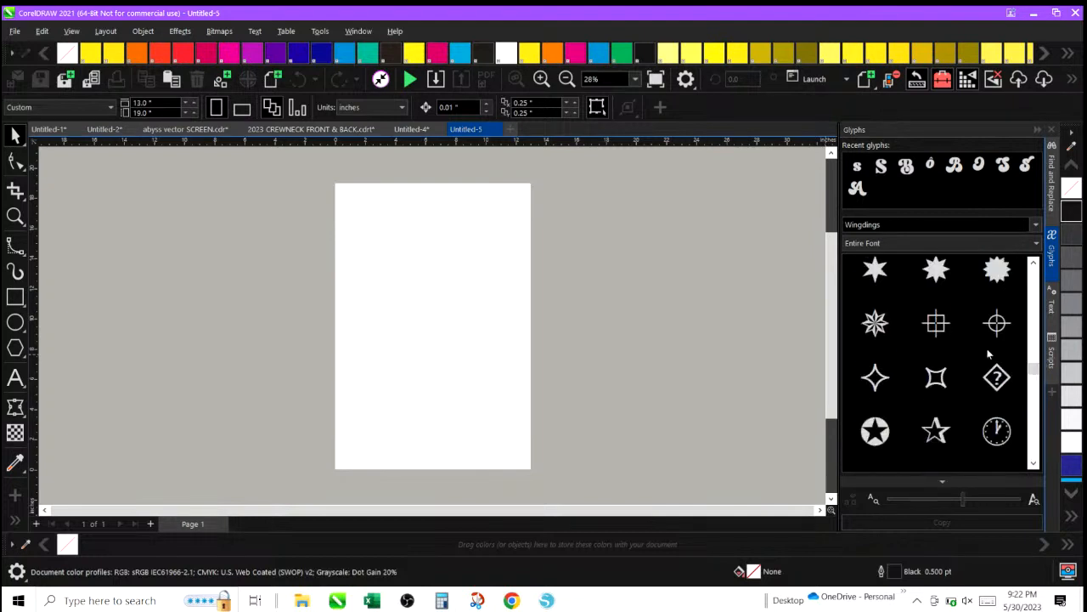
click(937, 329)
drag(458, 272, 458, 270)
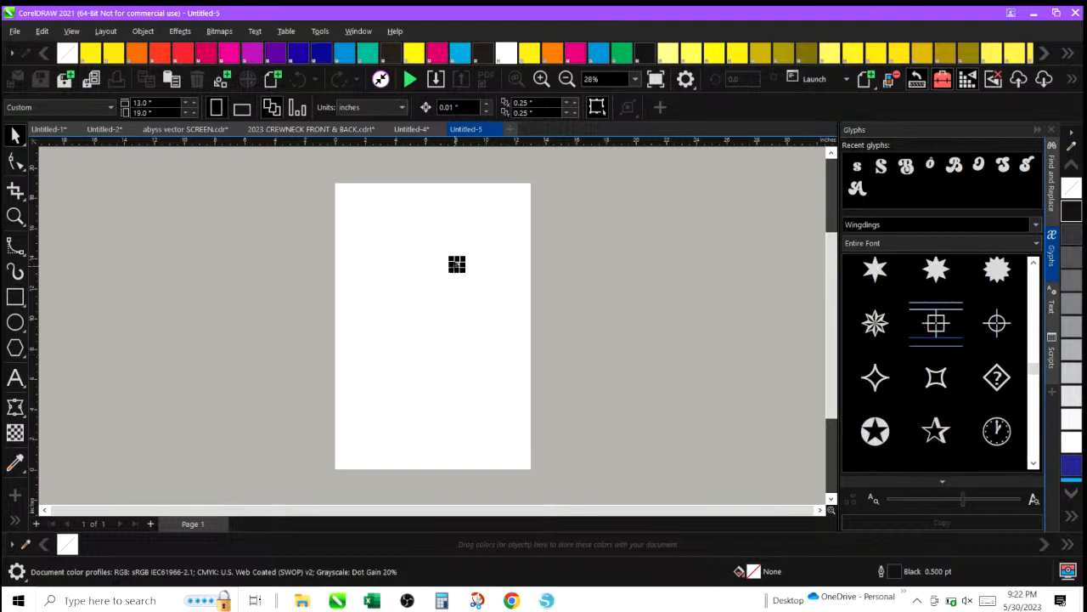
click(399, 210)
drag(514, 308, 513, 306)
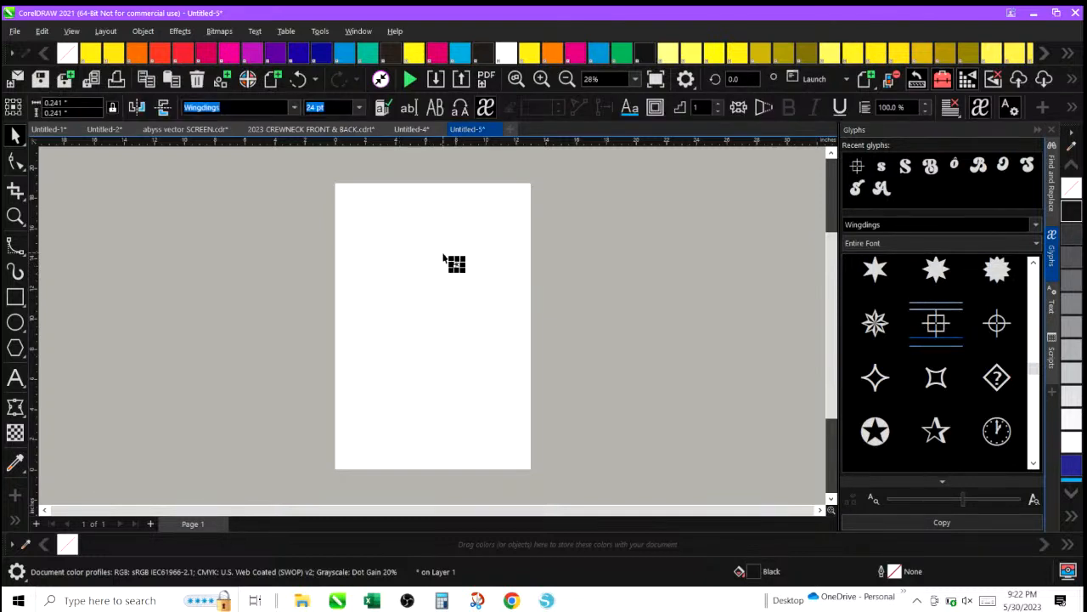
Enlarge the crosshair glyph to about 0.757 inches and place it near the page's top edge.
click(541, 79)
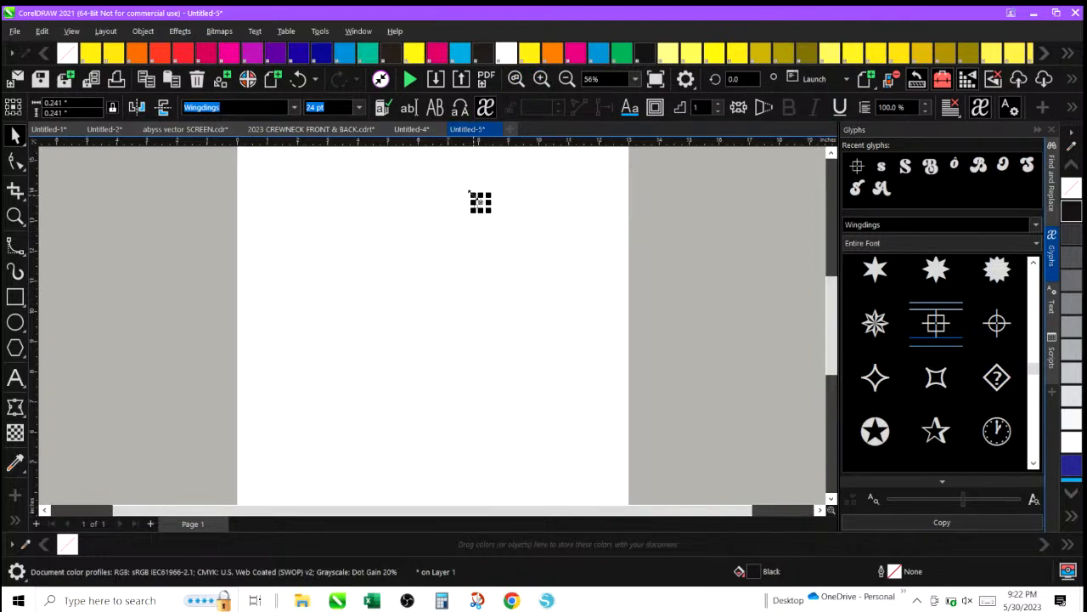
drag(469, 192, 371, 180)
click(381, 183)
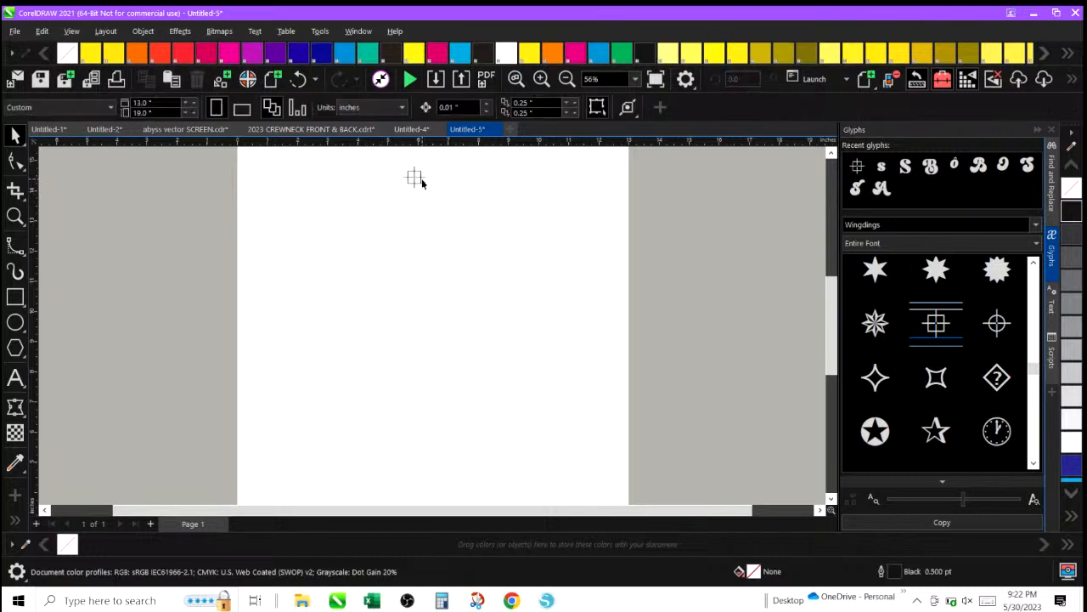
drag(455, 222, 455, 224)
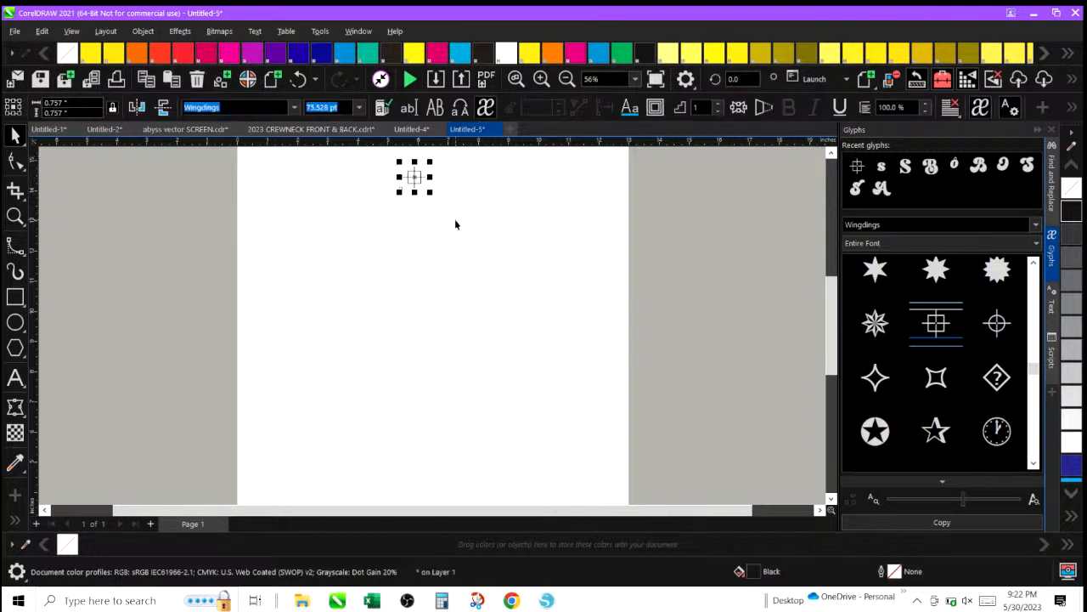
Duplicate the crosshair and move the copy down near the page's bottom edge.
key(ctrl+d)
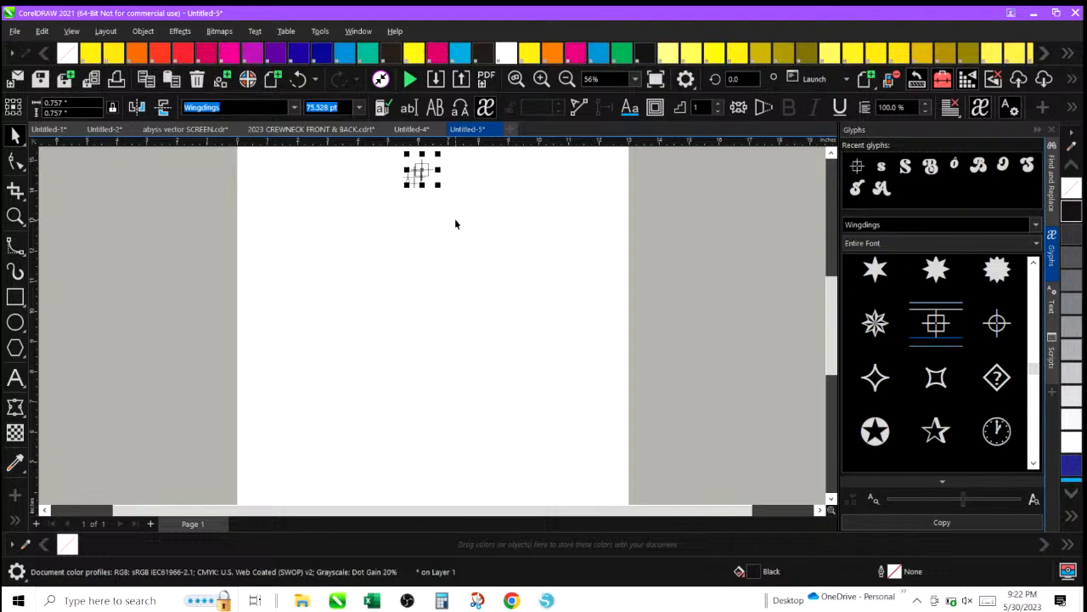
drag(423, 171, 413, 447)
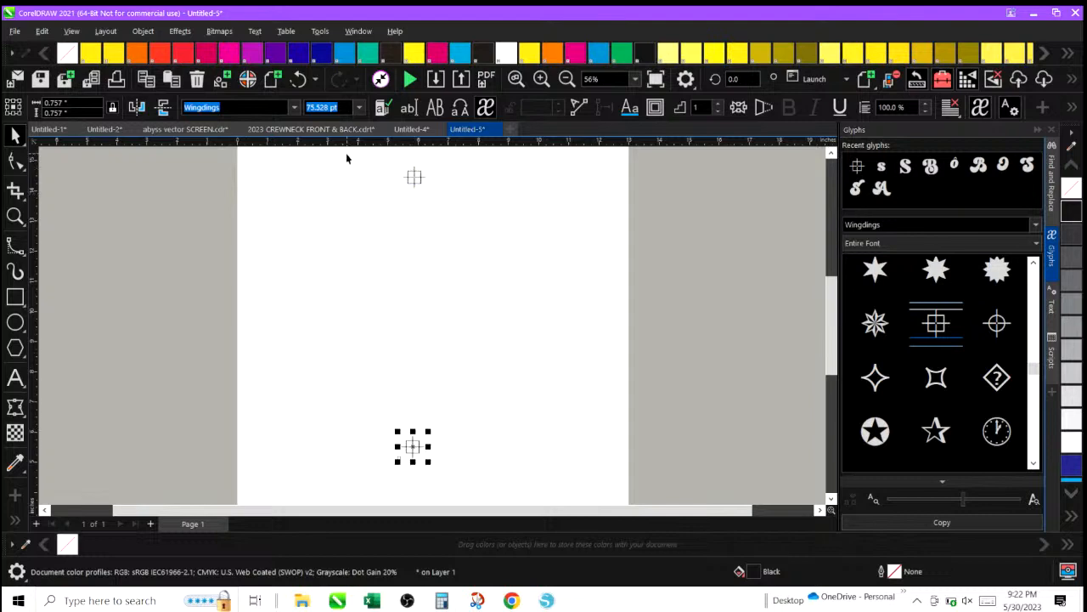
Select both crosshairs and apply Align Centers Horizontally to line them up.
drag(347, 156, 489, 284)
drag(511, 493, 511, 506)
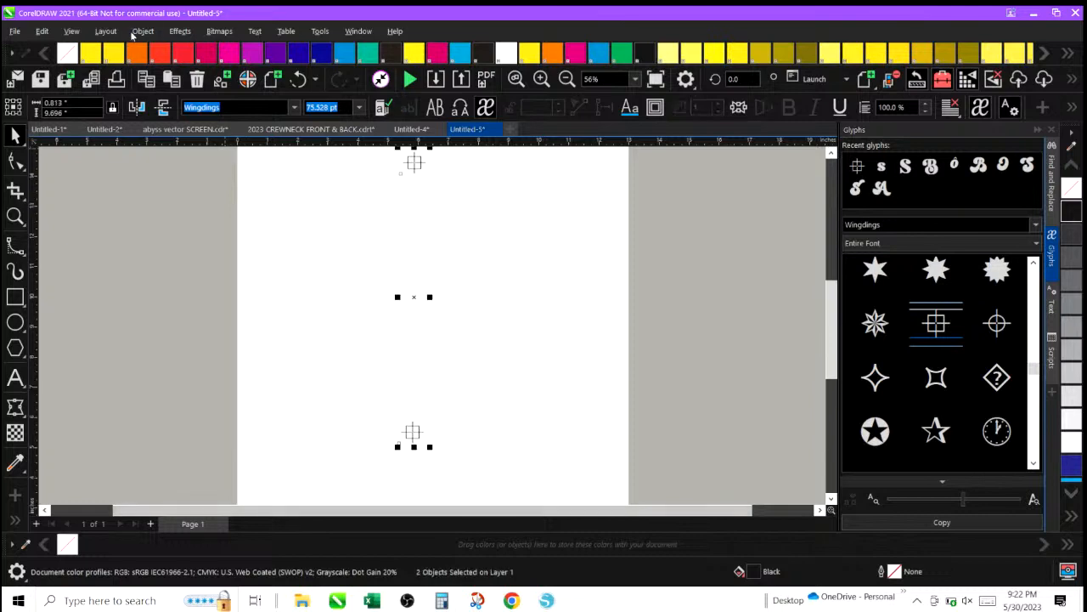
click(145, 33)
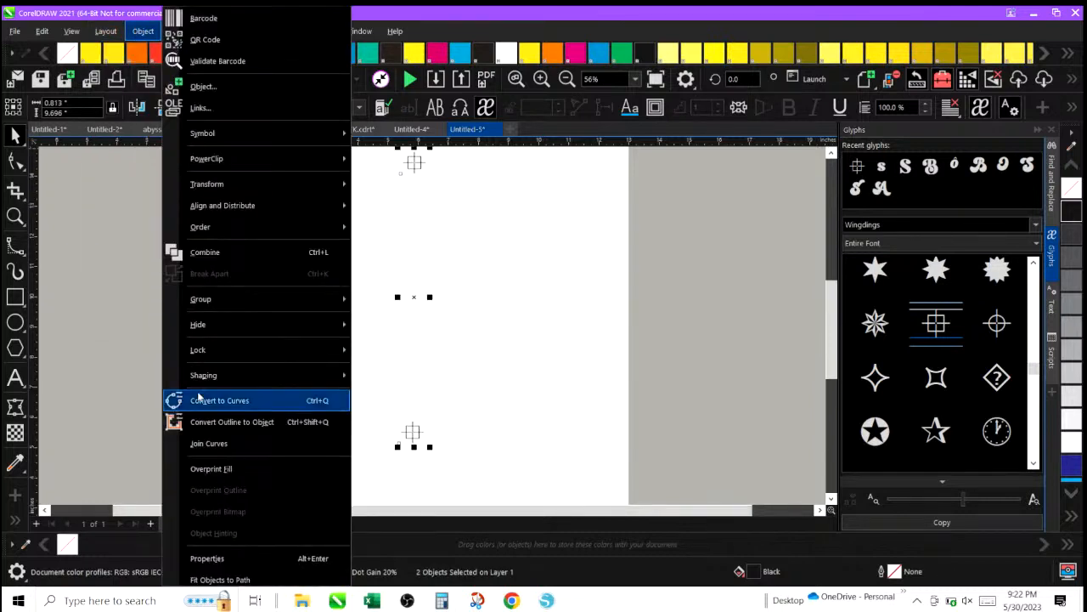
mouse_move(207, 210)
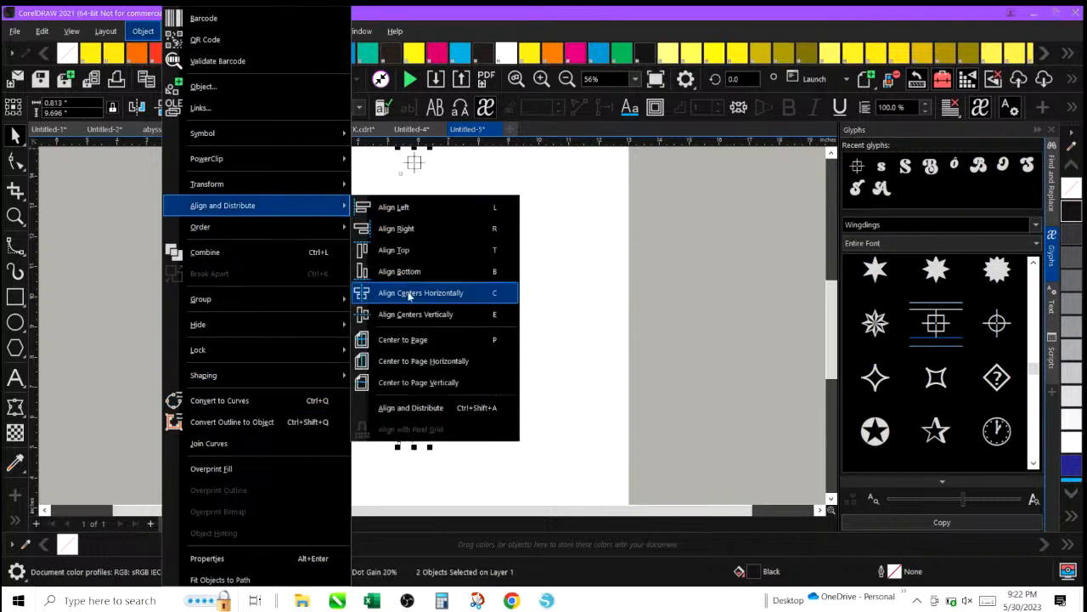
click(407, 294)
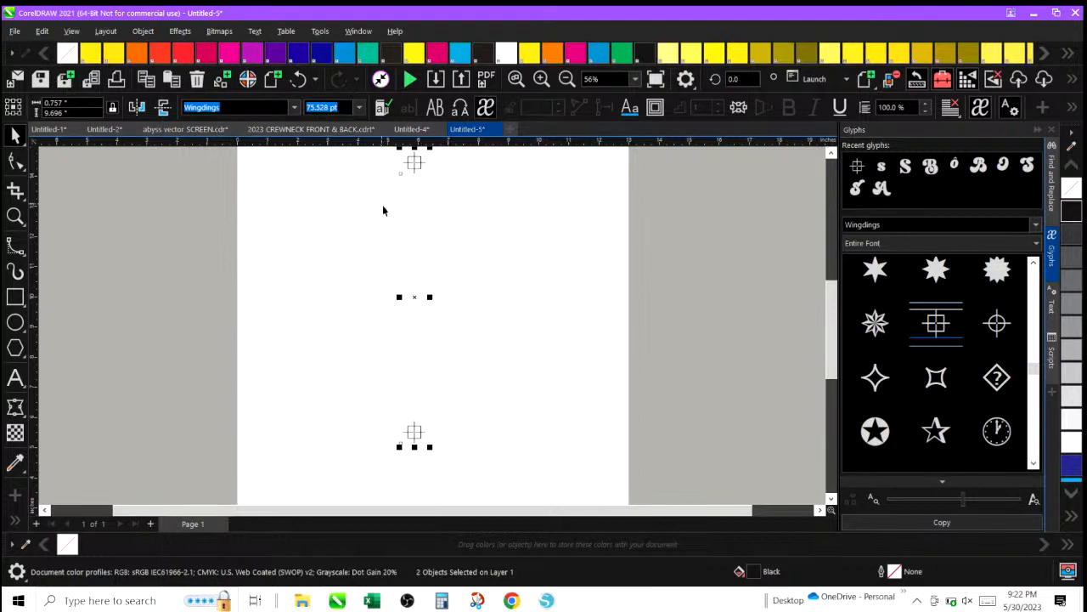
Select the top crosshair and open its Edit Fill dialog to examine the fill colour, closing it without changes.
click(306, 208)
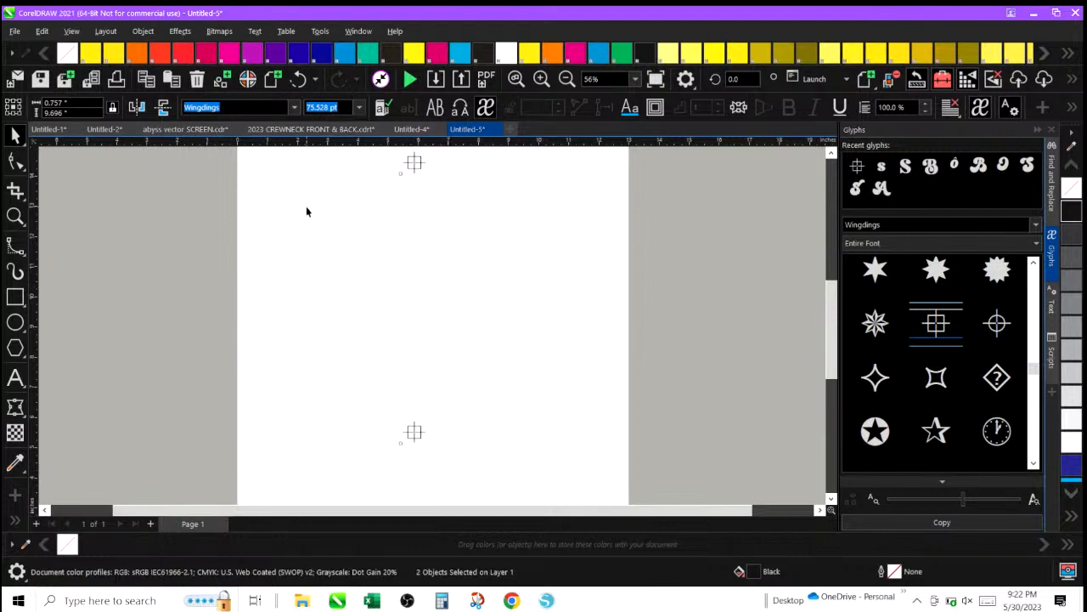
click(413, 162)
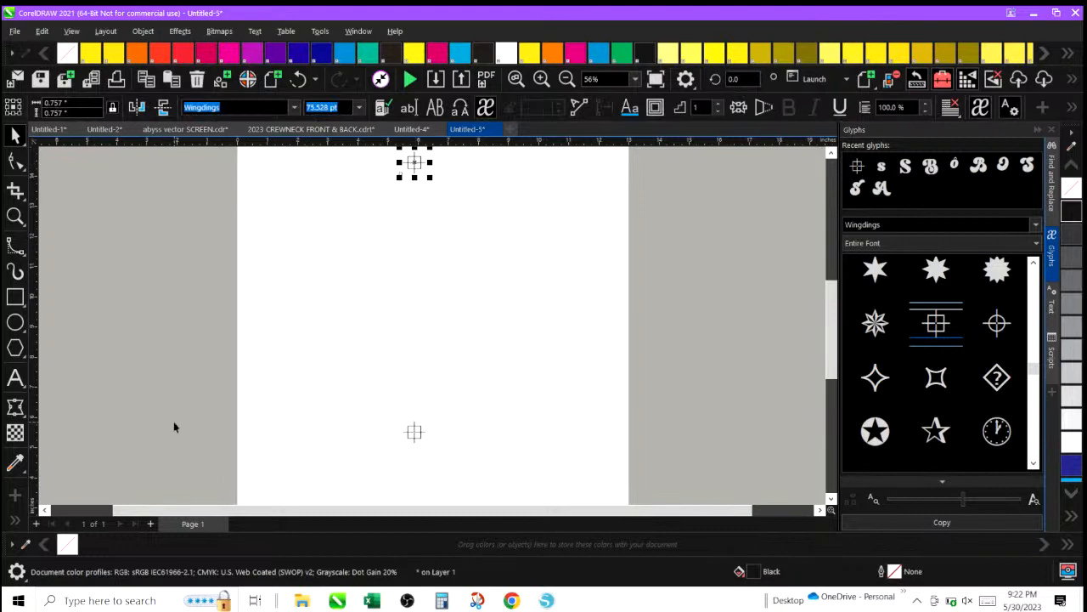
click(16, 519)
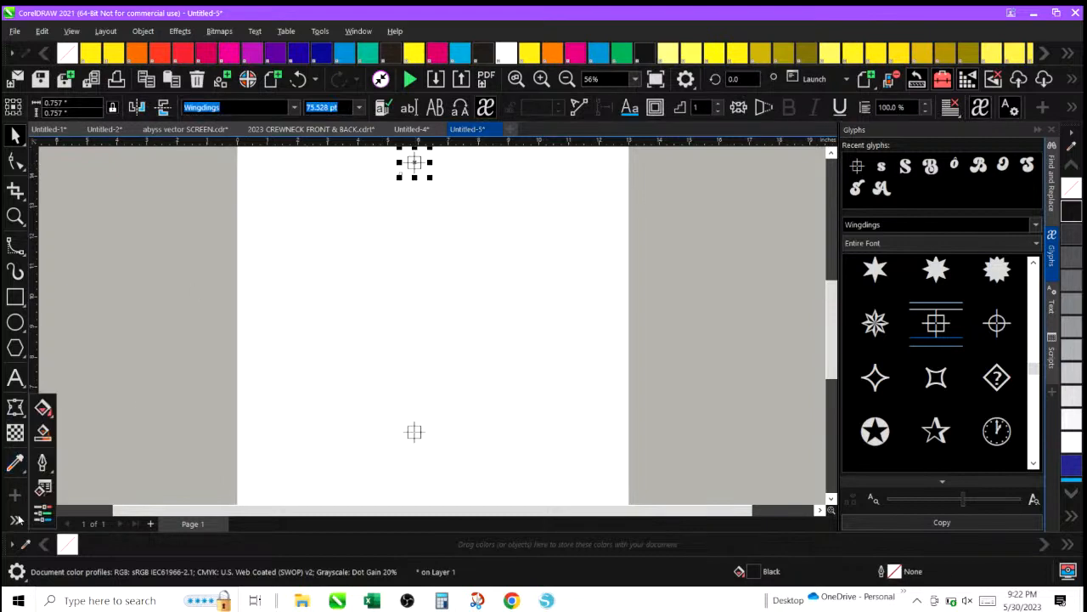
click(50, 413)
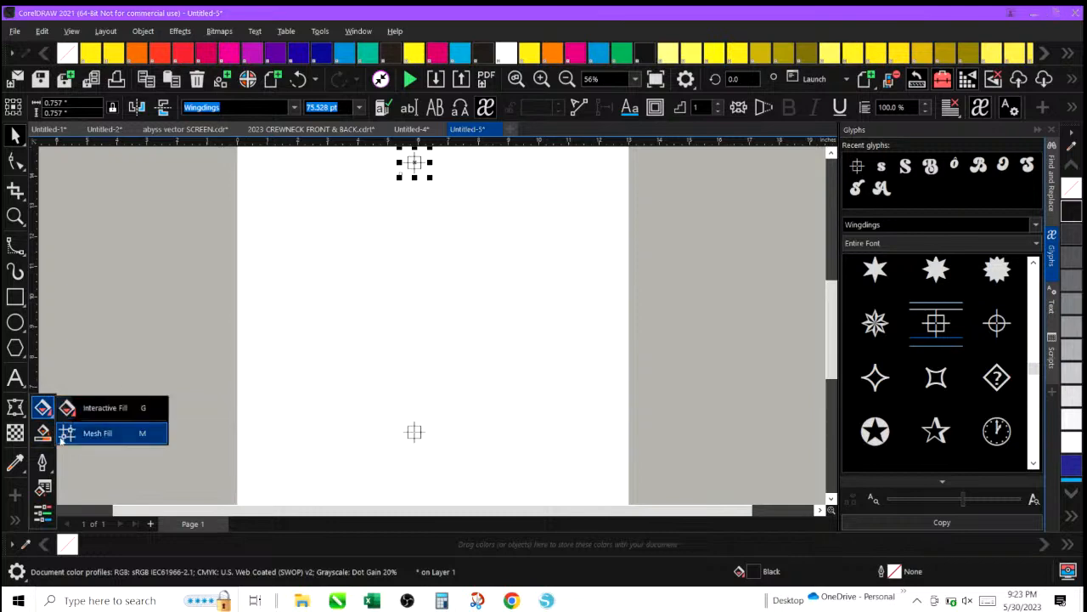
click(54, 446)
click(44, 463)
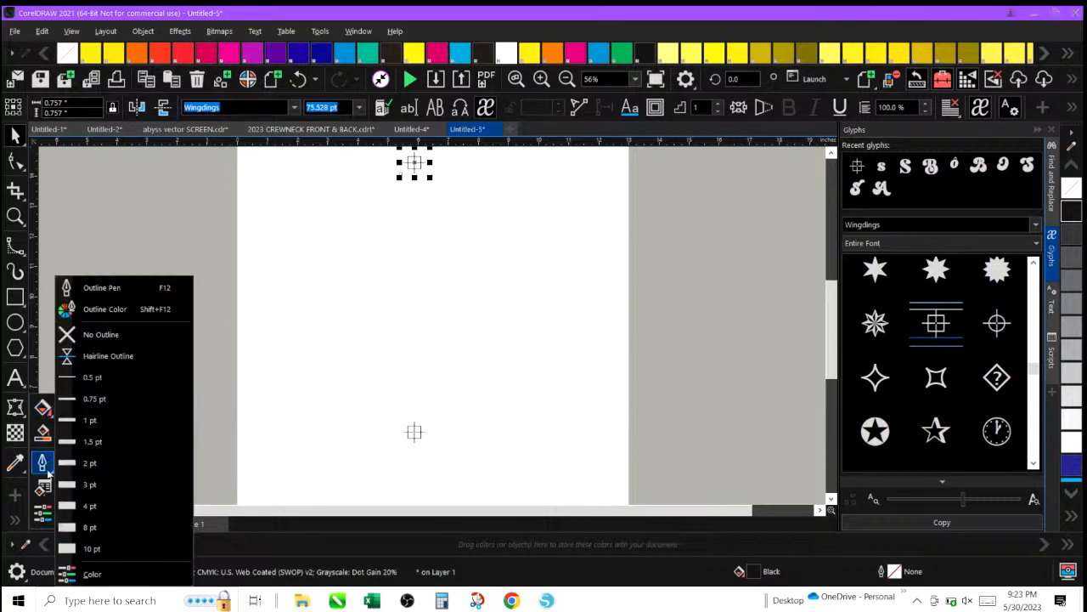
click(46, 488)
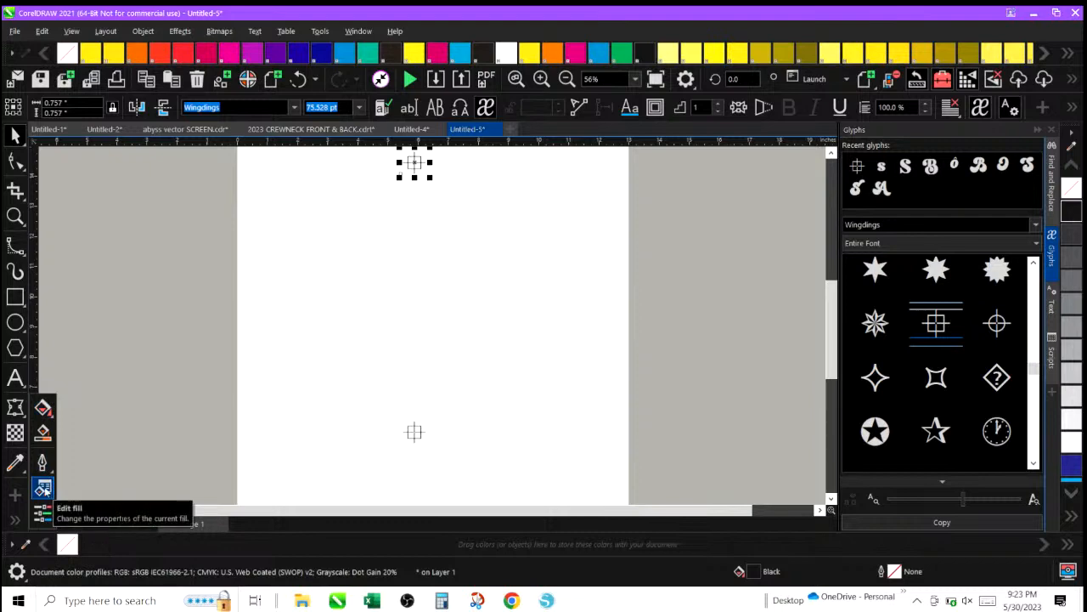
click(44, 489)
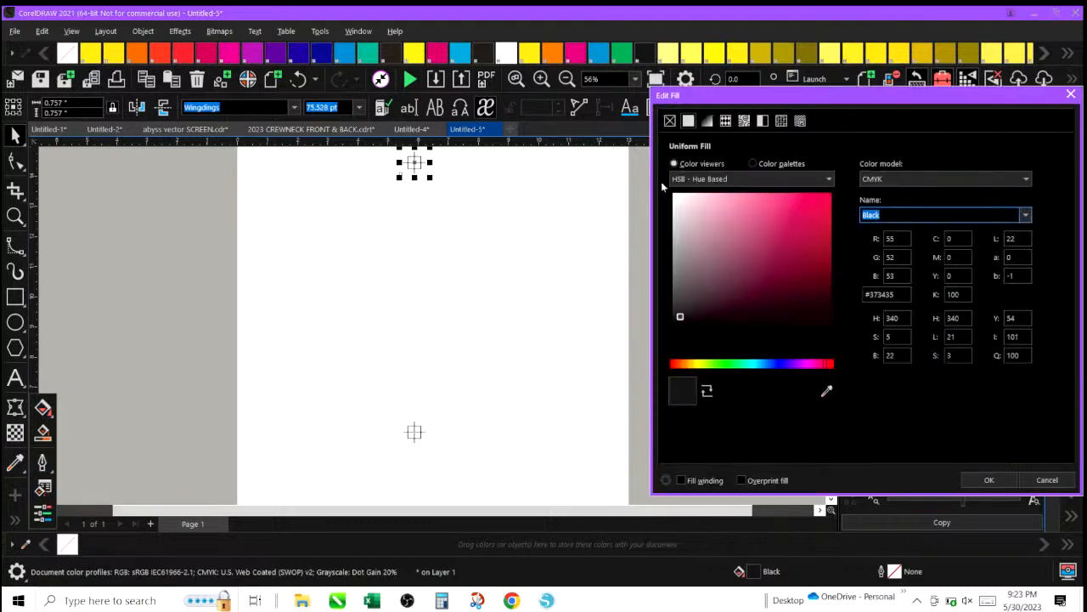
click(744, 178)
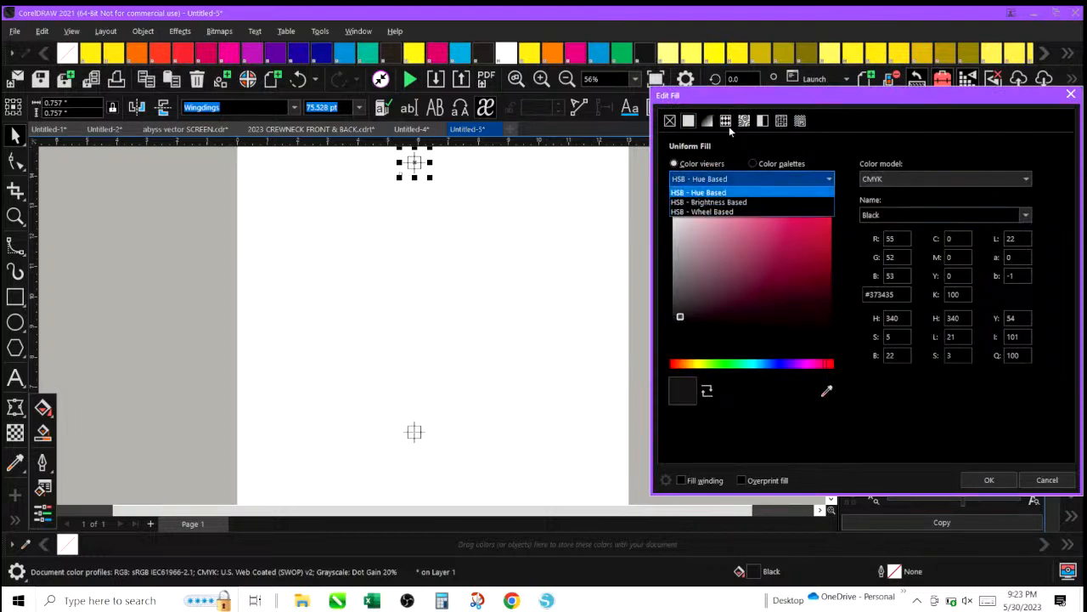
click(689, 124)
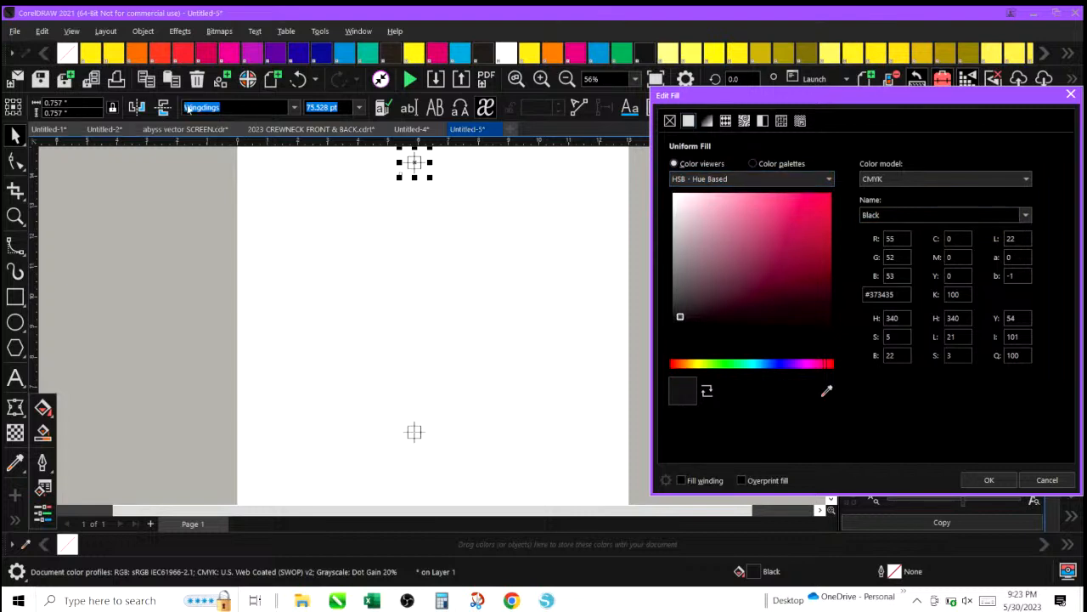
click(1070, 96)
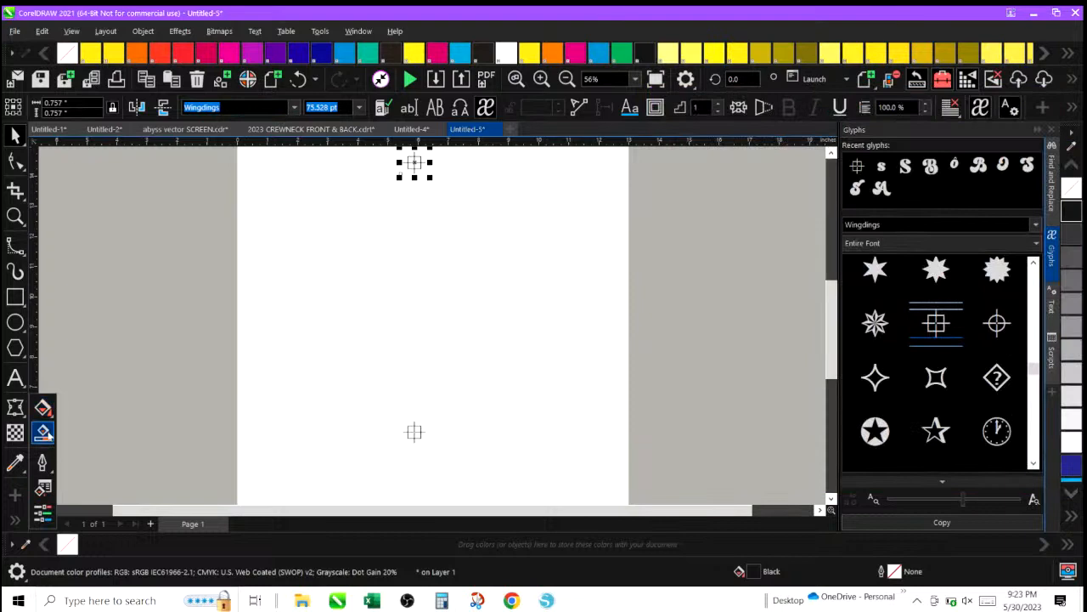
click(16, 522)
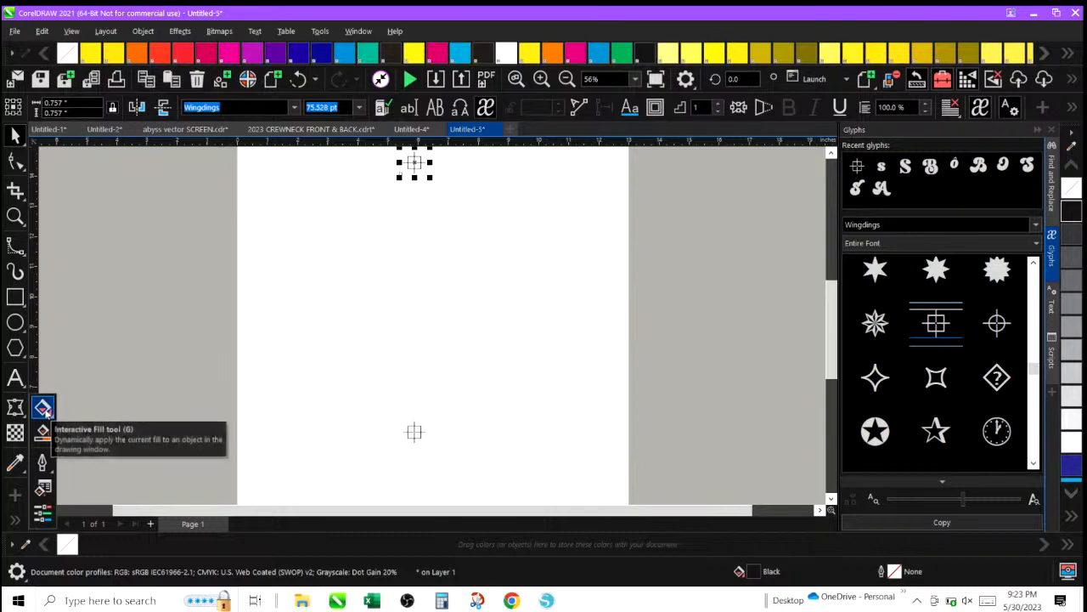
click(17, 465)
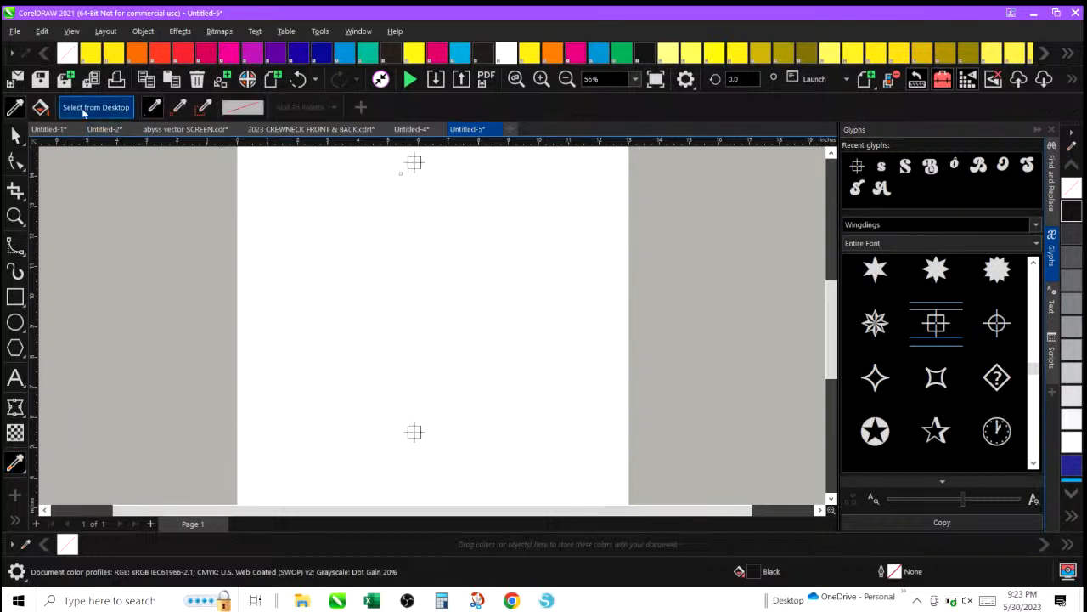
click(203, 107)
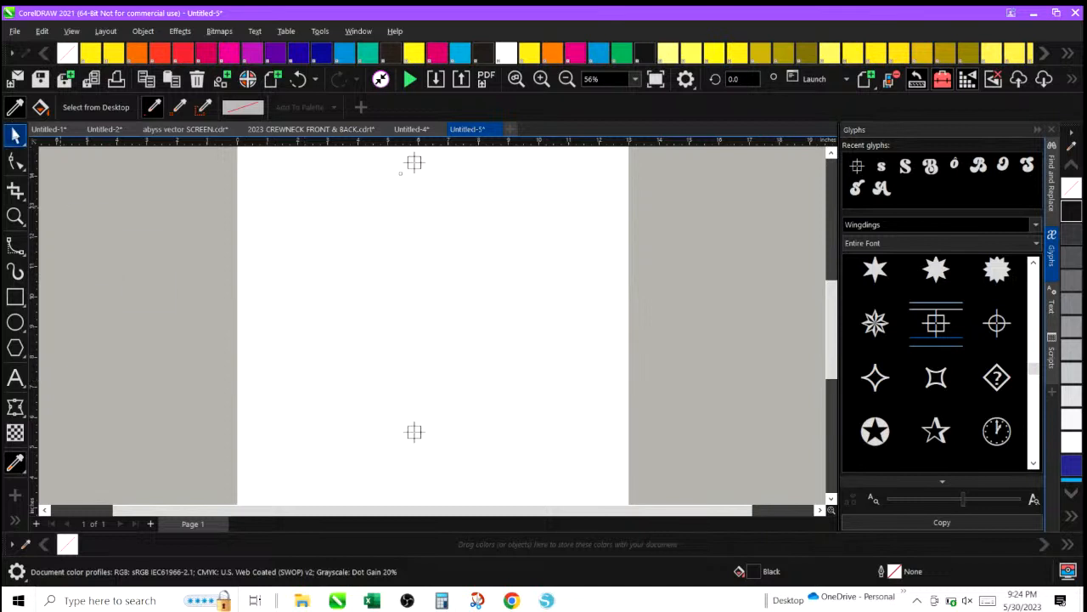
click(15, 136)
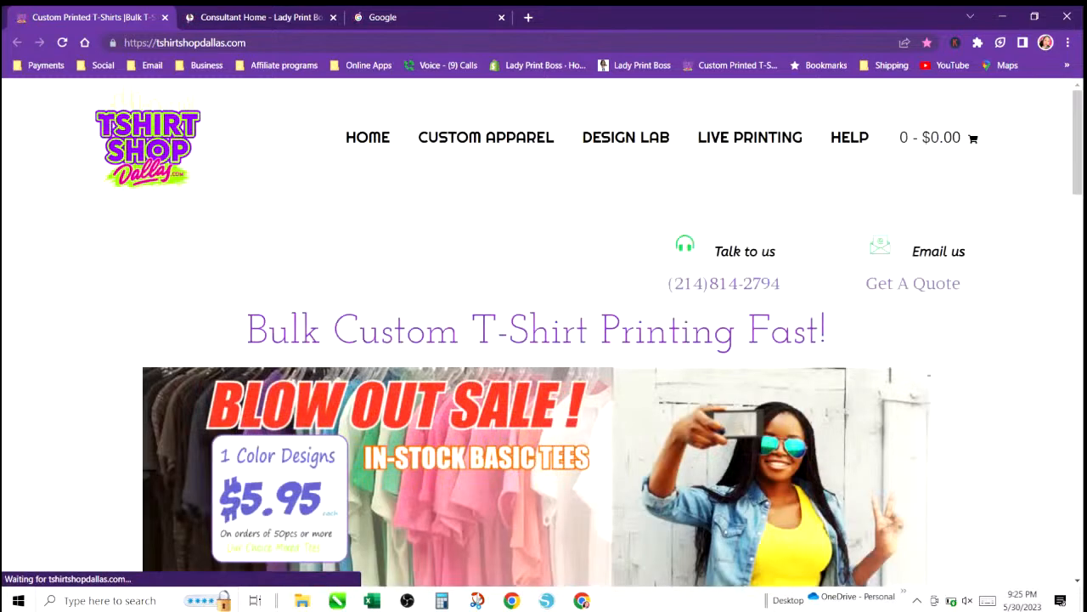
Switch to the web browser and search Google for canon pixma ix6820 ink replacement.
key(ctrl+l)
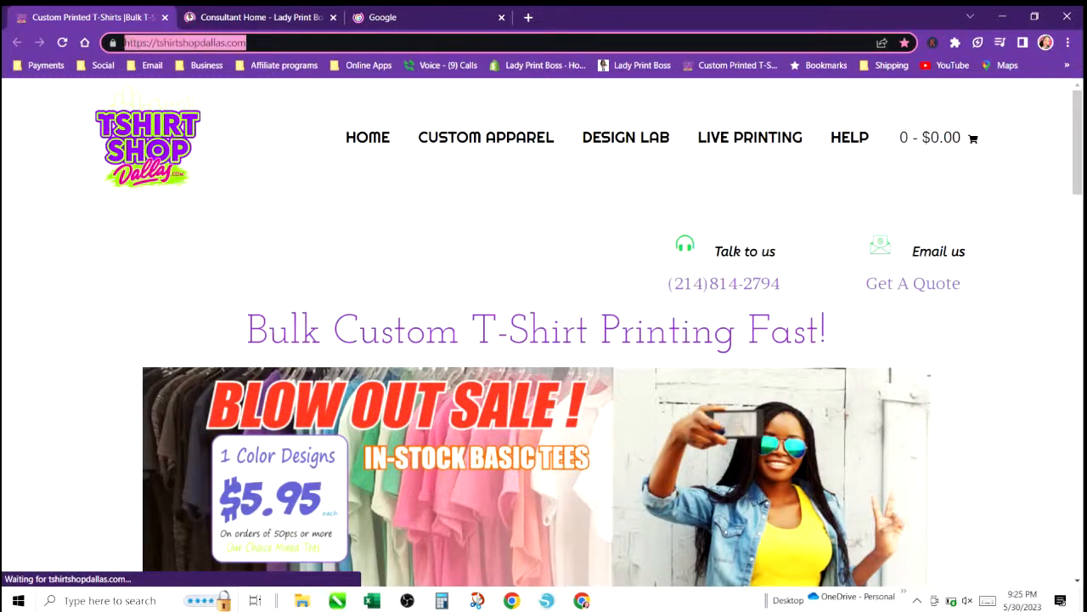
click(84, 43)
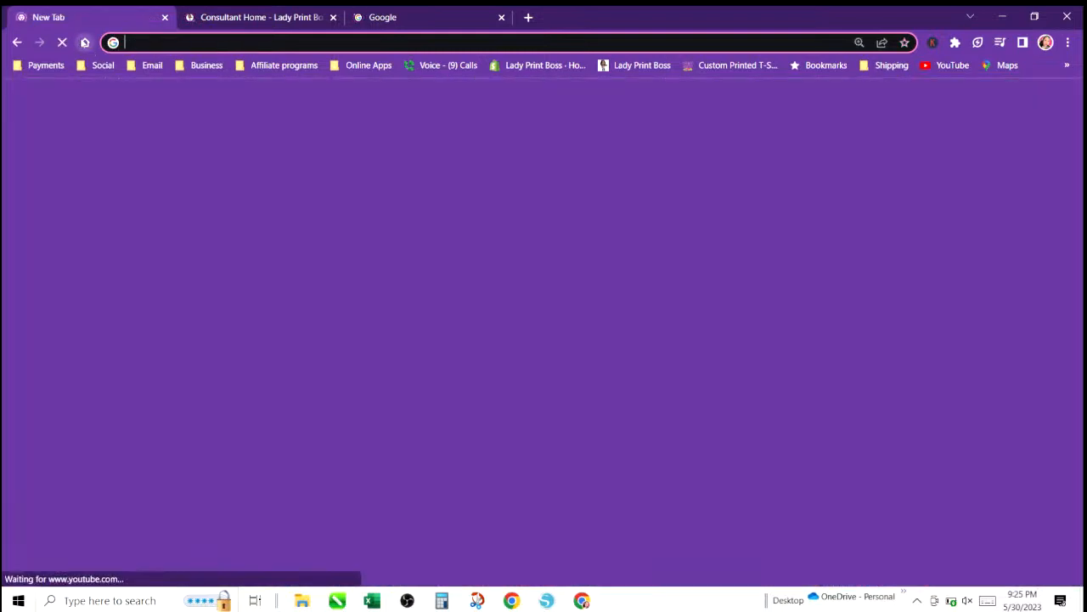
click(510, 357)
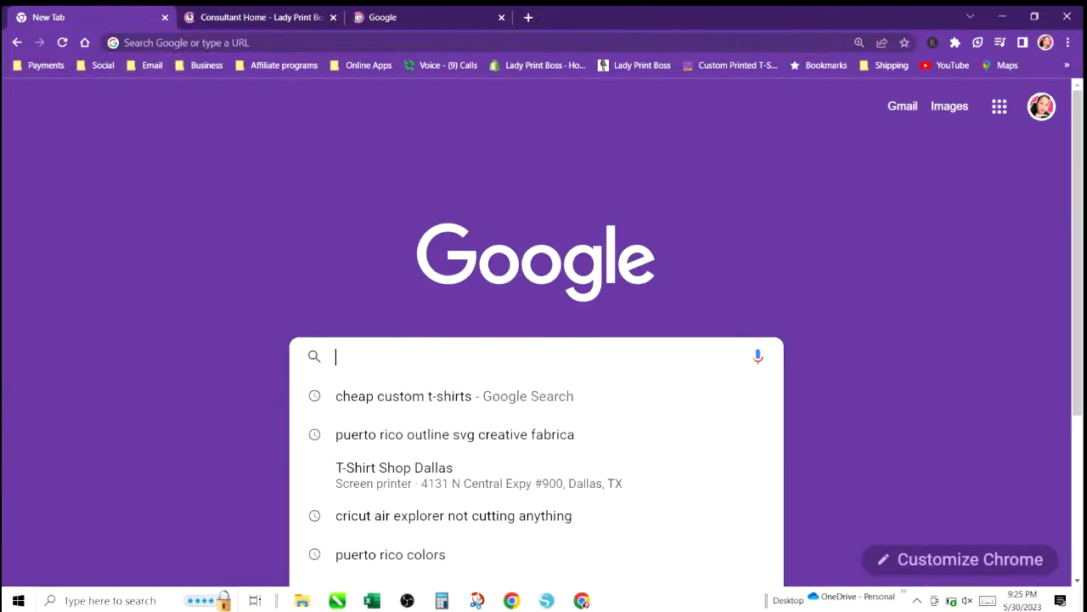
text(CA)
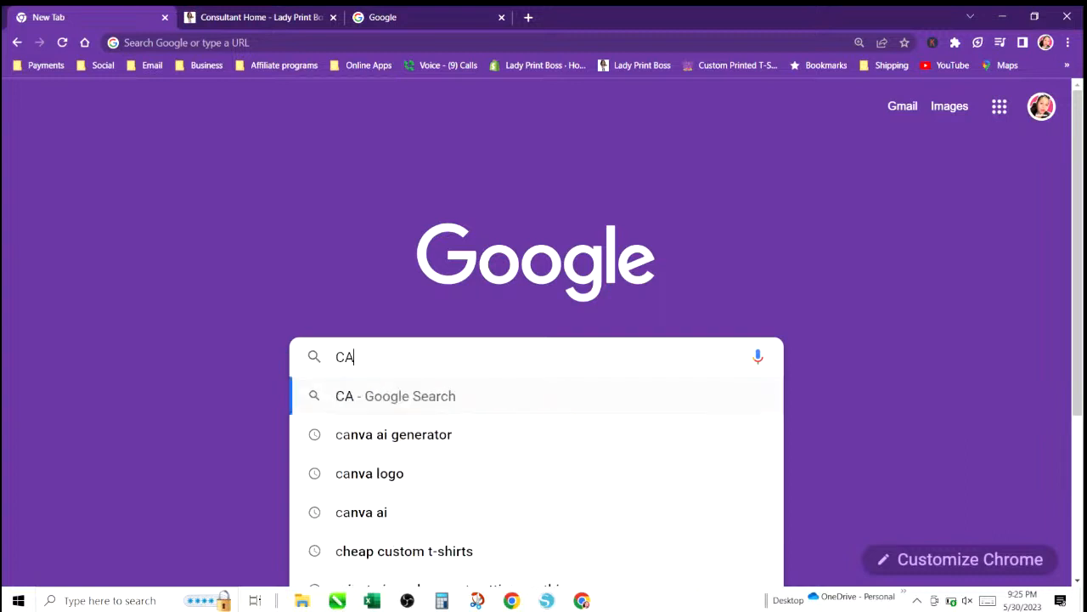
text(NON)
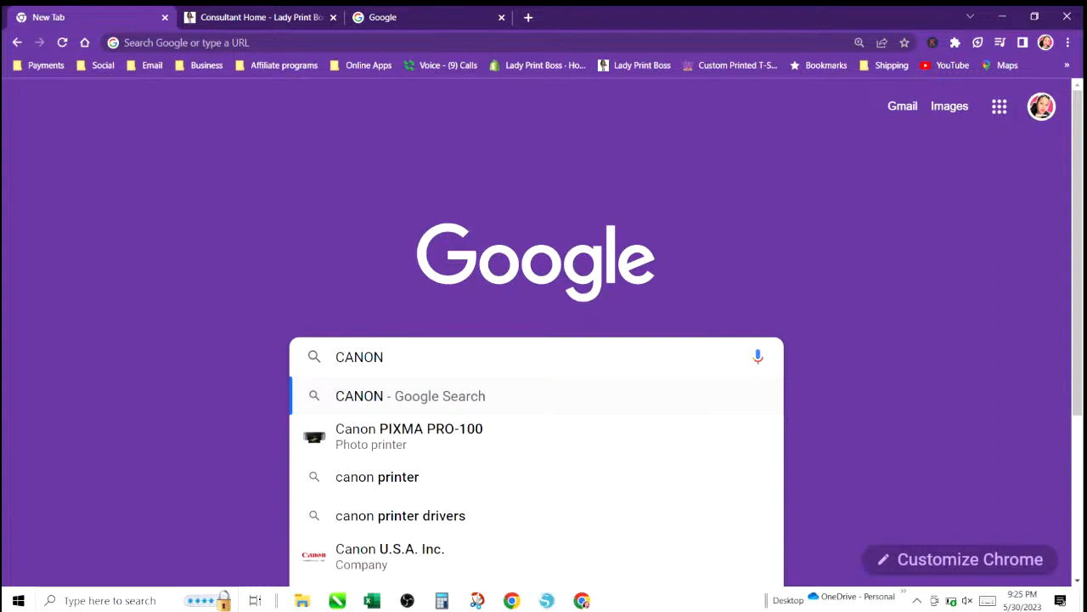
text(IX68)
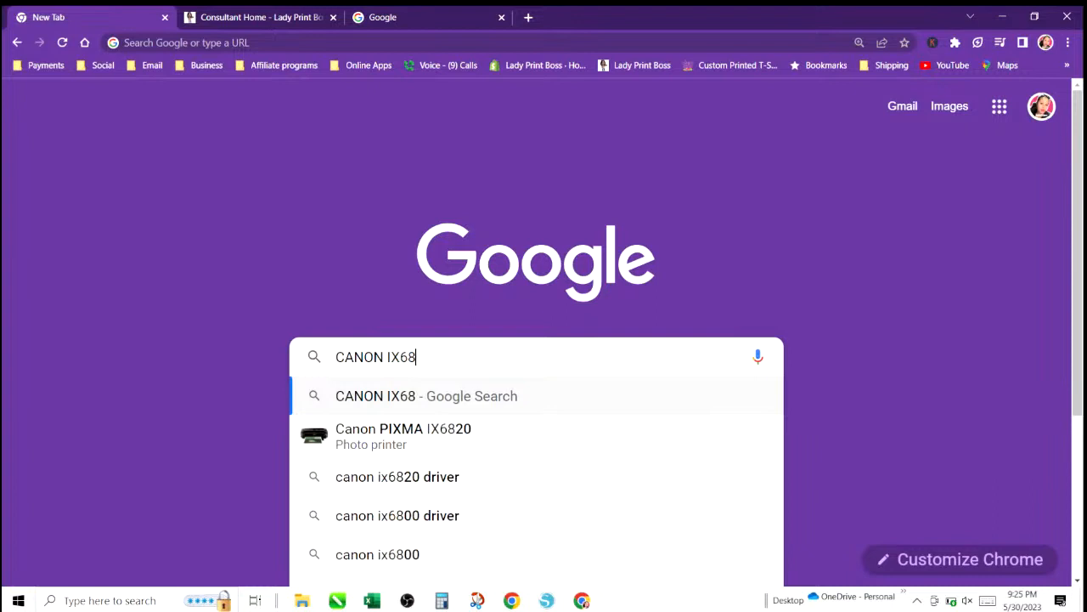
text(20 A)
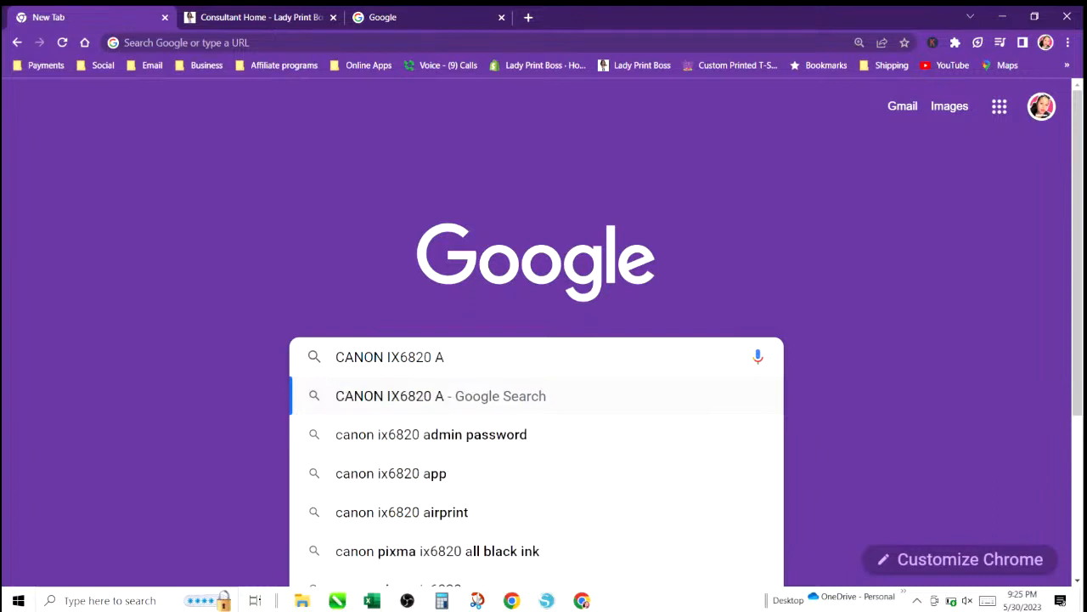
key(BackSpace)
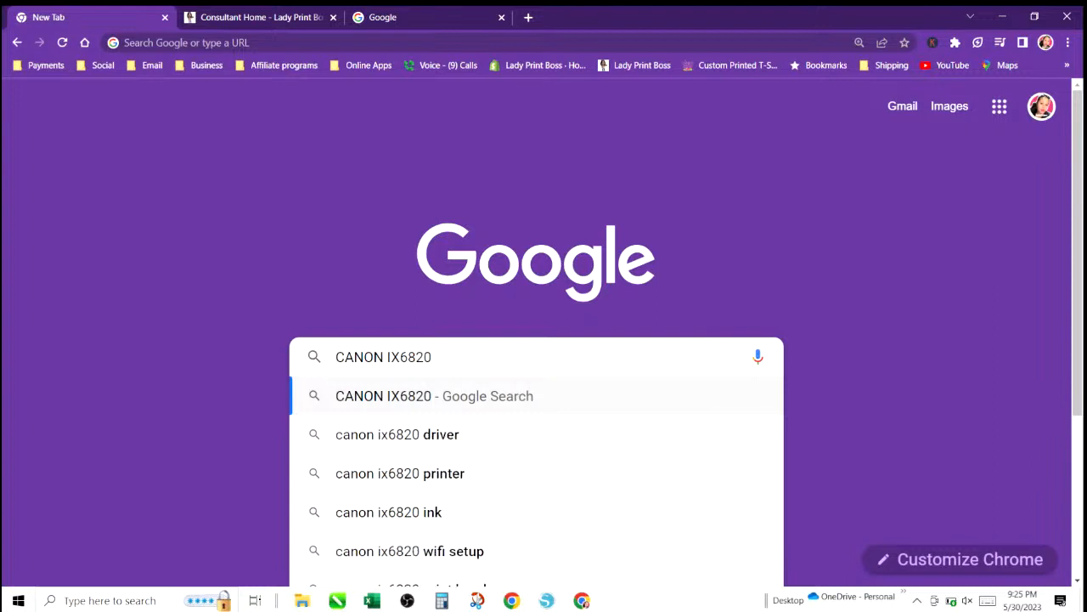
text(REPLA)
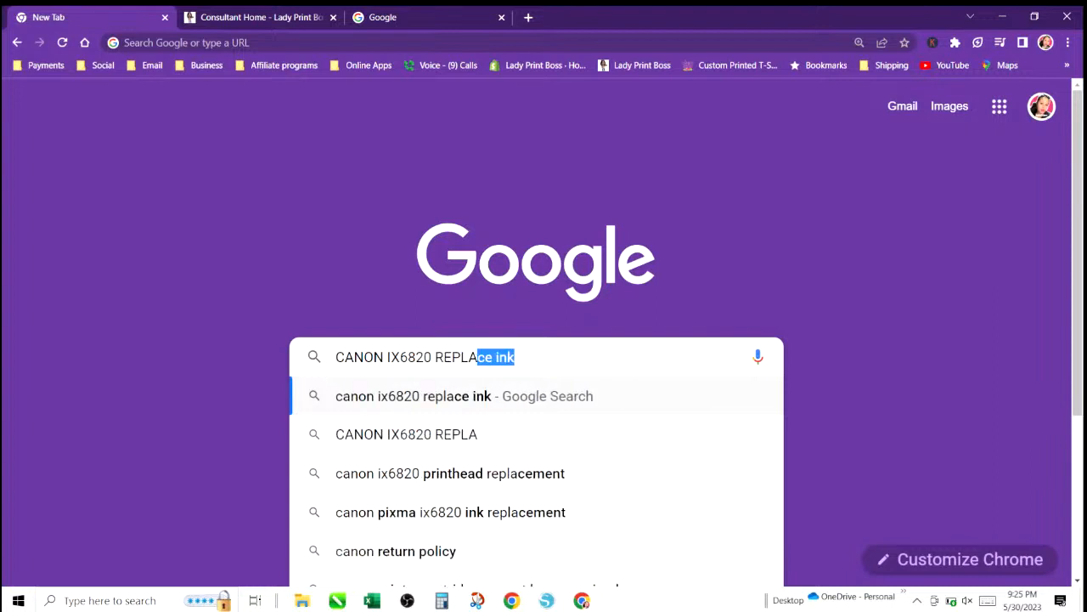
text(CEMENY)
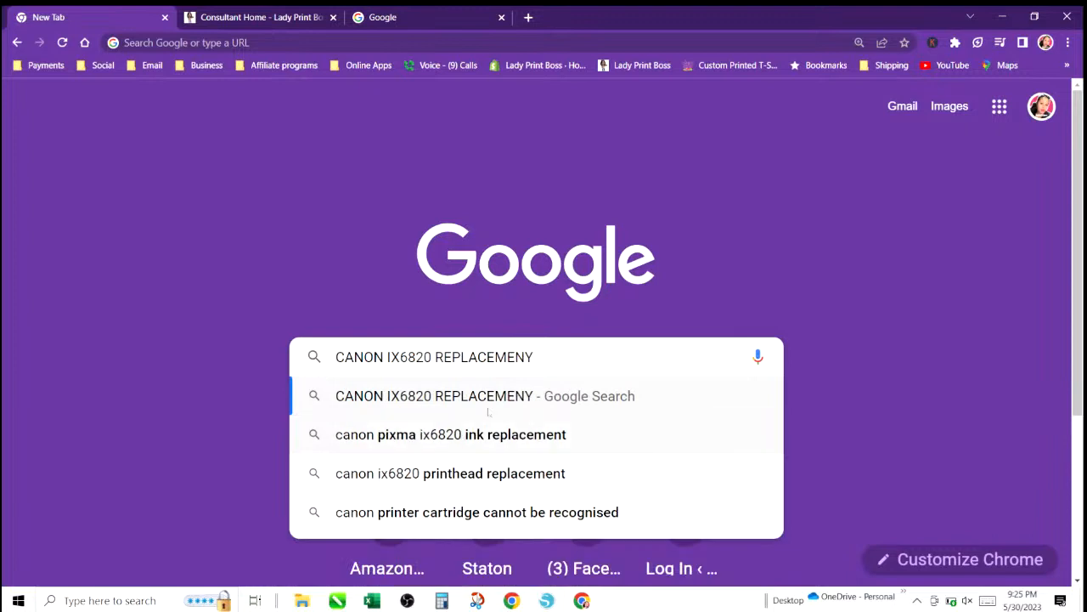
click(491, 435)
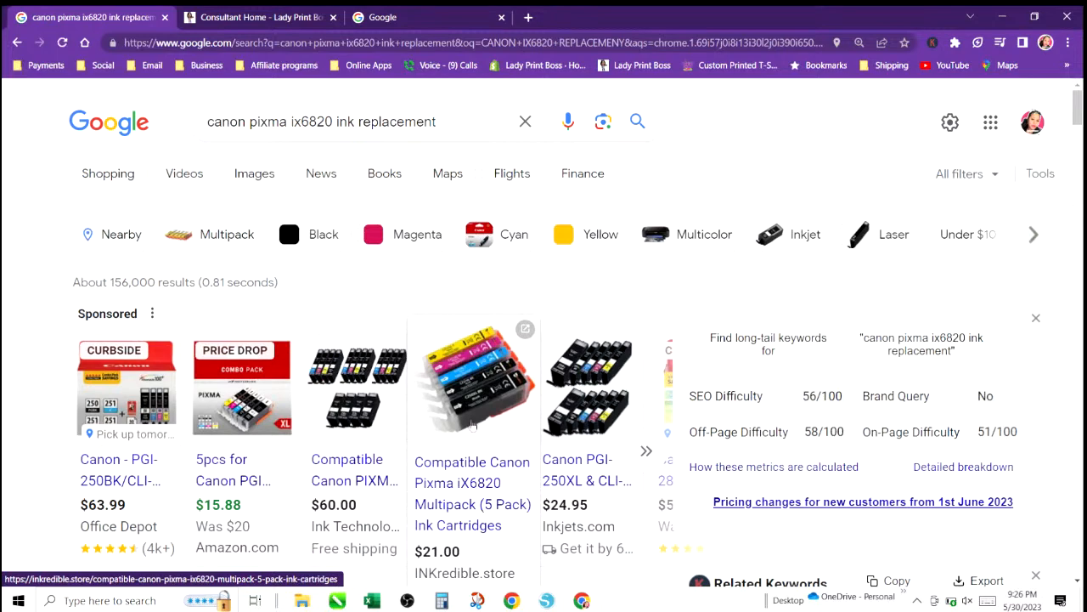
Scroll the search results, open the Amazon listing for Canon Pixma iX6820 ink cartridges and browse the products.
scroll(473, 425, down, 3)
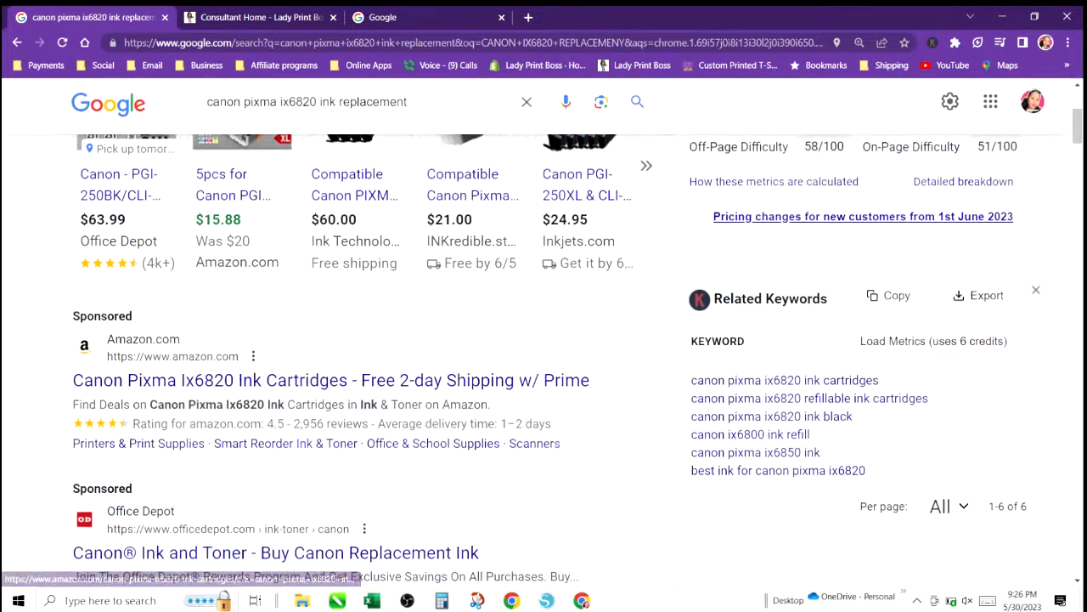
scroll(242, 391, down, 3)
scroll(252, 422, down, 1)
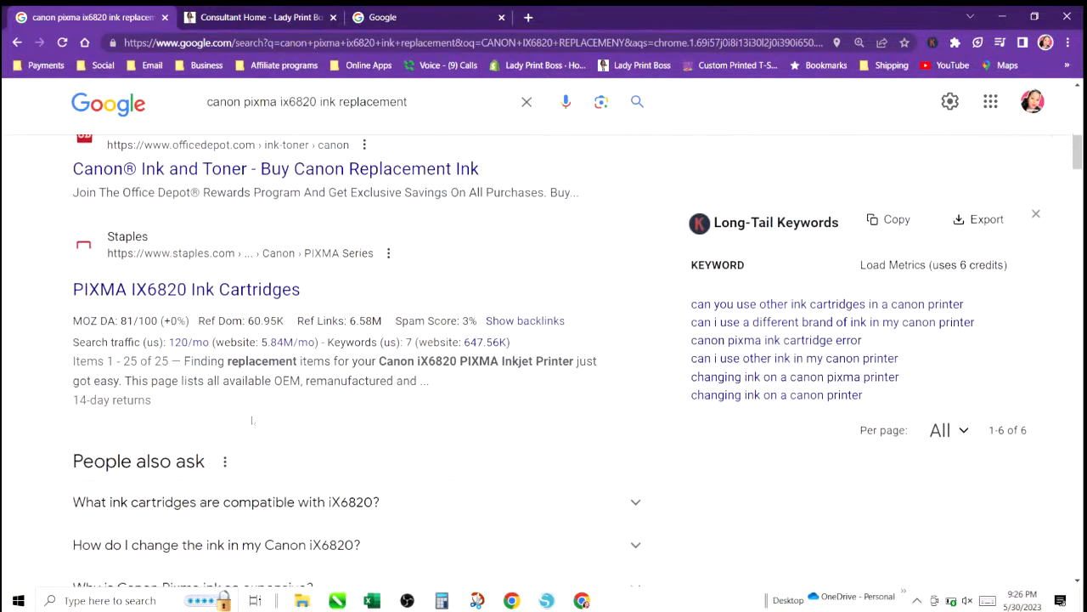
scroll(252, 419, up, 5)
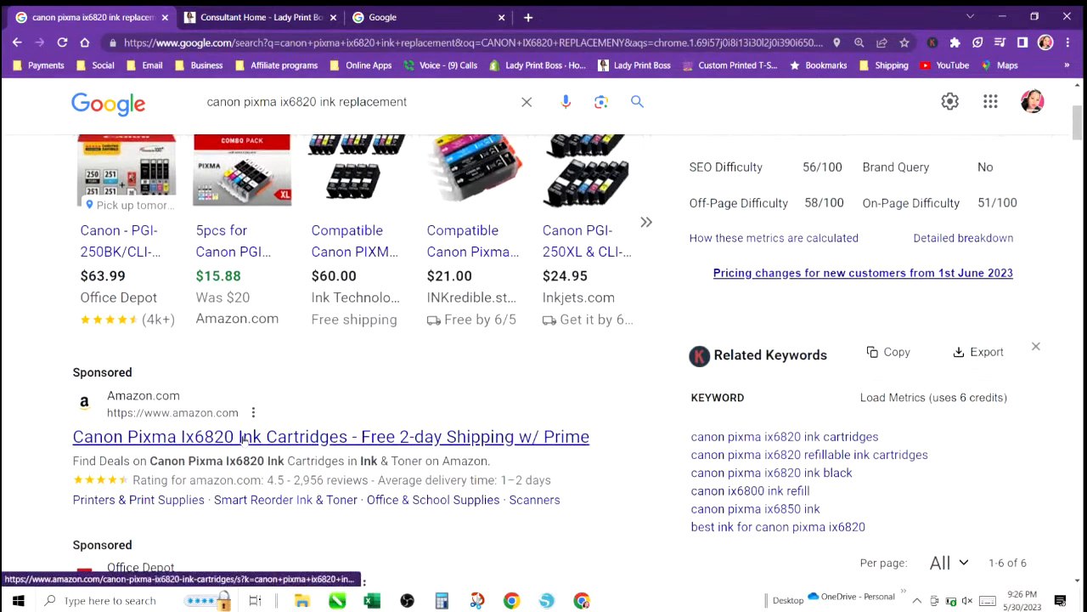
click(244, 437)
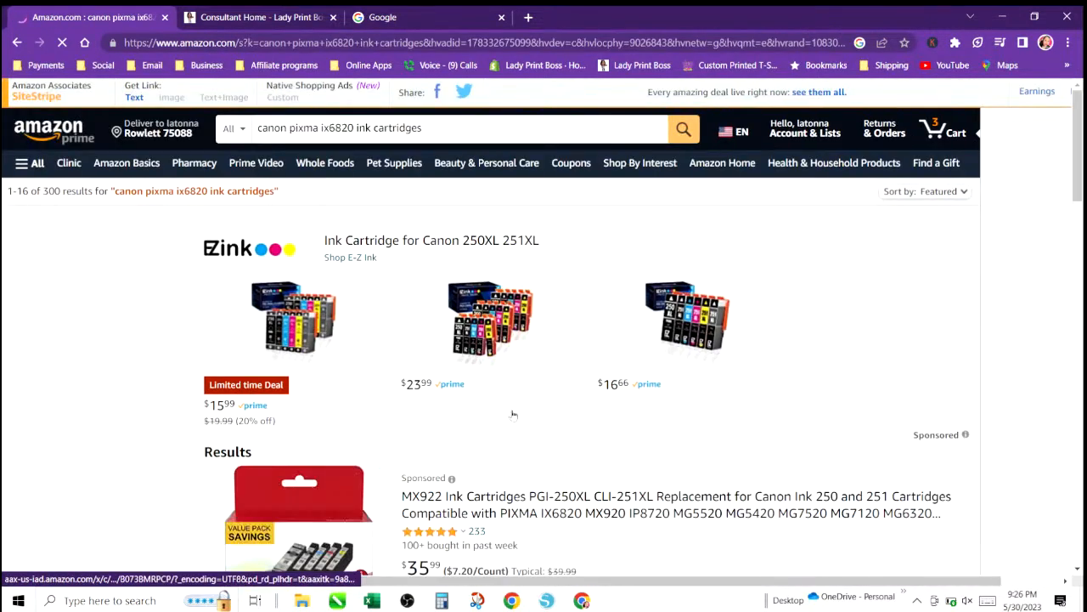
scroll(514, 442, down, 3)
scroll(514, 443, down, 2)
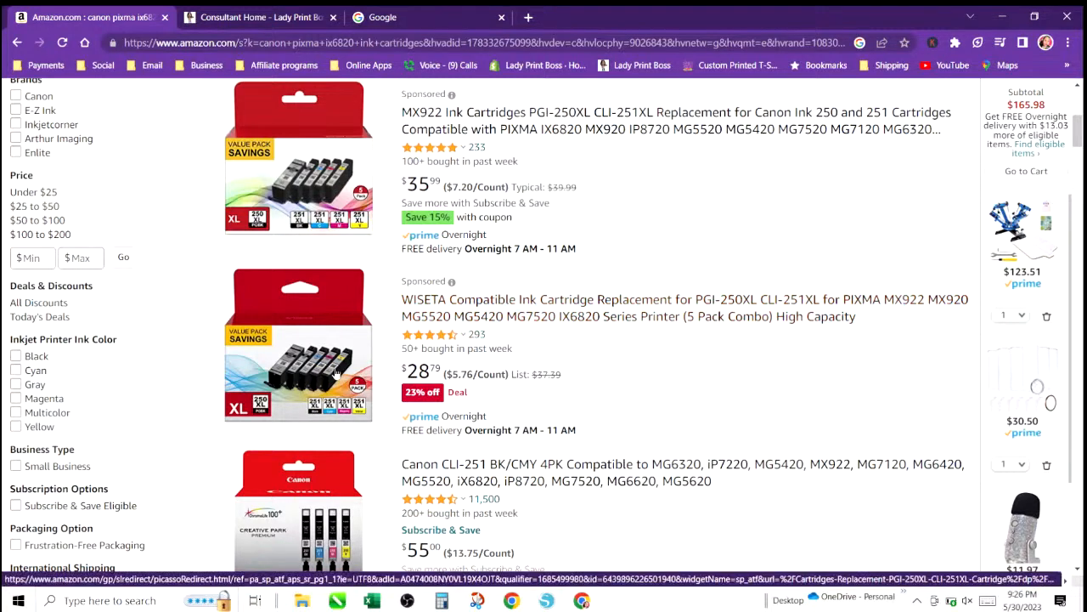
scroll(336, 427, down, 4)
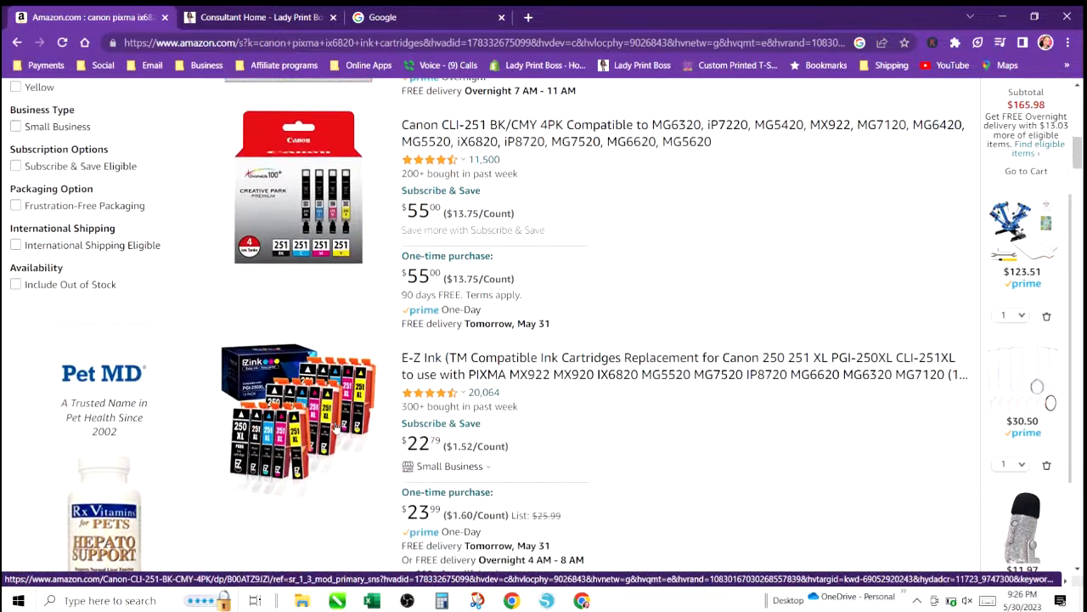
scroll(534, 230, up, 10)
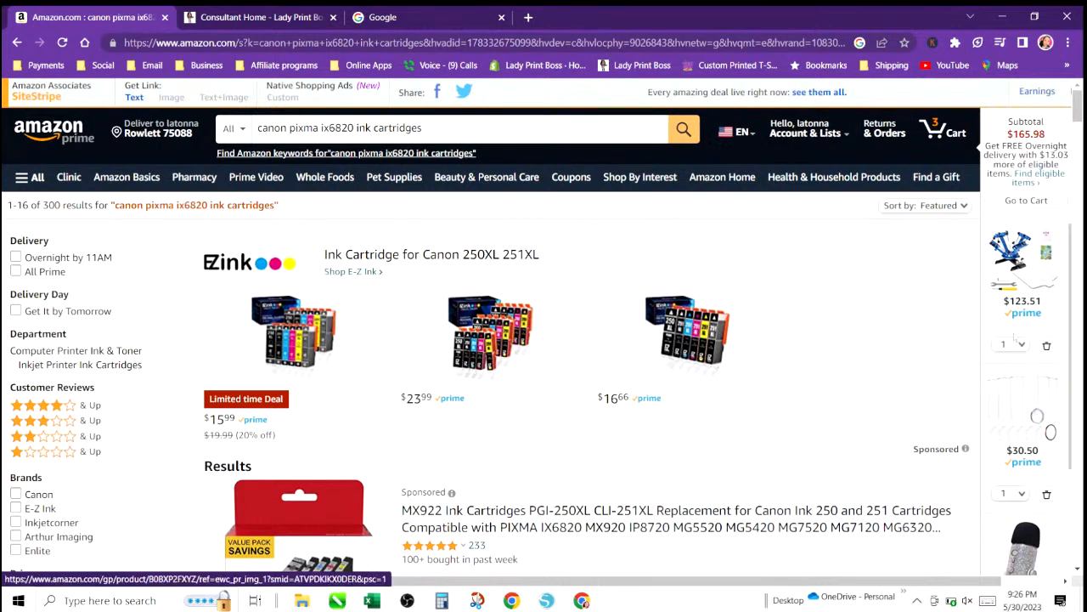
Open the Amazon order history and scroll through the recent orders.
click(875, 128)
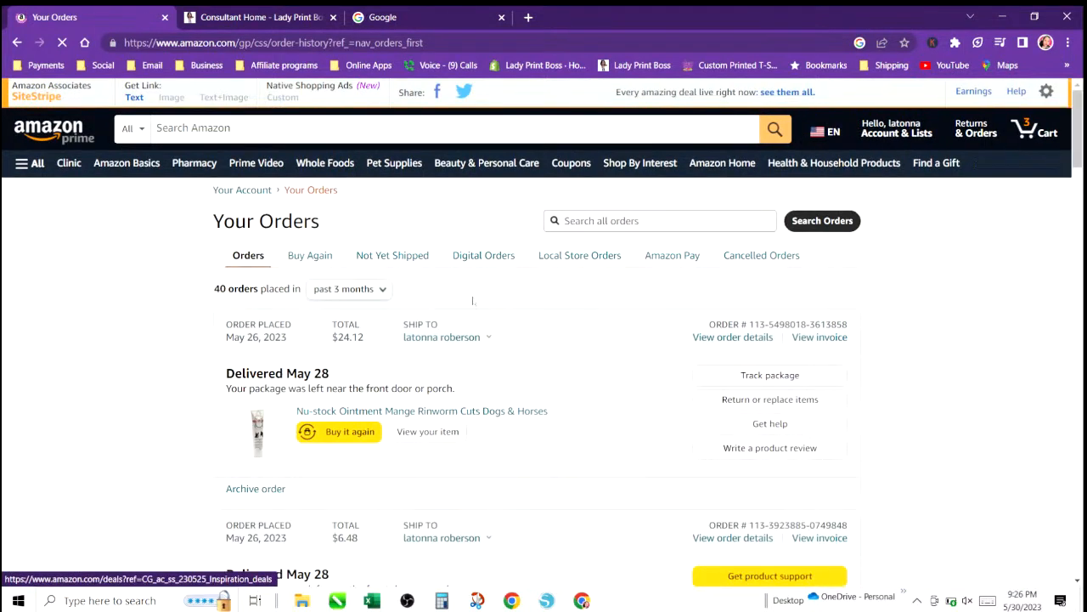
scroll(487, 537, down, 3)
scroll(487, 537, down, 7)
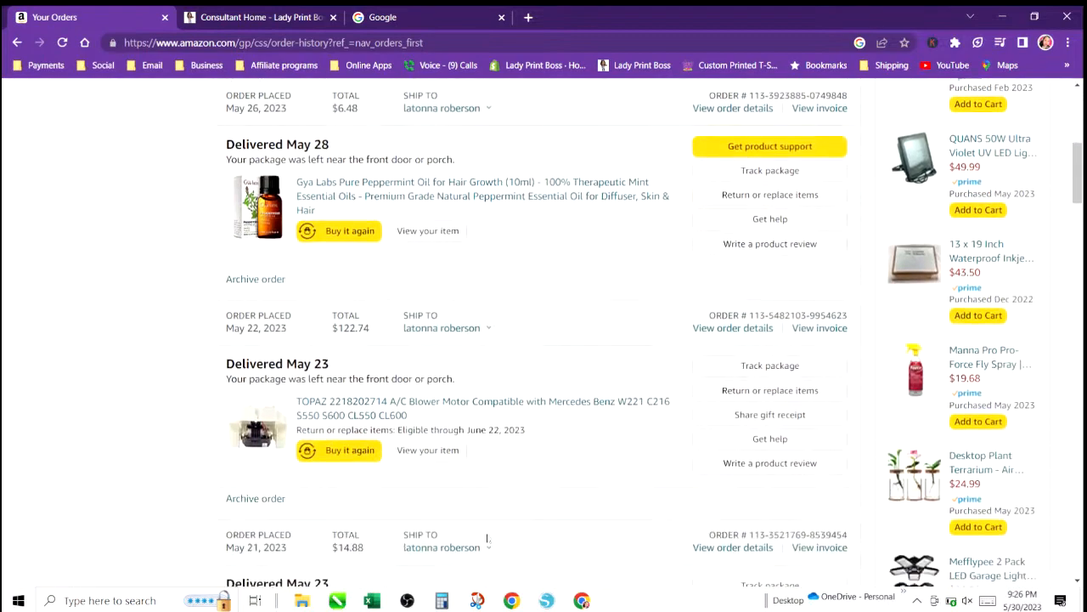
scroll(487, 537, down, 8)
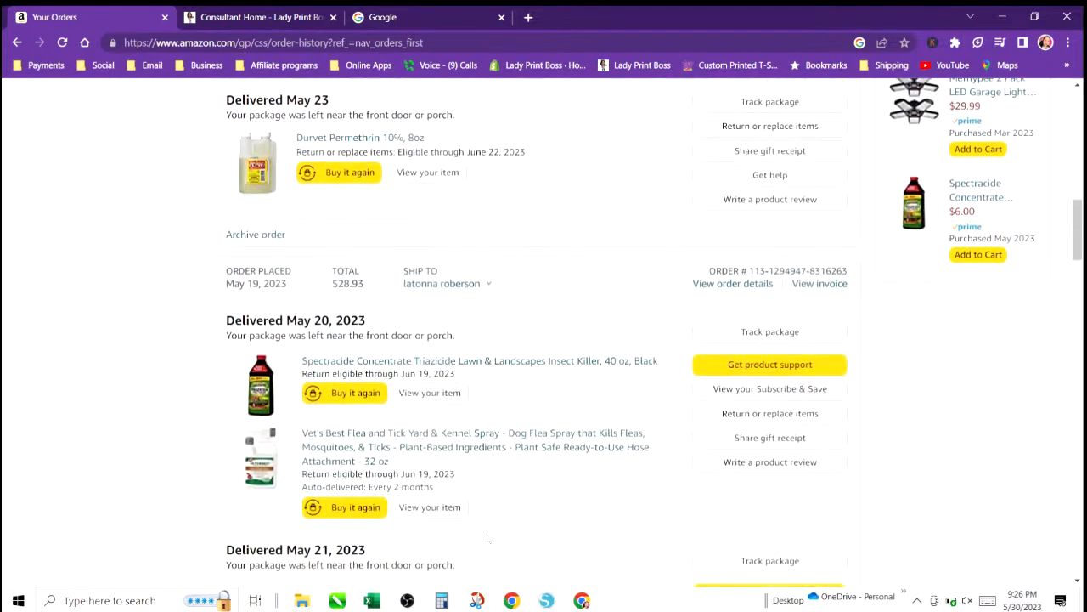
scroll(487, 537, down, 3)
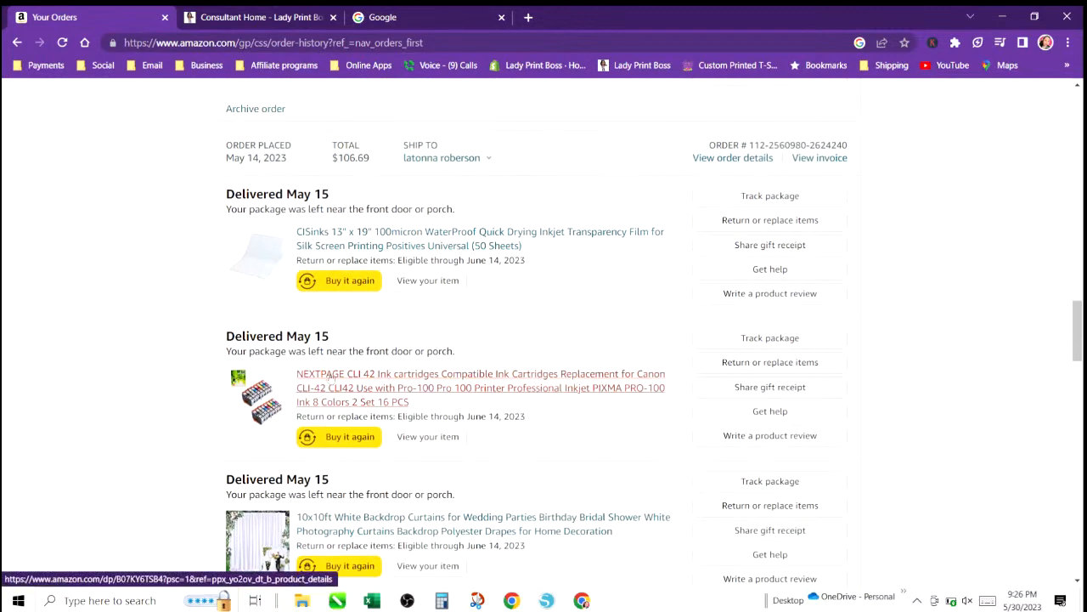
Open the previously ordered NEXTPAGE CLI 42 ink cartridges product page and review its details.
click(329, 391)
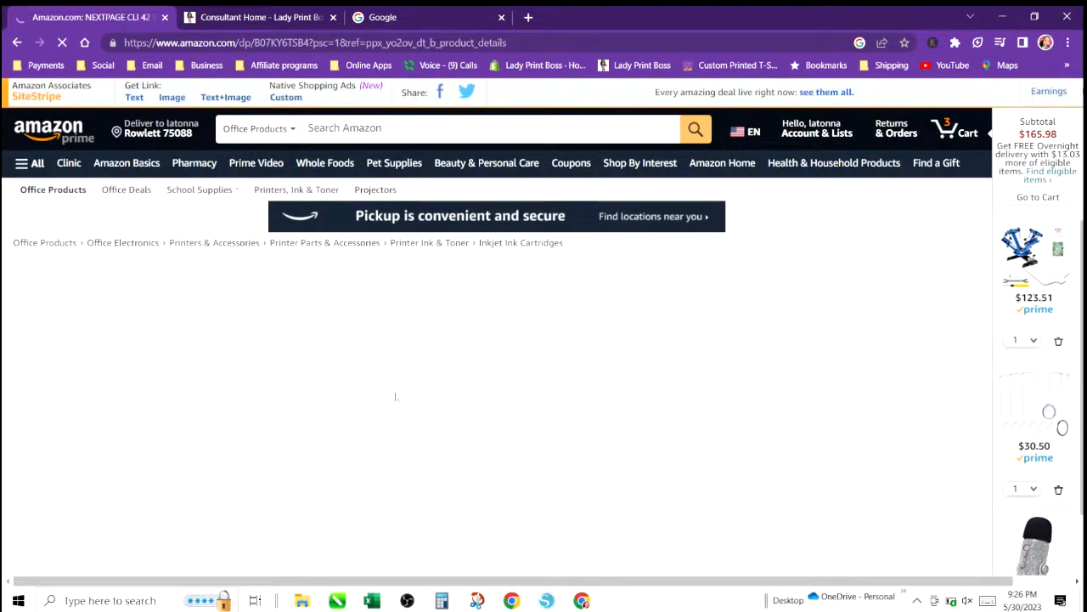
scroll(441, 468, down, 1)
scroll(441, 468, down, 1)
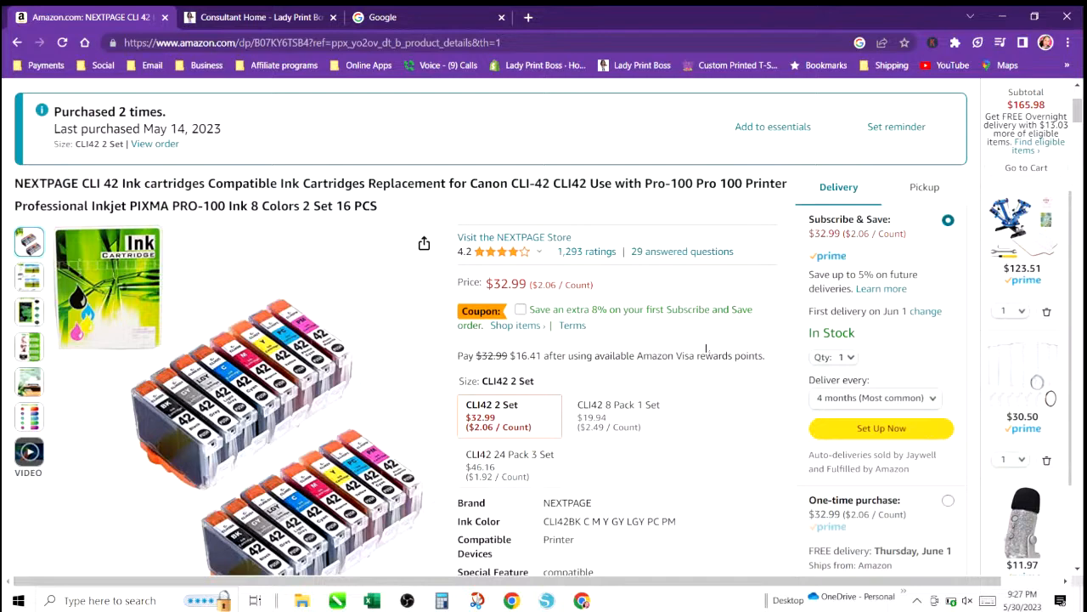
scroll(706, 347, down, 3)
scroll(706, 348, up, 5)
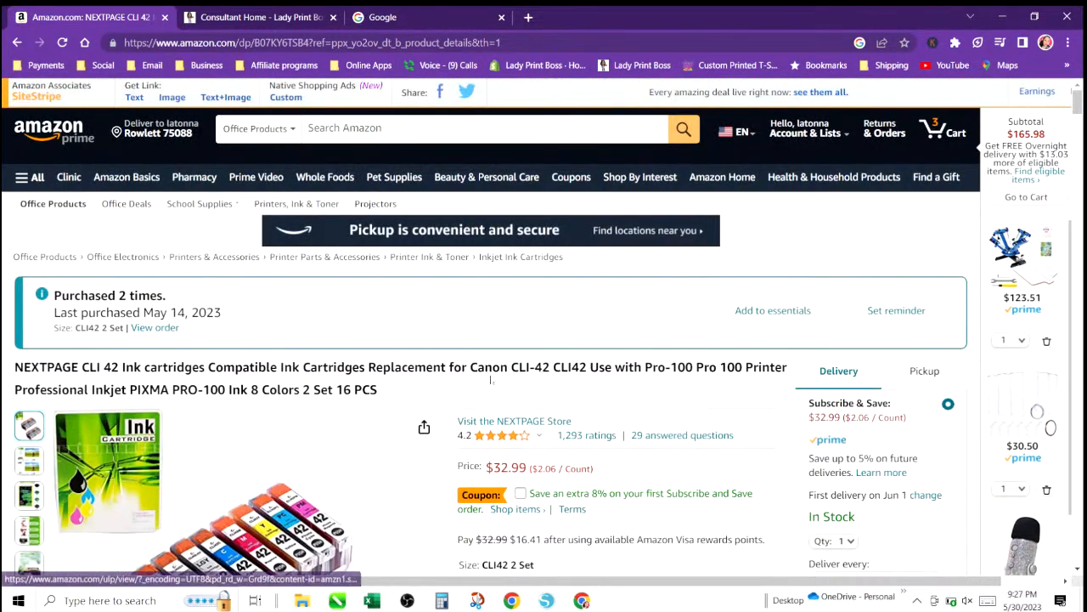
scroll(504, 328, down, 5)
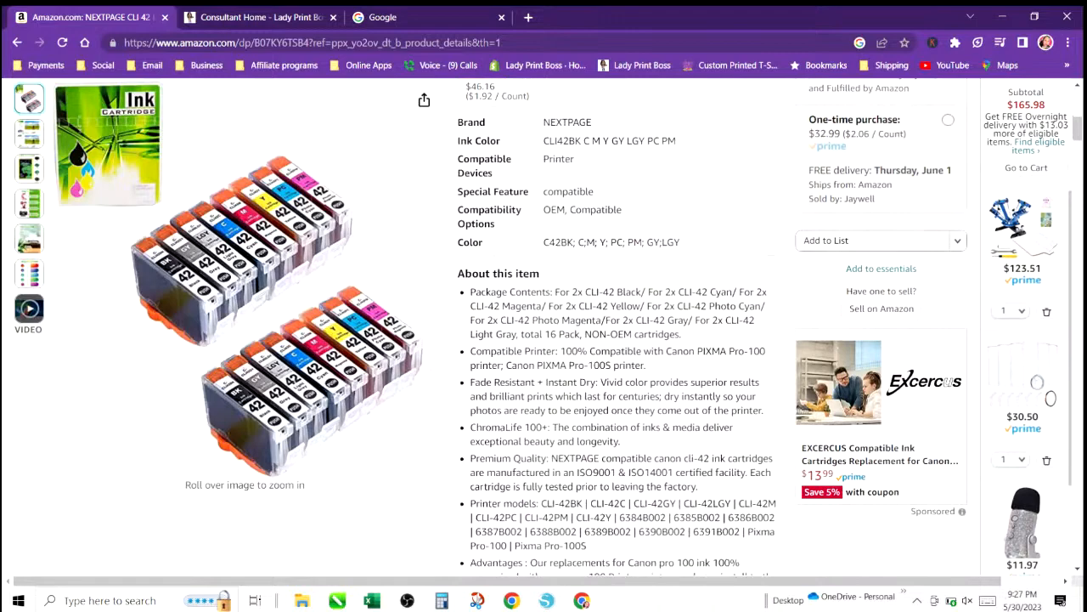
scroll(567, 391, up, 5)
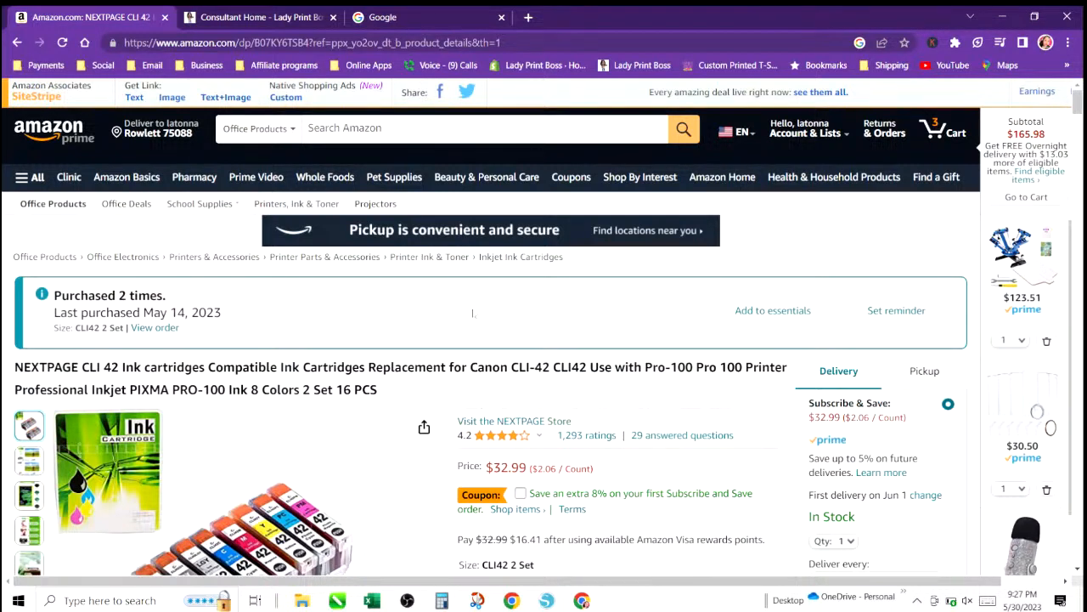
scroll(472, 313, down, 4)
scroll(472, 313, up, 4)
mouse_move(282, 463)
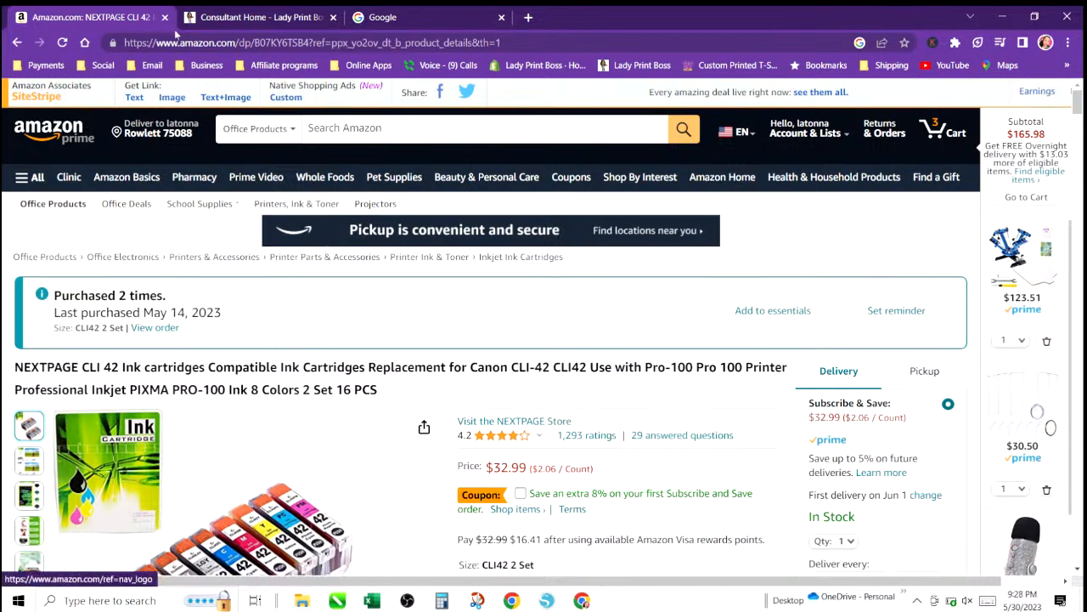
Go back to the canon pixma ix6820 ink cartridges search results, then close the browser.
click(17, 43)
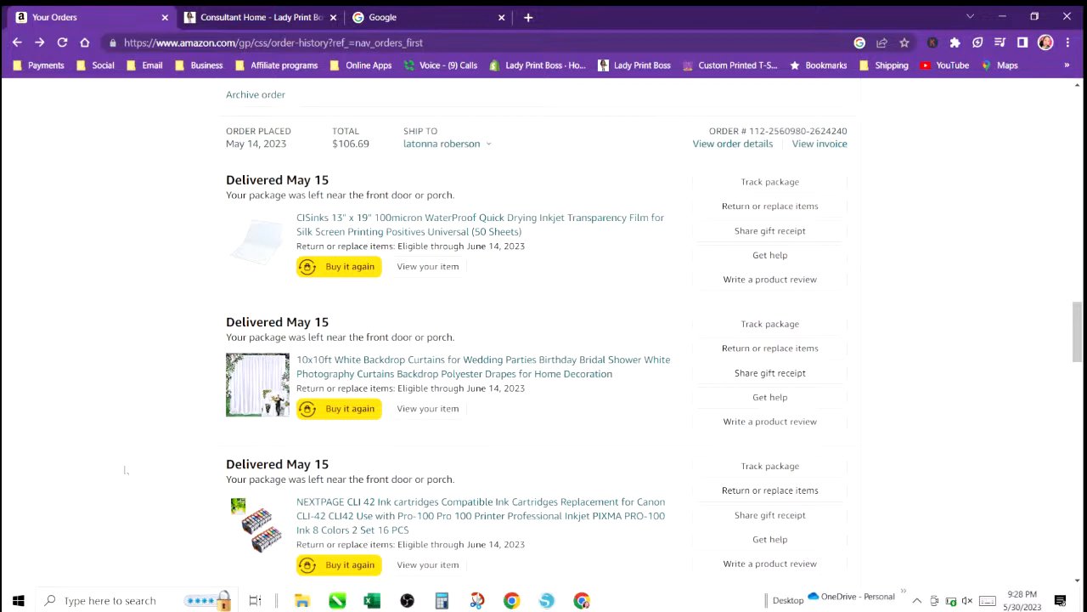
click(18, 42)
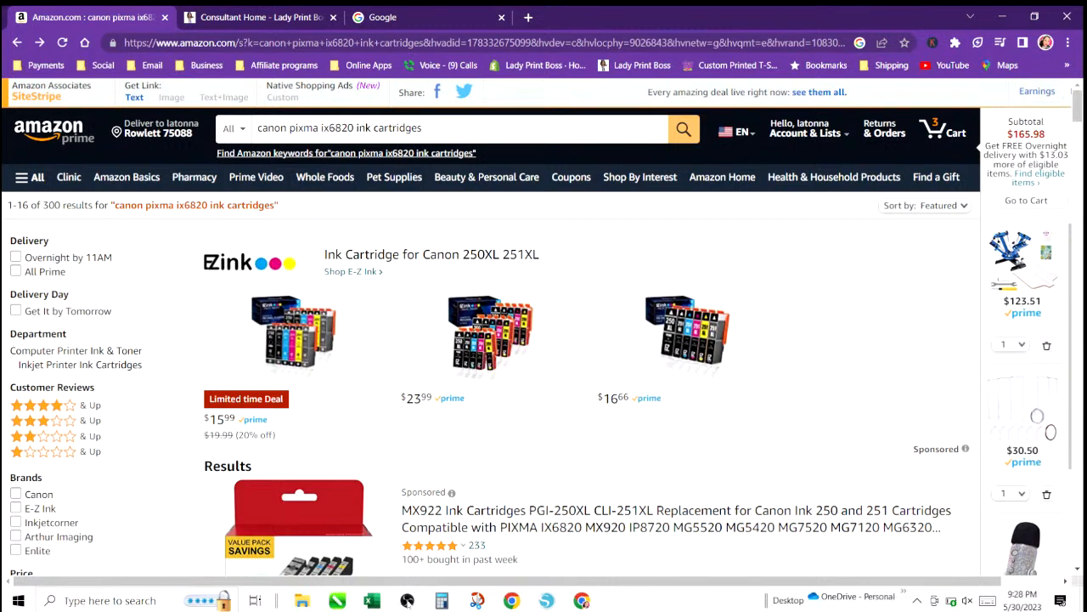
click(165, 17)
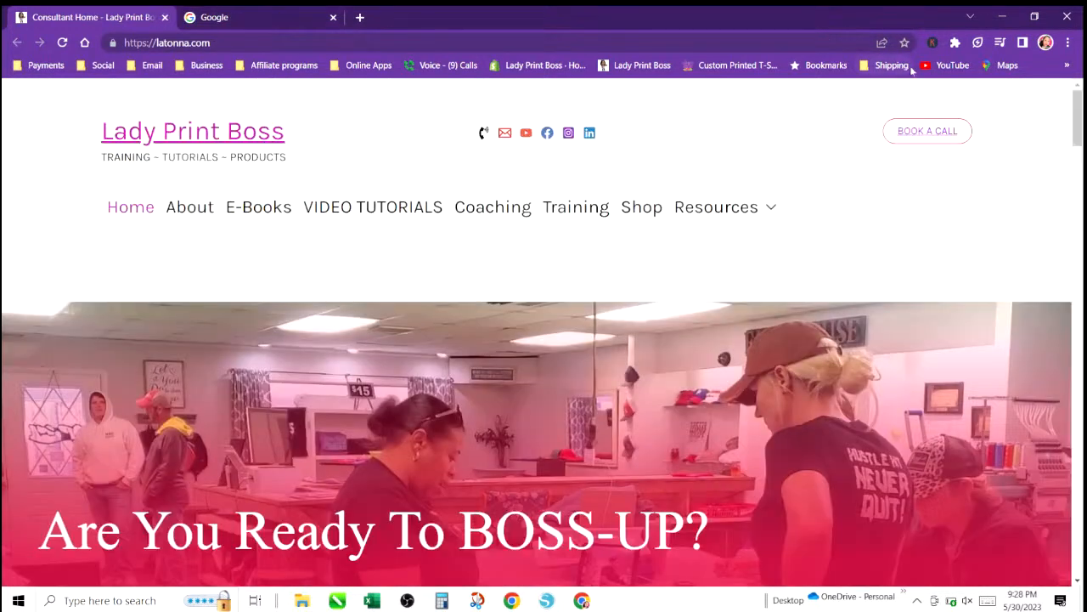
click(1067, 19)
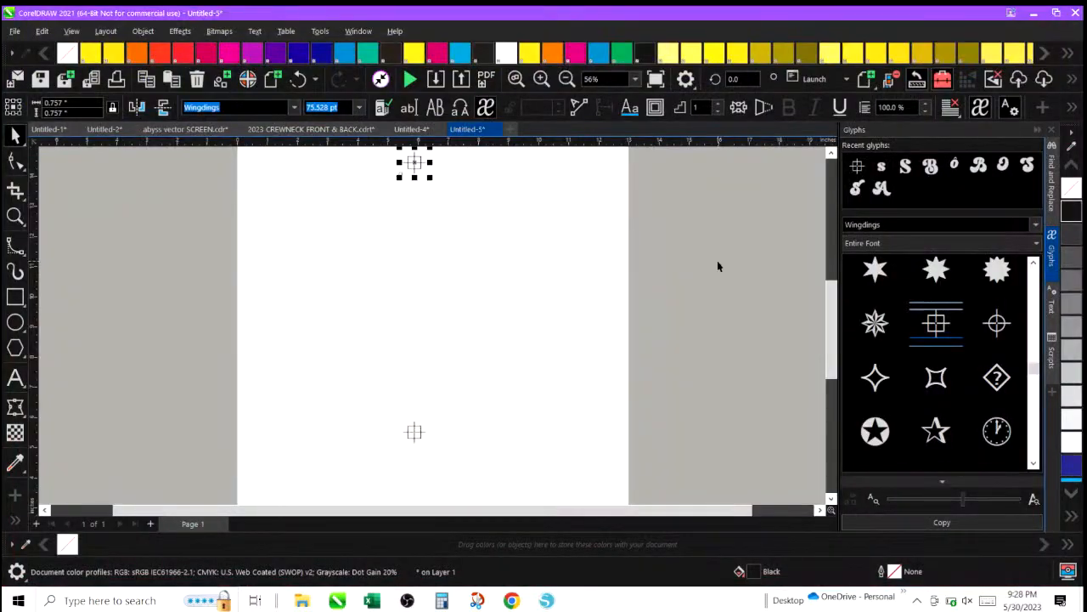
Close the Untitled-5 drawing without saving, and delete the logo group from the black t-shirt mockup.
click(497, 129)
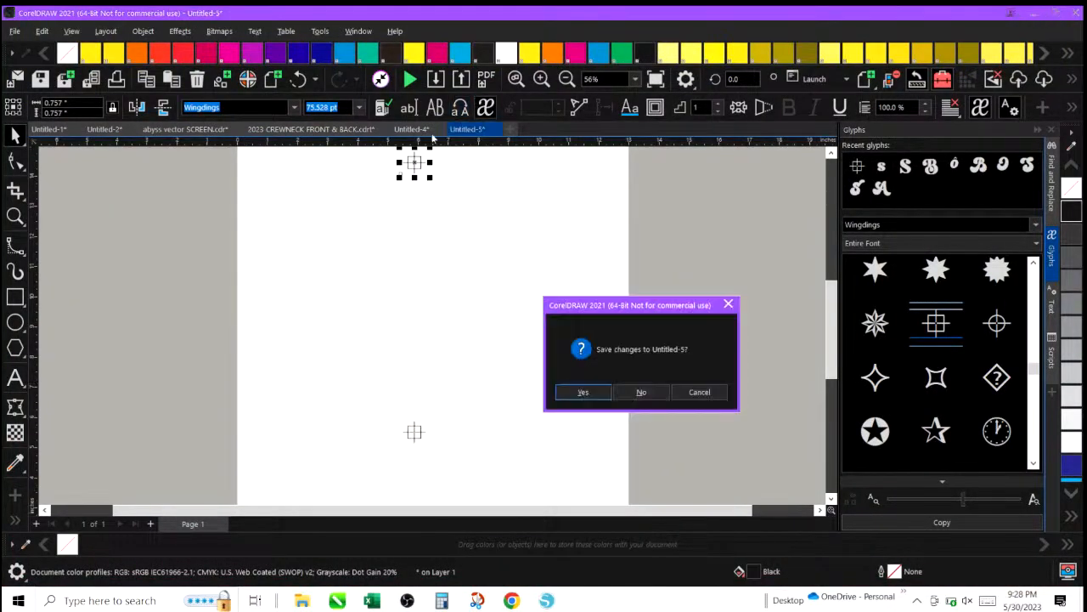
click(643, 392)
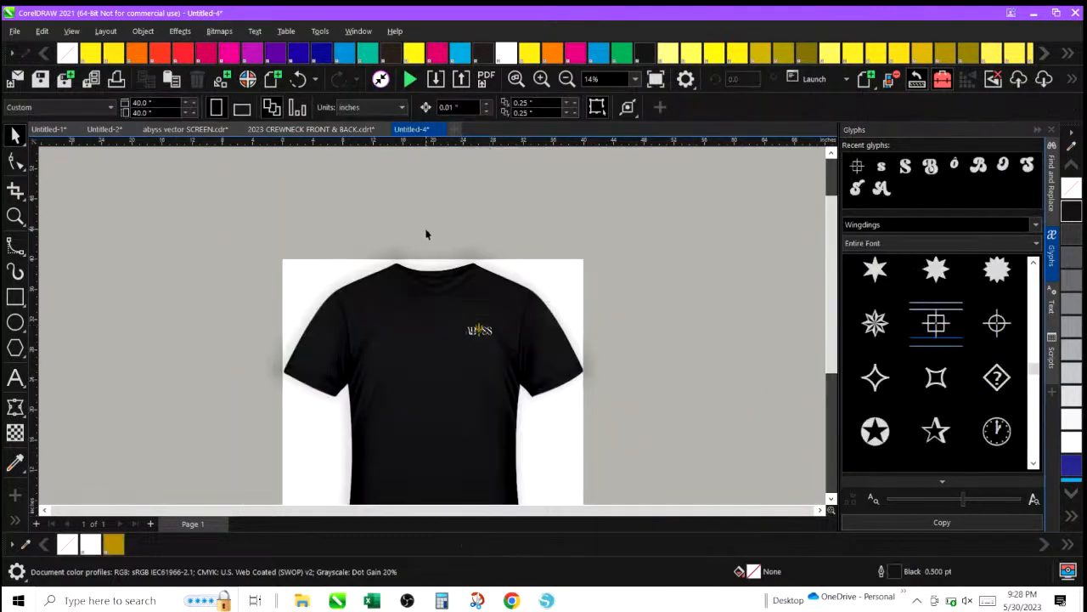
drag(425, 267, 509, 357)
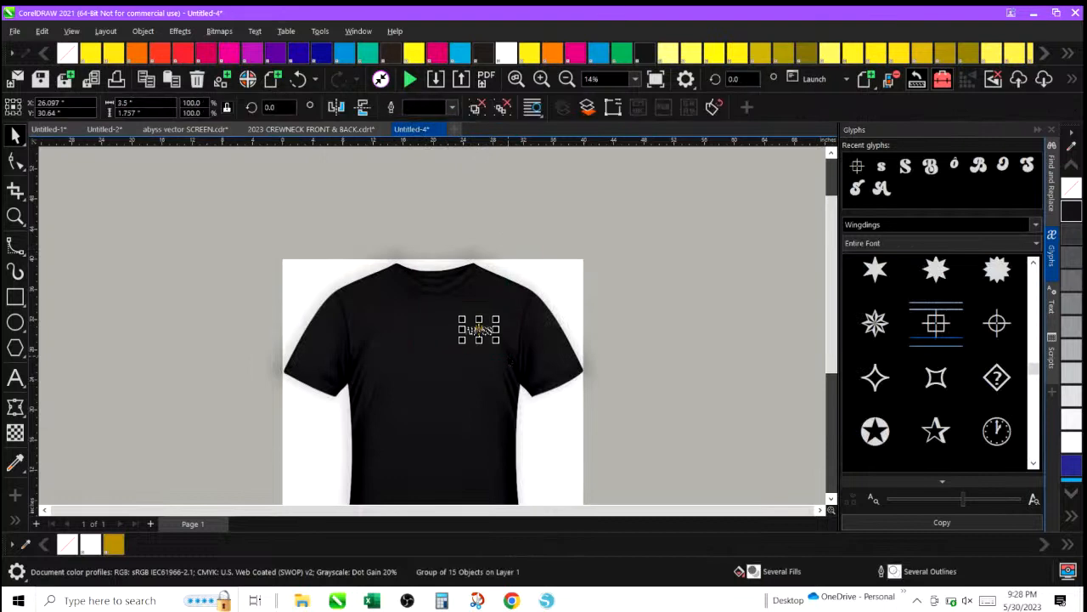
key(Delete)
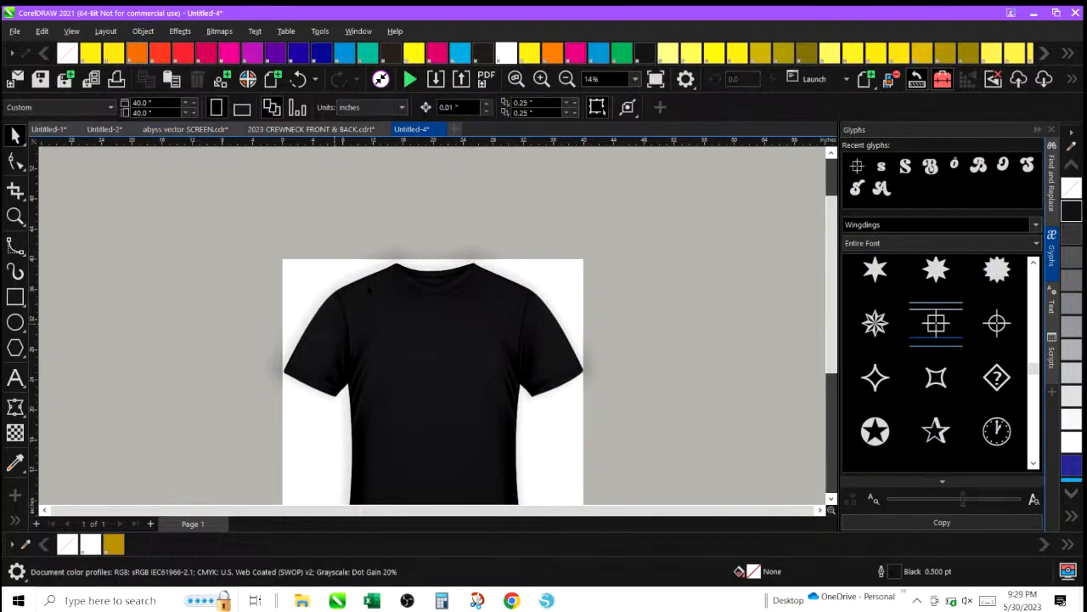
Save the blank t-shirt drawing as a template named COLOR CHANGING TEE 2023 with the title cc TEE.
click(17, 33)
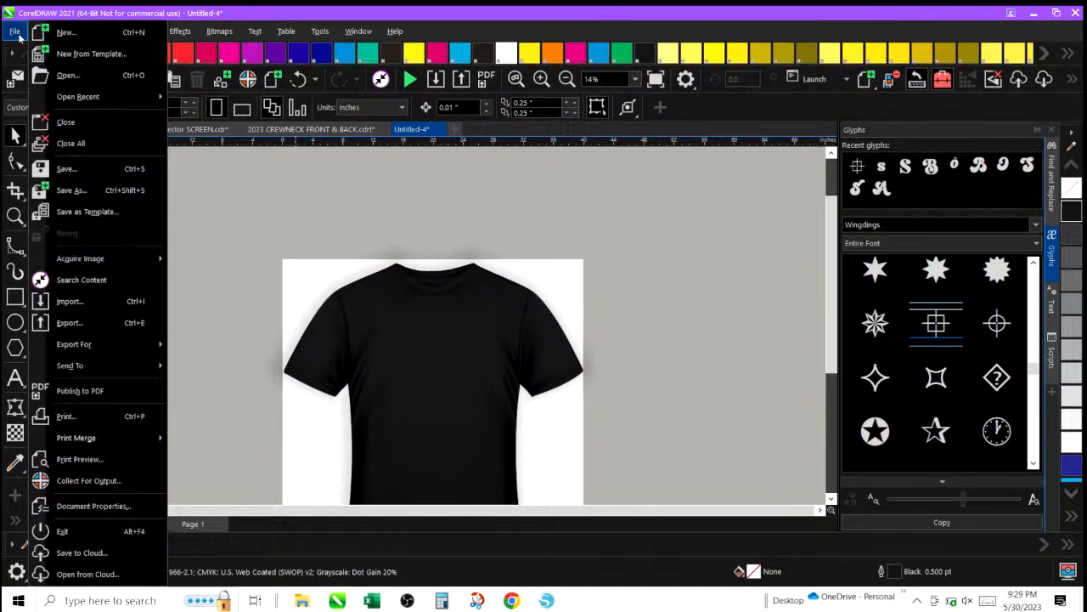
click(81, 212)
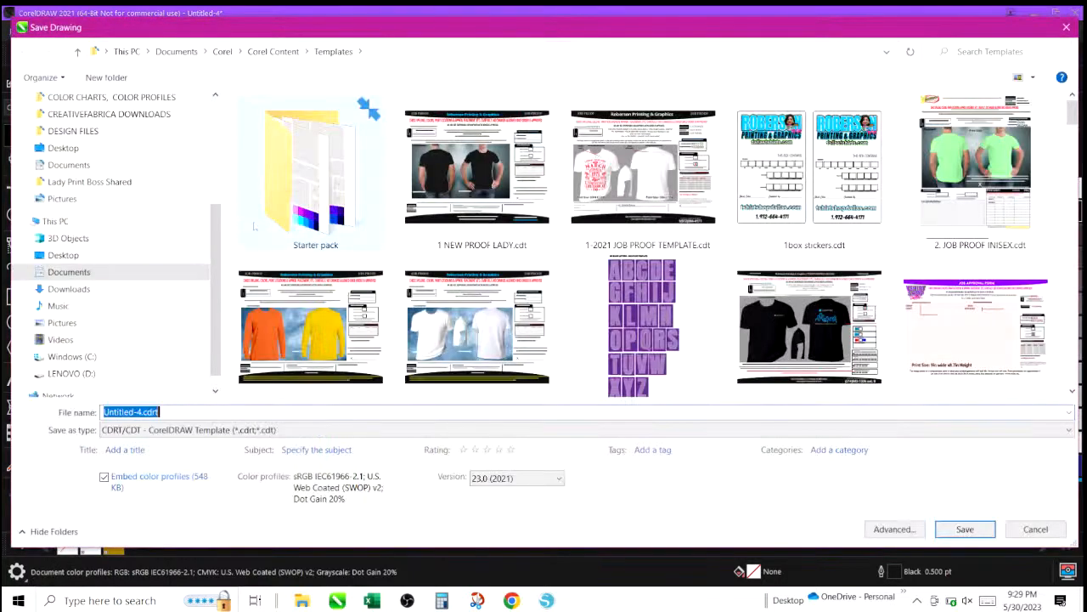
text(co)
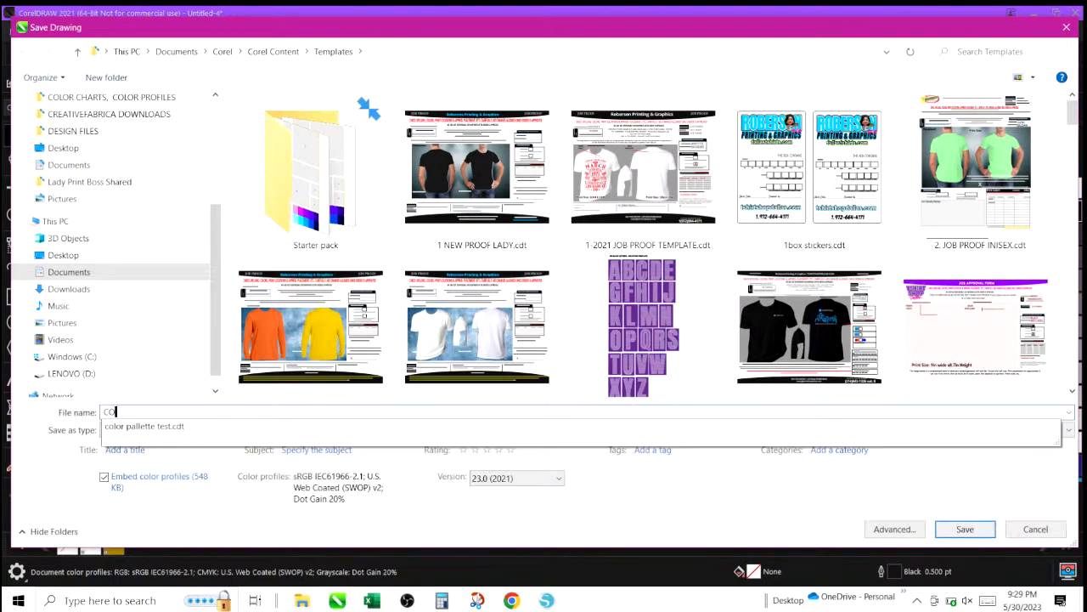
text(LOR CHAN)
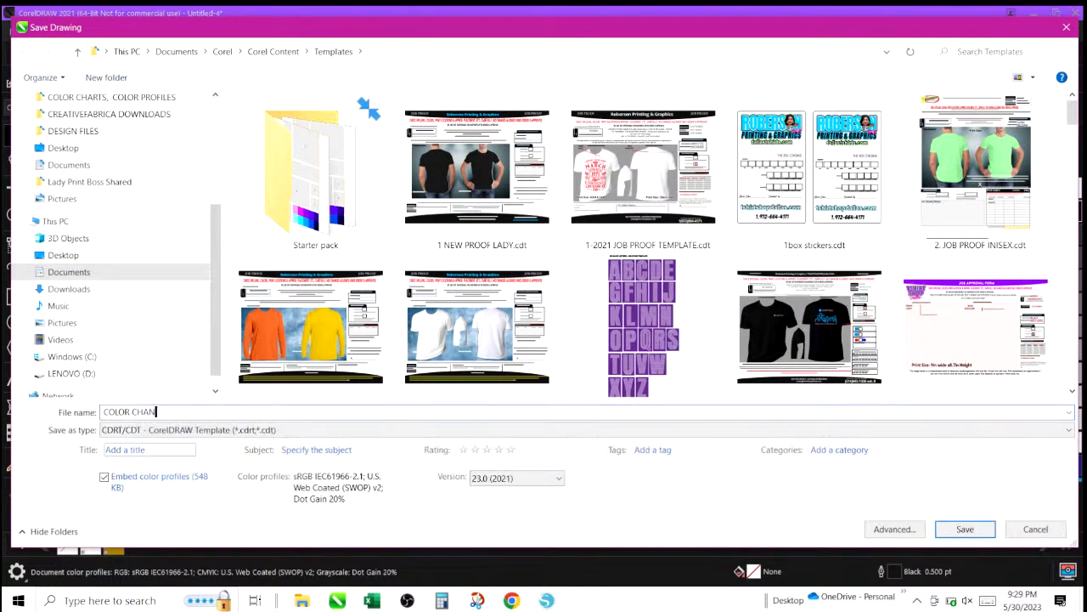
text(GING TEE 2023)
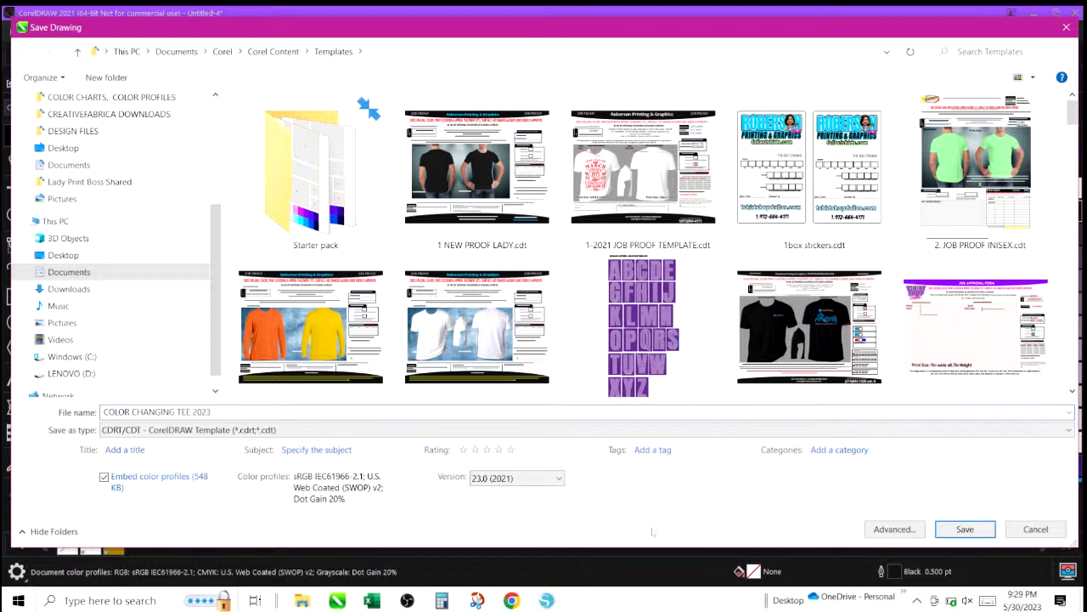
click(973, 531)
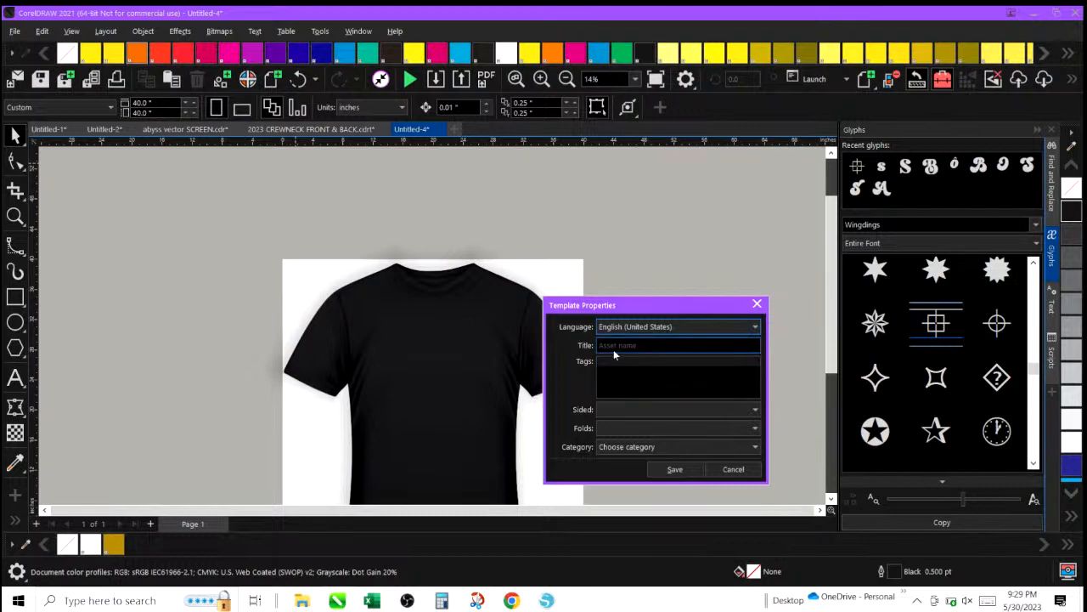
click(636, 345)
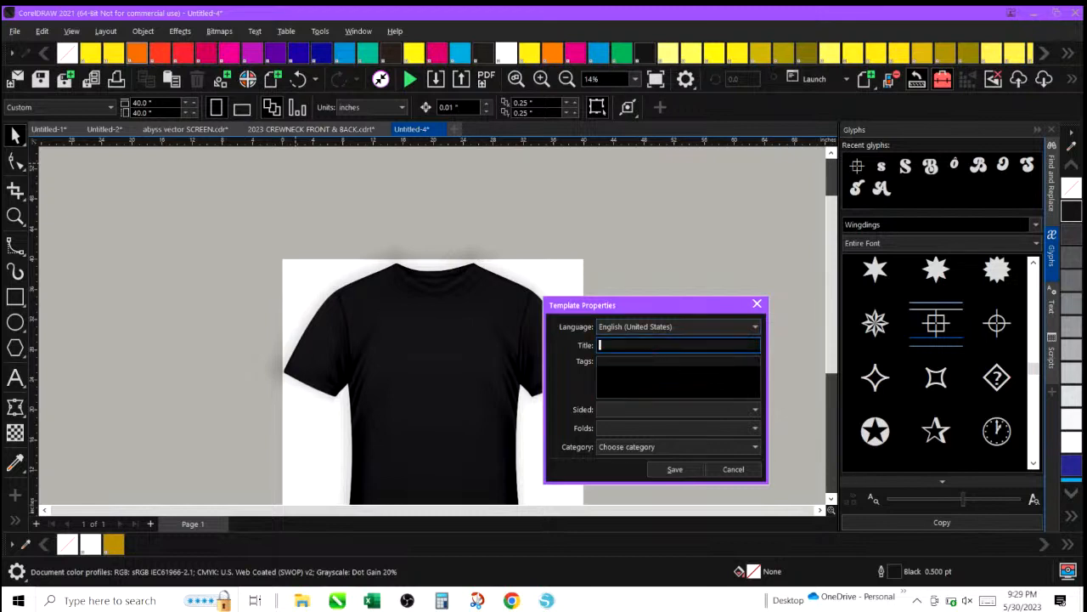
text(cc TEE)
click(677, 470)
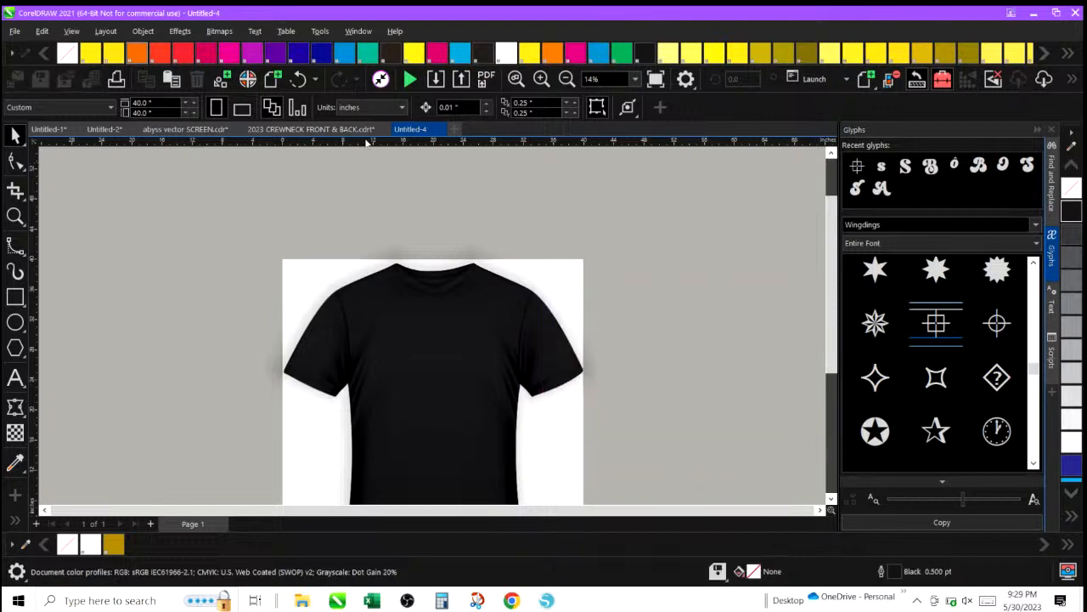
Close the Untitled-4 drawing, then close abyss vector SCREEN without saving changes.
click(490, 129)
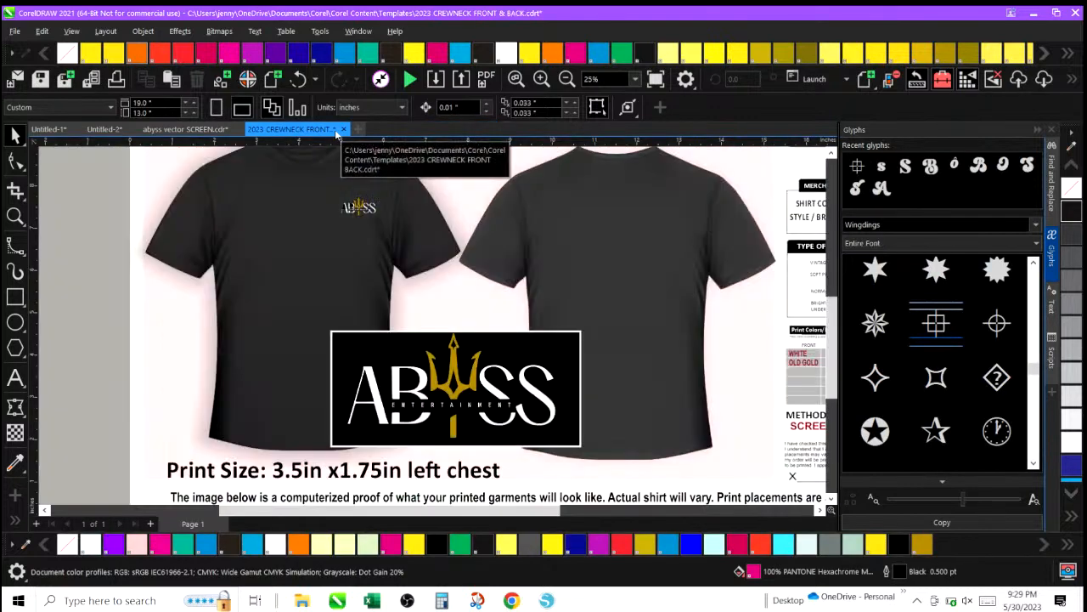
click(189, 130)
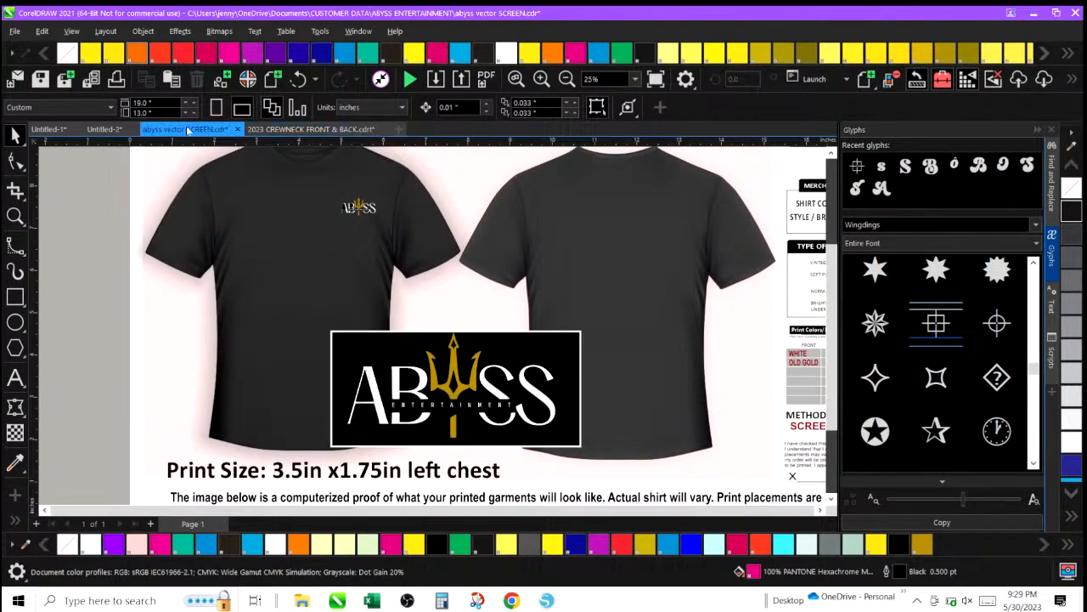
click(237, 129)
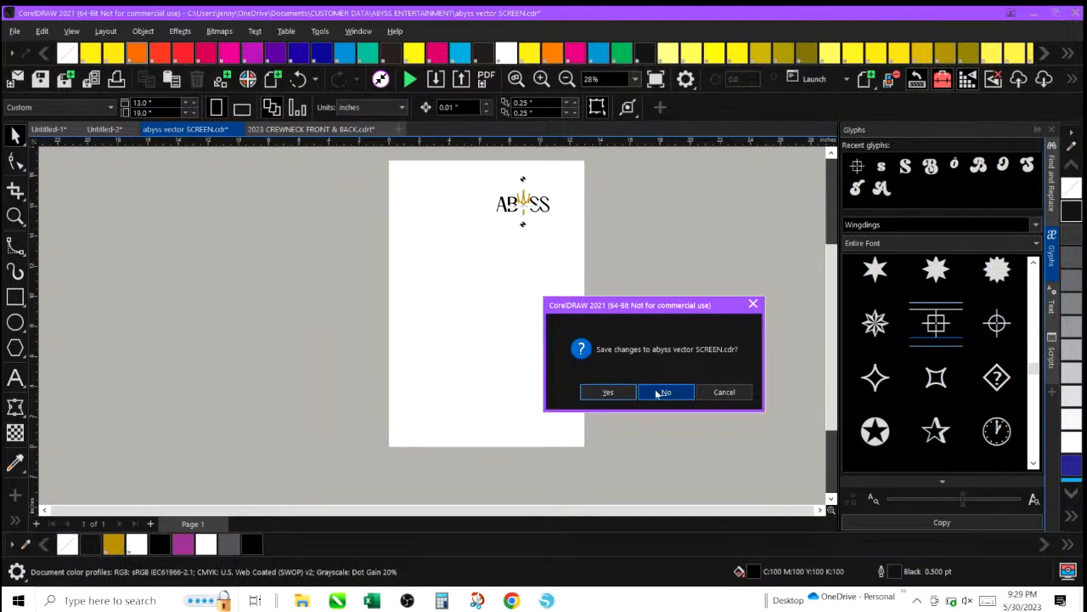
click(617, 392)
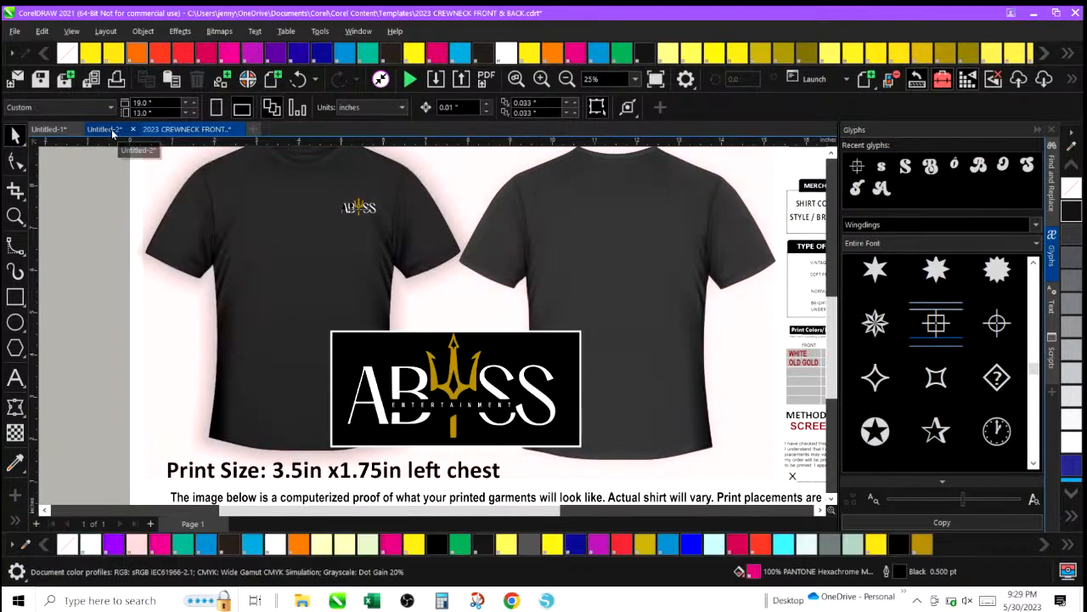
Switch to the Untitled-2 drawing and then to the Untitled-1 drawing.
click(111, 129)
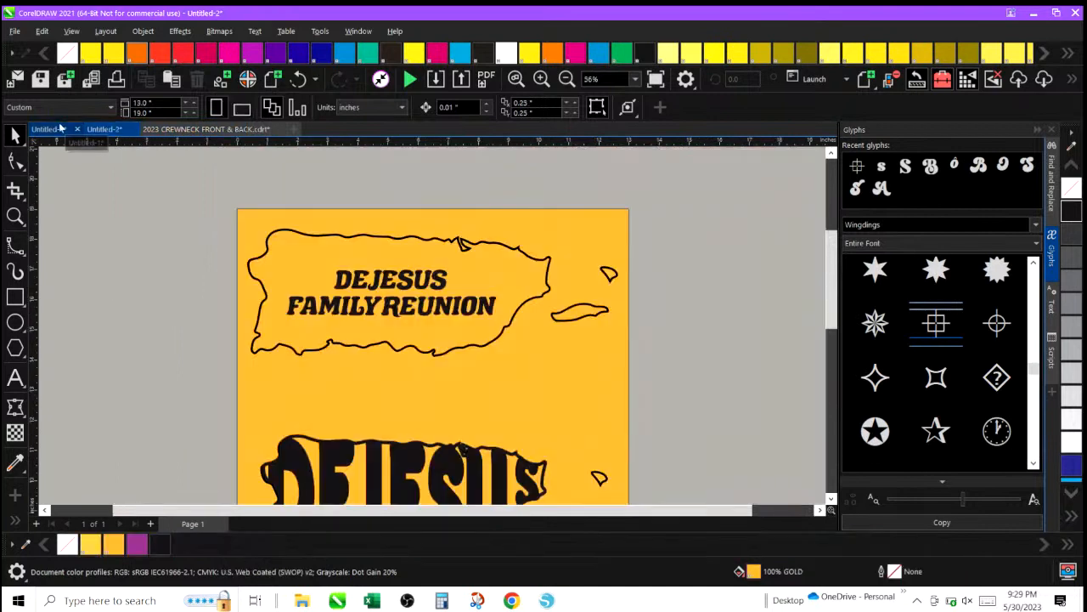
click(60, 128)
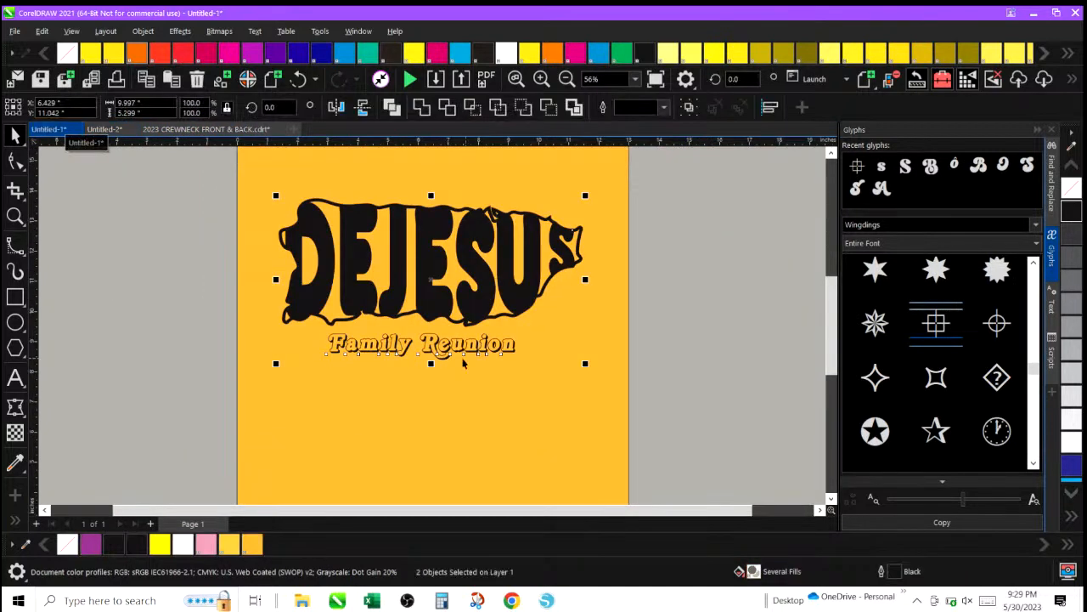